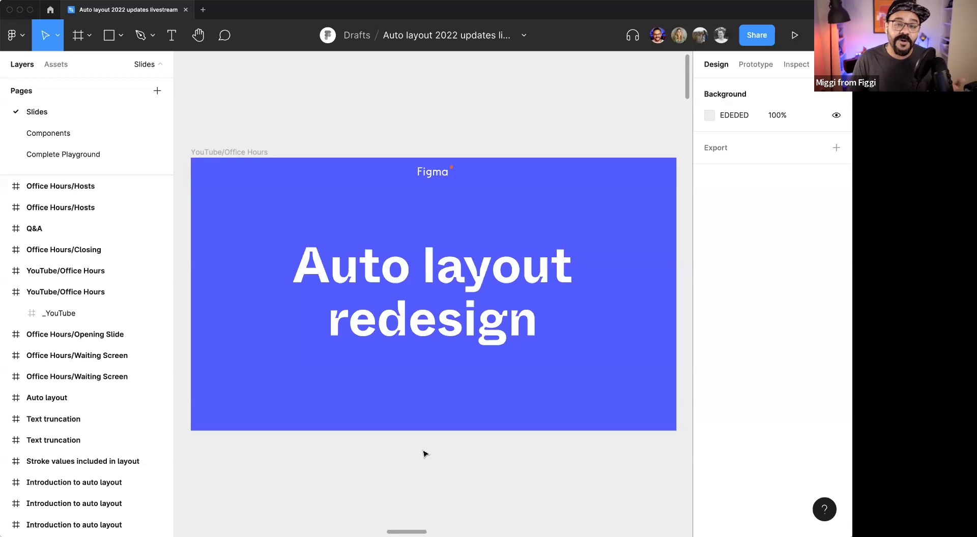
Step: Advance through the slides to the one titled "Creating and removing Auto layout frames"
key("n")
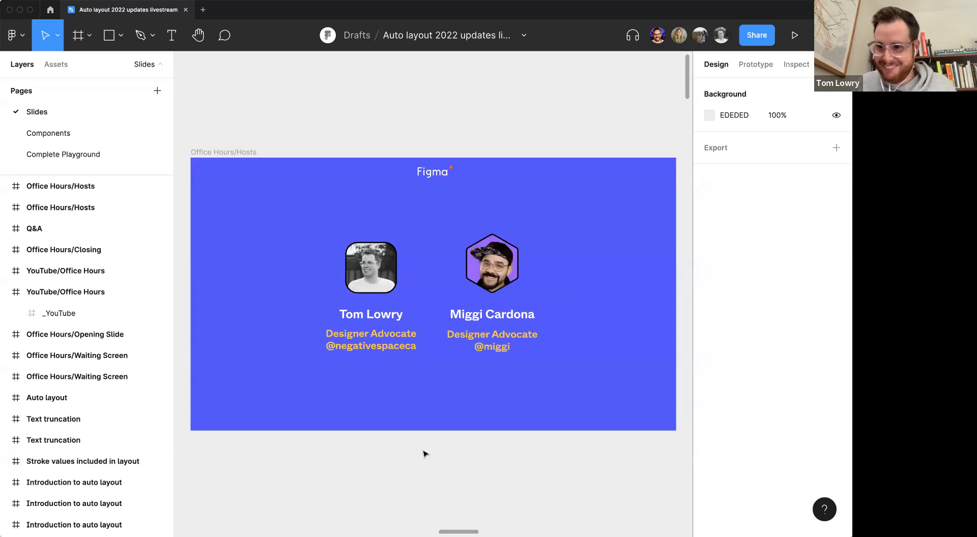
key("n")
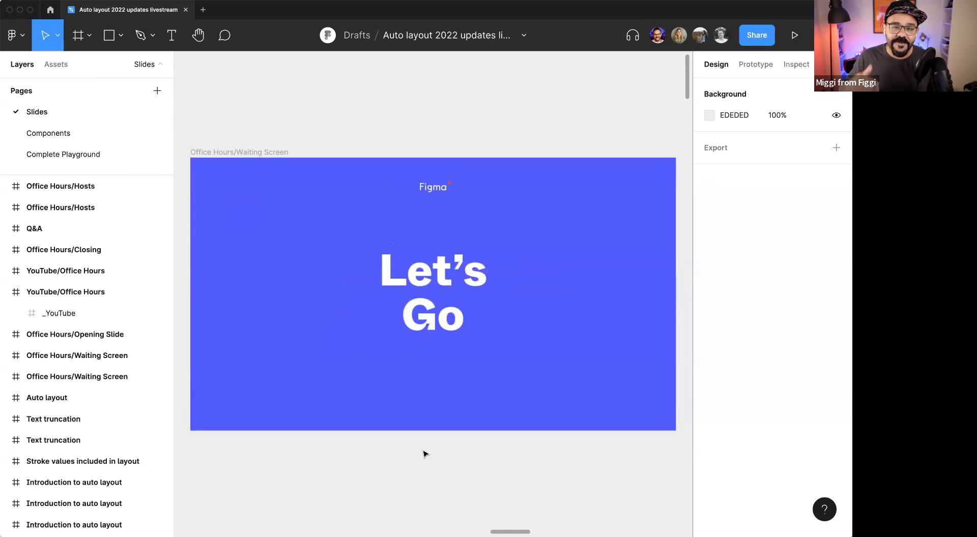
key("n")
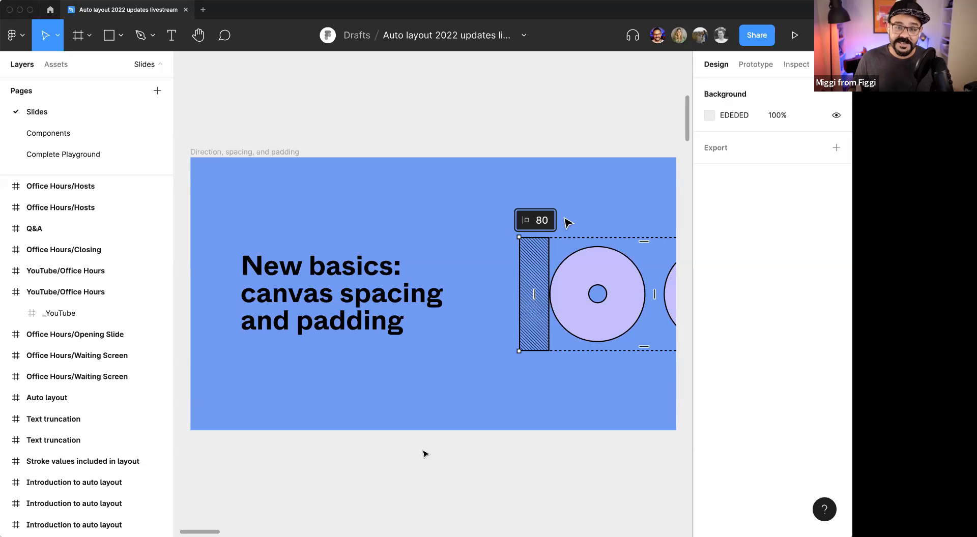
key("n")
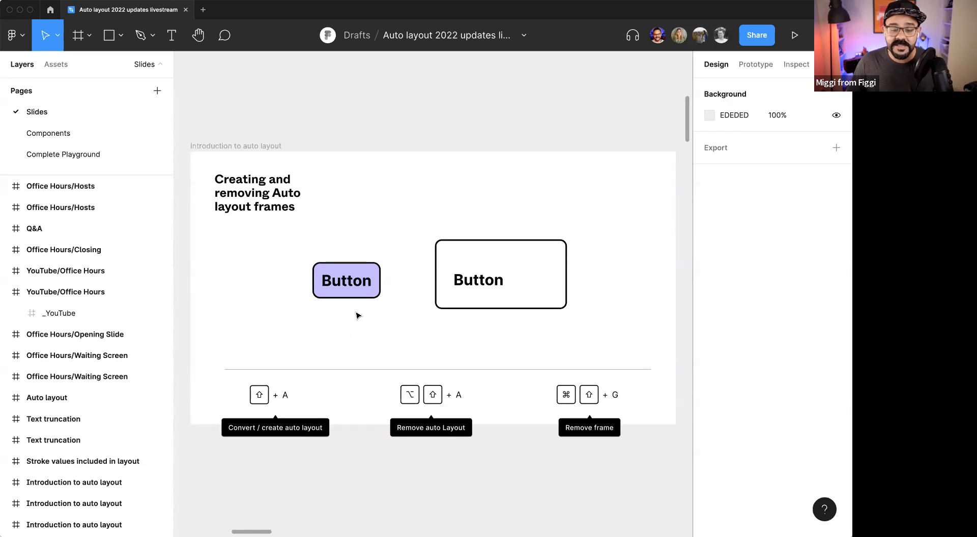
Step: Move the purple Button frame to about X 366, Y 265
mouse_move(357, 282)
left_mouse_down()
mouse_move(312, 281)
mouse_move(368, 269)
left_mouse_up()
double_click(350, 271)
left_click(356, 316)
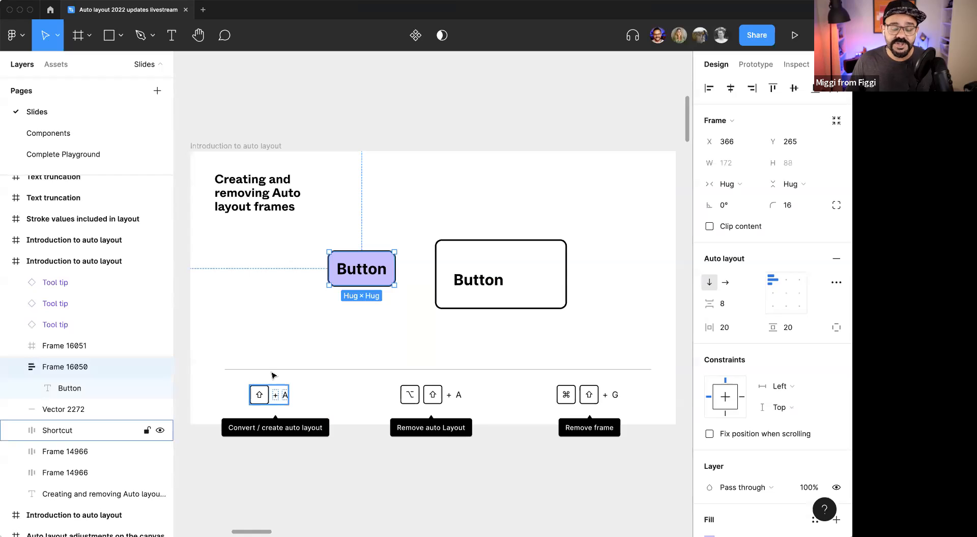
Step: Add the text "asdasdasd" below the purple button at about X 195, Y 416
key("r")
key("t")
left_click(278, 326)
type("asdasdasd")
key("Escape")
left_click_drag(309, 331, 316, 322)
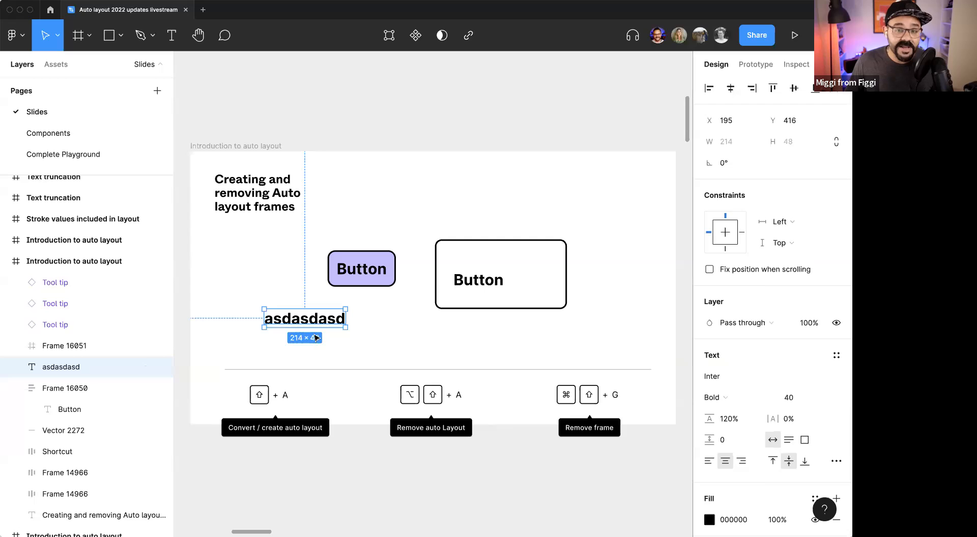
Step: Apply auto layout to the asdasdasd text with 32 horizontal and 23 vertical padding
key("shift+a")
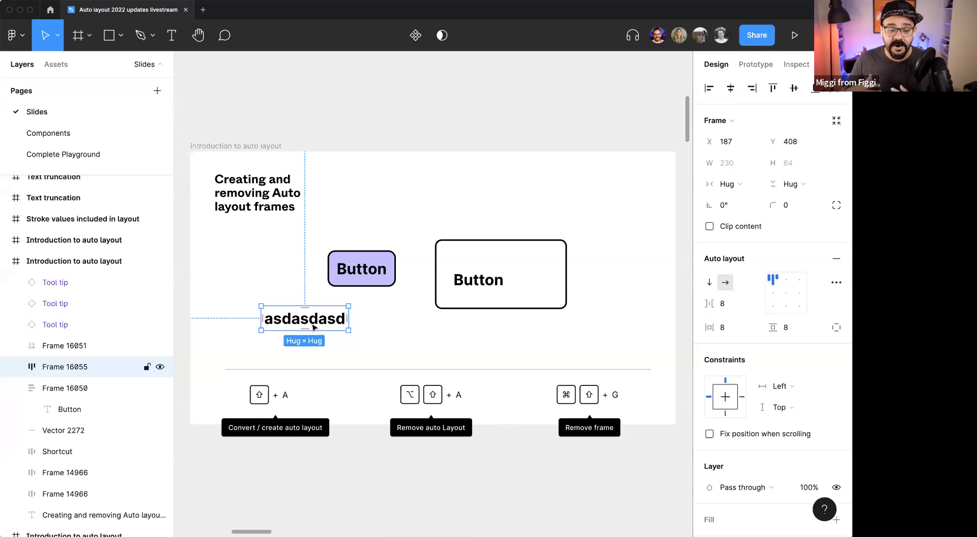
left_click_drag(709, 328, 794, 328)
Step: Fill the asdasdasd frame with pink FF4EED and set its corner radius to 13
scroll(727, 353, "down", 3)
left_click(709, 335)
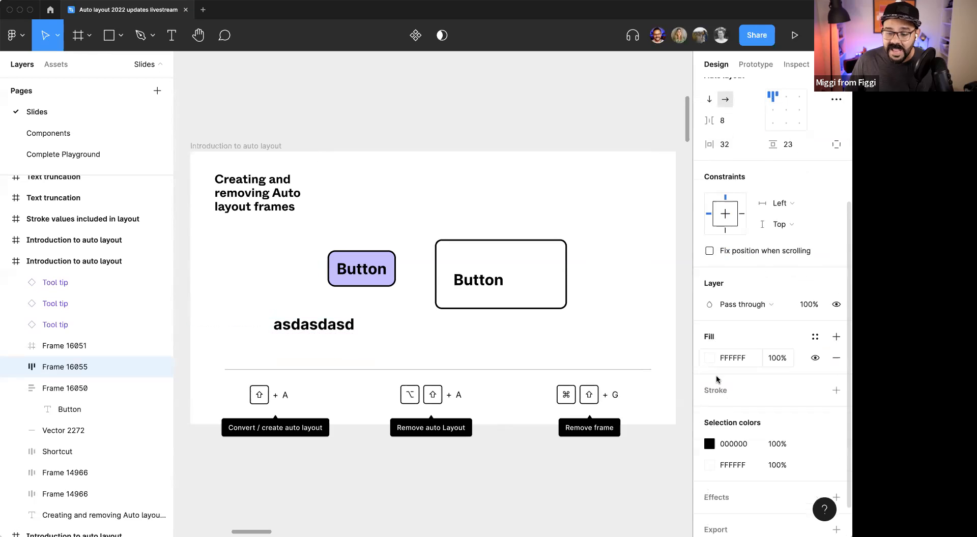
left_click(710, 361)
left_click_drag(560, 229, 537, 247)
left_click_drag(582, 386, 663, 384)
left_click_drag(653, 266, 645, 206)
scroll(724, 196, "up", 4)
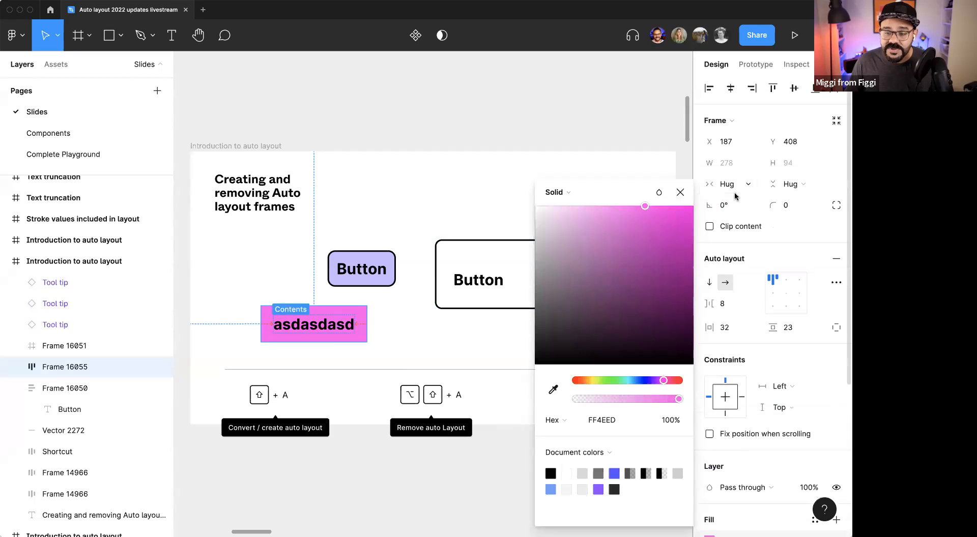
left_click_drag(772, 204, 103, 208)
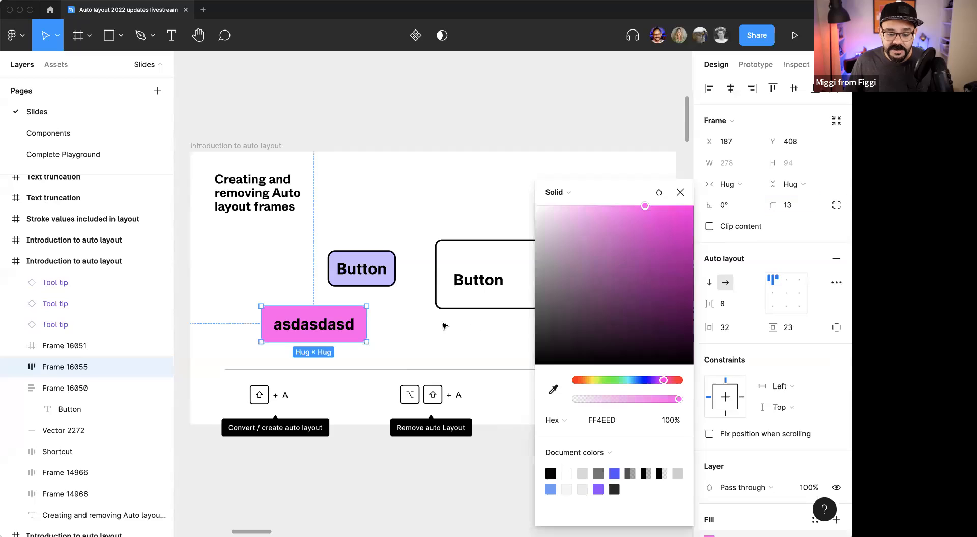
left_click(444, 325)
left_click(355, 328)
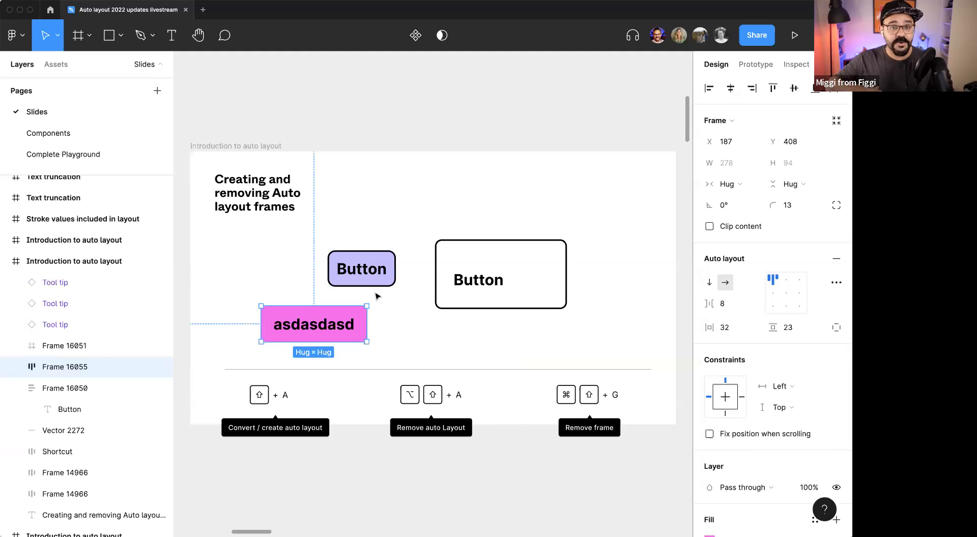
Step: Center the Button text inside the white outlined frame and apply auto layout to that frame
left_click(449, 277)
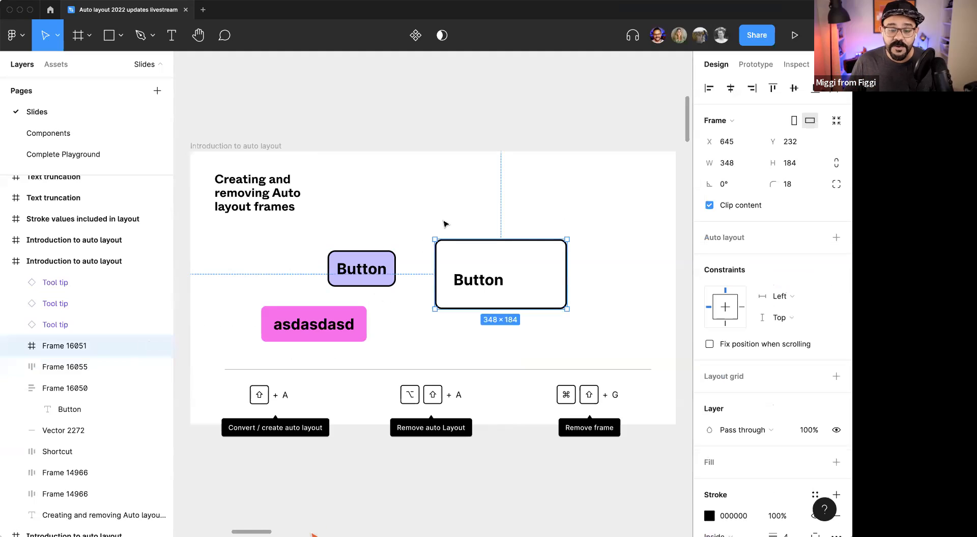
double_click(477, 285)
left_click_drag(477, 285, 506, 279)
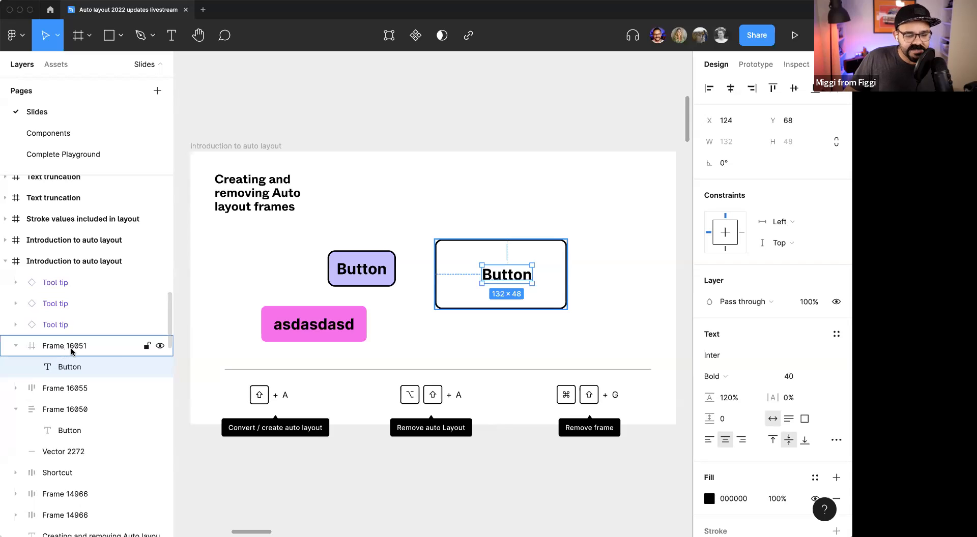
mouse_move(515, 276)
left_mouse_down()
mouse_move(477, 269)
mouse_move(513, 276)
mouse_move(504, 290)
mouse_move(521, 289)
left_mouse_up()
left_click(499, 248)
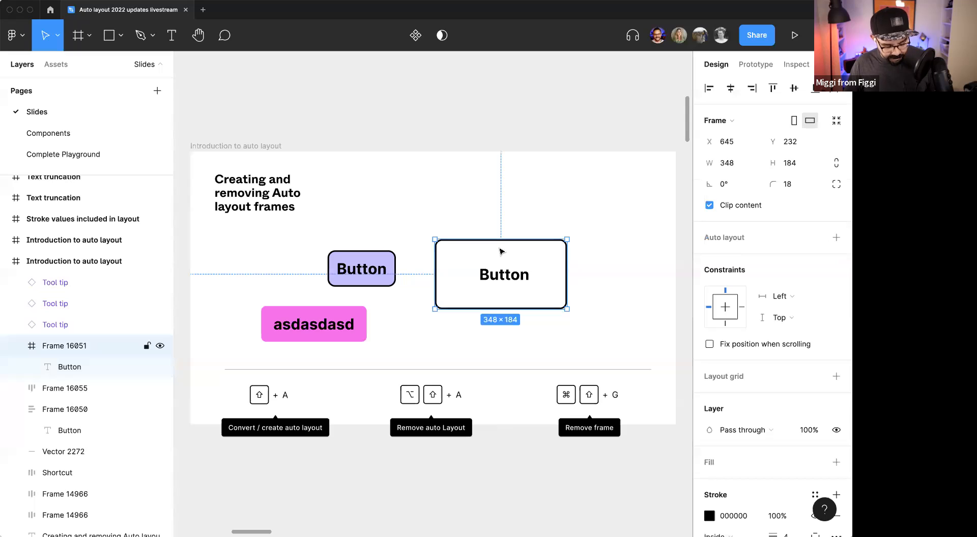
key("shift+a")
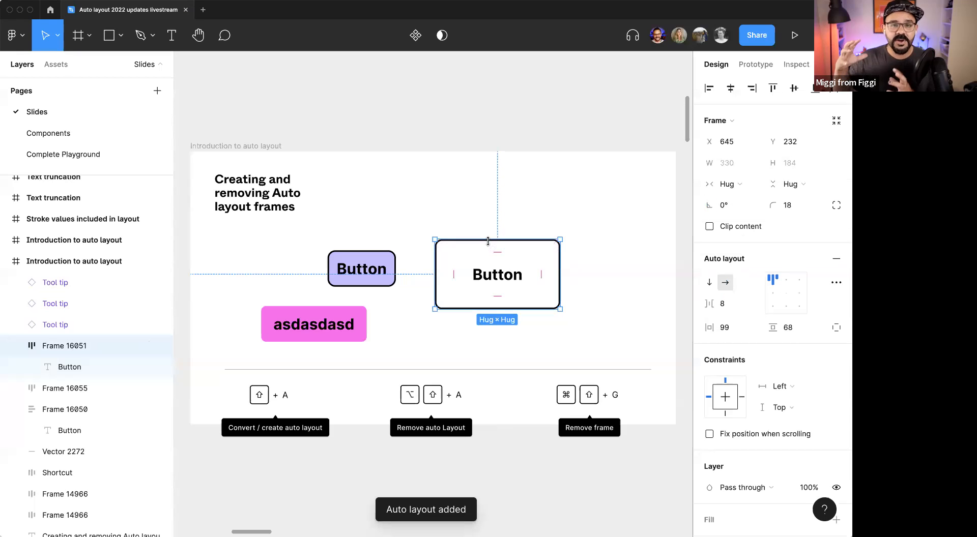
Step: Delete the pink button and change the purple button's label to "asdasdasd"
left_click(310, 326)
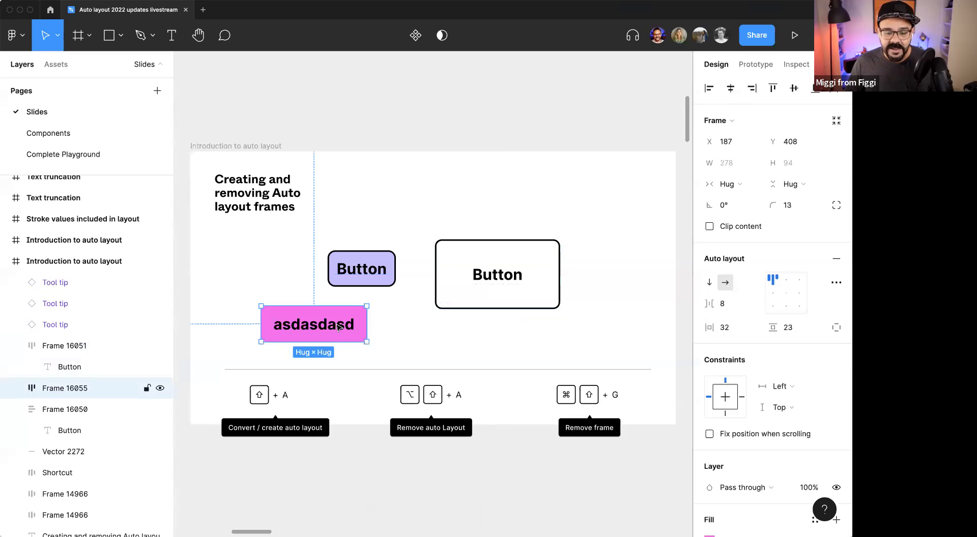
key("Delete")
left_click(381, 285)
key("Return")
key("Return")
type("asdasdasd")
key("Escape")
left_click(372, 314)
Step: Move the purple button to about X 250, Y 316 and enter "asdasdasd" as its label
left_click_drag(373, 273, 330, 292)
key("Return")
key("Return")
type("asdasdasd")
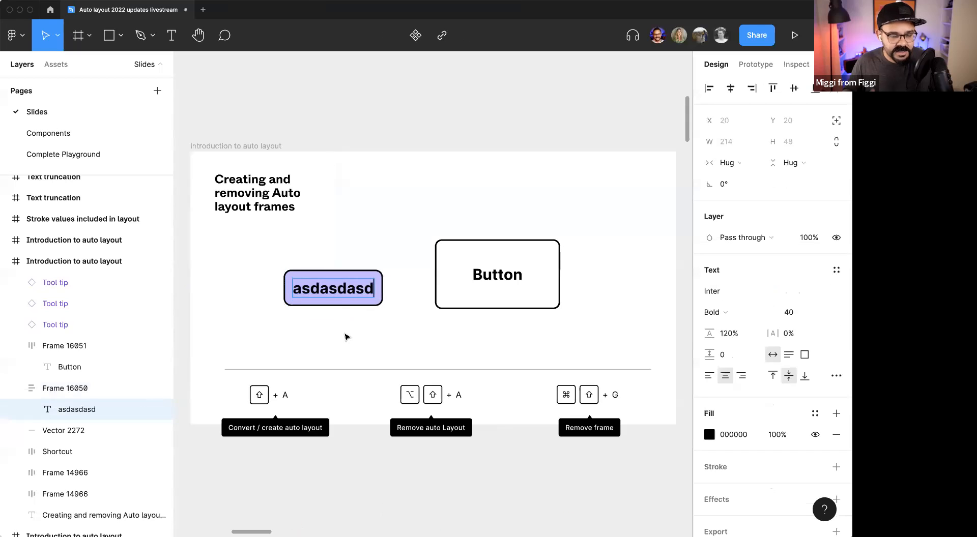
key("Escape")
left_click(355, 331)
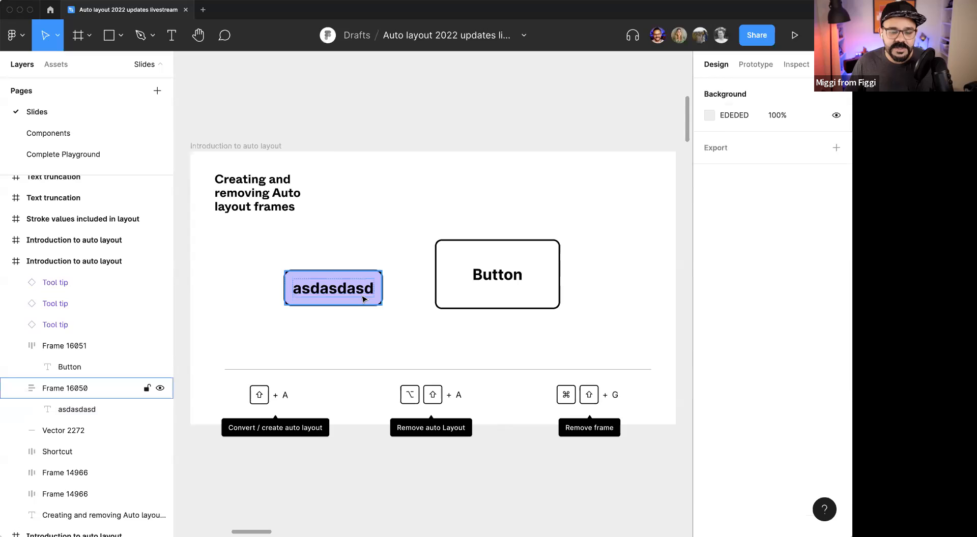
Step: Remove auto layout from the purple asdasdasd button and ungroup its frame so only the text remains
left_click(364, 299)
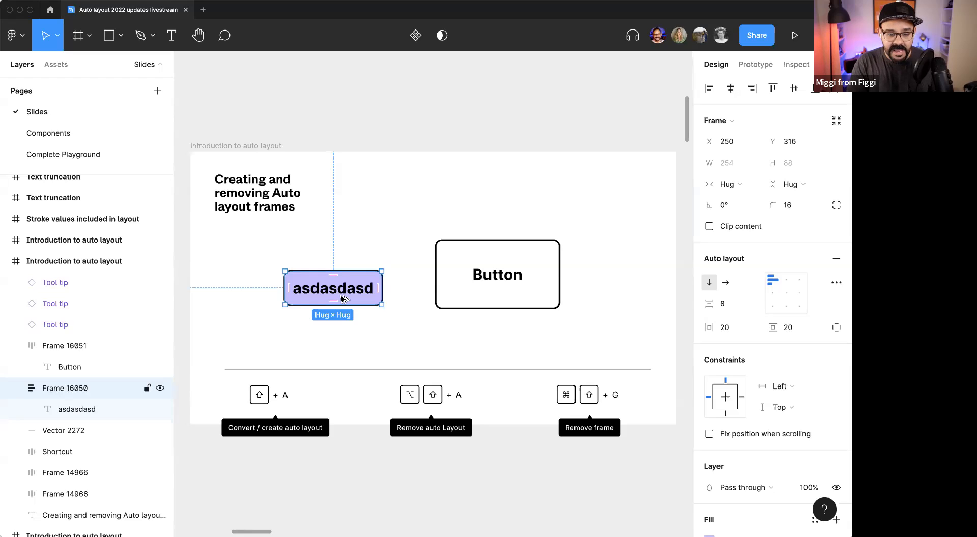
key("alt+shift+a")
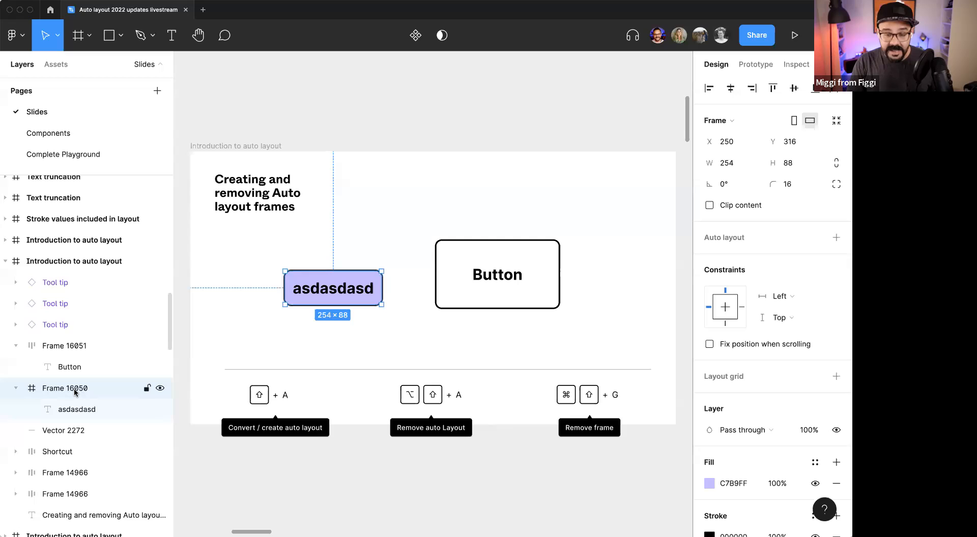
key("super+shift+g")
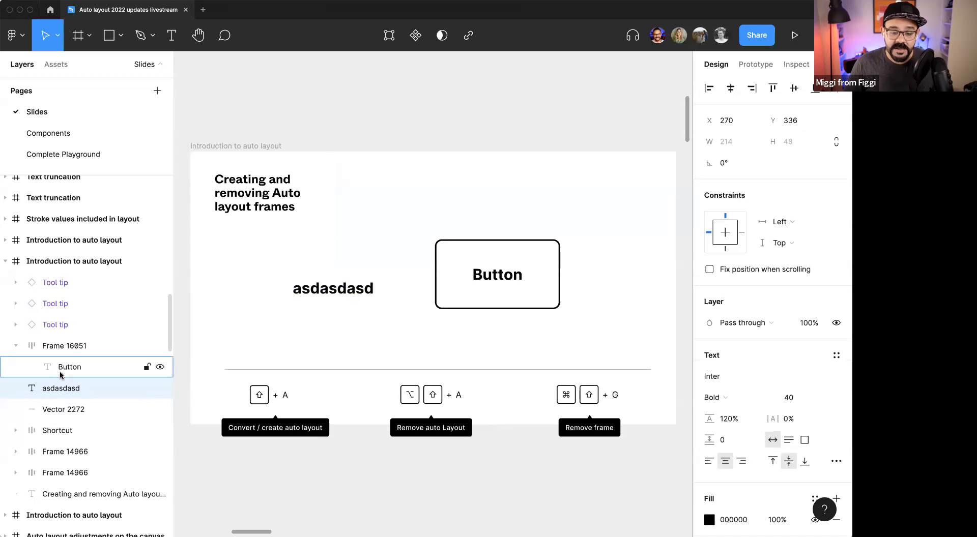
Step: Set the top padding of the outlined Button frame to 69 on the canvas
left_click(493, 283)
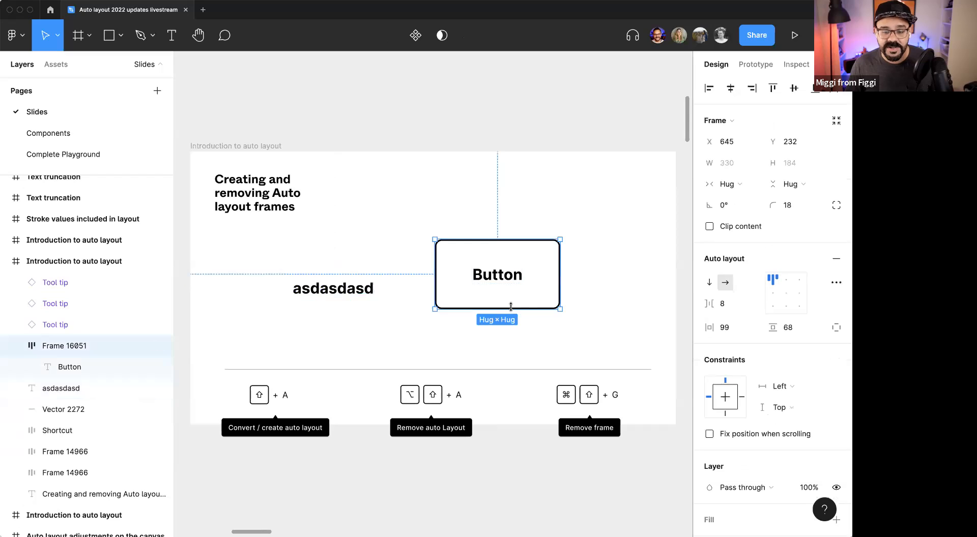
left_click_drag(524, 290, 523, 302)
double_click(523, 301)
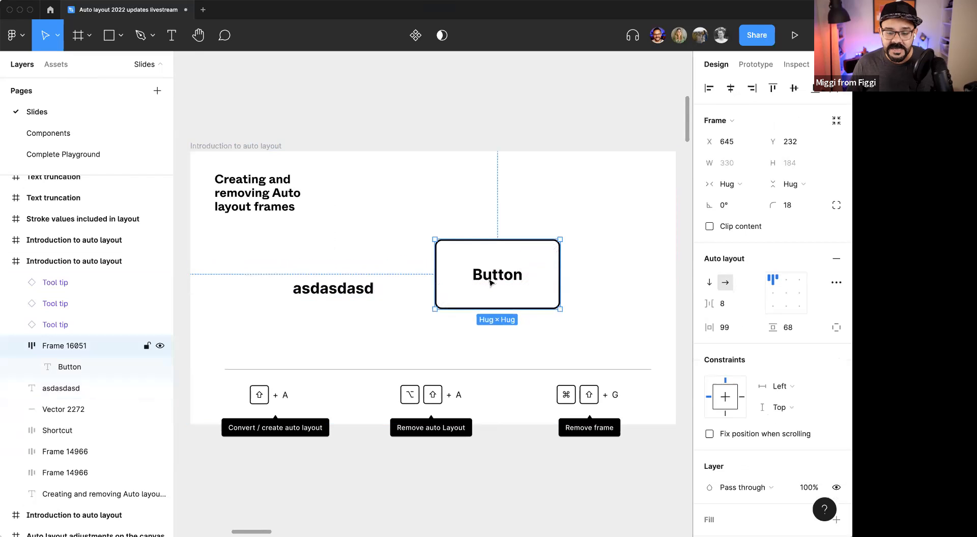
double_click(504, 280)
left_click(479, 257)
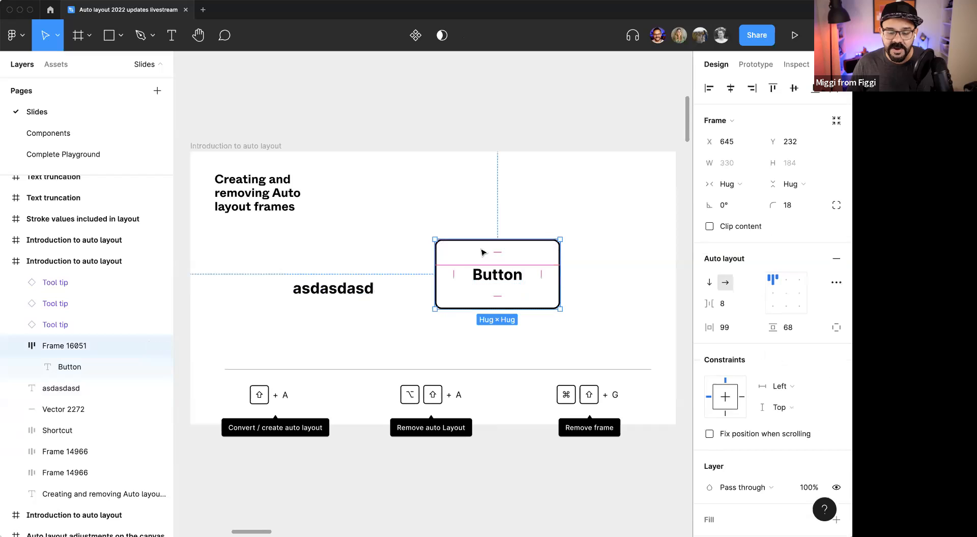
left_click_drag(500, 239, 500, 252)
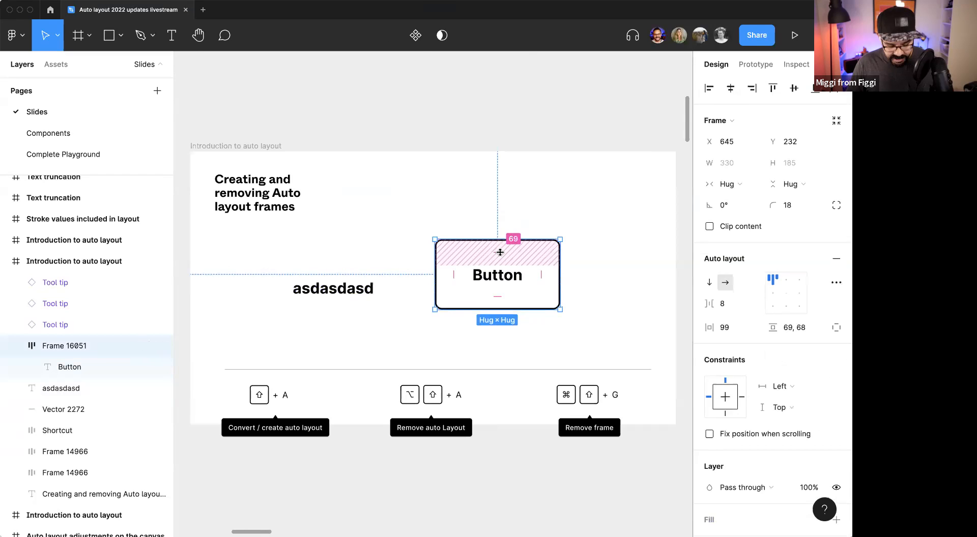
Step: Remove auto layout from the outlined Button frame and strip away the frame around its text
key("alt+shift+a")
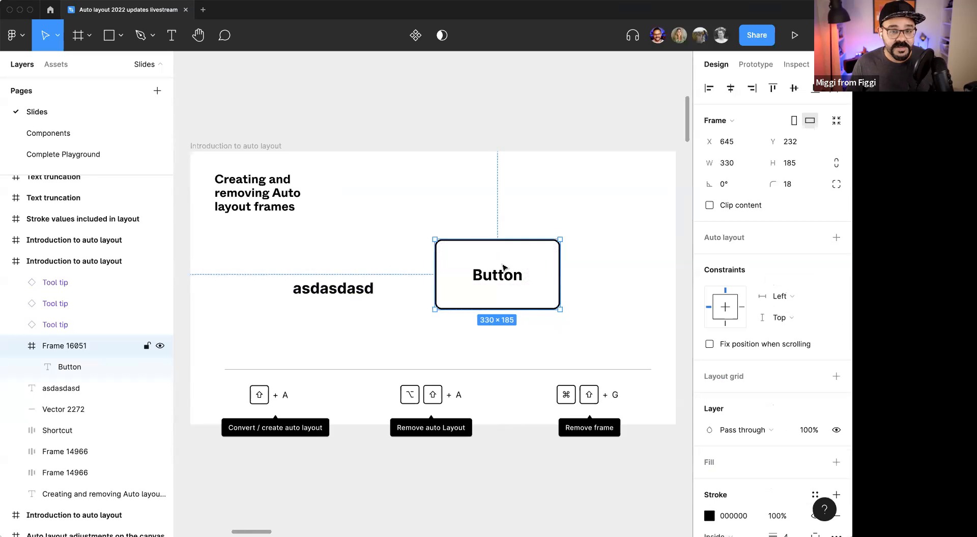
key("super+shift+g")
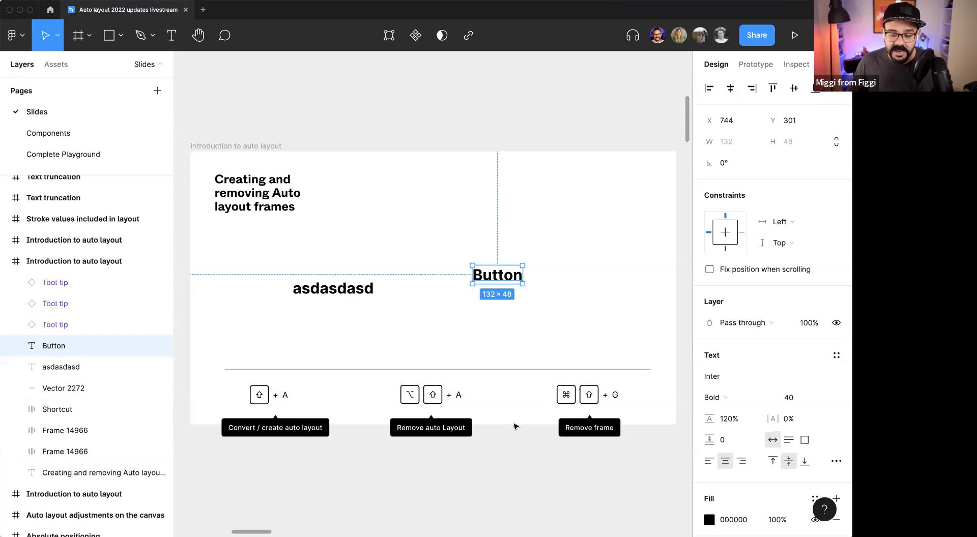
Step: Go to the "Nesting auto layout elements" slide and change the blue Item 1 button's label to "asdasd"
key("n")
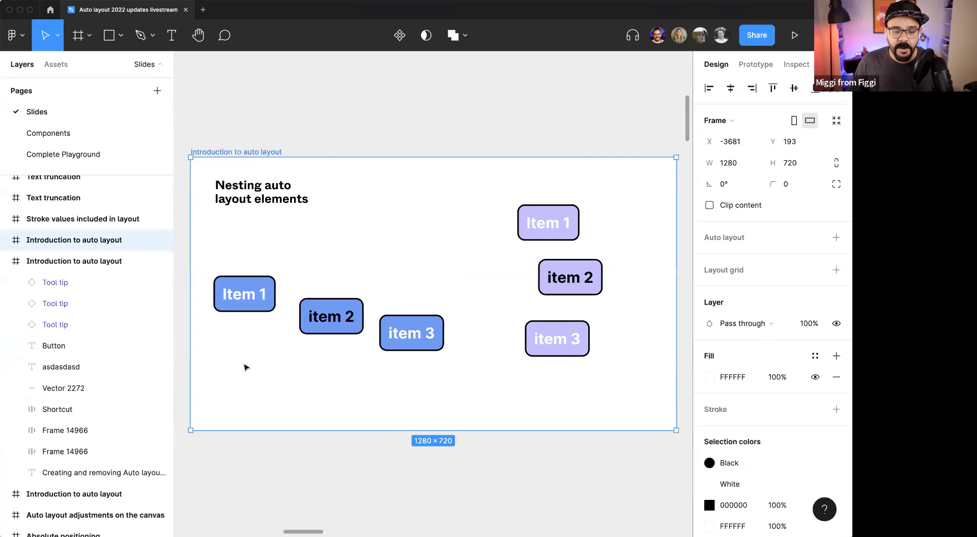
left_click_drag(244, 364, 249, 322)
scroll(248, 325, "right", 5)
scroll(327, 373, "up", 1)
left_click_drag(227, 357, 454, 247)
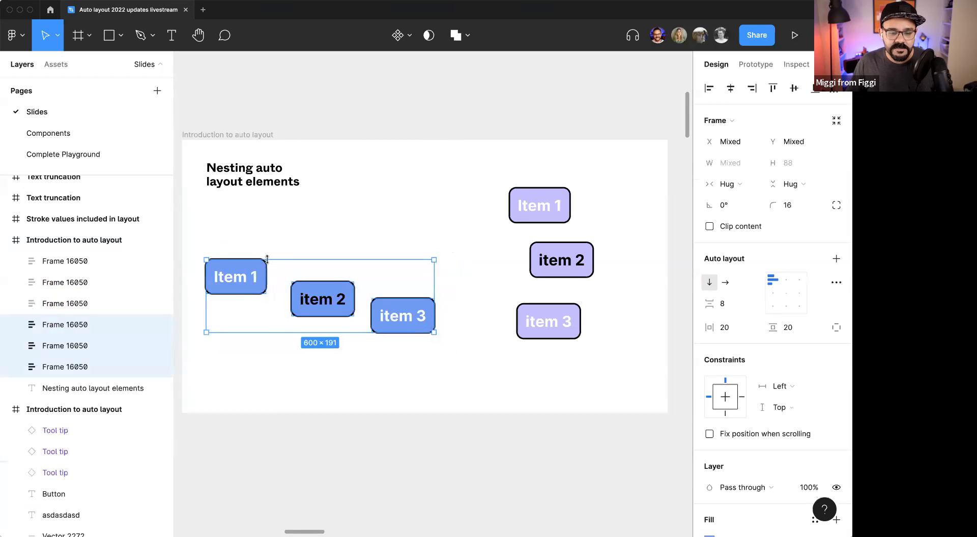
double_click(232, 283)
key("Return")
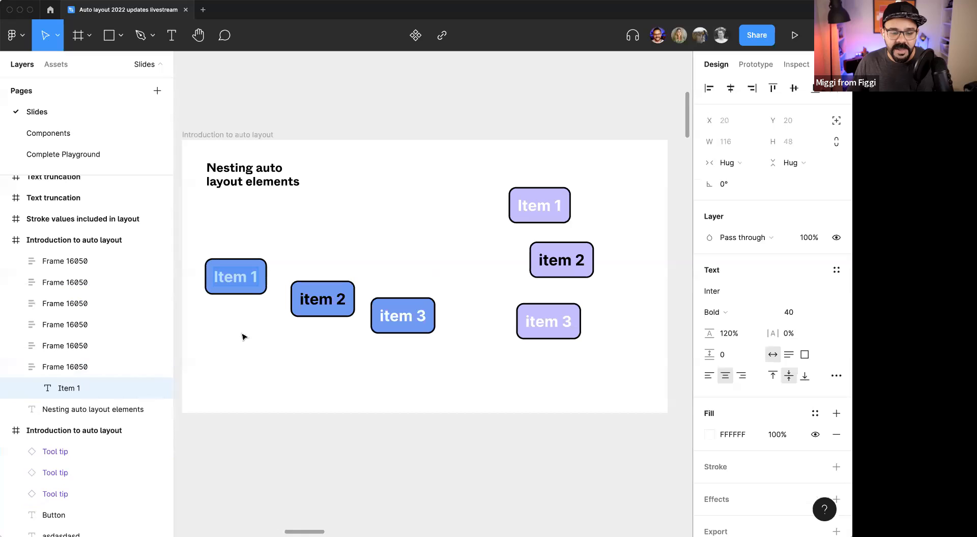
type("asdasd")
key("Escape")
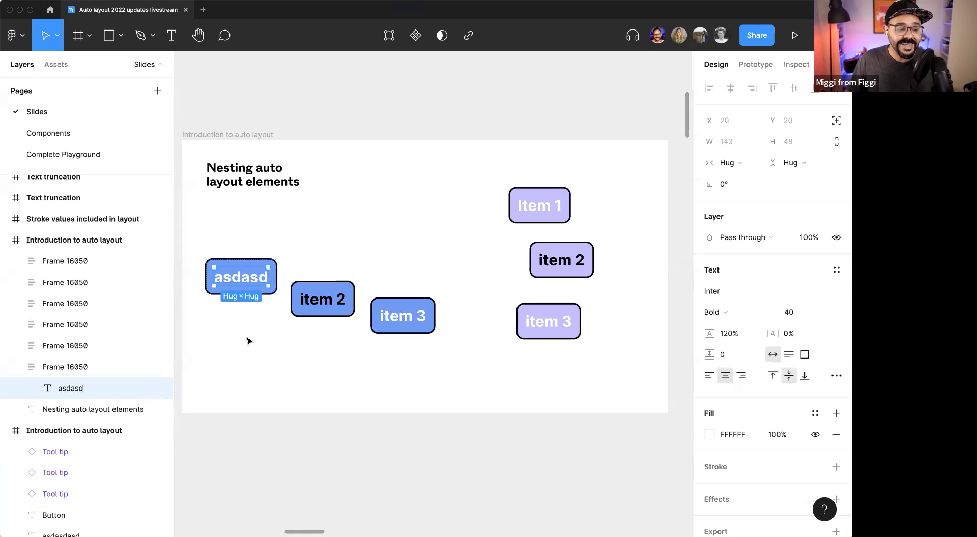
Step: Put the three blue buttons into a horizontal auto layout frame and the three purple ones into a vertical one
left_click(243, 377)
left_click_drag(243, 376, 414, 234)
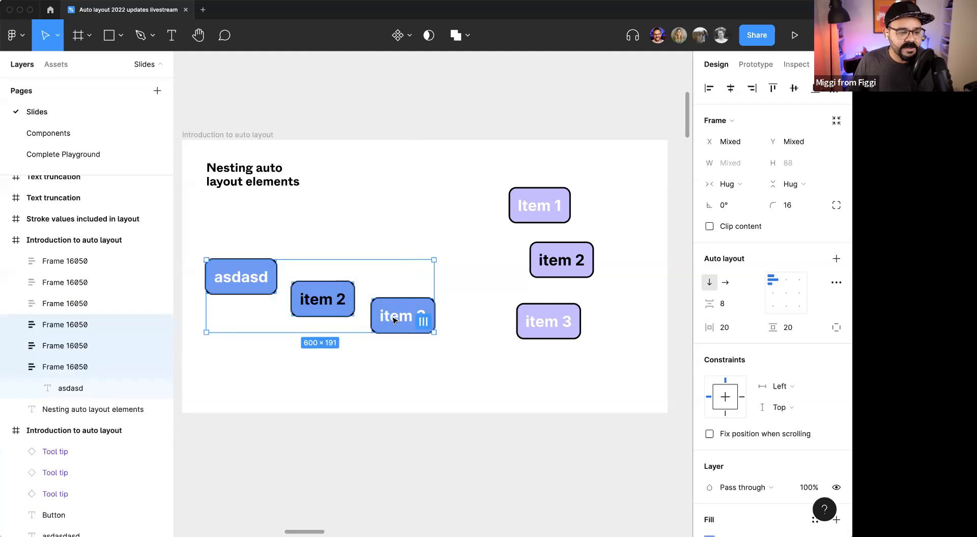
left_click(251, 369)
left_click_drag(384, 370, 459, 374)
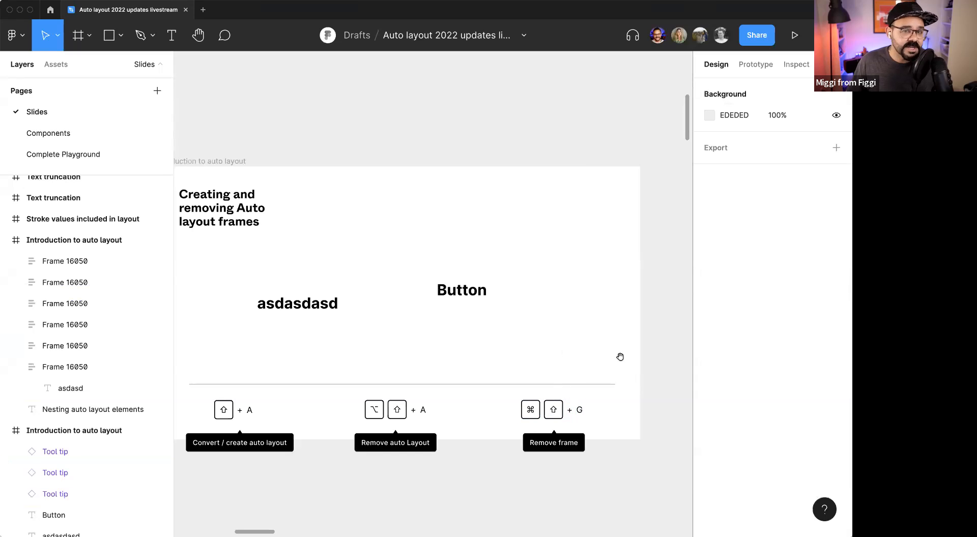
left_click_drag(619, 356, 383, 369)
left_click_drag(671, 366, 373, 371)
left_click_drag(270, 226, 435, 344)
key("shift+a")
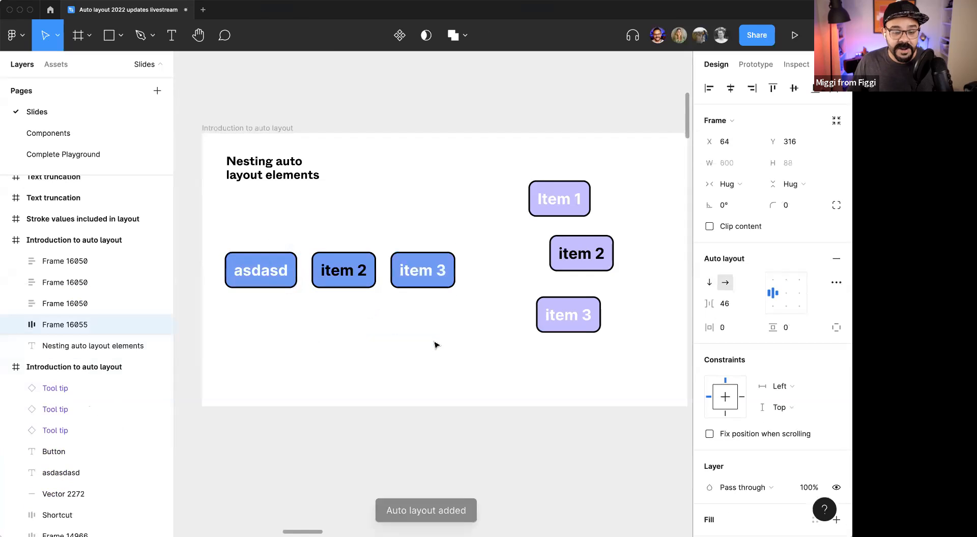
left_click_drag(522, 162, 573, 355)
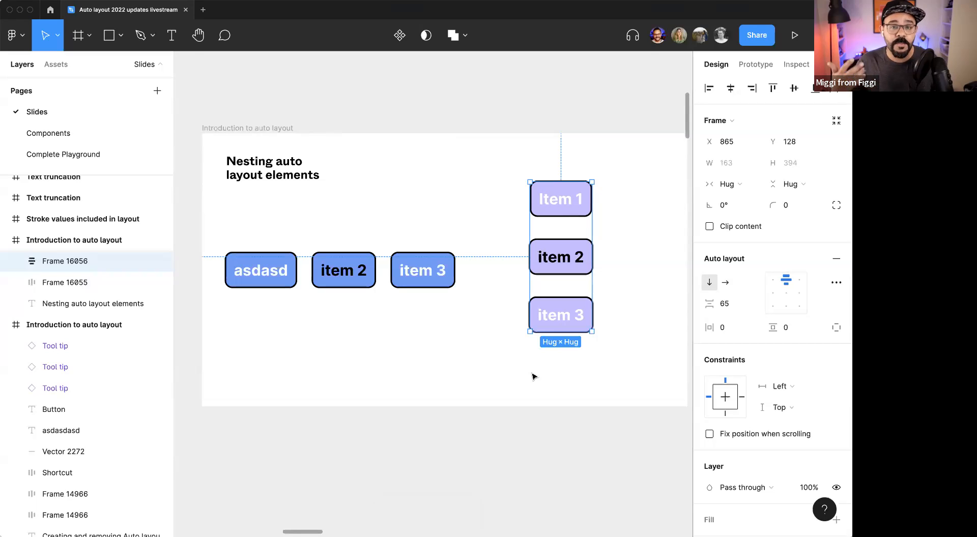
Step: Undo the auto layout frames around the three blue and the three purple buttons
key("ctrl+z")
key("ctrl+z")
key("ctrl+z")
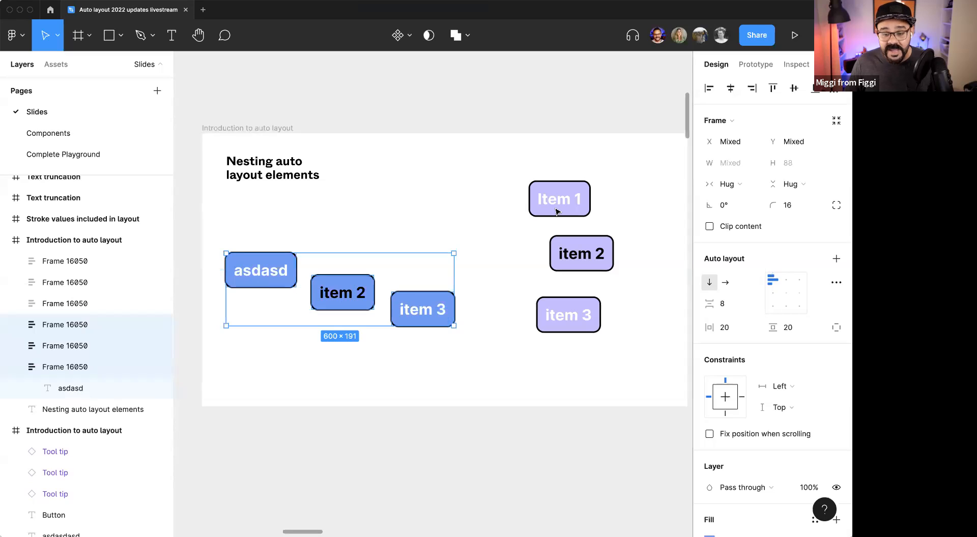
Step: Put the three purple buttons into an auto layout frame and keep its direction vertical after trying horizontal
left_click_drag(519, 176, 582, 346)
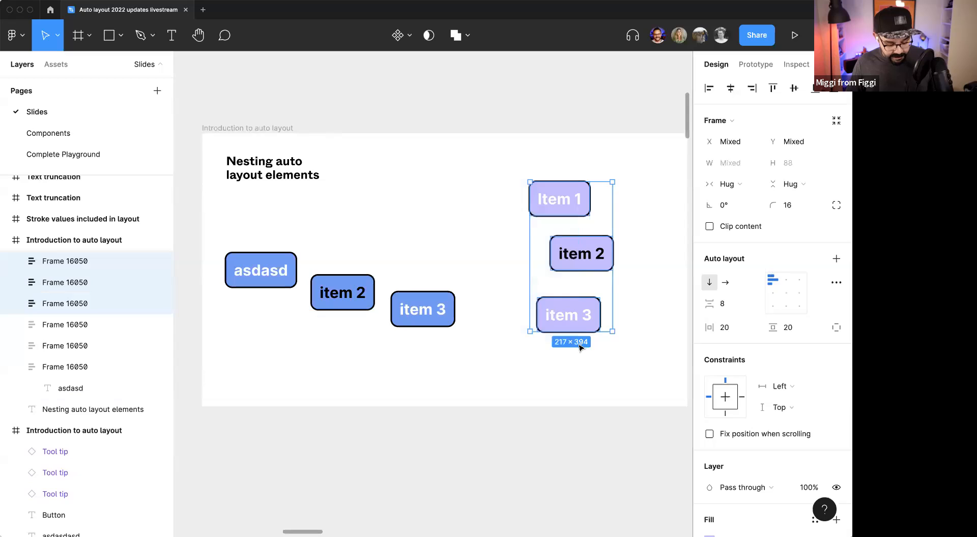
key("shift+a")
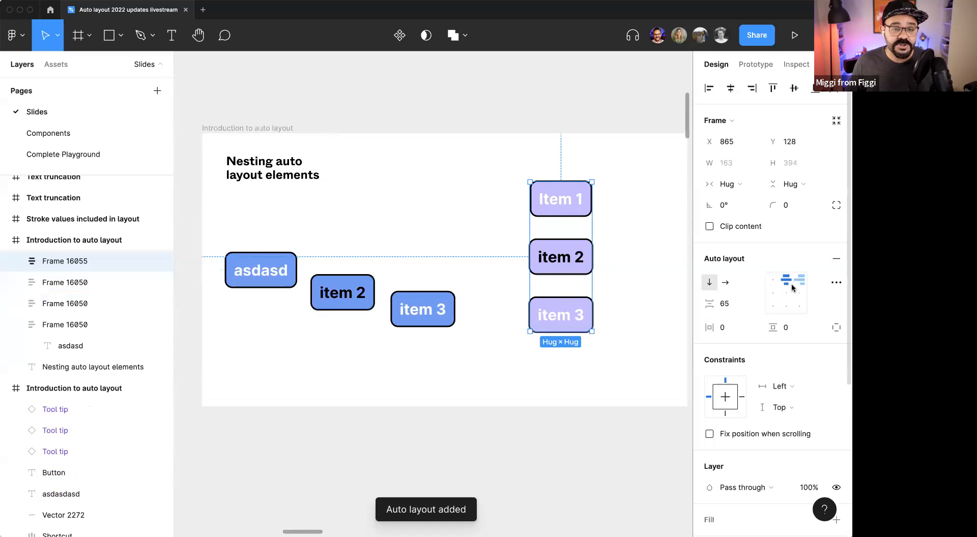
left_click(725, 283)
left_click(711, 283)
Step: Put the three blue buttons into an auto layout frame with horizontal direction
left_click_drag(253, 237, 418, 358)
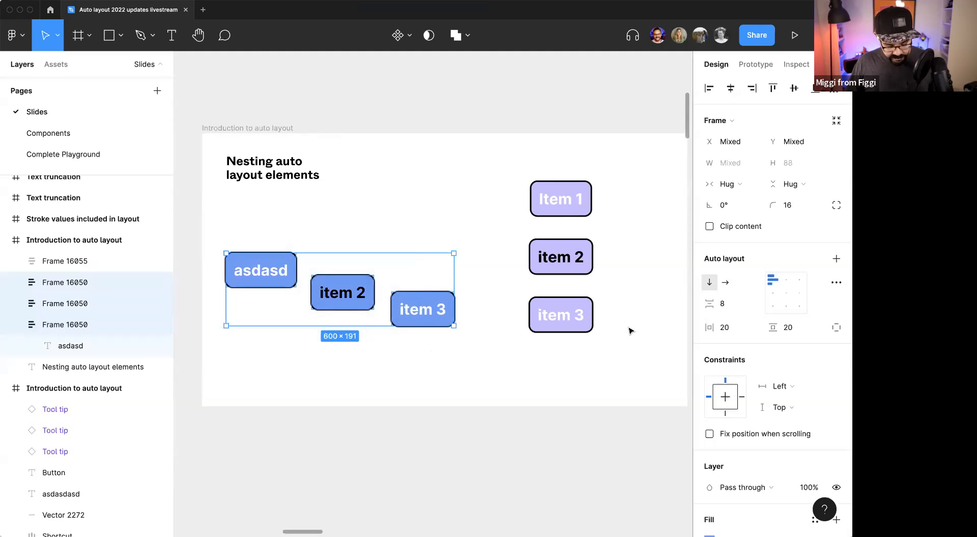
key("shift+a")
left_click(709, 283)
left_click(725, 283)
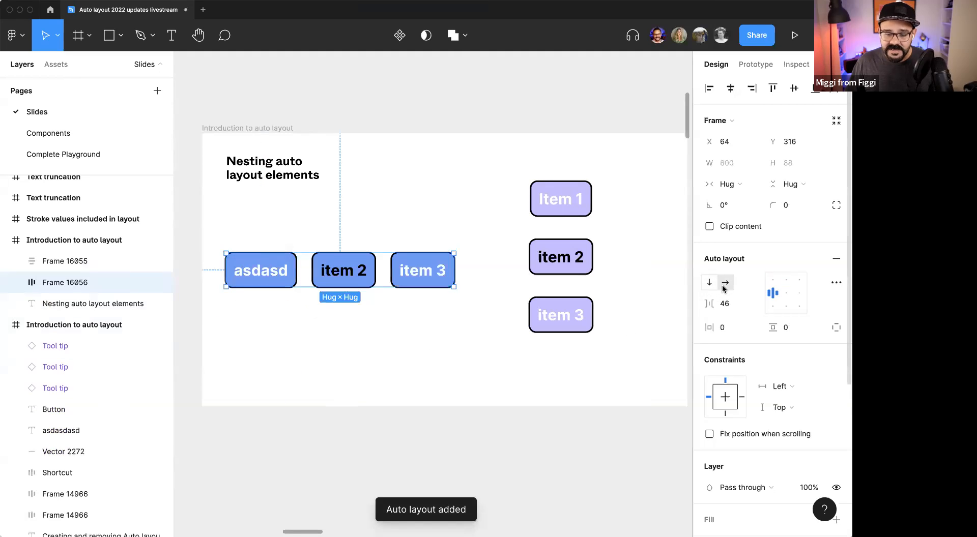
Step: Reorder the blue item 2 button back and forth along its row, ending between the other two buttons
left_click(338, 266)
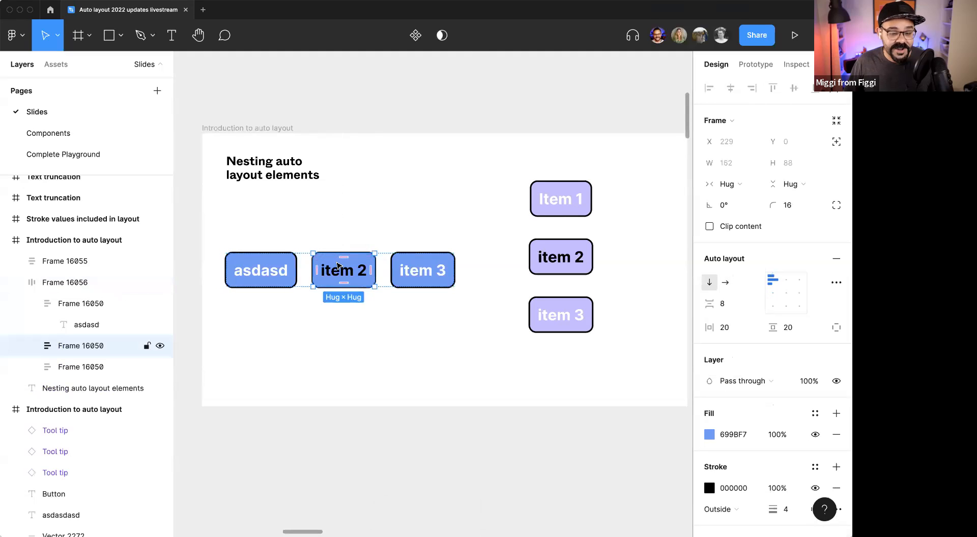
key("Left")
key("Right")
key("Right")
key("Left")
key("Left")
key("Right")
key("Right")
key("Left")
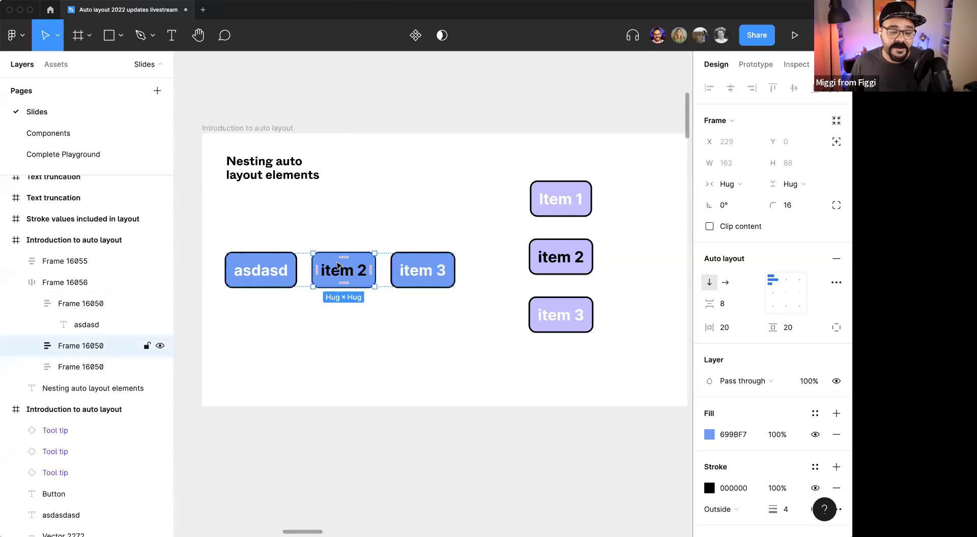
Step: Reorder the purple item 2 button within its vertical frame, ending in the last position below item 3
left_click(534, 265)
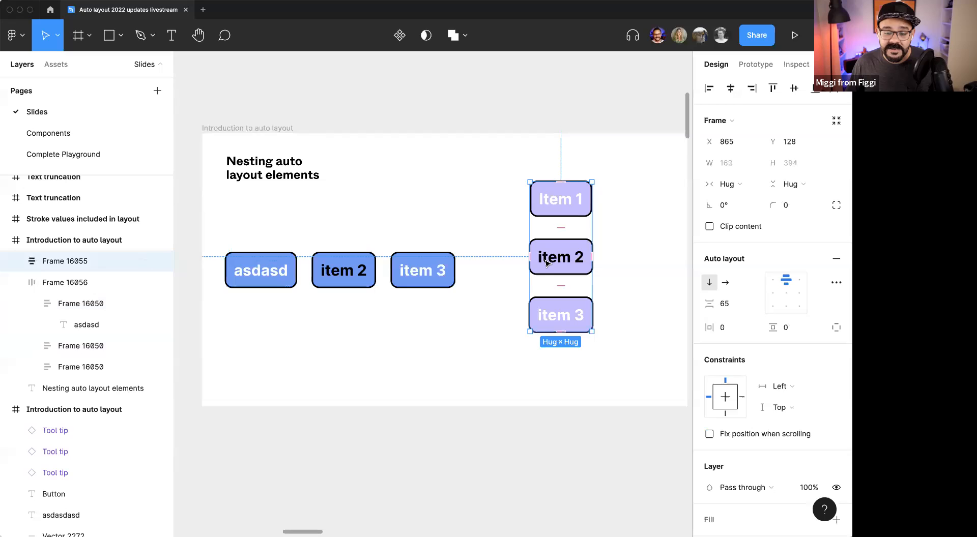
left_click(537, 259)
key("Up")
key("Down")
key("Down")
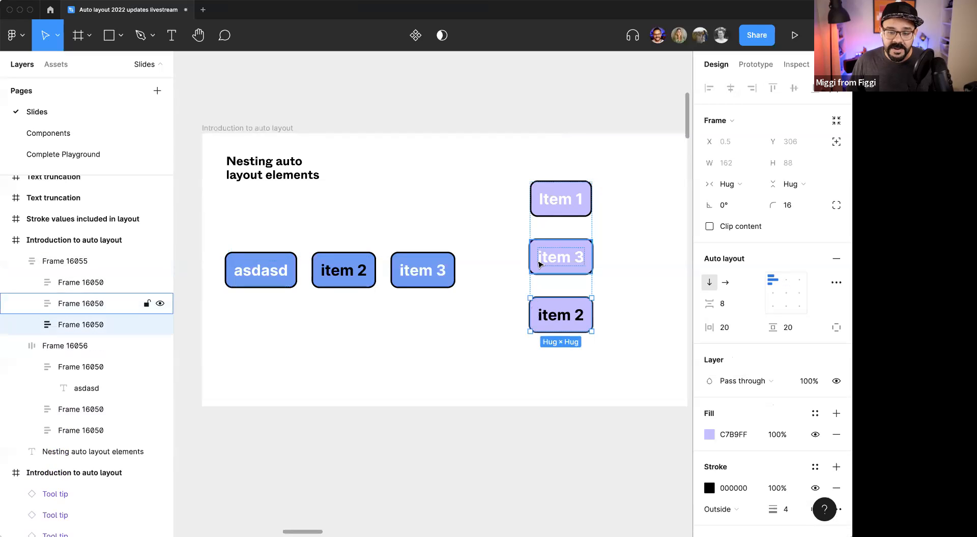
Step: Go to the "Auto layout adjustments on the canvas" slide and examine its spacing and padding illustrations
left_click(398, 363)
key("n")
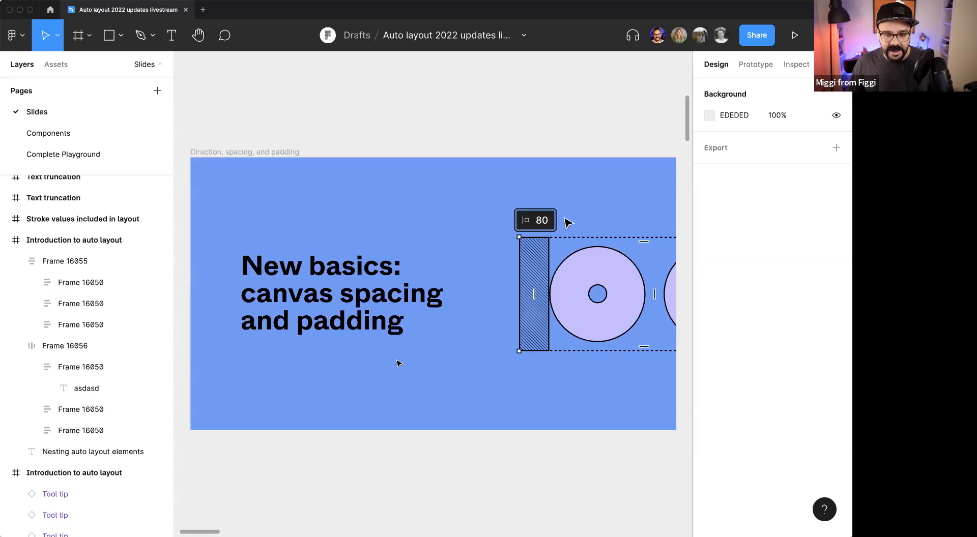
scroll(436, 377, "down", 10)
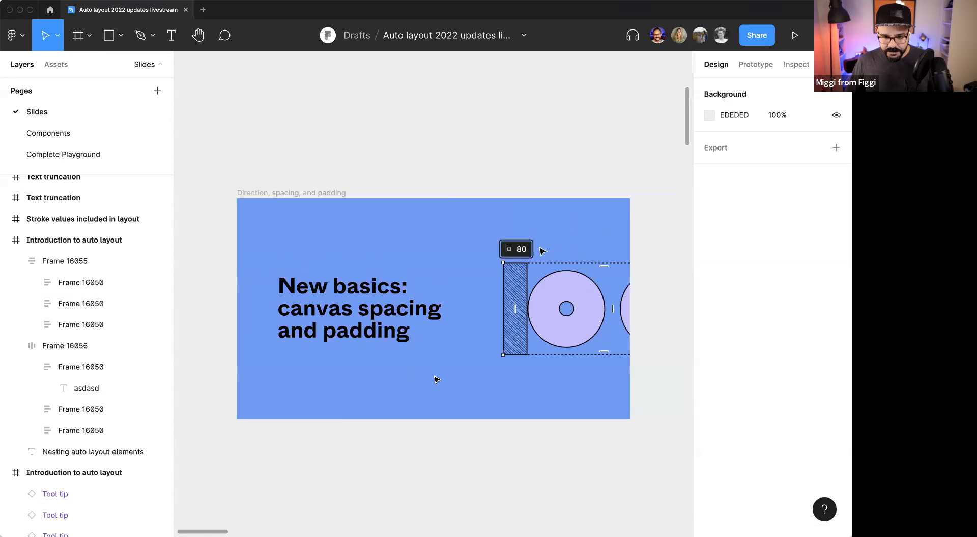
scroll(545, 319, "right", 5)
left_click_drag(422, 263, 423, 275)
left_click(553, 269)
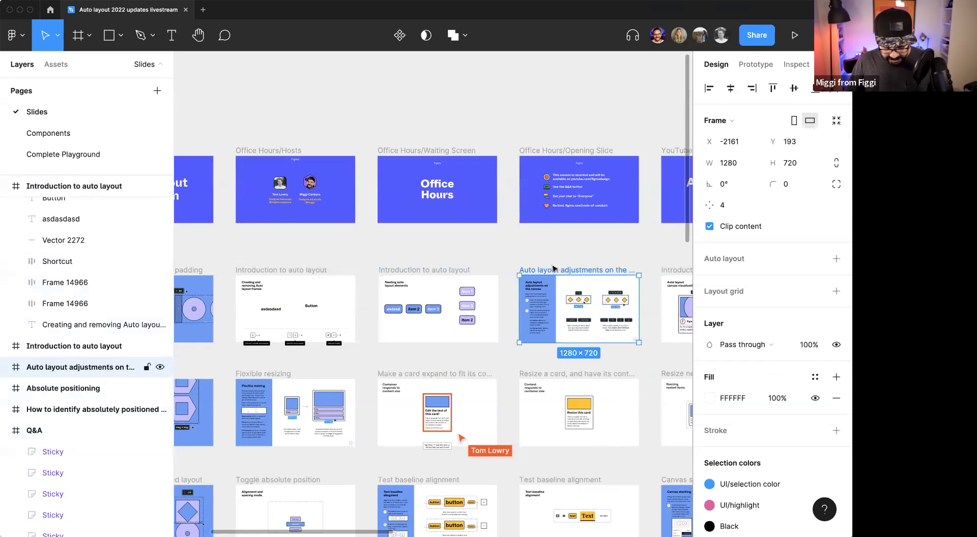
key("n")
key("shift+n")
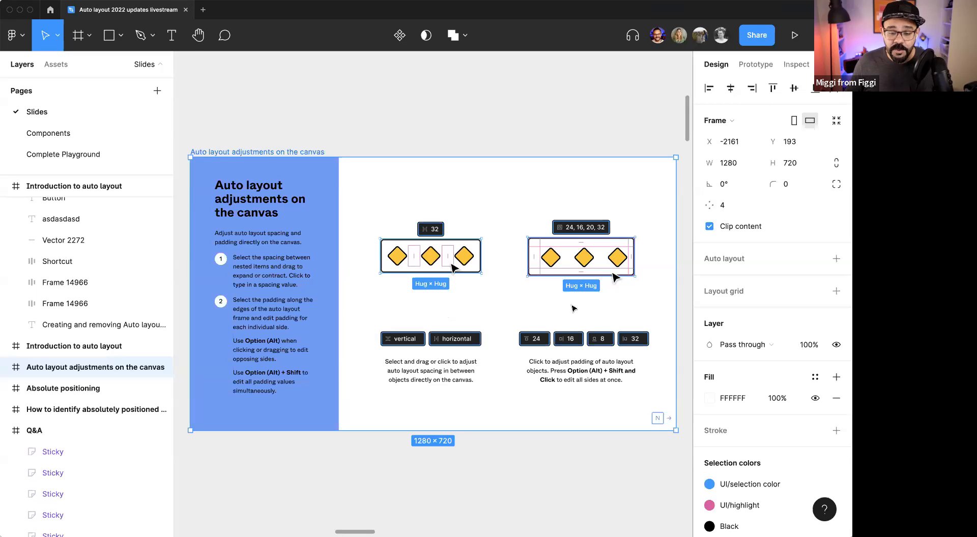
scroll(573, 303, "up", 5)
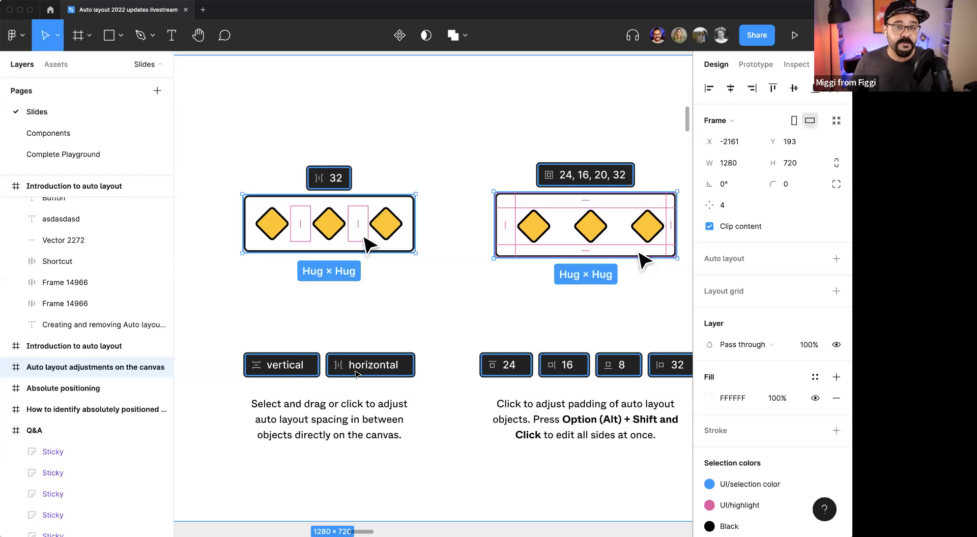
scroll(368, 365, "right", 5)
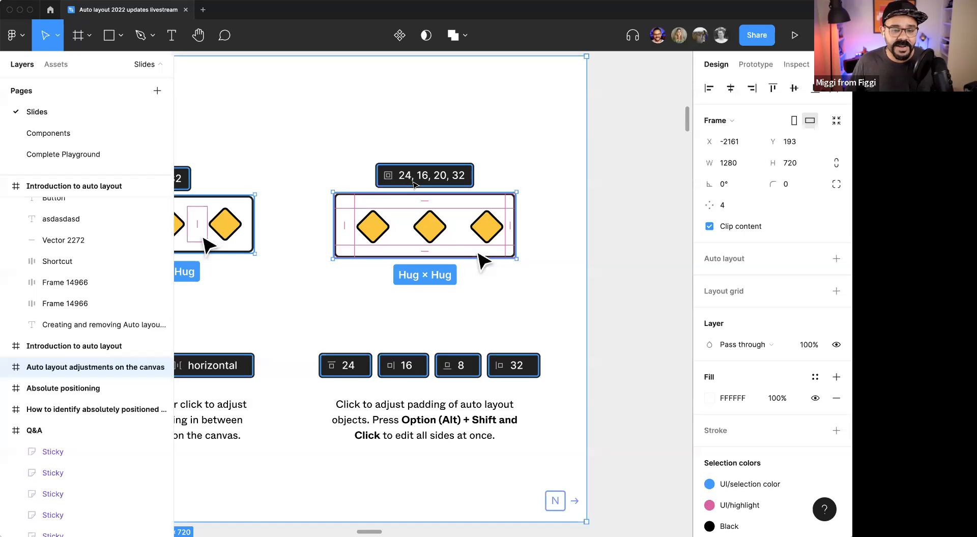
Step: Go to the "Auto layout canvas visualizations" slide and open the plain card's top padding value on the canvas
key("n")
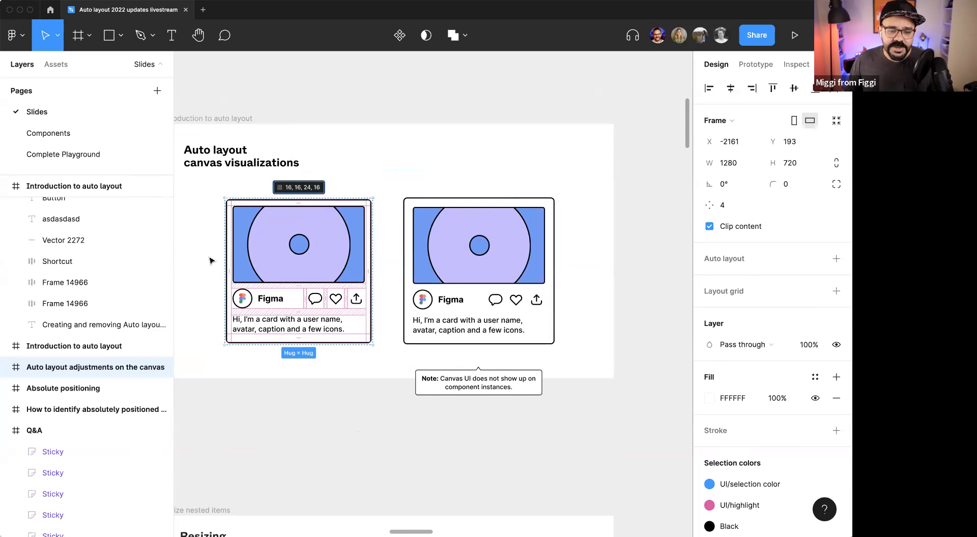
scroll(210, 260, "up", 3)
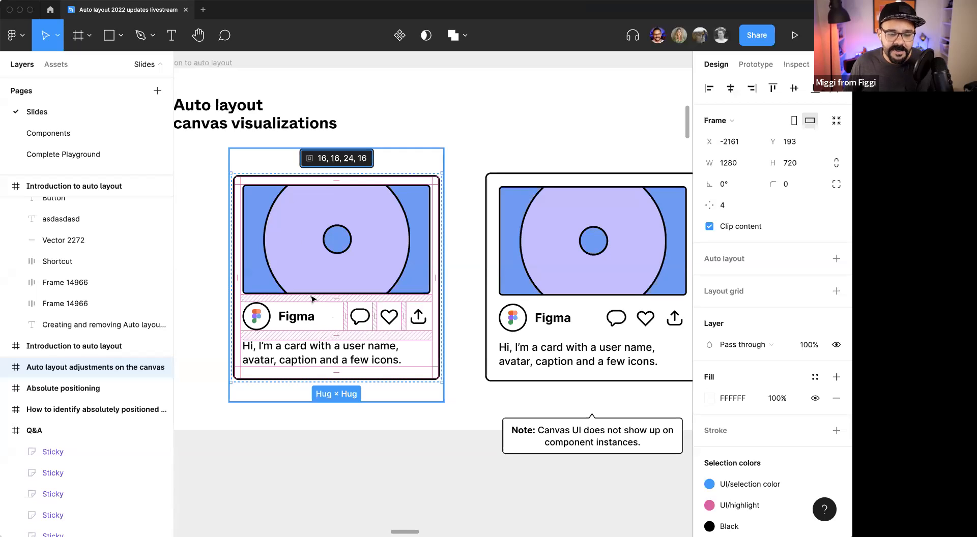
scroll(445, 164, "right", 5)
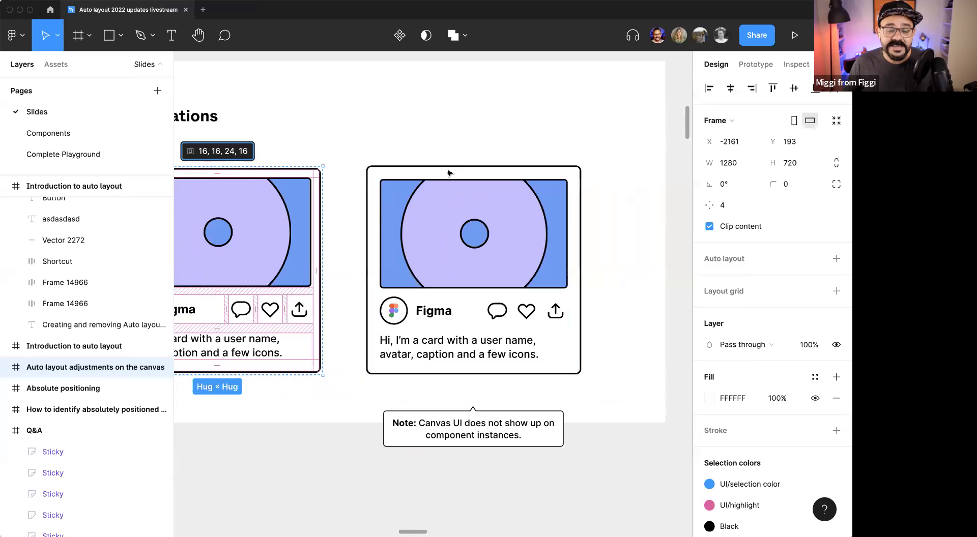
left_click(452, 177)
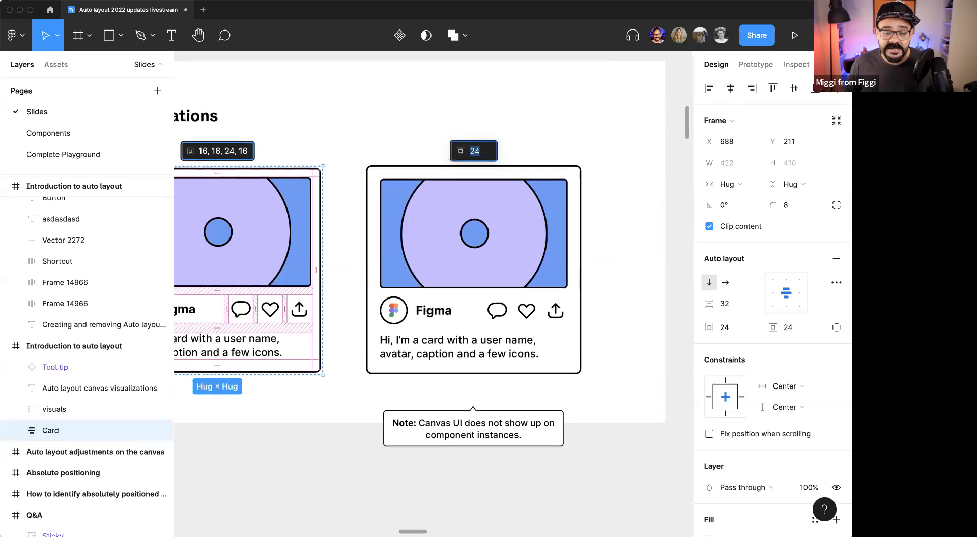
left_click(512, 184)
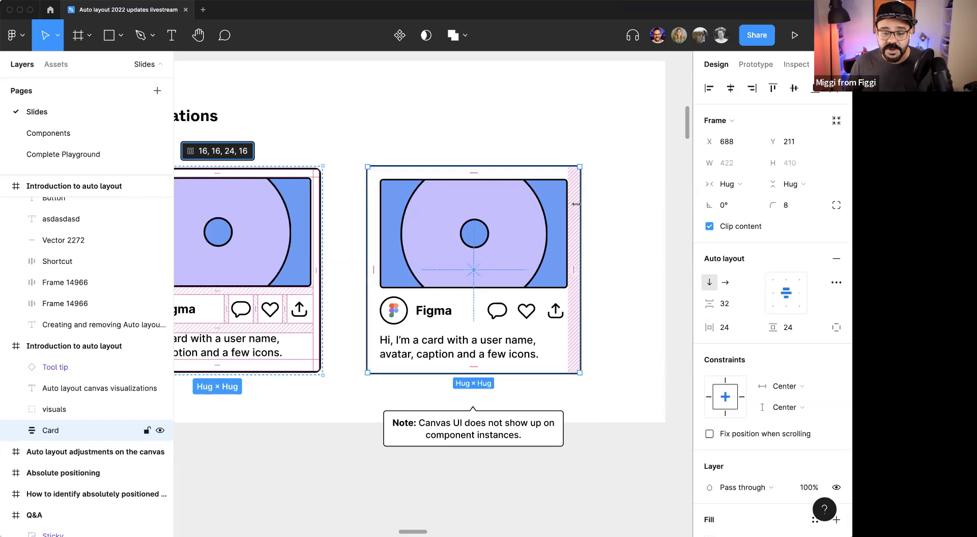
Step: Select the Profile row inside the plain card and open its item spacing value on the canvas
double_click(463, 313)
double_click(463, 313)
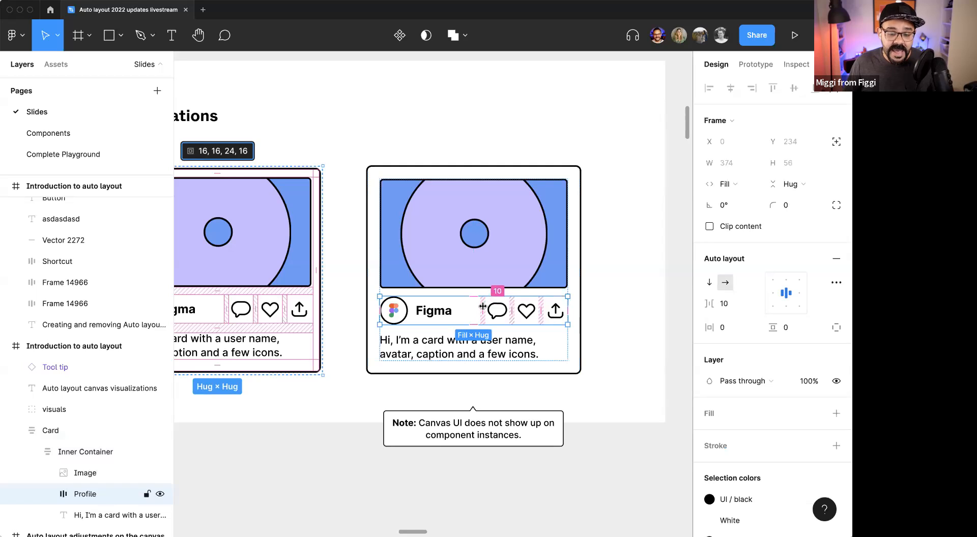
left_click(512, 307)
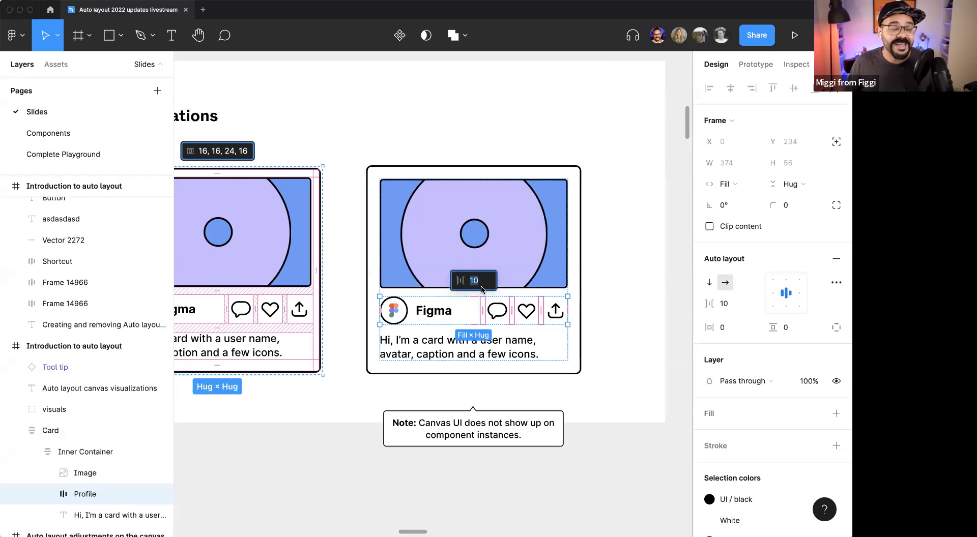
left_click_drag(468, 283, 479, 283)
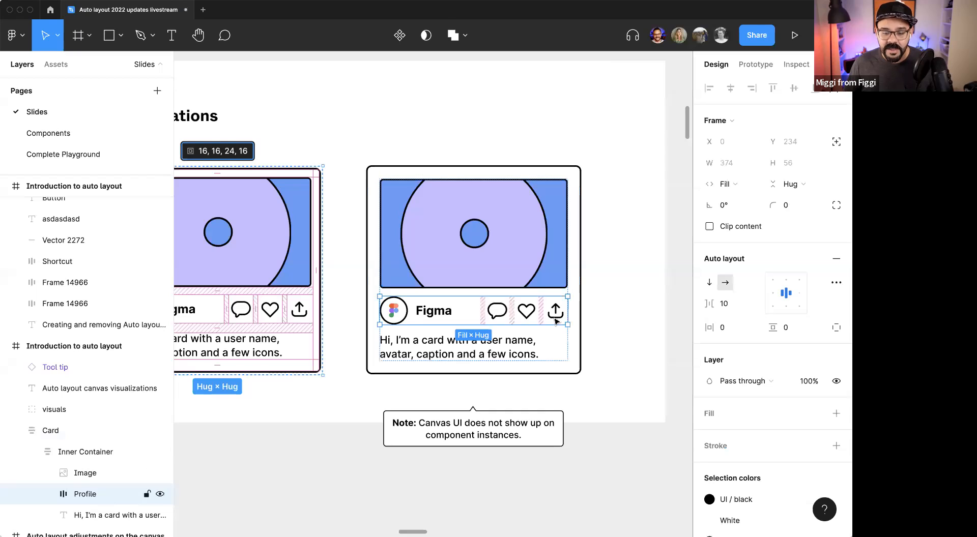
left_click(594, 367)
Step: Turn the plain Card frame into a component and move it to X 719, Y 162
scroll(594, 367, "down", 1)
scroll(594, 367, "left", 1)
left_click(473, 183)
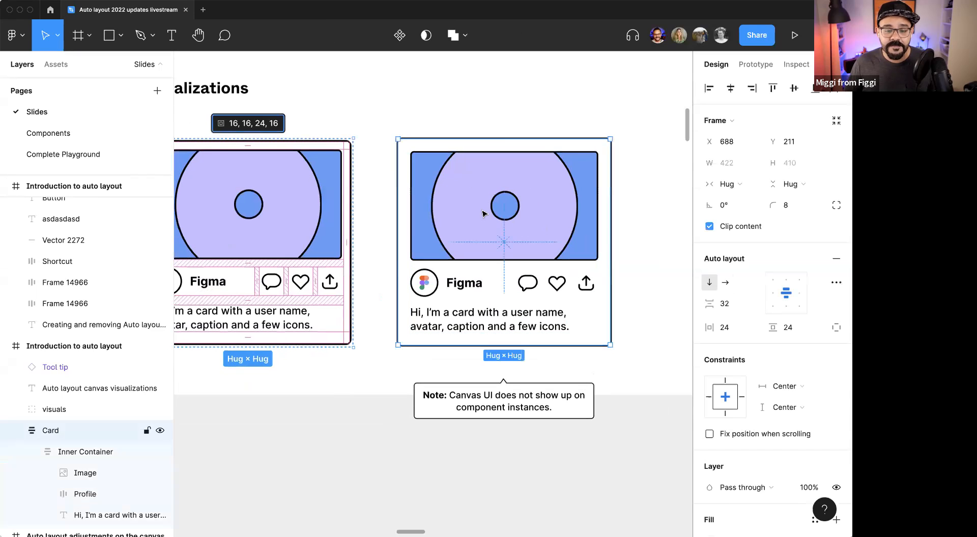
left_click_drag(484, 192, 500, 172)
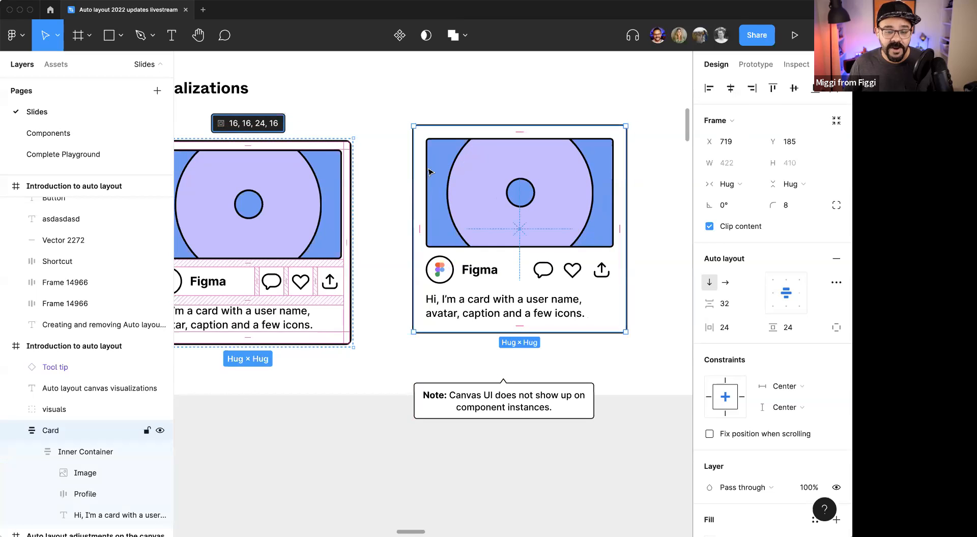
left_click(401, 38)
left_click_drag(458, 168, 457, 156)
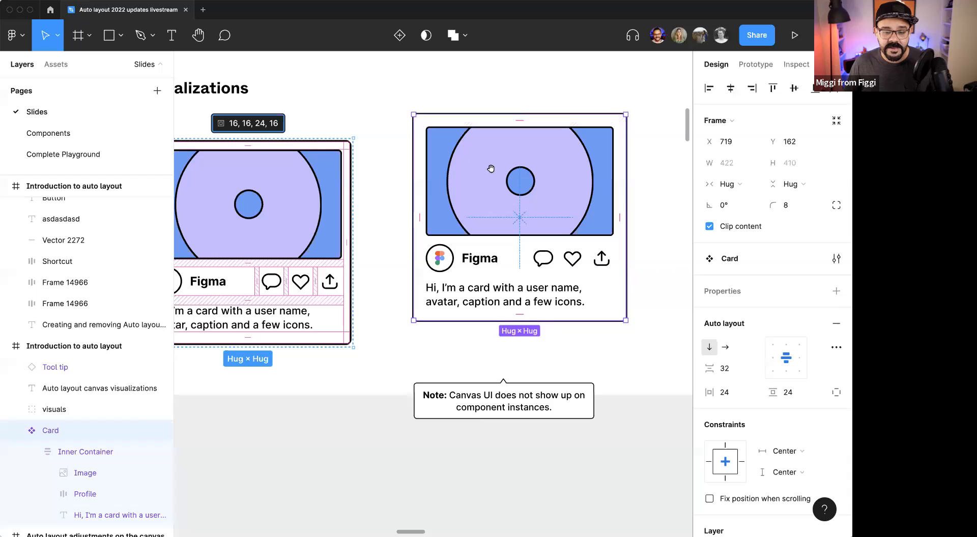
Step: Place an instance of the Card component below the original at X -131, Y 831
scroll(491, 142, "down", 4)
scroll(491, 143, "right", 2)
left_click_drag(485, 146, 381, 385)
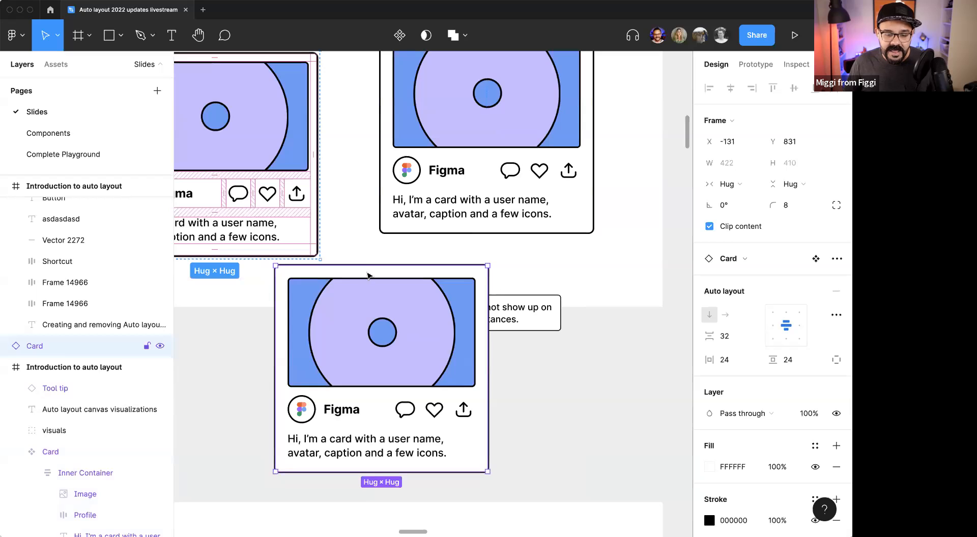
scroll(334, 404, "down", 1)
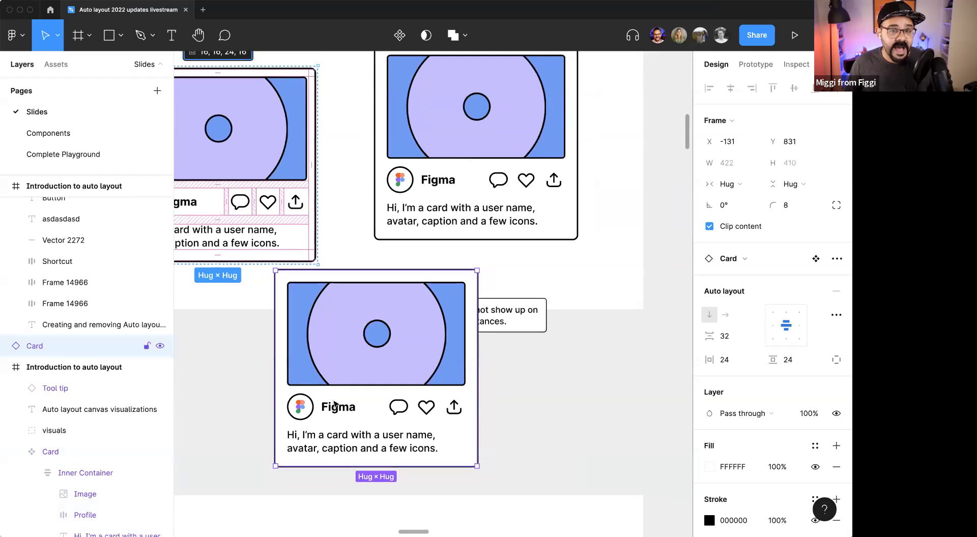
scroll(334, 404, "down", 1)
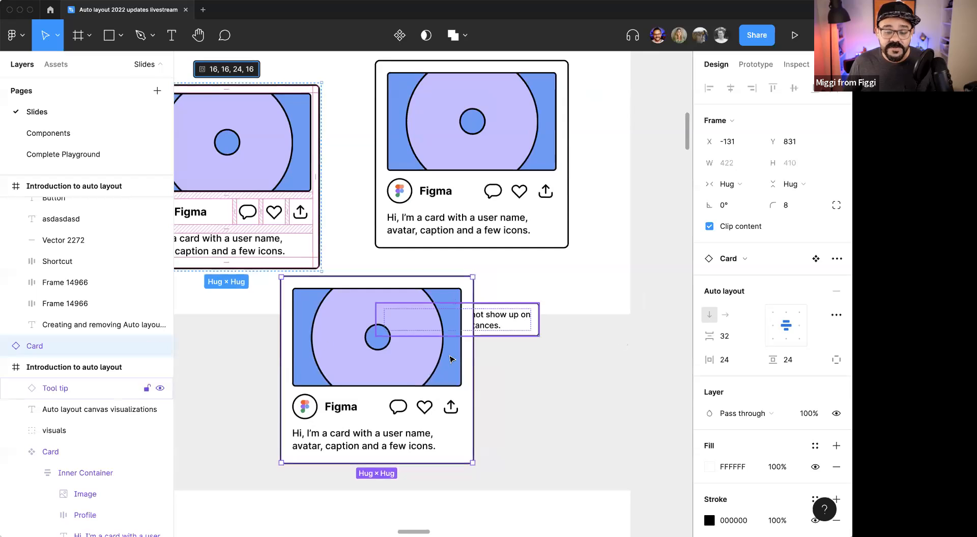
Step: Set the Card instance's item spacing to 18 and move it to X 41, Y 822
scroll(504, 341, "down", 1)
left_click_drag(709, 338, 589, 375)
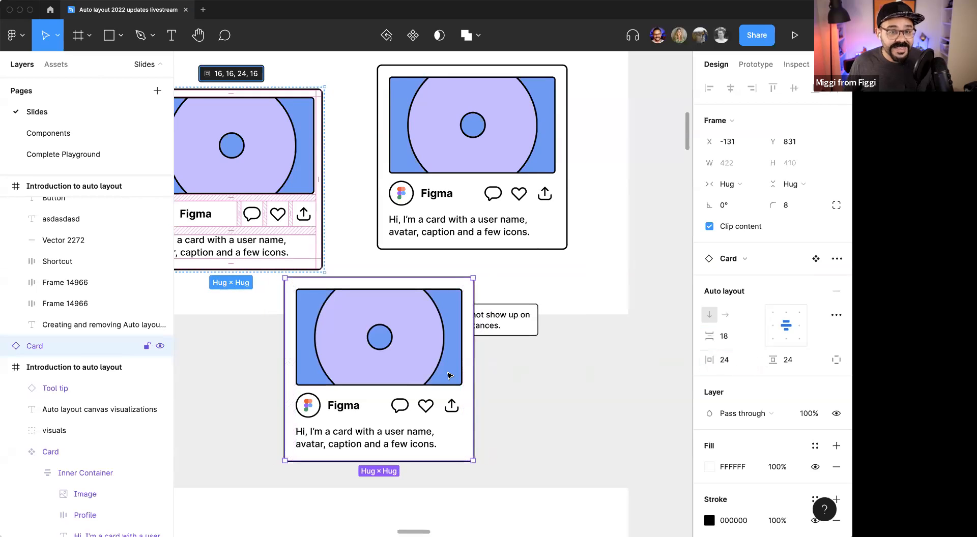
left_click_drag(367, 376, 444, 372)
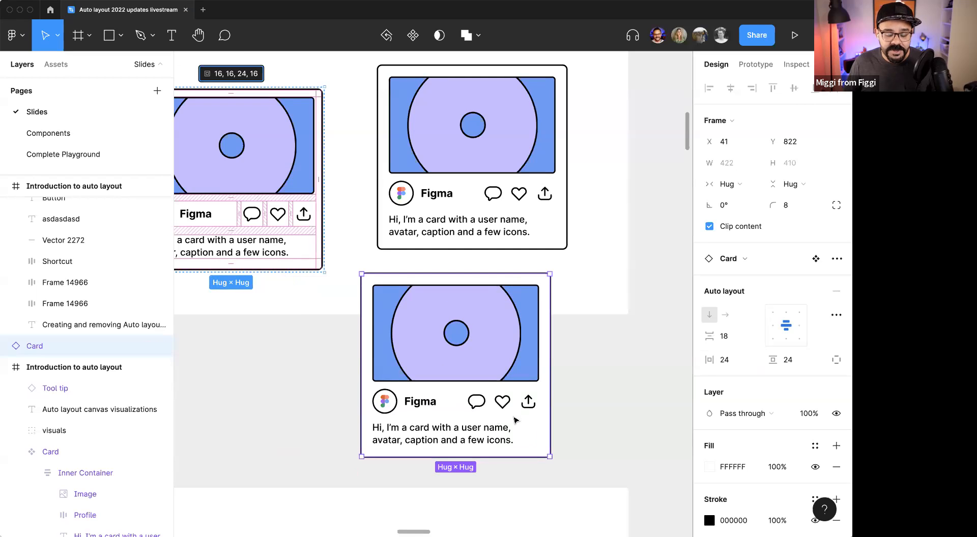
Step: Delete the Card instance below the original component
scroll(493, 422, "down", 2)
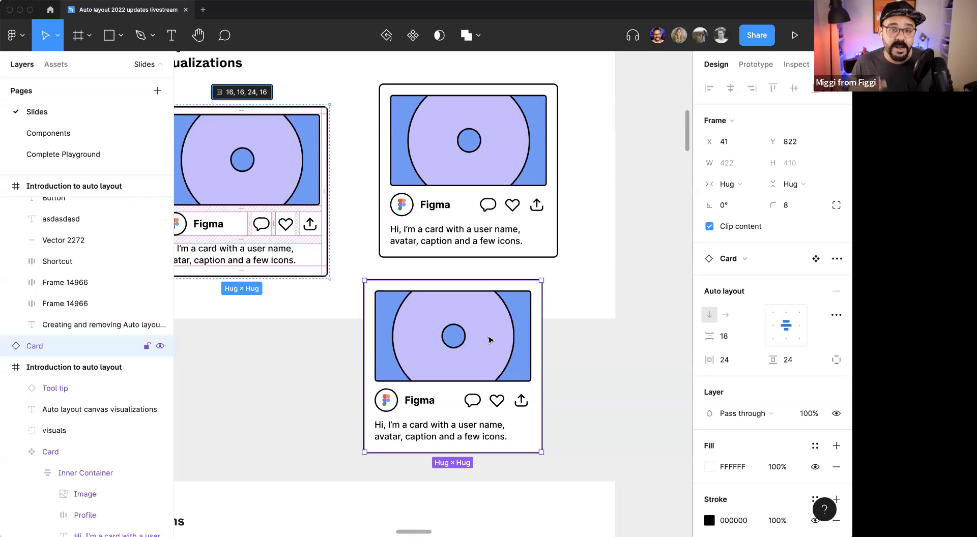
key("Delete")
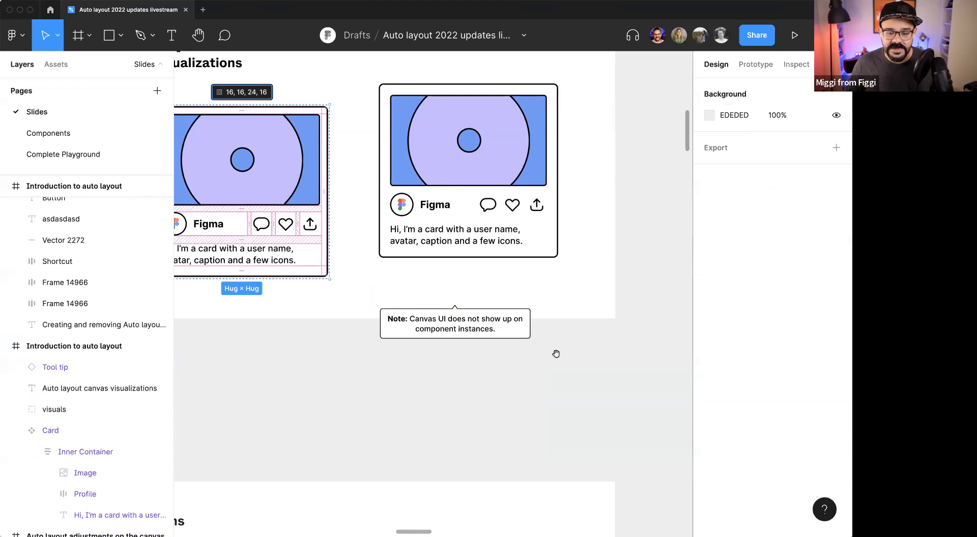
Step: Examine the 8, 32 and -24 examples on the Spacing between items slide and go to the Apply negative spacing slide
scroll(526, 325, "up", 3)
left_click(474, 378)
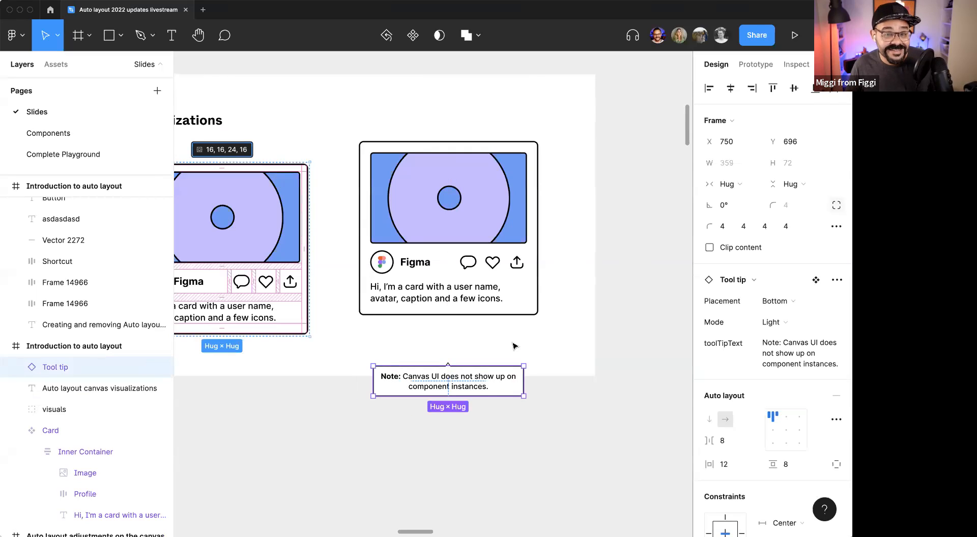
scroll(514, 356, "right", 5)
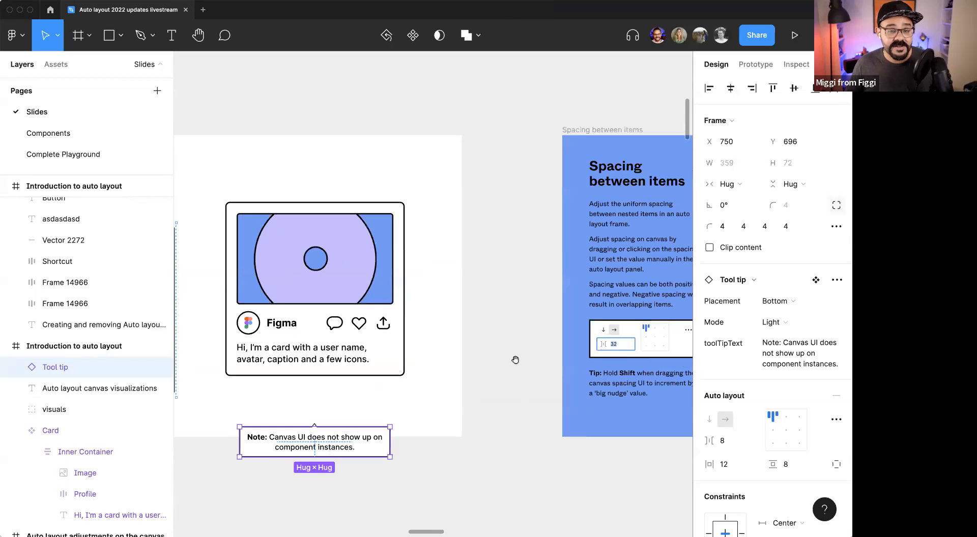
scroll(585, 264, "right", 5)
scroll(435, 339, "right", 8)
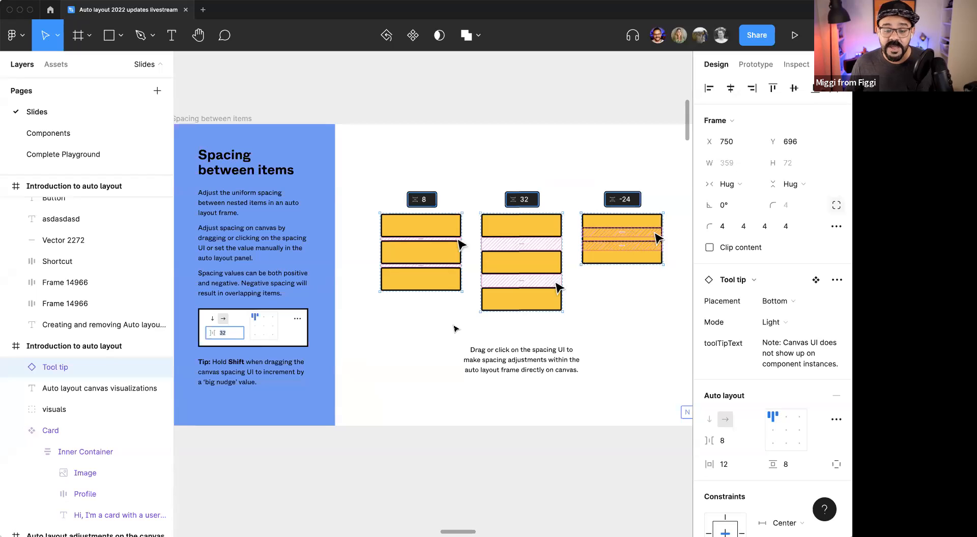
scroll(457, 328, "down", 1)
scroll(481, 322, "right", 2)
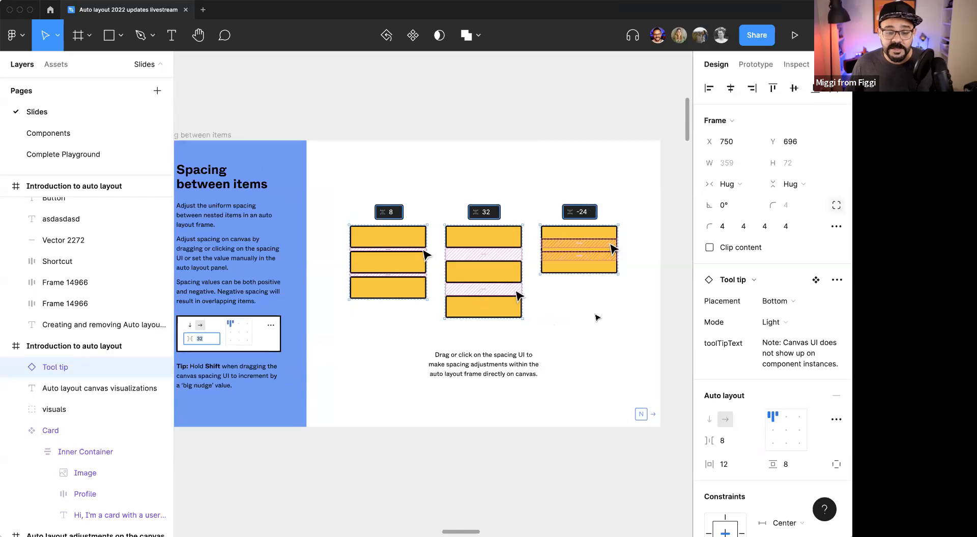
scroll(580, 323, "right", 5)
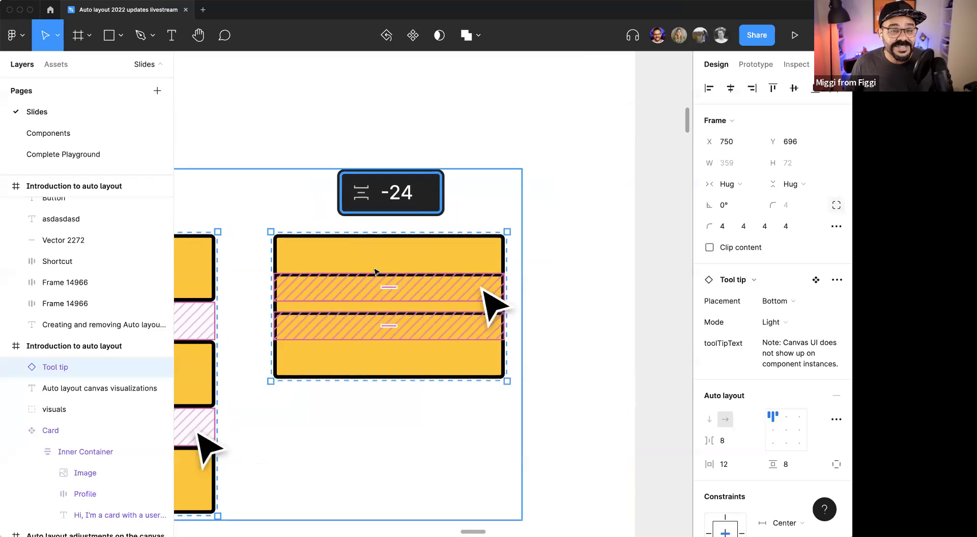
scroll(356, 254, "down", 5)
key("n")
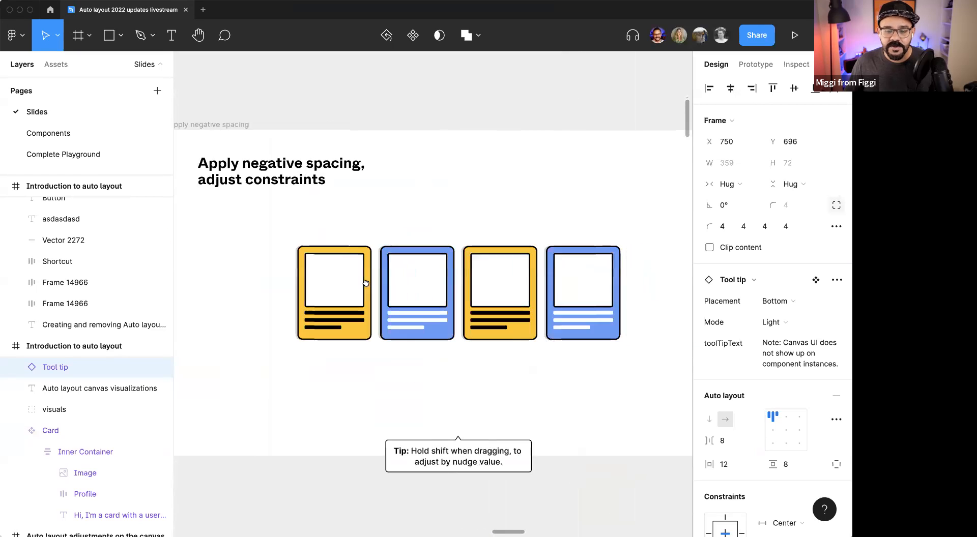
Step: Reorder the first yellow card three places along the card set and return it to the first position
left_click(294, 293)
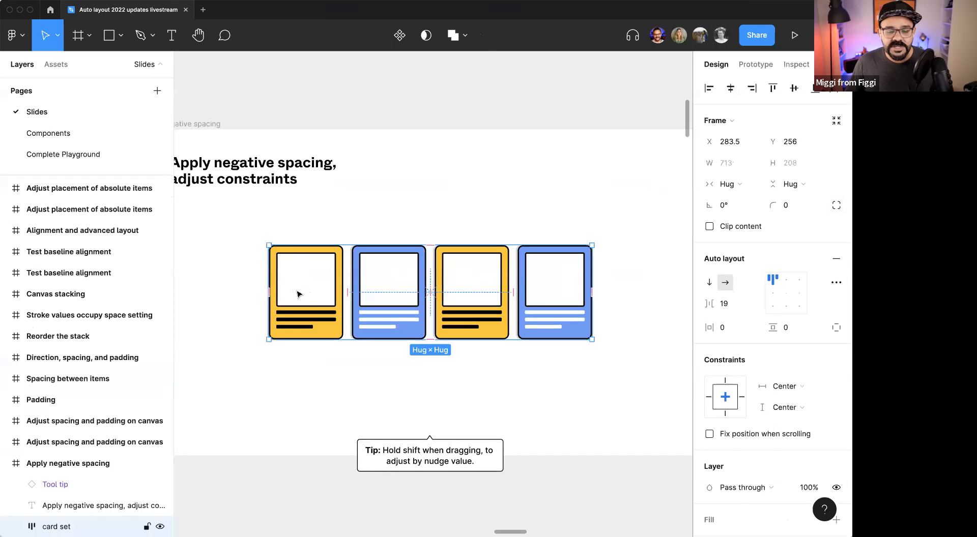
left_click(297, 293)
key("Right")
key("Right")
key("Right")
key("Left")
key("Left")
key("Left")
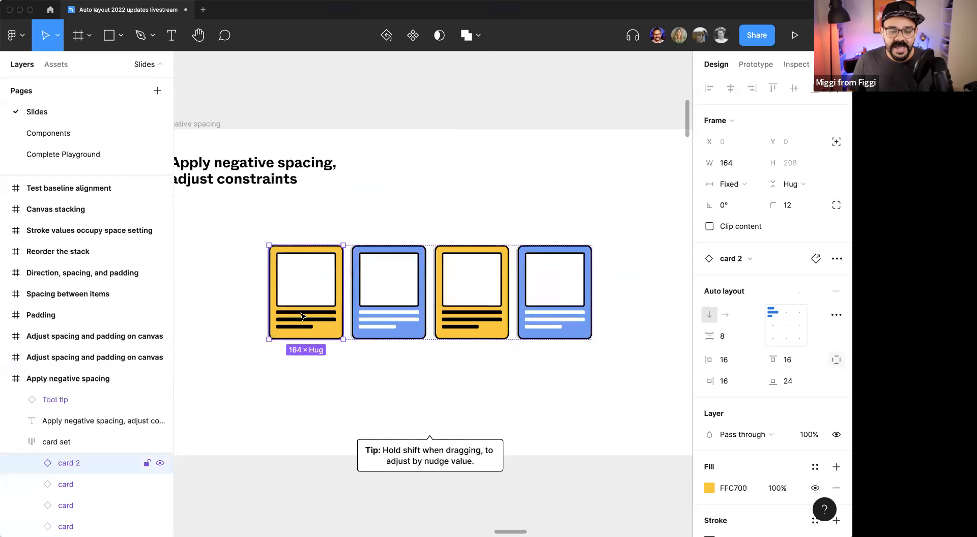
Step: Set the card set's item spacing to -19 with the on-canvas spacing control so the cards overlap
scroll(346, 284, "up", 3)
left_click(347, 286)
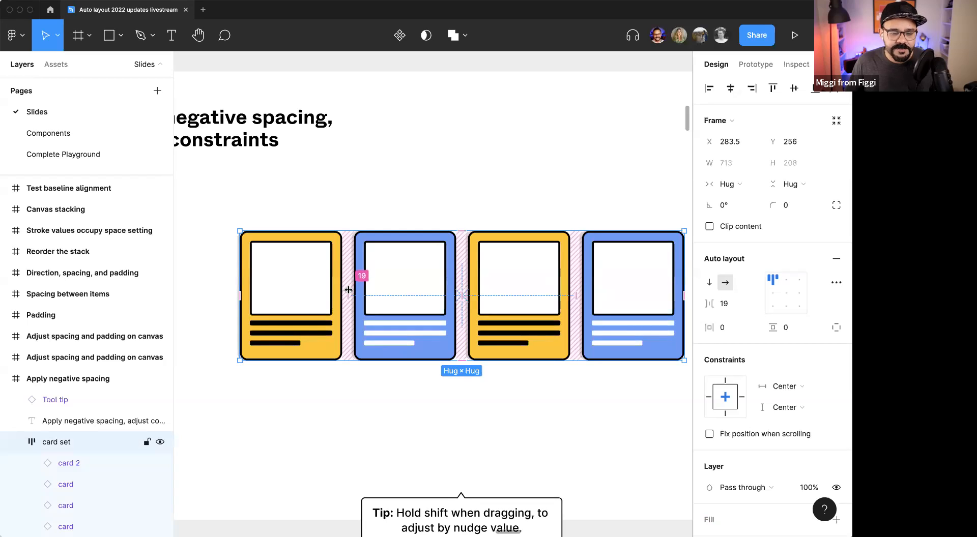
mouse_move(349, 289)
left_mouse_down()
mouse_move(369, 290)
mouse_move(325, 299)
mouse_move(370, 295)
mouse_move(328, 303)
mouse_move(346, 300)
left_mouse_up()
left_click(346, 300)
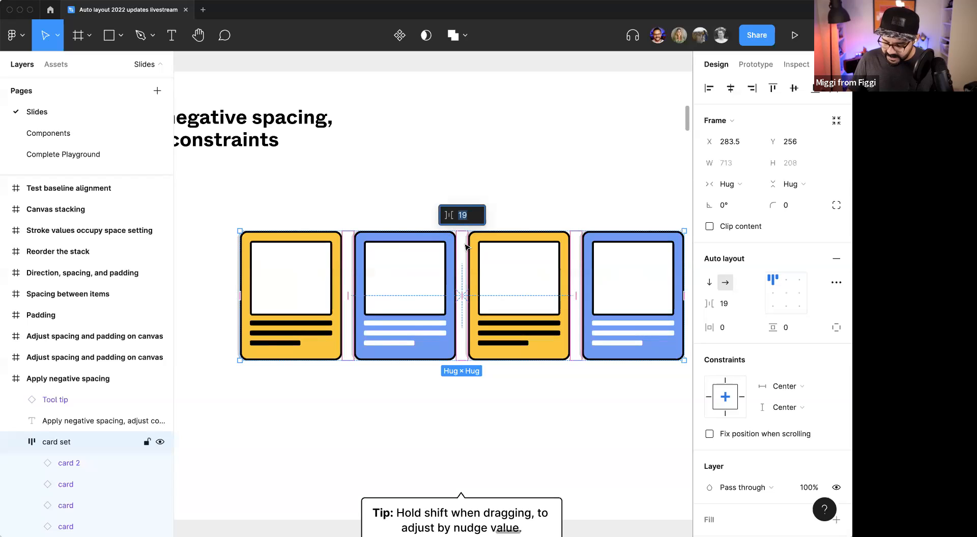
key("Return")
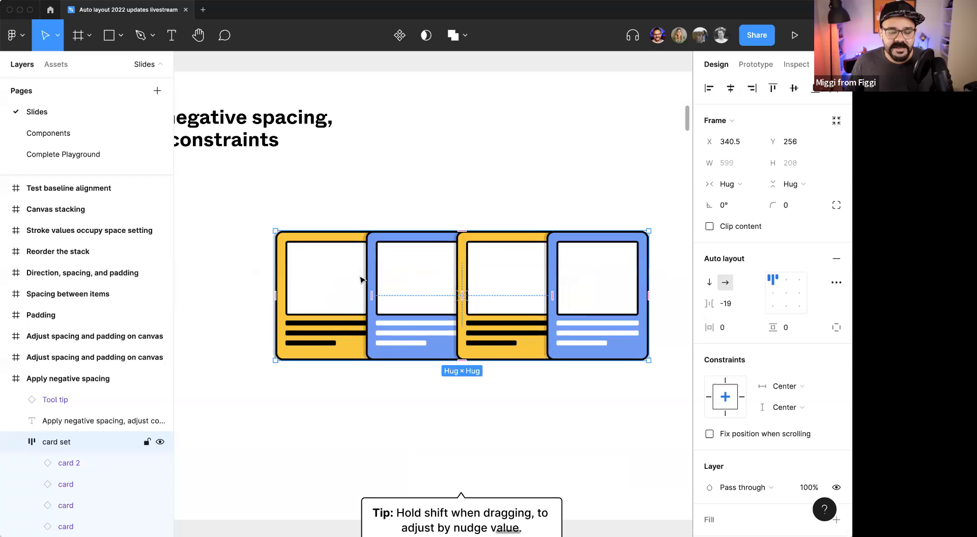
Step: Try adjusting the overlap between the cards with the canvas spacing handle and undo the change
left_click_drag(373, 293, 406, 294)
key("super+z")
scroll(407, 362, "down", 2)
scroll(406, 381, "down", 2)
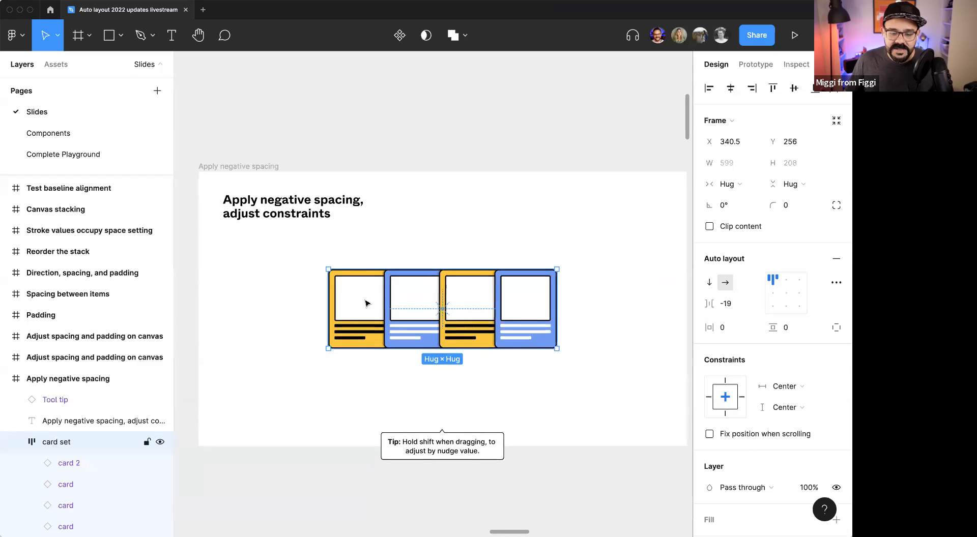
scroll(430, 318, "up", 5)
scroll(461, 395, "down", 3)
left_click_drag(460, 395, 418, 346)
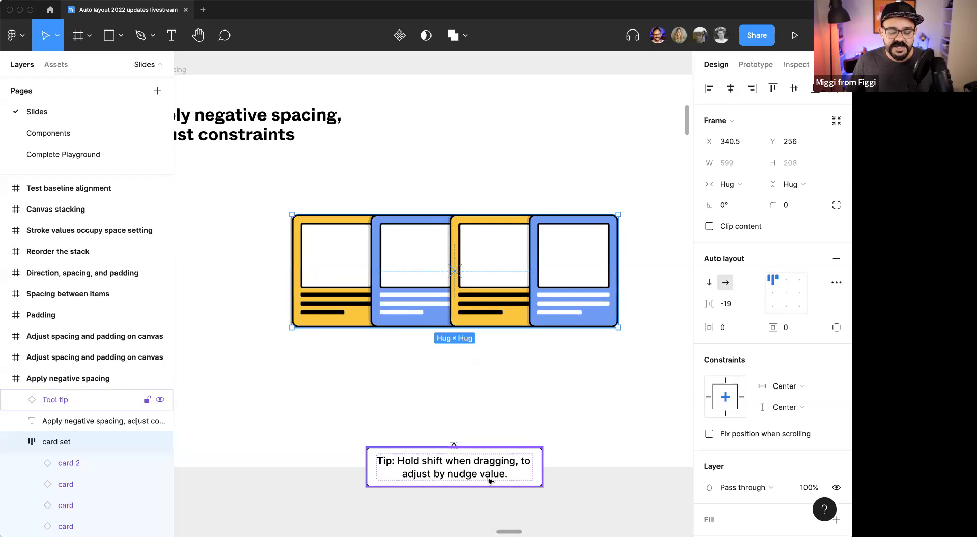
scroll(483, 353, "up", 2)
left_click(488, 370)
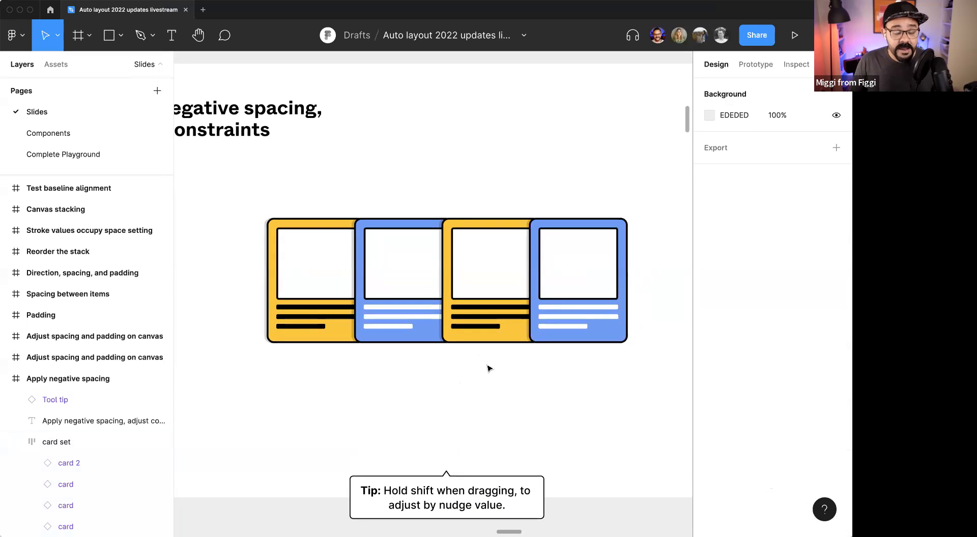
Step: Find the nudge amount settings with a quick-actions search for "nudge", check the small and big nudge values, and close the settings
key("super+slash")
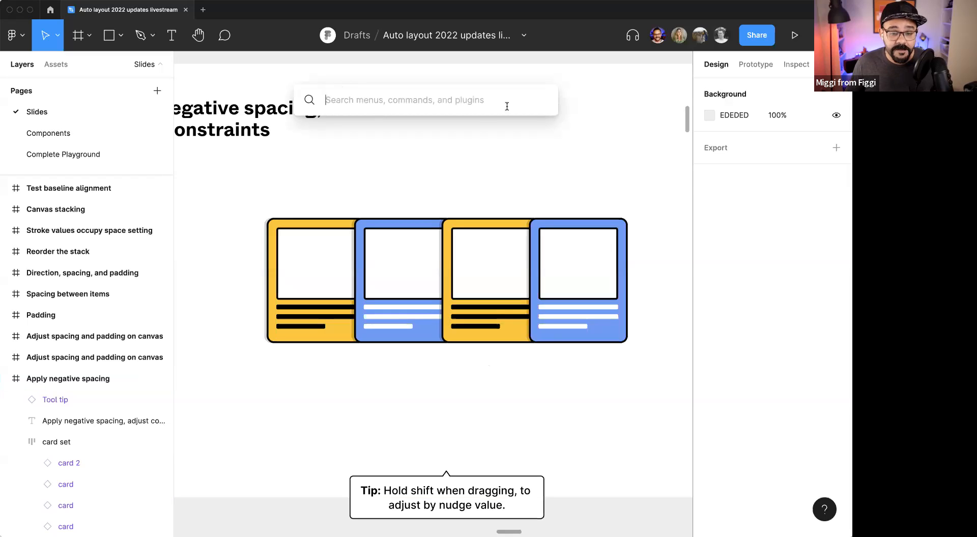
key("Escape")
left_click(14, 34)
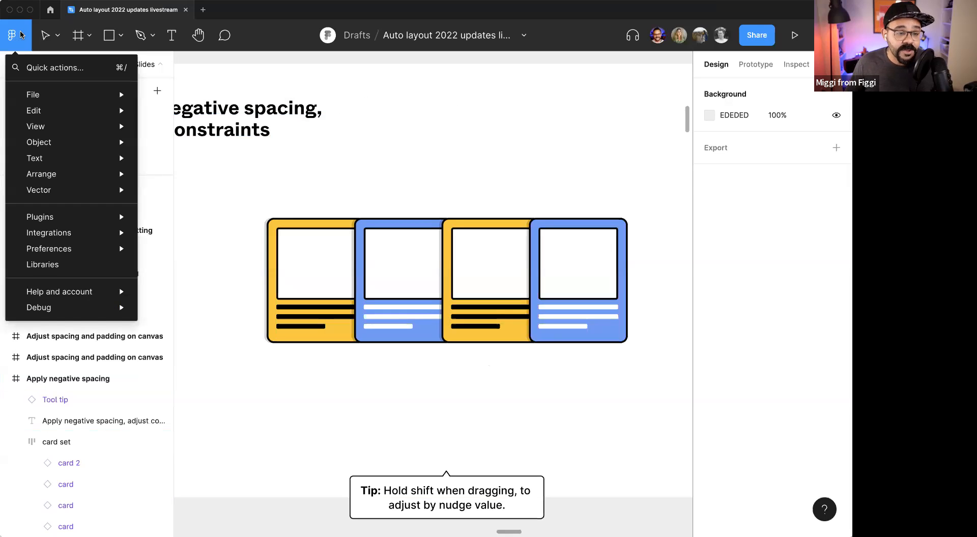
left_click(44, 68)
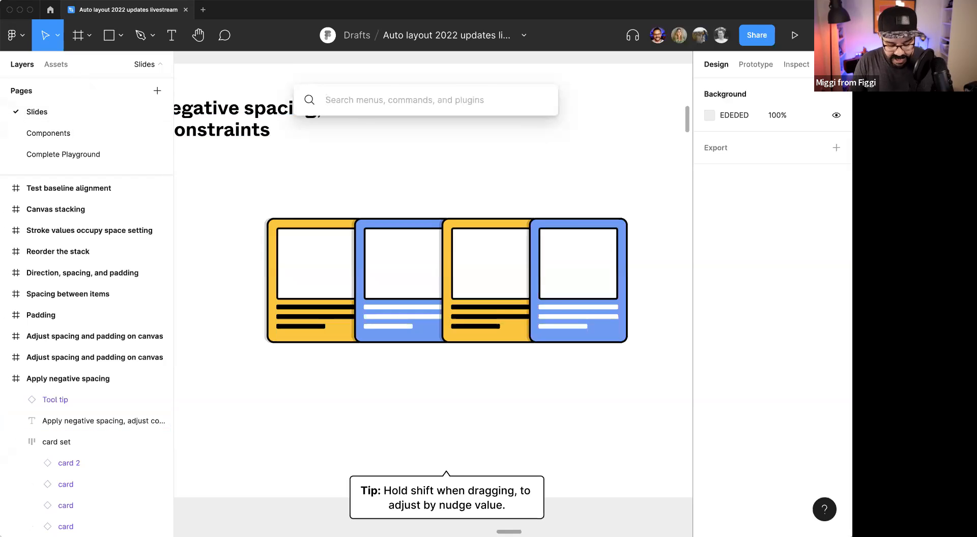
type("nudge")
key("Return")
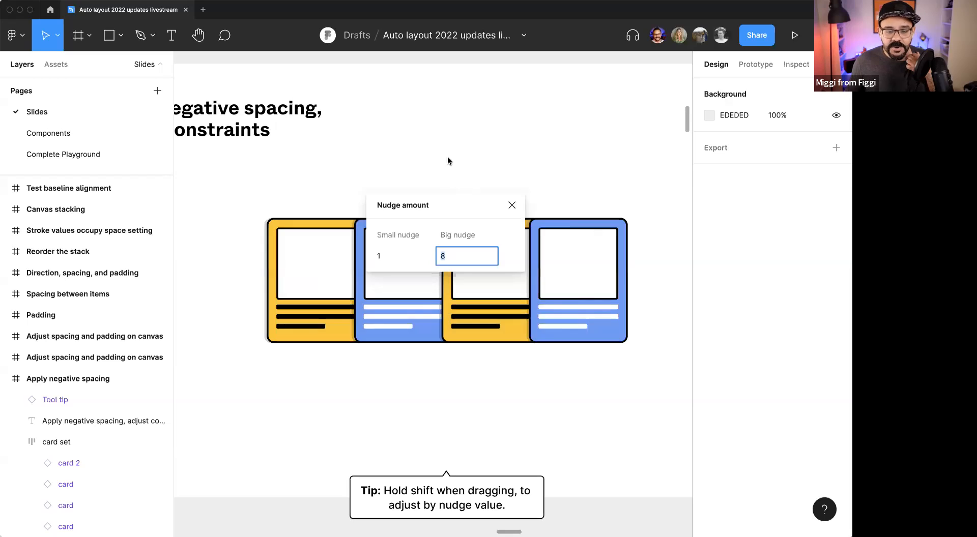
left_click_drag(451, 203, 444, 135)
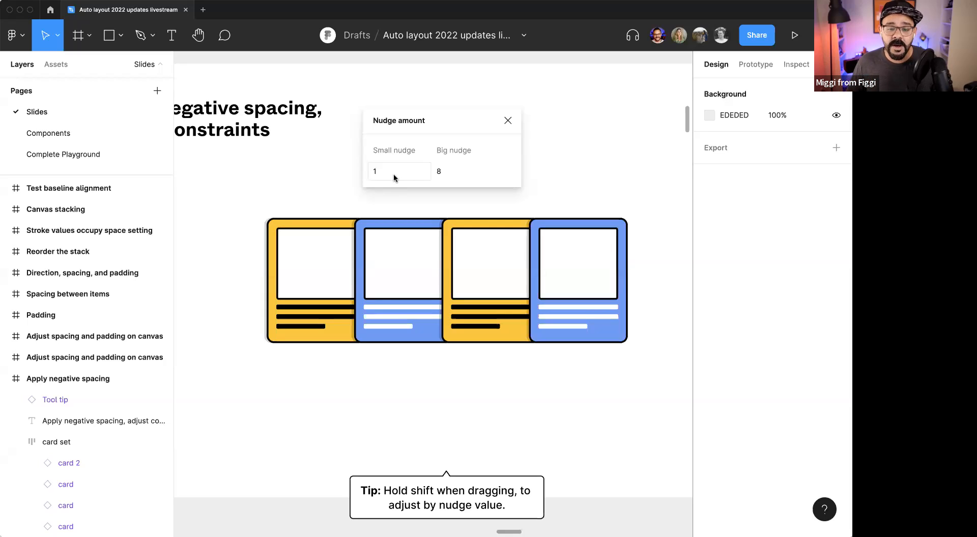
left_click(466, 174)
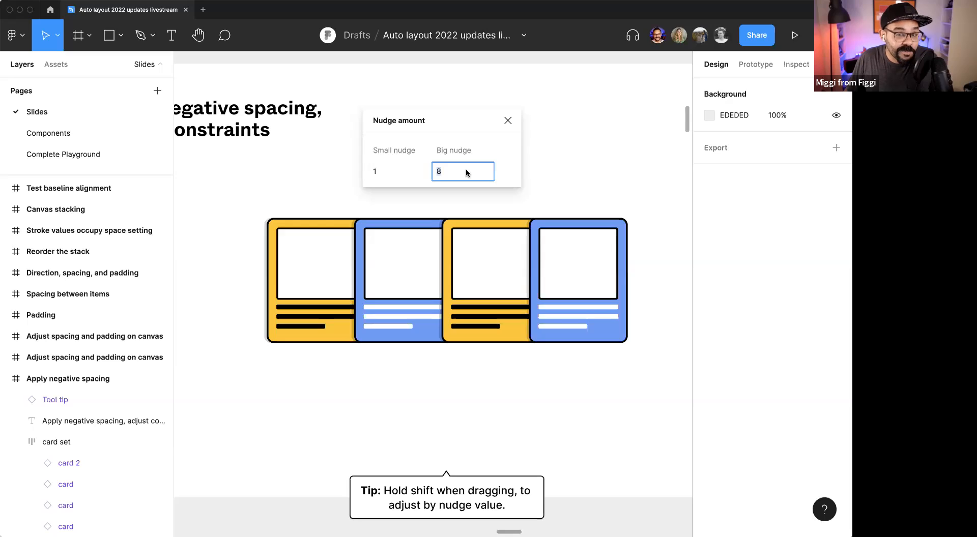
left_click(508, 120)
Step: Try an item spacing of 44 inside the first yellow card and undo it
double_click(356, 255)
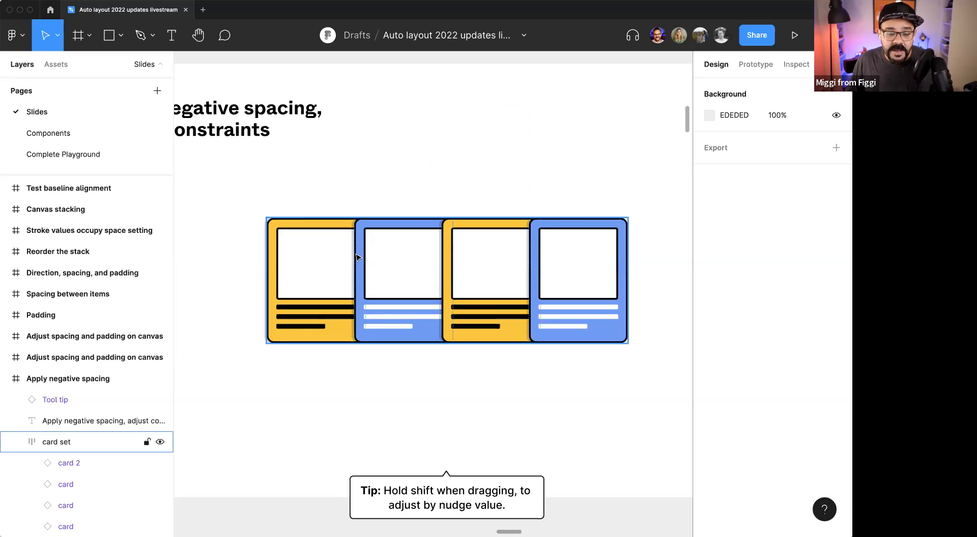
left_click(336, 273)
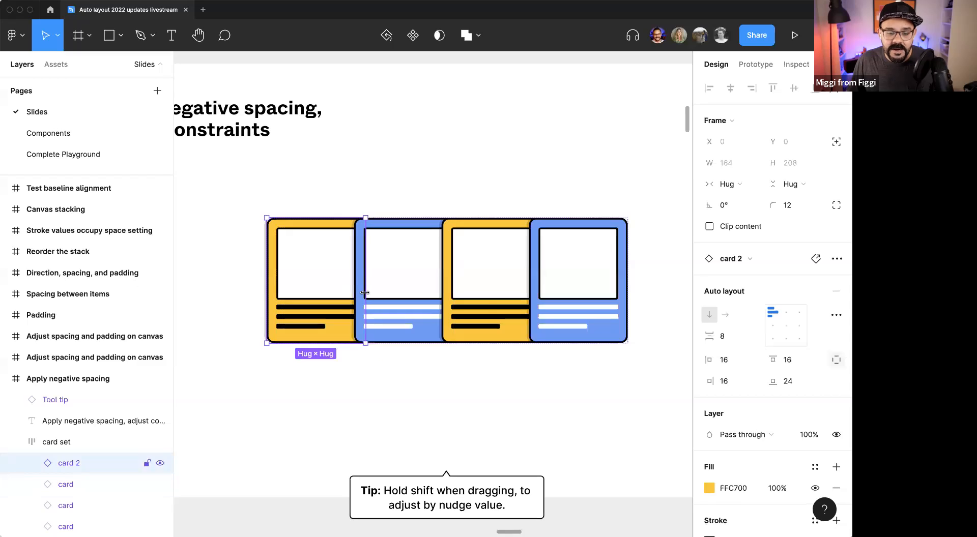
scroll(363, 285, "up", 4)
scroll(360, 313, "down", 2)
scroll(360, 313, "down", 2)
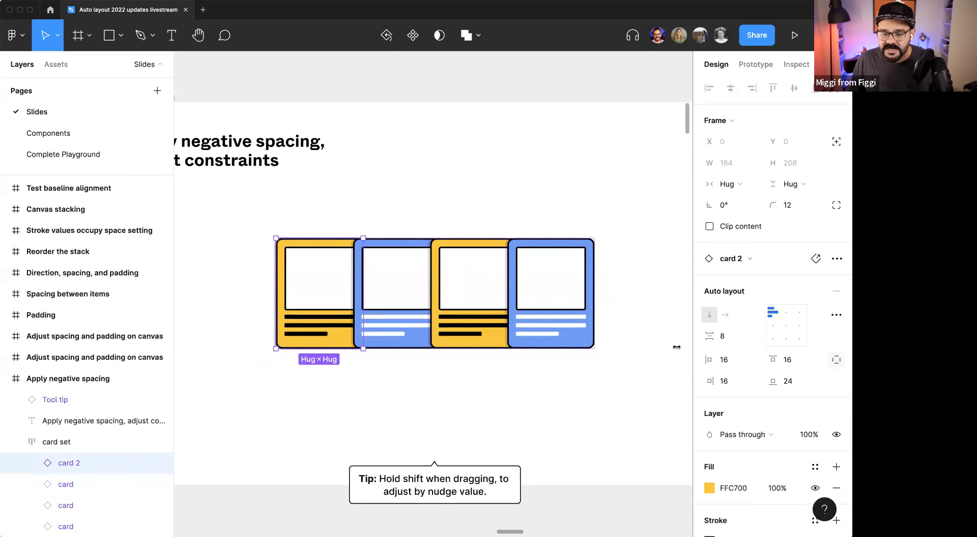
left_click_drag(709, 336, 733, 336)
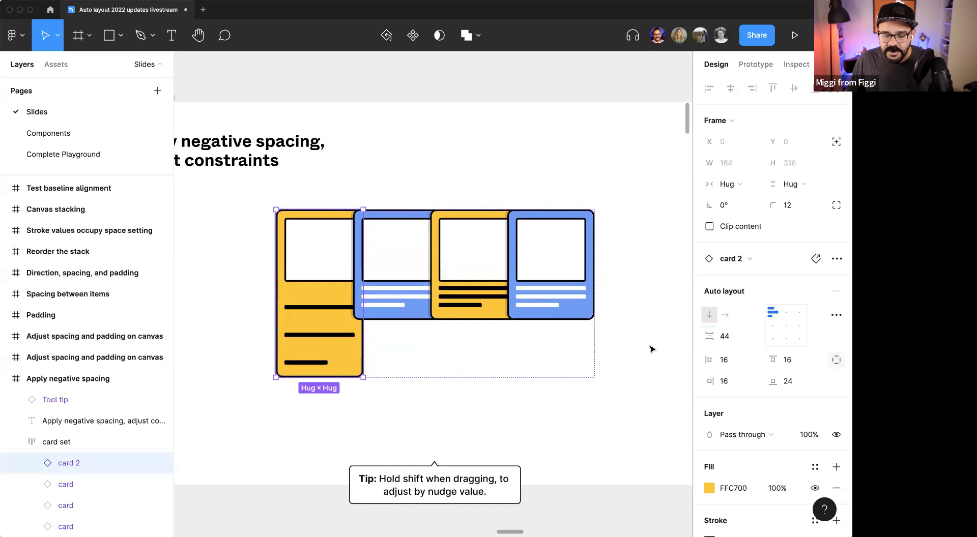
key("super+z")
key("Escape")
Step: Set the card set's item spacing to 34, and widen it on the canvas to 48 in big-nudge increments
left_click(423, 298)
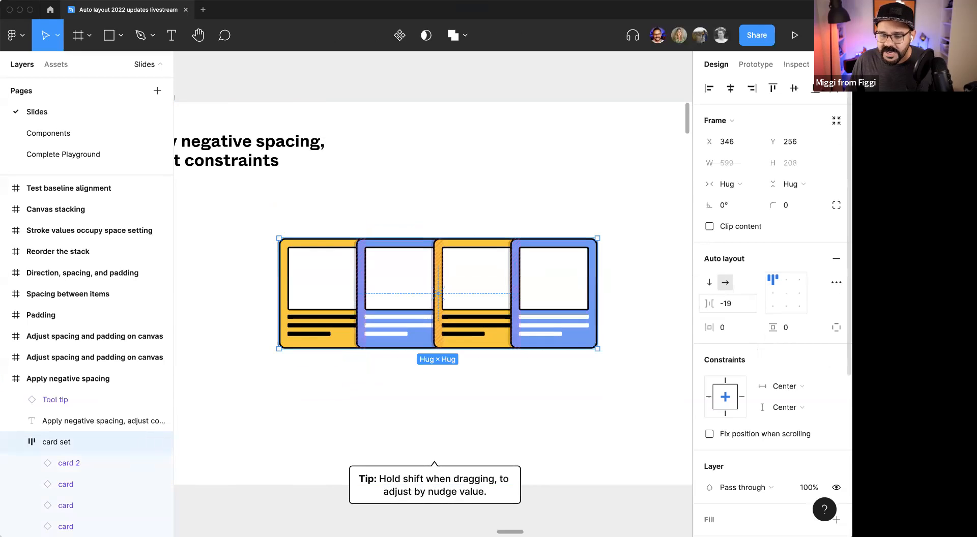
left_click_drag(707, 305, 779, 304)
left_click(437, 292)
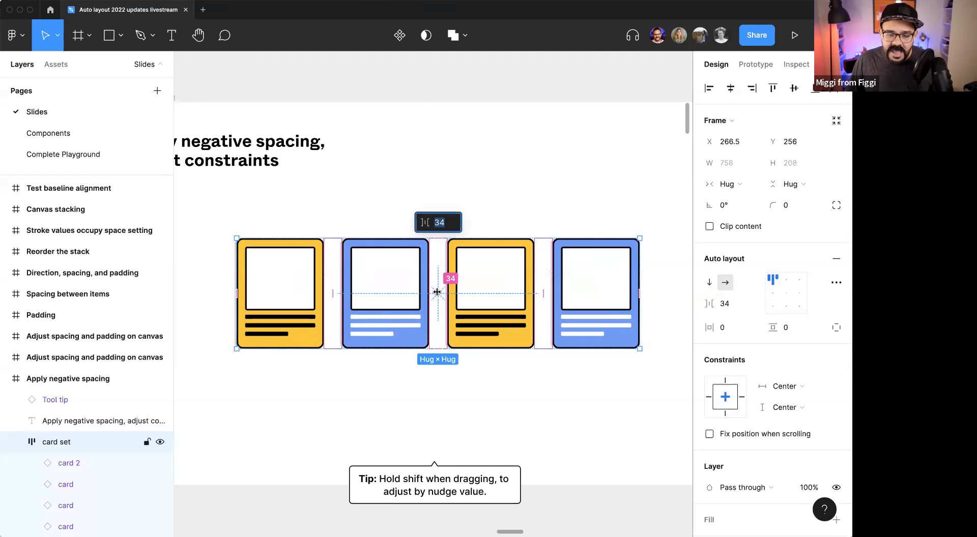
mouse_move(436, 292)
left_mouse_down()
mouse_move(456, 293)
mouse_move(414, 295)
mouse_move(449, 296)
left_mouse_up()
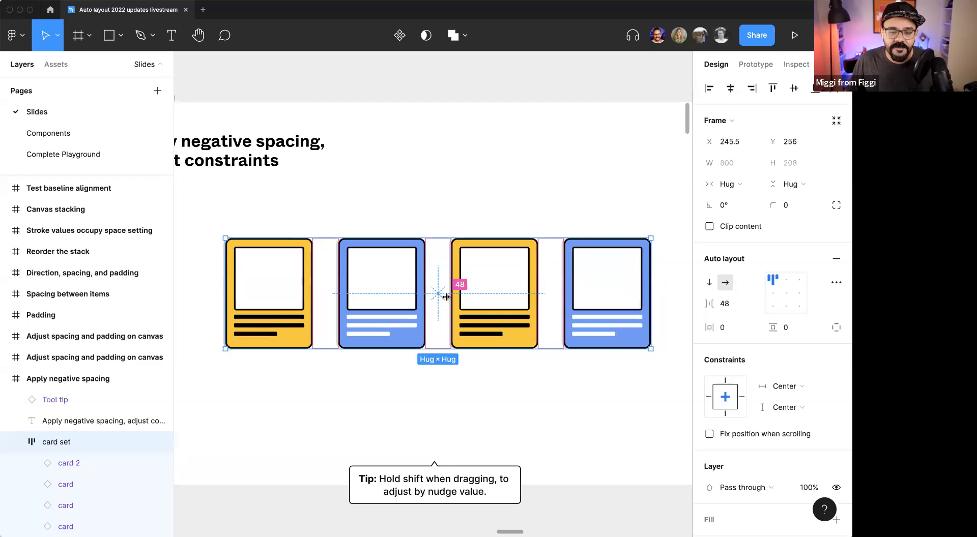
left_click(417, 383)
Step: Examine the padding examples on the Padding slide and go to the slide about adjusting padding on the canvas
scroll(417, 383, "down", 3)
scroll(425, 382, "down", 3)
left_click_drag(425, 383, 132, 384)
left_click_drag(667, 364, 428, 349)
scroll(429, 349, "up", 3)
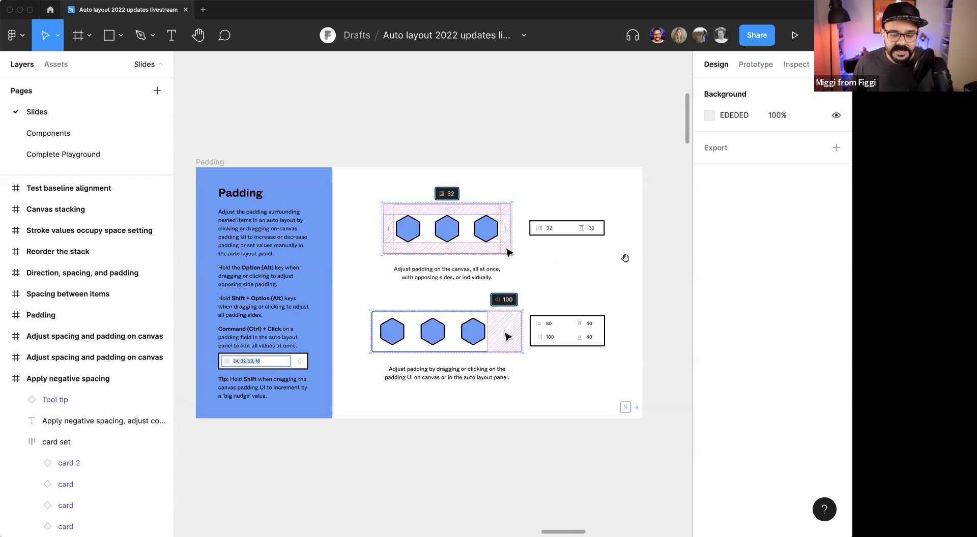
scroll(618, 257, "right", 15)
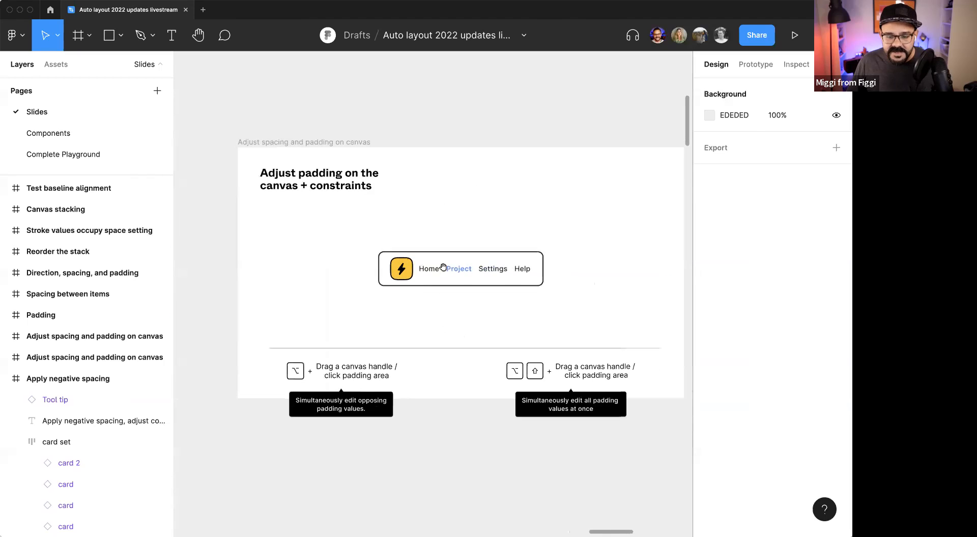
Step: Try changing only the nav bar's top padding on the canvas and undo the change
scroll(458, 271, "up", 4)
double_click(459, 254)
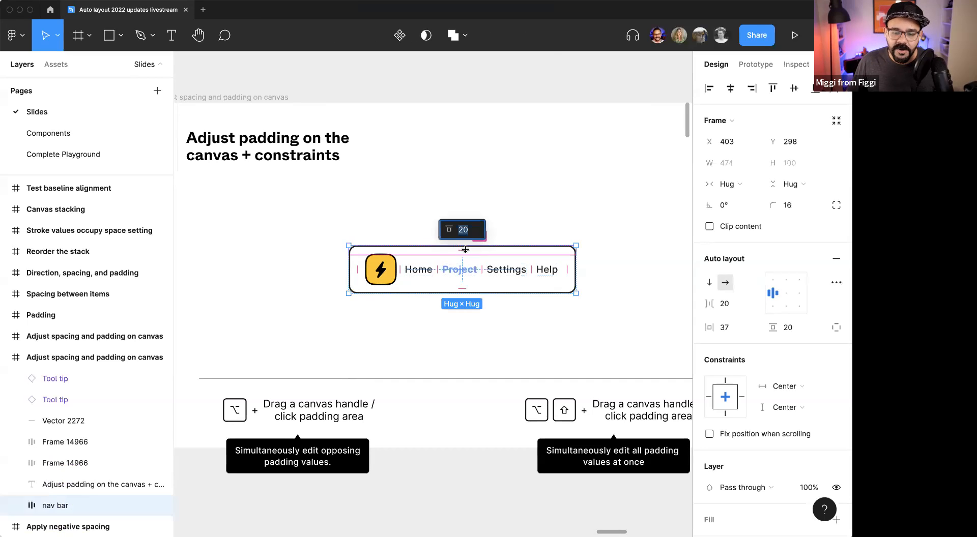
scroll(465, 249, "up", 4)
left_click_drag(459, 250, 459, 275)
key("super+z")
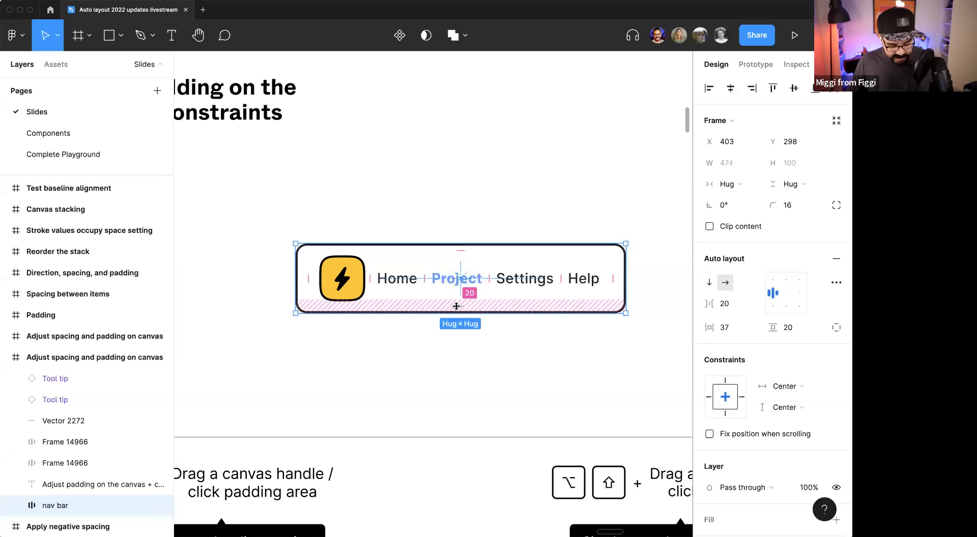
Step: Adjust the nav bar's opposing paddings in pairs on the canvas, setting horizontal padding to 40 and vertical padding to 36
key("alt")
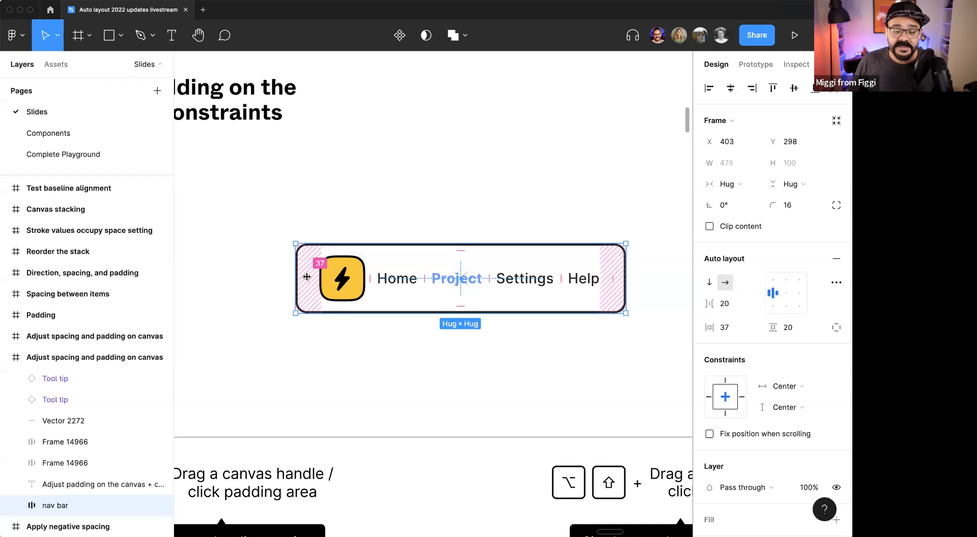
mouse_move(305, 277)
left_mouse_down()
mouse_move(350, 280)
mouse_move(309, 281)
left_mouse_up()
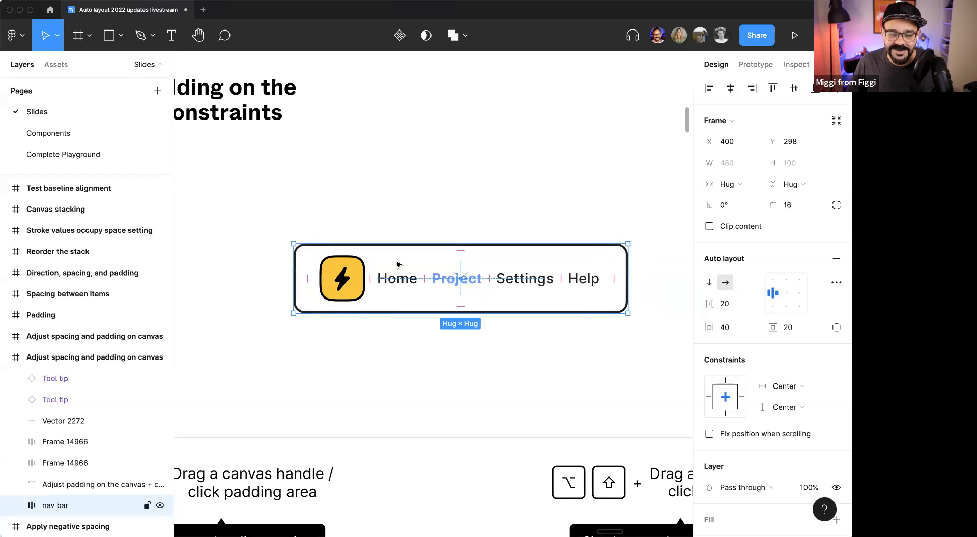
mouse_move(451, 265)
left_mouse_down()
mouse_move(451, 277)
mouse_move(449, 263)
left_mouse_up()
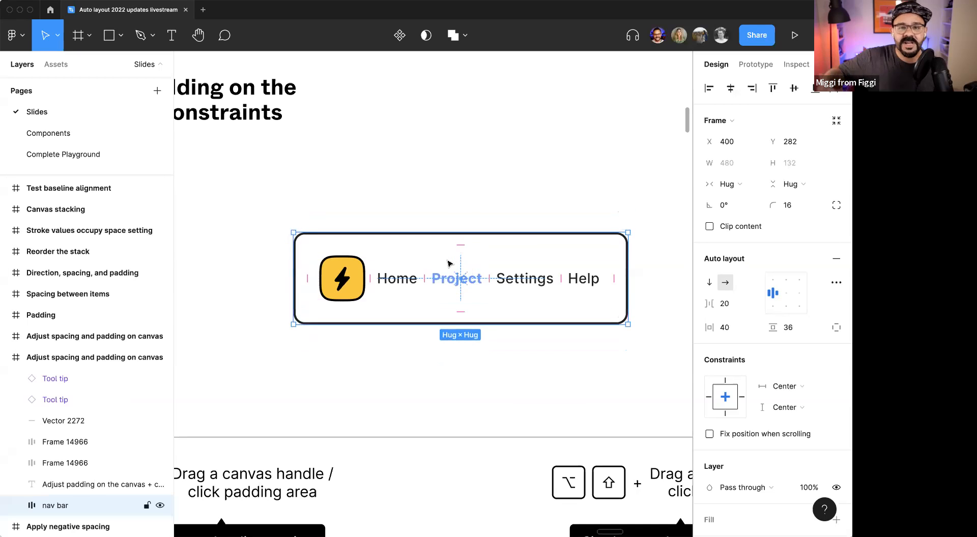
Step: Increase the nav bar's top and bottom padding further together on the canvas and deselect the bar
mouse_move(454, 252)
left_mouse_down()
mouse_move(458, 271)
mouse_move(456, 246)
mouse_move(452, 260)
left_mouse_up()
scroll(461, 256, "down", 2)
scroll(460, 256, "down", 2)
left_click(234, 166)
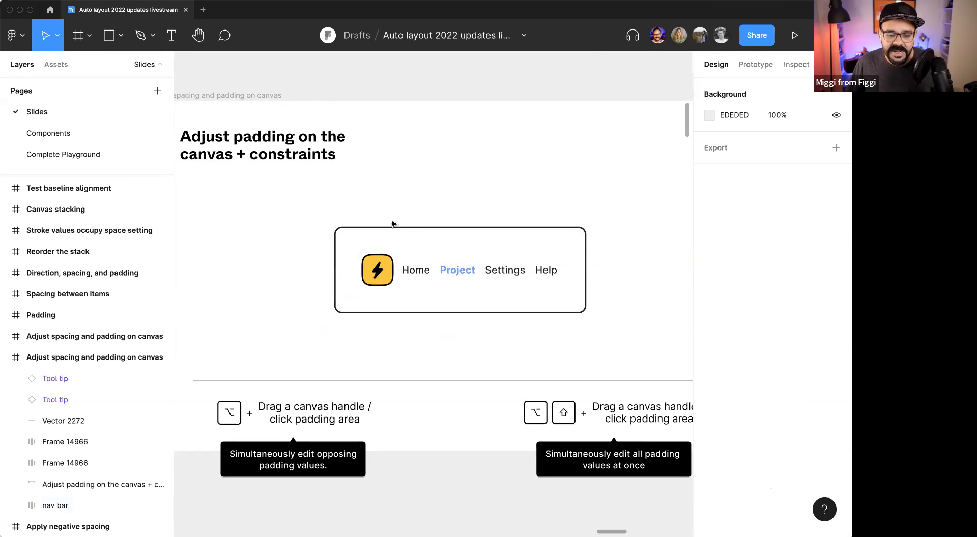
Step: Set the nav bar's constraints to Left and Top, and increase all four paddings together to 73 on the canvas
left_click(447, 243)
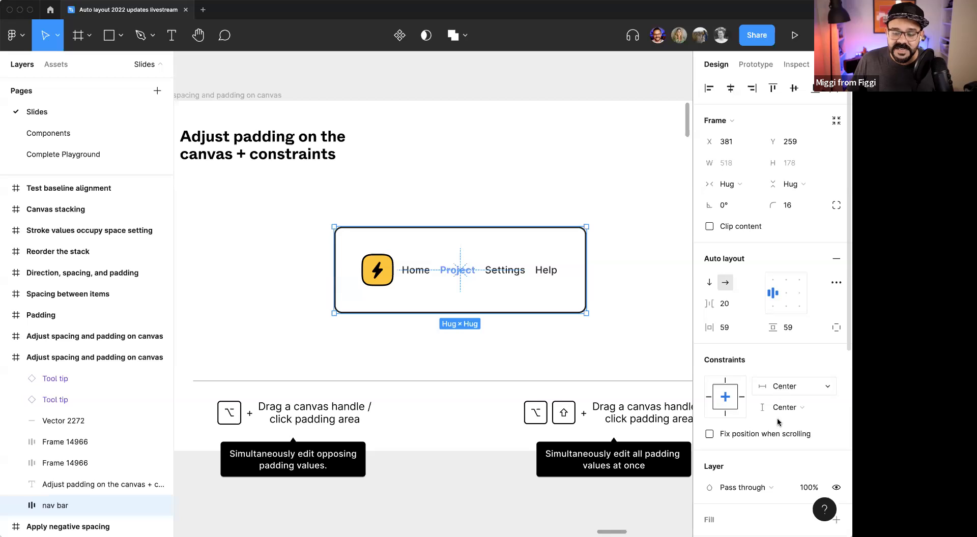
left_click(789, 386)
left_click(789, 343)
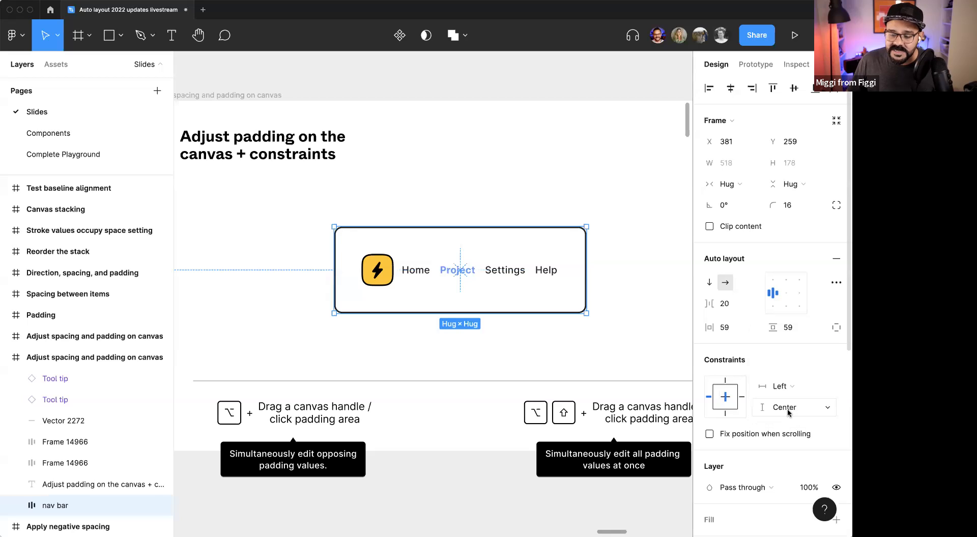
left_click(788, 409)
left_click(776, 360)
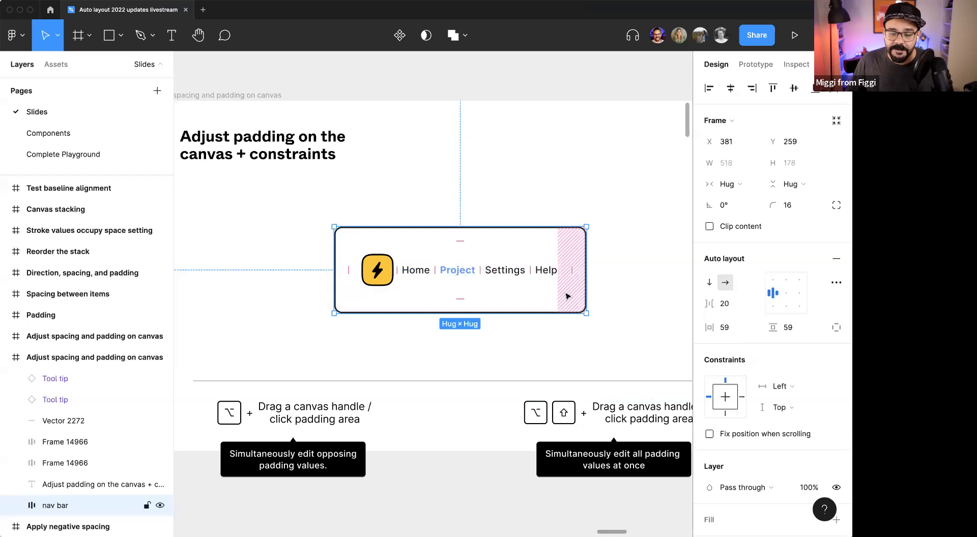
left_click_drag(573, 270, 598, 289)
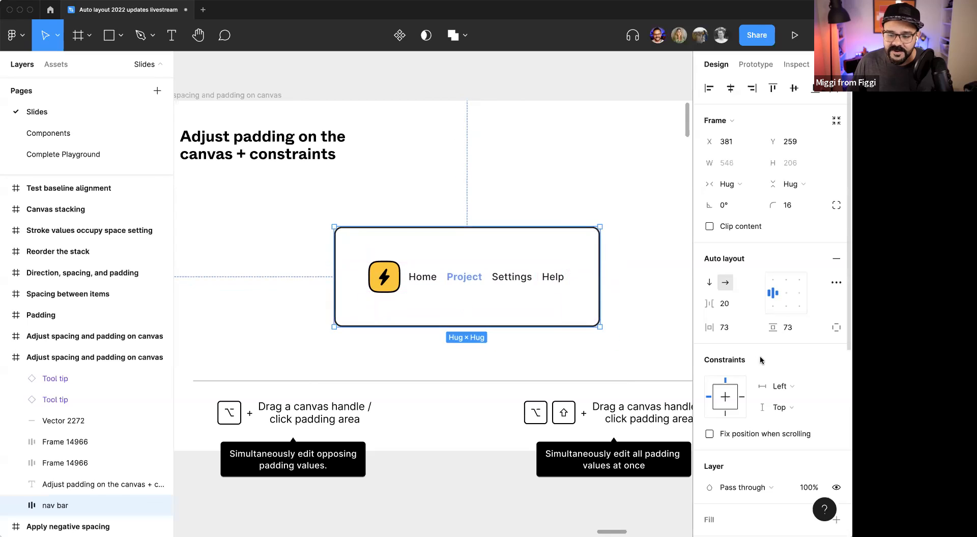
Step: Set the nav bar's constraints to Center horizontally and vertically, then reduce all four paddings together to 68 on the canvas
left_click(789, 386)
left_click(786, 434)
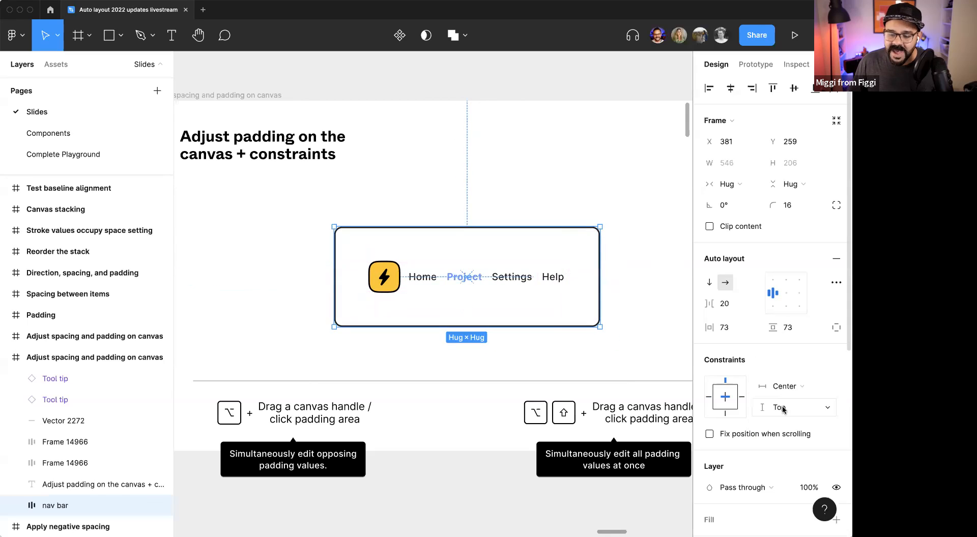
left_click(781, 407)
left_click(786, 455)
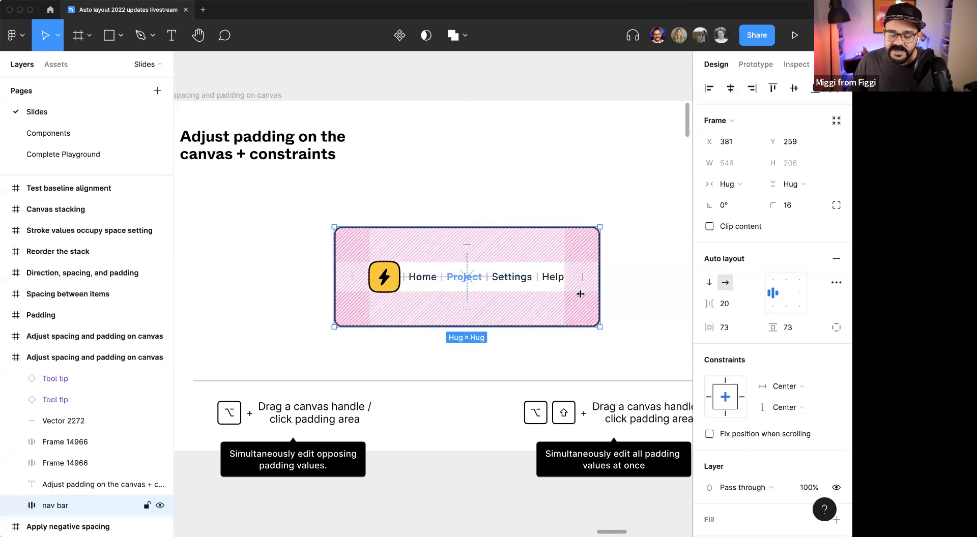
mouse_move(590, 282)
left_mouse_down()
mouse_move(601, 285)
mouse_move(574, 291)
mouse_move(577, 283)
left_mouse_up()
left_click(467, 398)
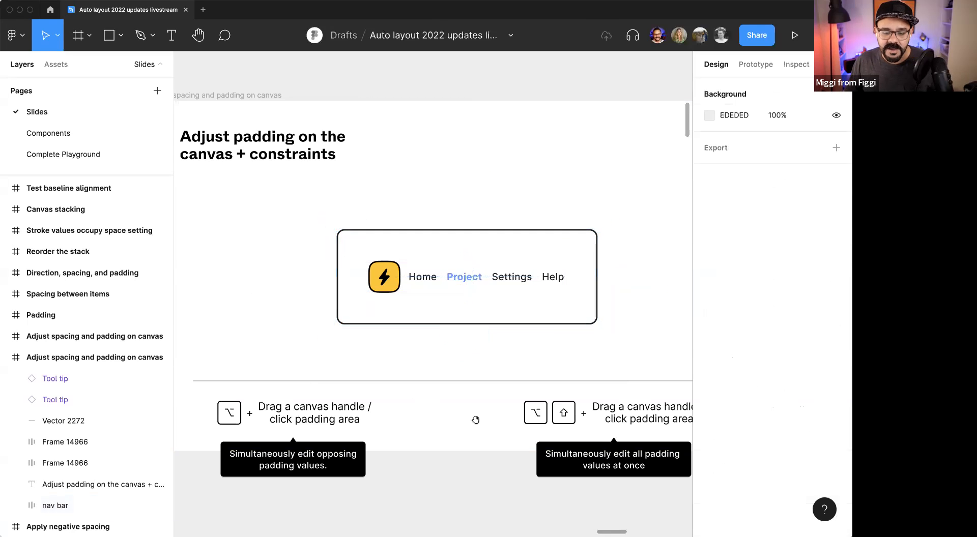
scroll(467, 399, "down", 1)
scroll(467, 398, "right", 1)
scroll(451, 388, "down", 1)
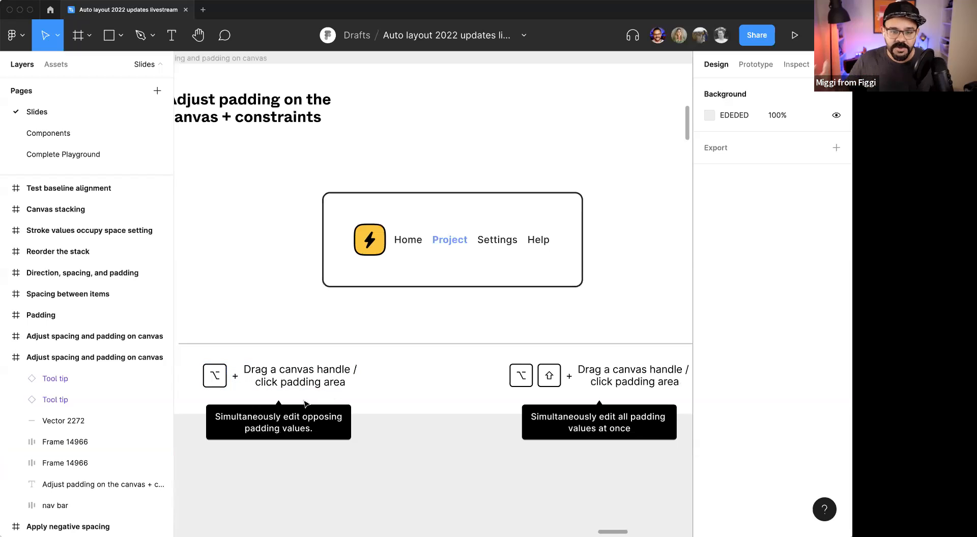
left_click(454, 277)
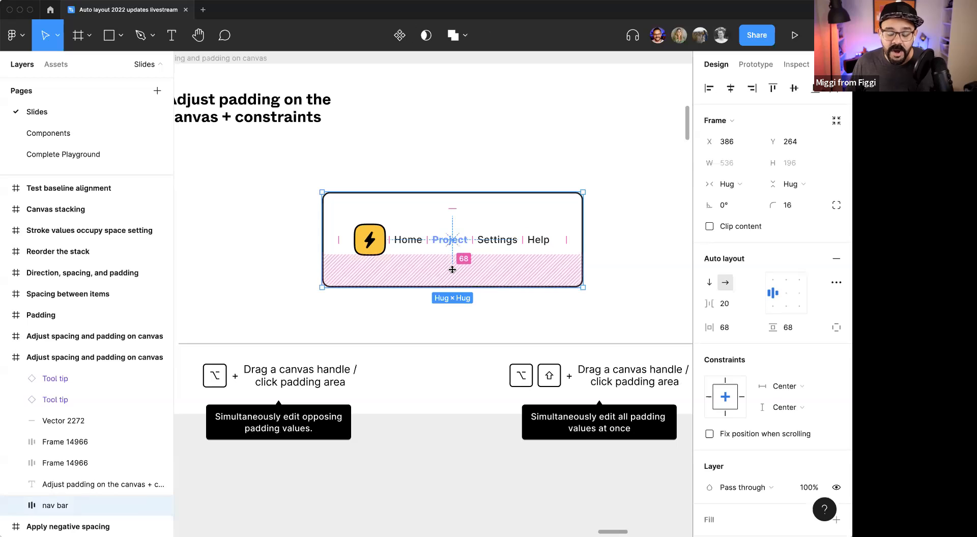
left_click(452, 269)
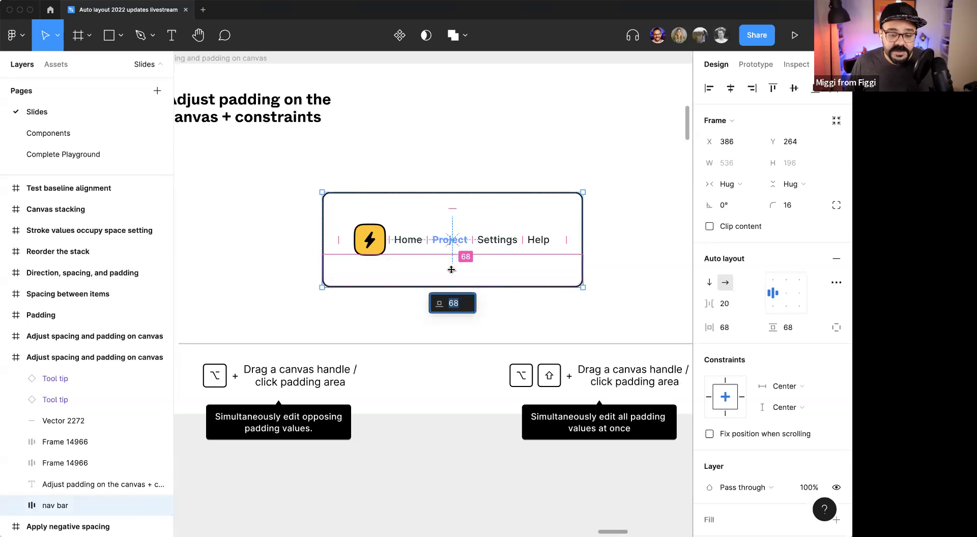
key("Escape")
key("Escape")
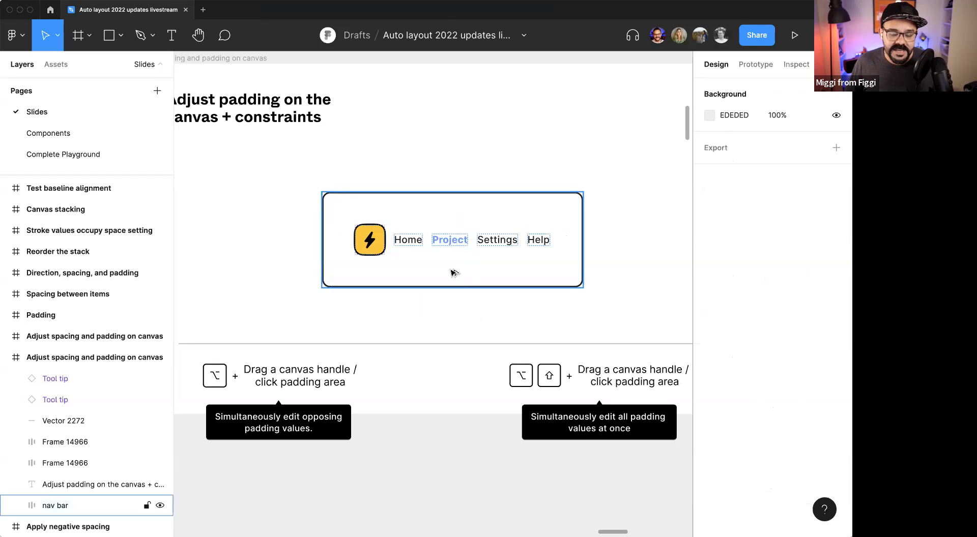
Step: Reduce the nav bar's top and bottom padding together to 57 on the canvas
left_click(455, 273)
left_click(452, 208)
left_click_drag(438, 177, 427, 181)
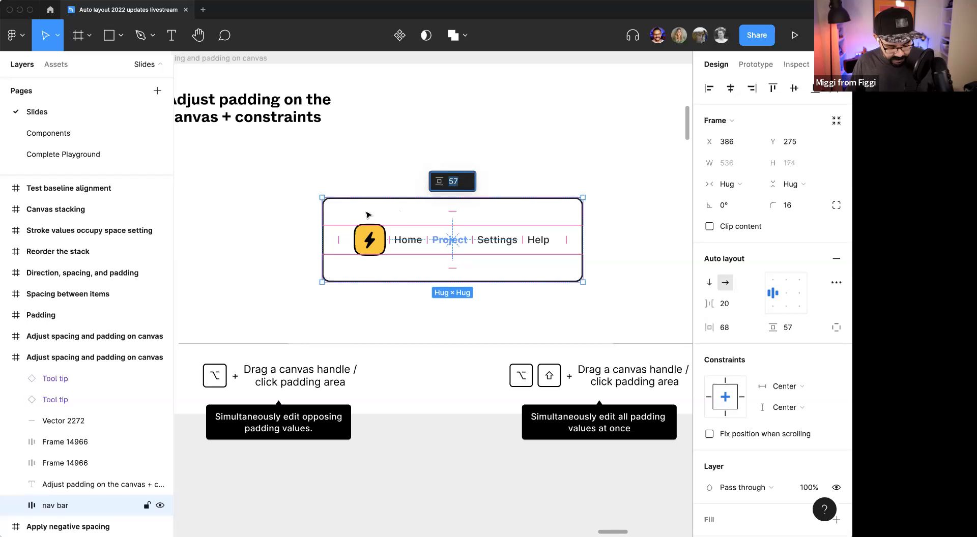
Step: Open all four nav bar paddings for simultaneous editing on the canvas and set them to 40
left_click(333, 214, "alt+shift")
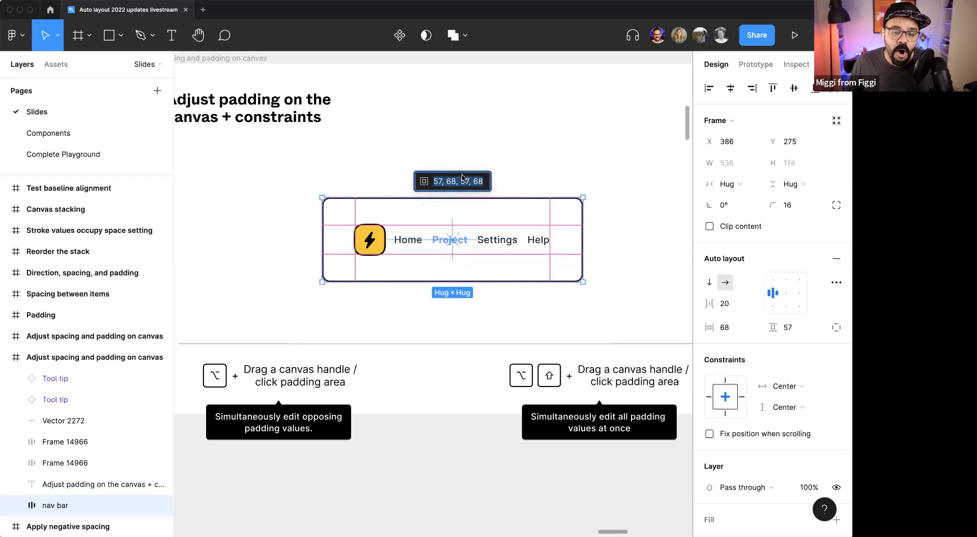
scroll(461, 177, "up", 3)
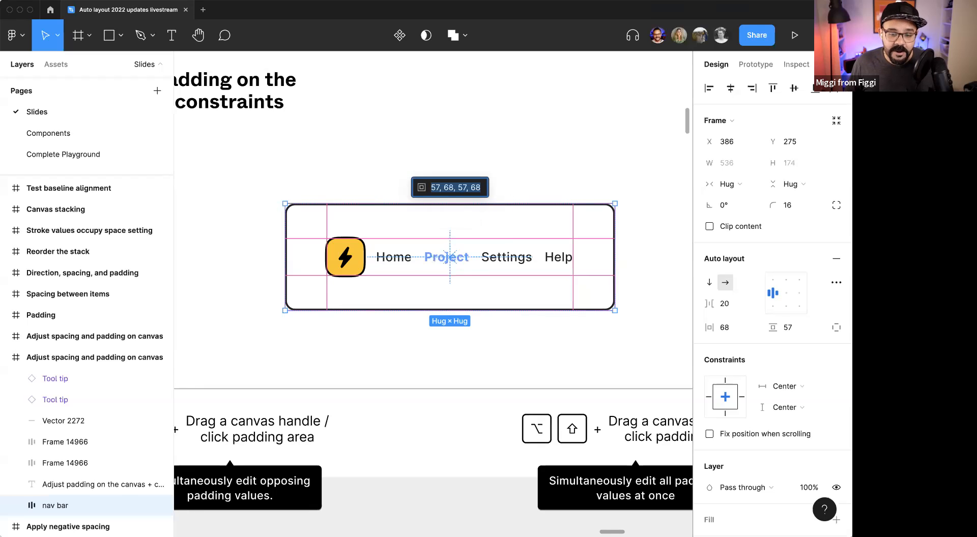
type("40")
key("Return")
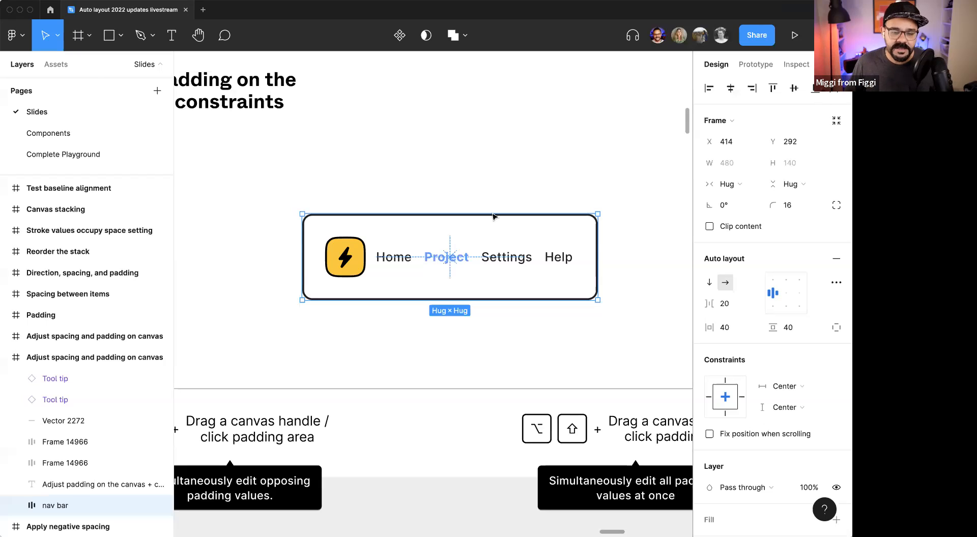
Step: Try setting the nav bar's paddings individually to 40, 10, 20, 30 on the canvas, undo the change and deselect the bar
left_click(458, 227)
key("Right")
type(",10,20,30")
key("Return")
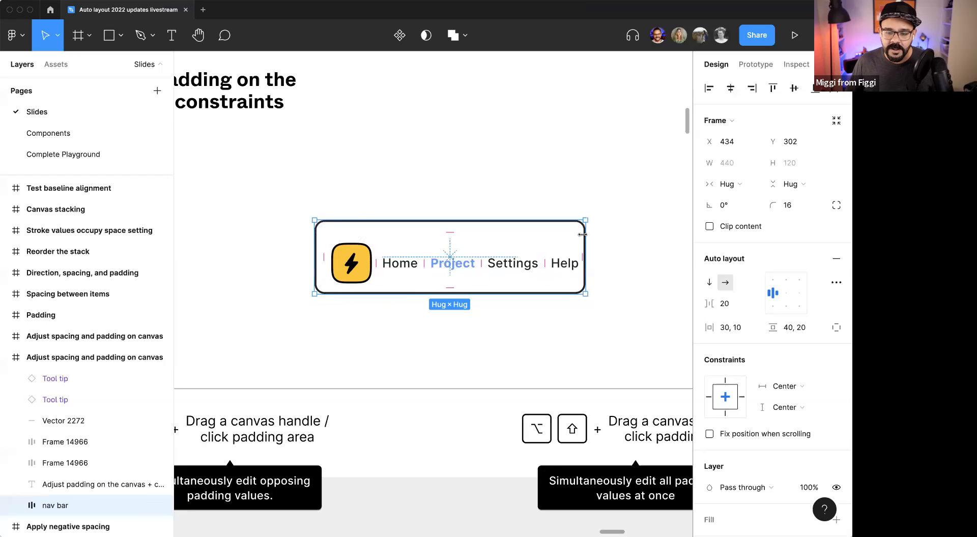
key("super+z")
left_click(448, 330)
scroll(448, 328, "down", 5)
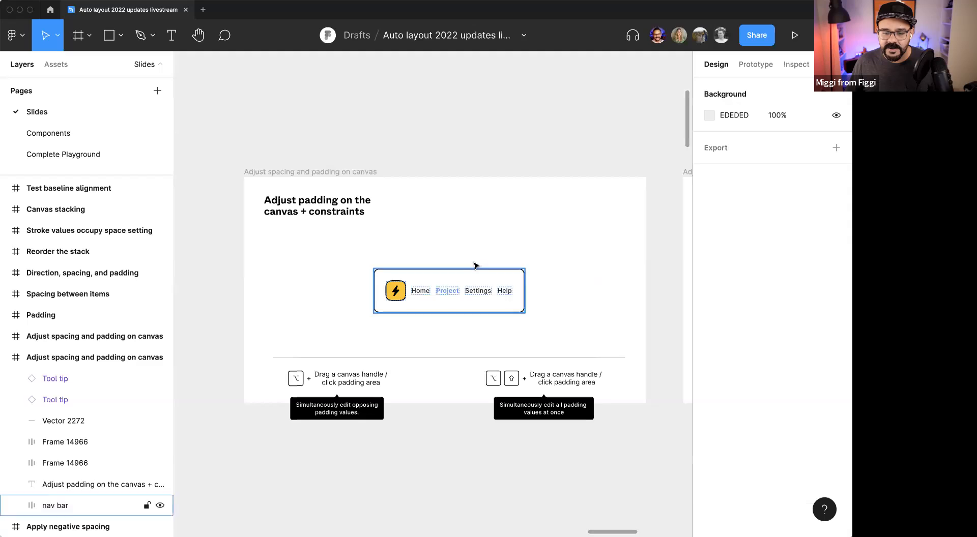
Step: Set the nav bar's padding to 80 on all four sides at once in its auto layout properties
left_click(474, 277)
scroll(473, 275, "up", 2)
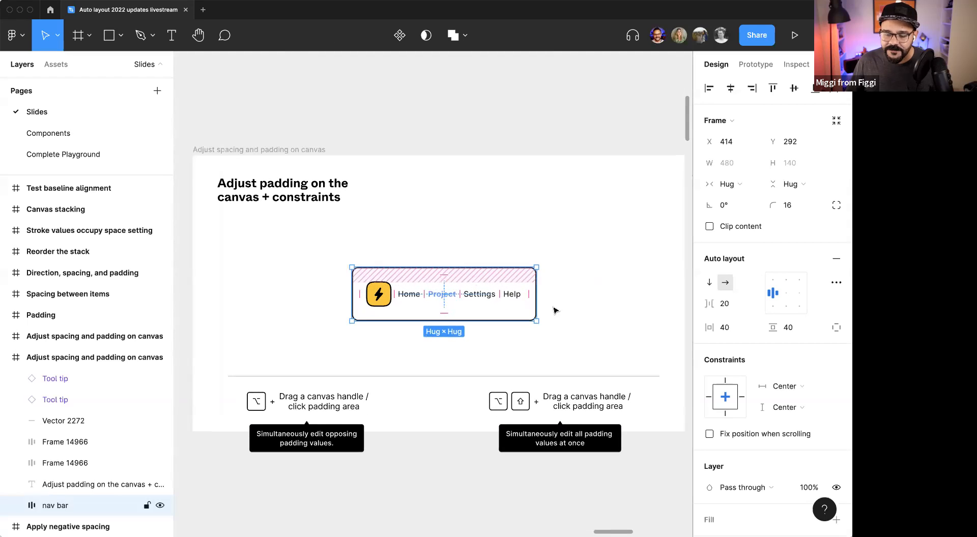
left_click(731, 325)
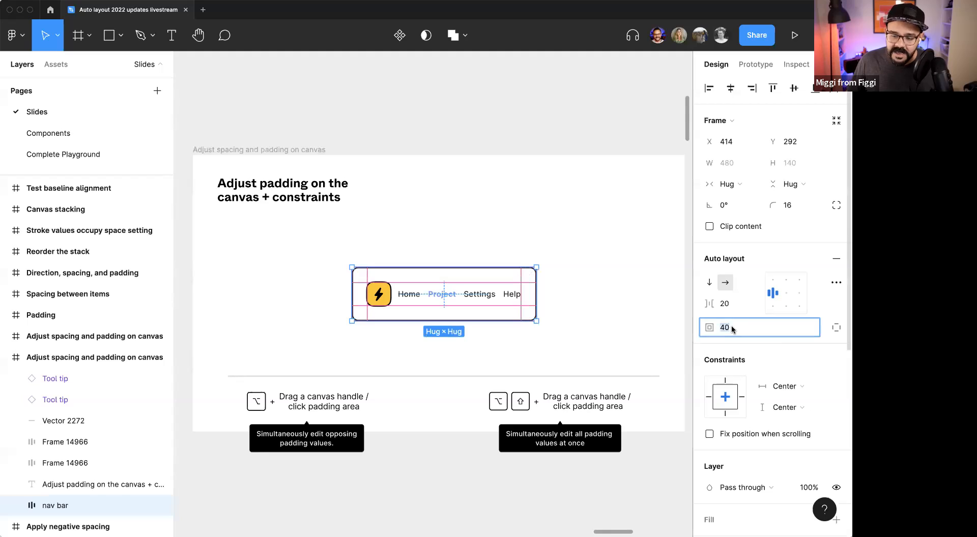
type("80")
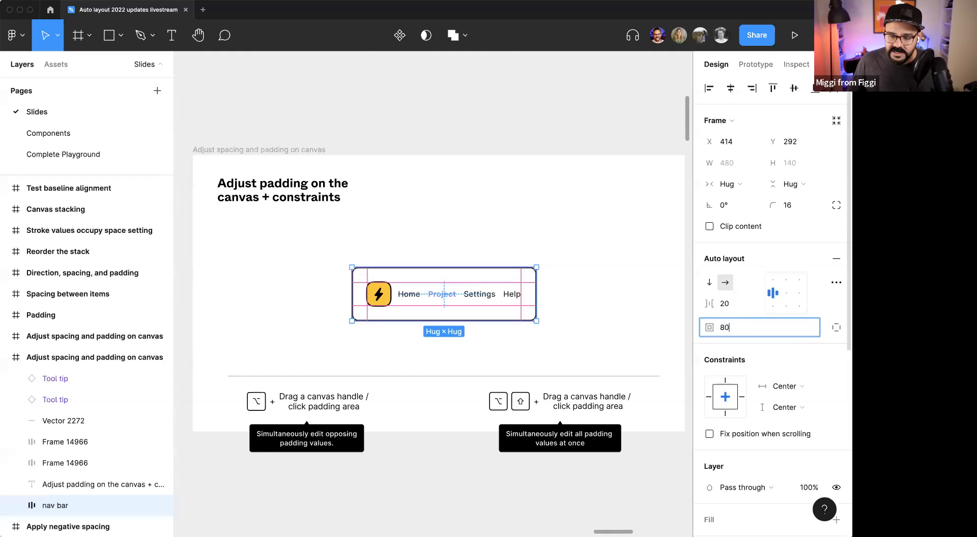
key("Return")
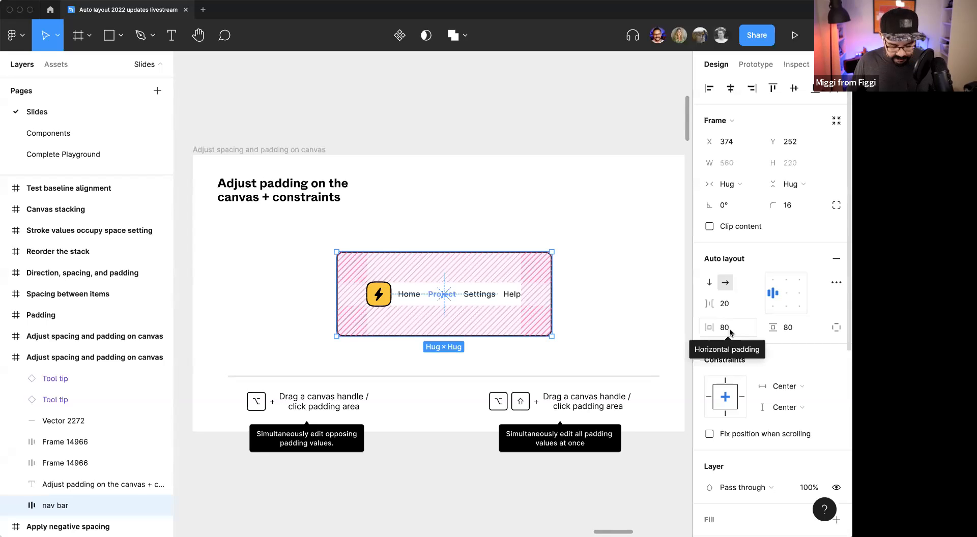
Step: Set the nav bar's top, right, bottom and left paddings to 10, 20, 30 and 40 in one combined entry
left_click(735, 329)
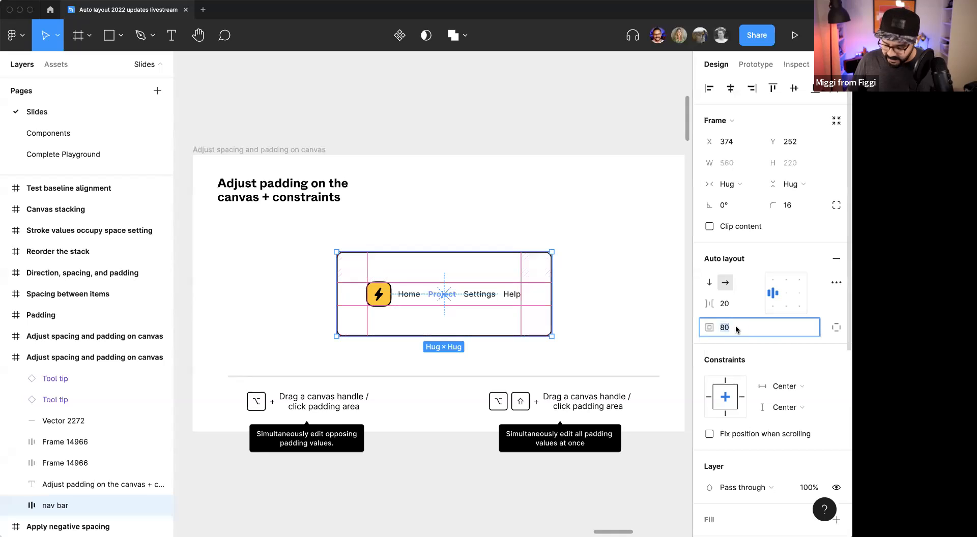
type("10,20,30,40")
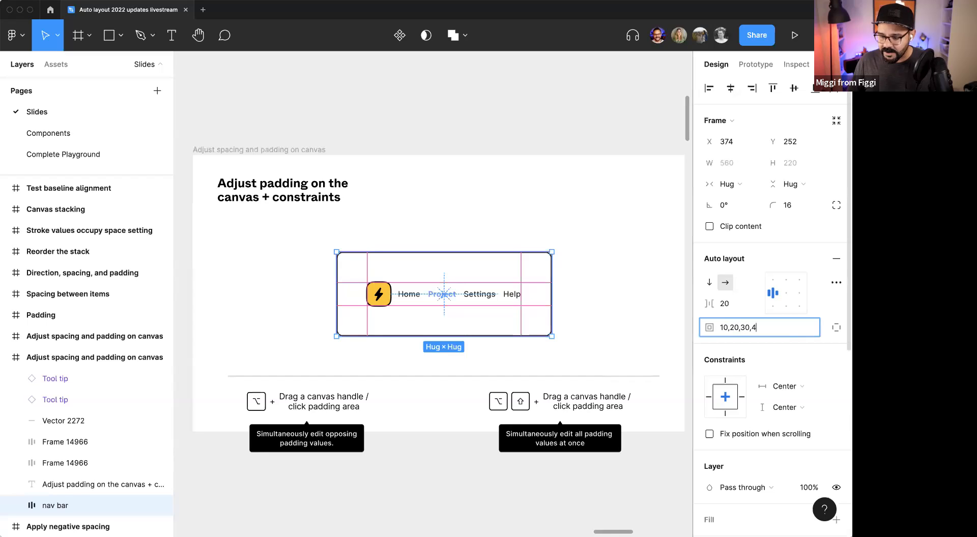
key("Return")
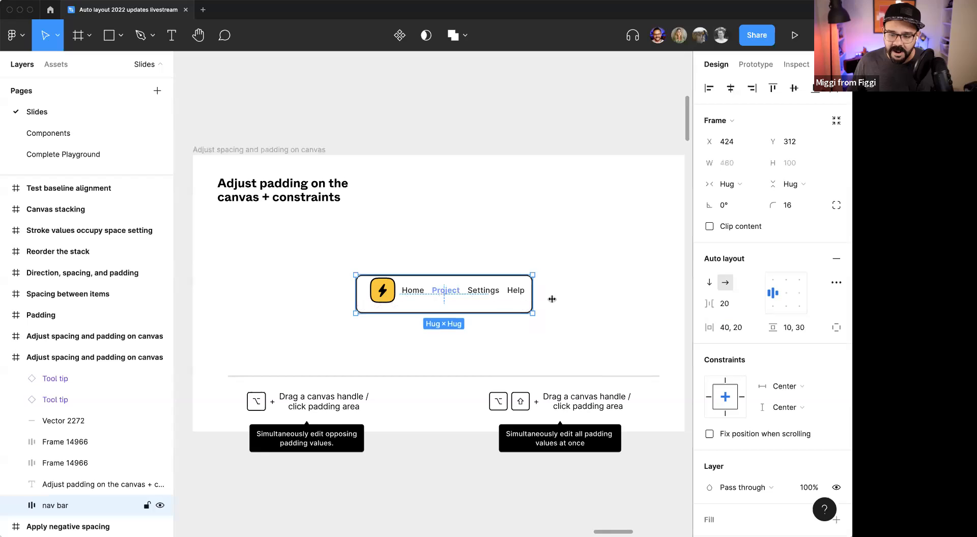
Step: Set the nav bar's padding to 40 on all sides and deselect the bar
left_click(734, 329)
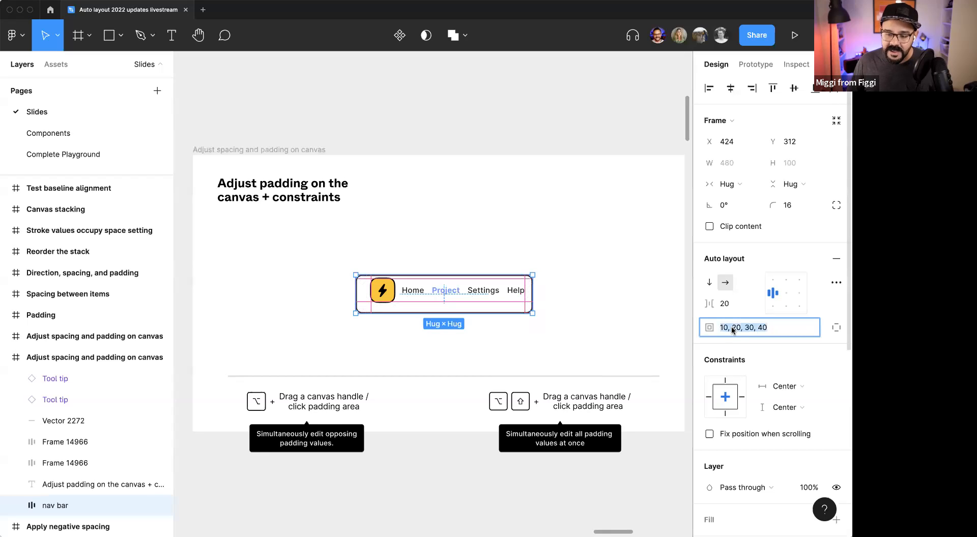
type("40")
key("Return")
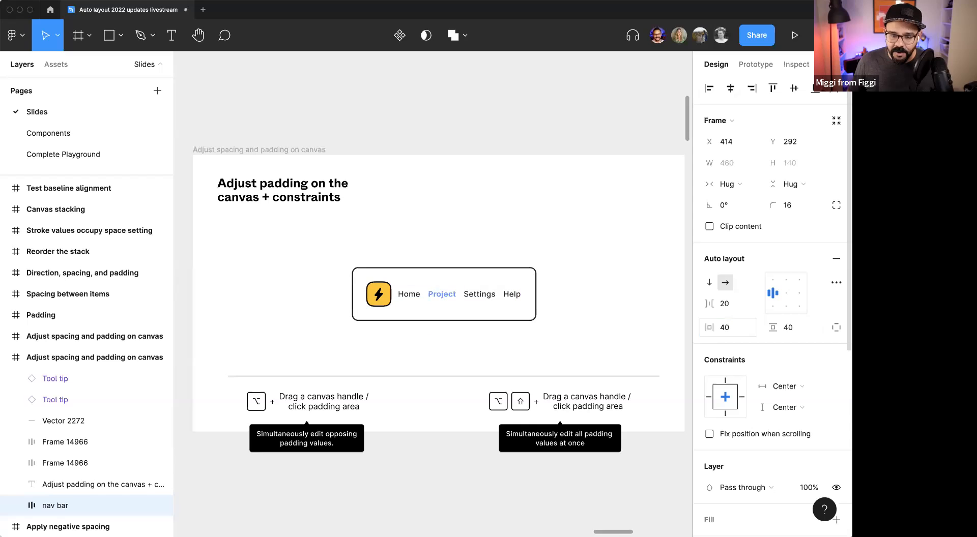
left_click(566, 273)
Step: Go to the slide about tabbing through padding and spacing, and open the stacked icon frame's top padding for editing on the canvas
key("n")
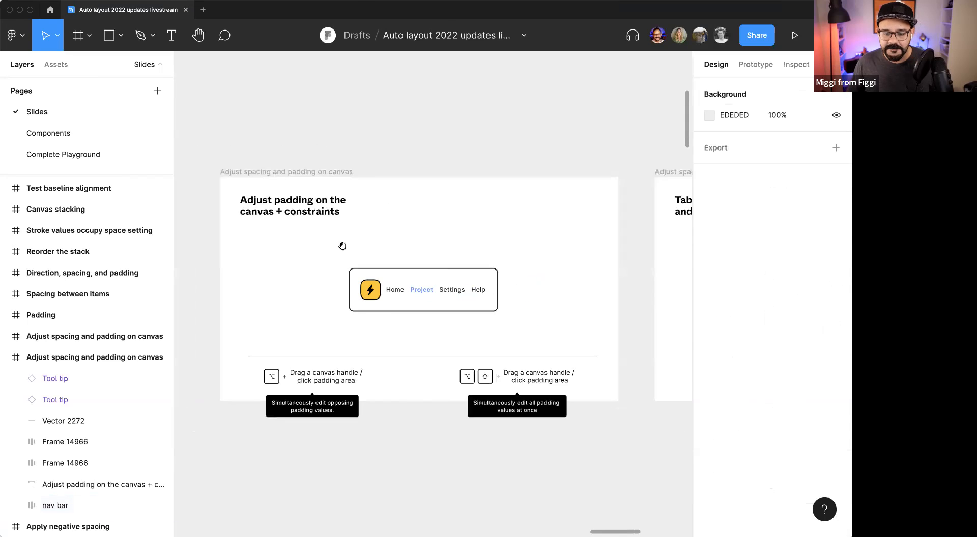
left_click_drag(460, 257, 390, 261)
scroll(394, 227, "up", 5)
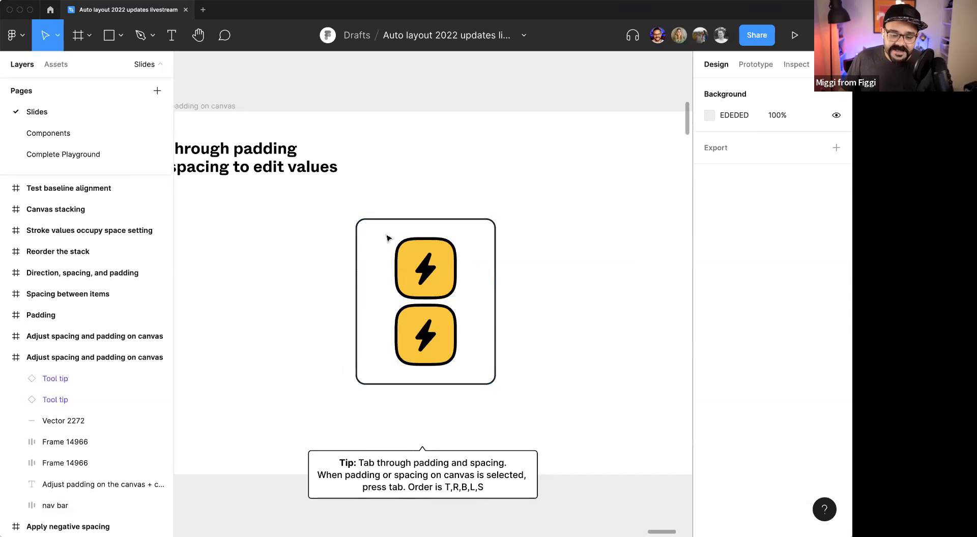
scroll(385, 234, "down", 3)
left_click_drag(331, 242, 353, 239)
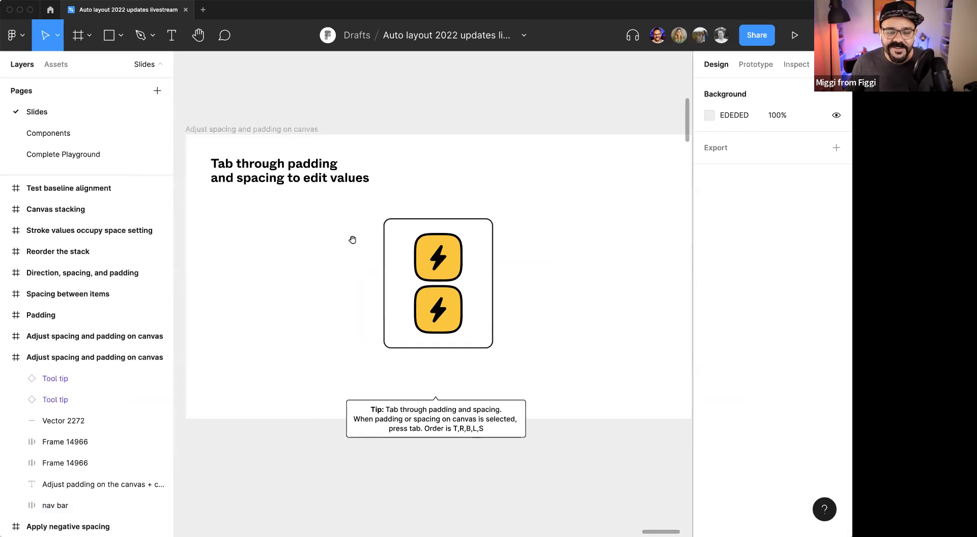
left_click(437, 227)
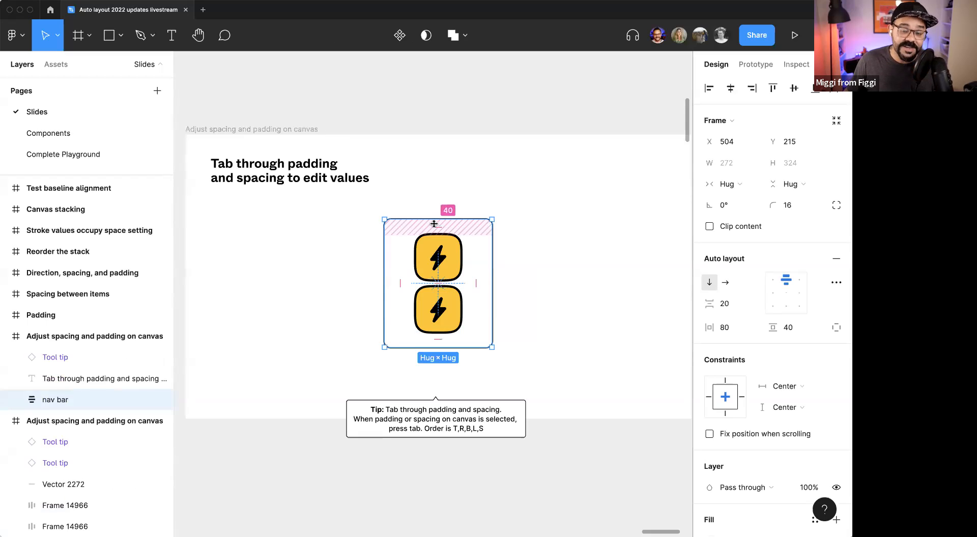
left_click(440, 224)
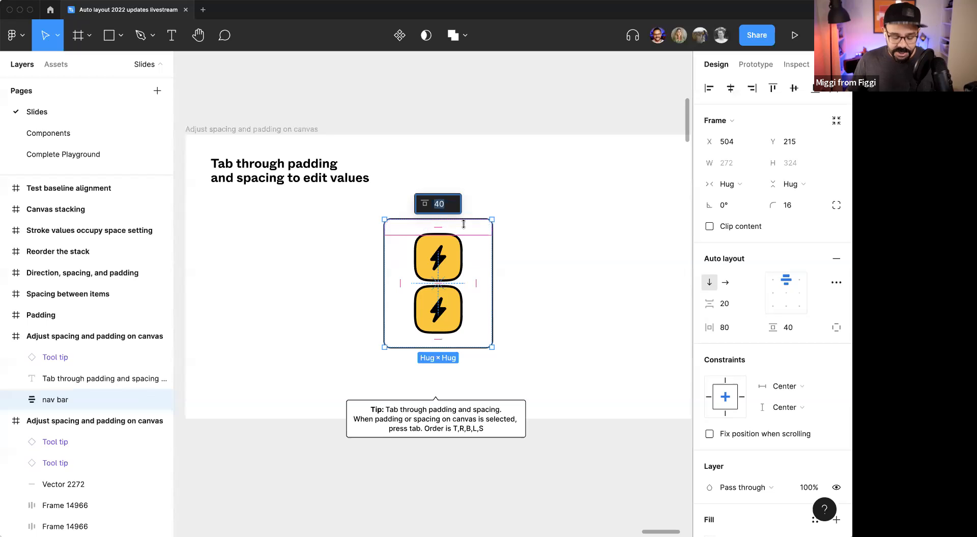
Step: Cycle through the stacked icon frame's top, right, bottom and left paddings and item spacing on the canvas to examine their order
key("Tab")
key("Tab")
key("Tab")
key("Tab")
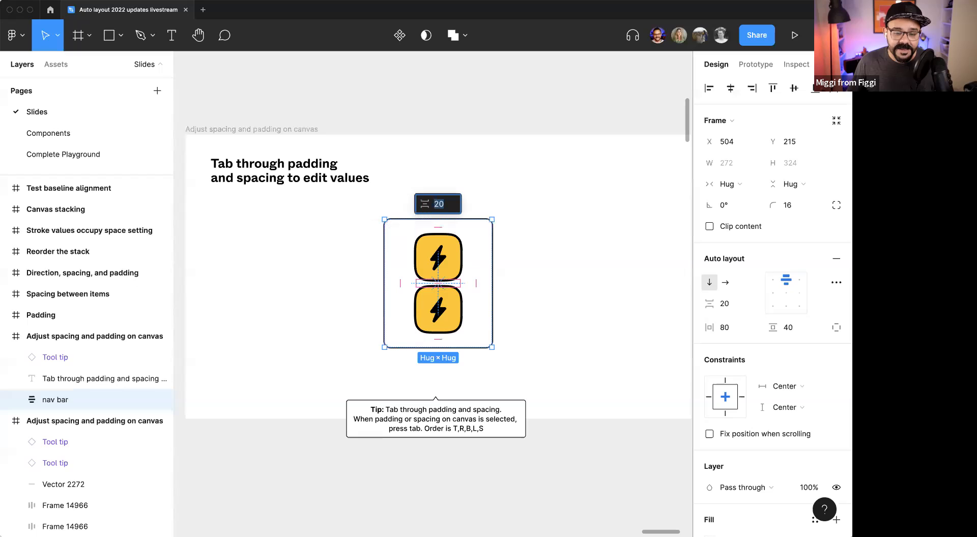
key("Tab")
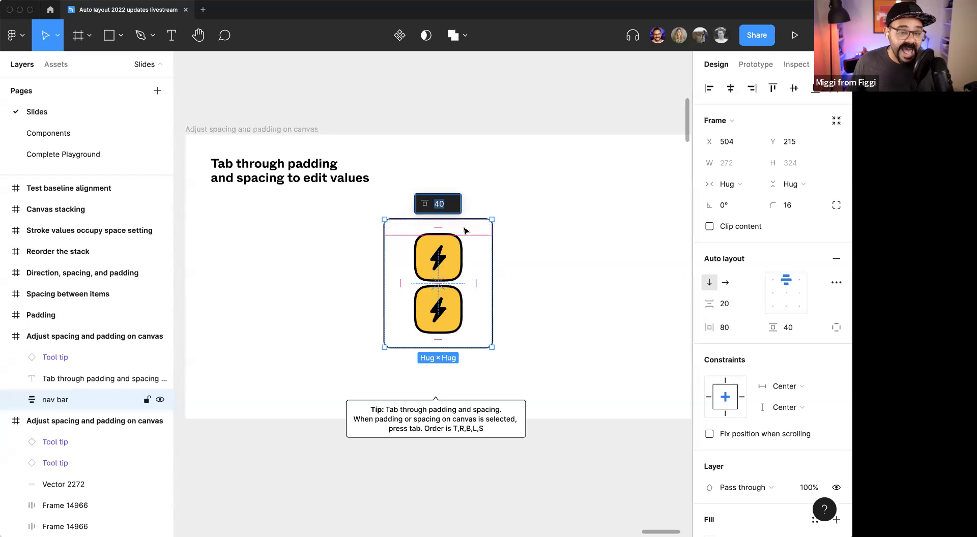
scroll(463, 230, "up", 3)
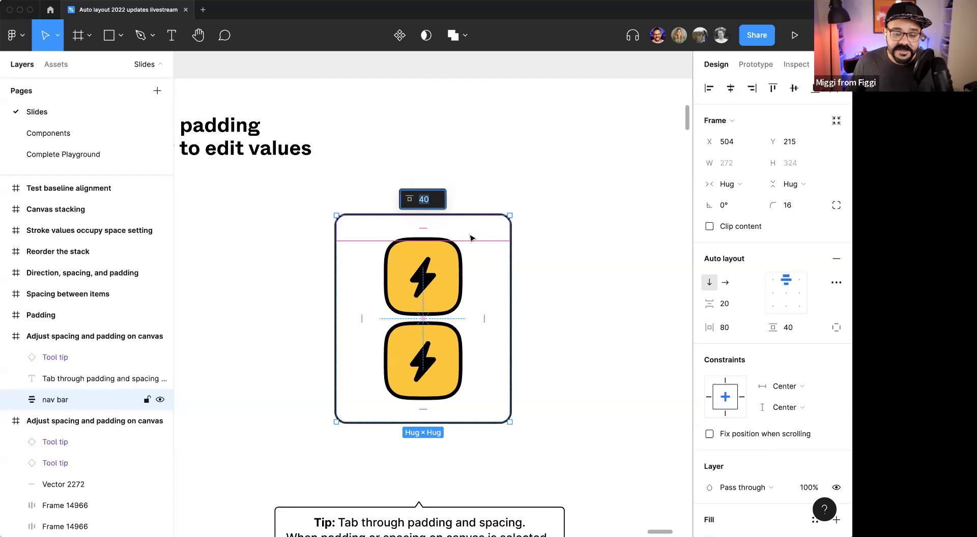
key("Tab")
key("Tab")
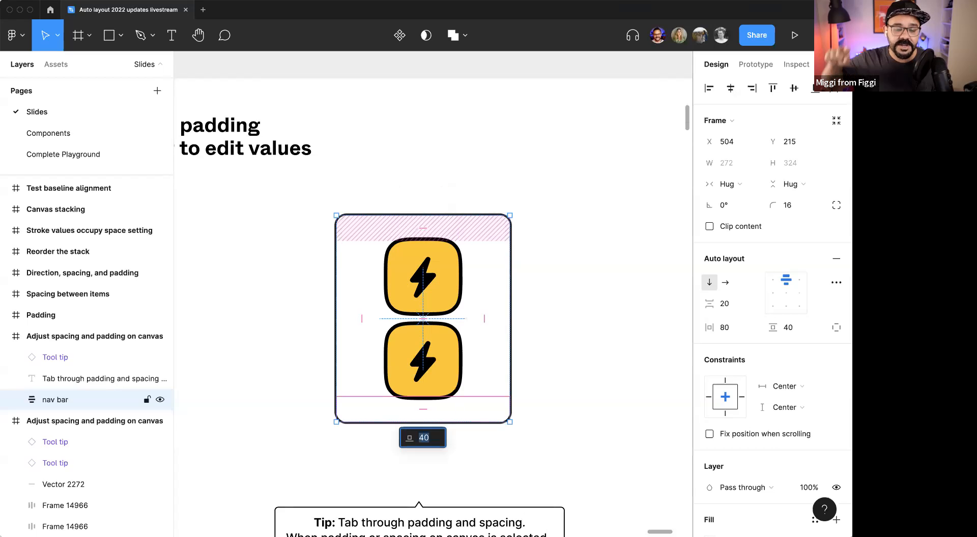
key("Tab")
key("Tab")
key("Tab")
key("Tab")
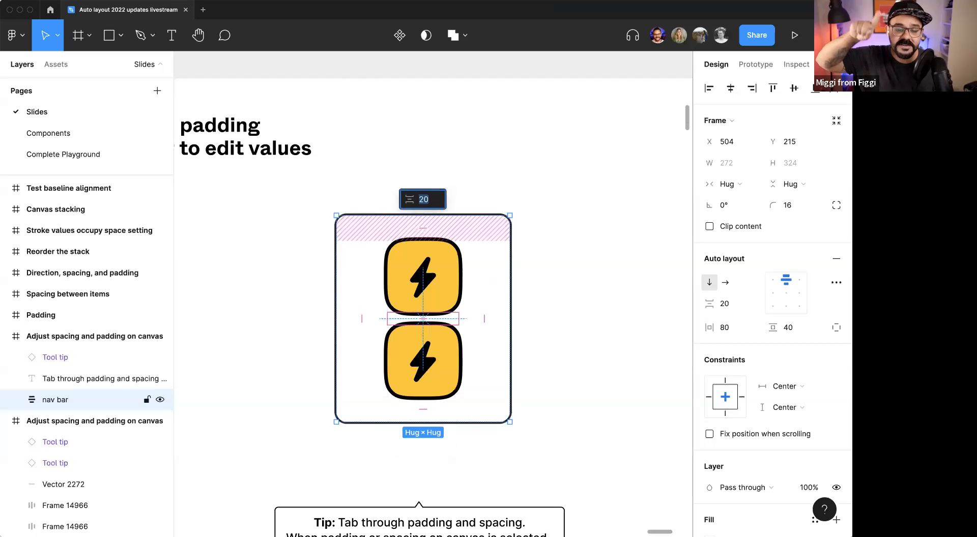
key("Tab")
key("Tab")
key("Tab")
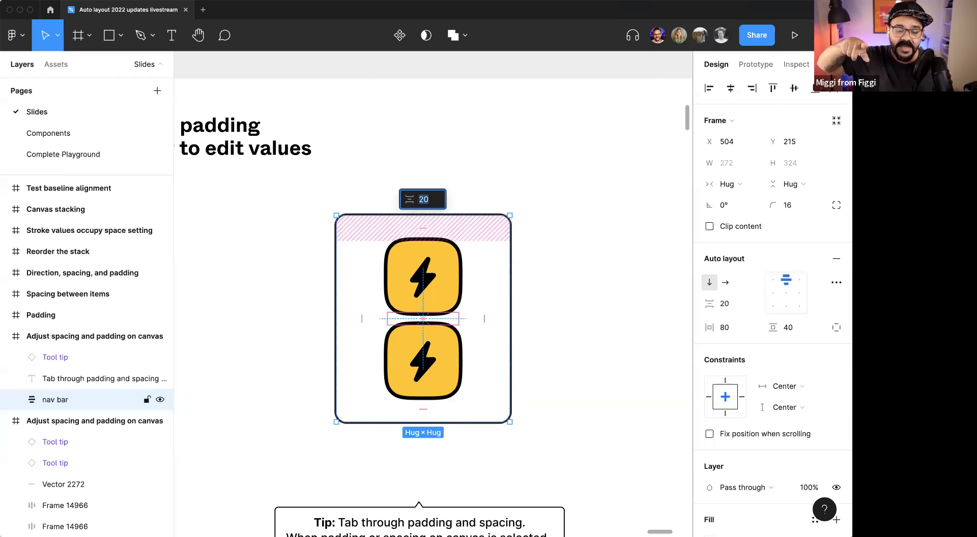
Step: Set the icon frame's item spacing to 50 and its top, right, bottom and left paddings to 81, 114, 76 and 122 on the canvas
left_click_drag(408, 202, 516, 186)
key("Tab")
key("Tab")
key("Tab")
left_click_drag(406, 459, 455, 470)
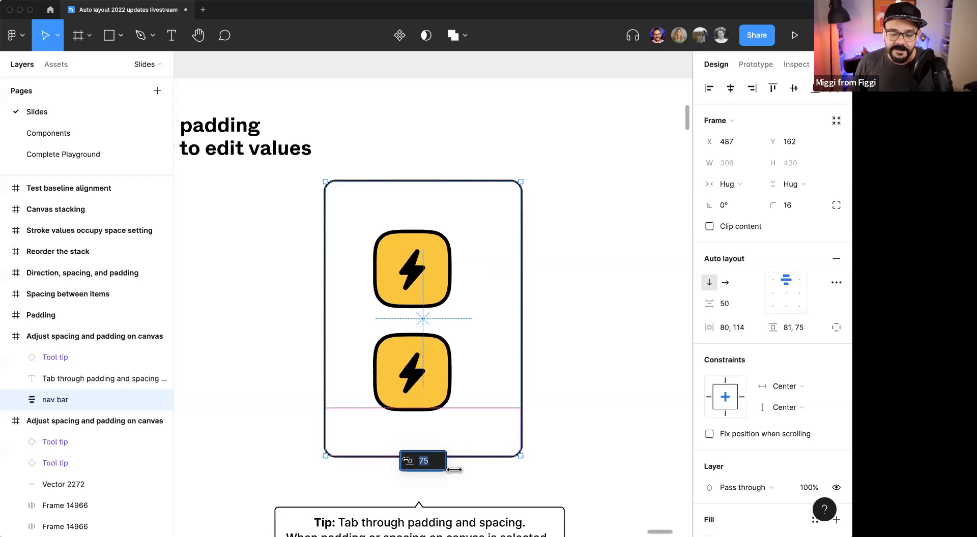
key("Tab")
left_click_drag(334, 168, 394, 174)
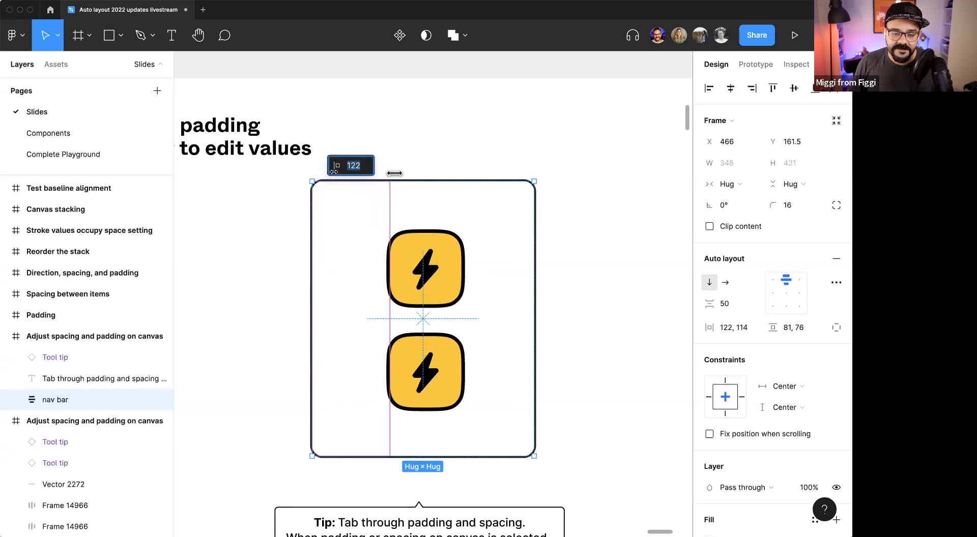
Step: Show the icon frame's four paddings individually and cycle through its on-canvas padding and spacing values, starting with the top padding
left_click(429, 146)
left_click(422, 198)
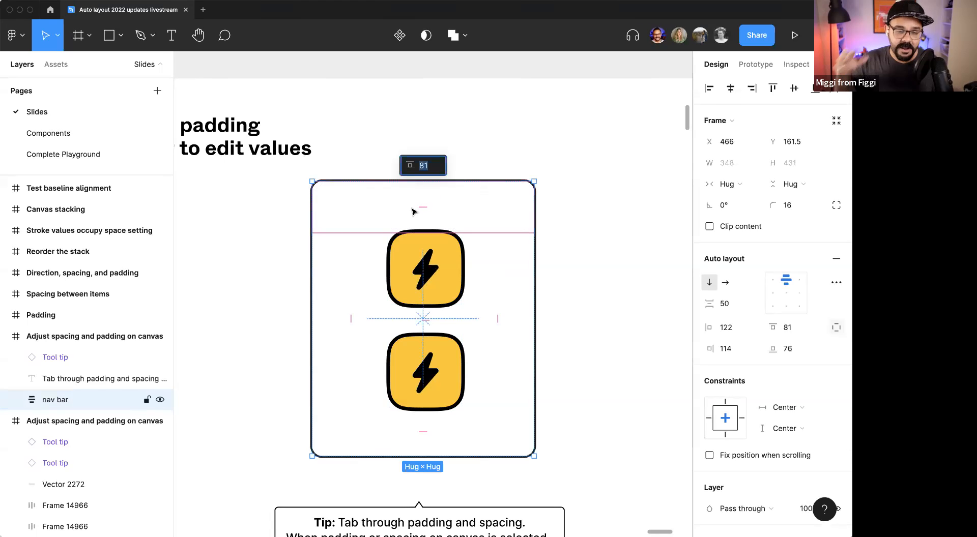
key("Tab")
key("Tab")
key("Tab")
key("Tab")
key("Tab")
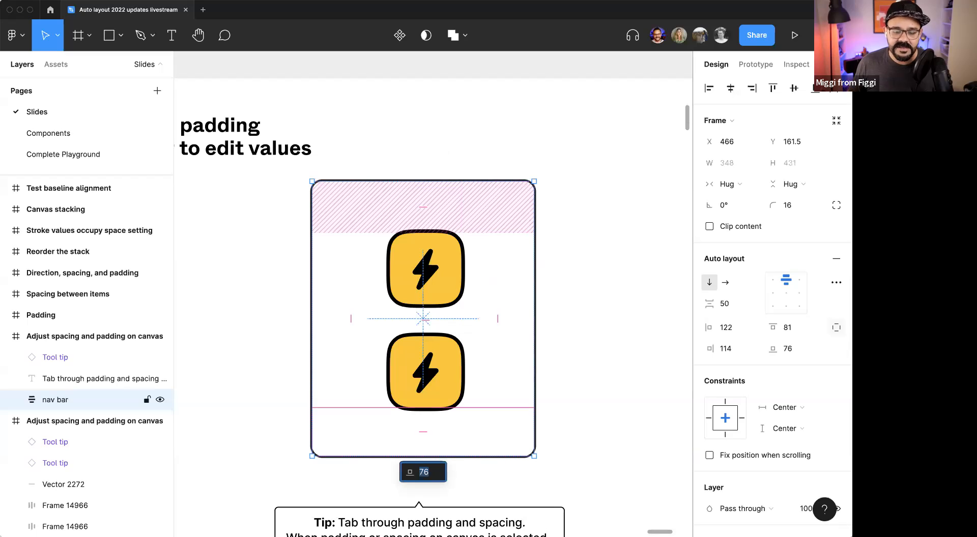
key("Tab")
key("Tab")
key("Tab")
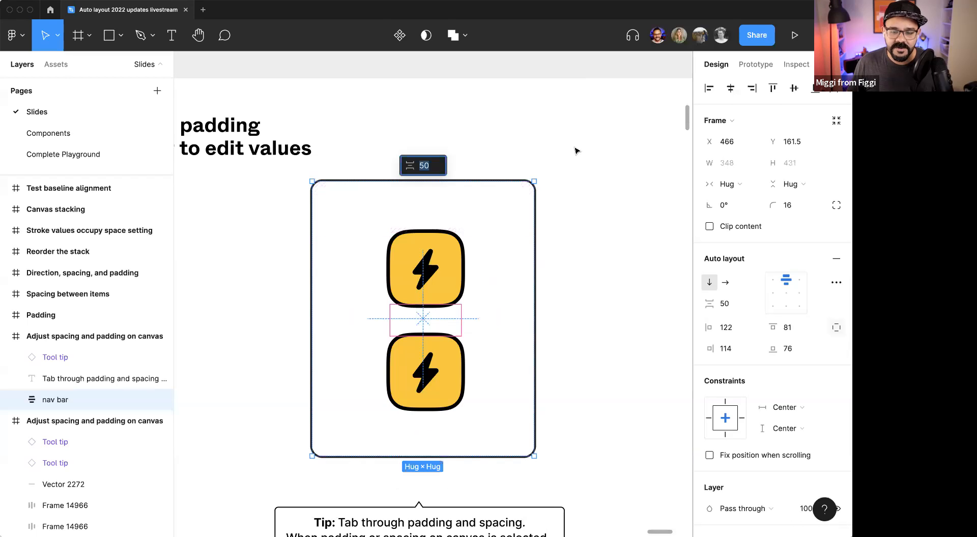
Step: Deselect the icon frame, select the slide containing it and advance to the next slide
left_click(583, 152)
scroll(583, 152, "down", 7)
left_click(528, 132)
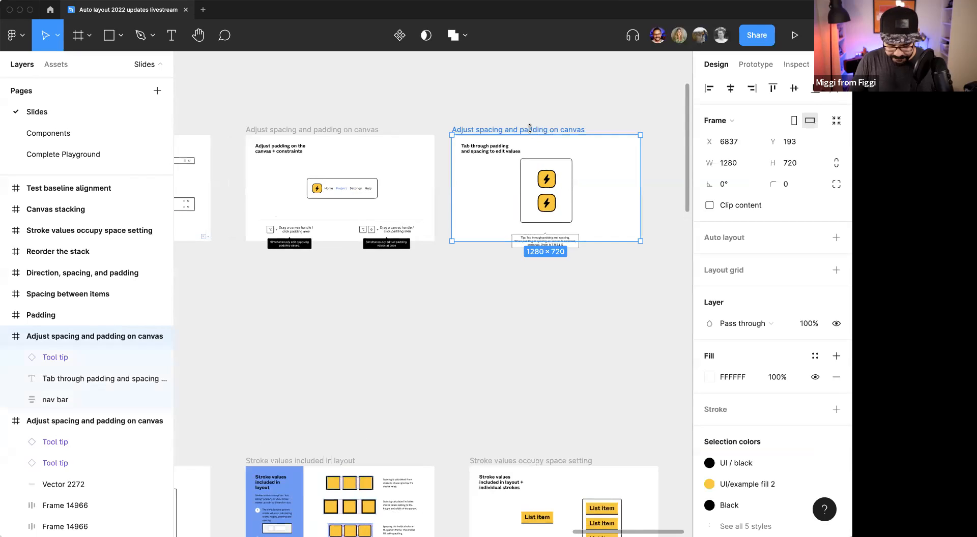
key("n")
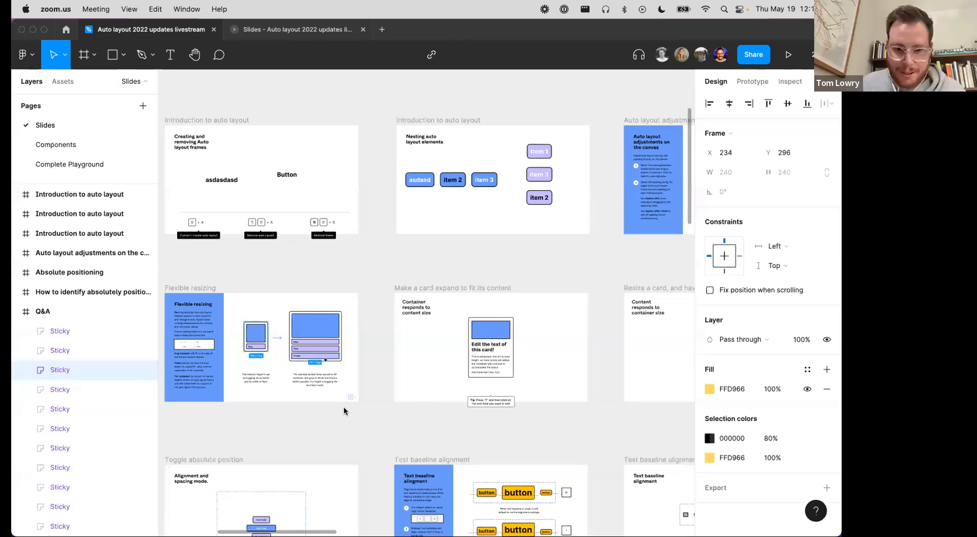
Step: Bring the whole Flexible resizing slide into view and deselect the sticky
scroll(346, 413, "left", 3)
scroll(349, 415, "up", 5)
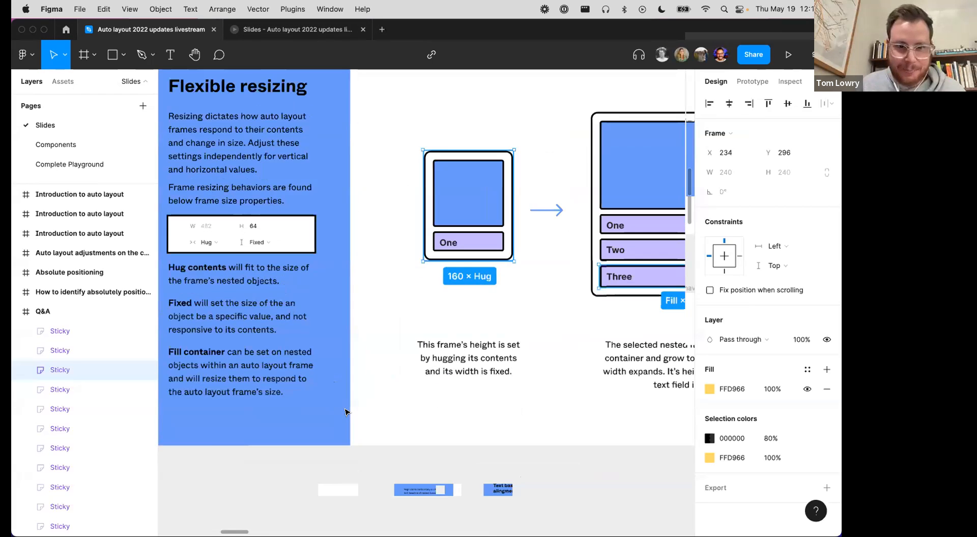
scroll(349, 416, "down", 2)
scroll(349, 415, "down", 2)
scroll(349, 415, "right", 2)
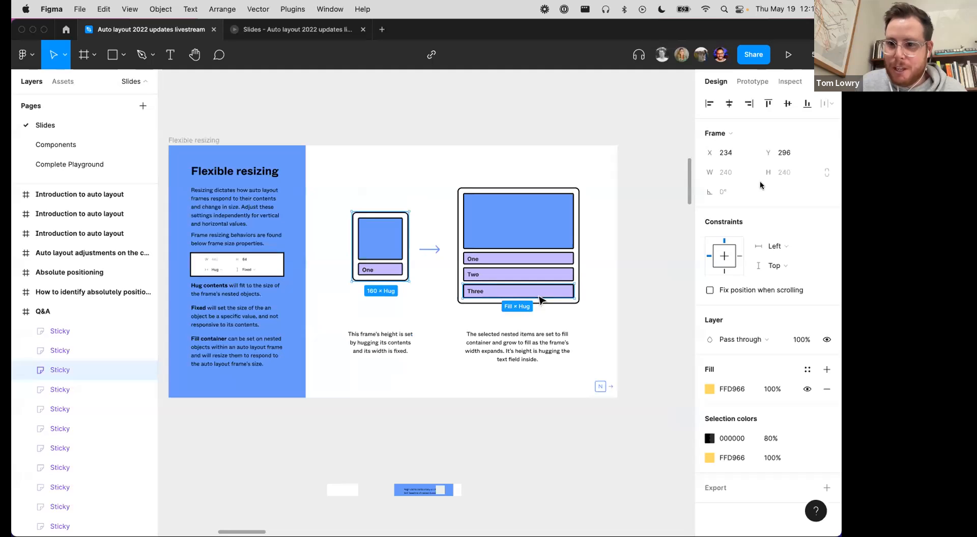
key("Escape")
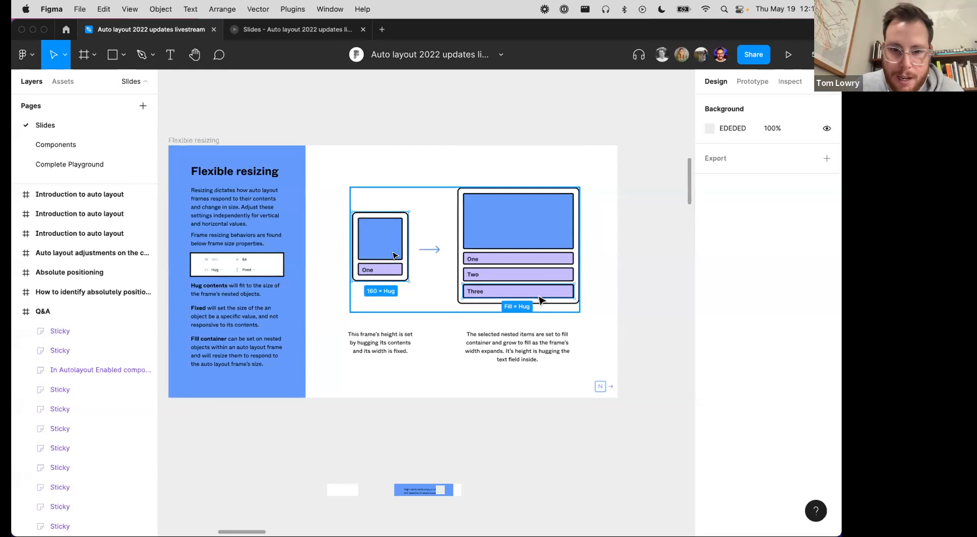
Step: Select the selection outline around the small example card on the Flexible resizing slide, and deselect it
left_click(397, 269)
left_click(398, 269)
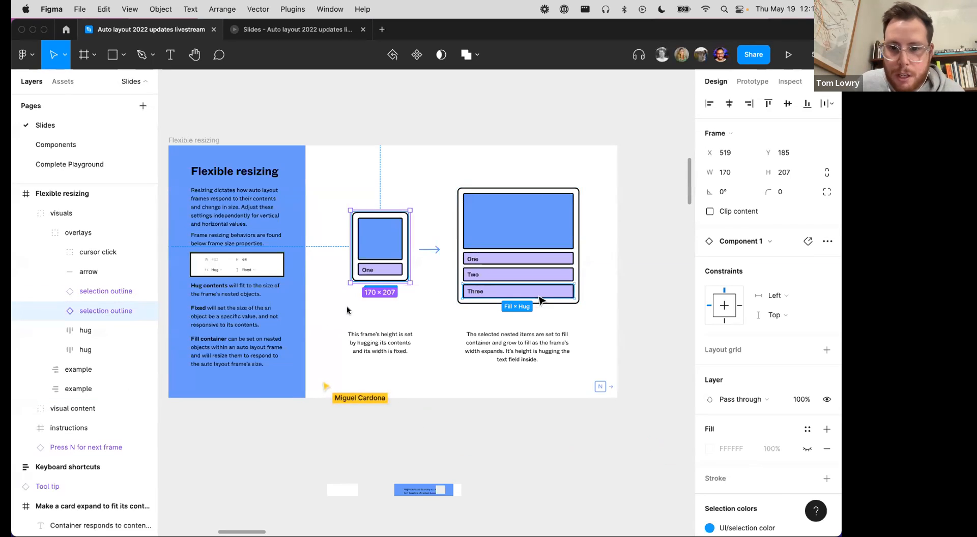
scroll(347, 310, "left", 3)
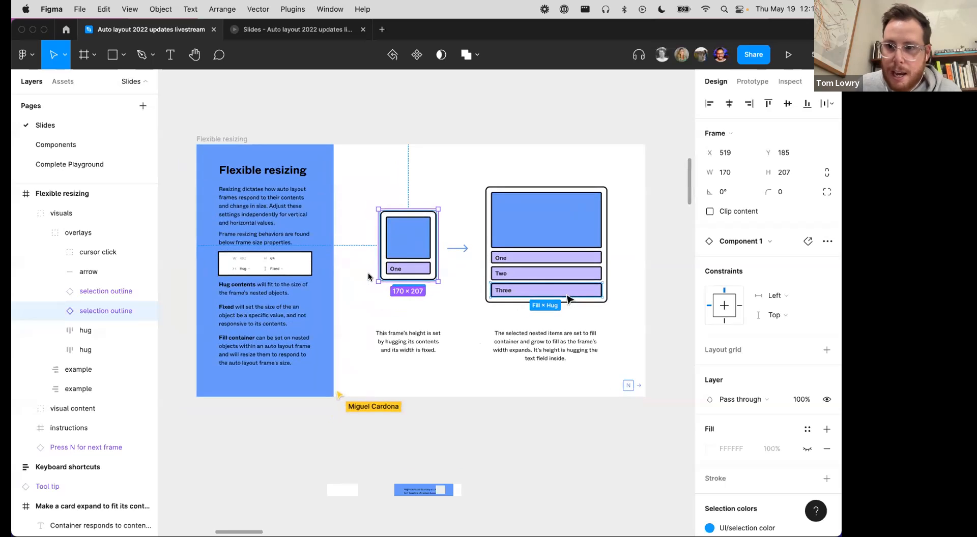
left_click(464, 166)
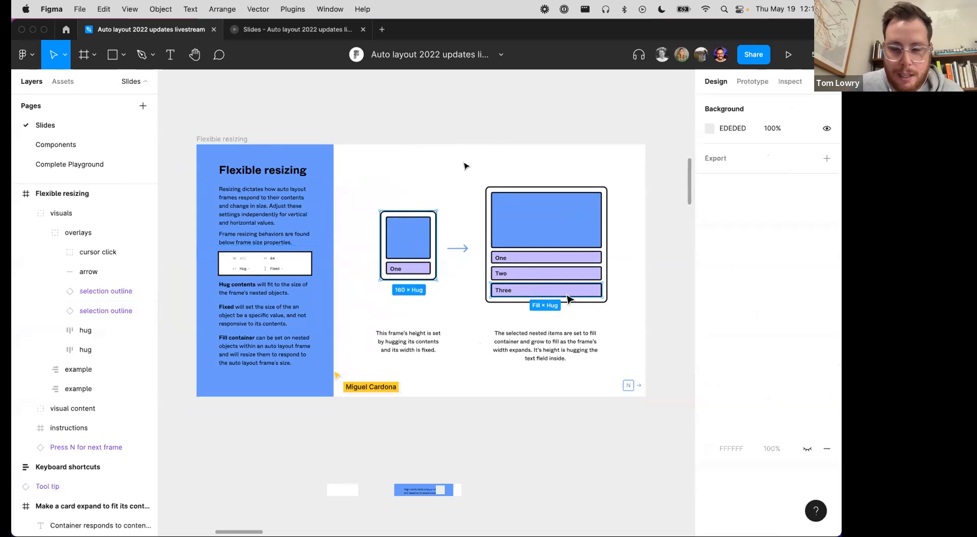
Step: Go to the slide about a container responding to content size and examine the card's horizontal resizing options
key("n")
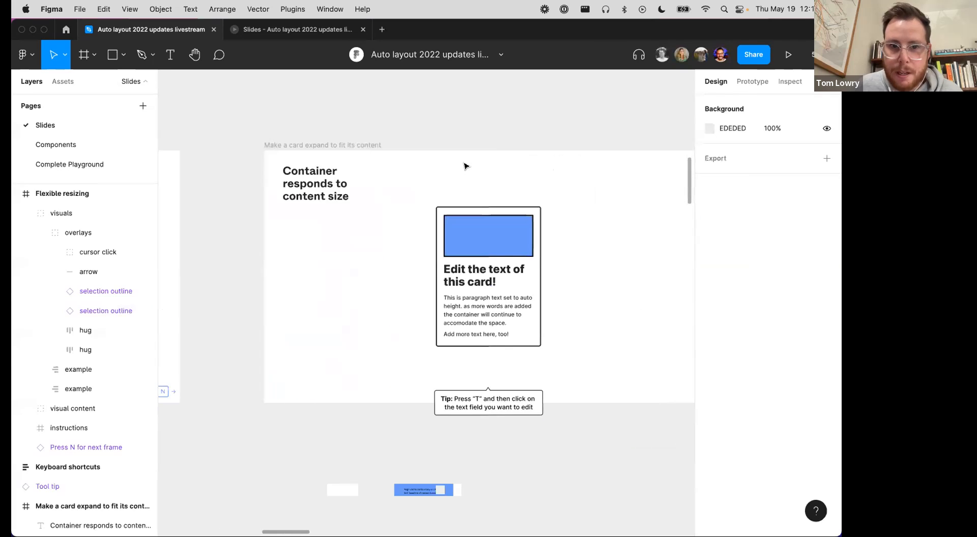
left_click(454, 268)
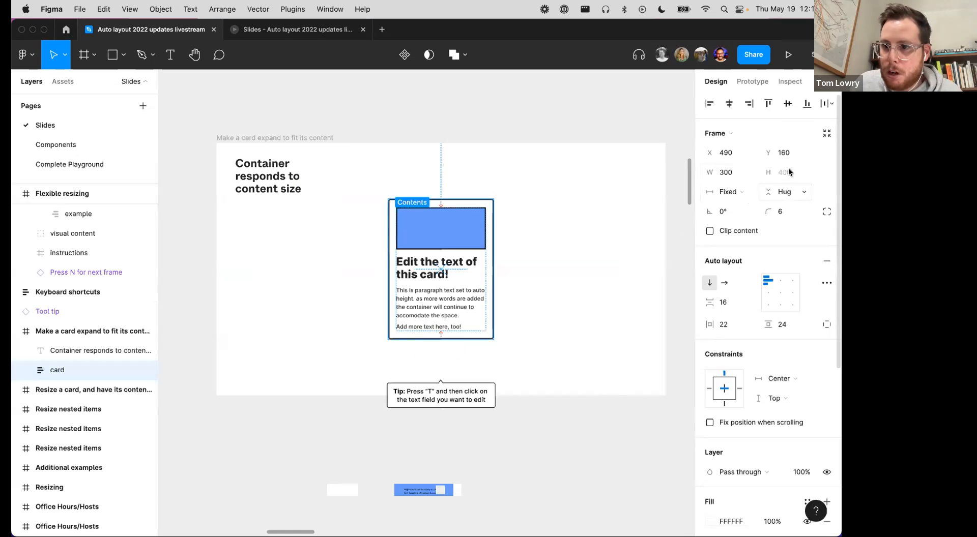
left_click_drag(726, 167, 697, 173)
left_click(734, 192)
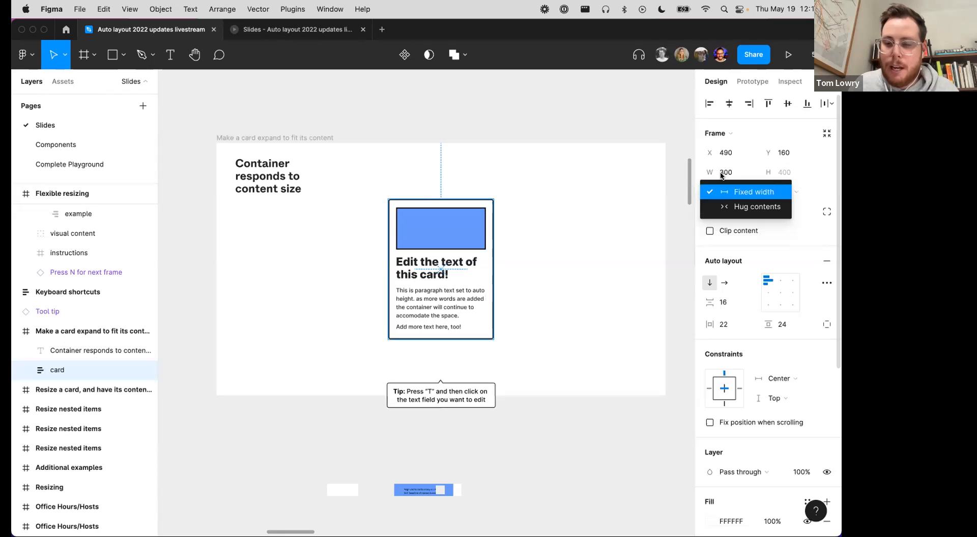
left_click(511, 265)
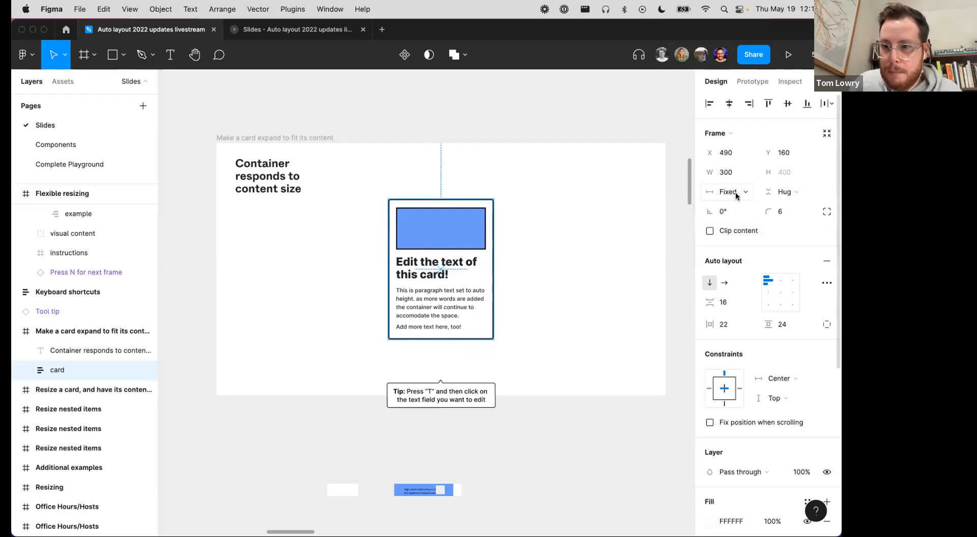
Step: Examine the card title's horizontal resizing options without changing them, and check the resizing of the paragraph text below it
left_click(406, 268)
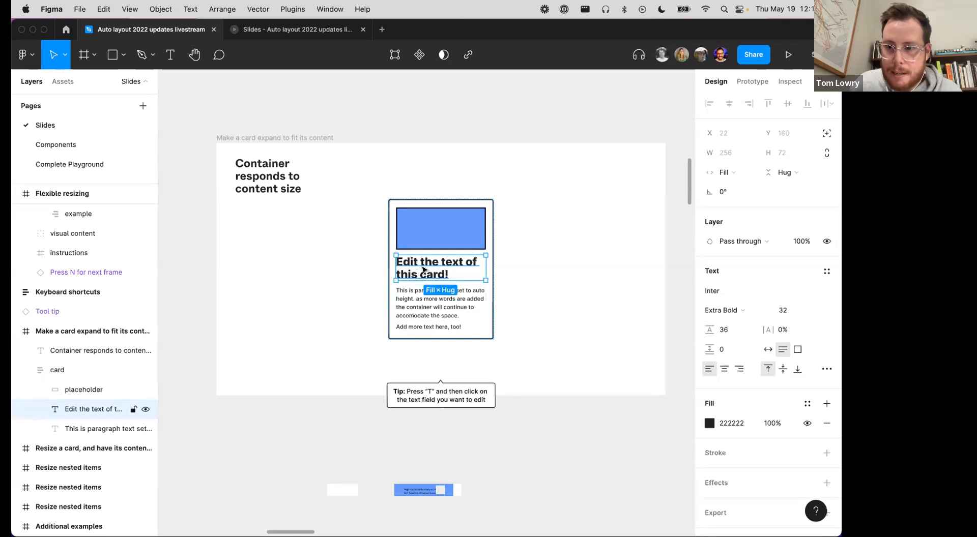
left_click(724, 173)
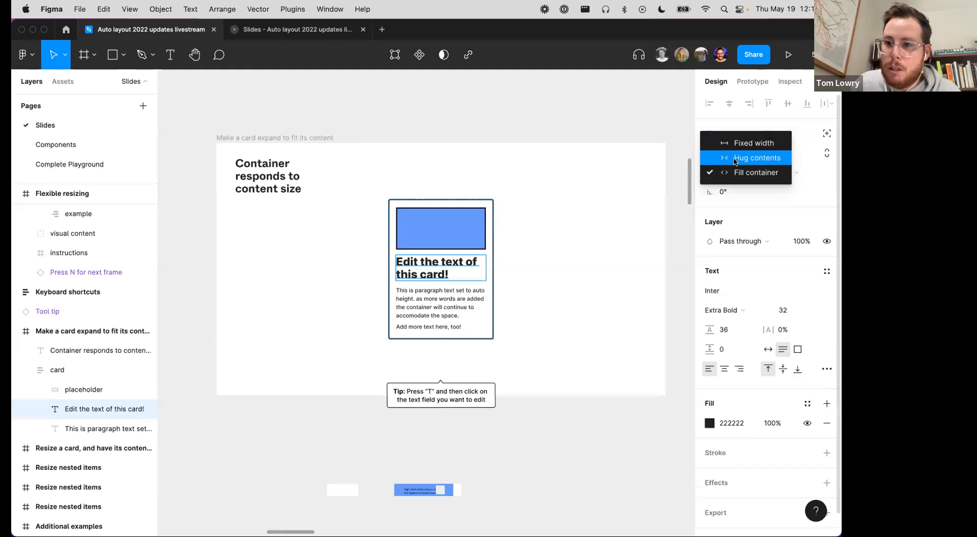
left_click(748, 203)
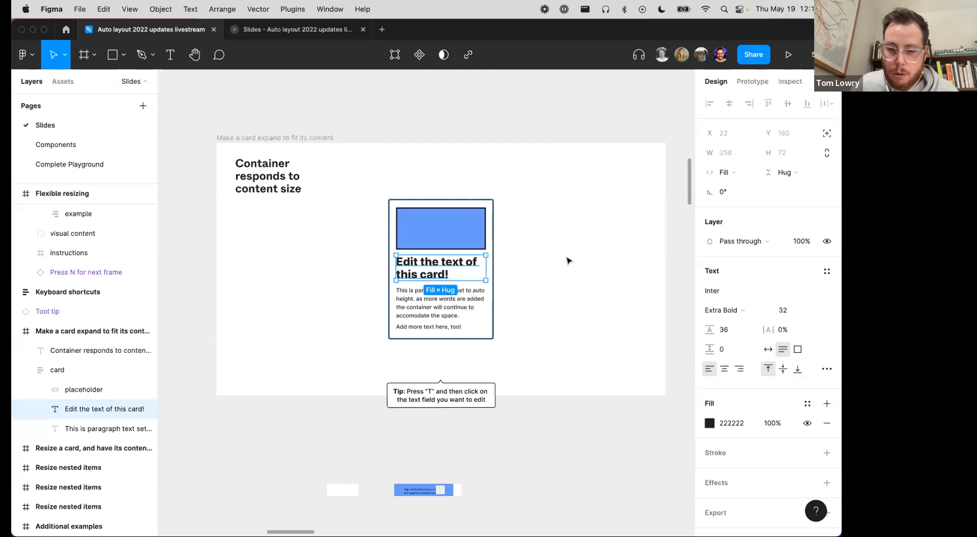
left_click(456, 295)
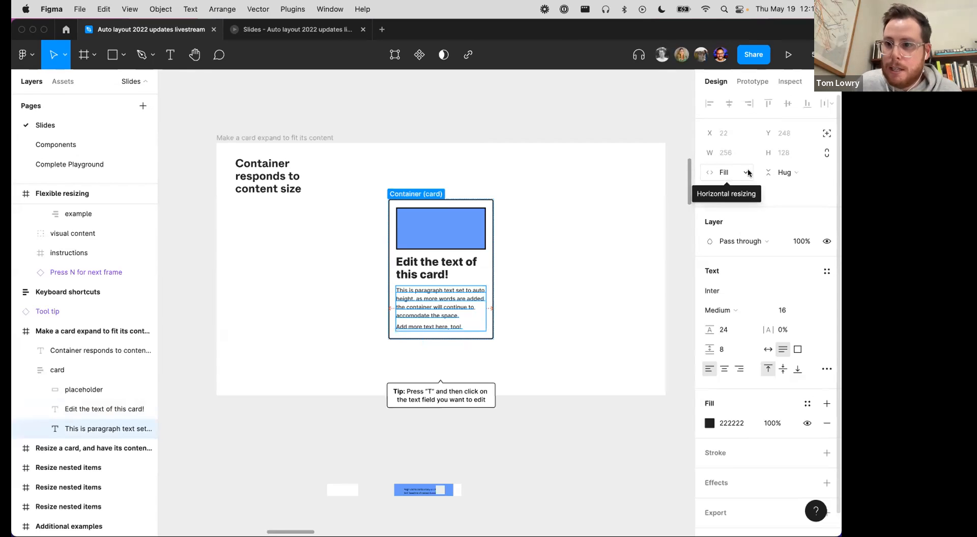
left_click(521, 306)
Step: Paste a copy of the card's whole paragraph text at its end, undo the paste and leave text editing
key("t")
left_click(442, 298)
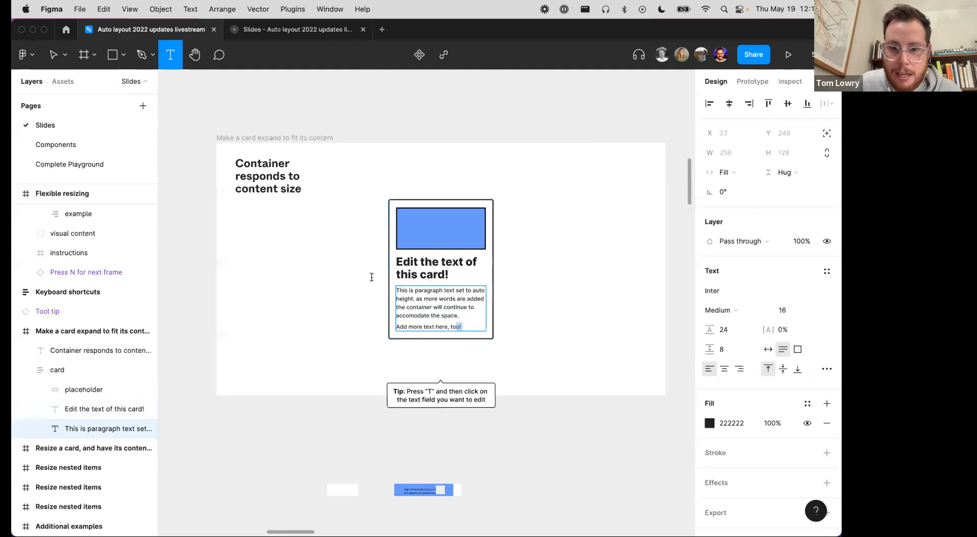
key("super+a")
key("super+c")
key("Right")
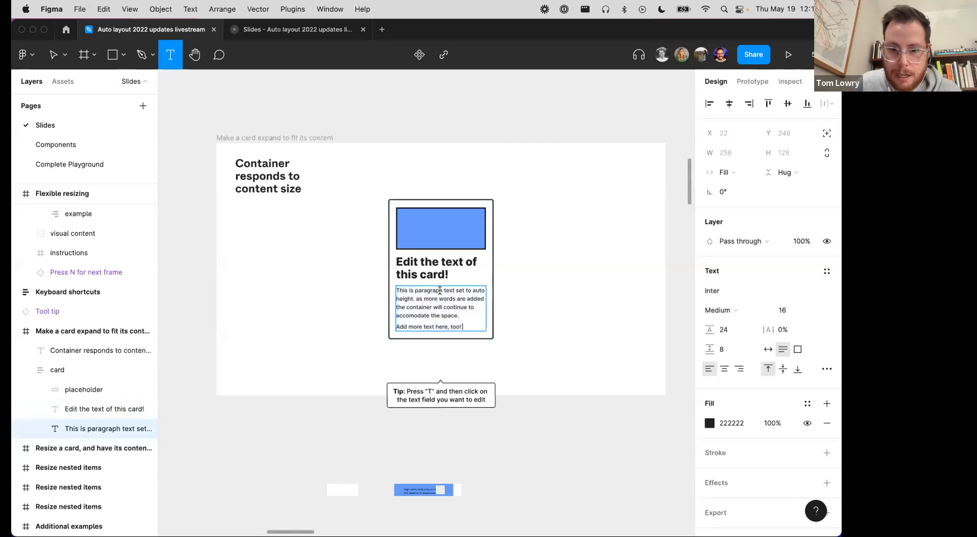
key("super+v")
key("super+z")
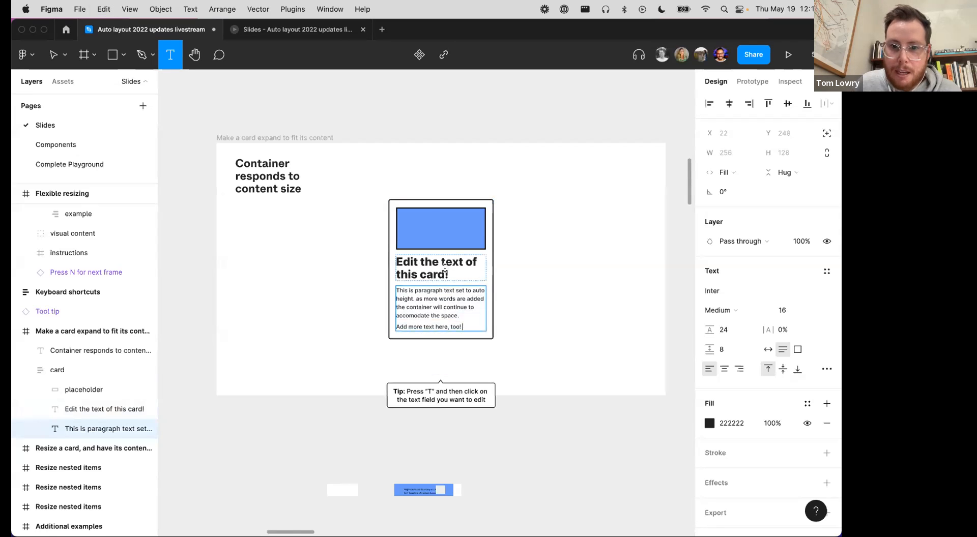
key("Escape")
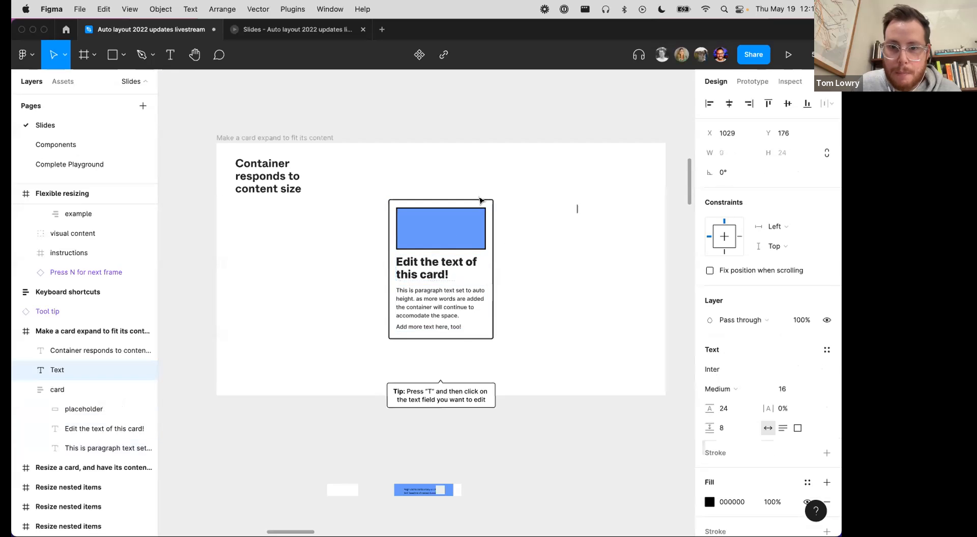
key("Escape")
Step: Select the card frame to examine its width and height resizing, deselect it and frame the card in a close-up view
left_click(488, 206)
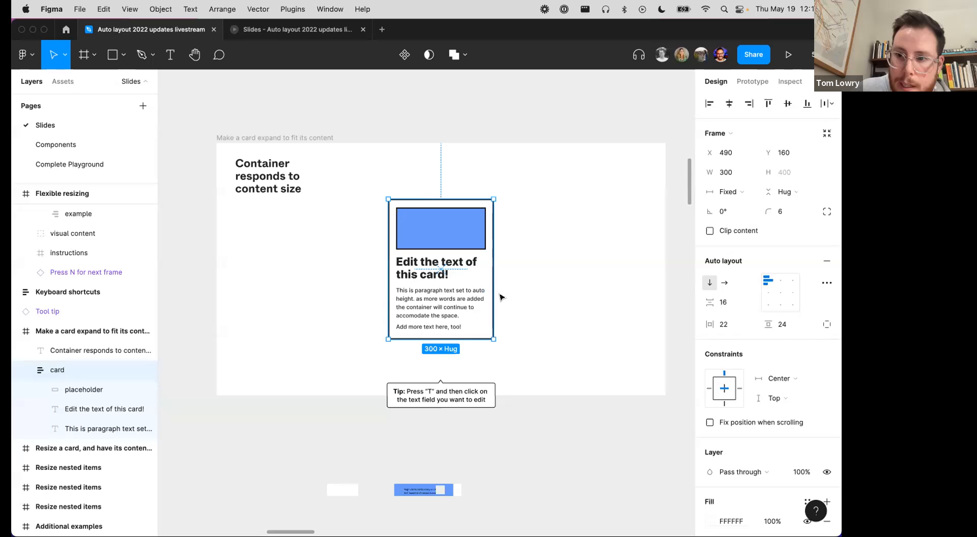
left_click(532, 288)
left_click(452, 273)
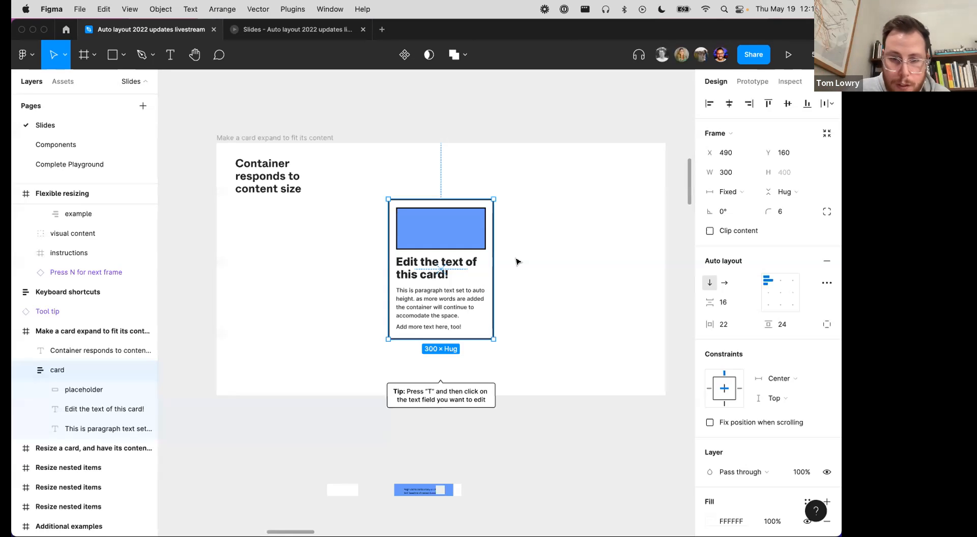
scroll(516, 261, "right", 2)
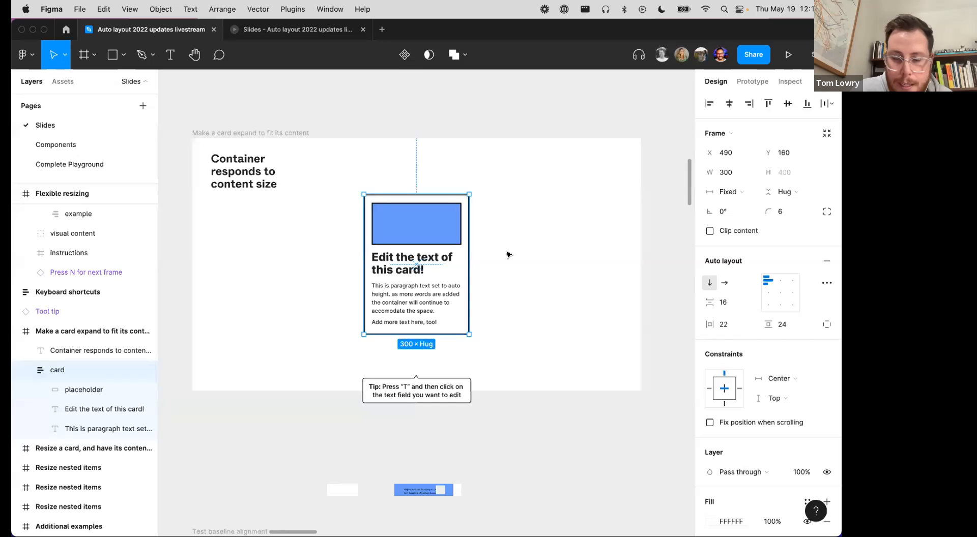
left_click(512, 367)
key("z")
left_click_drag(540, 421, 335, 144)
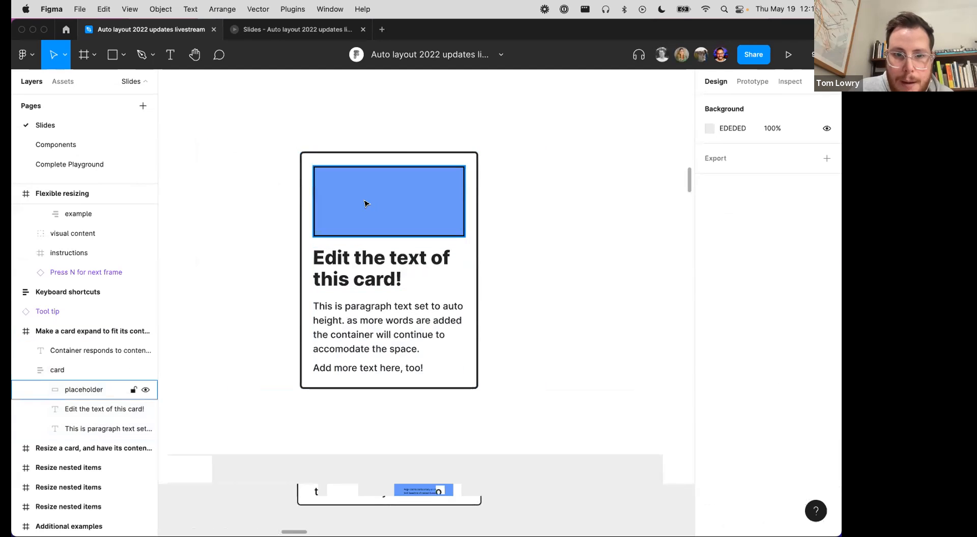
Step: Examine how the blue card's placeholder, title and paragraph text are each set to resize in width and height
left_click(366, 203)
left_click(378, 273)
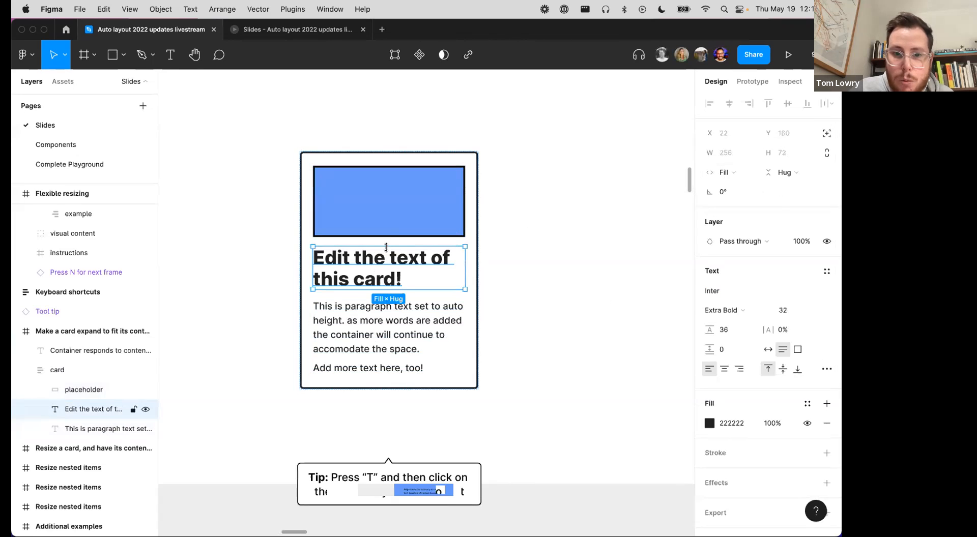
left_click(365, 312)
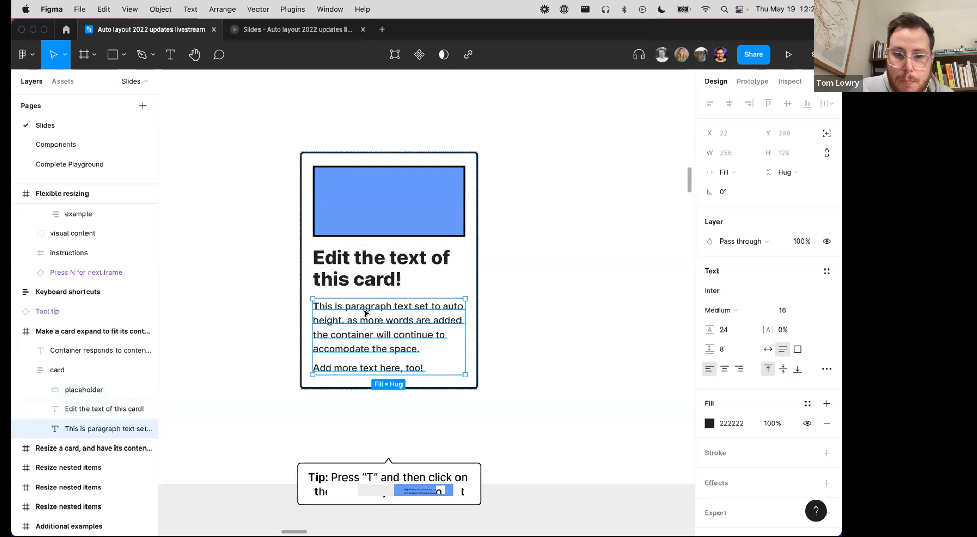
left_click(385, 281)
Step: Widen the blue card frame to 544 and add a copy of the whole paragraph text at the paragraph's end
left_click(389, 155)
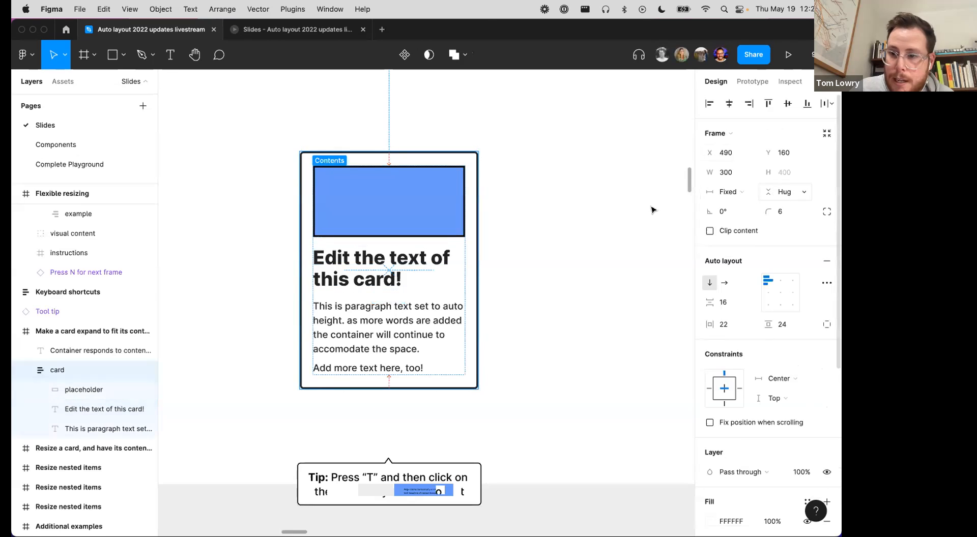
left_click_drag(476, 232, 549, 231)
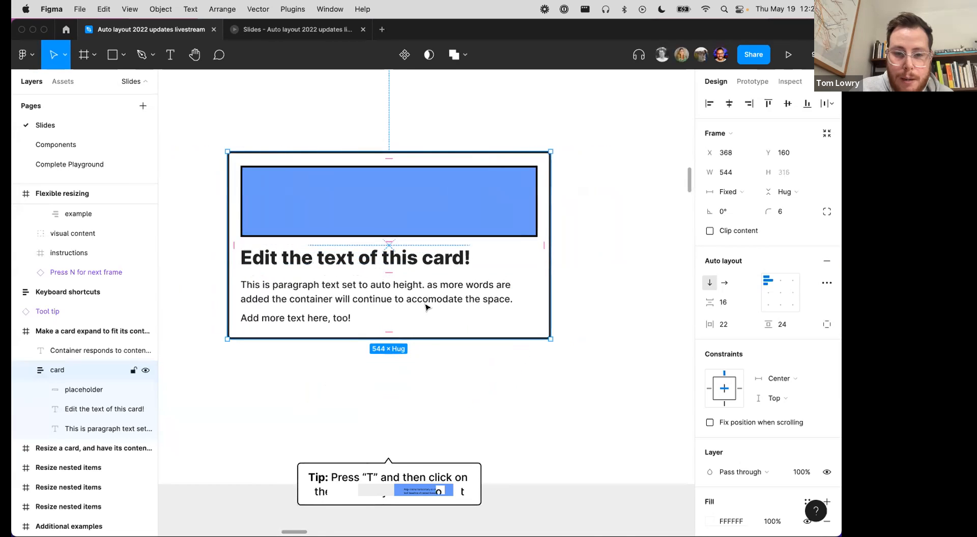
double_click(364, 310)
key("super+c")
key("Right")
key("super+v")
key("Escape")
Step: Go to the slide about content responding to container size and enlarge its card to 346 × 373
key("n")
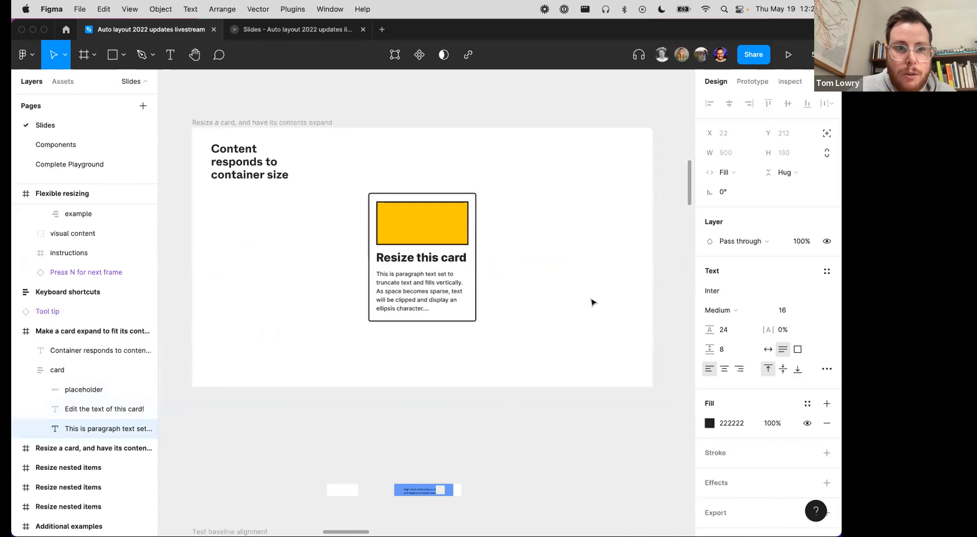
left_click(516, 335)
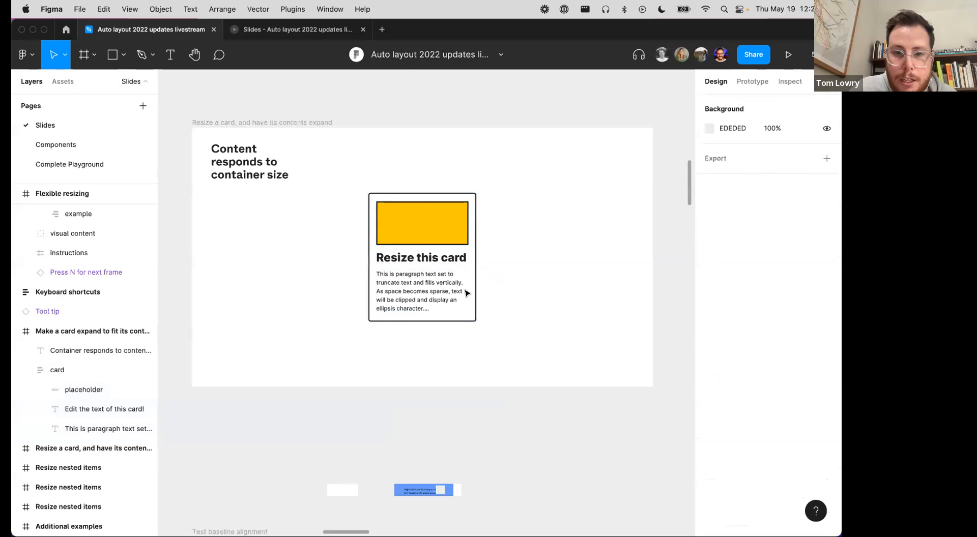
left_click(467, 293)
mouse_move(490, 266)
left_mouse_down()
mouse_move(553, 266)
mouse_move(481, 269)
left_mouse_up()
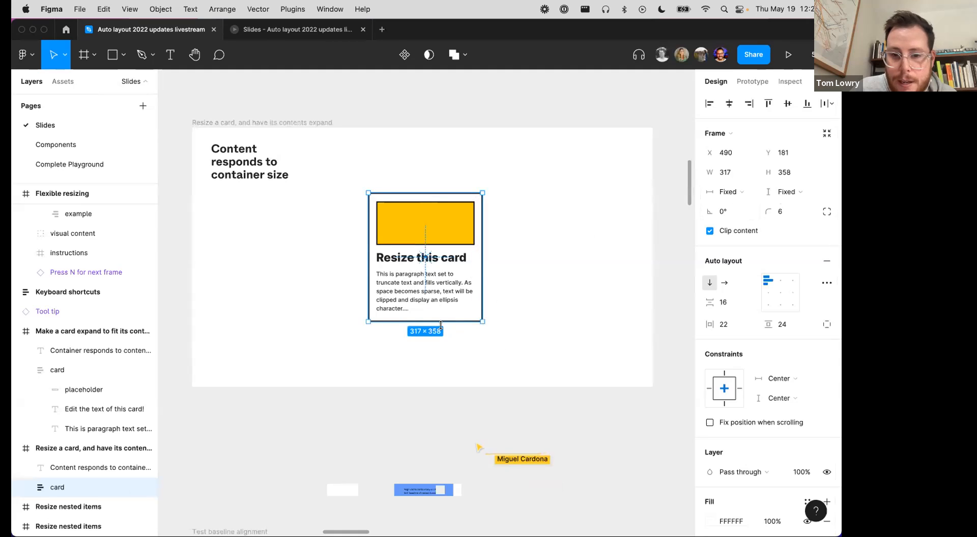
mouse_move(480, 320)
left_mouse_down()
mouse_move(503, 350)
mouse_move(474, 303)
mouse_move(462, 305)
mouse_move(492, 327)
left_mouse_up()
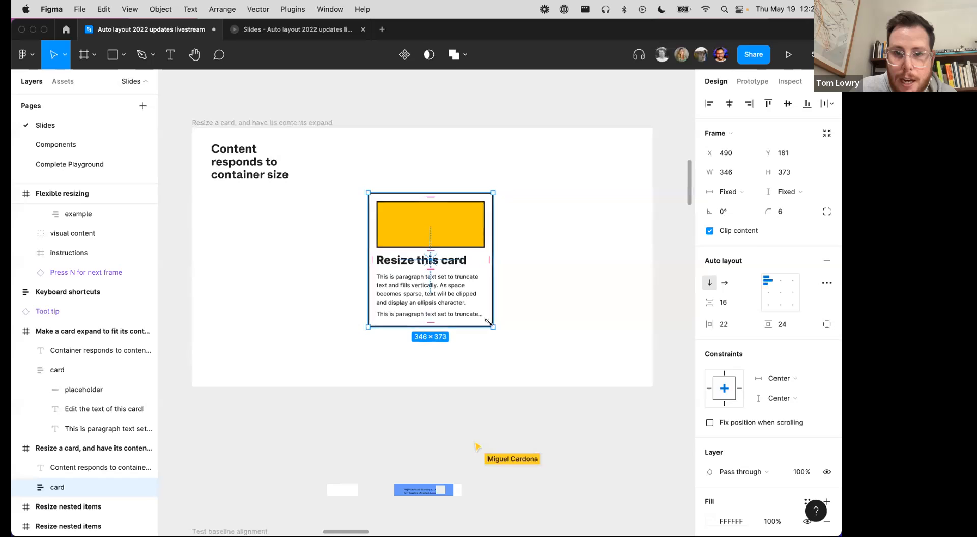
Step: Examine the resizing settings of the yellow placeholder and the card title, and check the paragraph text below
left_click(436, 235)
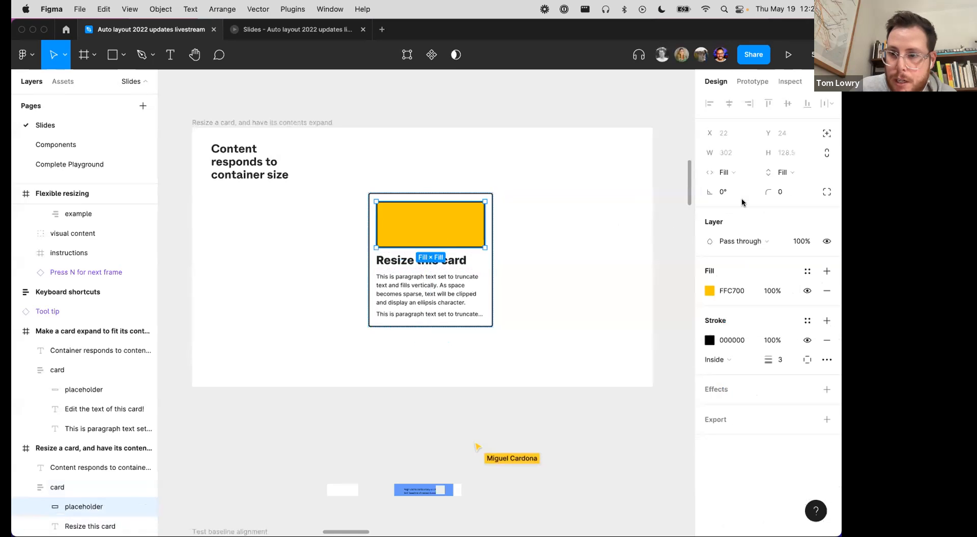
left_click(448, 261)
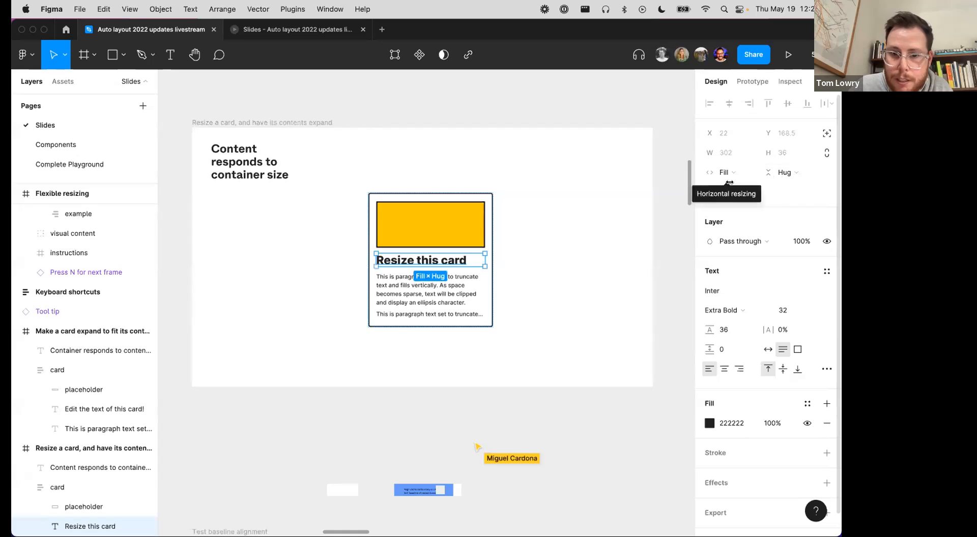
double_click(449, 258)
key("Right")
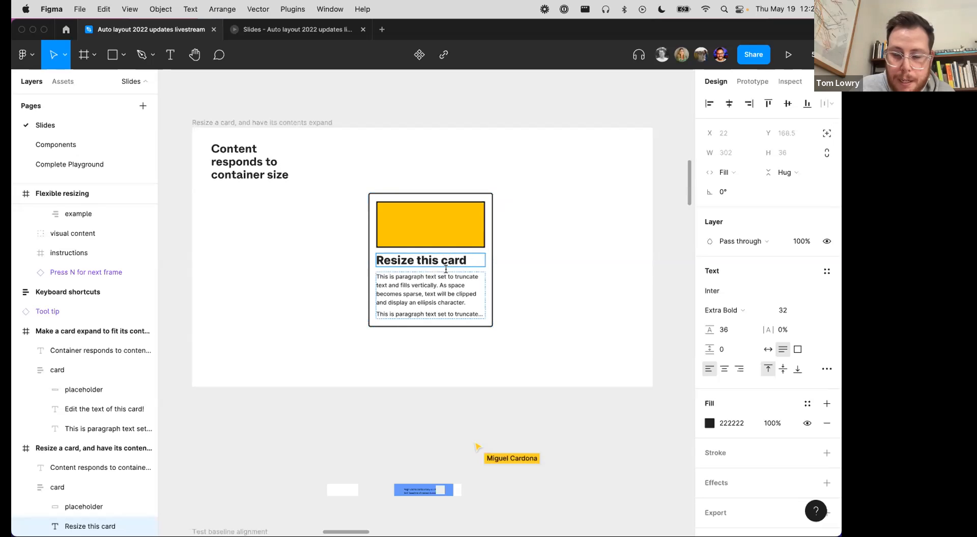
left_click(446, 286)
left_click(541, 314)
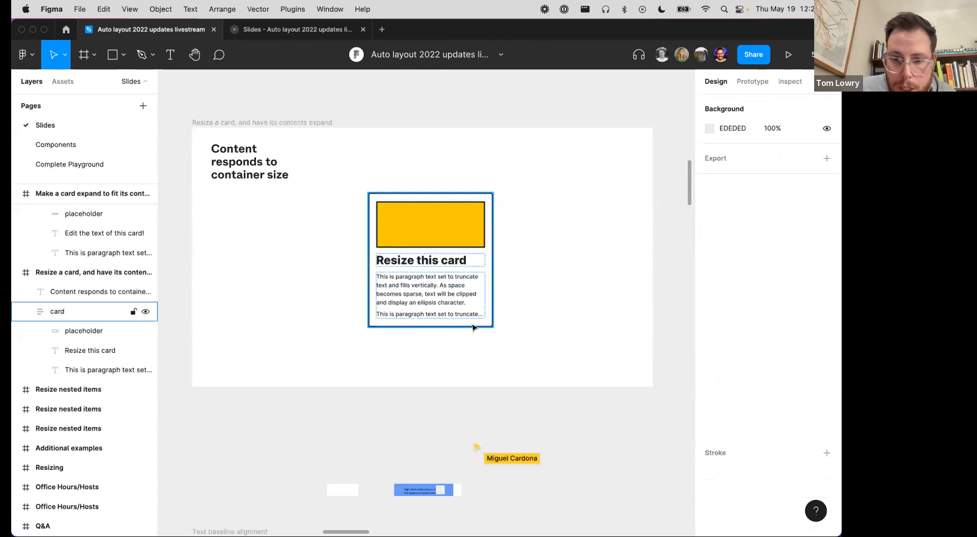
Step: Check the truncated end of the card's paragraph up close, and resize the card to 365 × 367
key("z")
left_click_drag(550, 361, 374, 211)
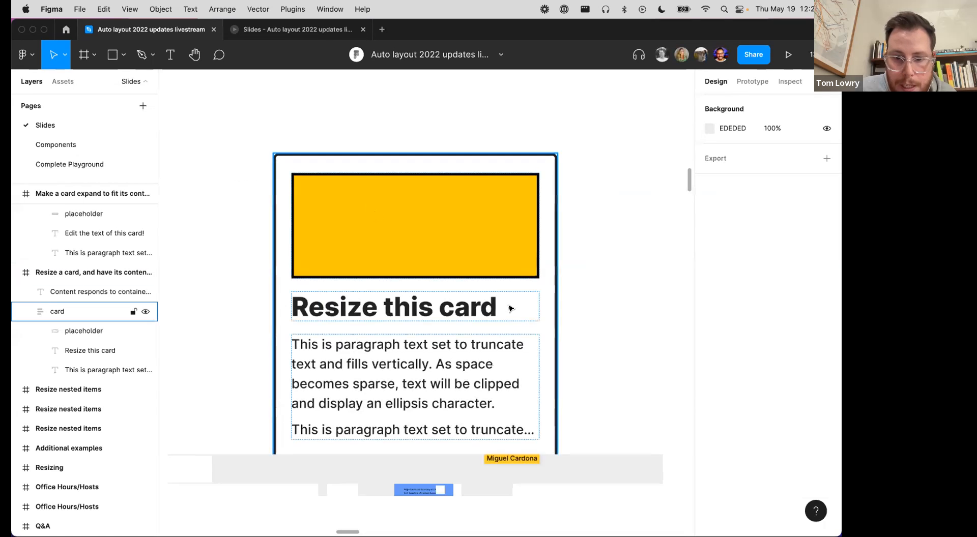
scroll(506, 356, "down", 3)
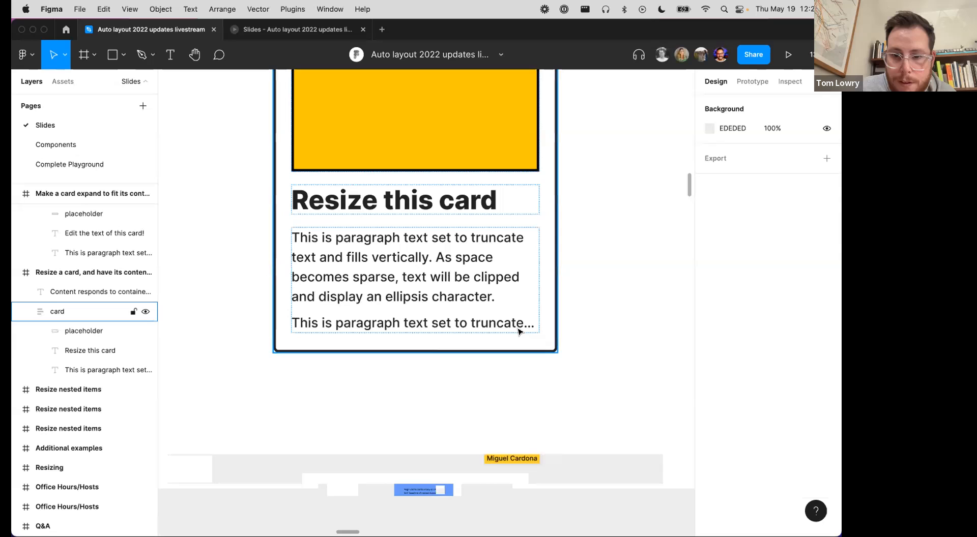
key("minus")
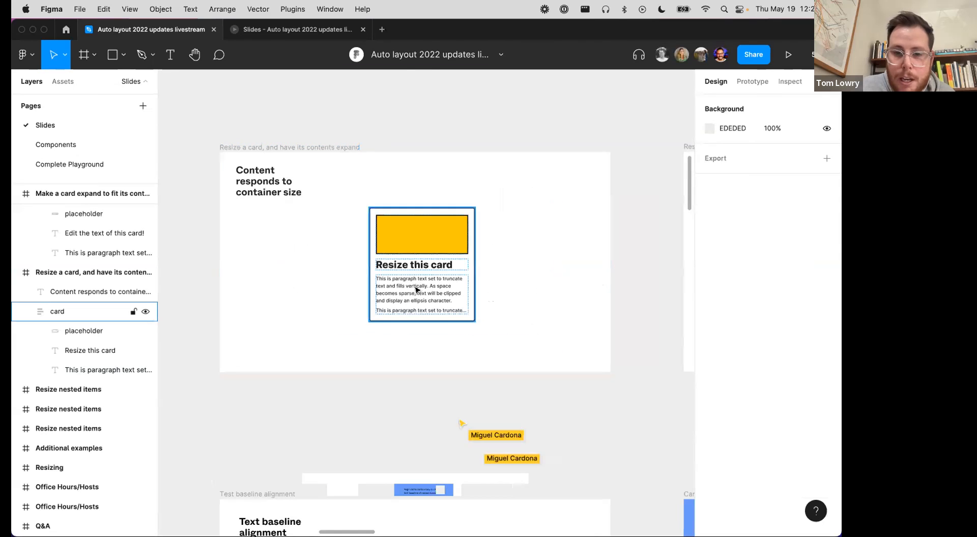
left_click(440, 319)
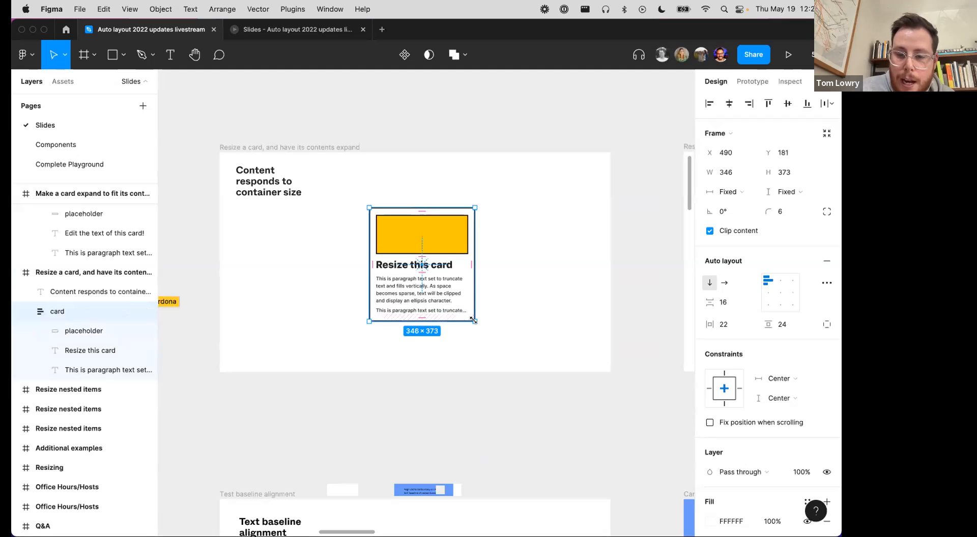
mouse_move(473, 320)
left_mouse_down()
mouse_move(480, 301)
mouse_move(467, 285)
mouse_move(463, 304)
mouse_move(525, 340)
mouse_move(499, 304)
mouse_move(515, 329)
mouse_move(507, 309)
mouse_move(480, 309)
mouse_move(468, 280)
mouse_move(480, 319)
left_mouse_up()
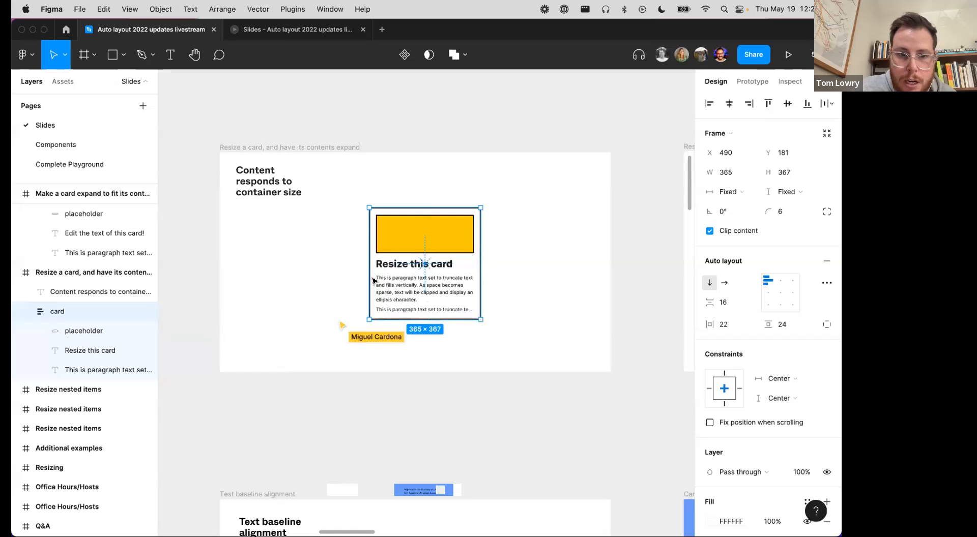
Step: Go to the Resizing nested items slide, examine the first card's width and height resizing, and deselect it
scroll(414, 293, "left", 5)
scroll(414, 293, "right", 2)
scroll(414, 293, "left", 2)
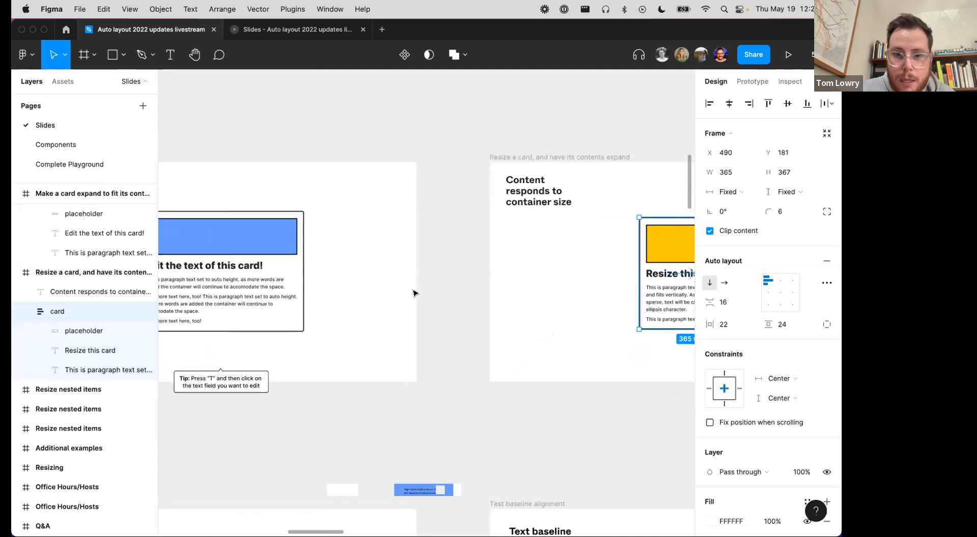
scroll(414, 293, "right", 6)
scroll(412, 289, "right", 8)
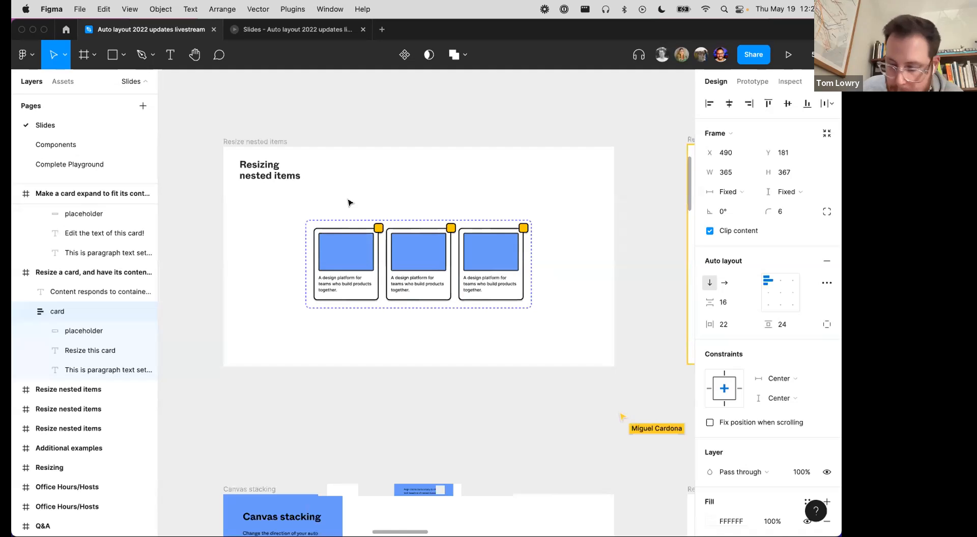
double_click(350, 262)
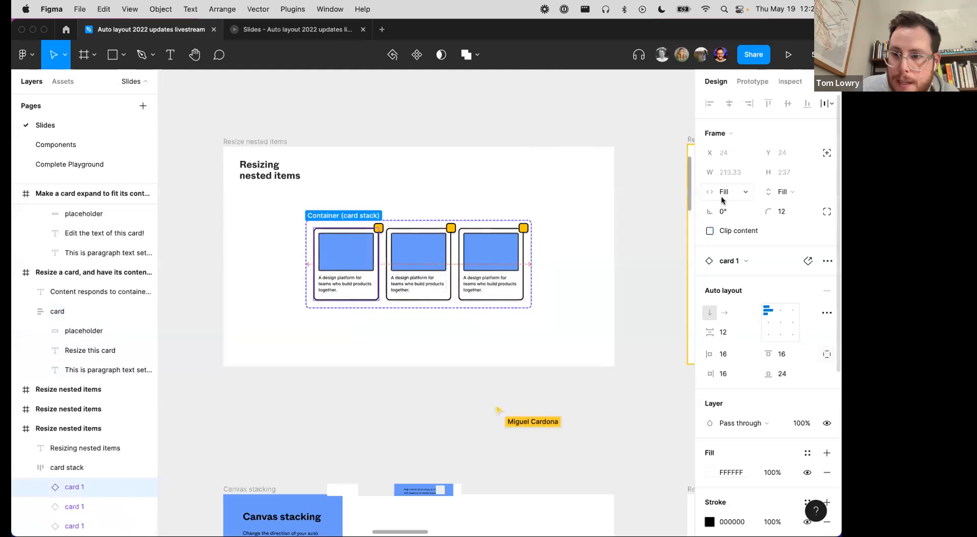
left_click(432, 211)
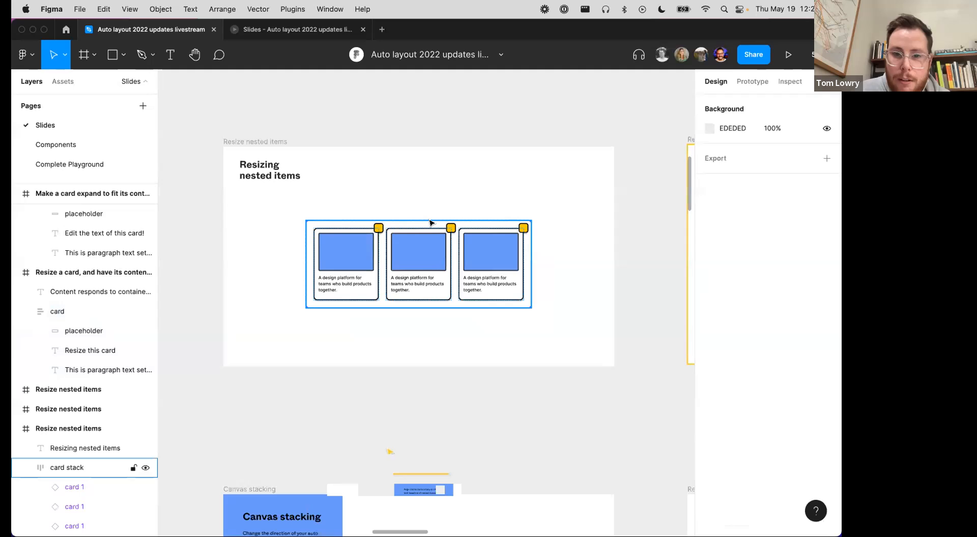
Step: Try filling the first card's description with three copies of its sentence, and undo the pasted text
left_click(321, 283)
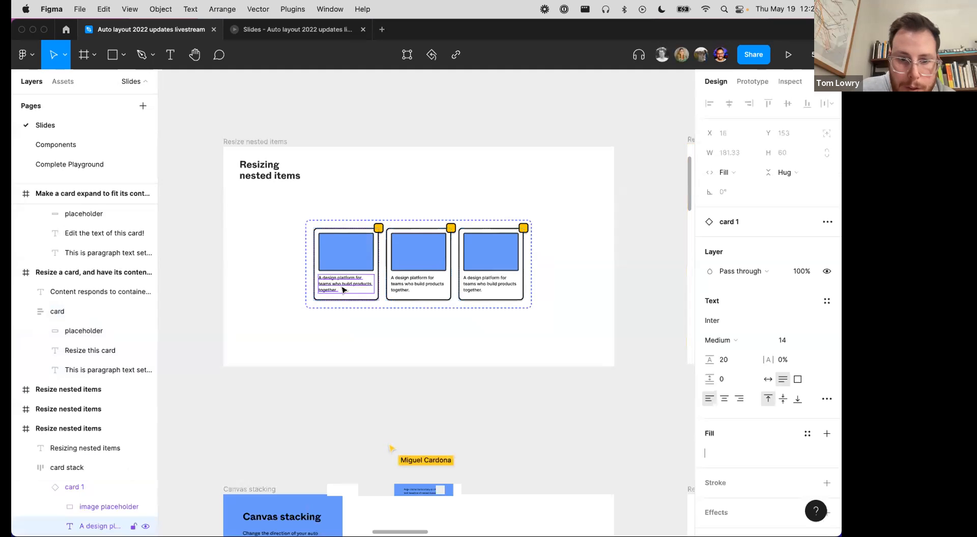
double_click(331, 283)
key("ctrl+v")
key("ctrl+v")
key("ctrl+v")
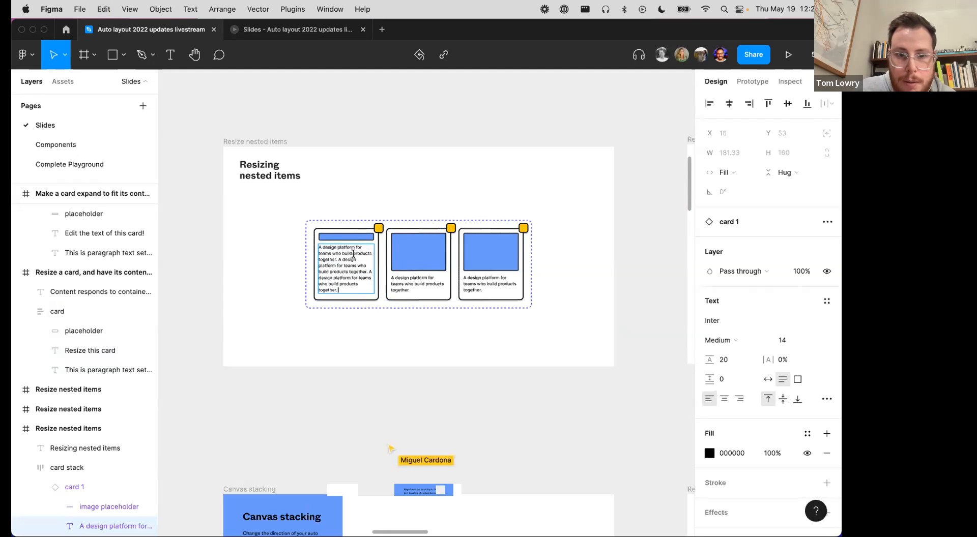
key("ctrl+z")
key("ctrl+z")
key("ctrl+z")
key("ctrl+z")
key("ctrl+z")
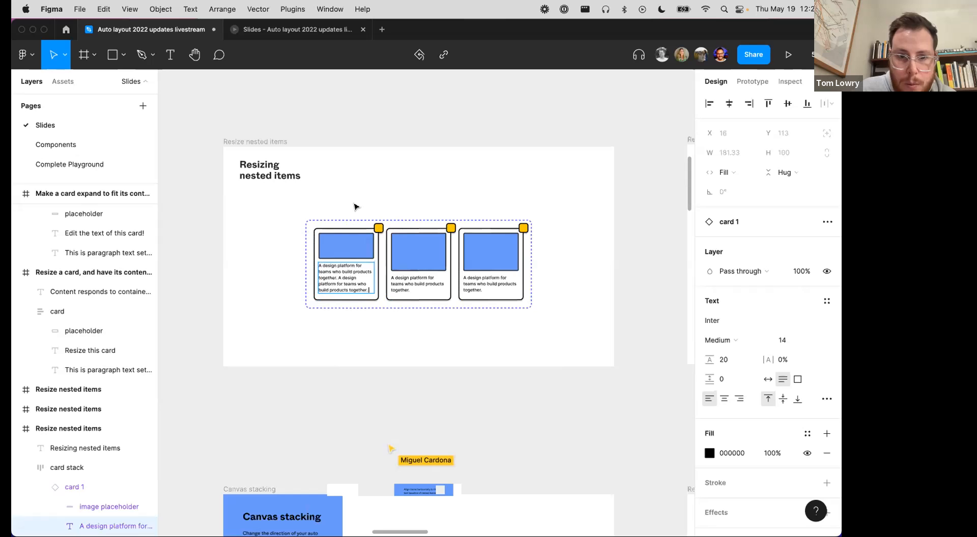
left_click(364, 298)
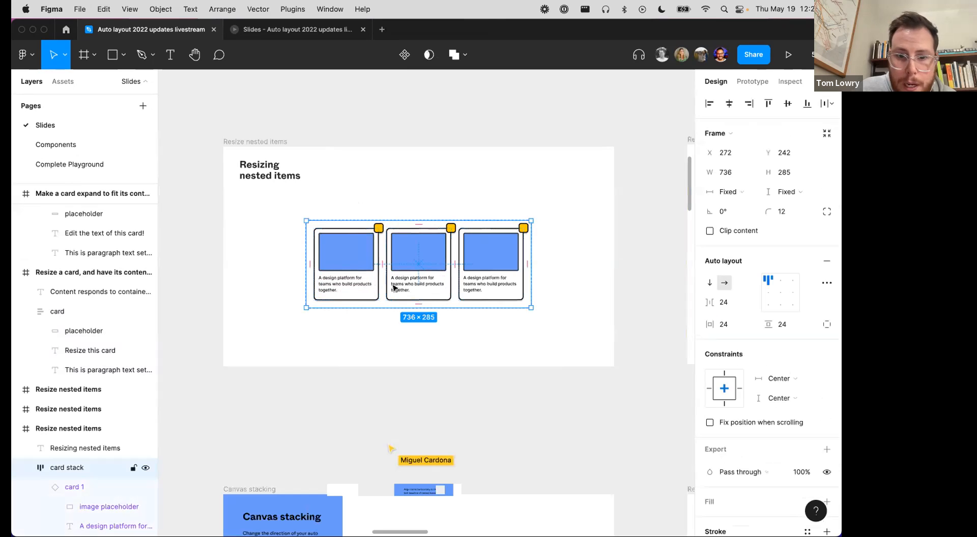
Step: Select all three cards in the card stack and set their vertical resizing to Hug
left_click(351, 290)
left_click(418, 285, "shift")
left_click(480, 285, "shift")
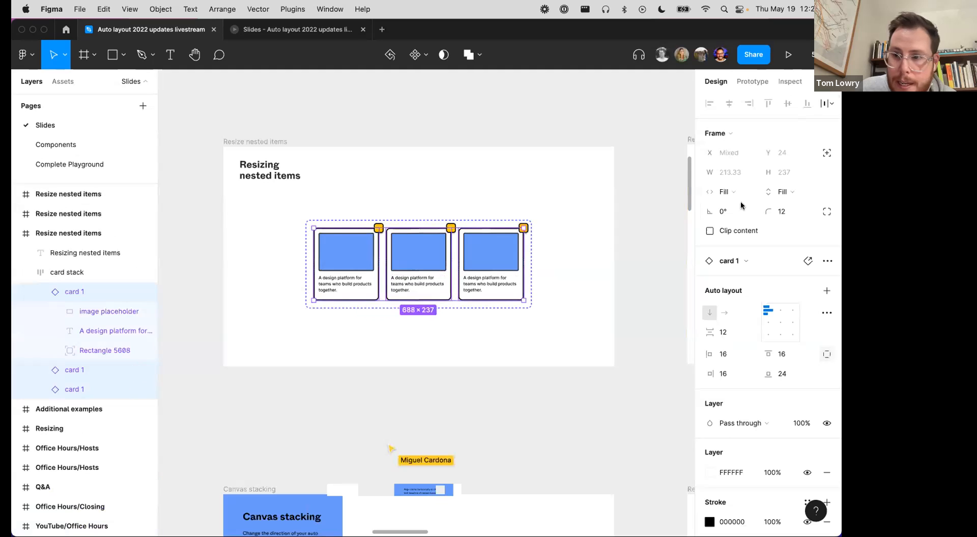
left_click(782, 192)
left_click(776, 174)
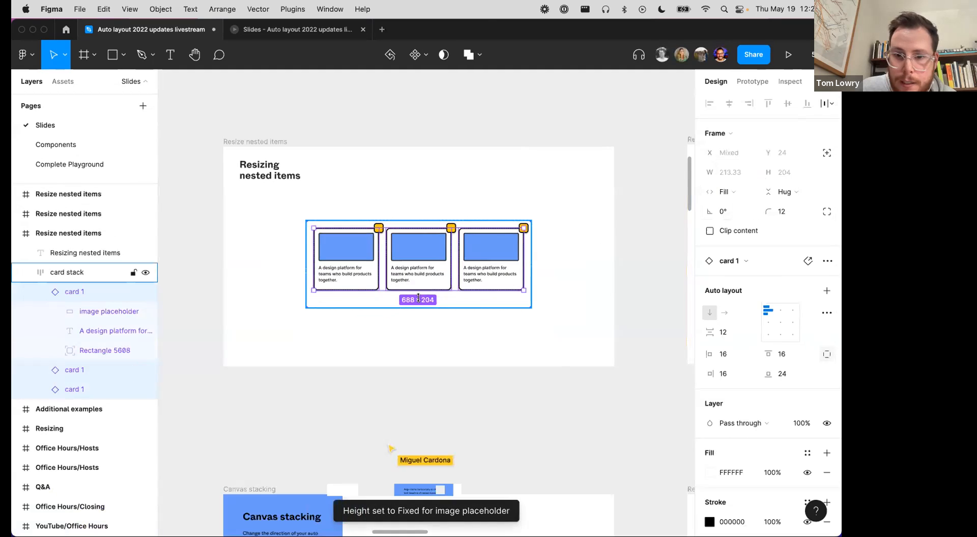
Step: Replace the first card's description with four copies of its sentence and leave text editing
double_click(339, 275)
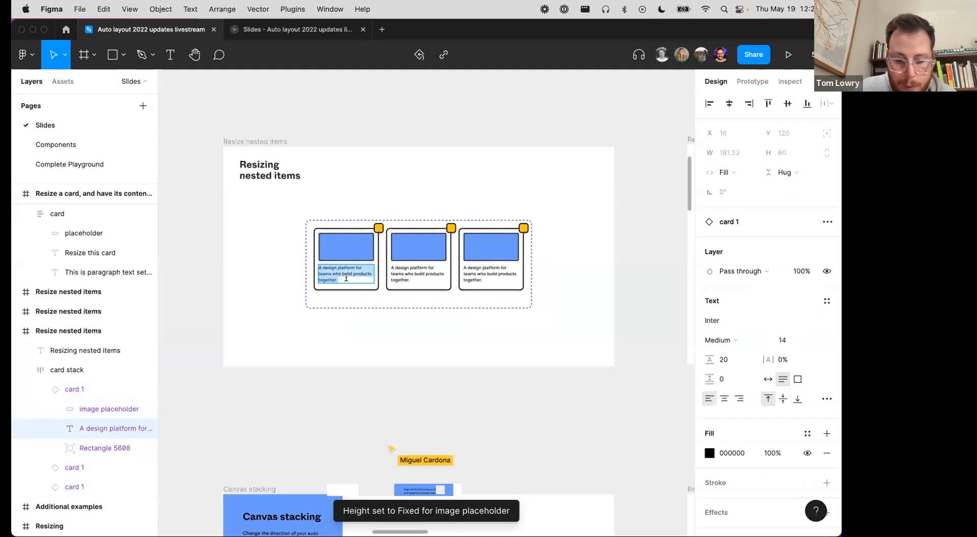
key("ctrl+v")
key("ctrl+v")
key("ctrl+v")
key("ctrl+v")
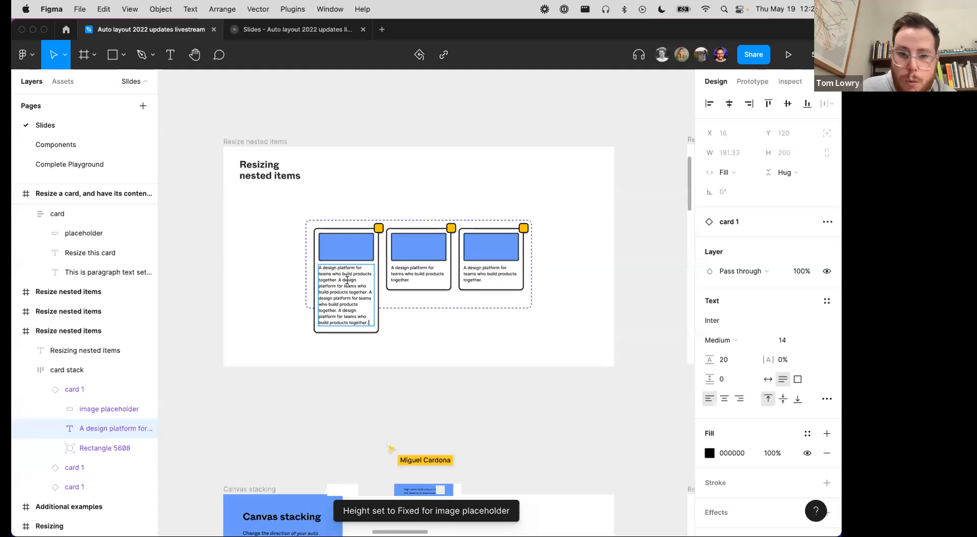
left_click(275, 242)
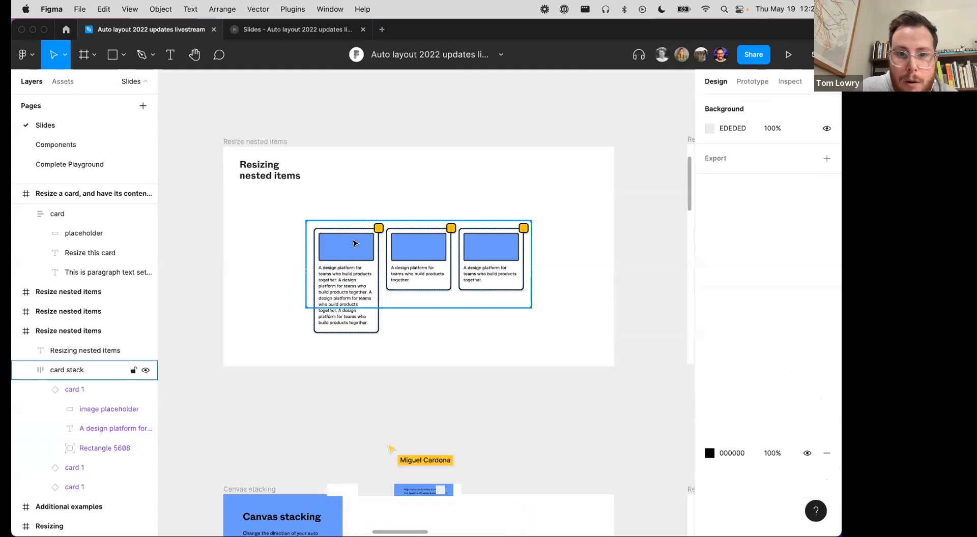
Step: Show the layout grids and deselect the card stack
left_click(327, 224)
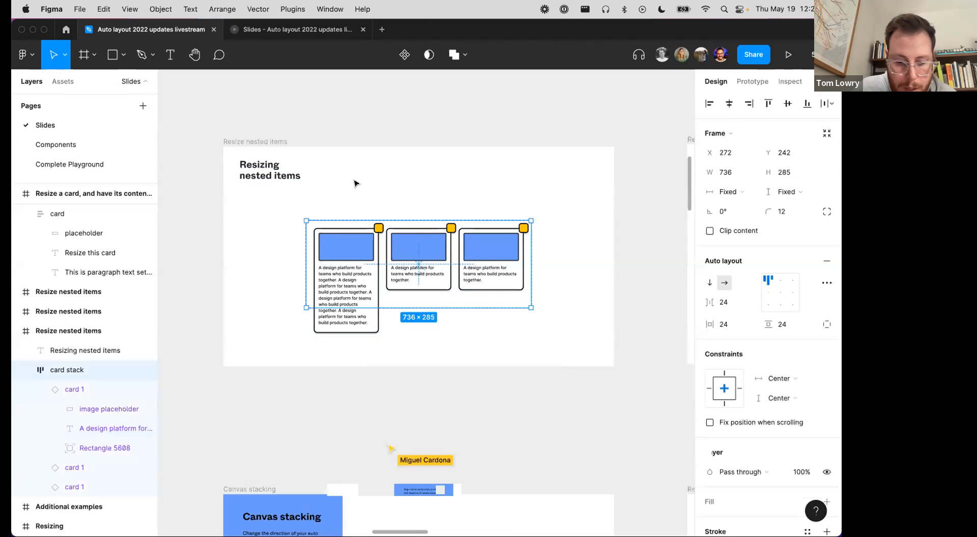
key("ctrl+g")
left_click(337, 195)
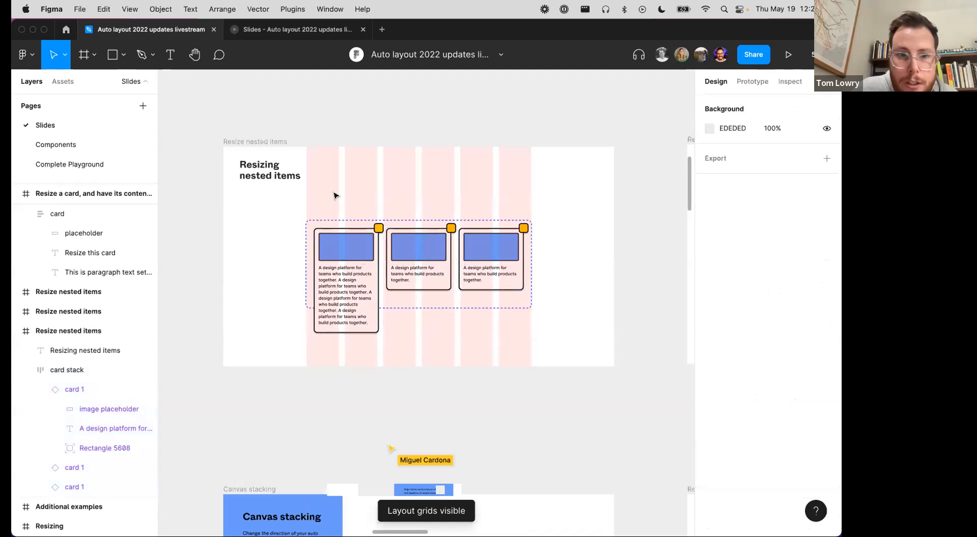
Step: Check the card stack's constraints, and select the Resize nested items slide frame to examine its layout grid
left_click(323, 222)
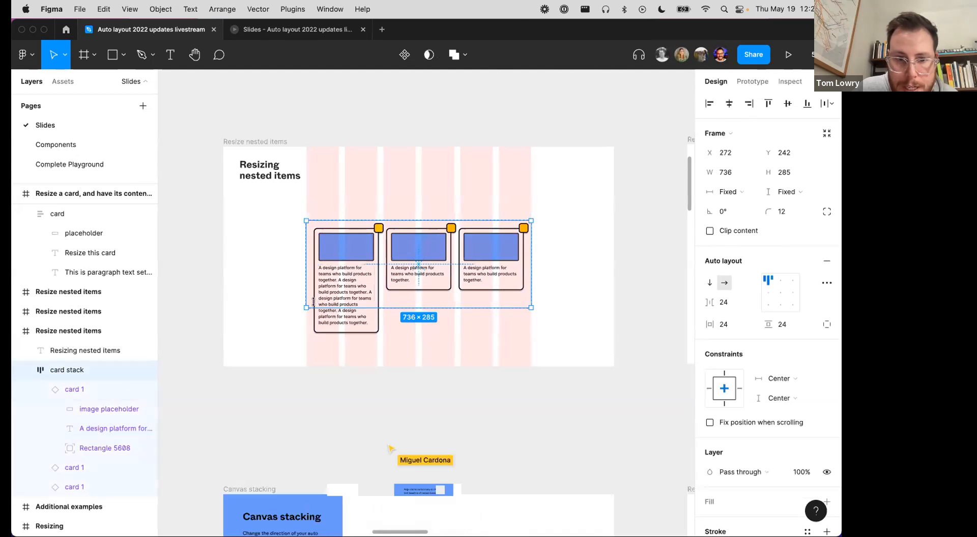
left_click(484, 207)
left_click(498, 223)
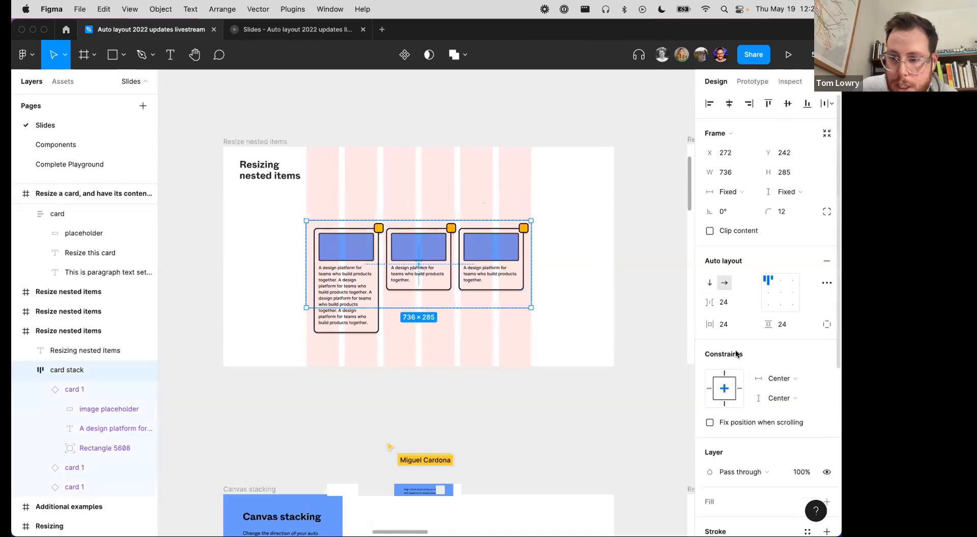
left_click(76, 331)
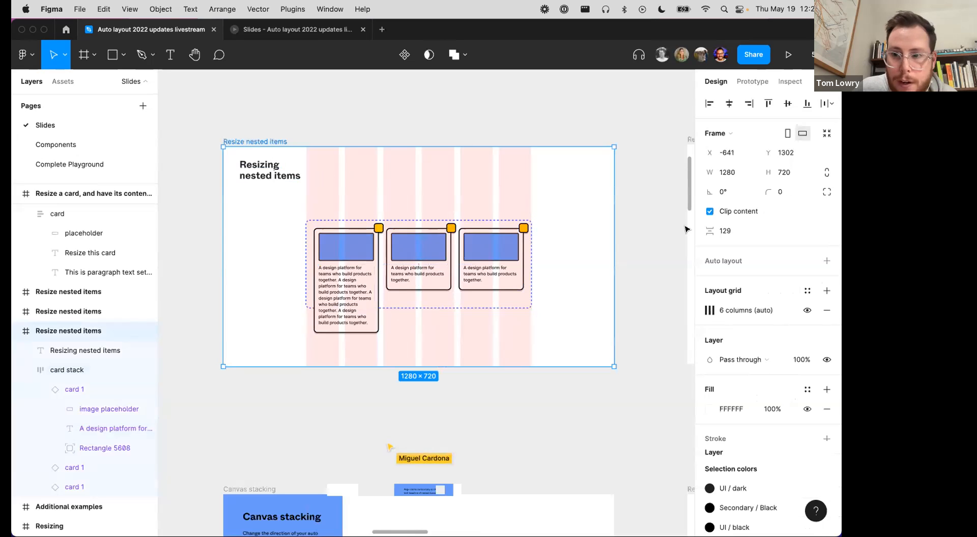
Step: Set the card stack's horizontal constraint to Left and right and keep its vertical constraint at Center
left_click(330, 219)
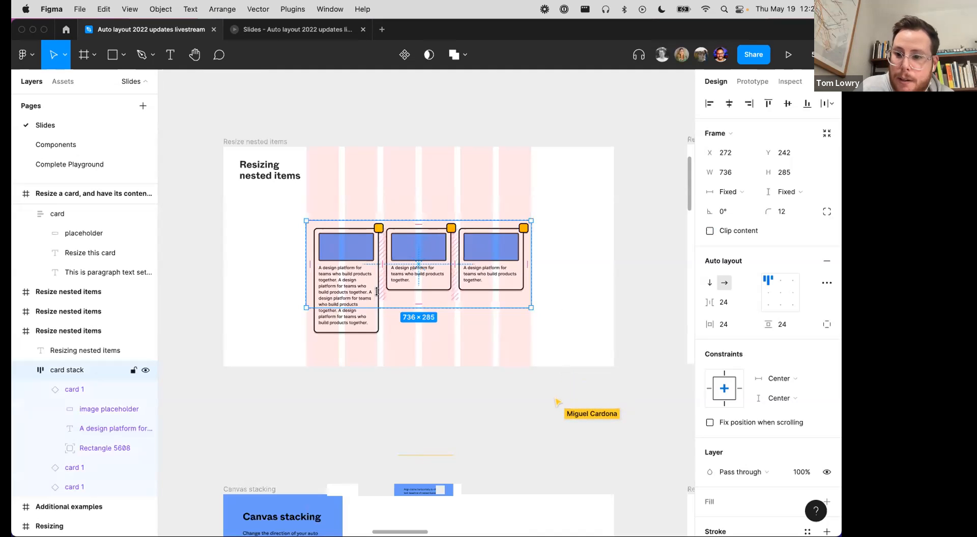
left_click(782, 378)
left_click(782, 365)
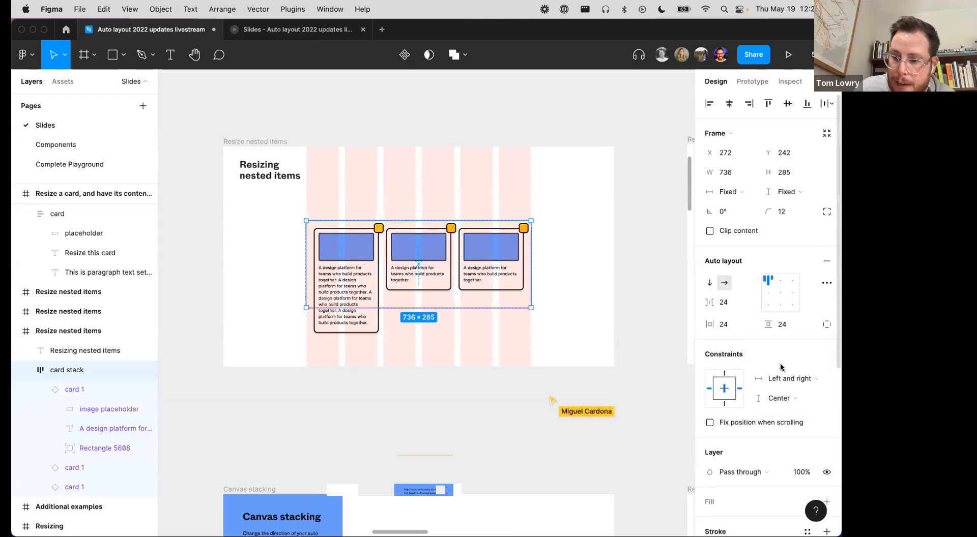
left_click(783, 398)
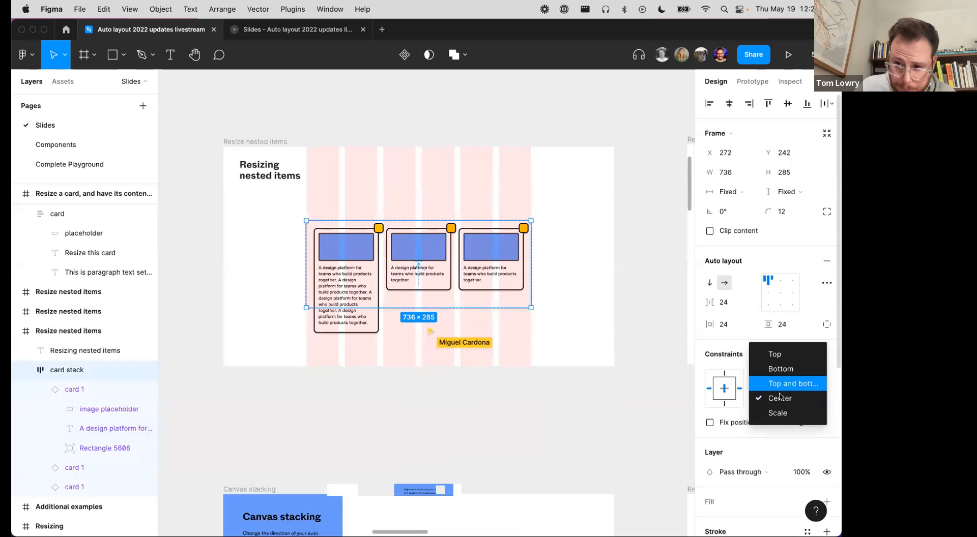
left_click(778, 404)
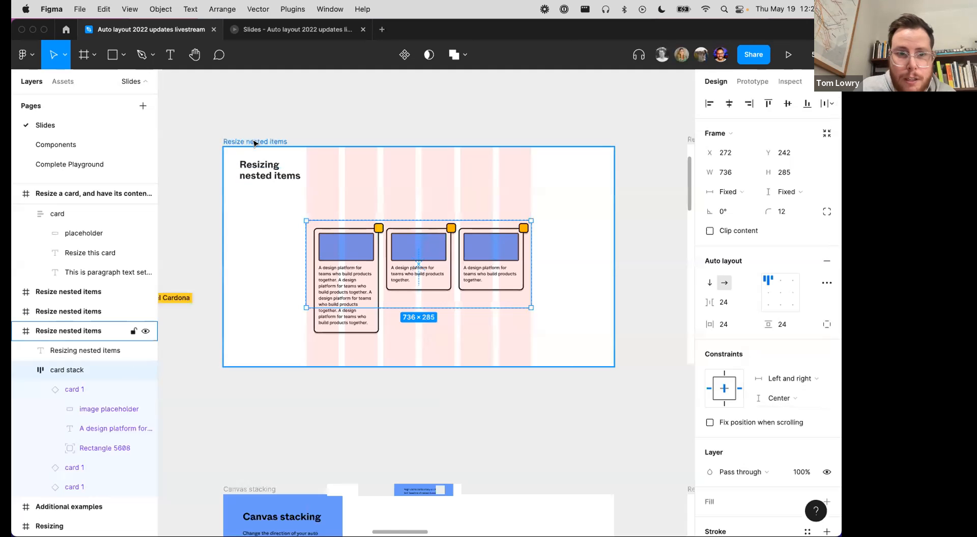
Step: Widen the Resize nested items slide frame evenly on both sides, and select the three cards to check their resizing
left_click(515, 190)
mouse_move(616, 221)
left_mouse_down()
mouse_move(661, 220)
mouse_move(538, 219)
mouse_move(631, 220)
left_mouse_up()
left_click(486, 222)
left_click(486, 221)
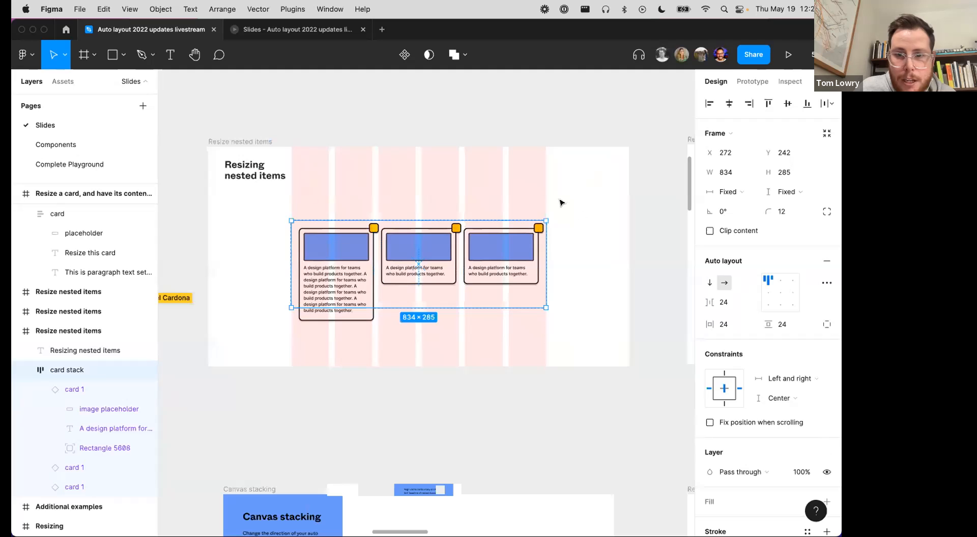
left_click(341, 253)
left_click(417, 257, "shift")
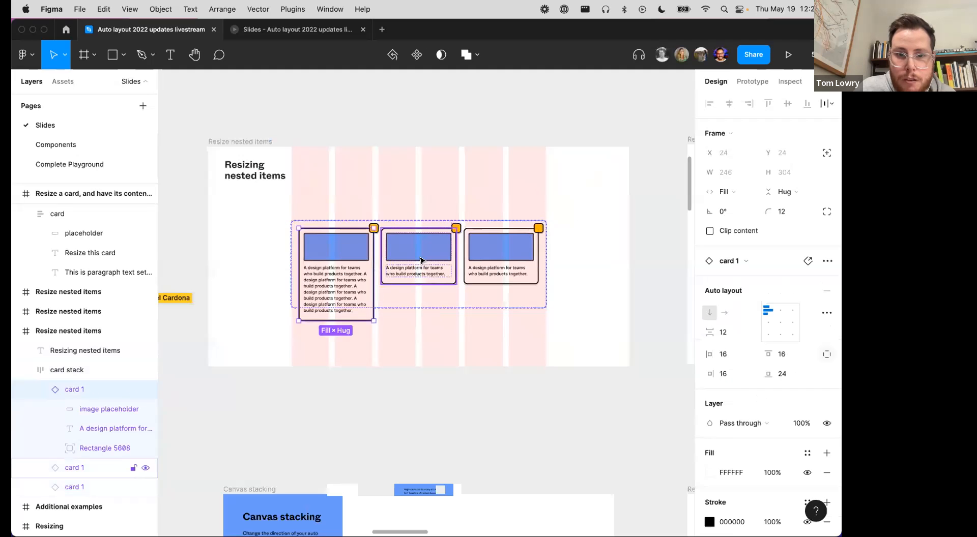
left_click(493, 258, "shift")
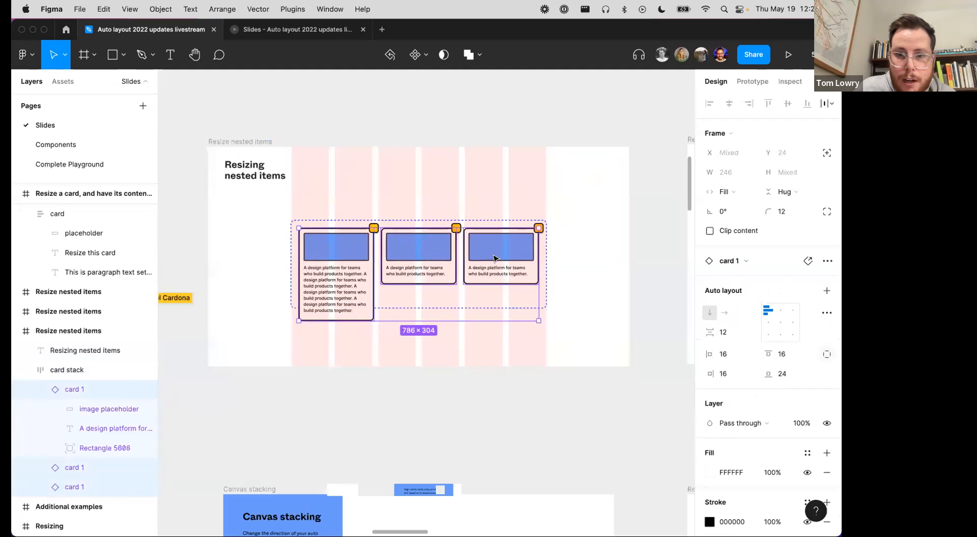
Step: Resize the slide frame to 1330 wide, and select the first card and its card stack to check their settings
left_click(495, 170)
left_click(231, 145)
mouse_move(618, 193)
left_mouse_down()
mouse_move(665, 190)
mouse_move(588, 189)
mouse_move(622, 188)
left_mouse_up()
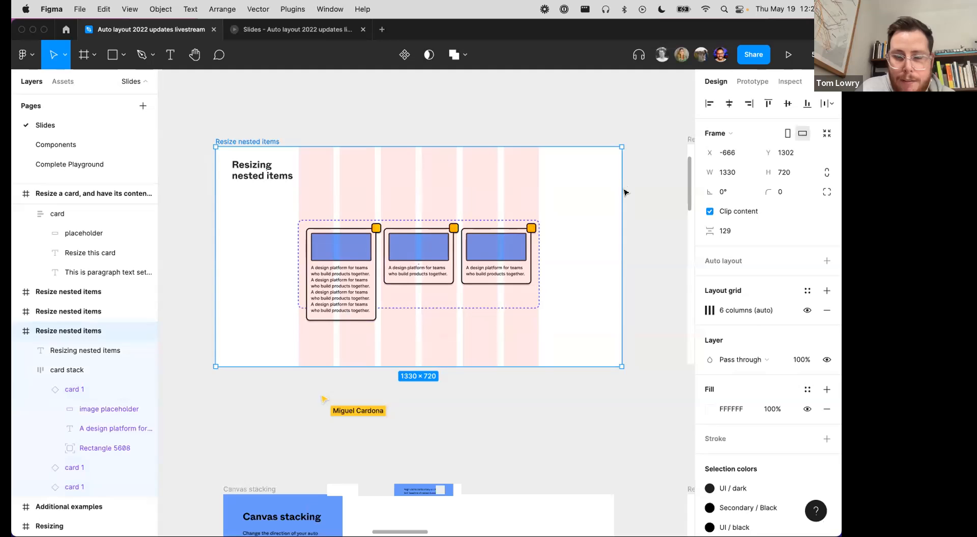
double_click(348, 260)
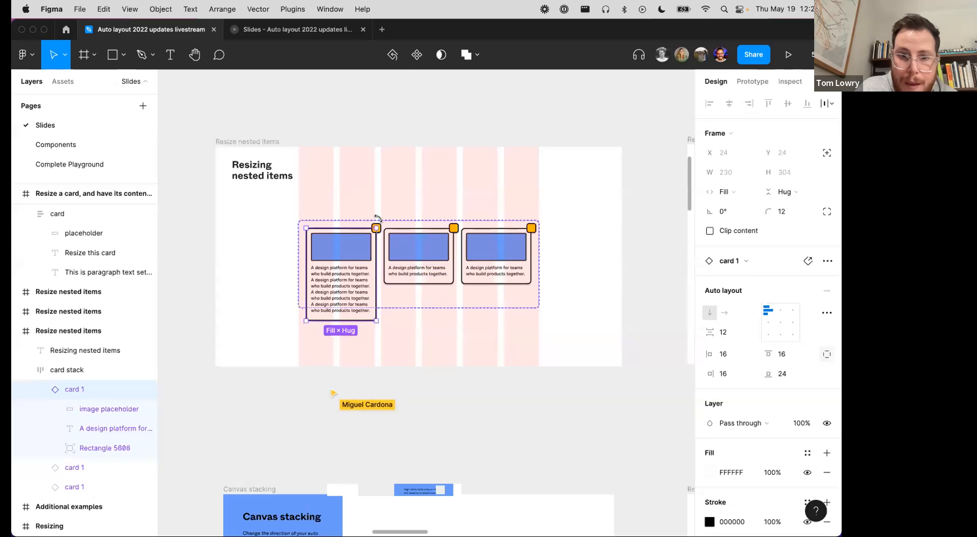
key("Escape")
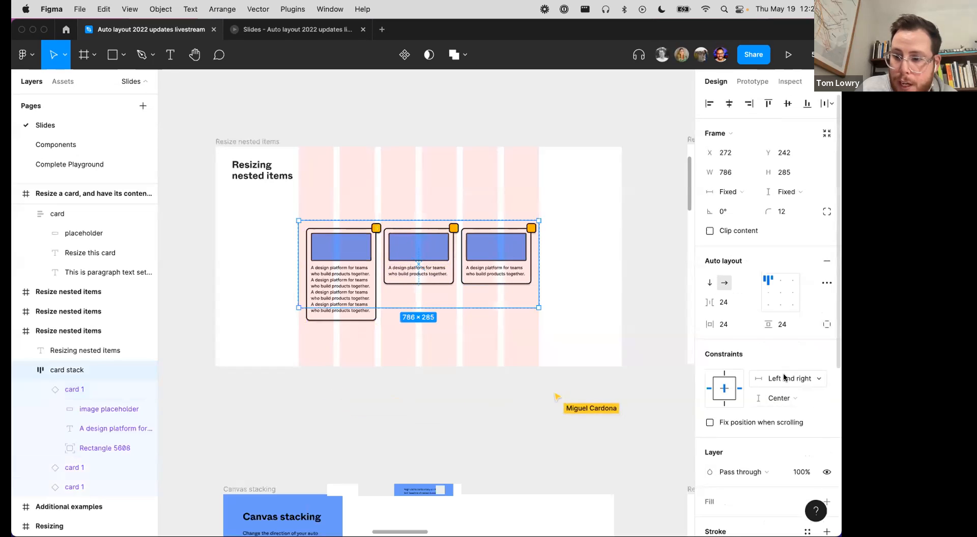
Step: Resize the slide frame wider and check the resizing of the first and second cards' description texts
left_click(569, 209)
left_click_drag(622, 211, 496, 211)
scroll(377, 318, "left", 5)
double_click(377, 319)
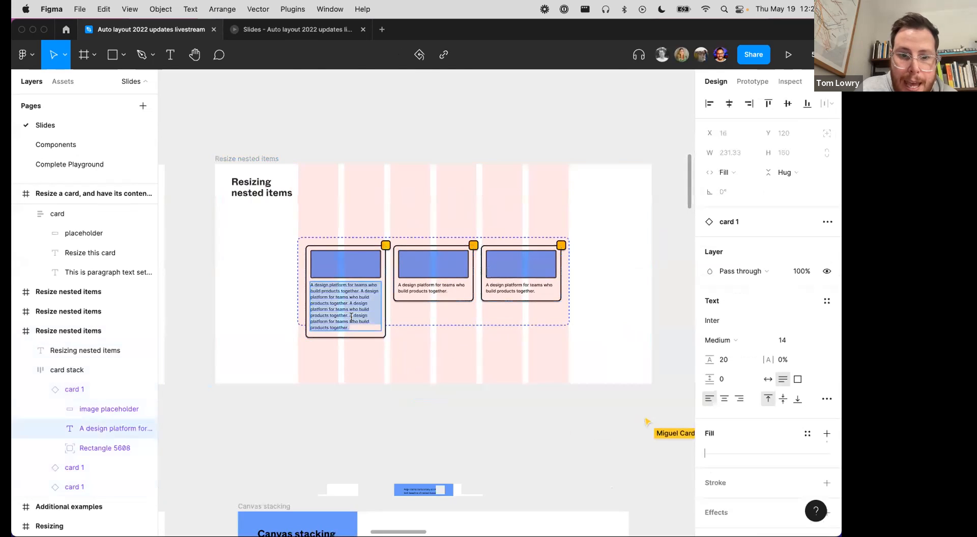
double_click(424, 287)
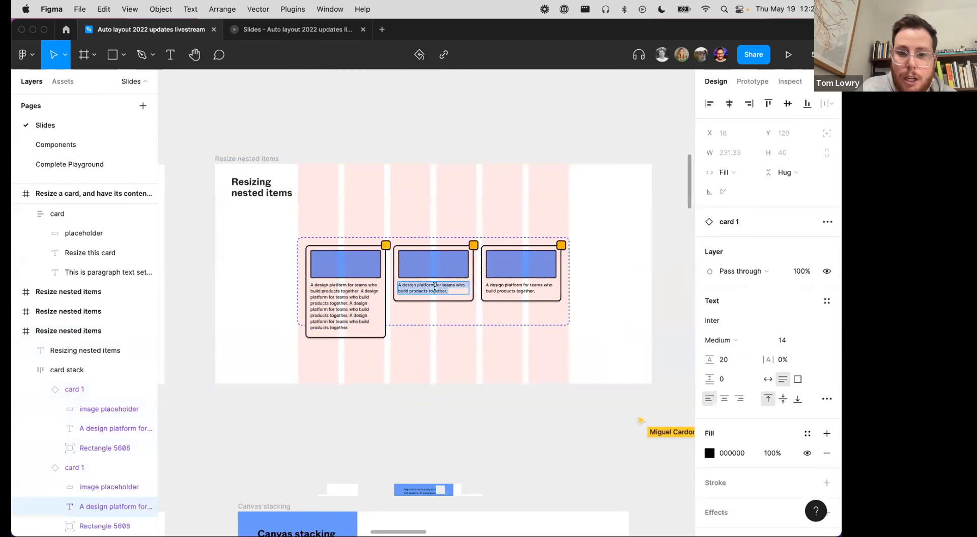
key("Escape")
key("Escape")
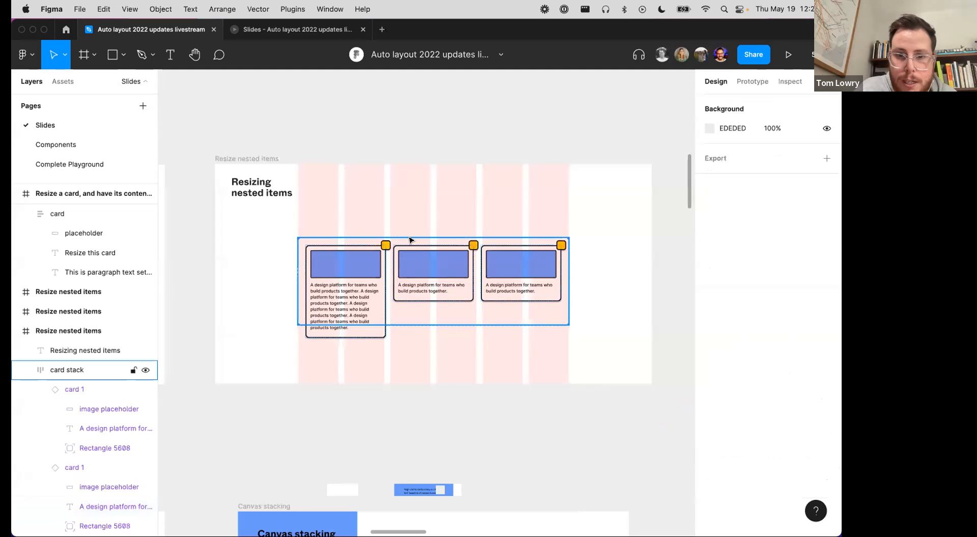
Step: Change the card stack's fill color to red FF0000
left_click(411, 238)
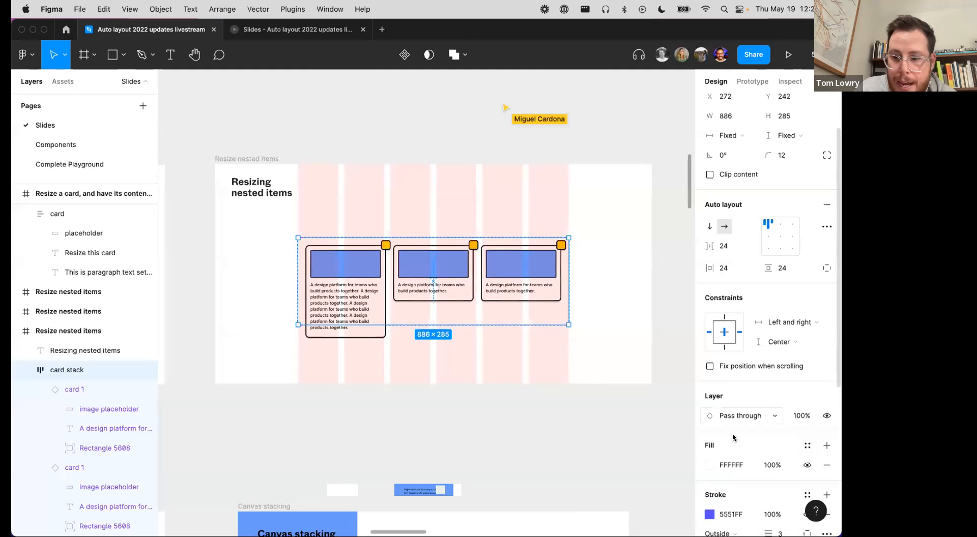
left_click(708, 465)
left_click_drag(671, 263, 693, 223)
left_click(683, 218)
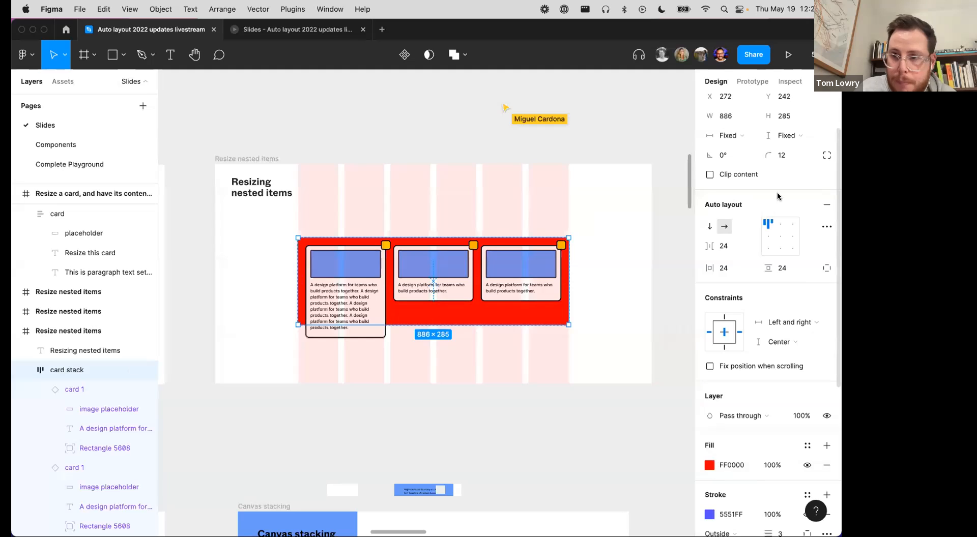
Step: Set the red card stack's vertical resizing to Hug contents
scroll(747, 175, "up", 1)
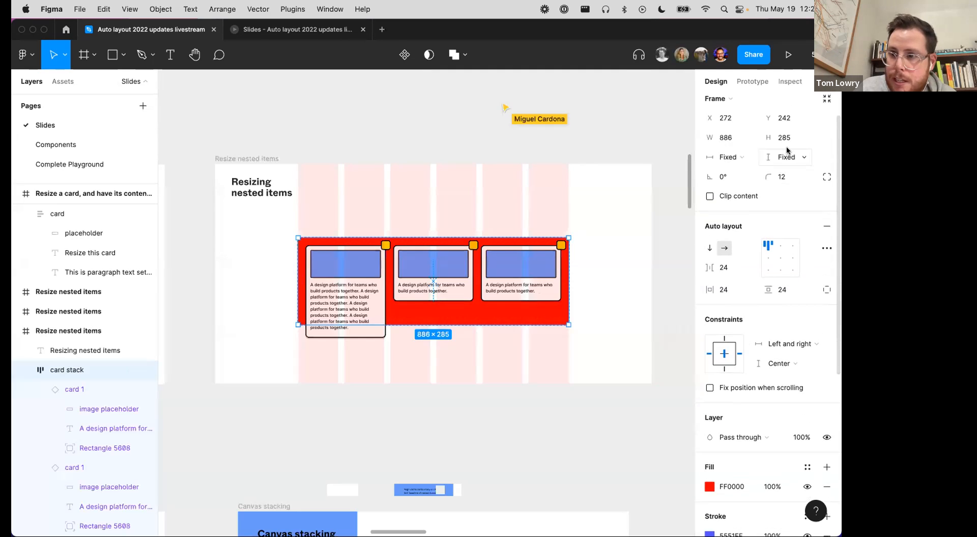
left_click(787, 157)
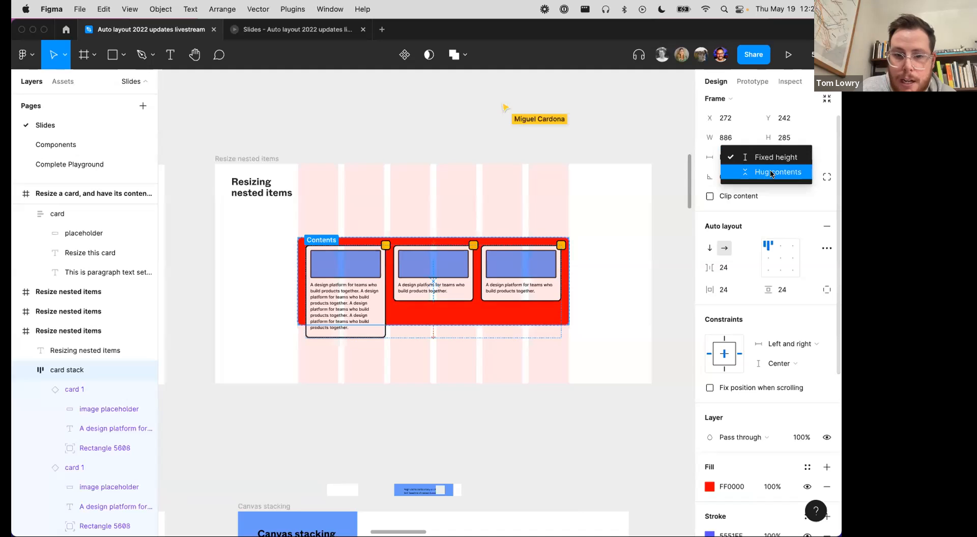
left_click(770, 173)
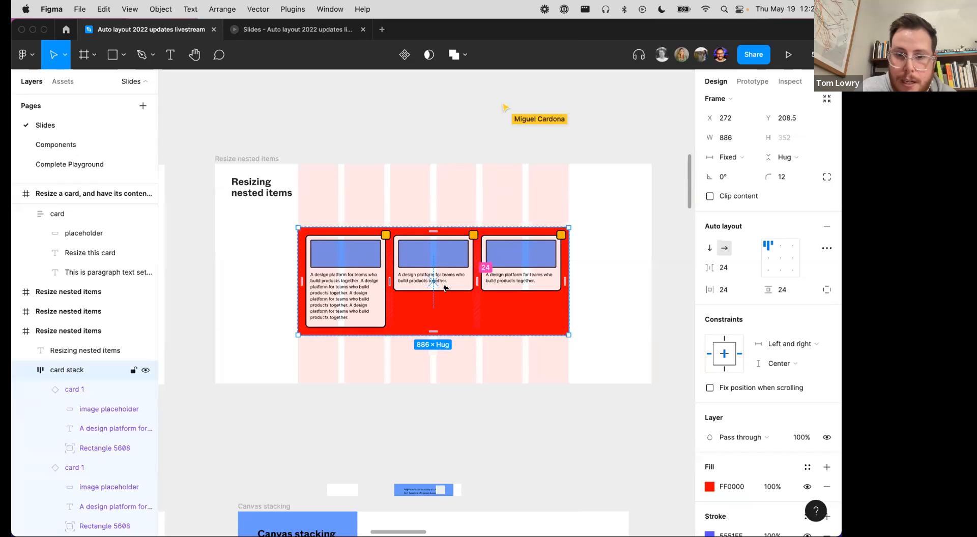
Step: Select the standalone list item on the Resizing shortcuts slide and resize it to 351 × 259
scroll(417, 287, "down", 3)
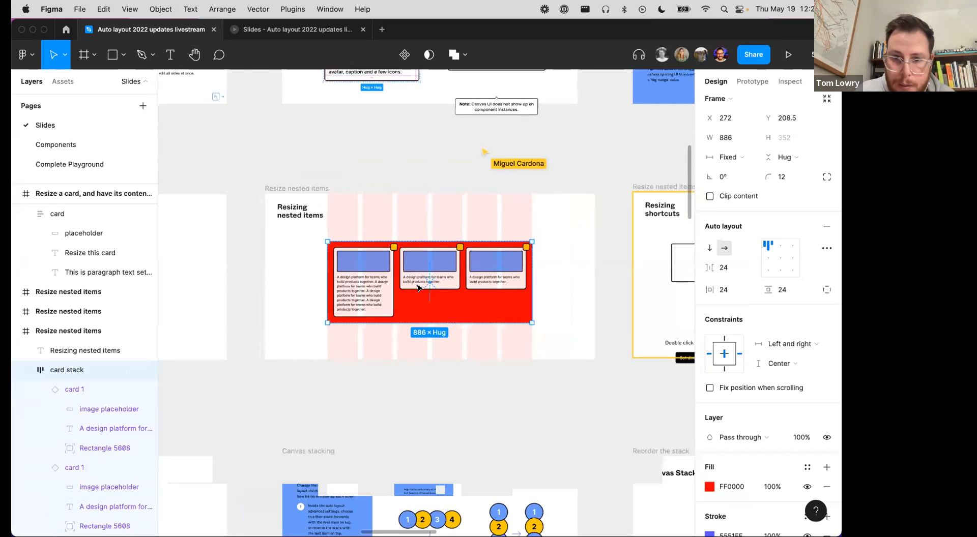
scroll(417, 288, "right", 10)
scroll(417, 288, "up", 3)
scroll(417, 288, "left", 2)
scroll(417, 287, "up", 1)
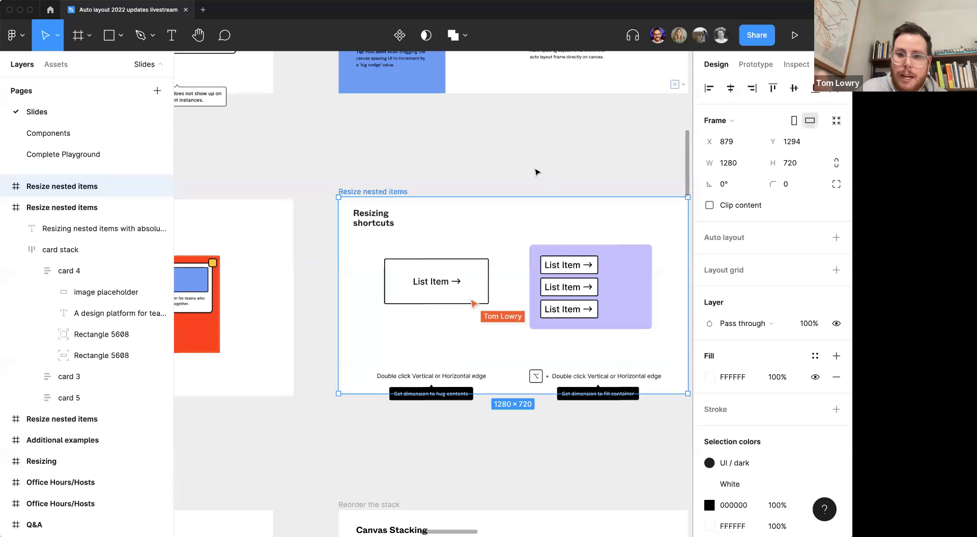
key("Escape")
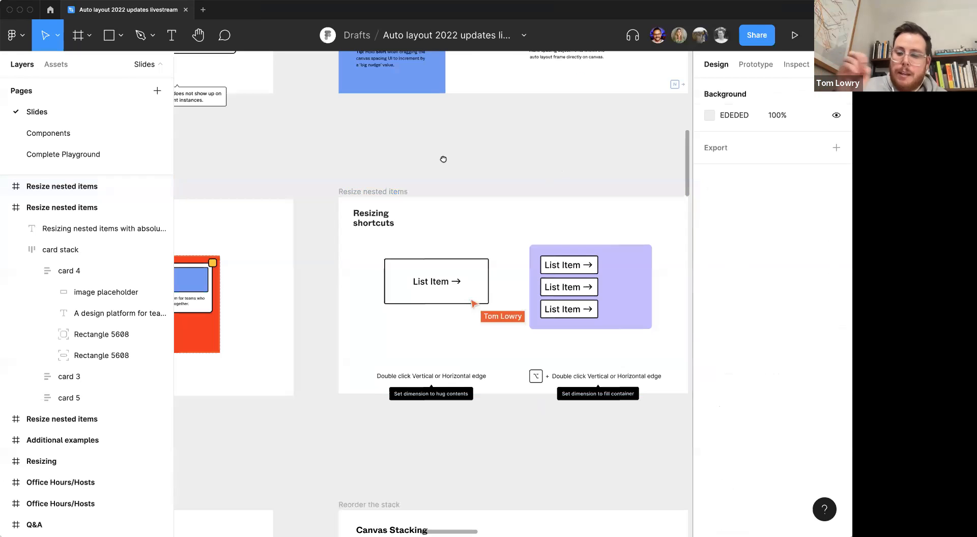
scroll(443, 159, "right", 5)
scroll(341, 196, "up", 5)
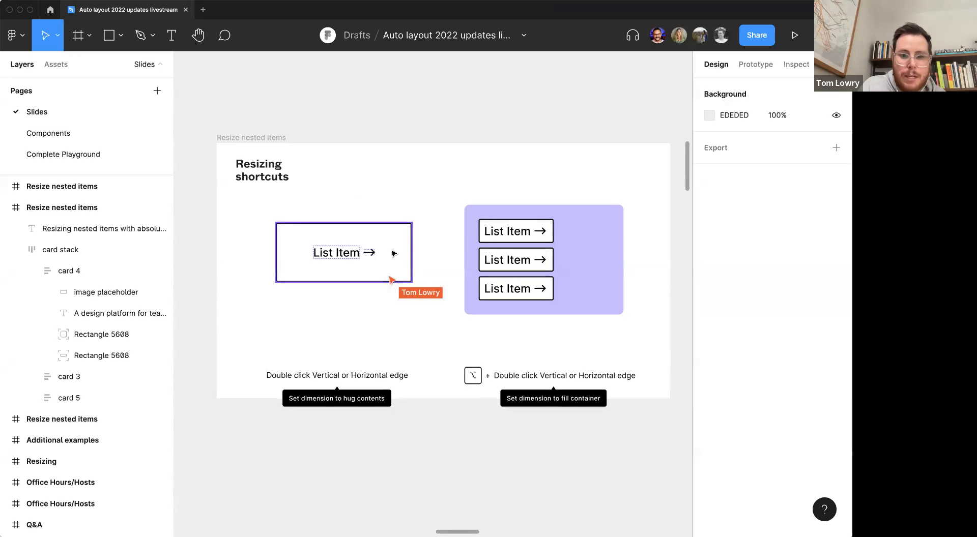
left_click(334, 279)
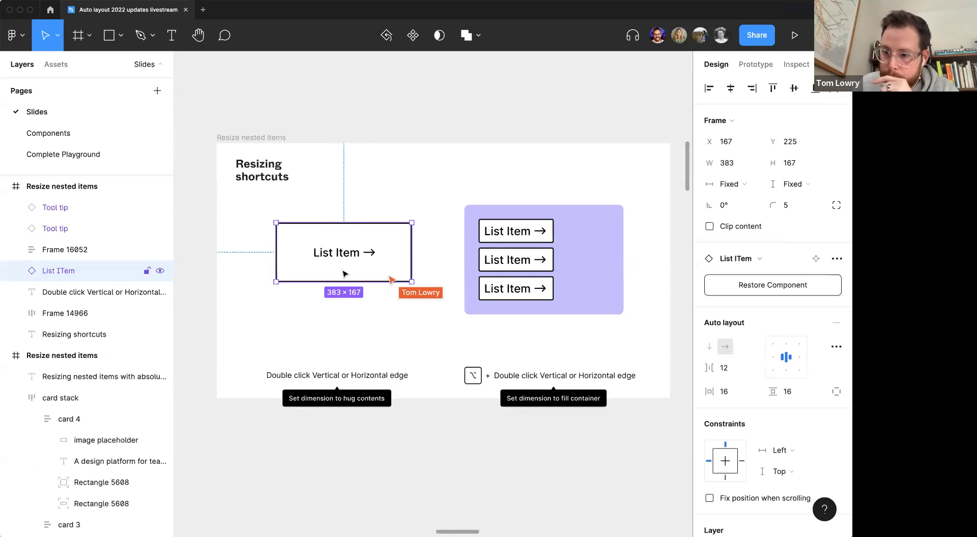
left_click_drag(356, 277, 335, 314)
mouse_move(408, 268)
left_mouse_down()
mouse_move(421, 269)
mouse_move(400, 268)
left_mouse_up()
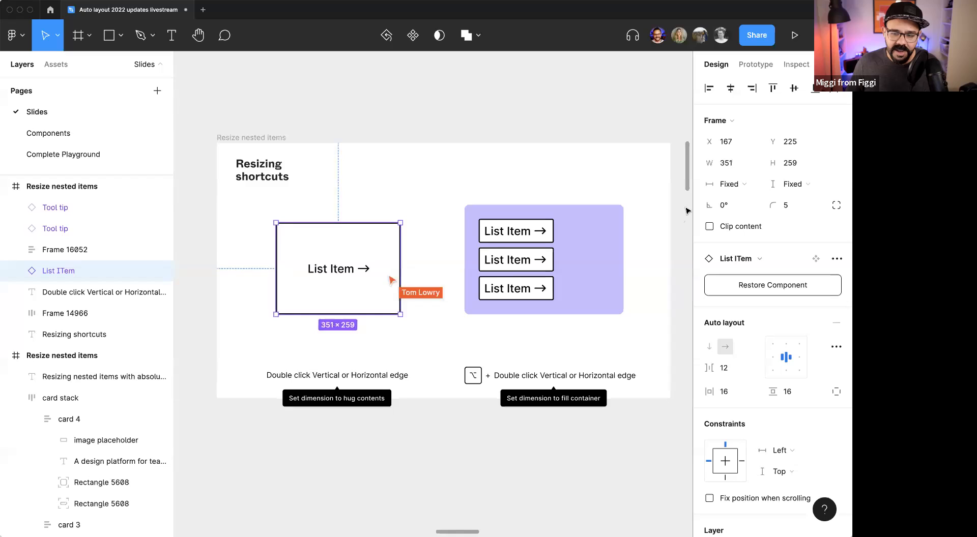
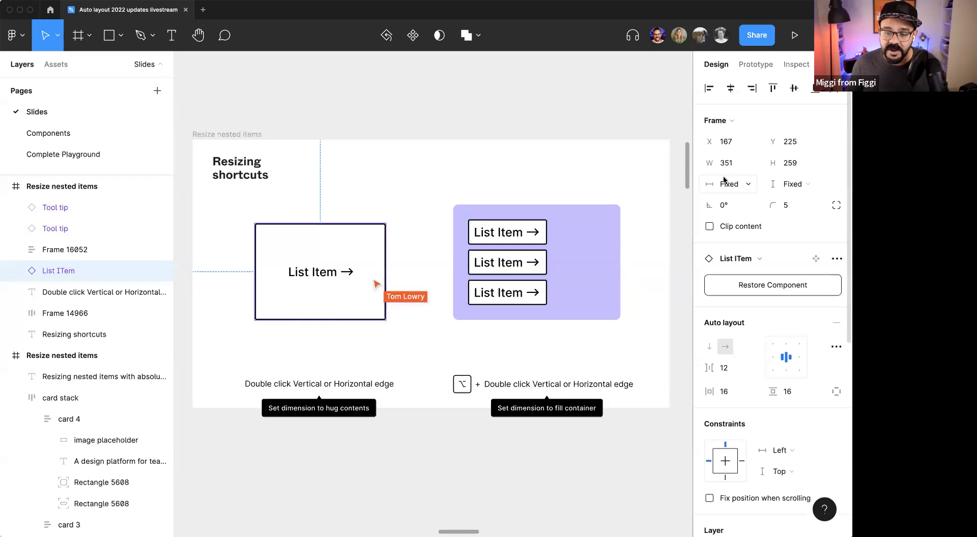
Step: Set the standalone list item's height and width to hug its contents using the on-canvas edge shortcut
double_click(366, 319)
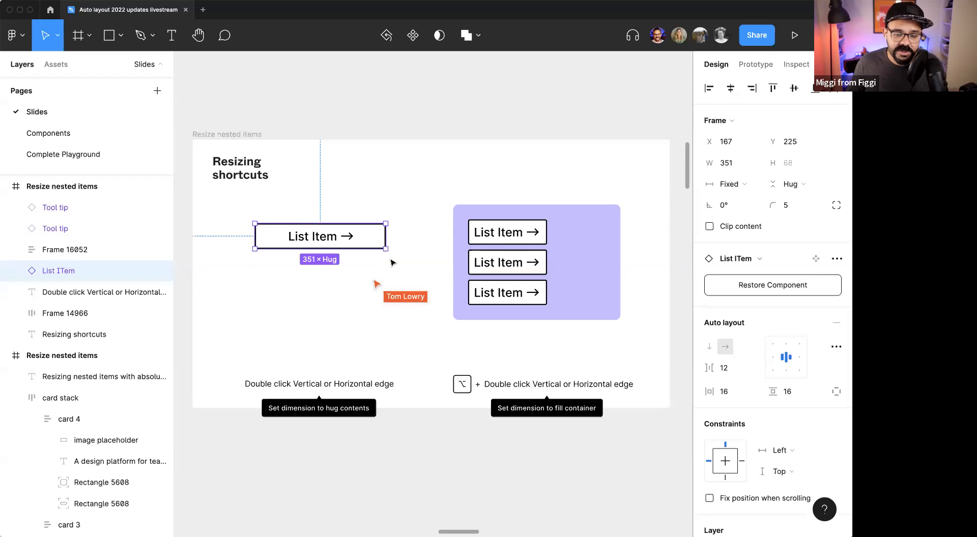
double_click(386, 239)
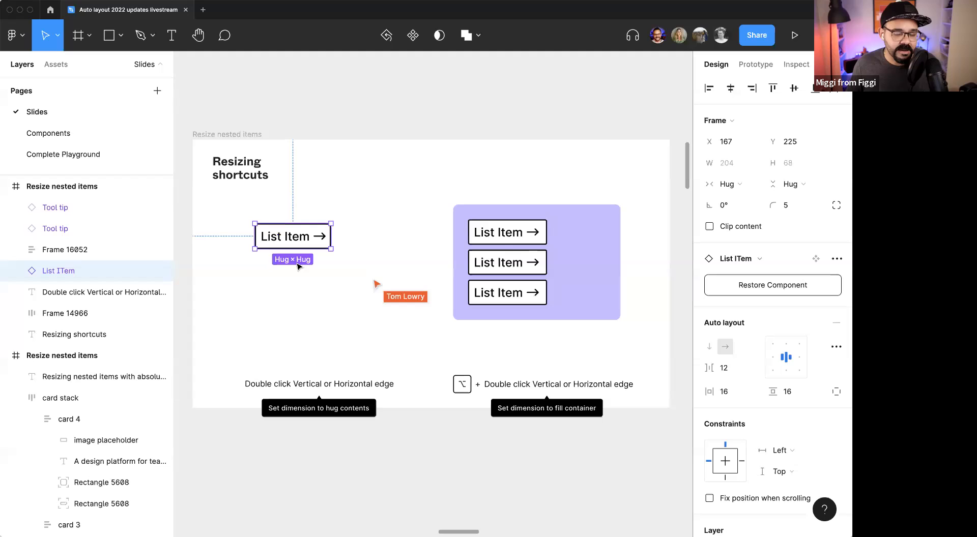
Step: Enlarge the standalone list item to 445 × 122, and set both dimensions back to Hug
left_click_drag(331, 238, 389, 269)
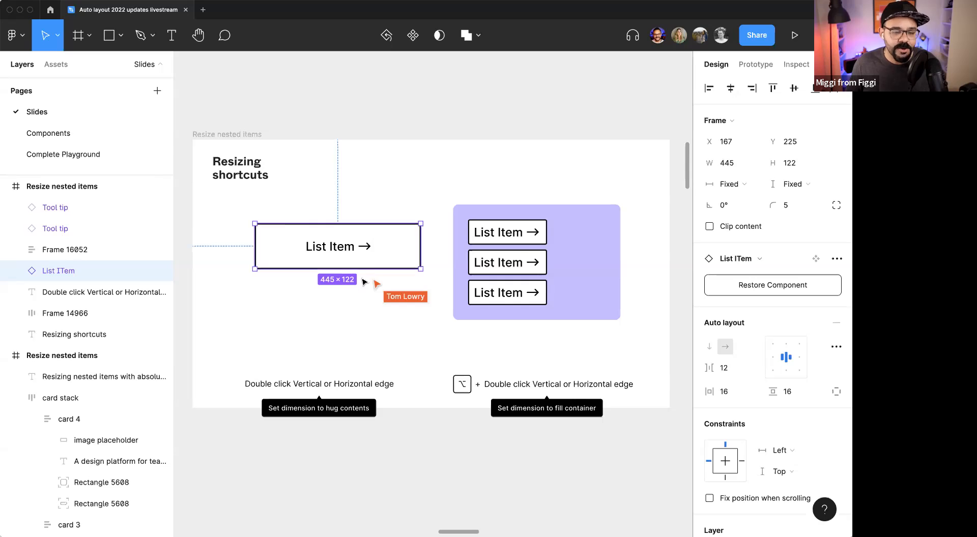
double_click(377, 271)
double_click(418, 238)
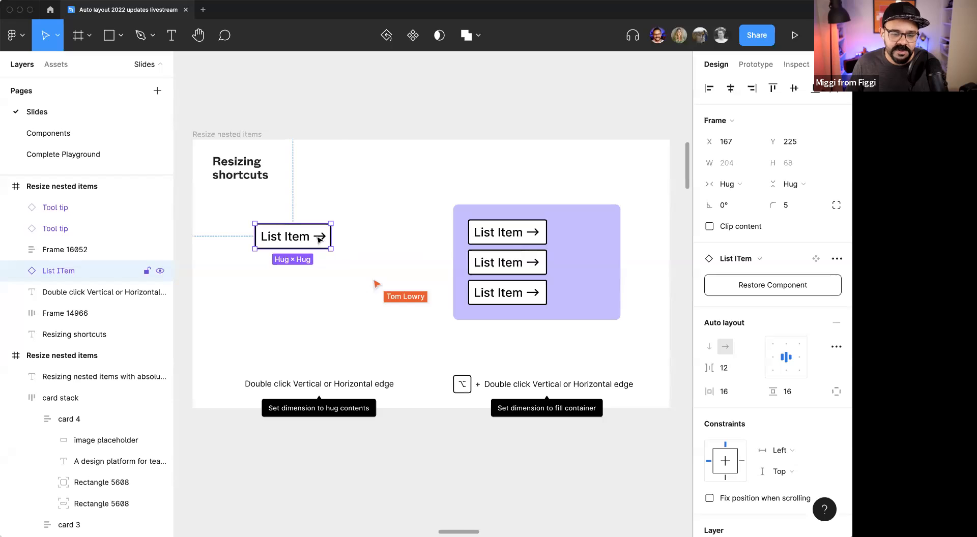
Step: Set all three list items in the purple frame to fill the container width, and select the middle one
scroll(318, 239, "up", 5)
scroll(360, 252, "down", 4)
left_click_drag(501, 265, 374, 252)
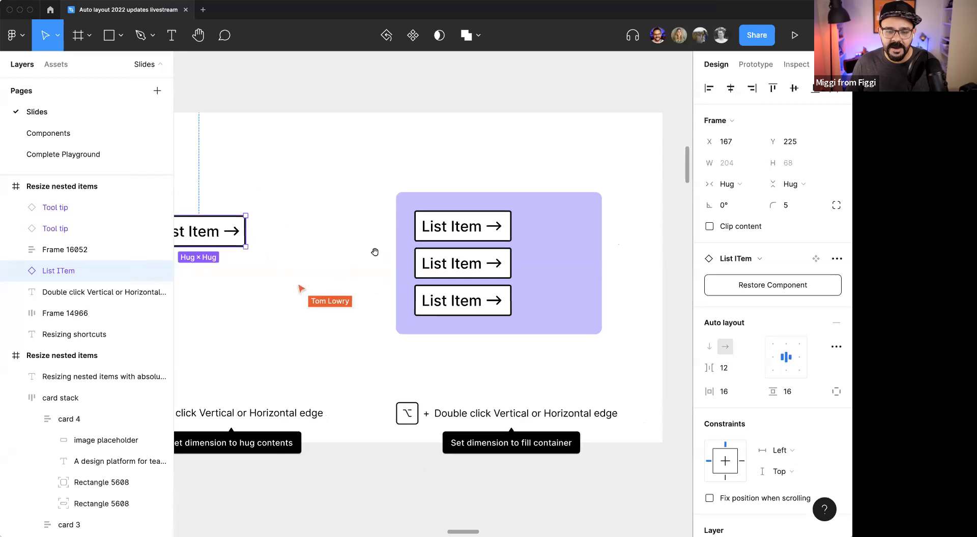
left_click(449, 230)
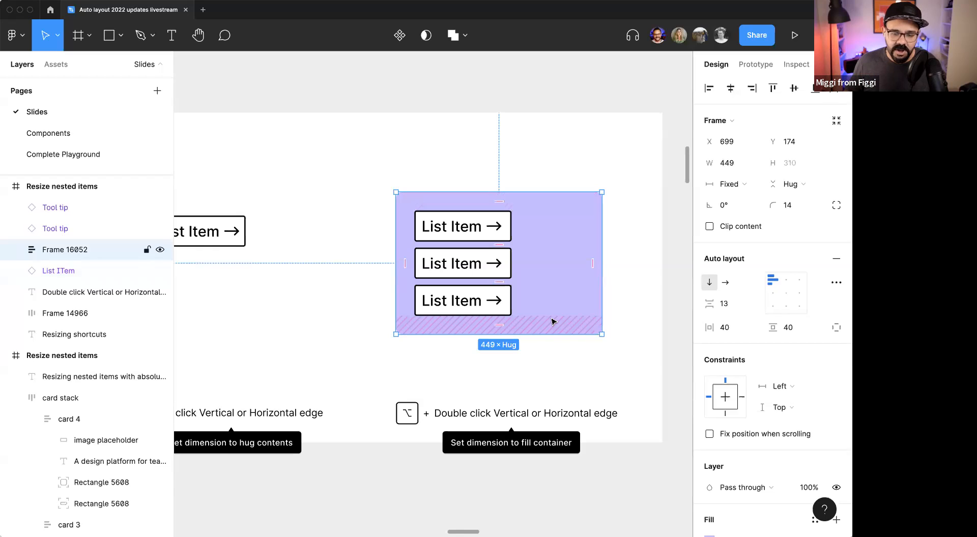
left_click(476, 304)
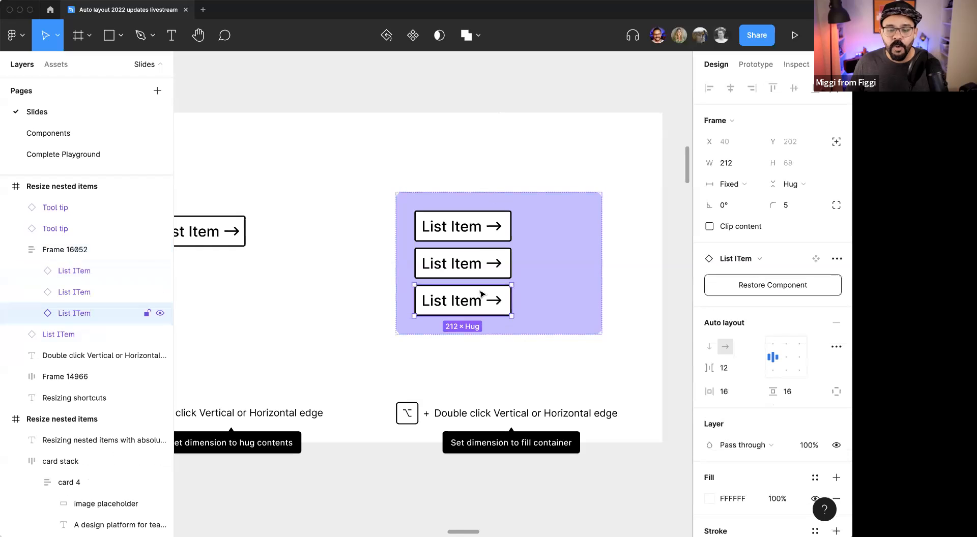
double_click(512, 301, "alt")
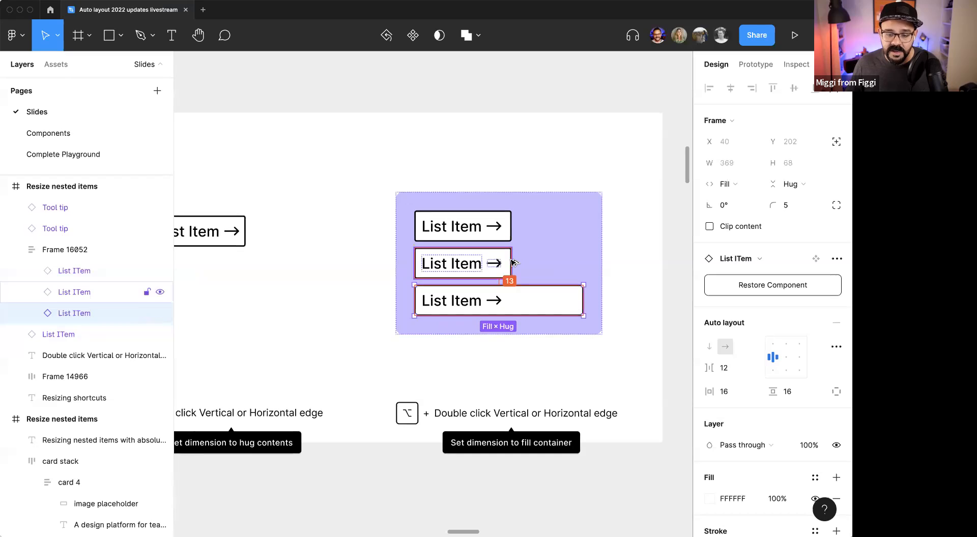
double_click(511, 263, "alt")
double_click(512, 234, "alt")
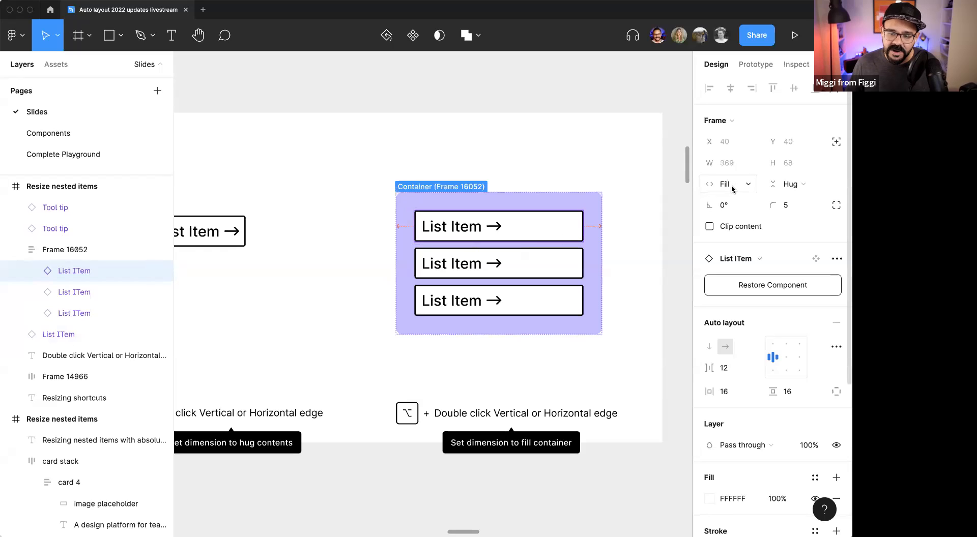
left_click(542, 263)
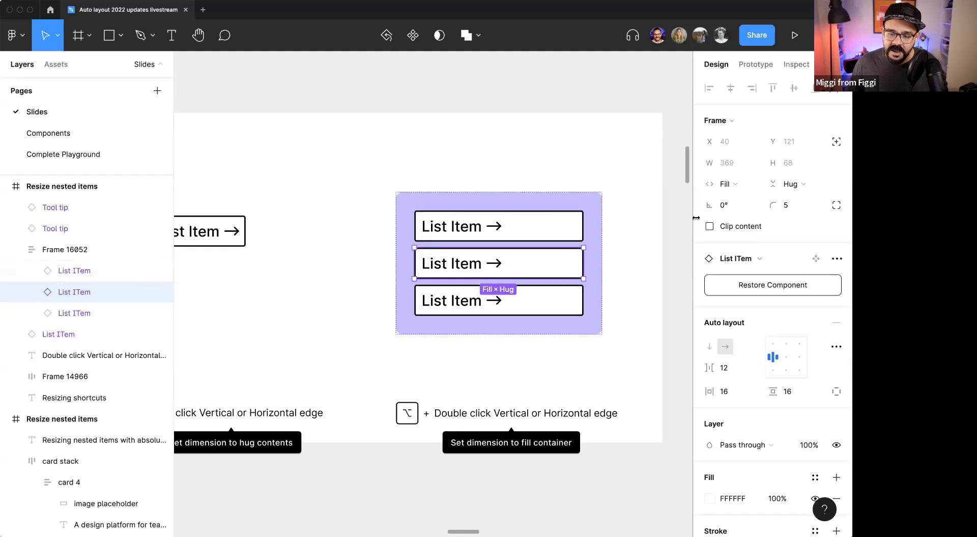
Step: Set the width of all three list items and of the surrounding purple frame to hug their contents
double_click(584, 263)
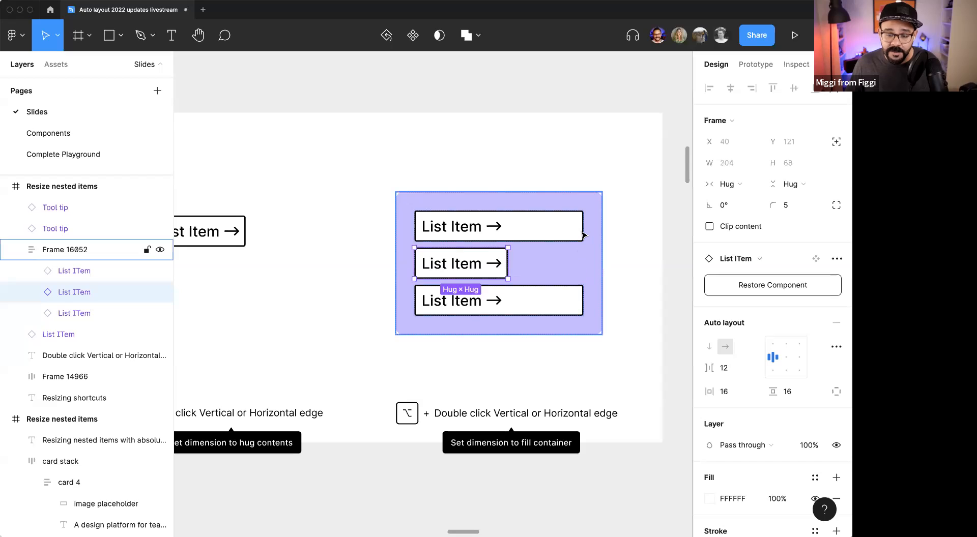
double_click(584, 226)
double_click(583, 300)
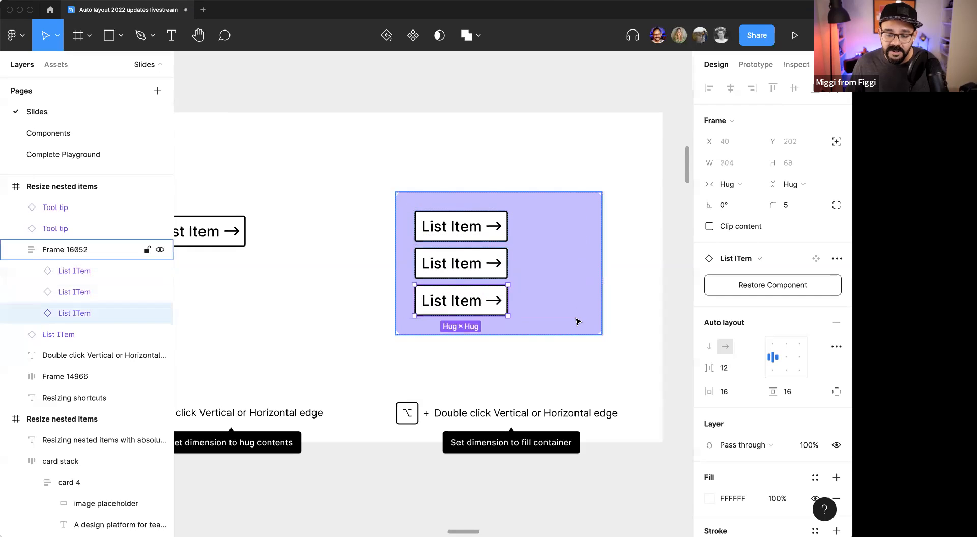
left_click(591, 273)
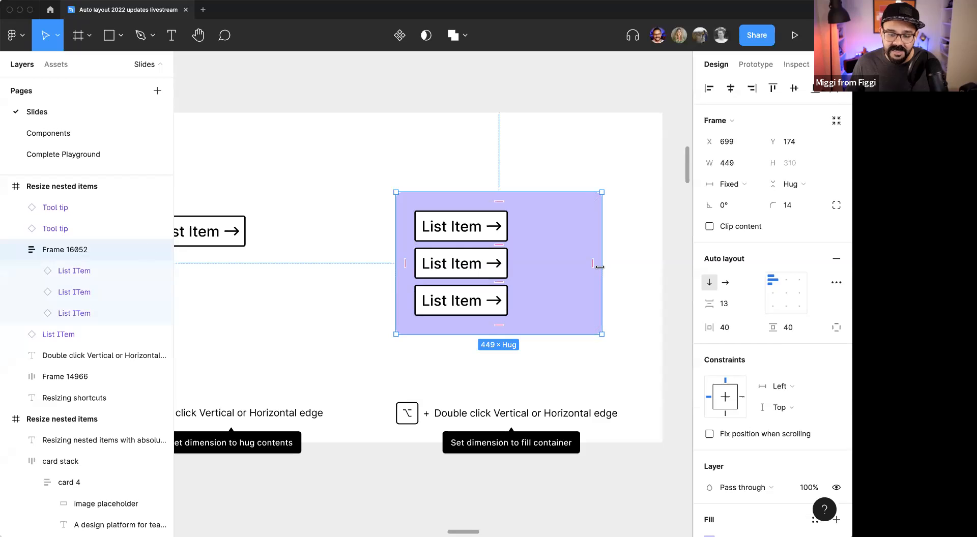
double_click(599, 266)
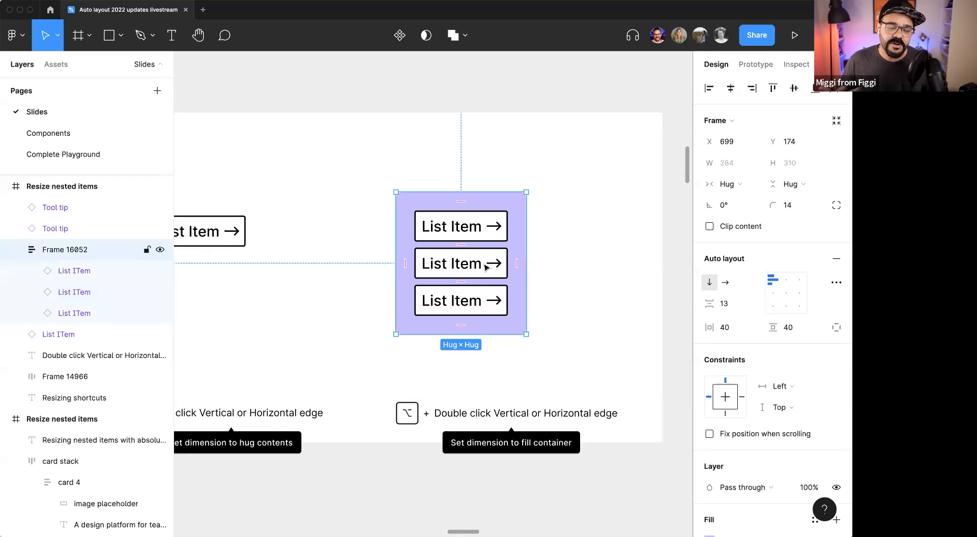
Step: Go to the "Alignment and spacing mode" slide and select the dashed frame holding Item one, two and three
left_click_drag(309, 365, 367, 356)
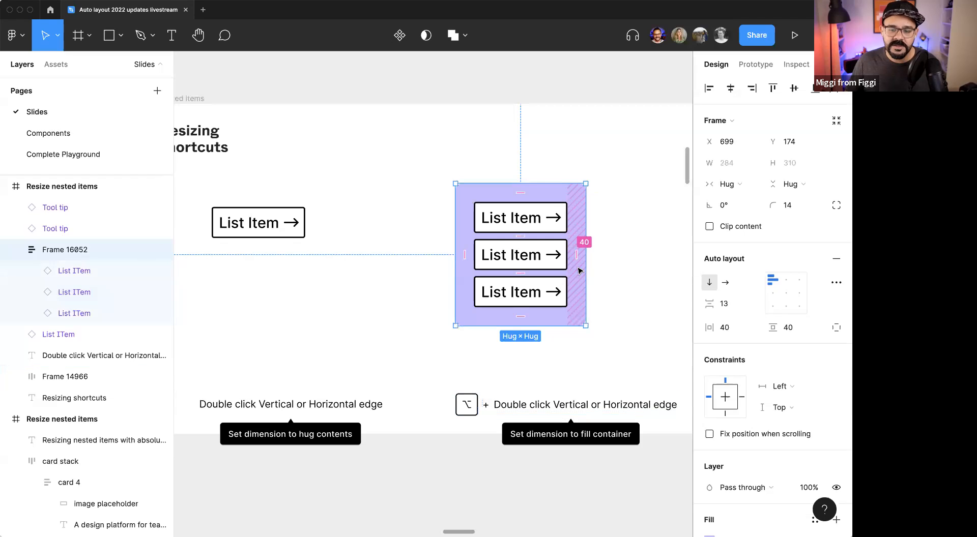
scroll(589, 278, "down", 3)
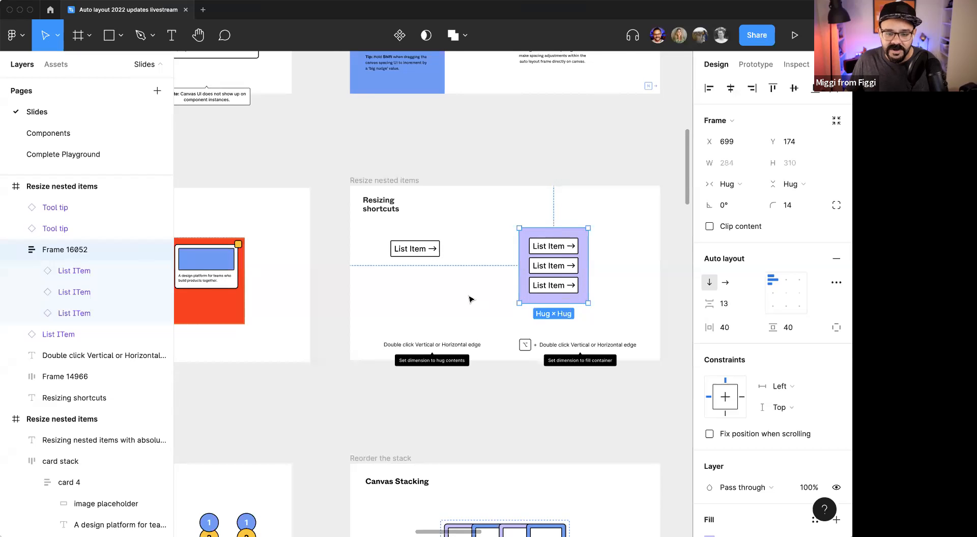
scroll(470, 296, "down", 2)
left_click(439, 218)
key("n")
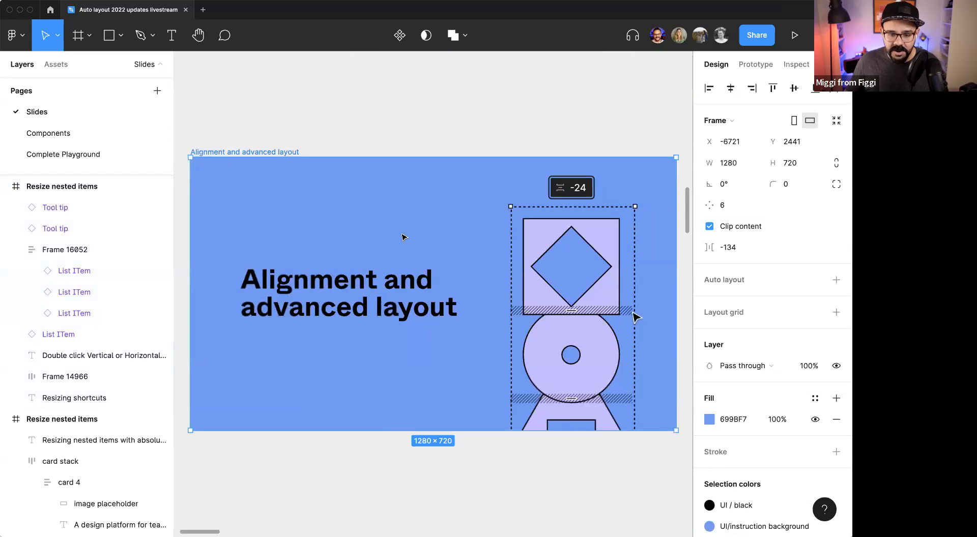
key("n")
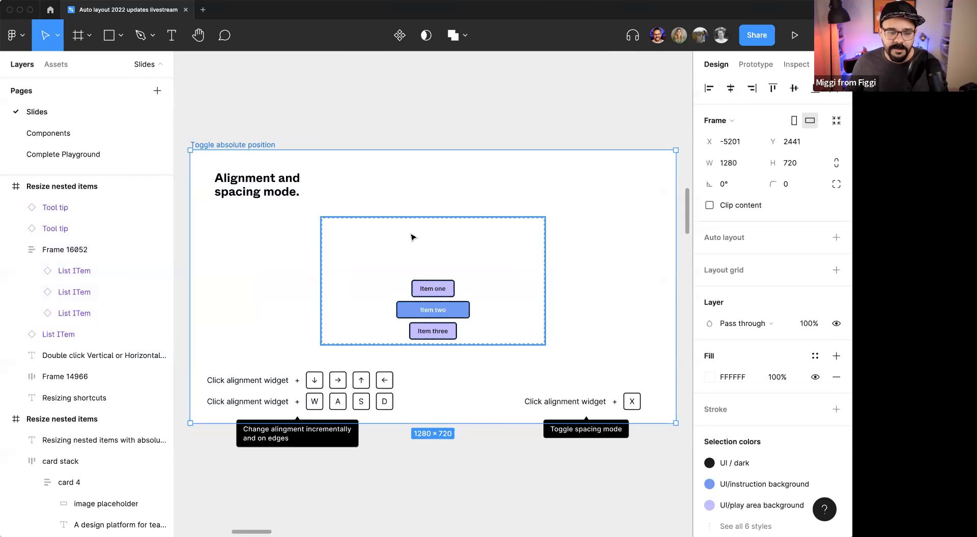
left_click(434, 120)
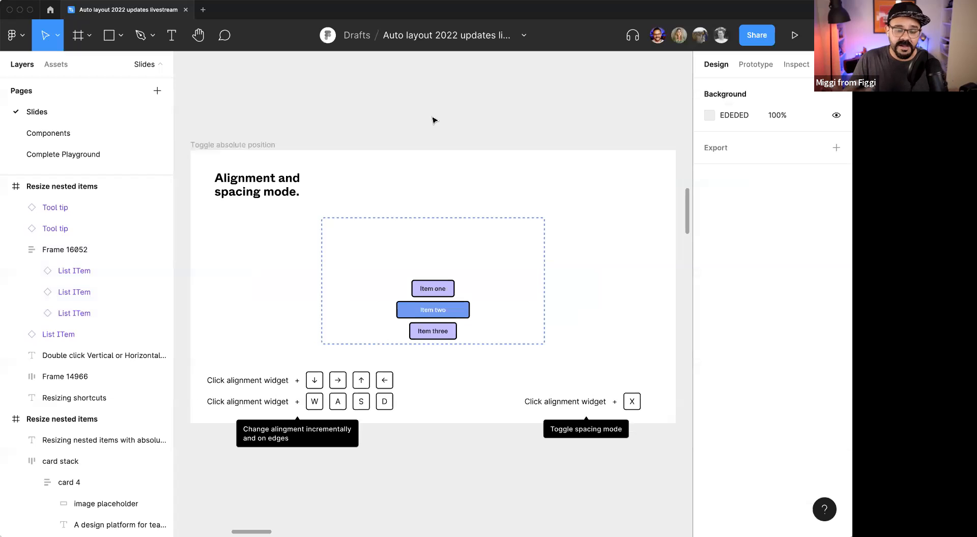
left_click(427, 290)
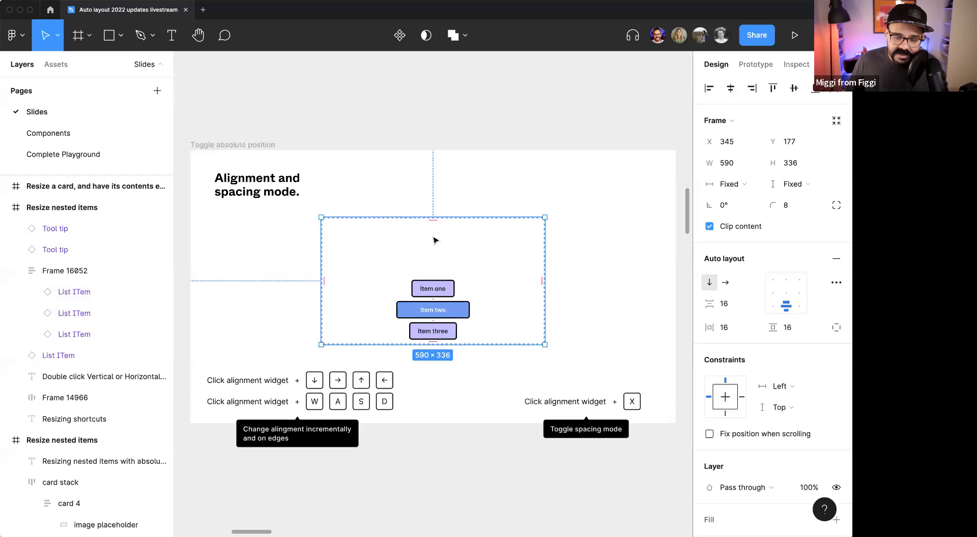
Step: Try the alignment positions around the frame one by one for the three items, finishing at the centre
scroll(423, 365, "up", 2)
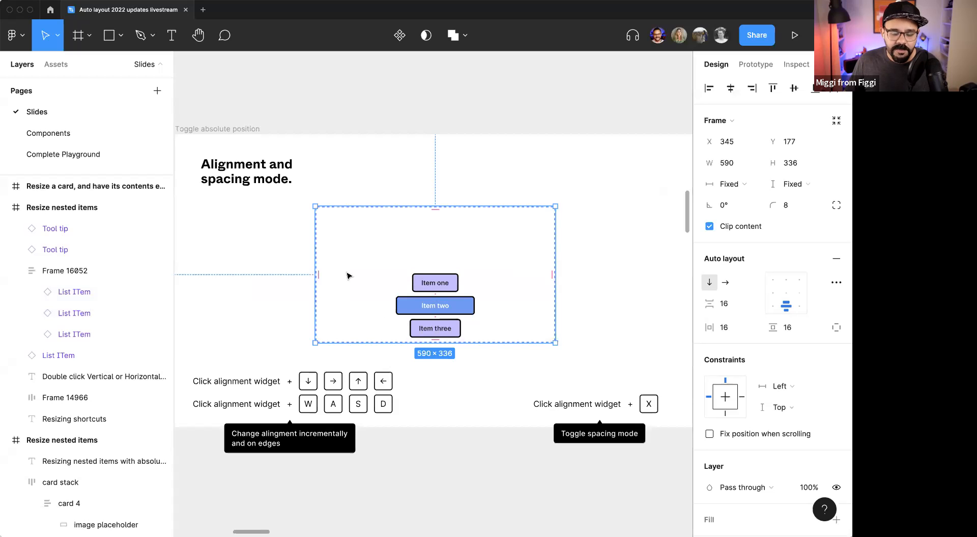
left_click(771, 307)
left_click(771, 293)
left_click(771, 279)
left_click(799, 279)
left_click(799, 293)
left_click(792, 307)
left_click(786, 307)
left_click(786, 294)
left_click(785, 307)
left_click(771, 304)
left_click(771, 293)
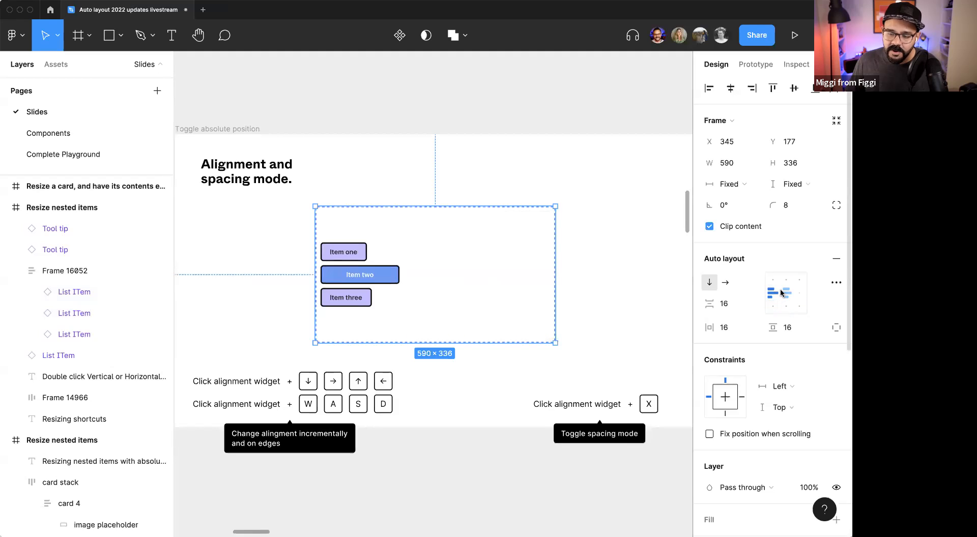
left_click(783, 293)
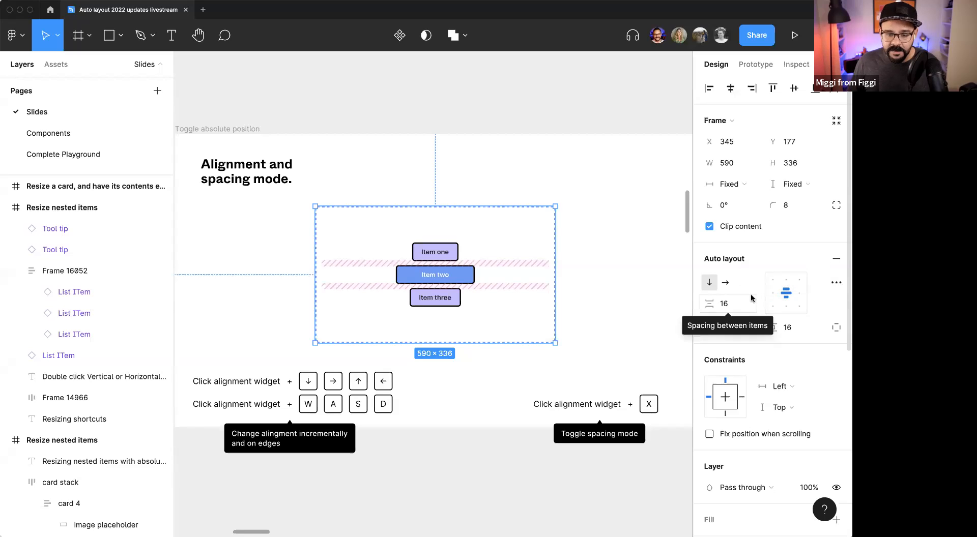
Step: Move the items' alignment incrementally around the frame's edges with the alignment widget's directional shortcuts, finishing at bottom centre
key("Up")
key("Left")
key("Down")
key("Down")
key("Right")
key("Right")
key("Up")
key("Up")
key("Left")
key("Left")
key("Down")
key("Down")
key("Right")
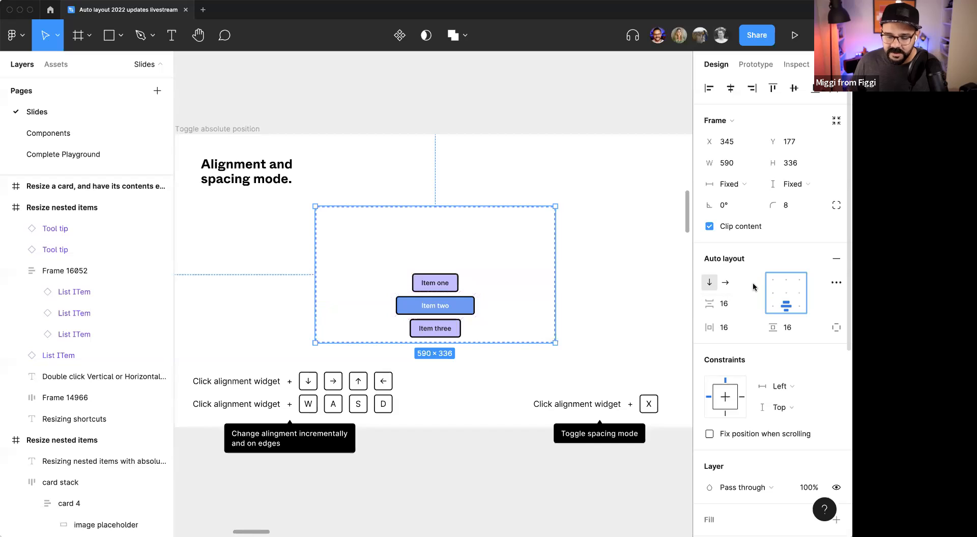
key("Right")
key("Up")
key("Up")
key("Left")
key("Left")
key("Down")
key("Down")
key("Right")
key("Right")
key("Up")
key("Up")
key("Left")
key("Left")
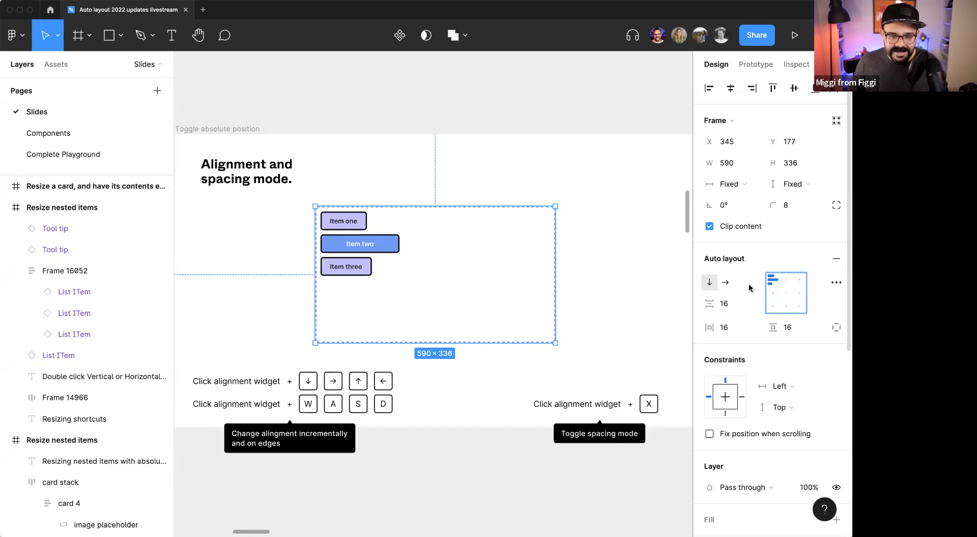
key("Down")
key("Down")
key("Right")
key("Right")
key("Up")
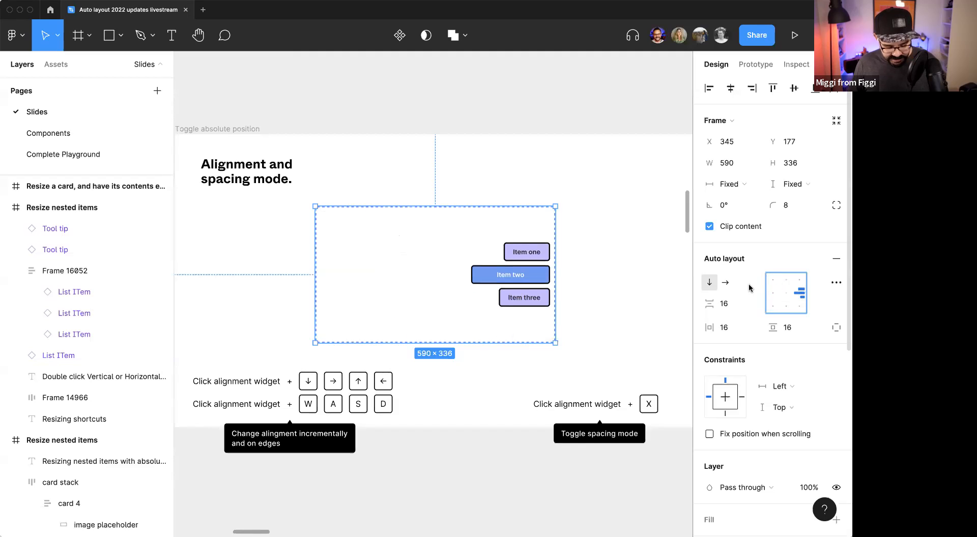
key("Up")
key("Left")
key("Left")
key("Down")
key("Down")
key("Right")
key("Right")
key("Up")
key("Up")
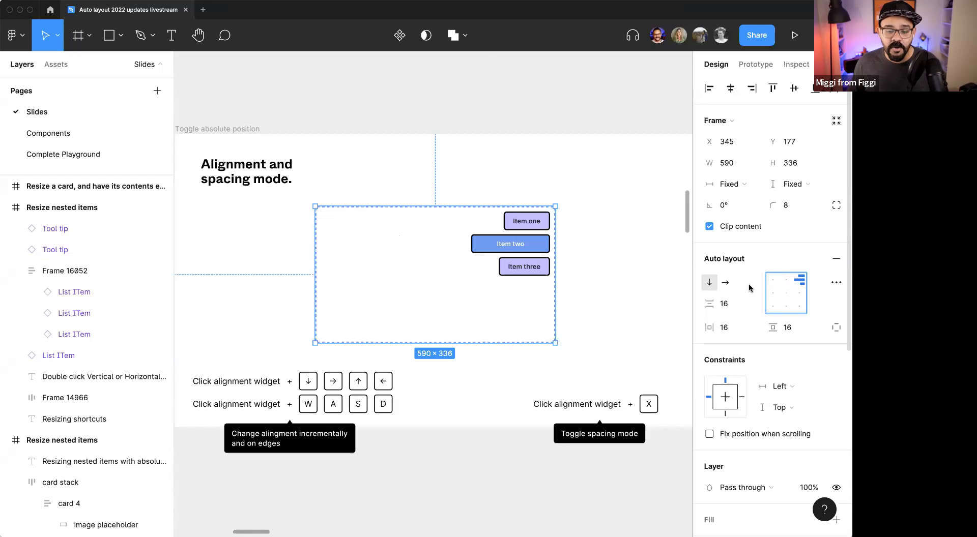
key("Left")
key("Left")
key("Right")
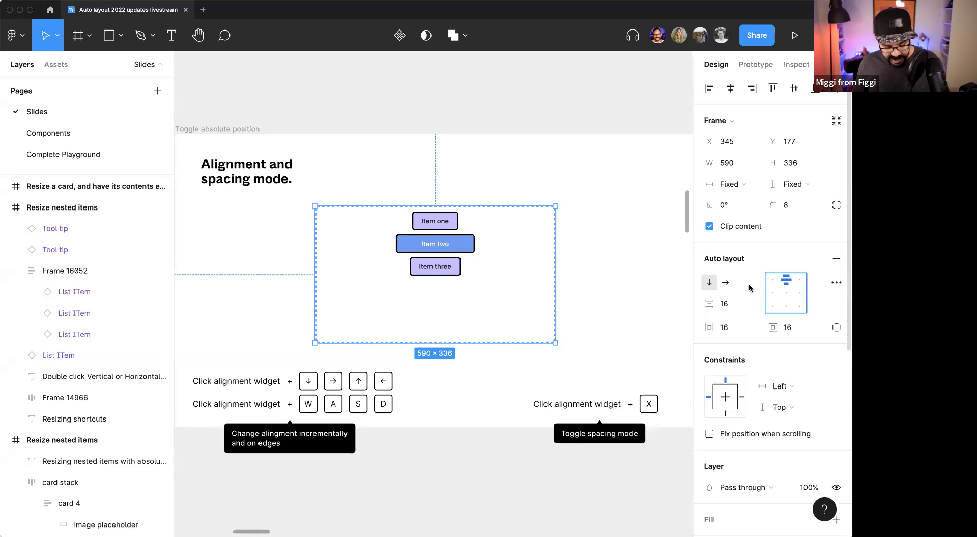
key("Down")
key("Down")
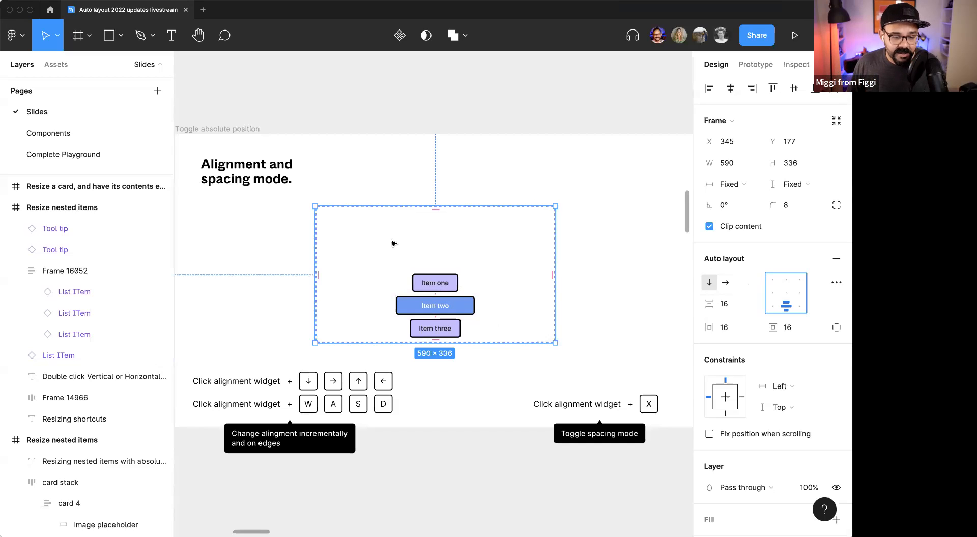
Step: Reselect the alignment example frame, align its items to the middle left, and shift them step by step to the centre
left_click(371, 217)
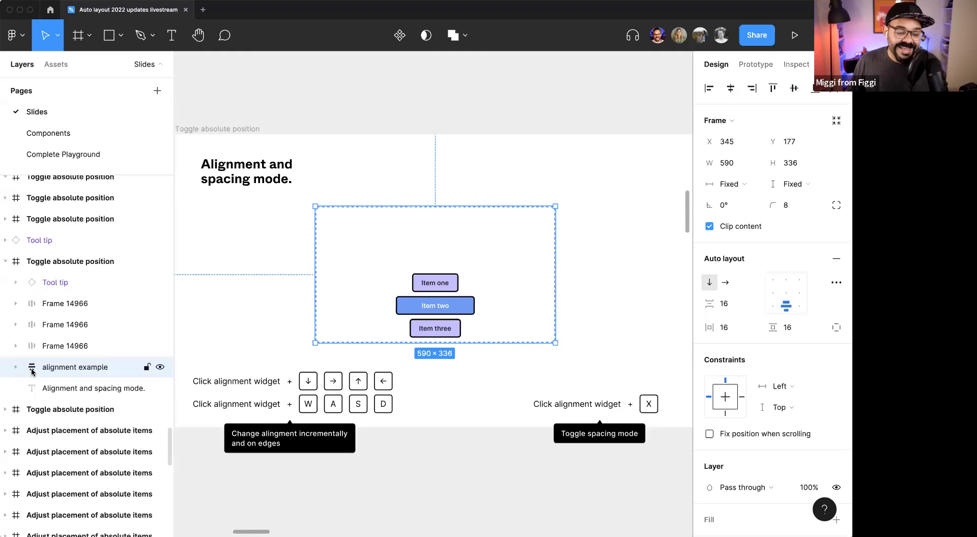
left_click_drag(426, 299, 426, 299)
left_click(773, 293)
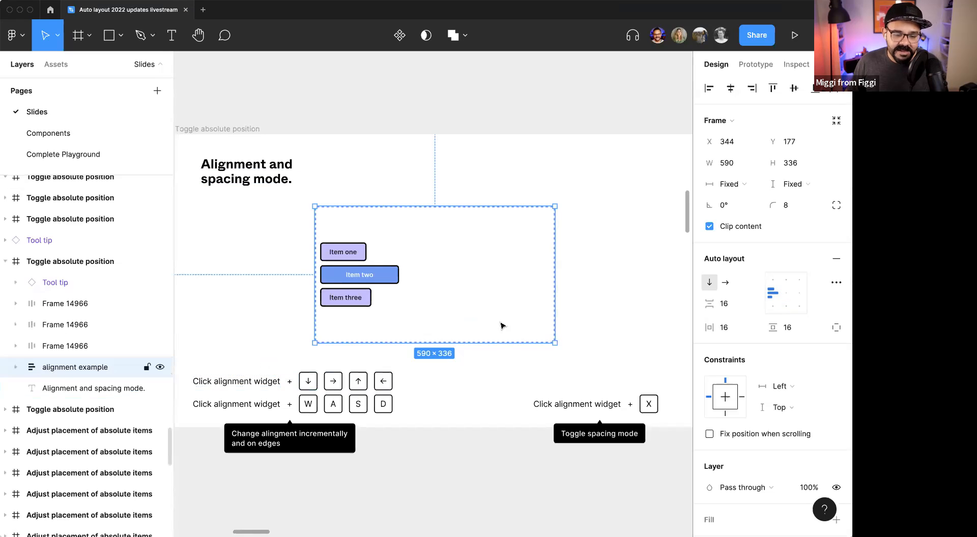
key("Right")
key("Right")
key("Left")
key("Down")
key("Up")
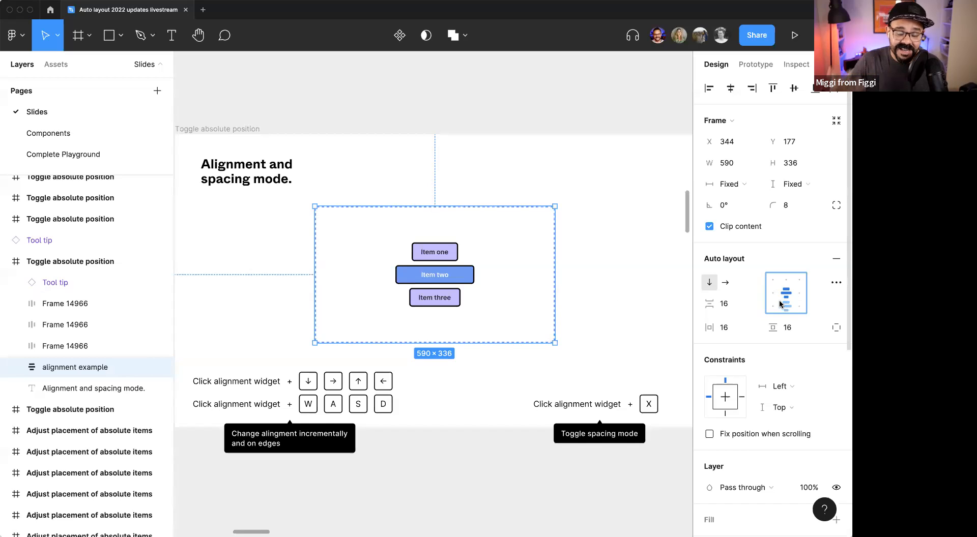
Step: Toggle the frame's spacing mode to Auto using the alignment widget shortcut, and align the spread items to the left
key("x")
key("Left")
key("Right")
key("Right")
key("Left")
key("Left")
key("x")
key("x")
key("x")
key("x")
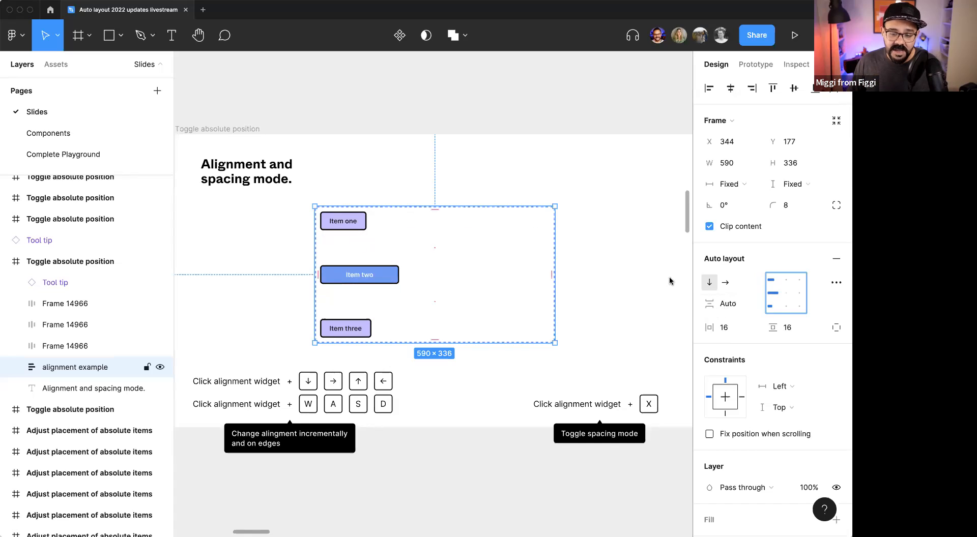
Step: Enter Auto as the spacing between the items of the alignment example frame
left_click(732, 307)
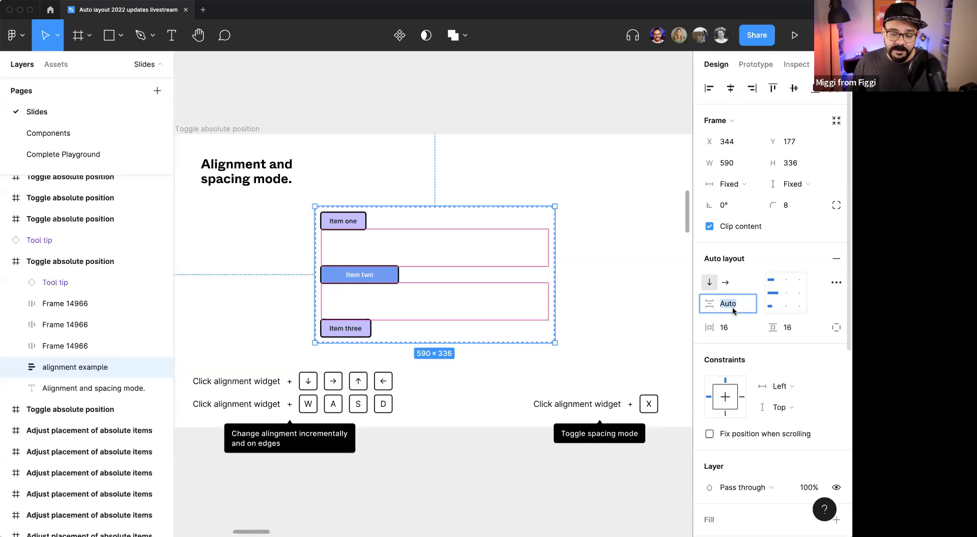
type("a")
key("Return")
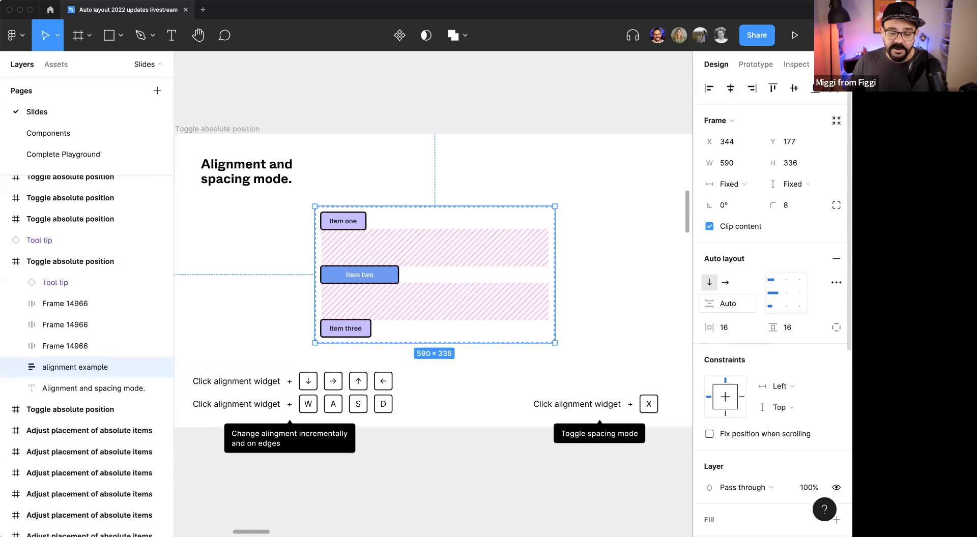
Step: Centre the items in the alignment example frame and toggle its spacing mode back to packed with 16 spacing
left_click(785, 299)
key("x")
key("x")
key("x")
key("x")
key("x")
key("x")
key("x")
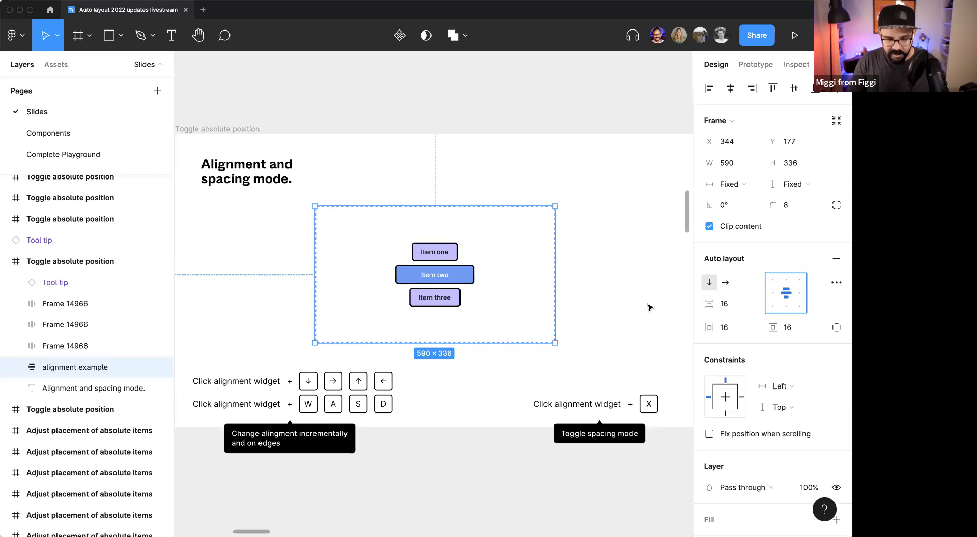
Step: View the text baseline alignment explanation slide and go to the practice slide that follows it
left_click(244, 128)
key("n")
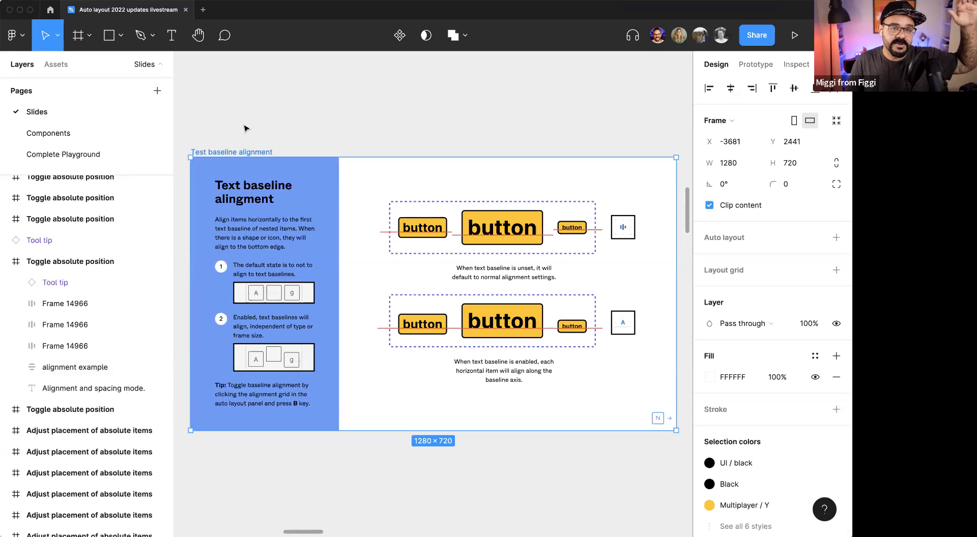
key("n")
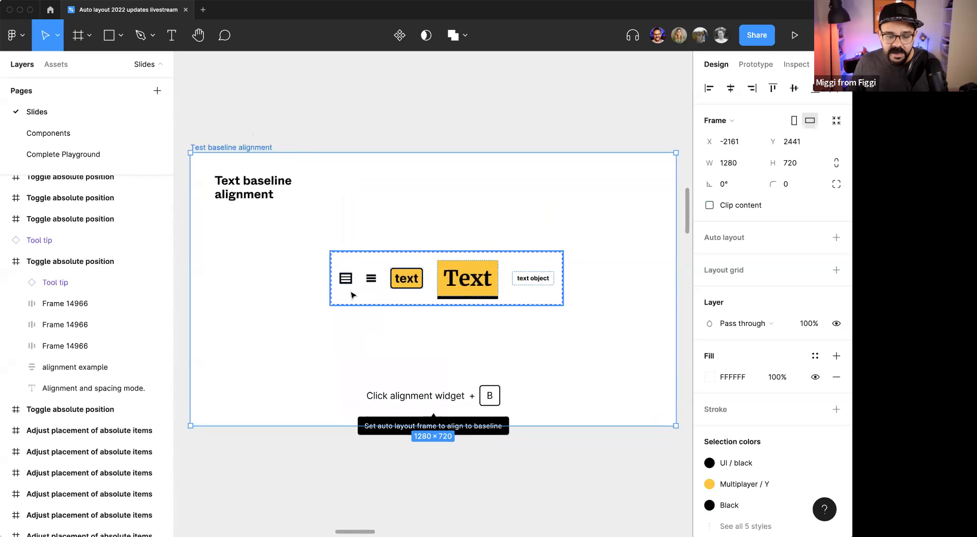
key("n")
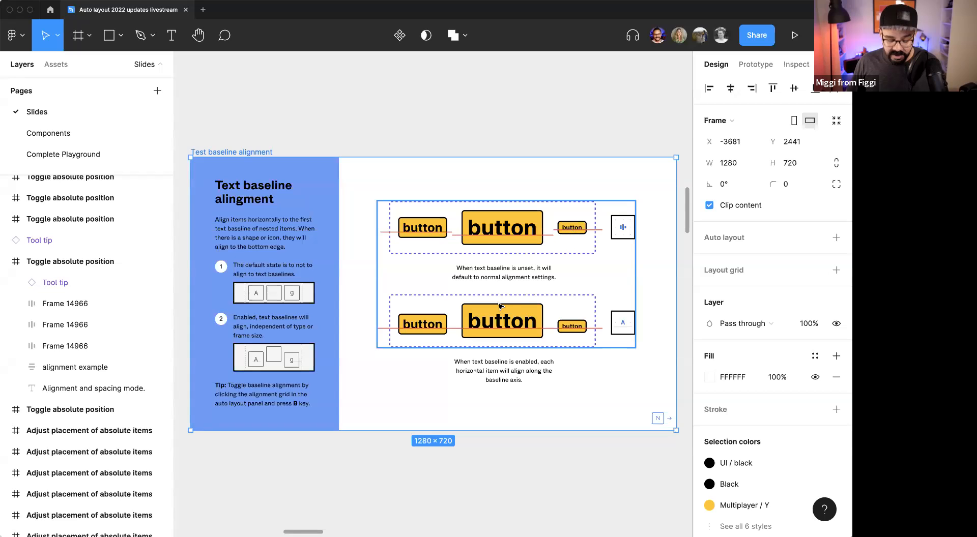
key("n")
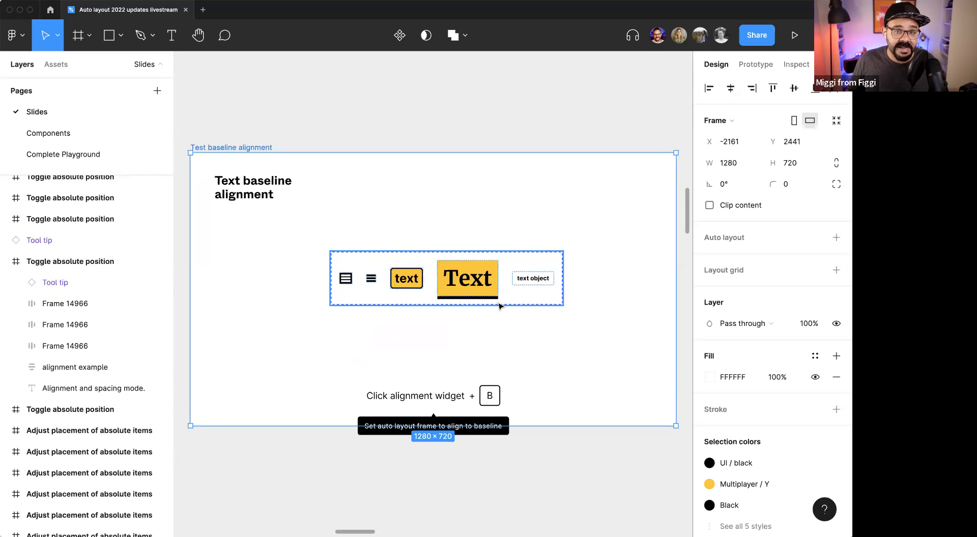
Step: Select the example frame and preview the spacing mode and text baseline alignment options in its advanced layout settings
left_click(402, 304)
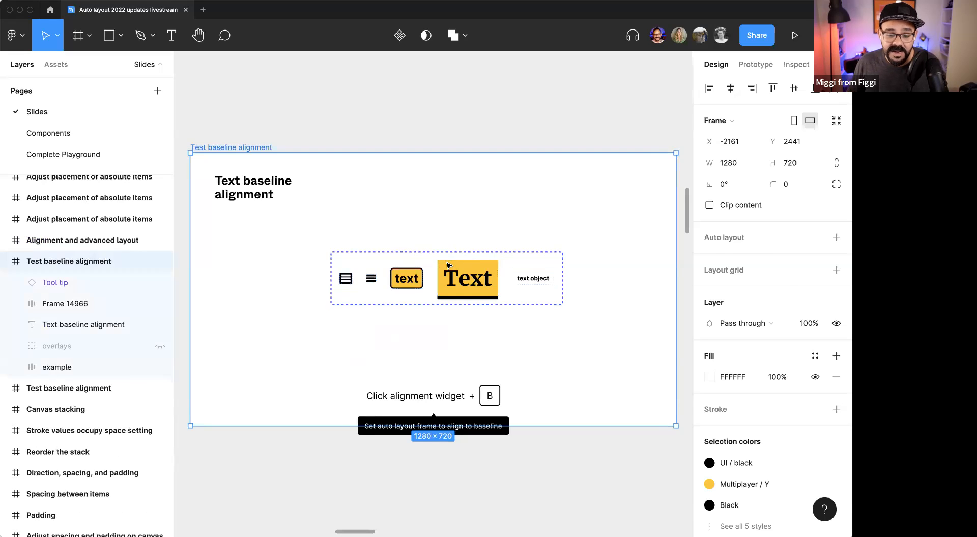
scroll(402, 304, "up", 5)
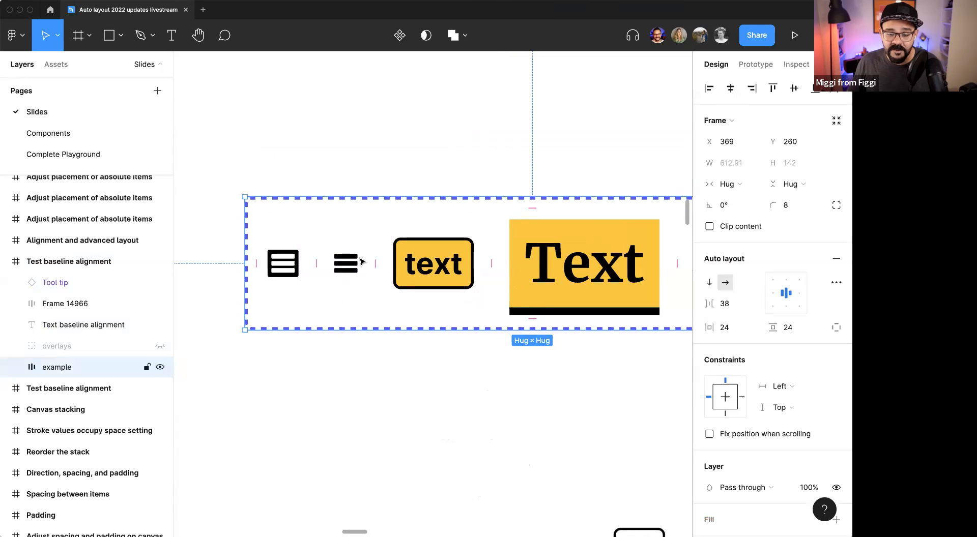
key("shift+2")
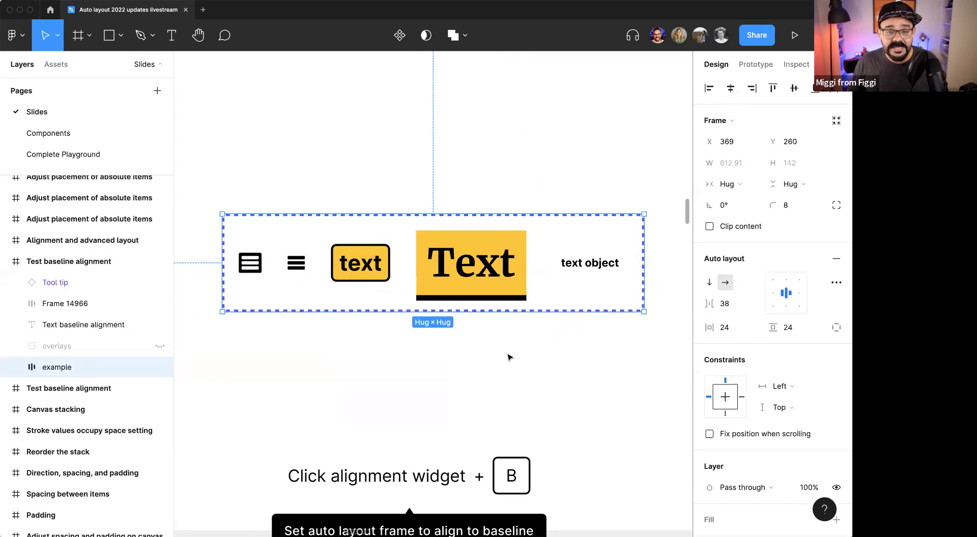
left_click(833, 284)
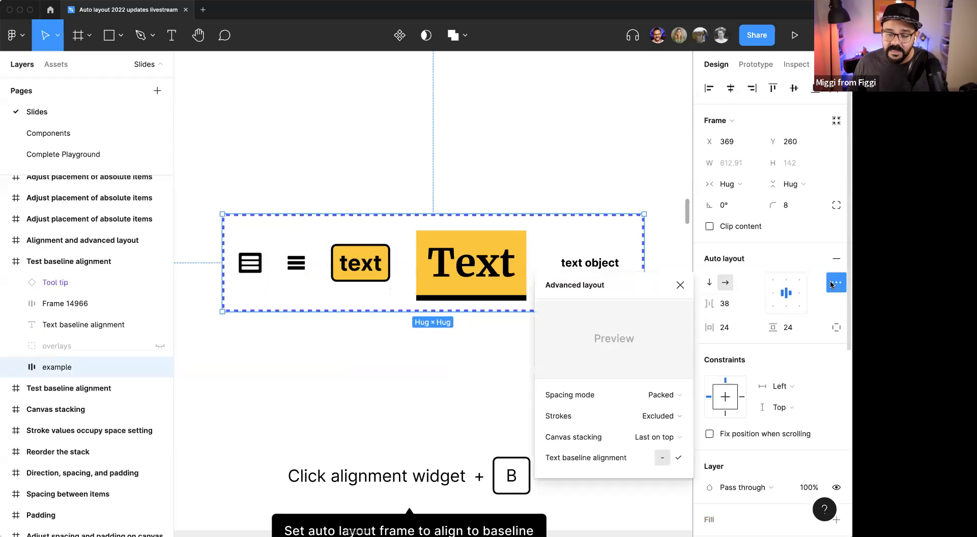
mouse_move(599, 397)
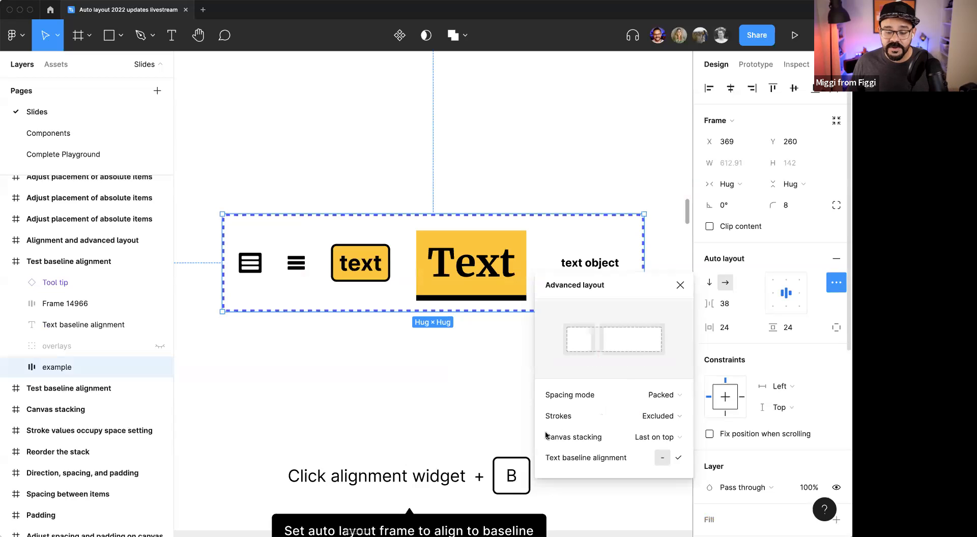
mouse_move(578, 459)
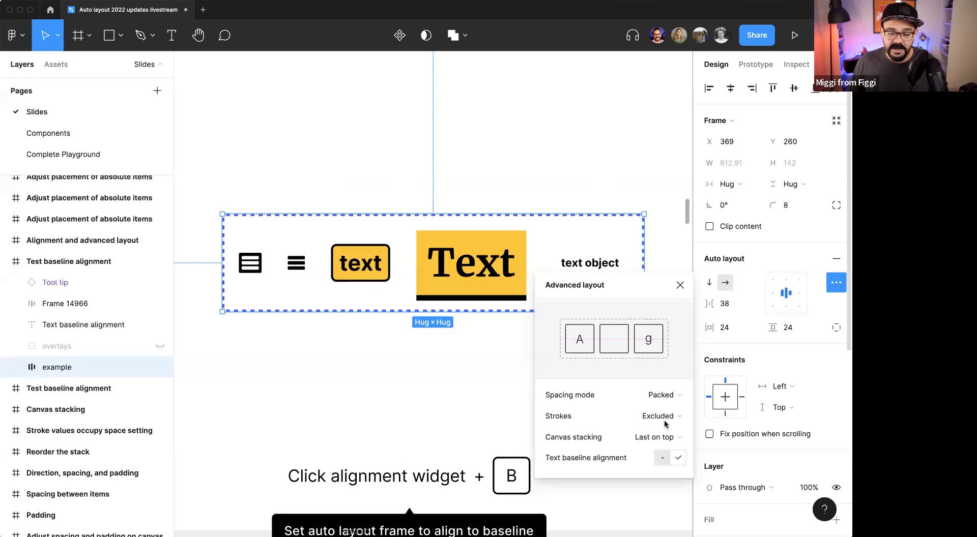
left_click(680, 285)
Step: Align the example frame's items to the top left and then top centre, and toggle on text baseline alignment
left_click(601, 336)
left_click(433, 258)
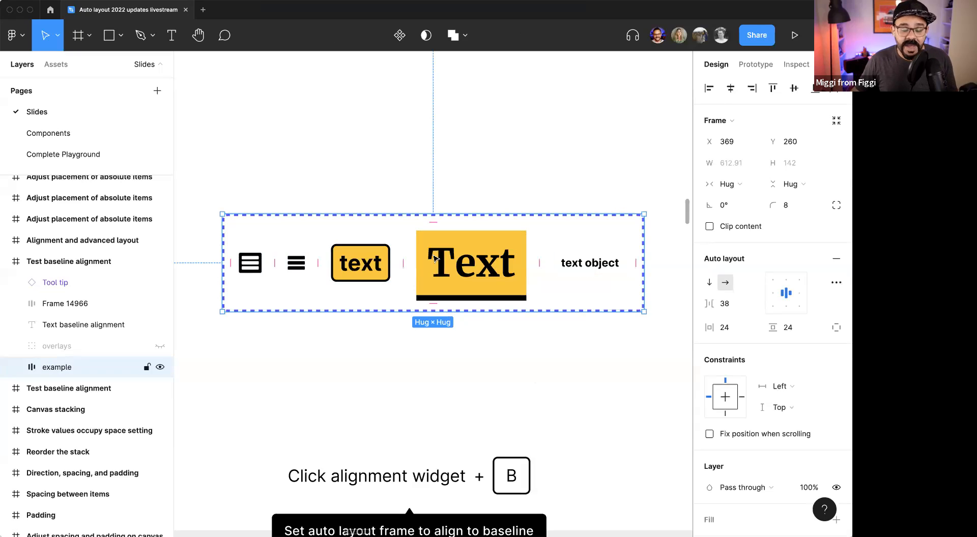
left_click(772, 279)
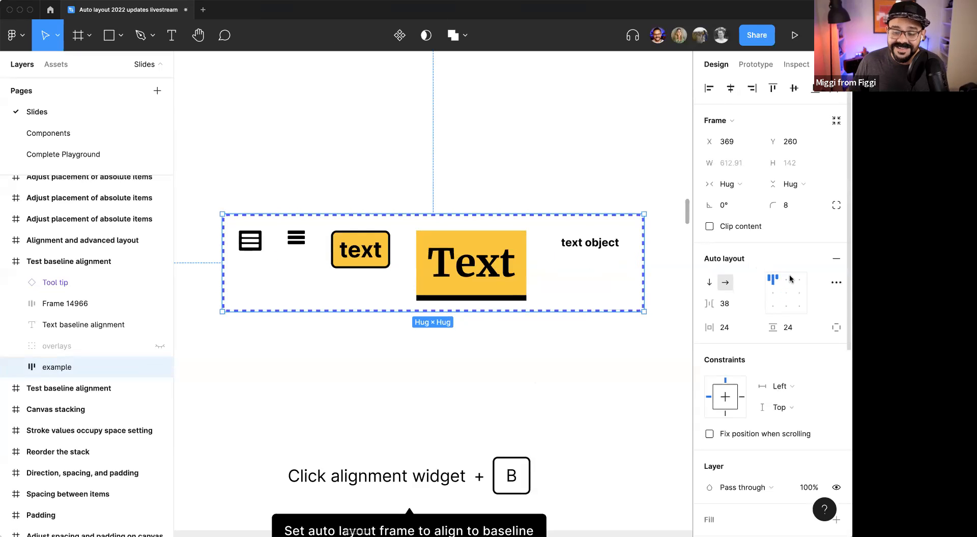
left_click(786, 279)
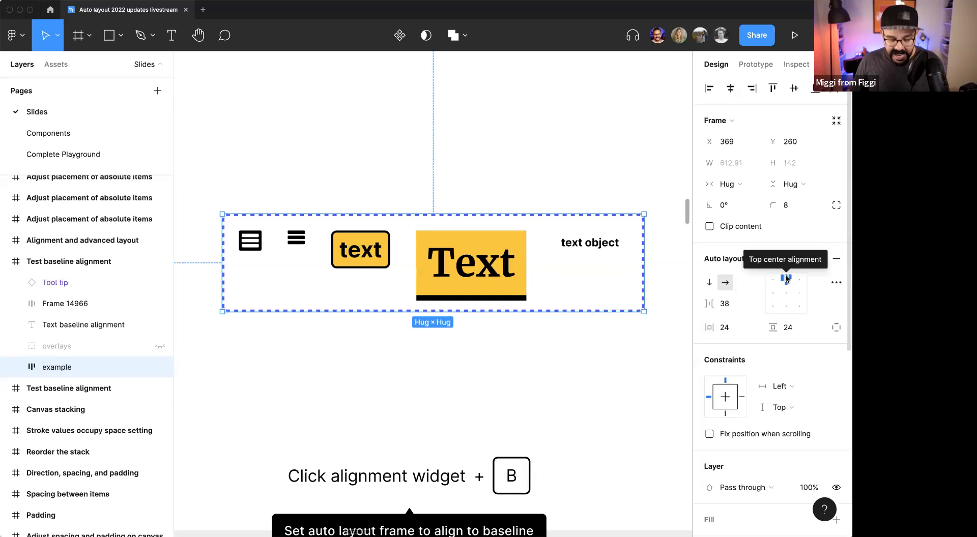
key("b")
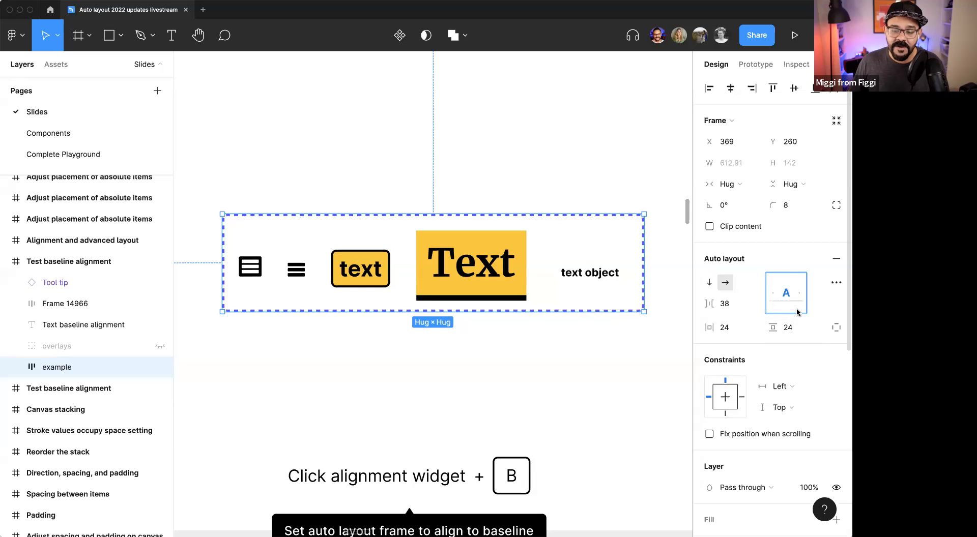
key("b")
key("b")
key("b")
key("b")
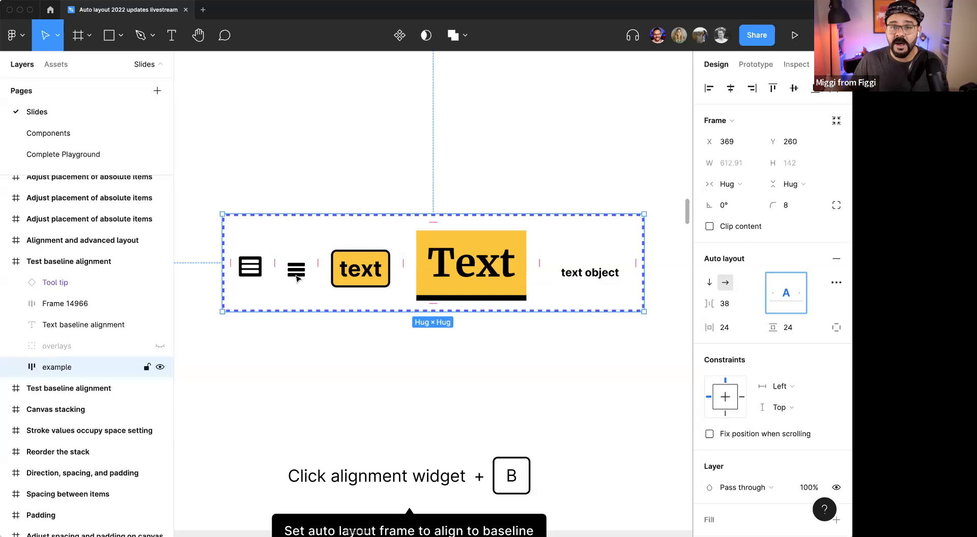
Step: Go to the Canvas Stacking practice slide and change the card deck's item spacing to -41
scroll(337, 359, "down", 5)
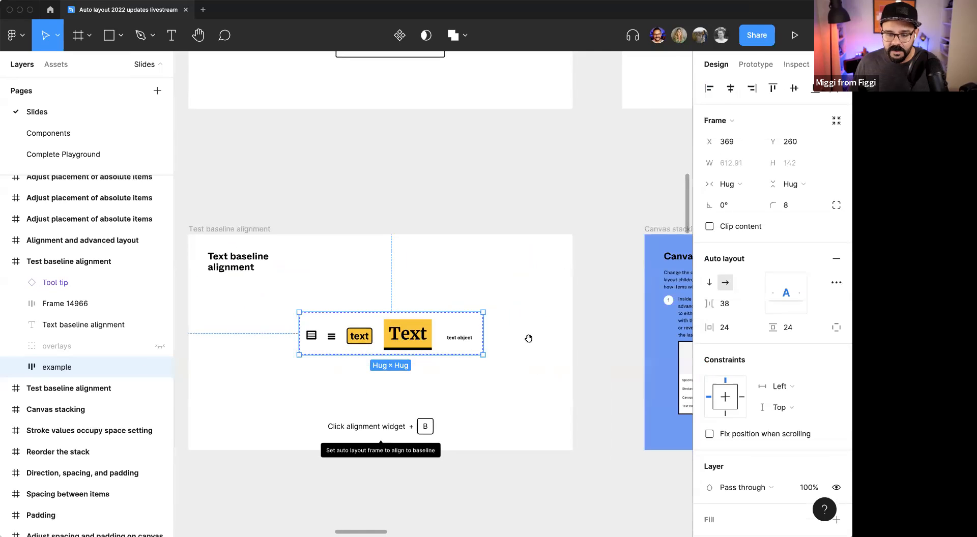
left_click(574, 344)
scroll(366, 333, "right", 8)
scroll(360, 319, "up", 5)
scroll(360, 319, "down", 4)
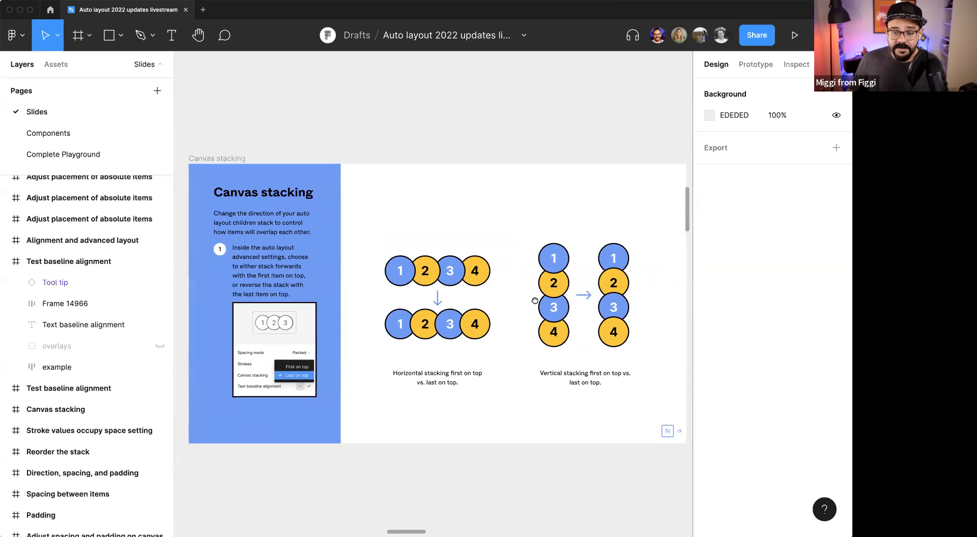
scroll(535, 301, "right", 10)
left_click(430, 307)
scroll(430, 308, "up", 3)
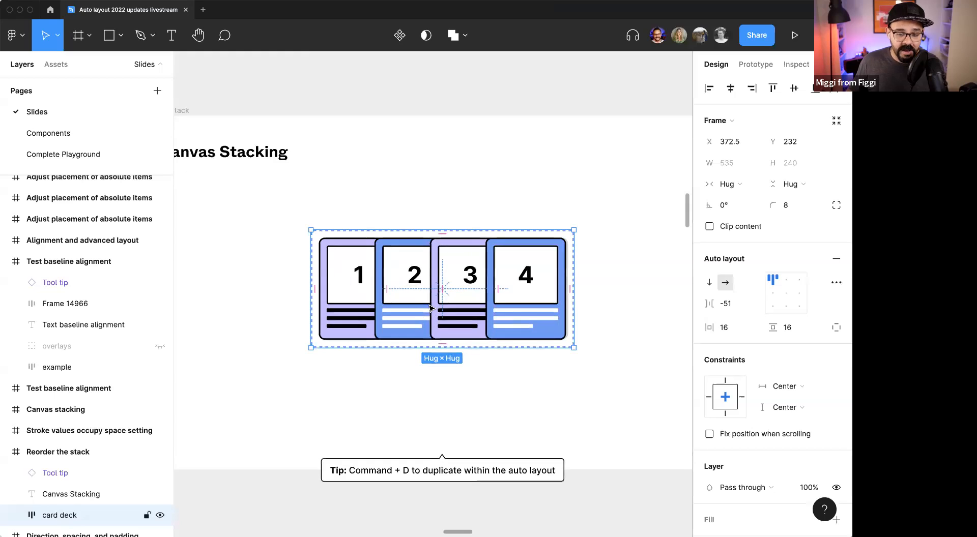
mouse_move(461, 292)
left_mouse_down()
mouse_move(486, 285)
mouse_move(388, 288)
left_mouse_up()
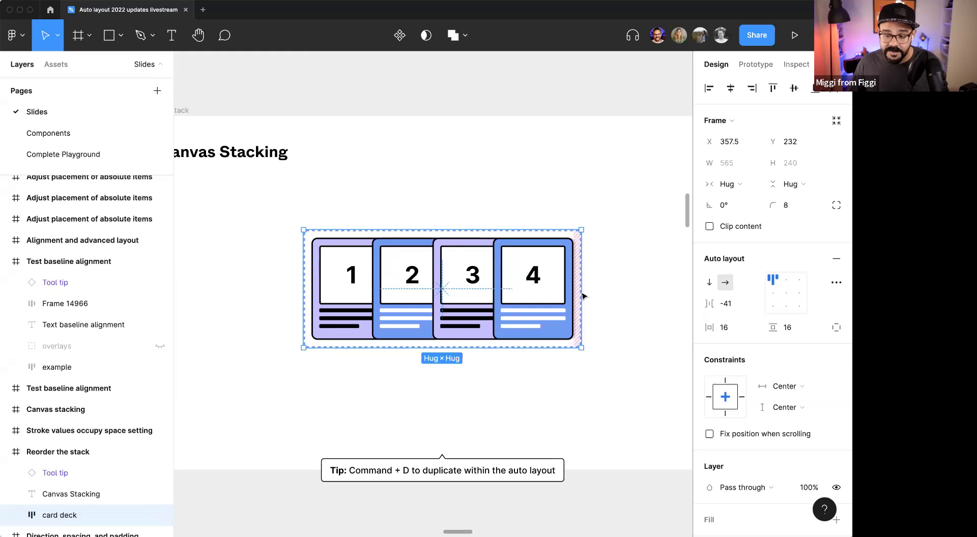
Step: Switch the card deck's canvas stacking to First on top and back to Last on top, and deselect the deck
left_click(836, 282)
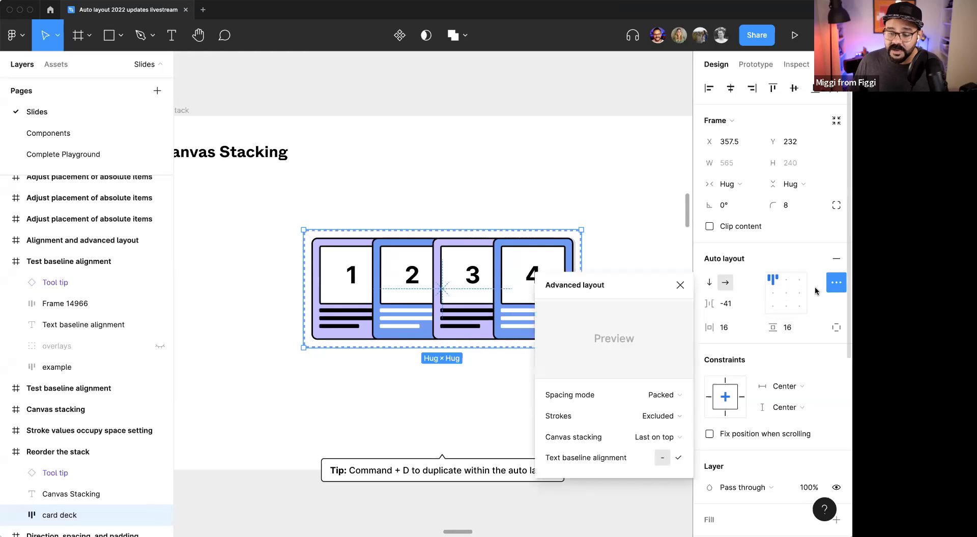
left_click(654, 437)
left_click(661, 425)
left_click(659, 441)
left_click(655, 456)
left_click(655, 439)
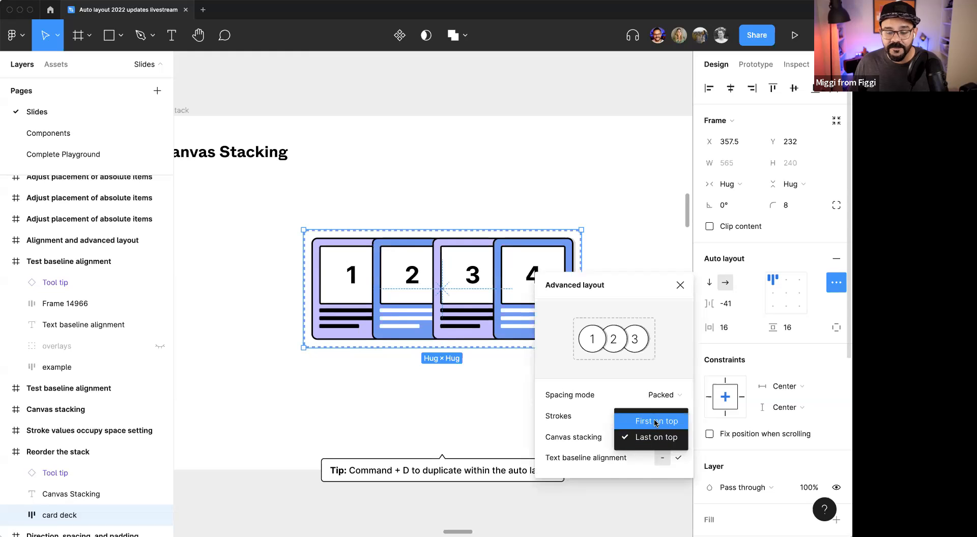
left_click(655, 423)
left_click(656, 437)
left_click(656, 454)
left_click(502, 401)
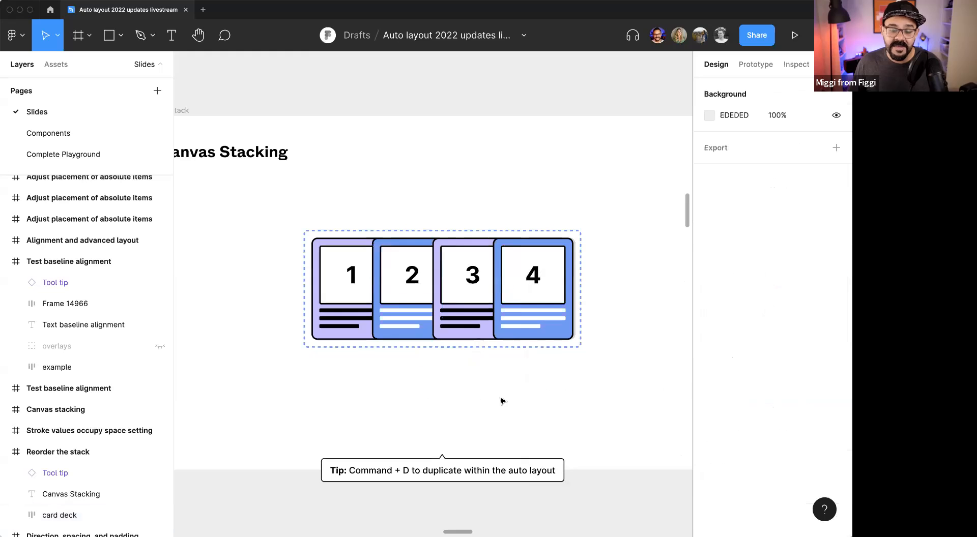
Step: View the text truncation explanation slide and go to the practice slide that follows it
scroll(501, 393, "down", 2)
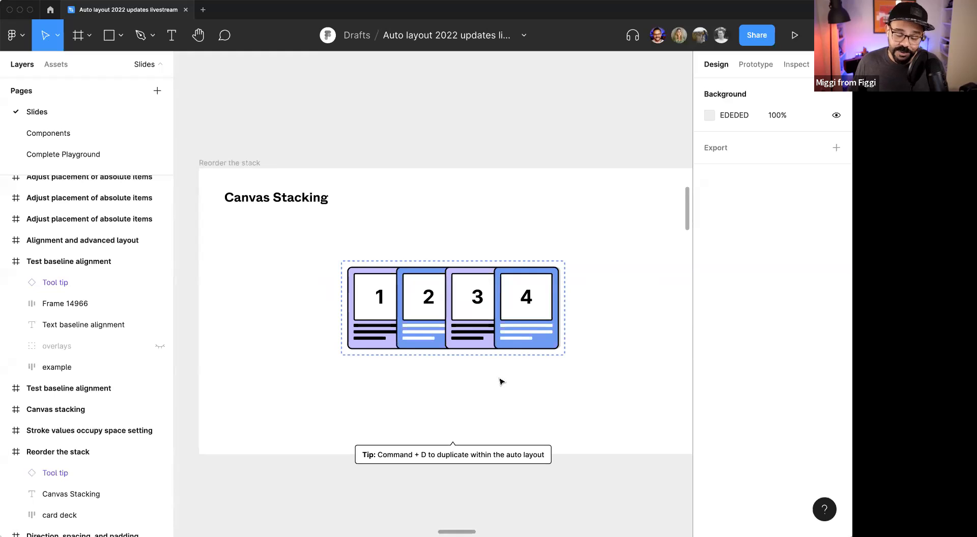
scroll(621, 375, "right", 10)
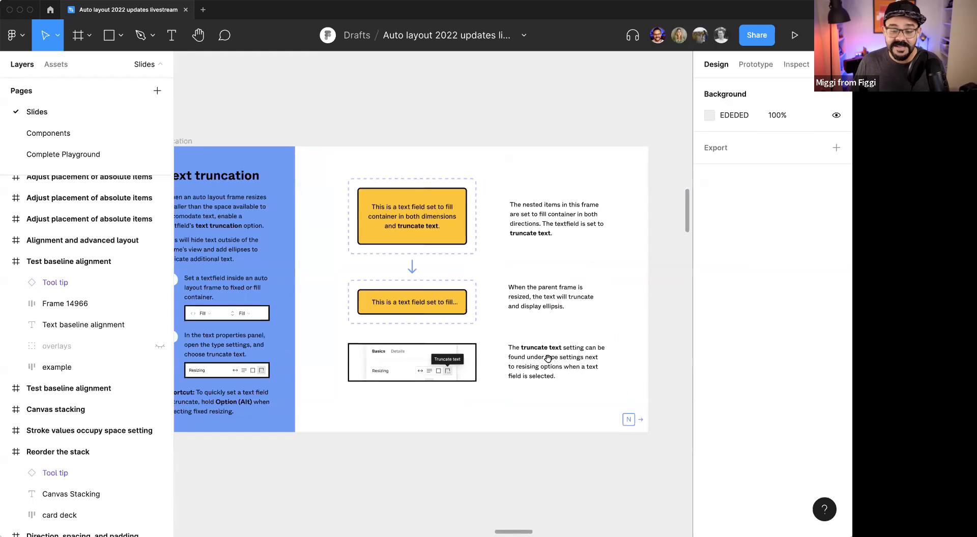
scroll(585, 337, "left", 2)
scroll(569, 341, "right", 8)
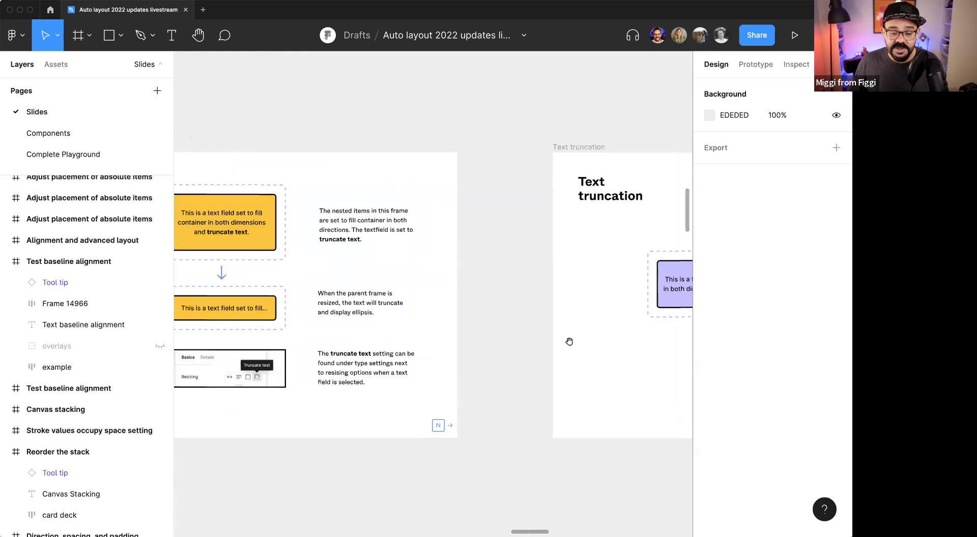
scroll(568, 341, "right", 9)
scroll(410, 334, "left", 1)
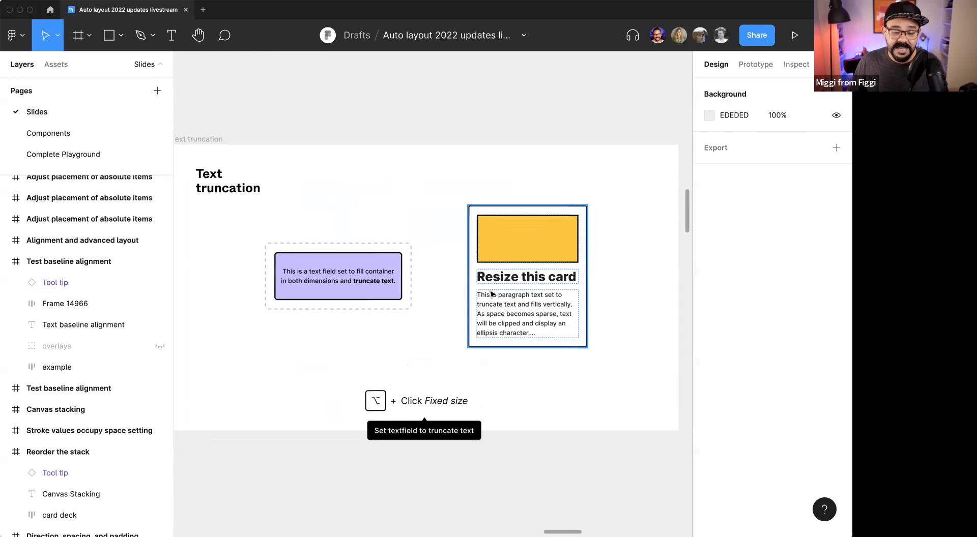
Step: Try truncating text in a new 237 × 74 text box reading "asdasdasdasdasdasdasd", and delete the box
key("t")
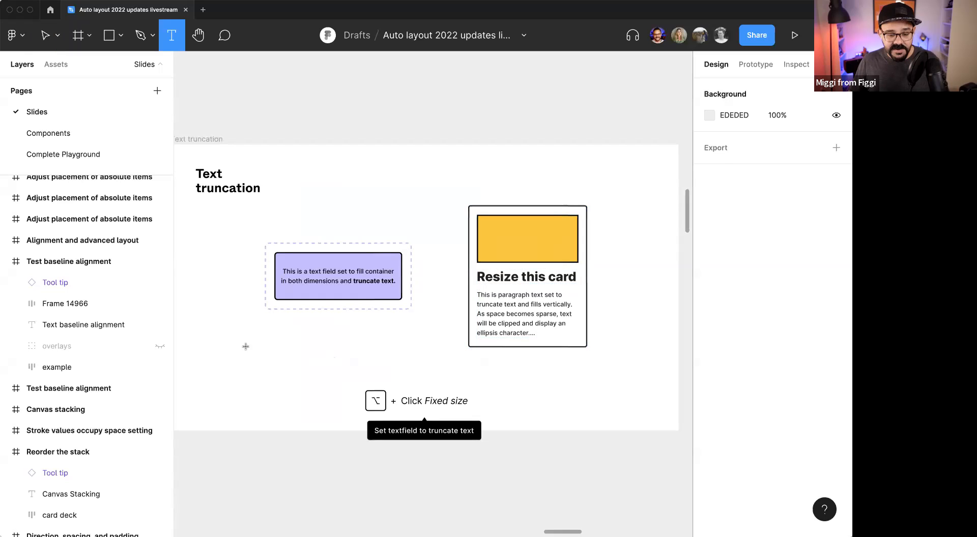
left_click_drag(244, 344, 339, 373)
type("asdasdasdasdasdasdasd")
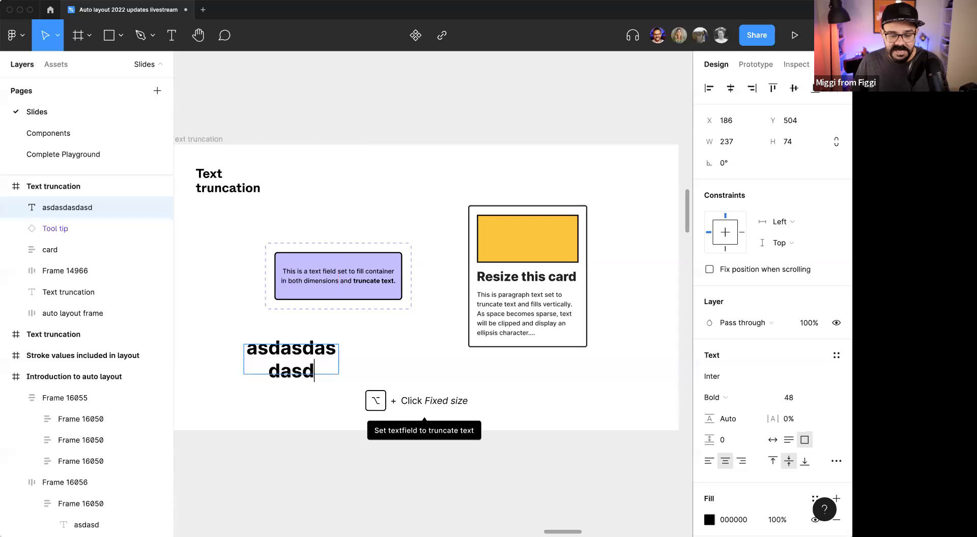
left_click(803, 441, "alt")
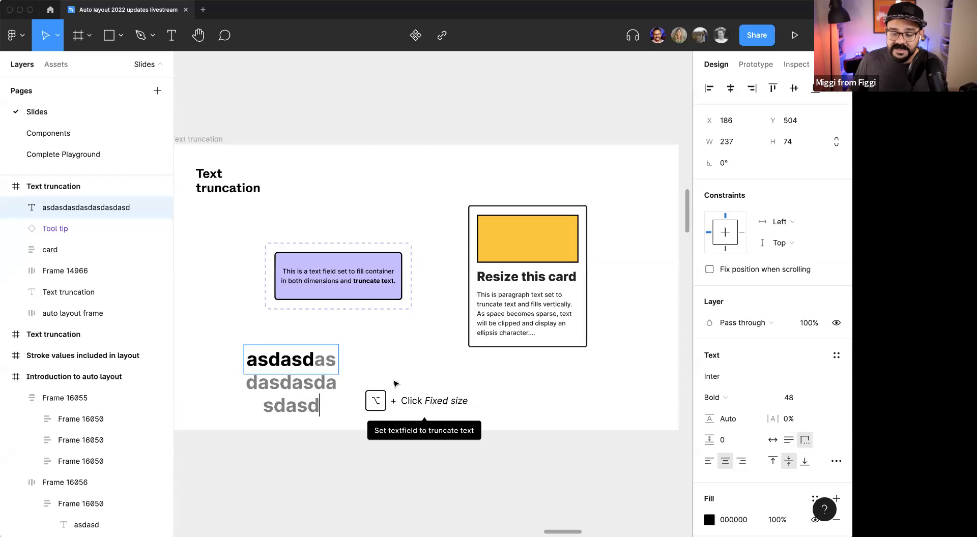
key("Escape")
left_click(566, 392)
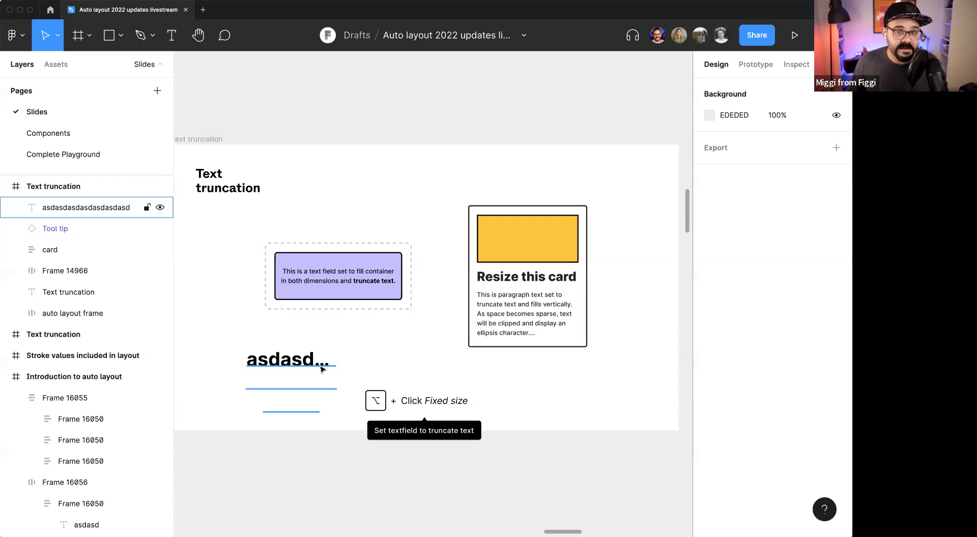
left_click(306, 359)
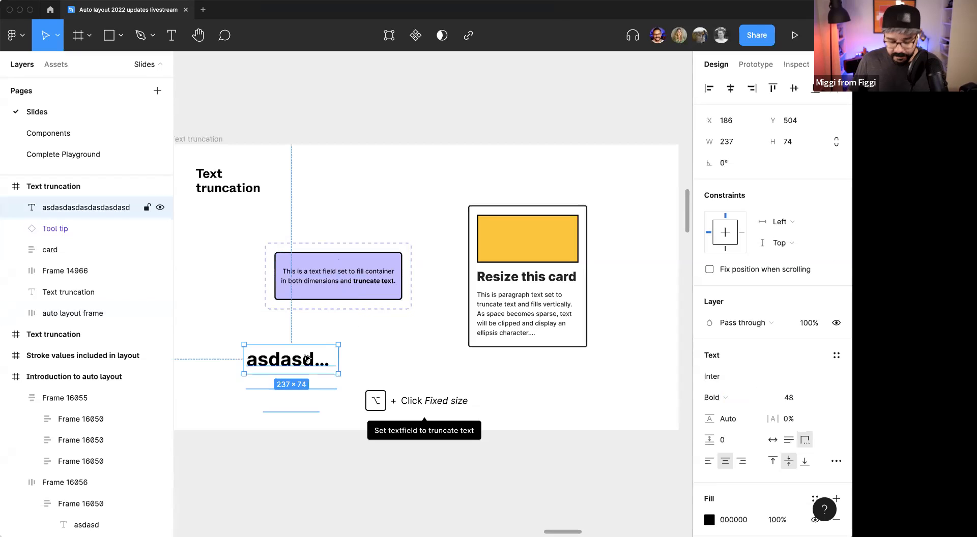
key("Delete")
Step: Check the purple box's text resizing settings and shrink the surrounding auto layout frame to 370 × 102 to truncate the text
left_click(336, 282, "super")
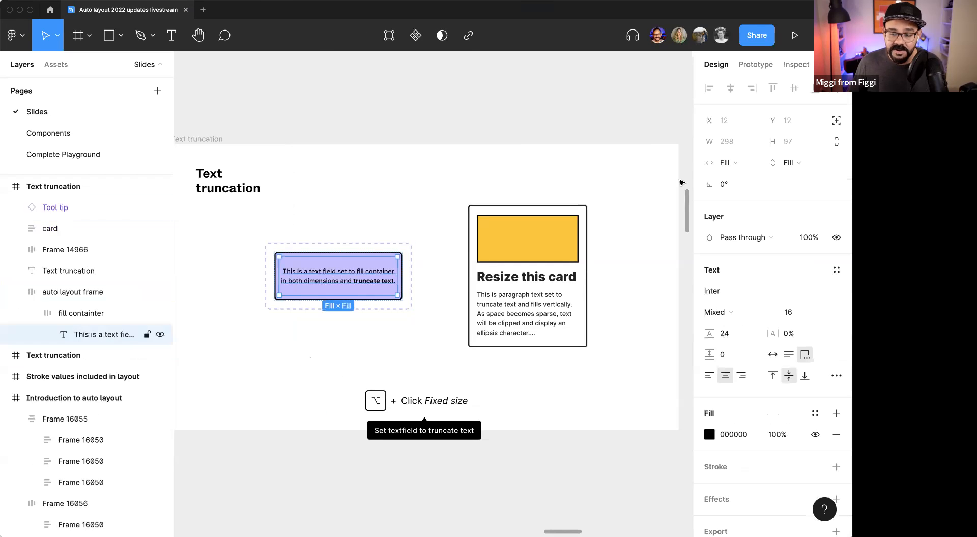
left_click(388, 328)
left_click(377, 295)
left_click_drag(371, 310, 370, 282)
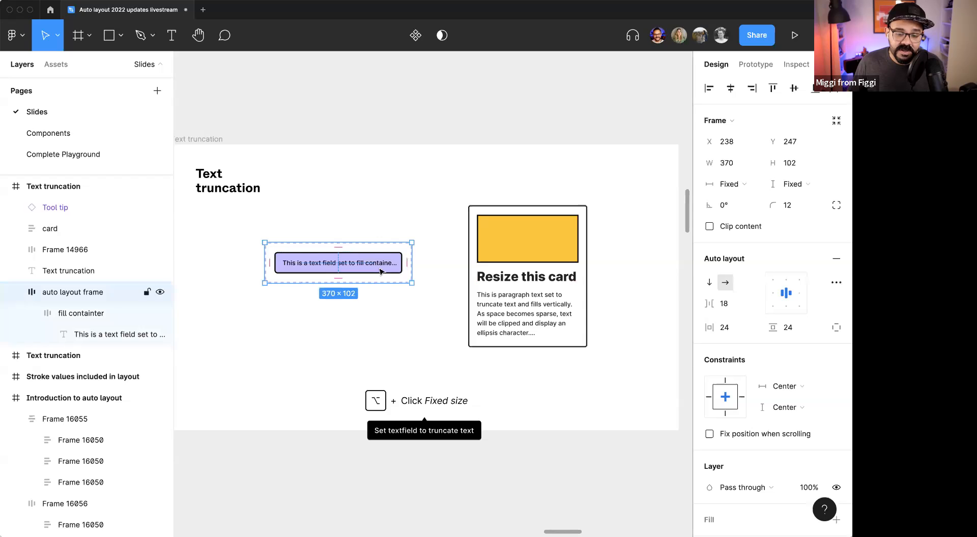
scroll(454, 256, "up", 5)
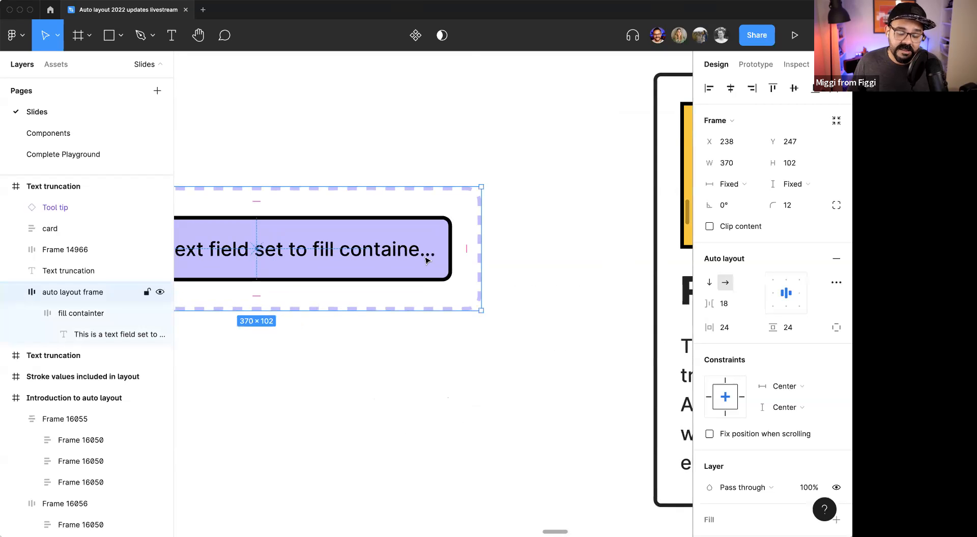
scroll(429, 255, "down", 5)
Step: Stretch the "Resize this card" frame to a height of 655 to show its full paragraph text
left_click(577, 328)
scroll(578, 330, "right", 3)
left_click_drag(486, 357, 476, 500)
left_click_drag(479, 419, 508, 355)
scroll(508, 355, "up", 1)
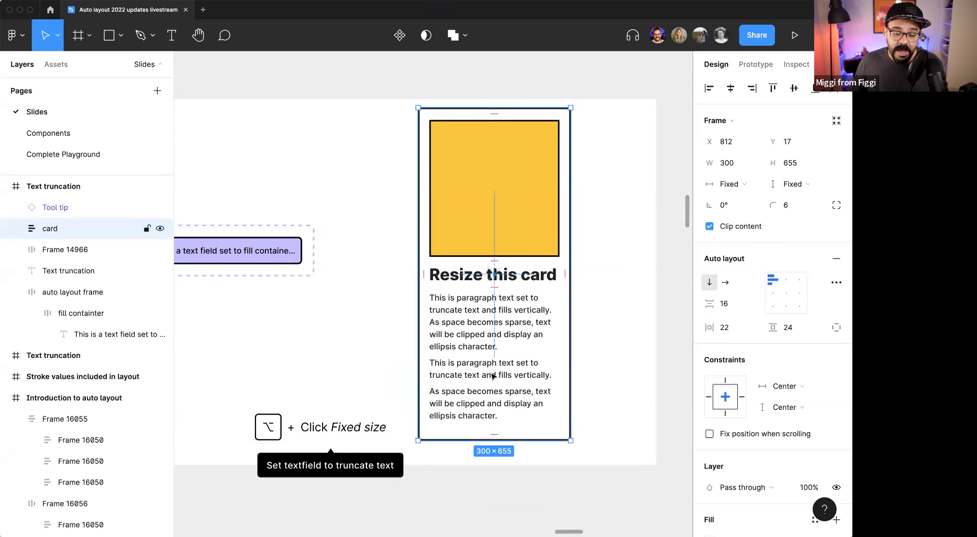
Step: Check the card's paragraph text settings and shrink the card to 300 × 346 to truncate the paragraph
left_click(506, 359)
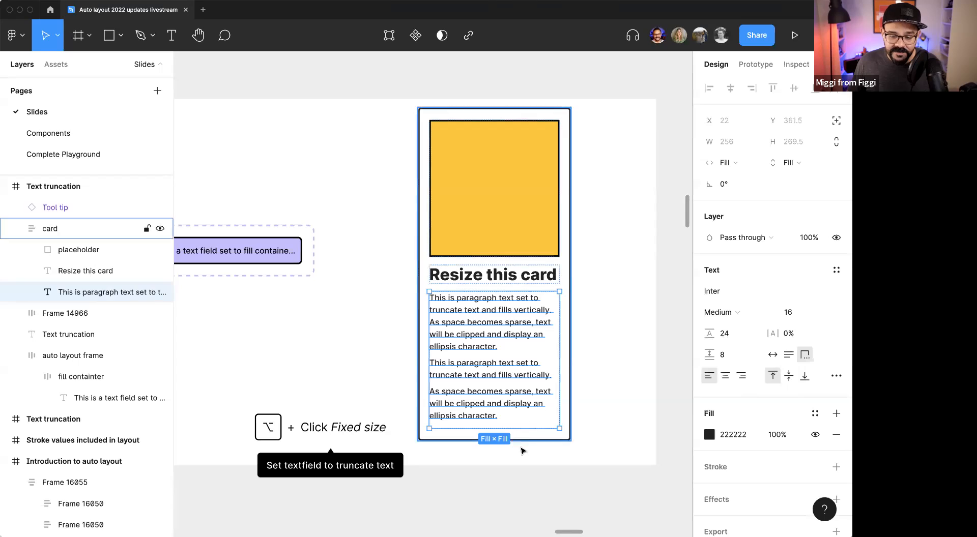
left_click_drag(529, 441, 506, 308)
scroll(514, 358, "down", 5)
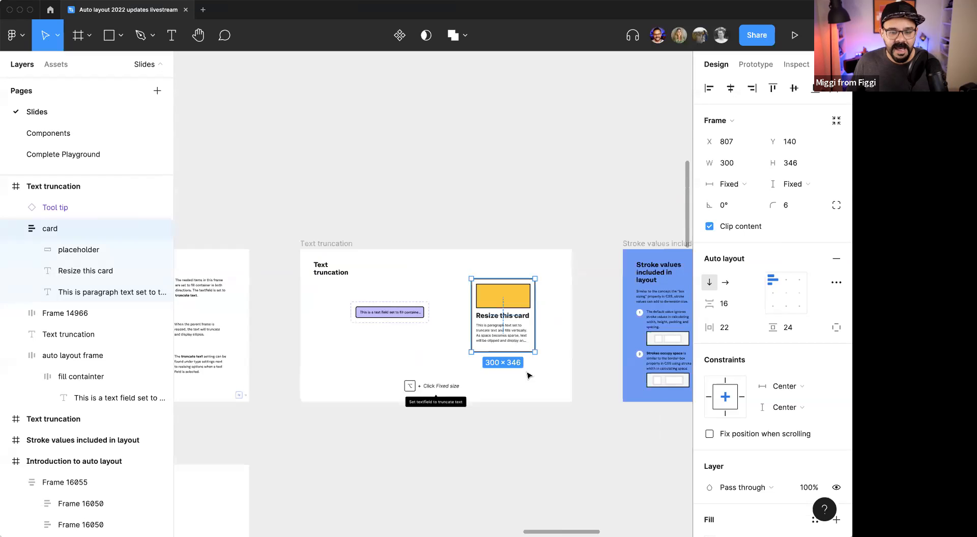
Step: Go to the "Stroke values included in layout" slide and examine how strokes affect spacing
left_click_drag(463, 358, 436, 357)
scroll(436, 357, "right", 10)
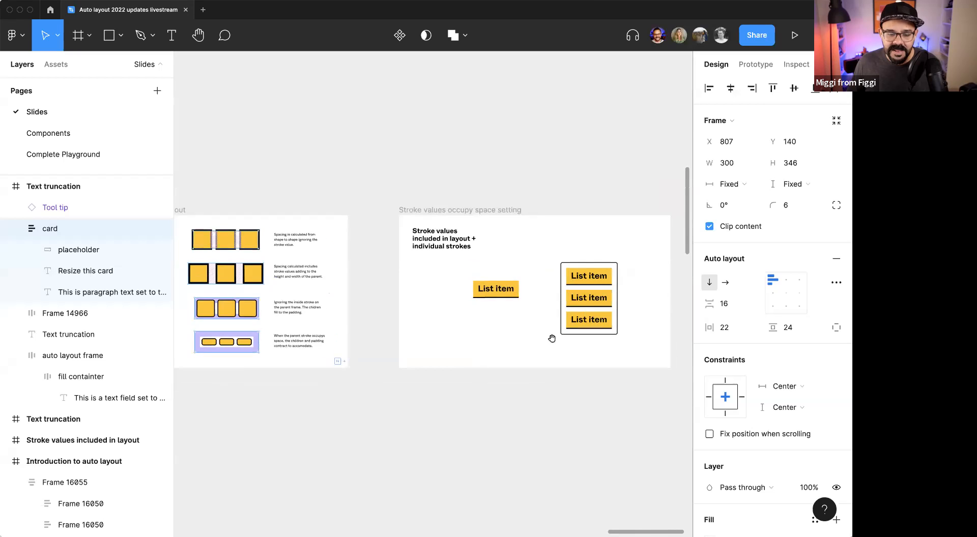
scroll(549, 336, "left", 3)
scroll(388, 308, "up", 5)
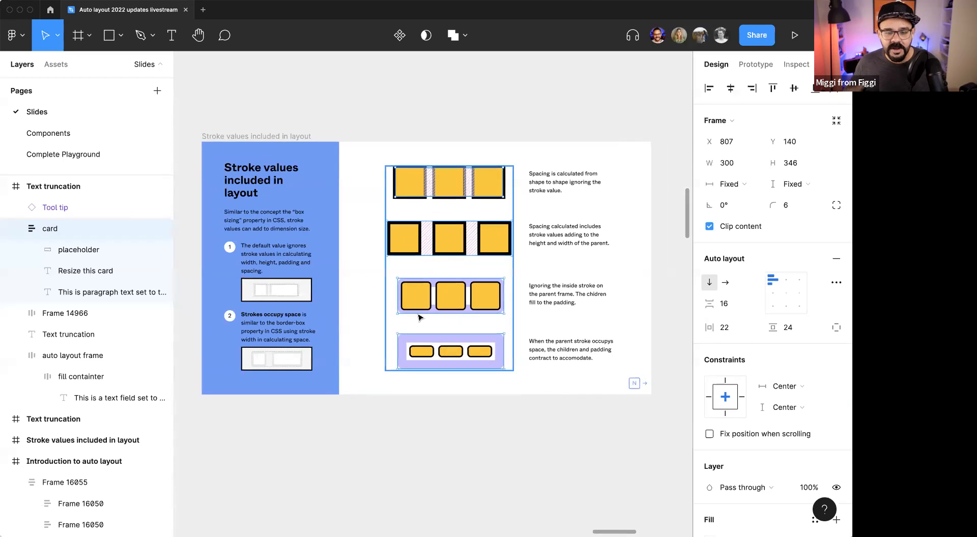
Step: Examine how ignoring or including stroke values affects the spacing in the two upper examples on the slide
scroll(422, 306, "right", 10)
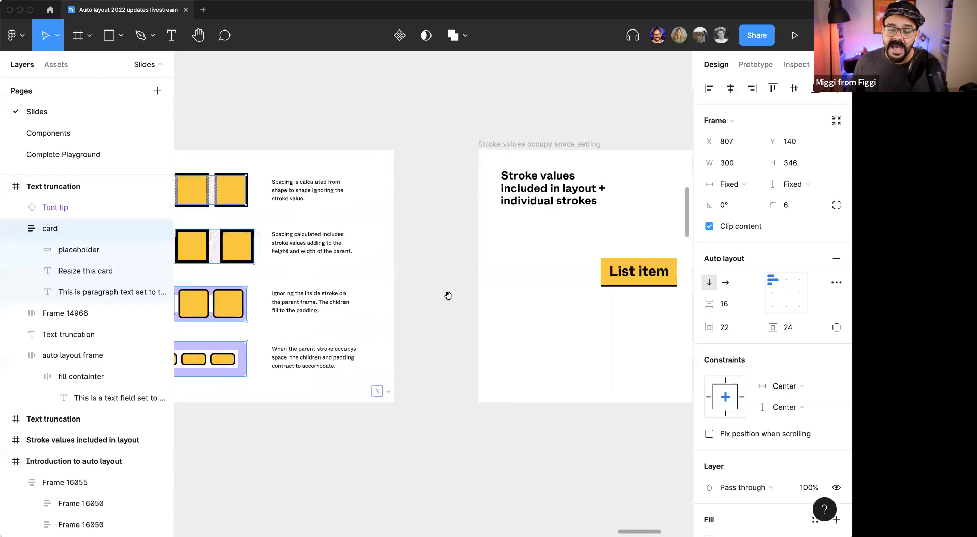
scroll(494, 298, "left", 10)
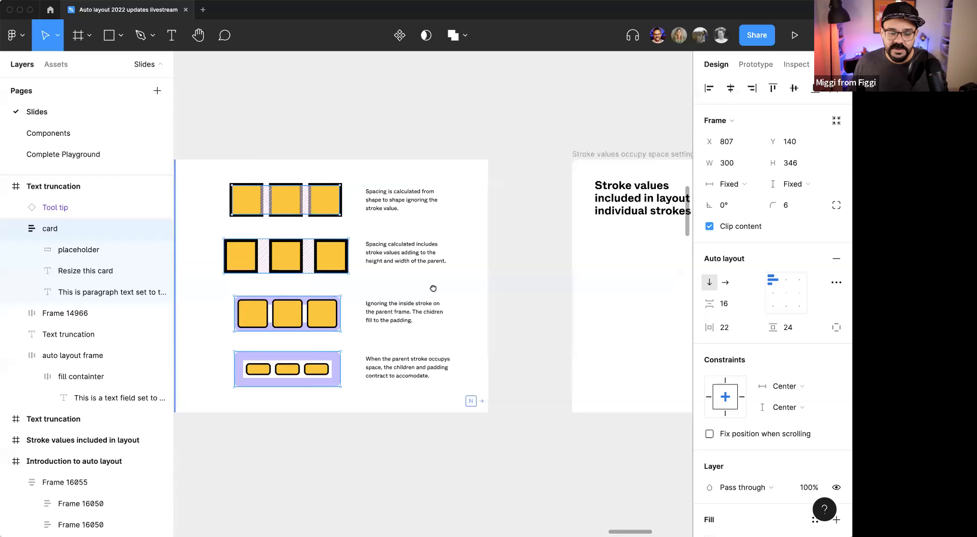
scroll(432, 275, "up", 2)
scroll(421, 250, "up", 3)
left_click_drag(448, 237, 443, 239)
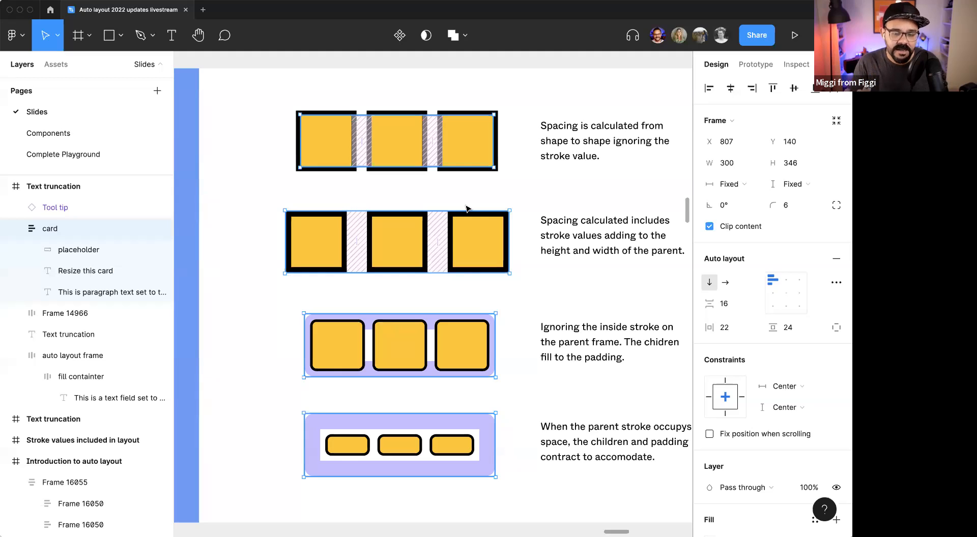
scroll(434, 119, "up", 5)
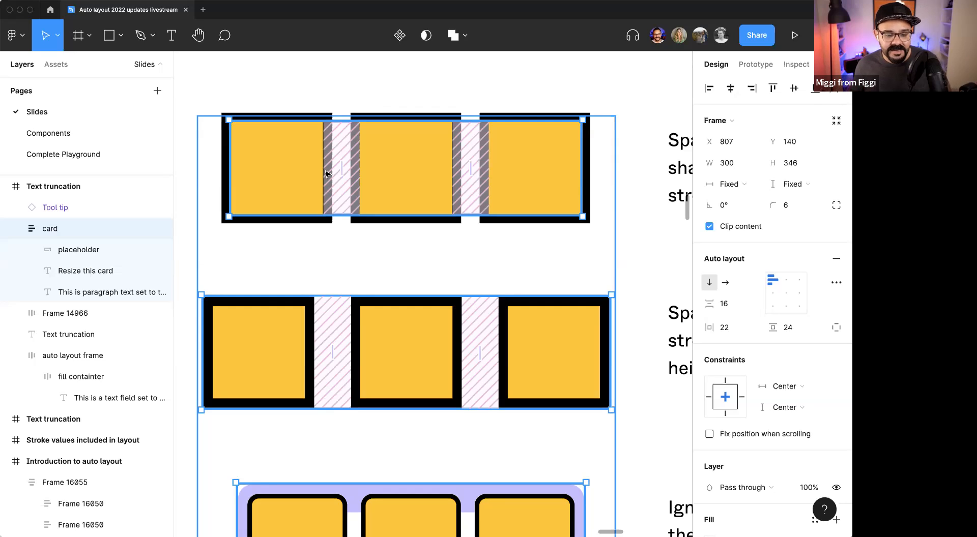
scroll(362, 205, "down", 3)
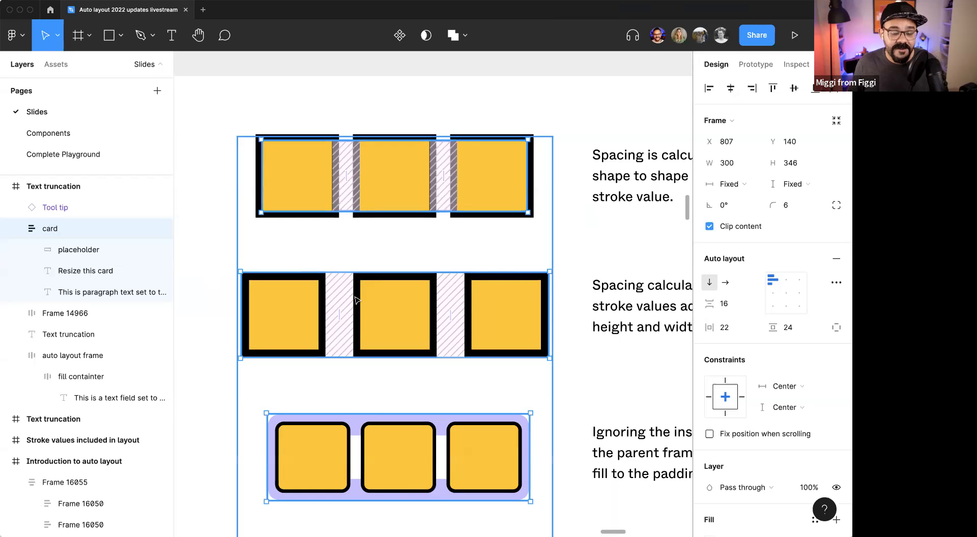
scroll(355, 304, "up", 3)
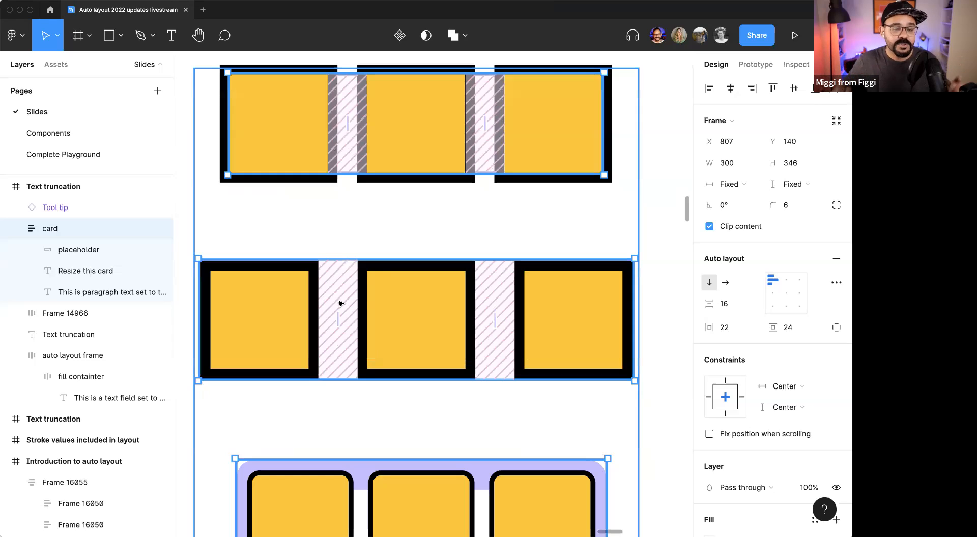
Step: Compare the two purple parent-frame examples with the inside stroke ignored and with the stroke occupying space
scroll(369, 269, "down", 5)
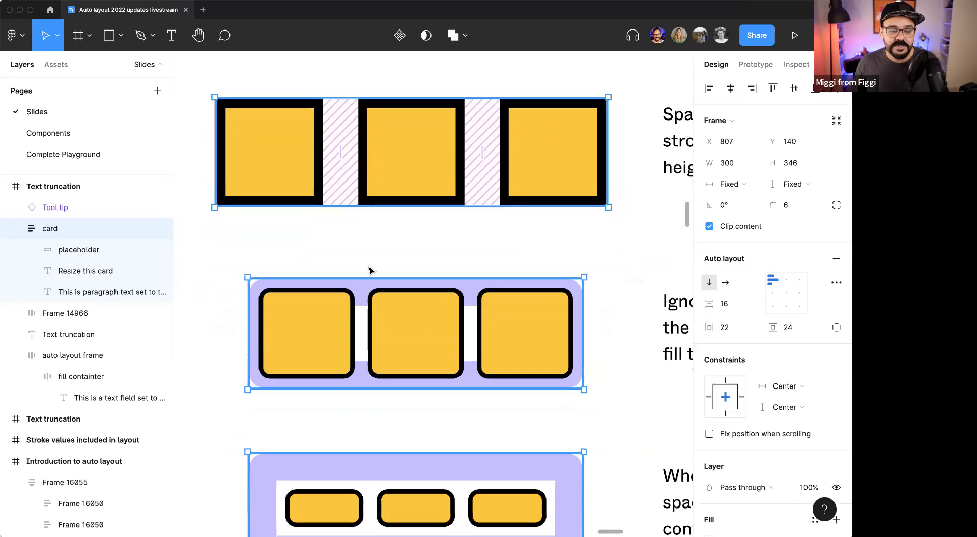
scroll(369, 270, "down", 10)
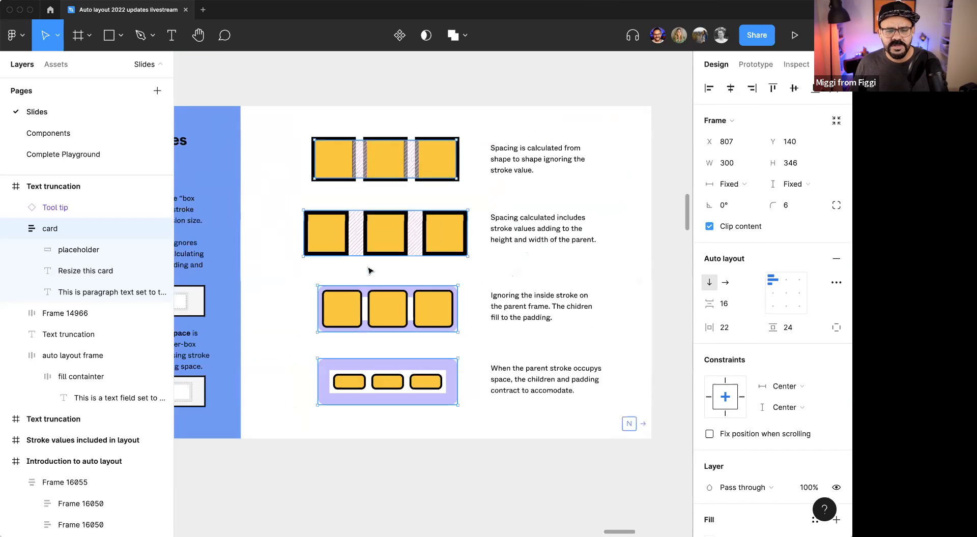
scroll(368, 274, "up", 10)
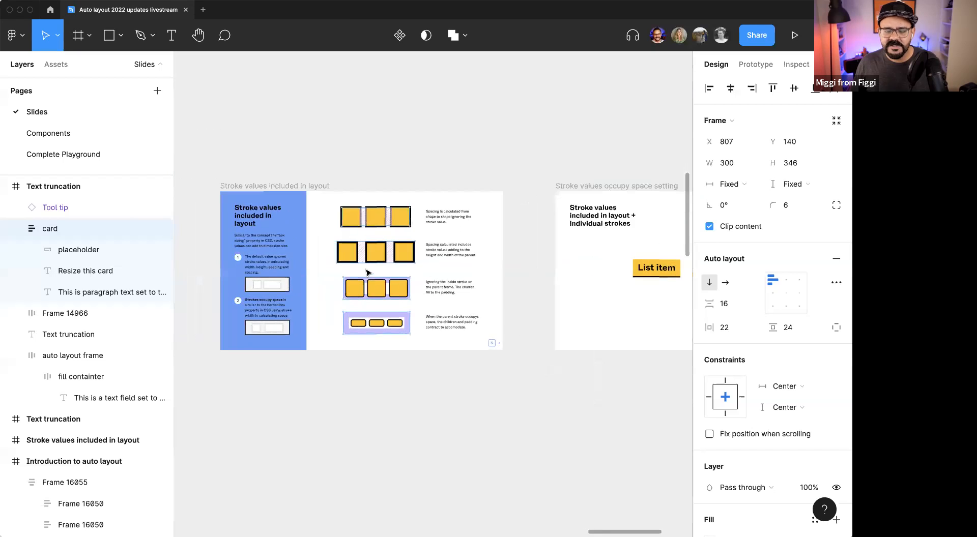
scroll(364, 273, "down", 5)
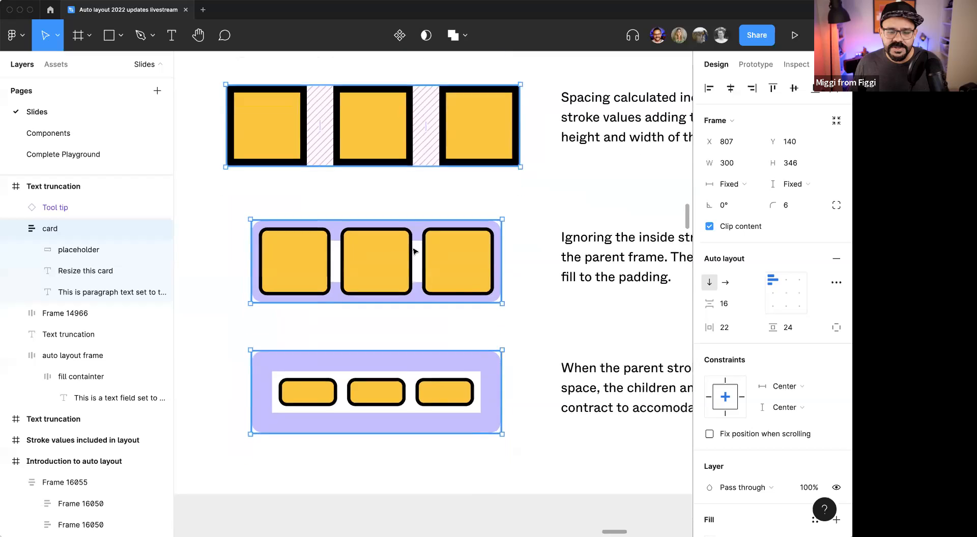
scroll(287, 232, "up", 3)
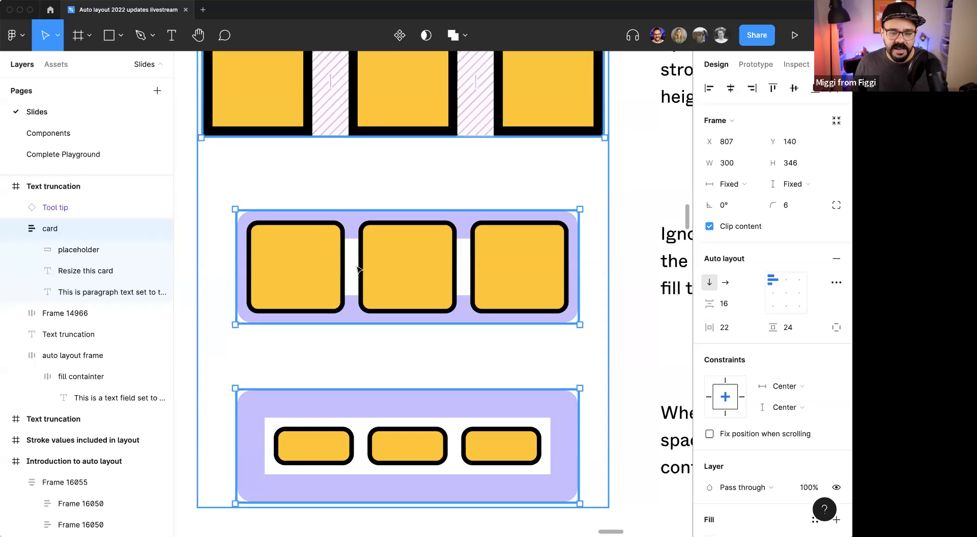
scroll(401, 273, "down", 3)
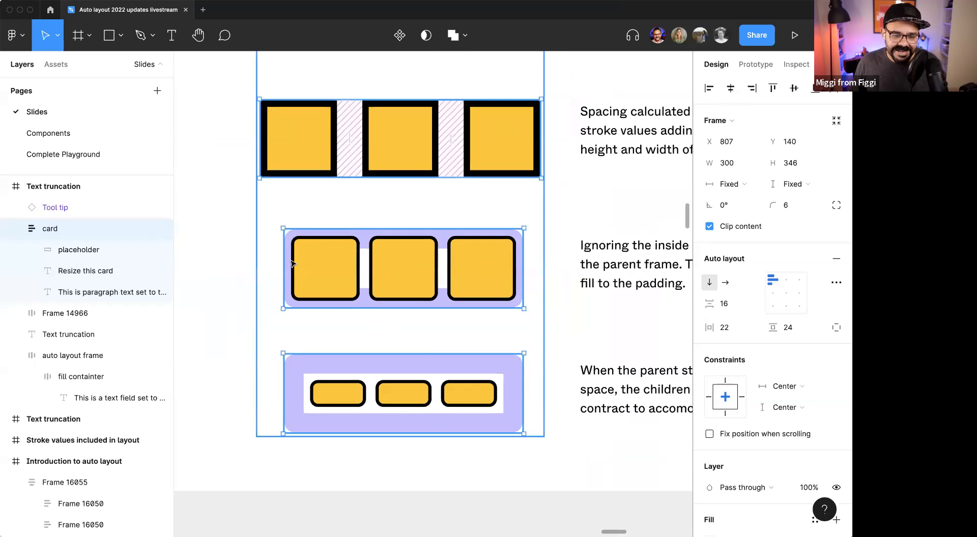
scroll(422, 360, "up", 3)
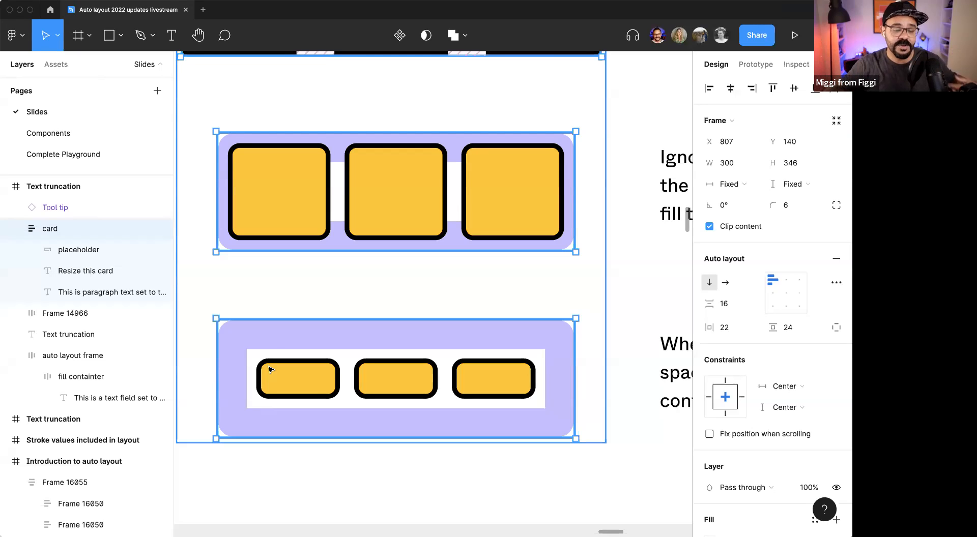
scroll(272, 348, "down", 5)
left_click_drag(264, 293, 258, 295)
Step: Go to the "Stroke values occupy space setting" slide and move the standalone List item component slightly left, away from the list frame
mouse_move(626, 275)
left_mouse_down()
mouse_move(303, 299)
mouse_move(178, 285)
left_mouse_up()
scroll(336, 272, "up", 3)
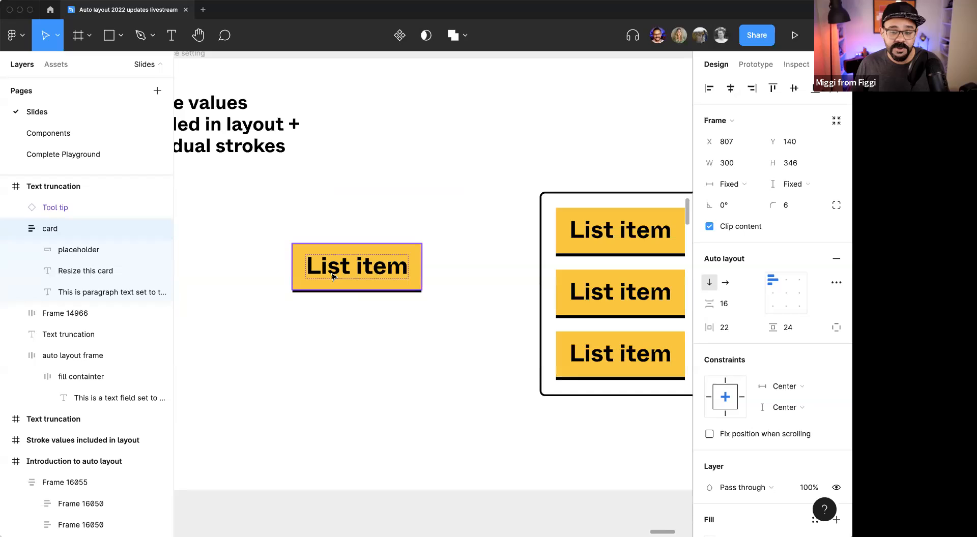
scroll(339, 280, "down", 2)
left_click_drag(328, 267, 446, 270)
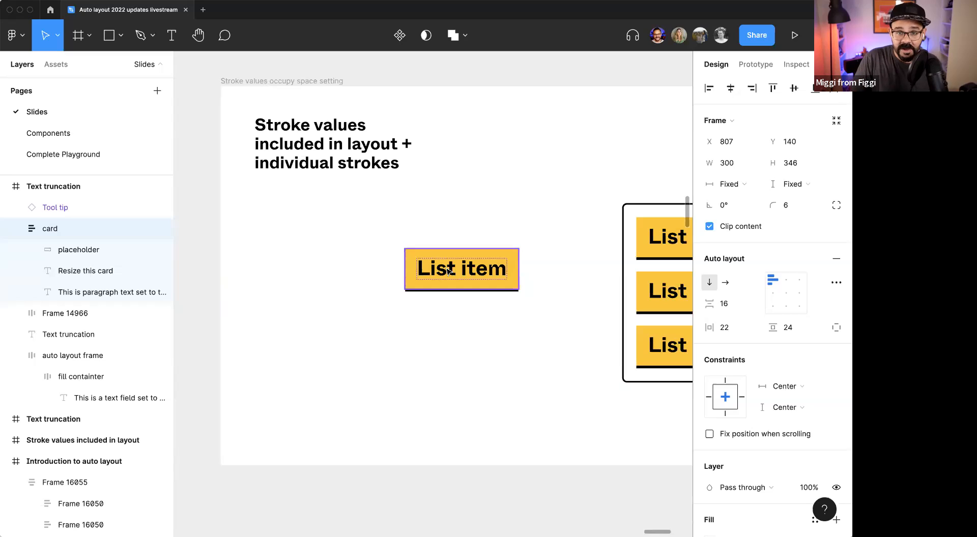
left_click(509, 274)
scroll(734, 376, "down", 5)
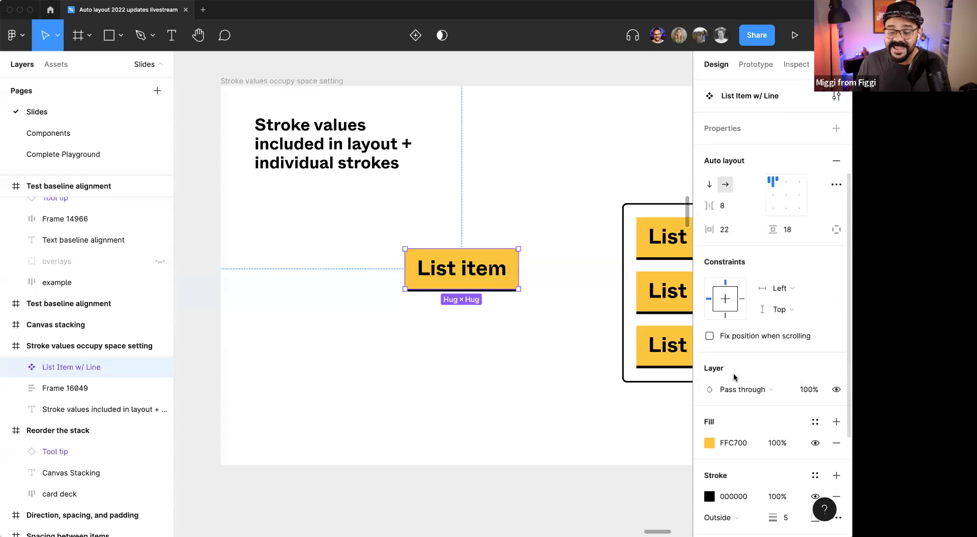
left_click_drag(497, 273, 562, 359)
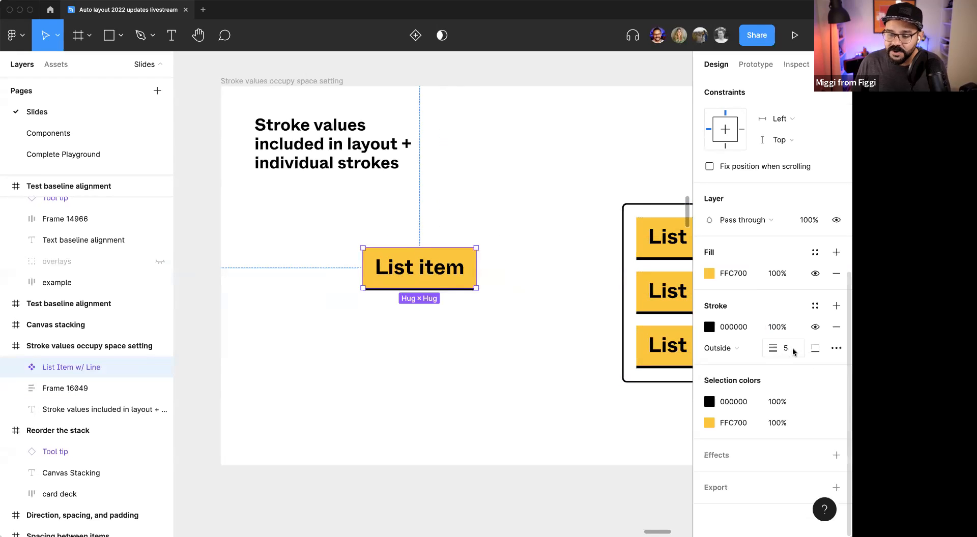
Step: Try the List item component's stroke on all sides, then only on the top, bottom, left and right
left_click(815, 349)
left_click(809, 375)
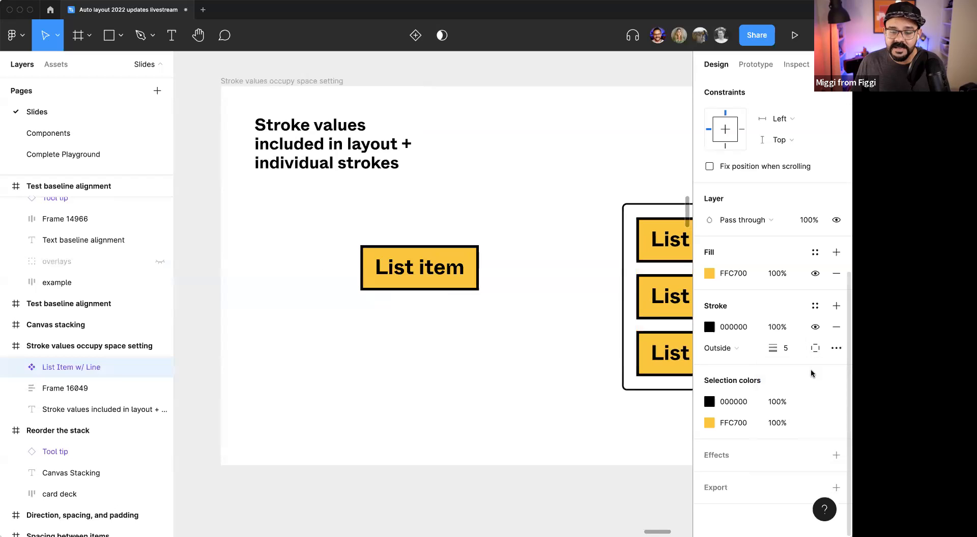
left_click(814, 349)
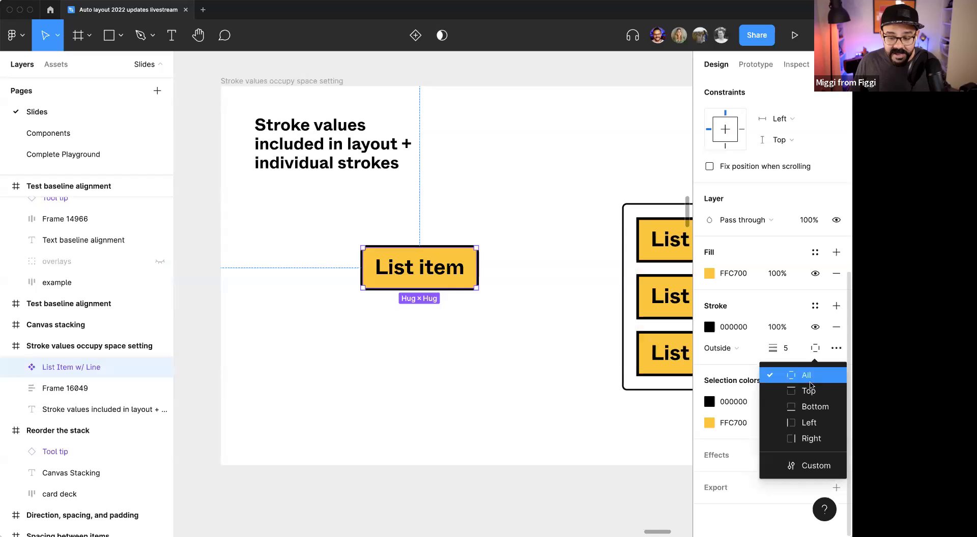
left_click(810, 390)
left_click(814, 350)
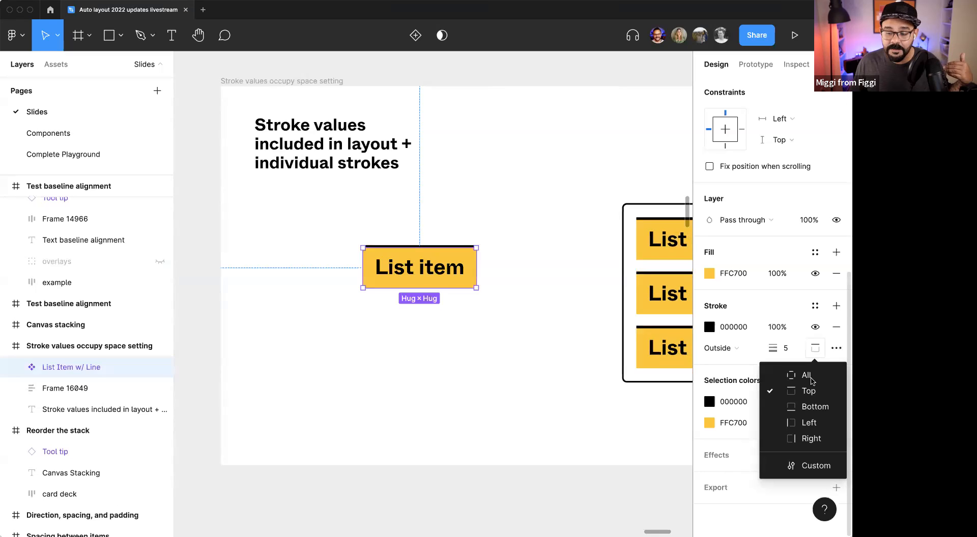
left_click(812, 405)
left_click(815, 350)
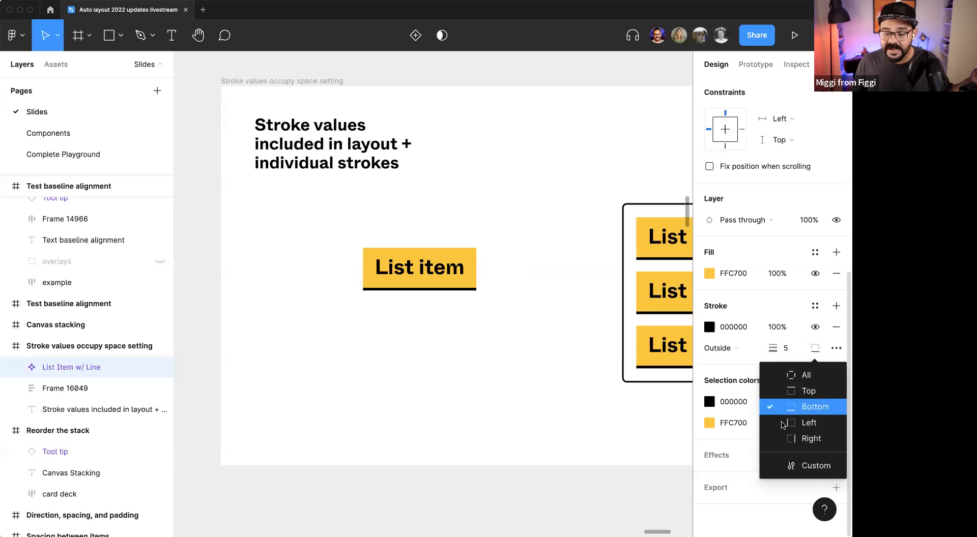
left_click(808, 421)
left_click(814, 348)
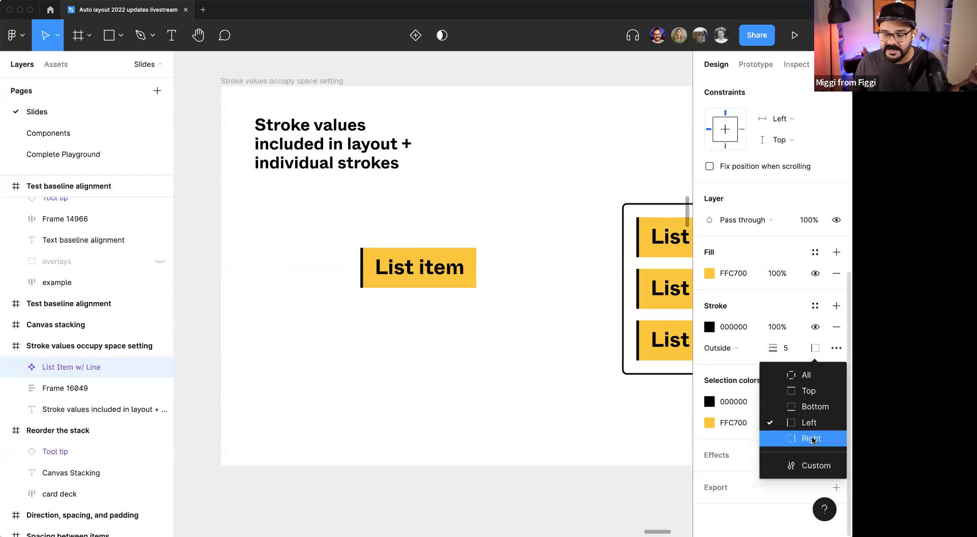
left_click(811, 439)
Step: Try custom per-side strokes on the List item with a top stroke of 21, and undo back to the bottom-only stroke
left_click(814, 349)
left_click(809, 465)
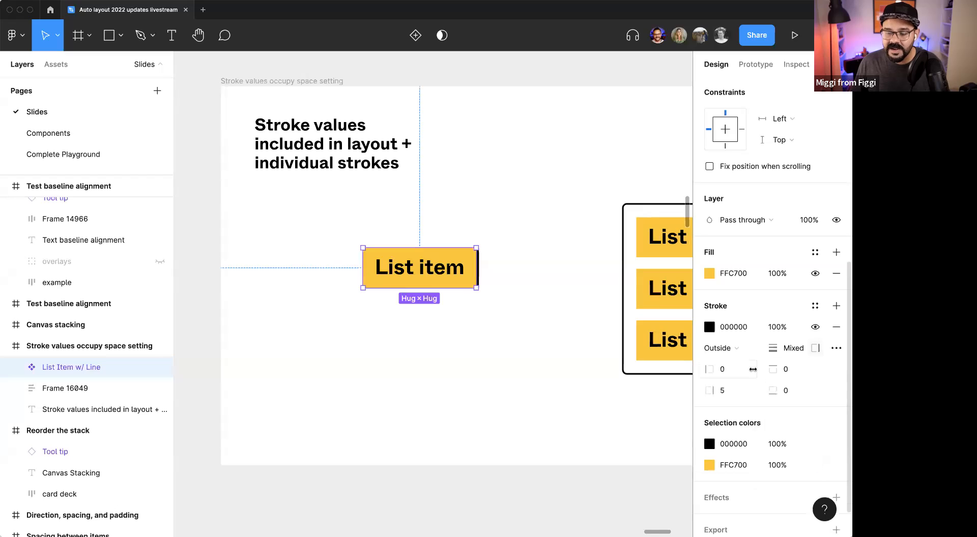
left_click_drag(772, 371, 783, 372)
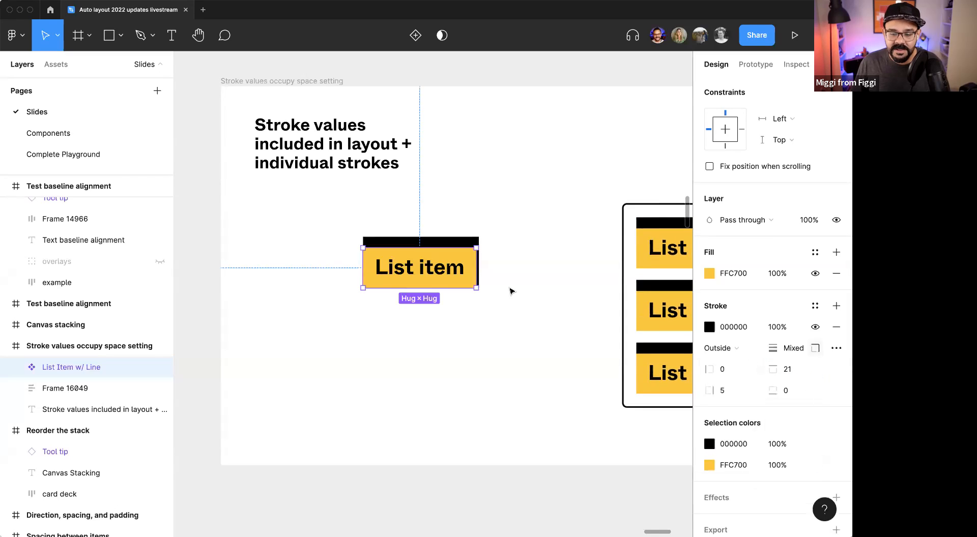
key("ctrl+z")
key("ctrl+z")
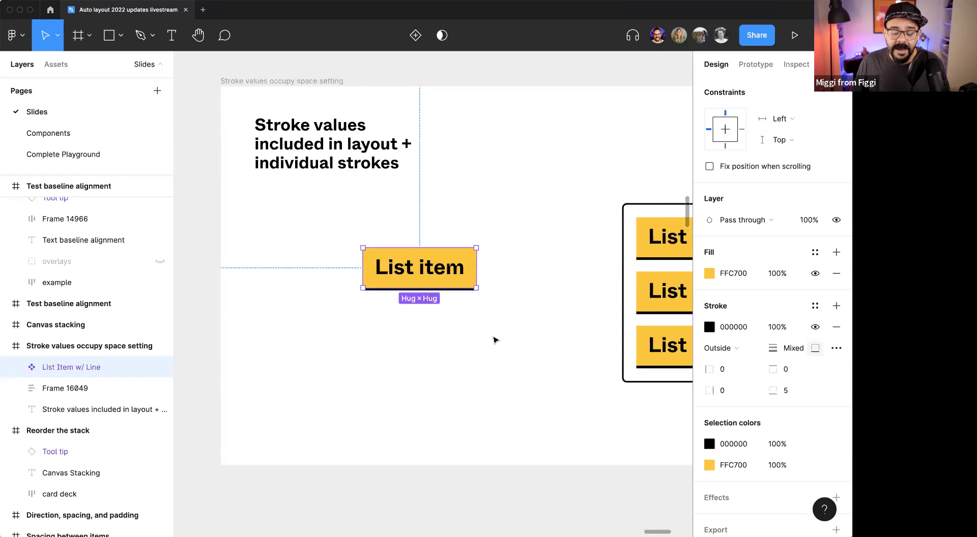
Step: Set the vertical spacing between the items in the three-item list frame to 0
left_click(496, 340)
left_click_drag(540, 308, 405, 316)
scroll(532, 269, "up", 1)
left_click(523, 277)
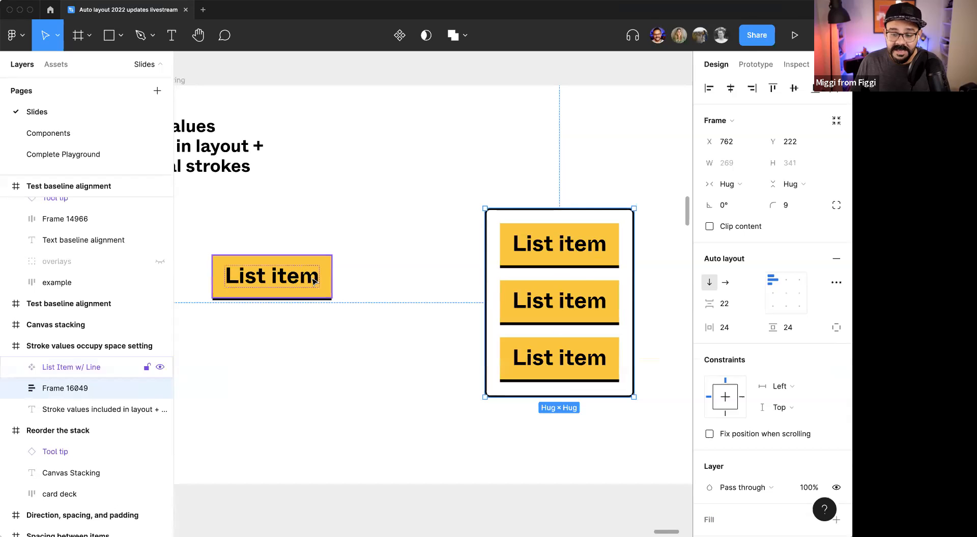
left_click(723, 304)
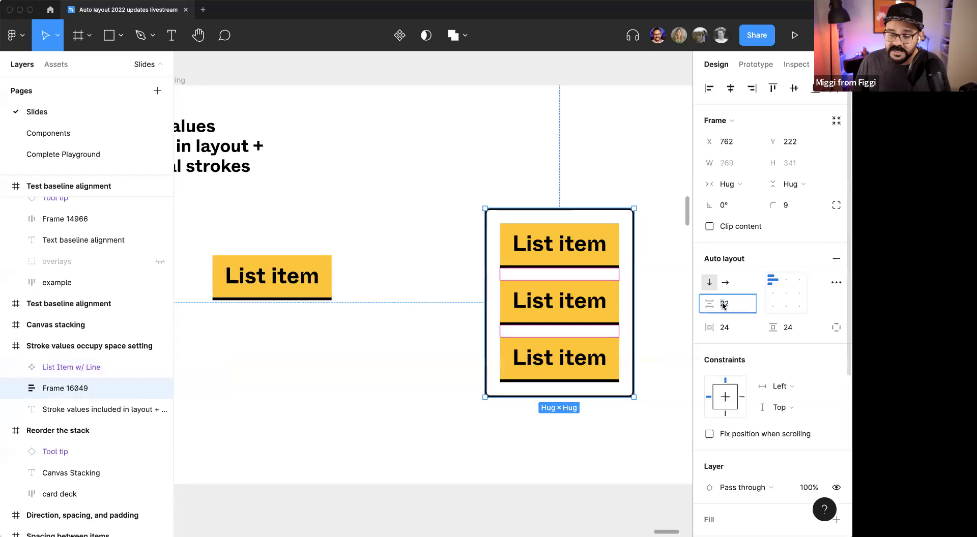
type("0")
key("Return")
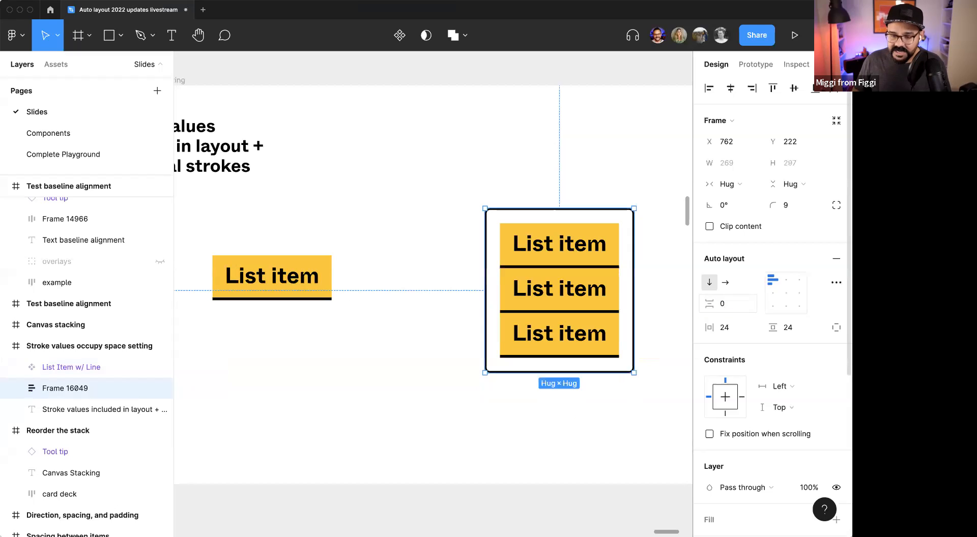
Step: Exclude strokes from the list frame's layout and inspect the divider lines between the stacked items
left_click(836, 282)
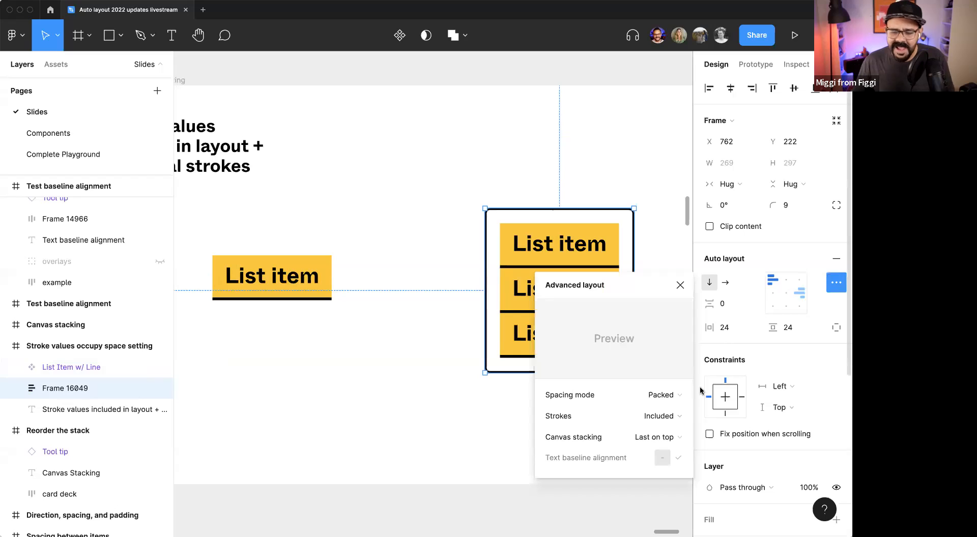
left_click(661, 414)
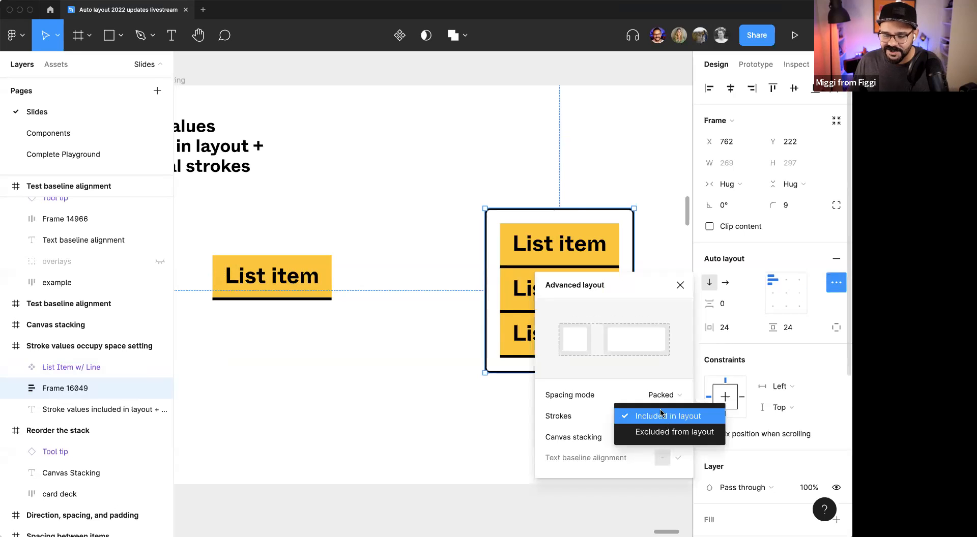
left_click(663, 431)
left_click(429, 419)
left_click_drag(527, 401, 484, 404)
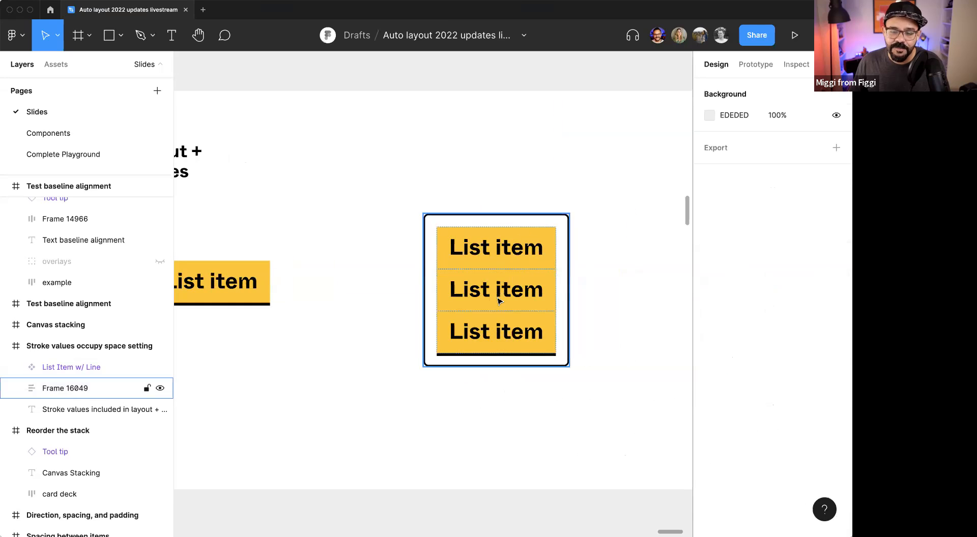
scroll(497, 288, "up", 2)
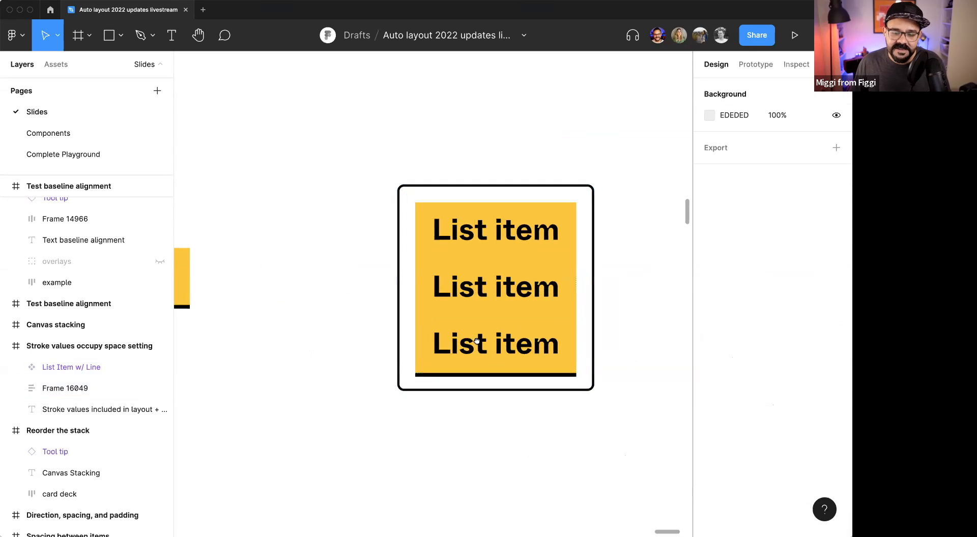
scroll(327, 308, "left", 4)
scroll(431, 295, "right", 5)
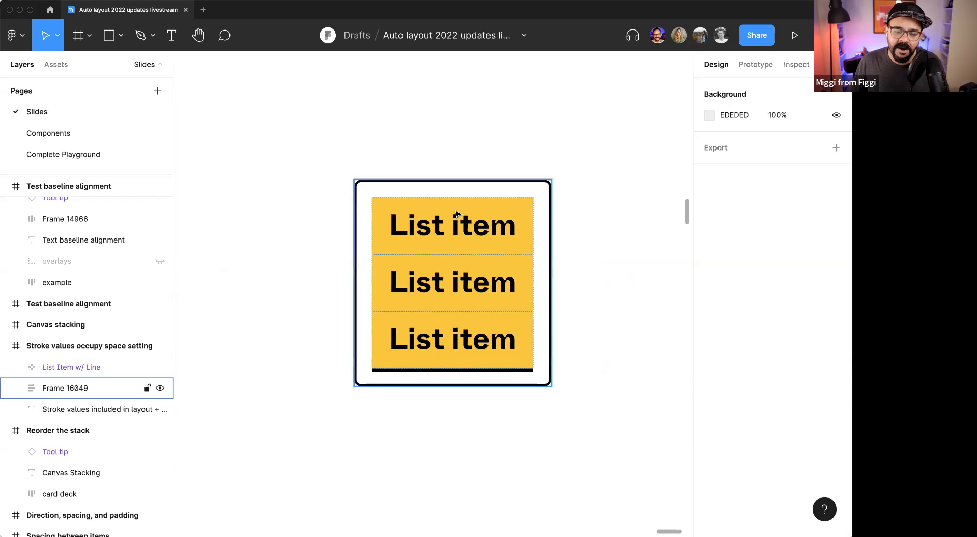
Step: Include strokes in the layout of the three-item list frame and deselect it
left_click(460, 300)
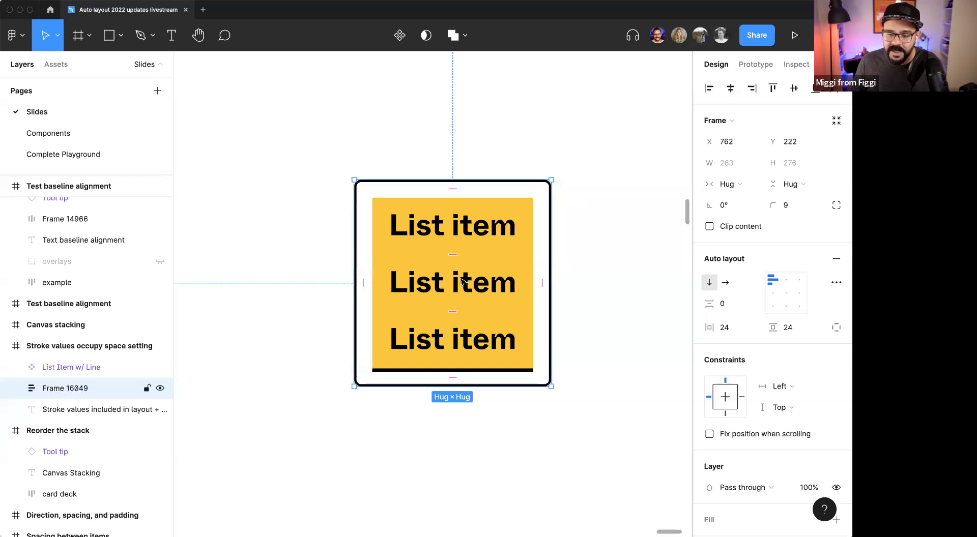
left_click(830, 282)
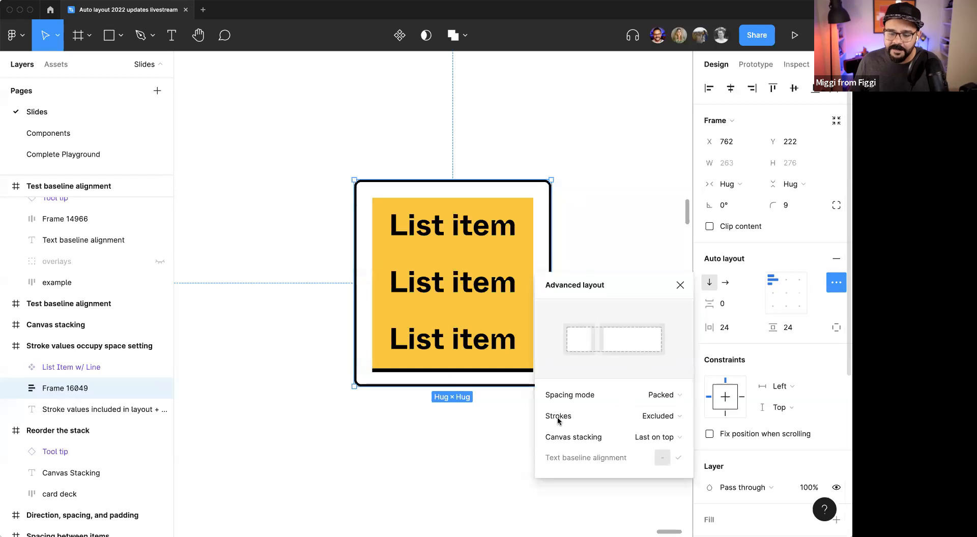
left_click(658, 416)
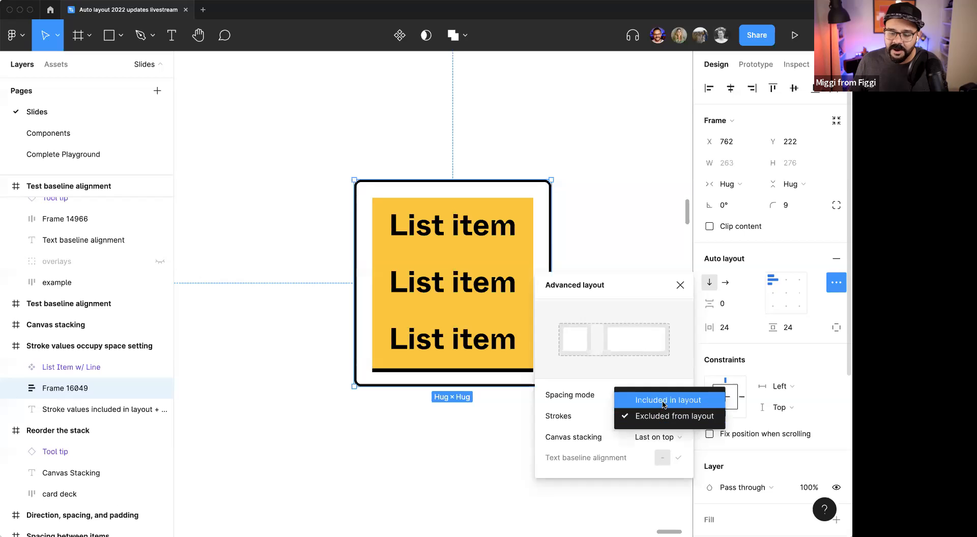
left_click(663, 403)
key("Escape")
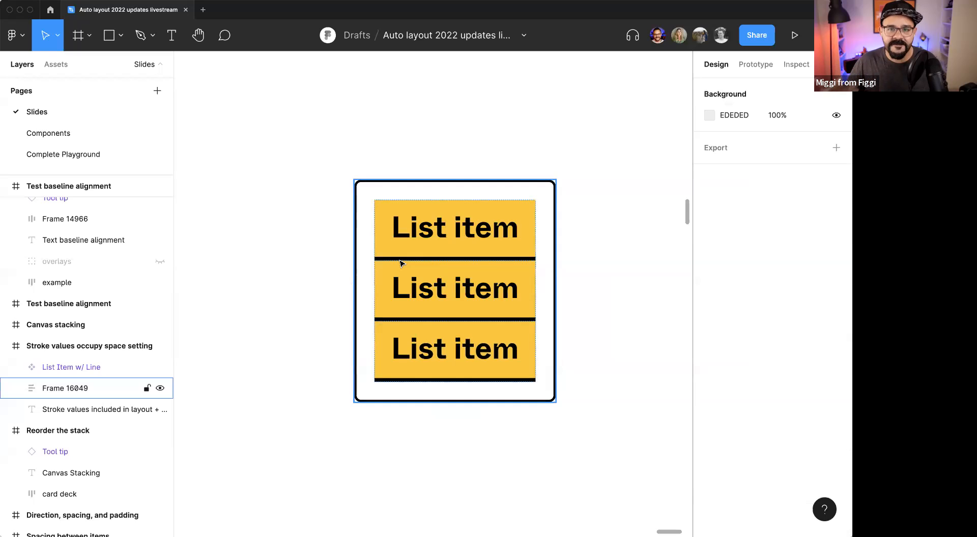
Step: Set the bottom stroke weight of the List Item w/ Line component to 9
scroll(410, 271, "down", 2)
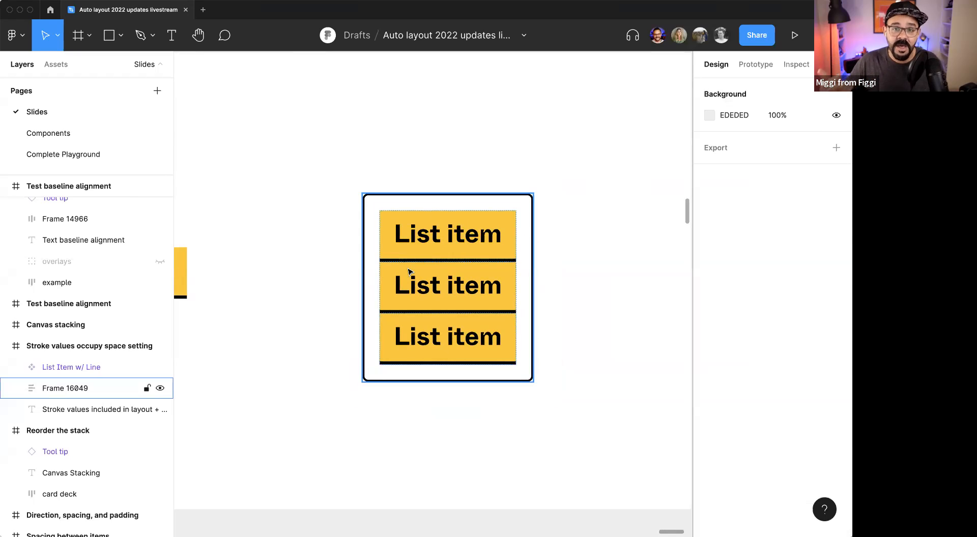
left_click_drag(410, 267, 547, 262)
left_click_drag(294, 269, 357, 272)
scroll(752, 401, "down", 6)
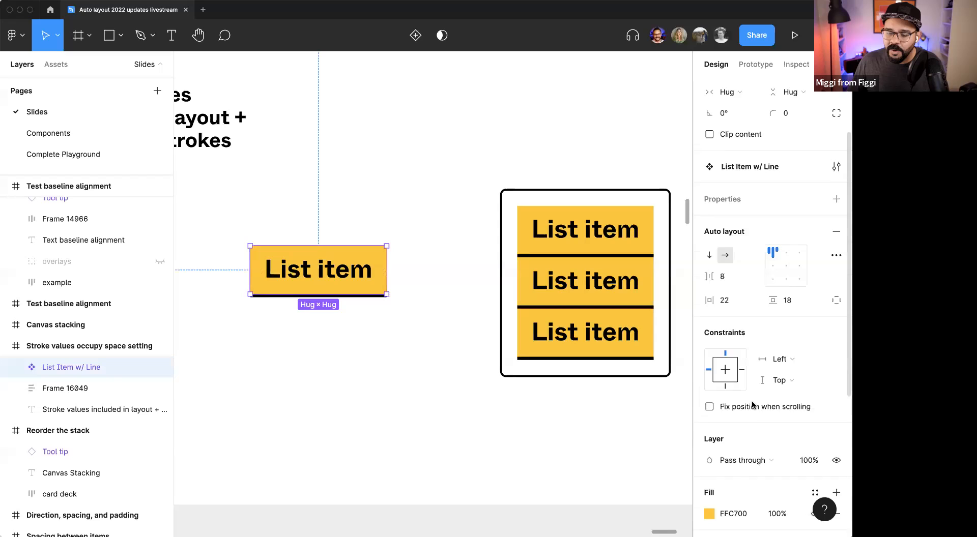
mouse_move(773, 375)
left_mouse_down()
mouse_move(819, 379)
mouse_move(768, 377)
mouse_move(784, 388)
mouse_move(654, 356)
mouse_move(591, 262)
left_mouse_up()
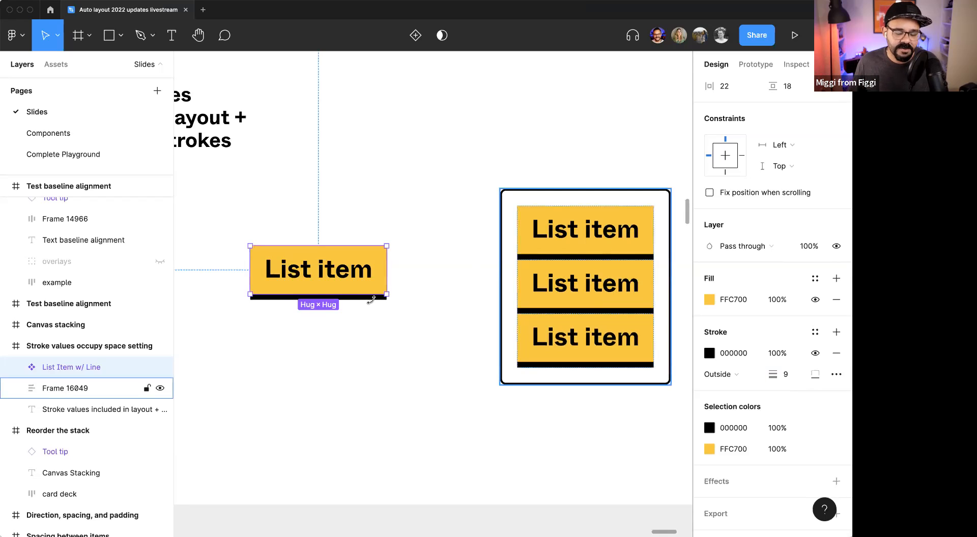
Step: Leave the stroke values slide and advance past the Absolute positioning title slide
scroll(448, 343, "down", 2)
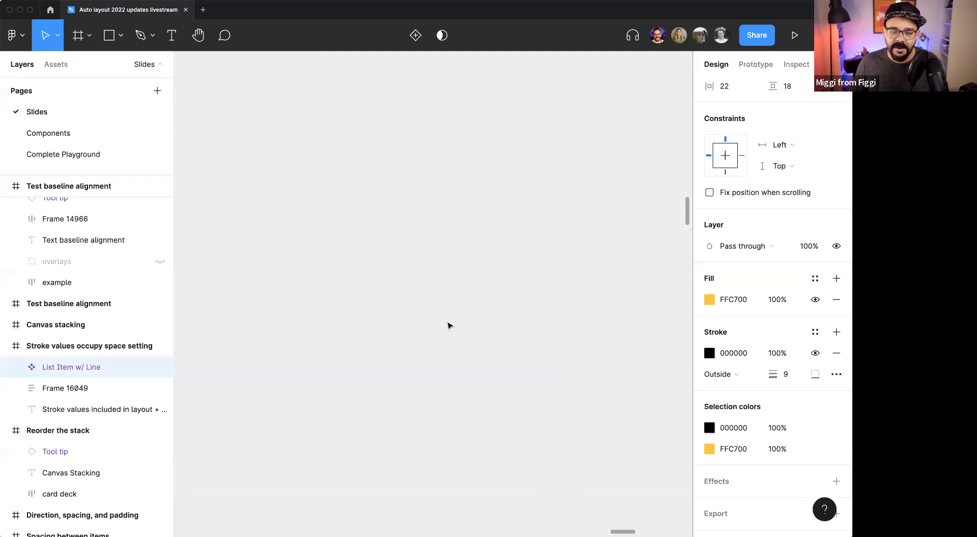
scroll(450, 326, "down", 5)
left_click_drag(519, 372, 503, 329)
scroll(404, 297, "up", 5)
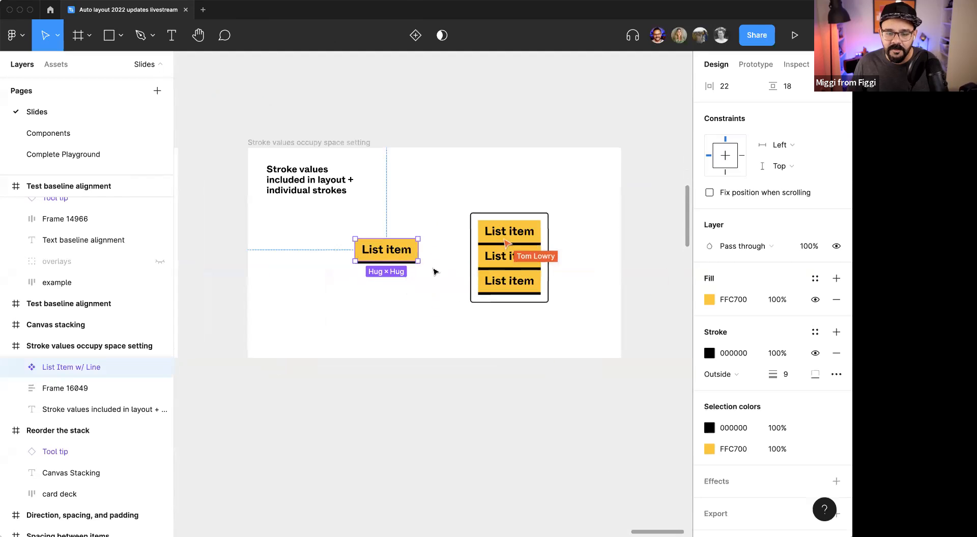
left_click(328, 147)
key("n")
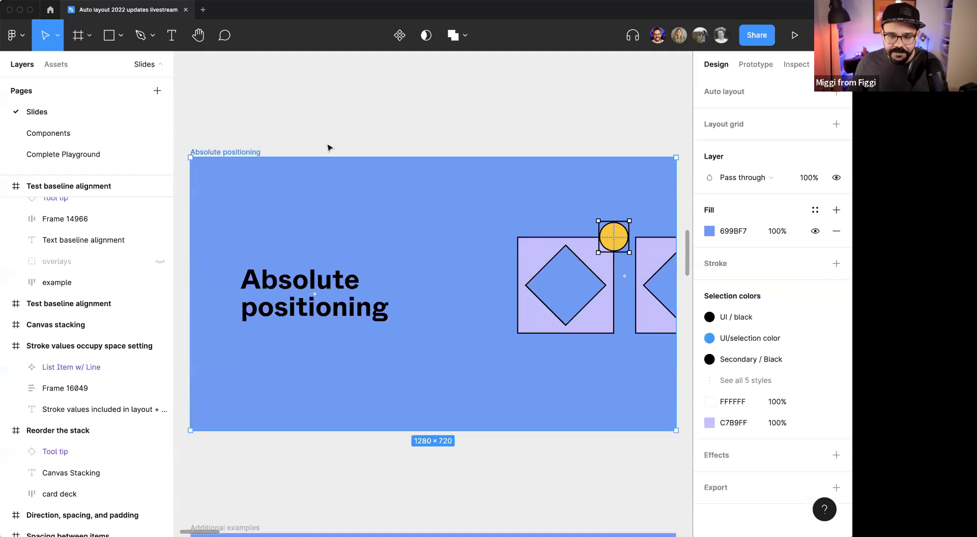
key("n")
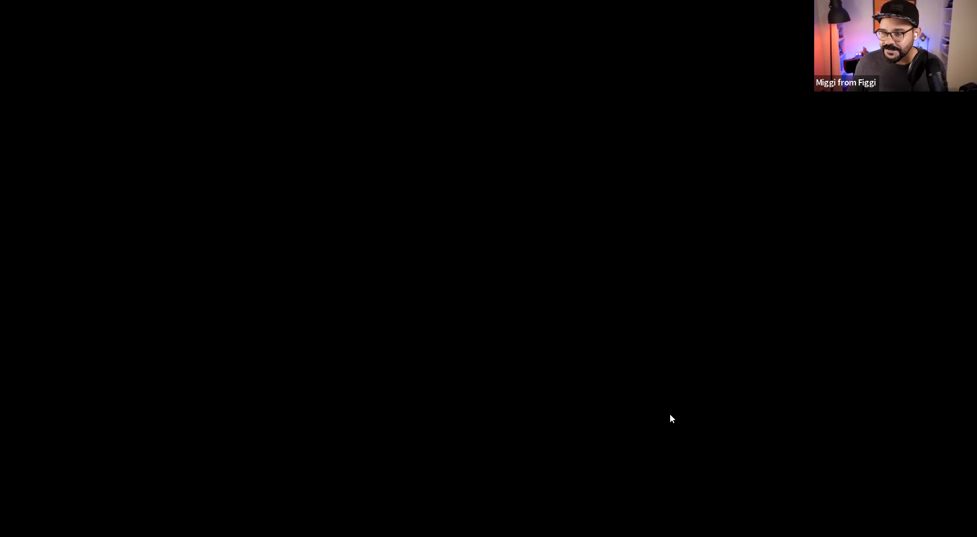
Step: Read the slide on how to identify absolutely positioned items, including its tooltip example and layer icon illustration
scroll(356, 418, "down", 1)
scroll(356, 418, "left", 1)
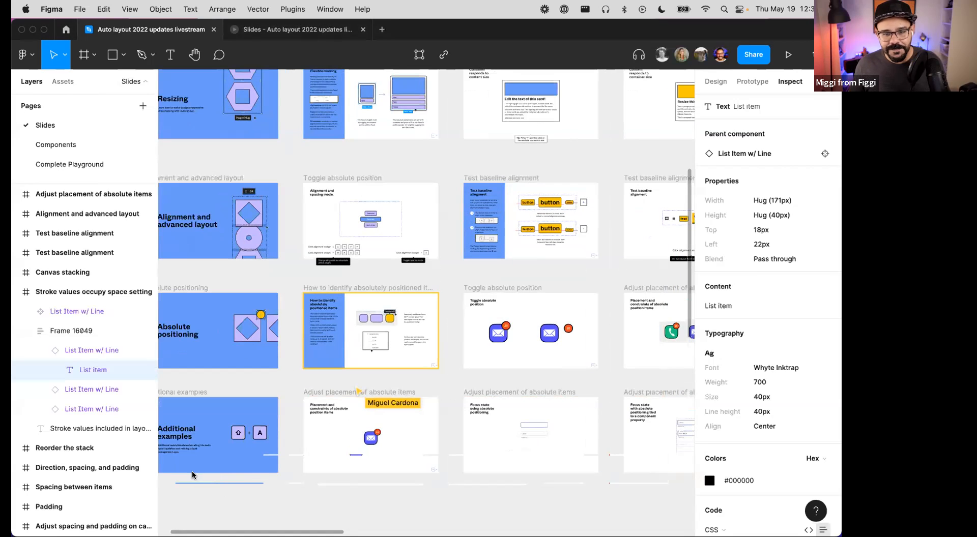
left_click(285, 274)
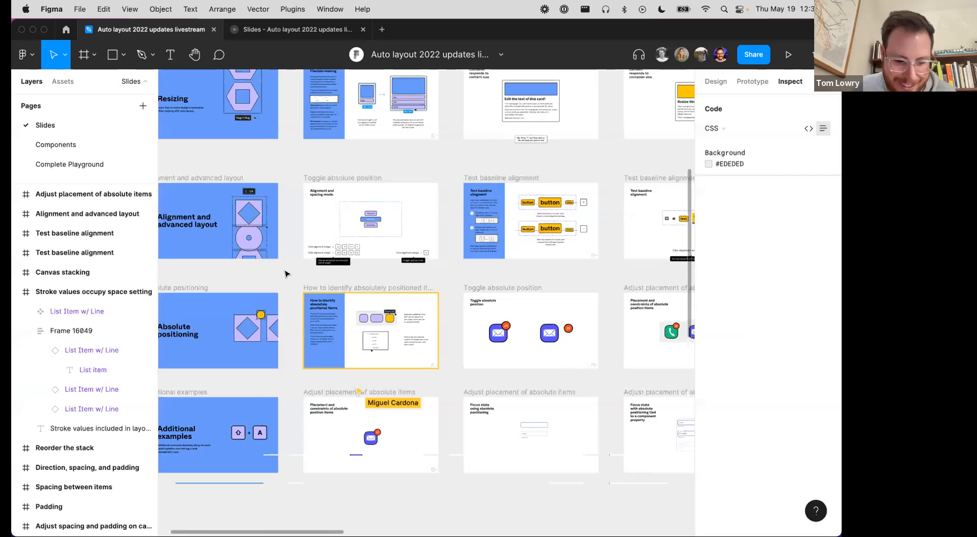
scroll(284, 273, "up", 5)
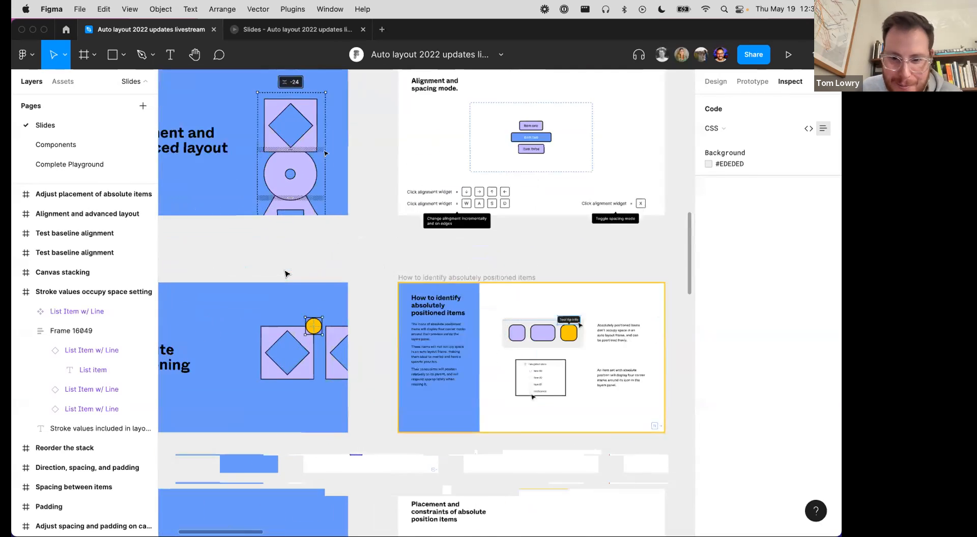
scroll(285, 274, "down", 2)
scroll(285, 274, "right", 2)
scroll(285, 274, "up", 3)
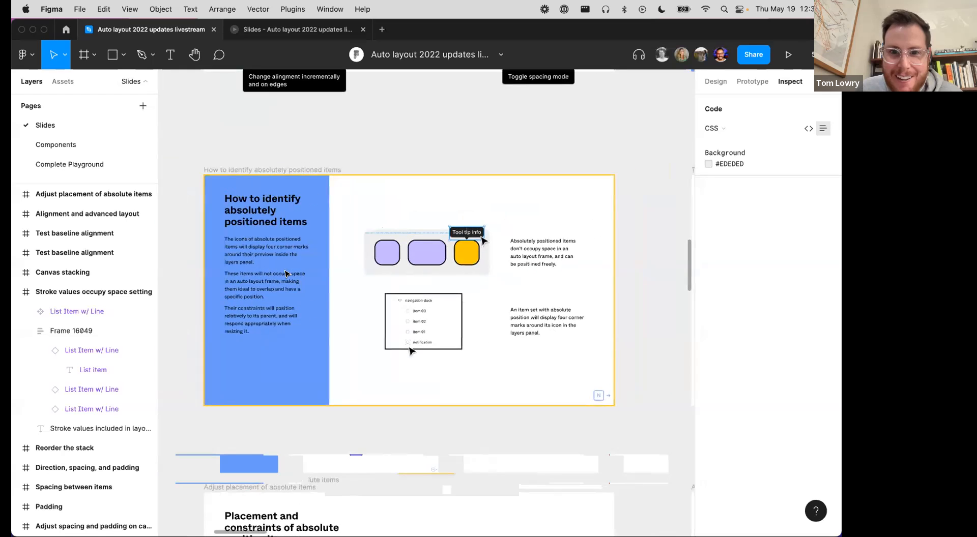
scroll(286, 274, "up", 1)
scroll(285, 275, "right", 1)
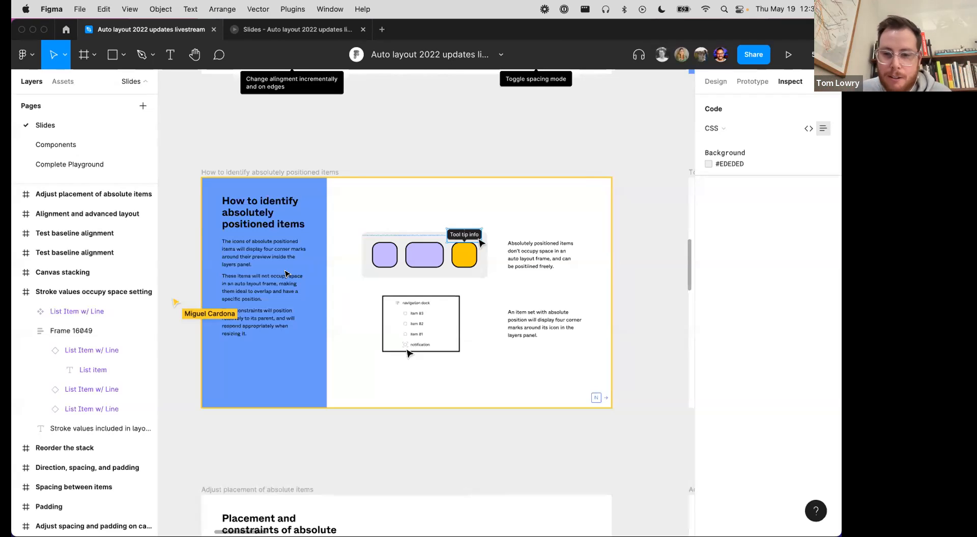
scroll(286, 274, "up", 5)
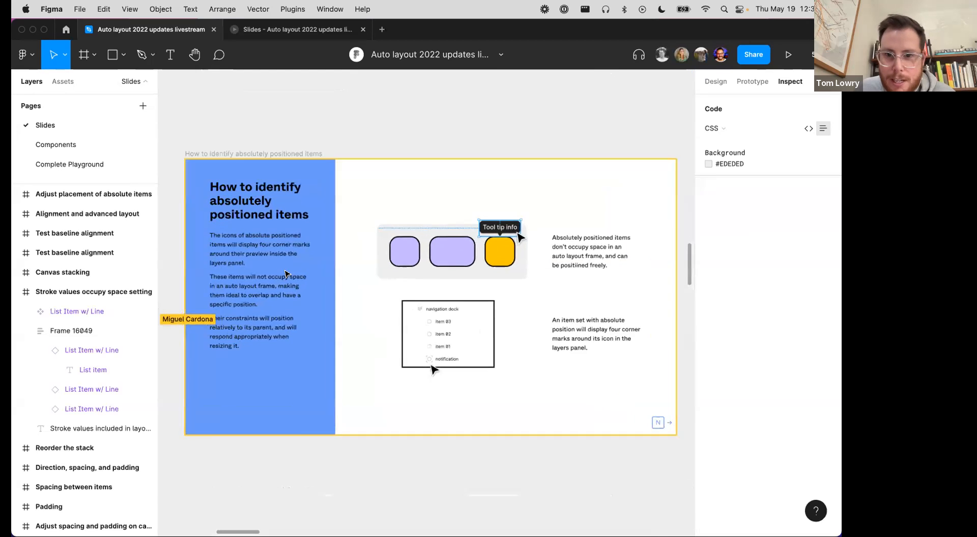
scroll(286, 274, "right", 3)
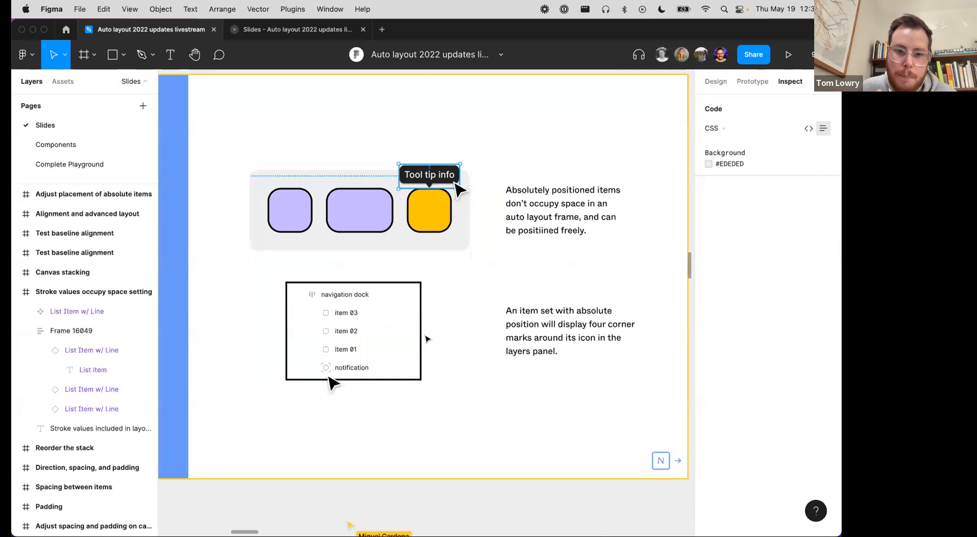
Step: On the Toggle absolute position slide, expand the first mail icon's frame and inspect its mail icon and 001 badge layers
scroll(426, 339, "down", 5)
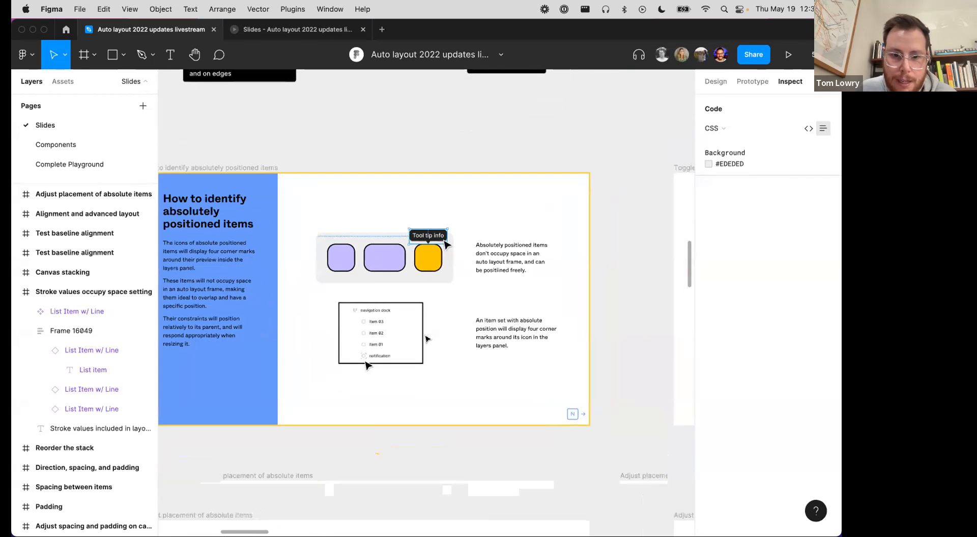
scroll(427, 339, "right", 10)
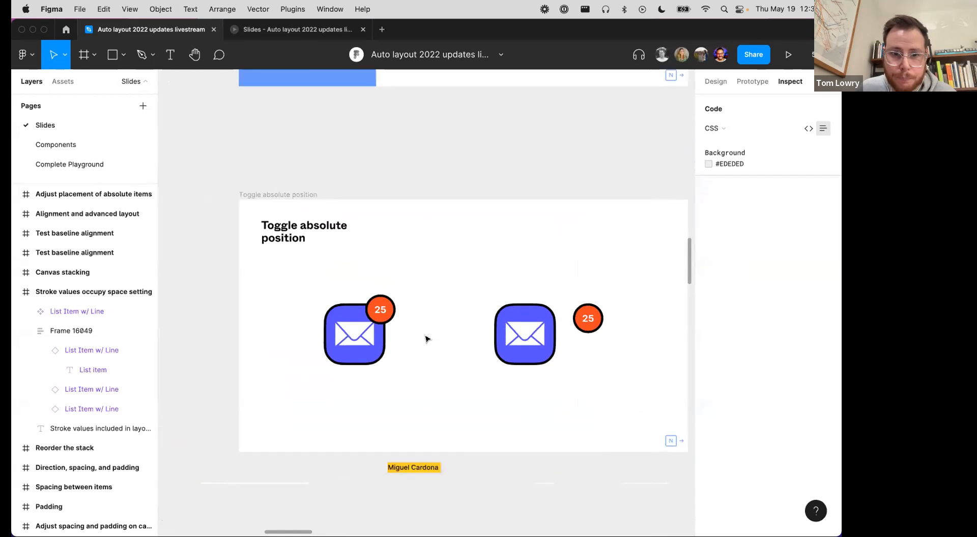
scroll(427, 339, "down", 2)
scroll(426, 339, "right", 2)
left_click(342, 304)
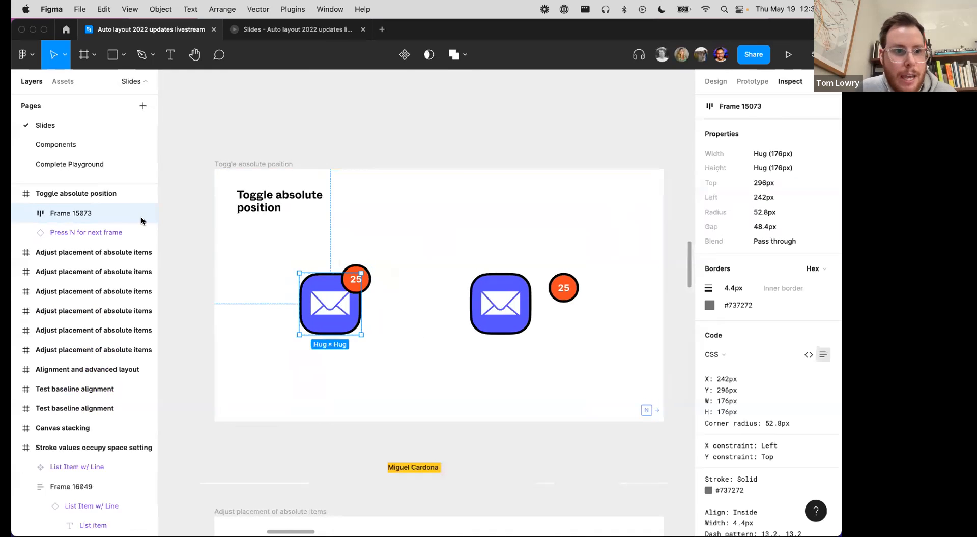
left_click(31, 213)
left_click(374, 242)
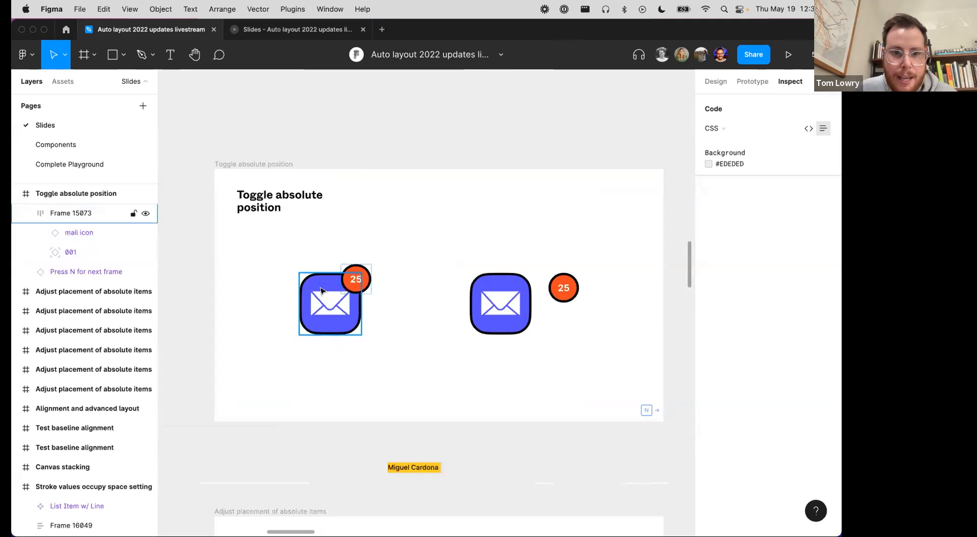
left_click(78, 213)
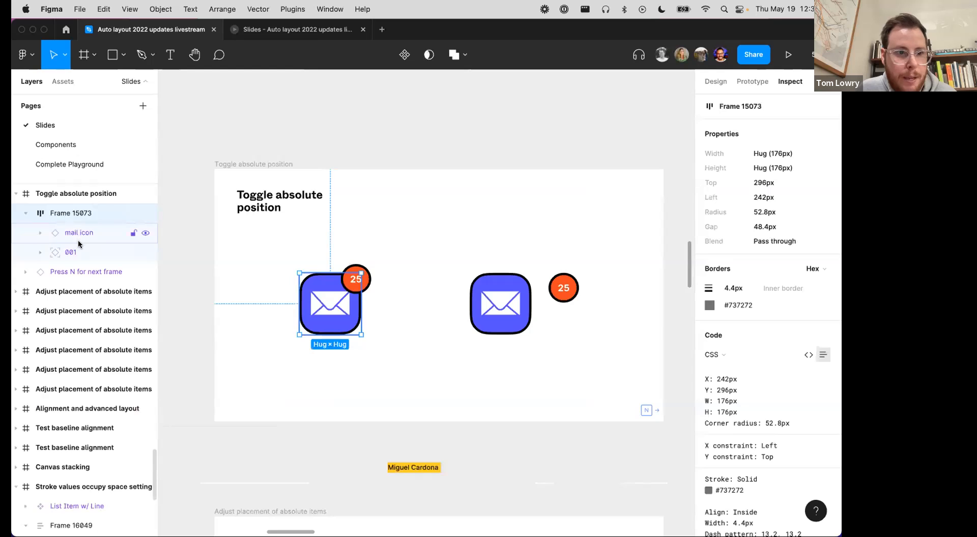
left_click(79, 233)
left_click(77, 252)
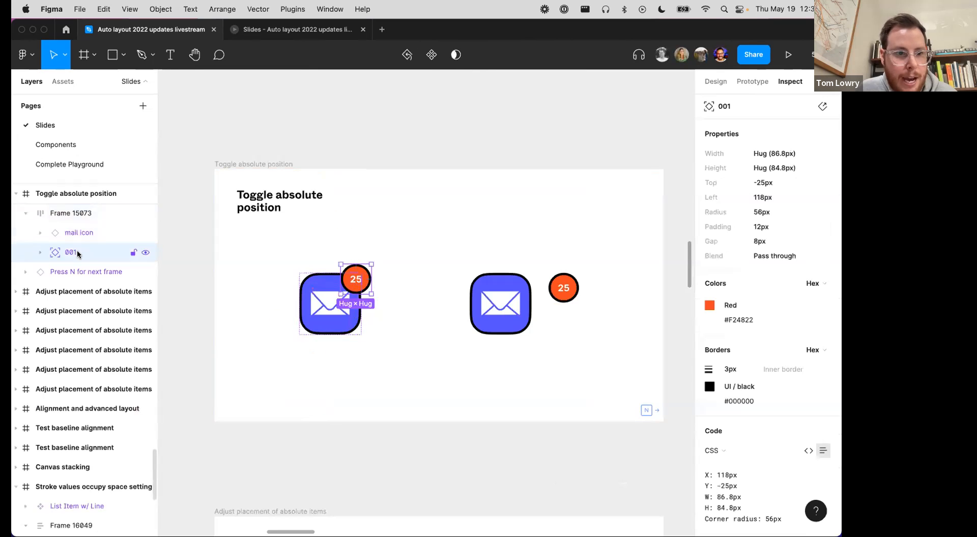
Step: Measure the gap between the second mail icon and the badge beside it
scroll(526, 268, "right", 2)
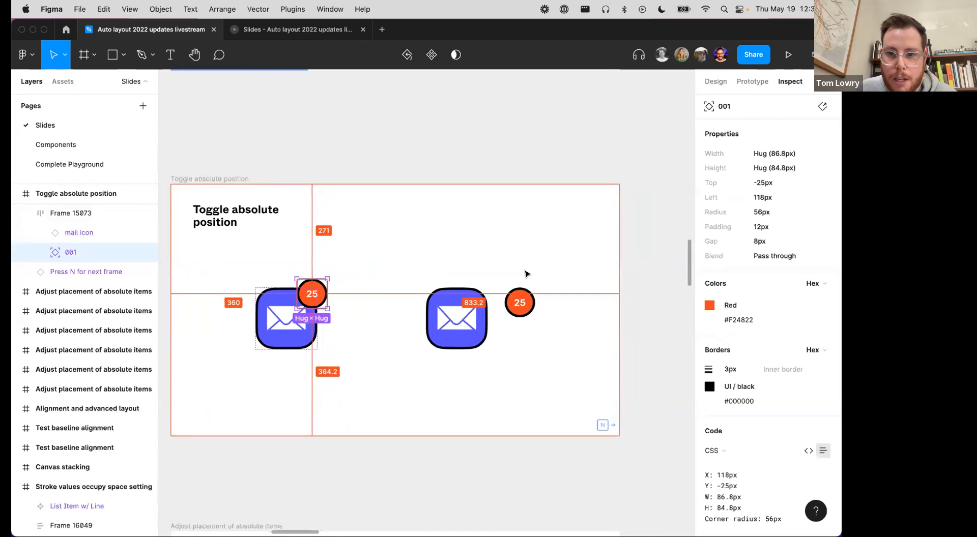
left_click(518, 302)
left_click_drag(522, 303, 458, 319)
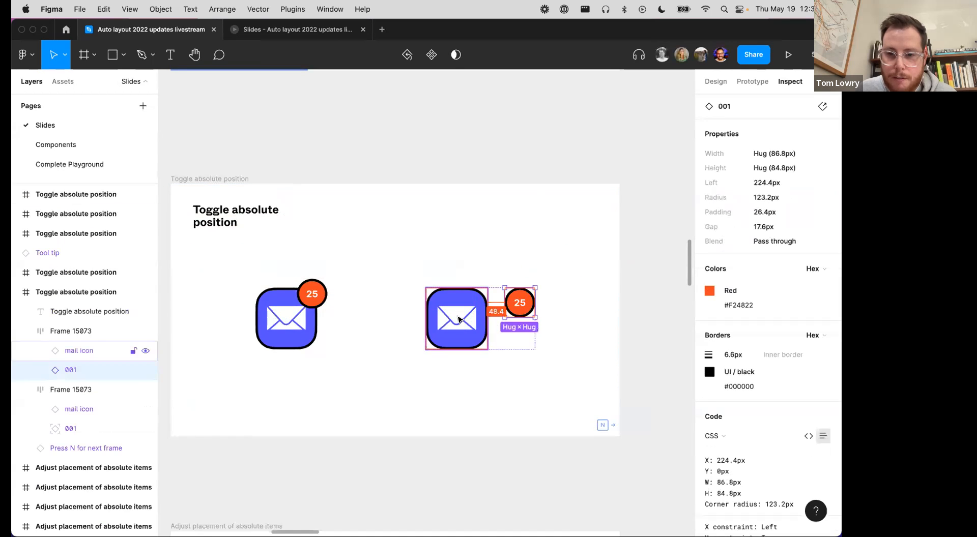
left_click(451, 261)
scroll(451, 262, "right", 1)
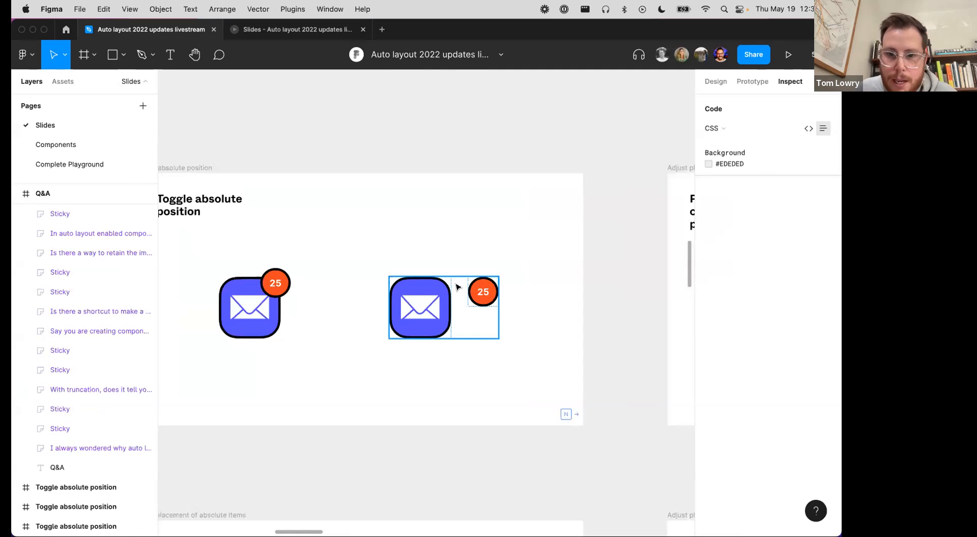
Step: Turn on absolute position for the 25 badge beside the second mail icon
left_click(474, 293)
left_click(480, 292)
left_click(715, 82)
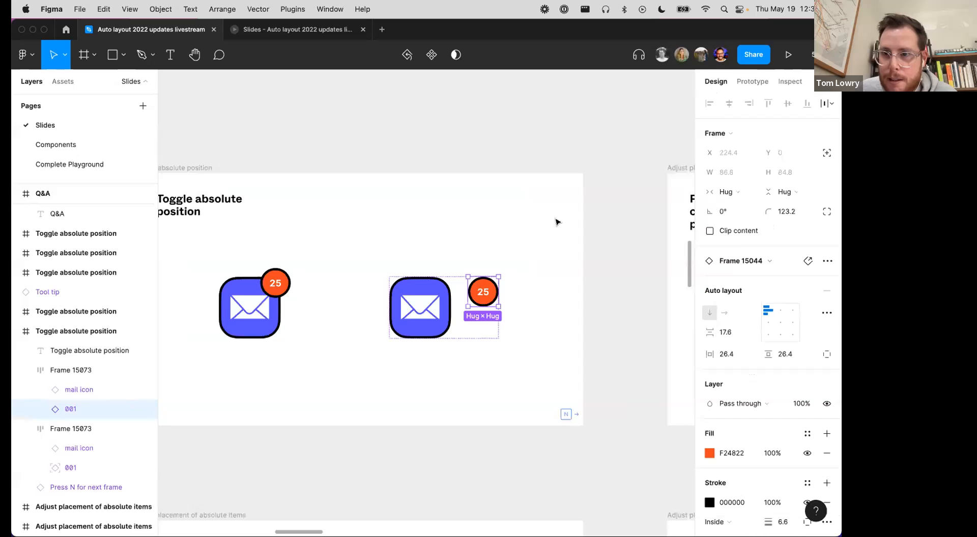
left_click(826, 154)
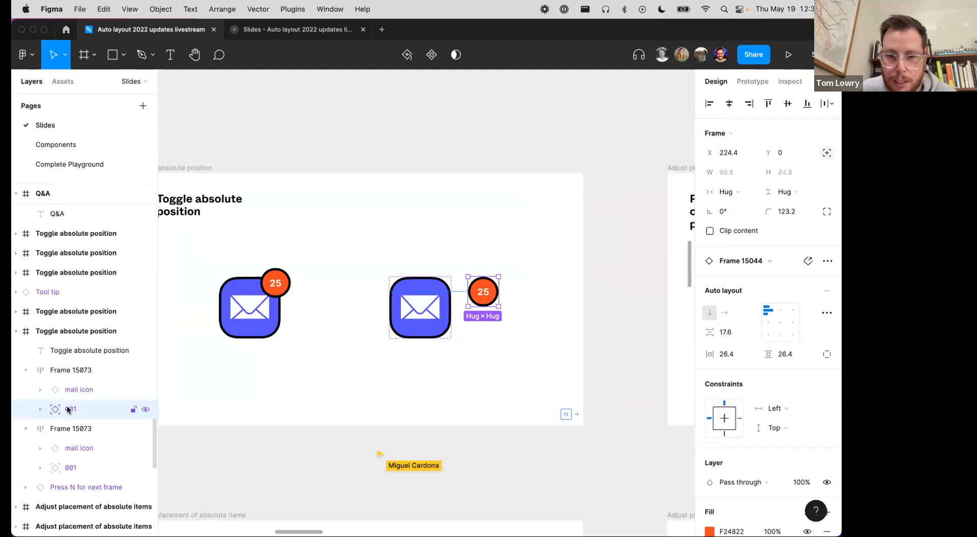
Step: Nudge the badge onto the second mail icon's upper-right corner, to X 112.4 and Y -24, and deselect it
key("shift+Left")
key("shift+Left")
key("shift+Left")
key("shift+Left")
key("shift+Left")
key("shift+Left")
key("shift+Left")
key("shift+Left")
key("shift+Left")
key("shift+Left")
key("shift+Left")
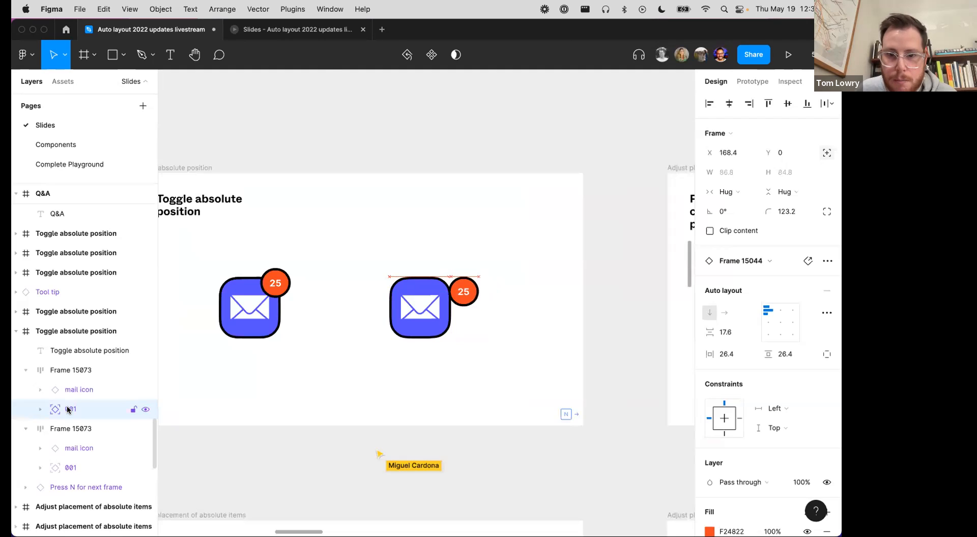
key("shift+Left")
key("shift+Left")
key("shift+Left")
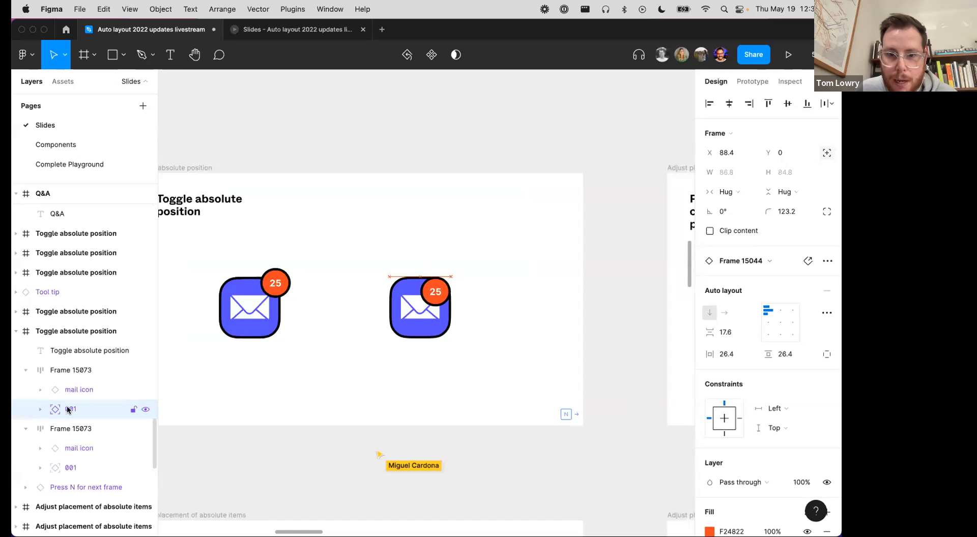
key("shift+Right")
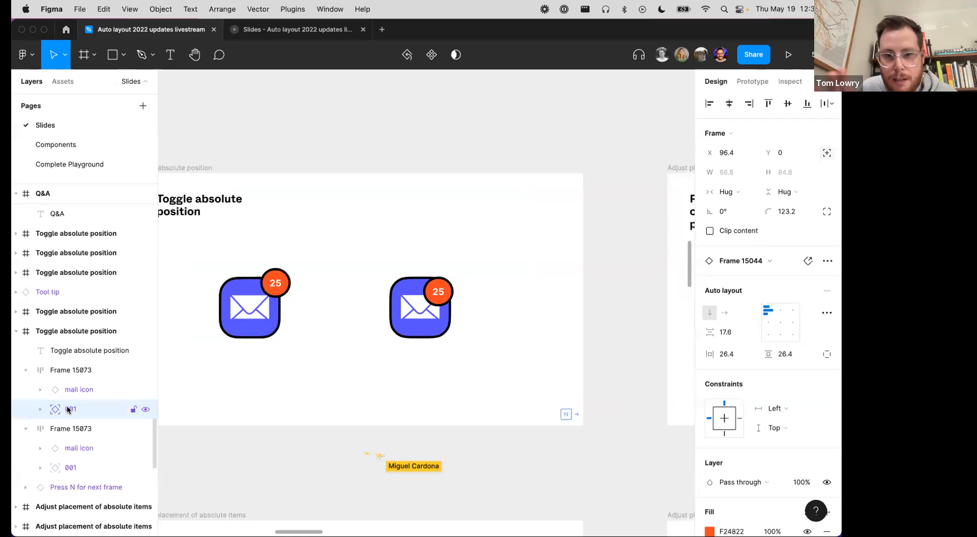
key("shift+Up")
key("shift+Right")
key("shift+Up")
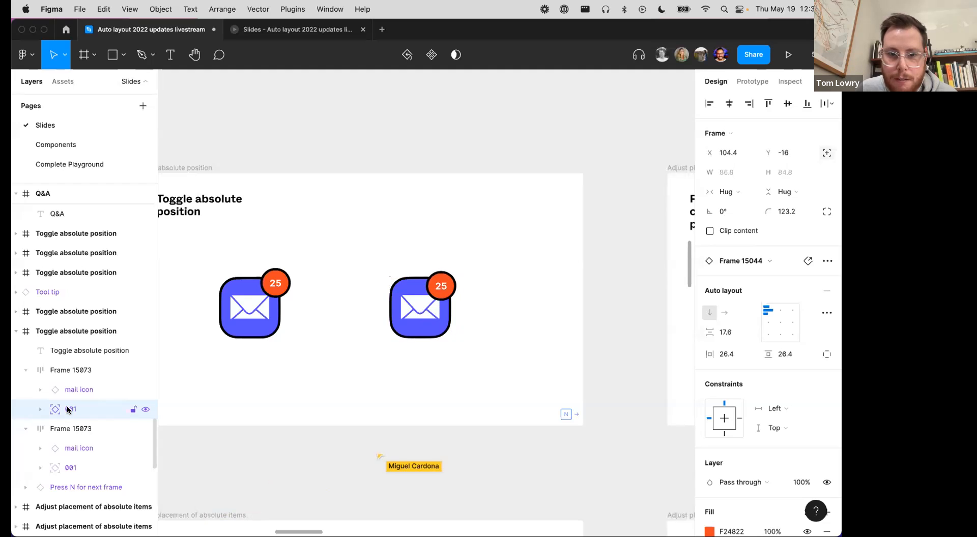
key("shift+Right")
key("shift+Up")
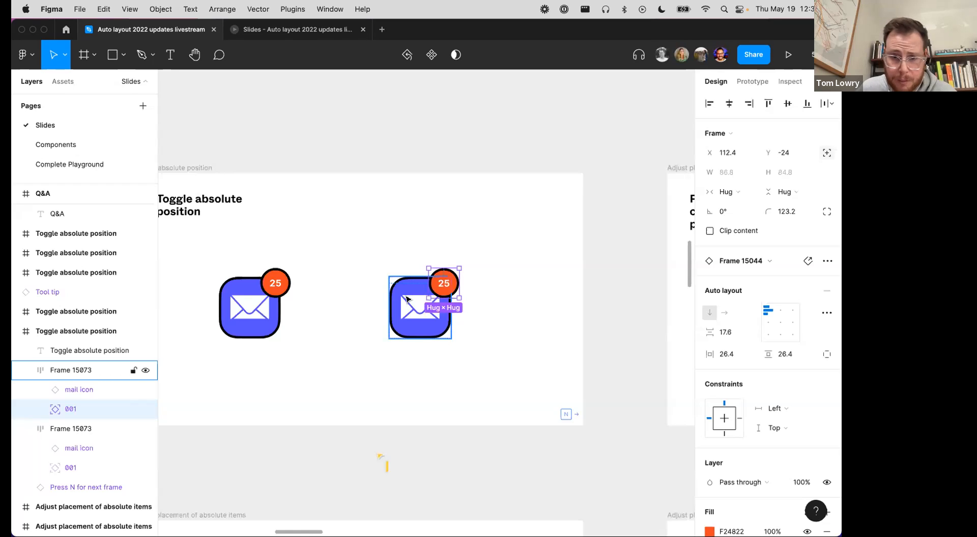
left_click(410, 237)
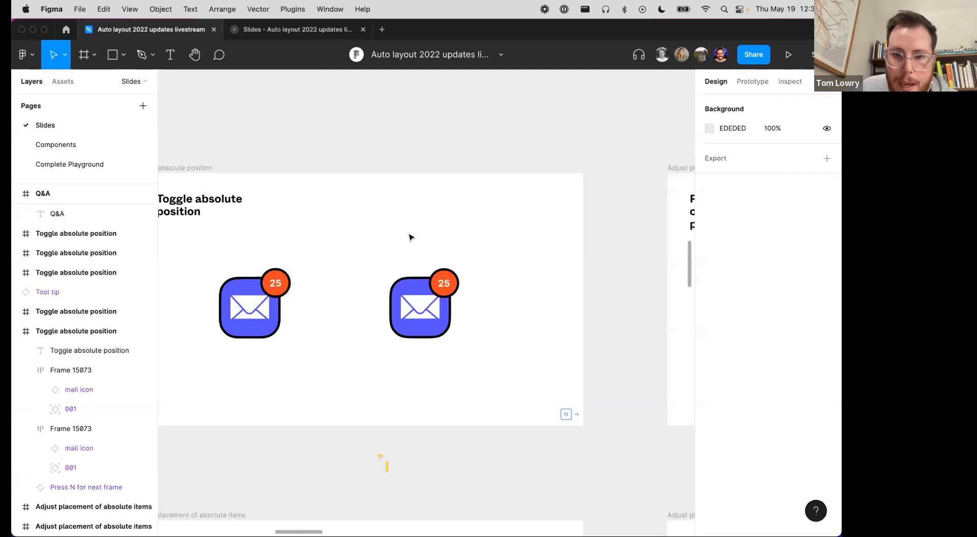
Step: Set the horizontal constraint of the second mail icon's 25 badge to Right
left_click(409, 300)
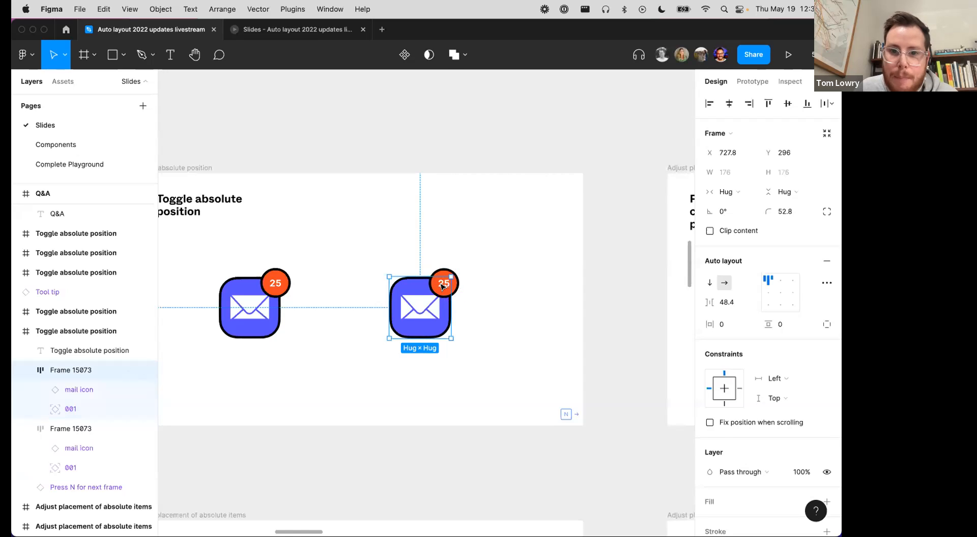
left_click(442, 286)
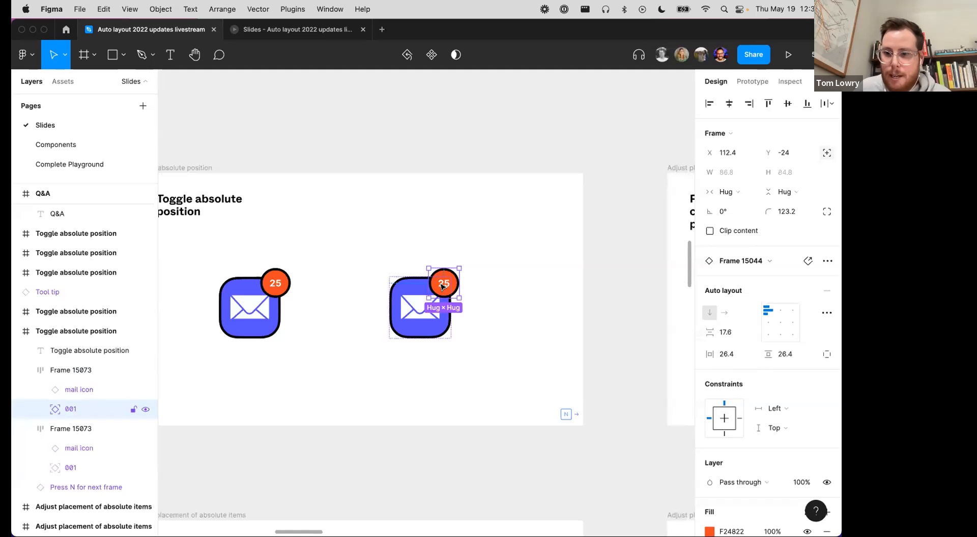
scroll(768, 331, "down", 5)
left_click(773, 220)
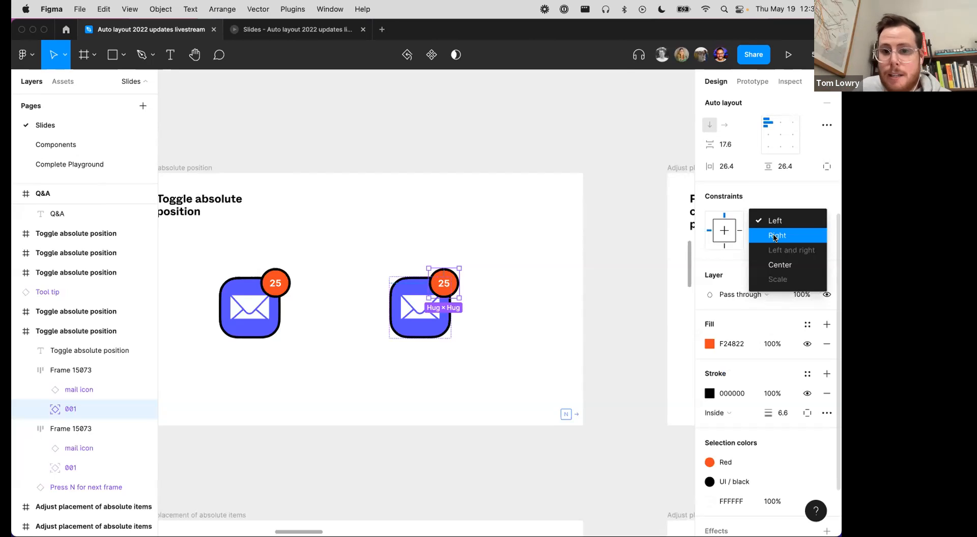
left_click(774, 237)
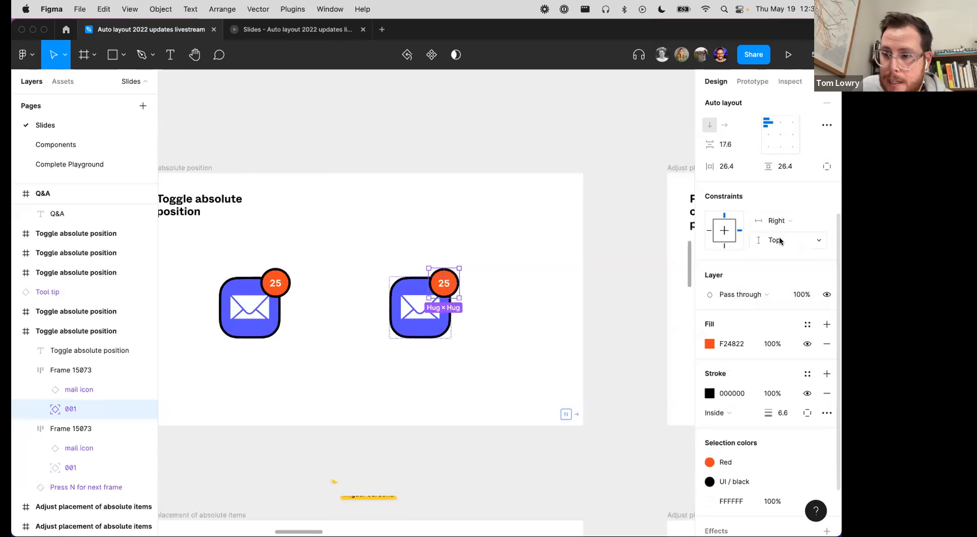
Step: Replace the number in the second mail icon's badge with 1,000
double_click(444, 284)
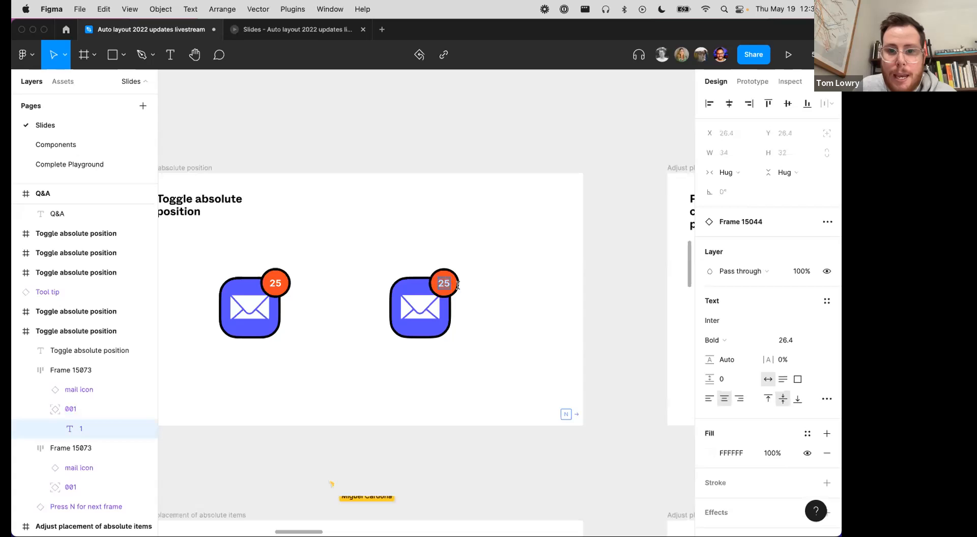
type("1,000")
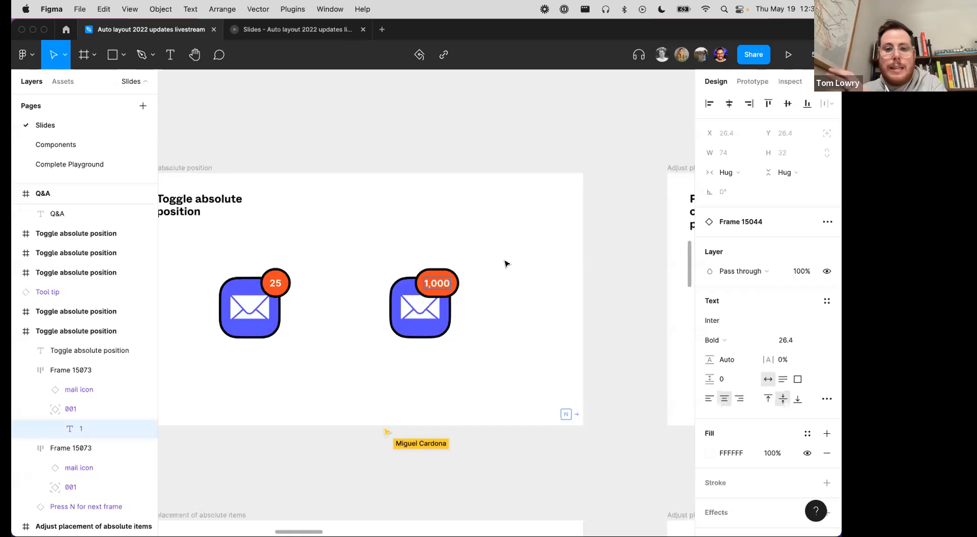
key("Escape")
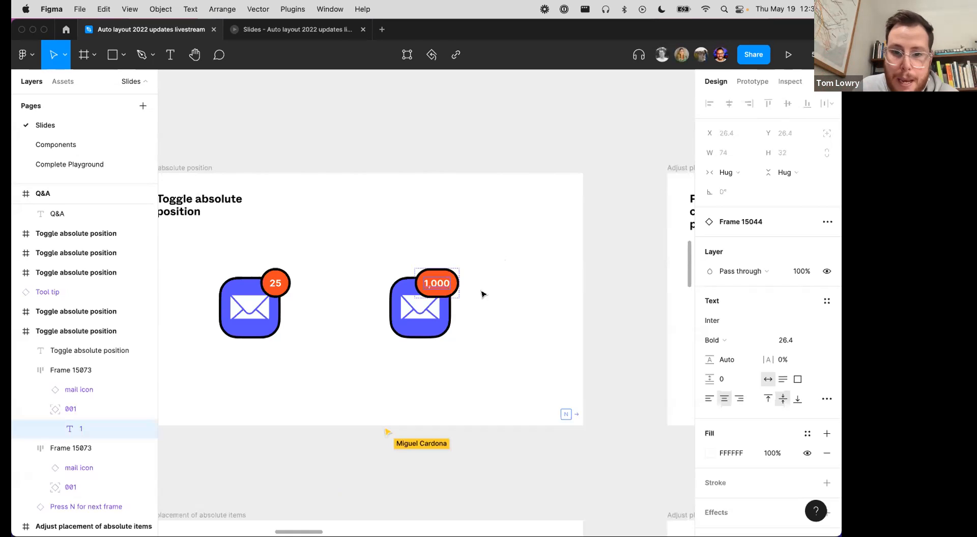
key("Escape")
key("Escape")
Step: Inspect the second mail icon, its 1,000 badge and the auto layout frame that contains them
left_click_drag(383, 306, 451, 309)
left_click(445, 309)
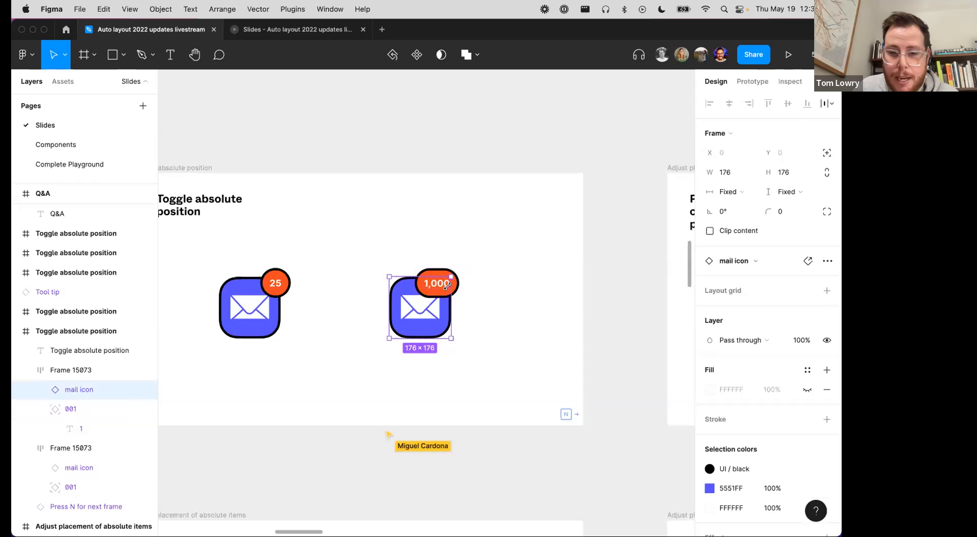
left_click(478, 304)
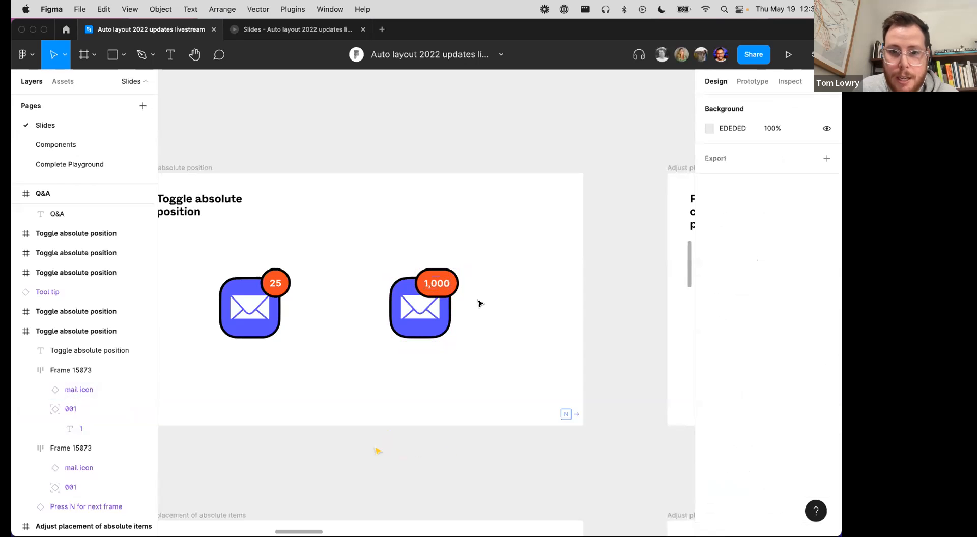
left_click(436, 277)
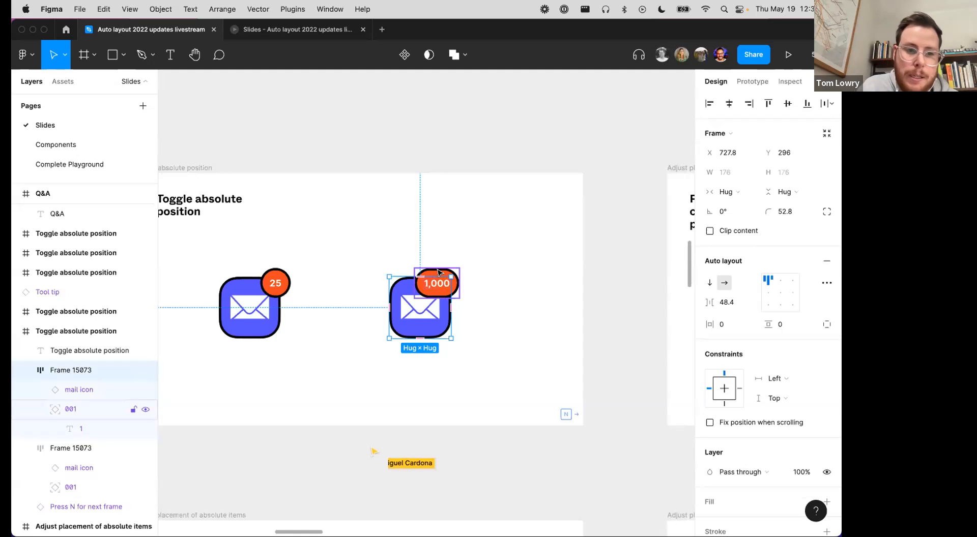
left_click(447, 273)
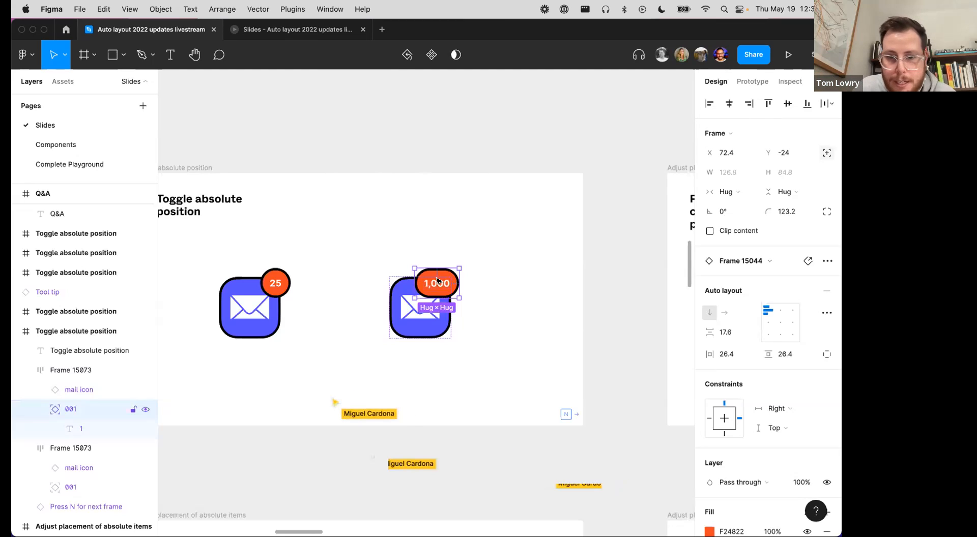
left_click(400, 287)
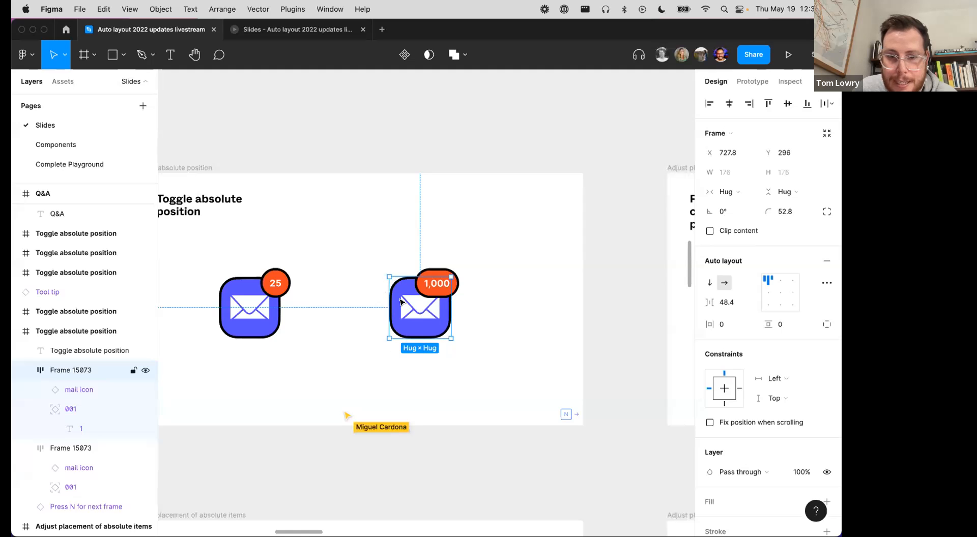
Step: Draw a 139 × 139 square beside the second mail icon and align its top edge with the icon's frame
left_click(497, 312)
key("r")
left_click_drag(495, 314, 544, 362)
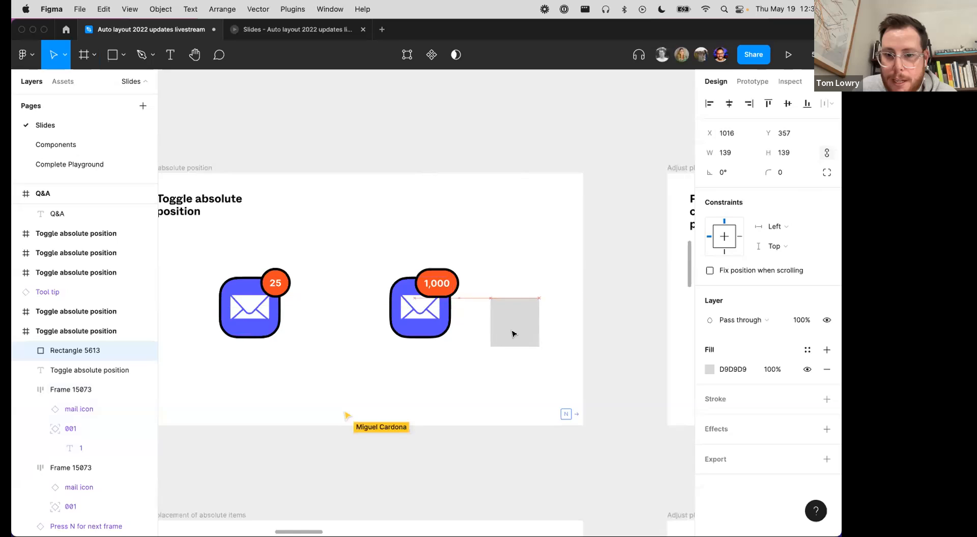
left_click(426, 314, "shift")
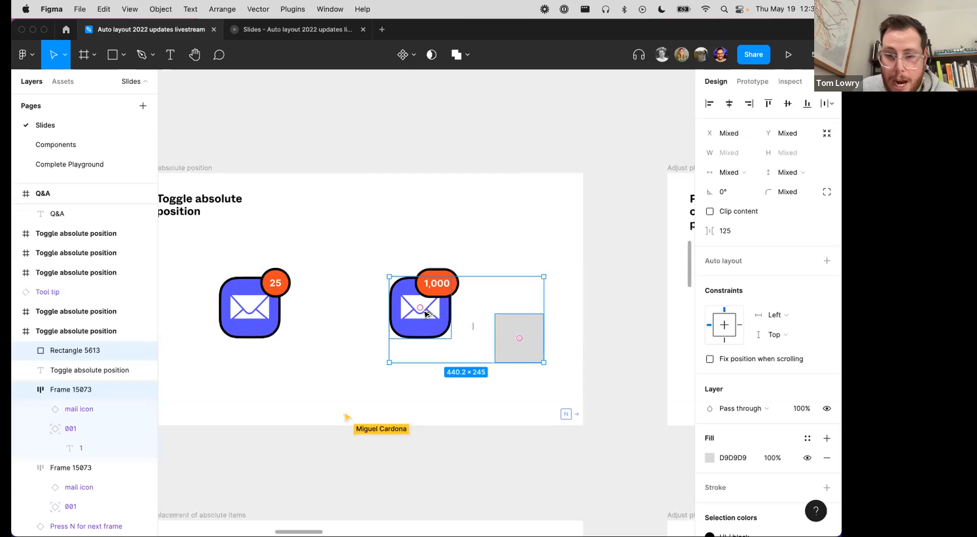
key("alt+w")
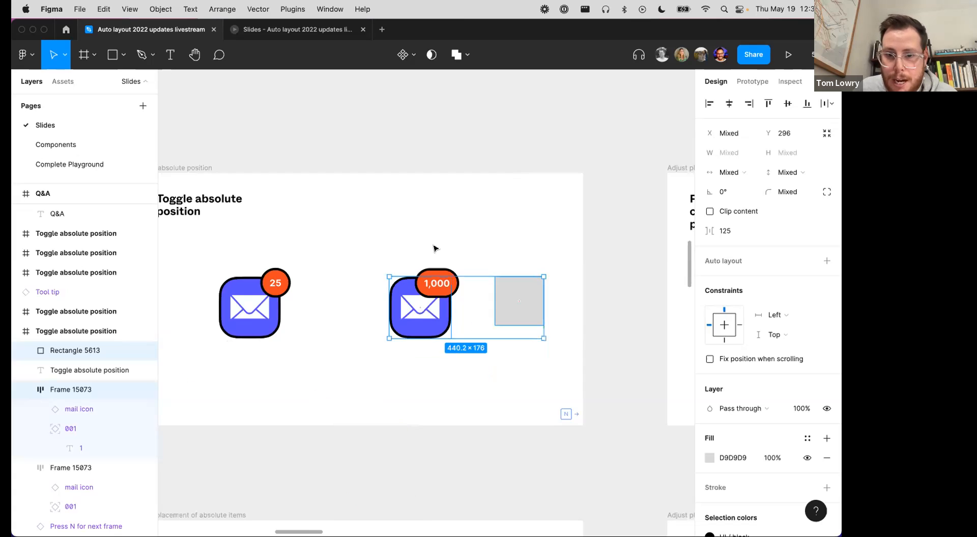
left_click(435, 247)
Step: Delete the grey square beside the second mail icon
left_click(524, 288)
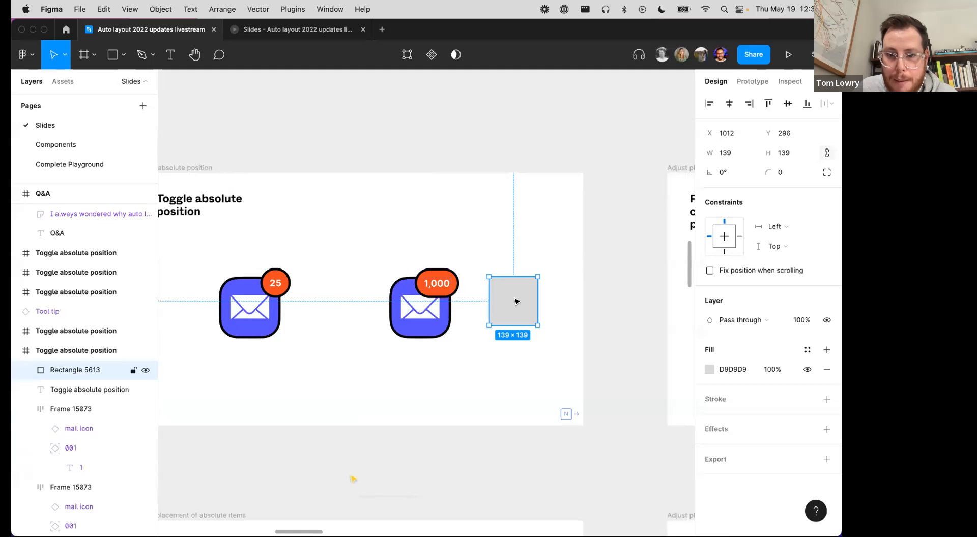
key("Delete")
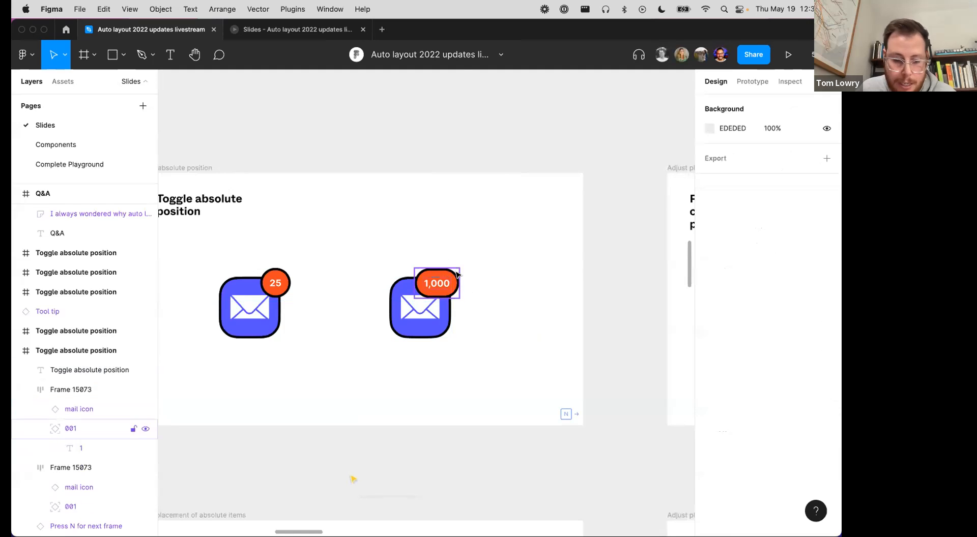
Step: On the Placement and constraints slide, align the mail icon's 25 badge to the bottom of its frame
key("n")
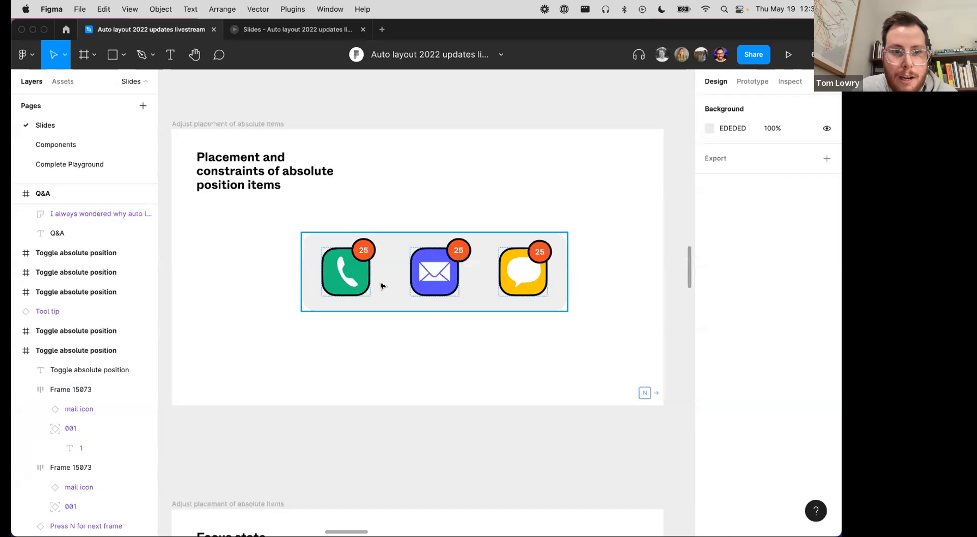
double_click(452, 257)
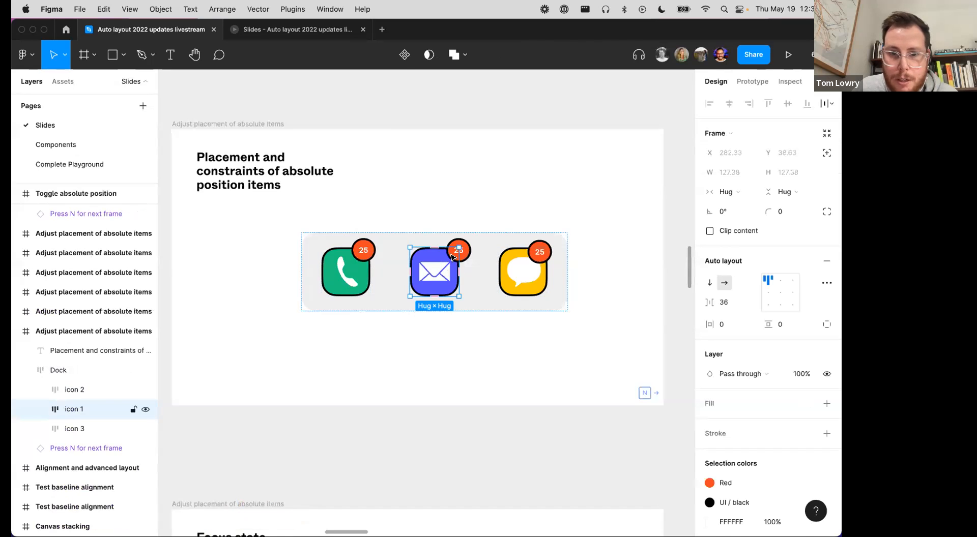
double_click(452, 257)
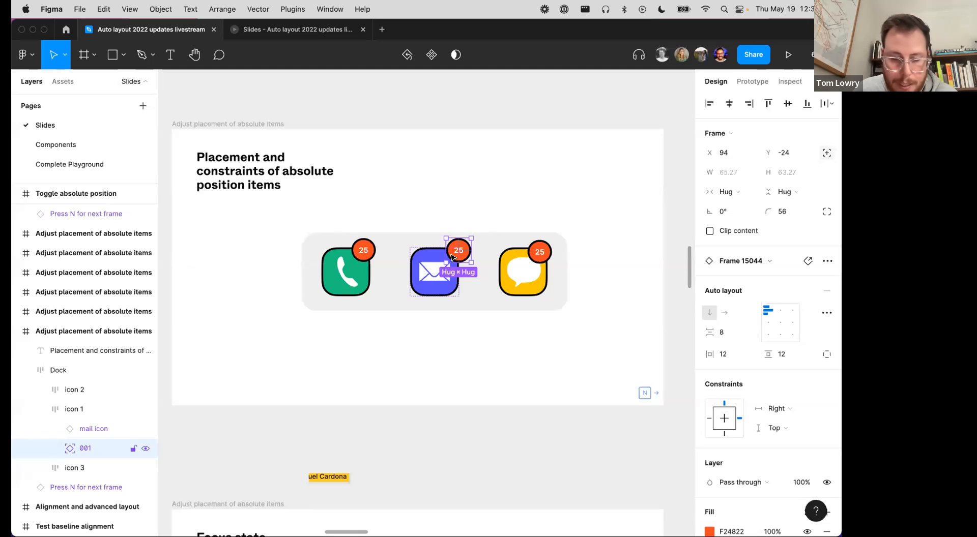
key("alt+s")
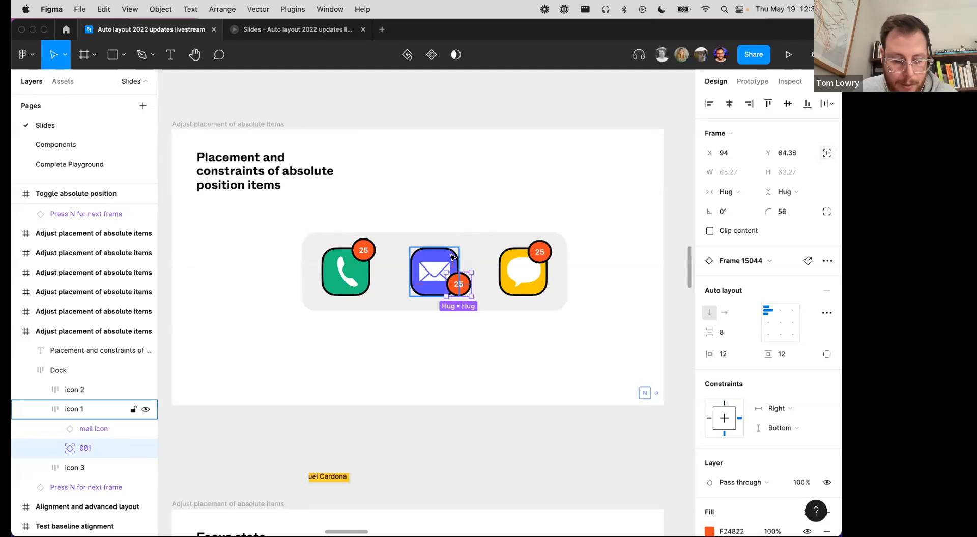
Step: Nudge the mail icon's badge down to Y 88.38 so it overlaps the icon's lower-right corner, and deselect it
key("Down")
key("Down")
key("Down")
key("Down")
key("Down")
key("Down")
key("Down")
key("Down")
key("Down")
key("Down")
key("Down")
key("Down")
key("Down")
key("Down")
key("Down")
key("Down")
key("Down")
key("Down")
key("Down")
key("Down")
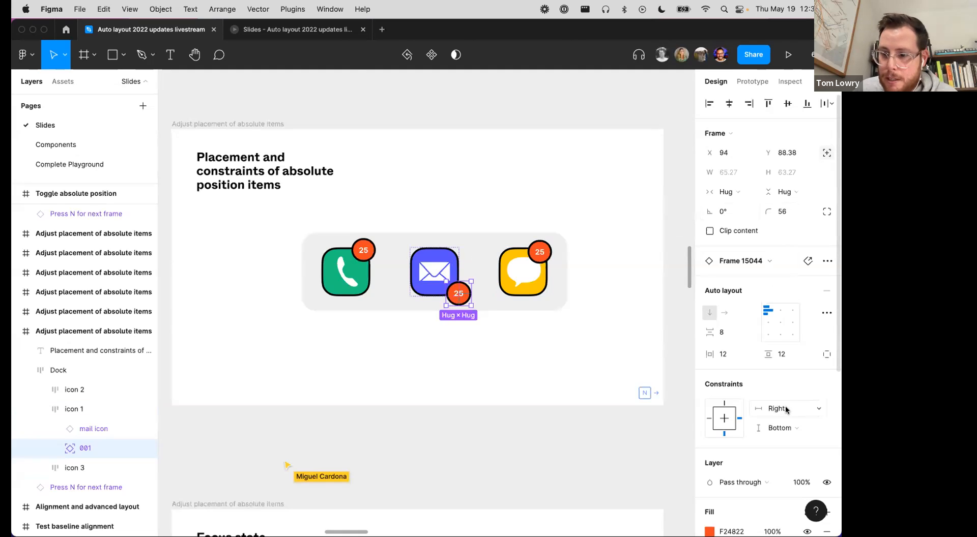
left_click(580, 388)
Step: Widen the mail icon inside the dock to 183, keeping its height at 127
double_click(440, 279)
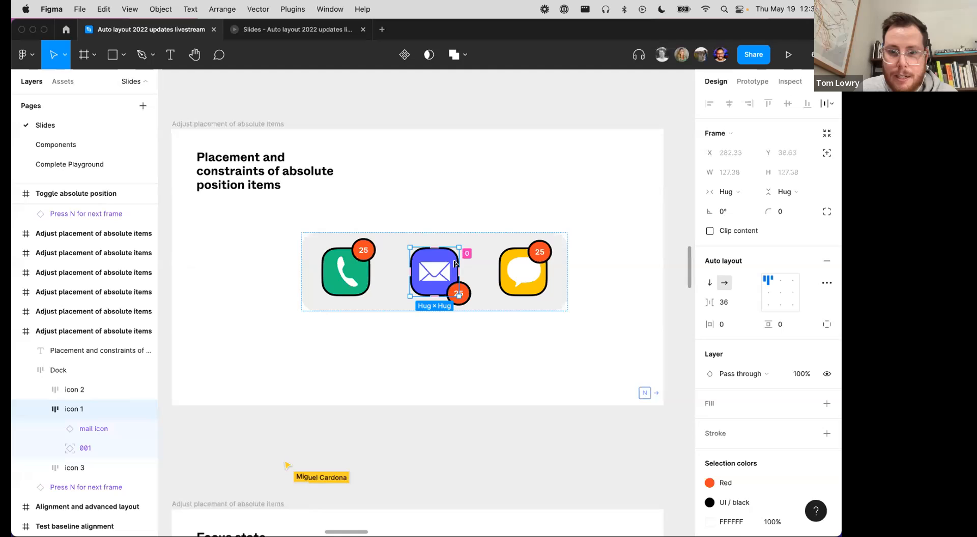
left_click_drag(455, 263, 480, 264)
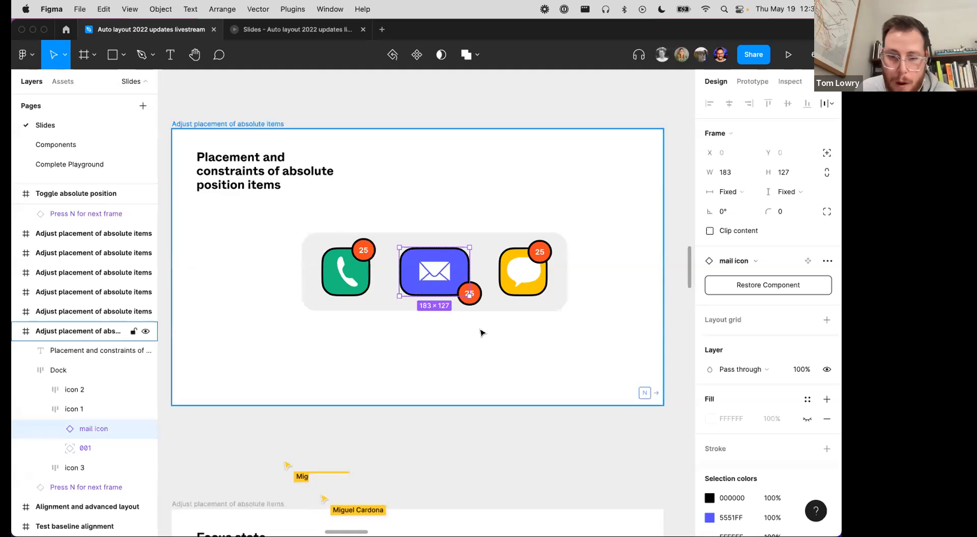
Step: Go to the Tool tip example slide with the yellow notched-corner shape
scroll(481, 333, "down", 5)
scroll(482, 333, "up", 5)
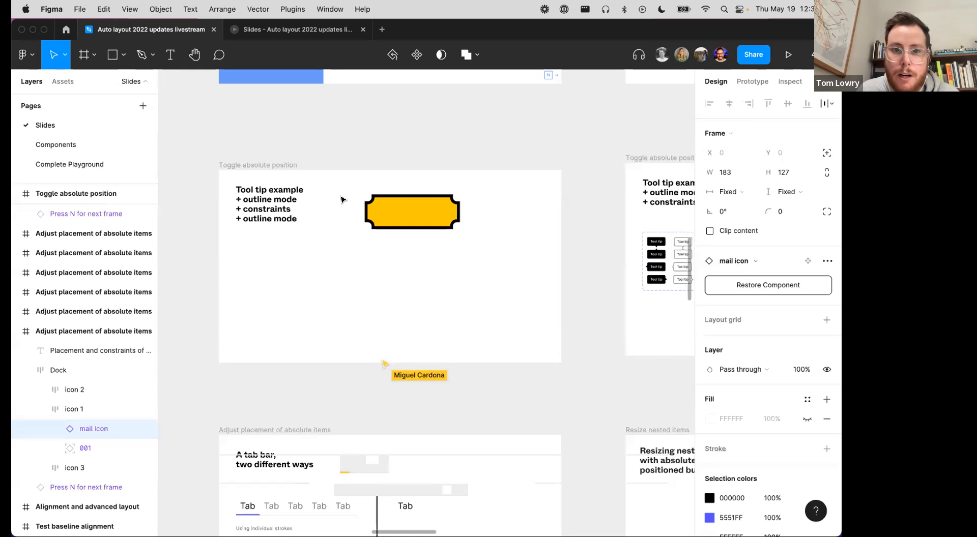
scroll(338, 257, "up", 3)
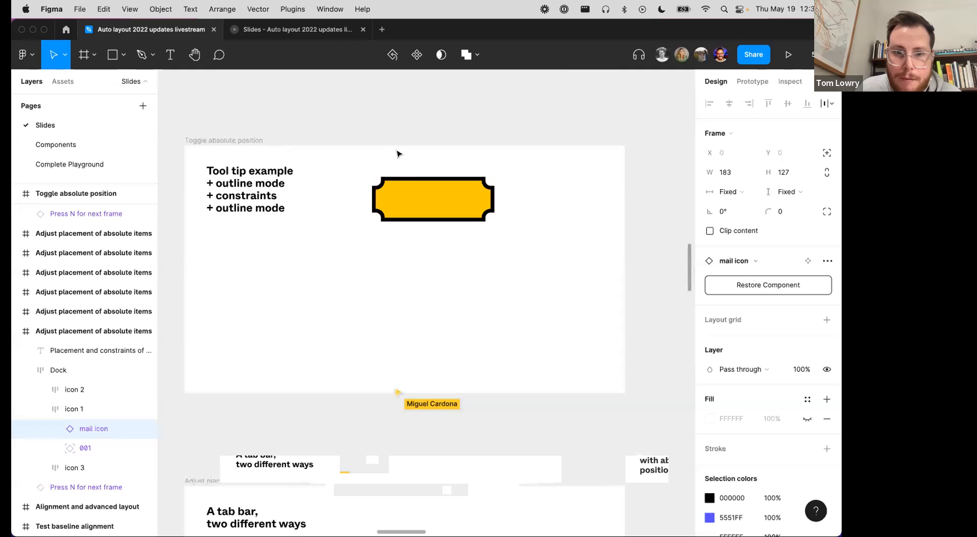
Step: Select the yellow ticket component and expand its layer to reveal the Subtract shape inside
left_click(391, 200)
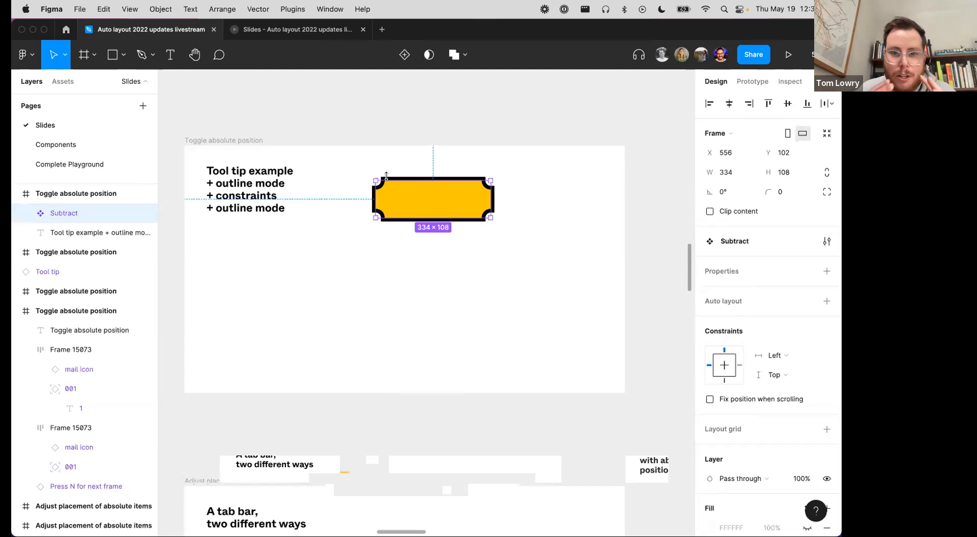
left_click(351, 304)
left_click(409, 205)
left_click(32, 213)
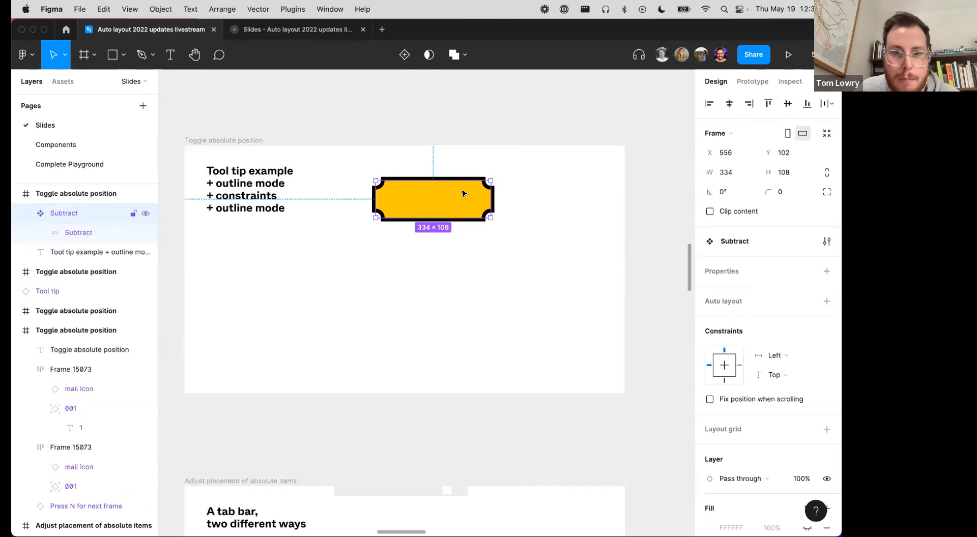
Step: Toggle outline mode on and off to examine how the circles cut the corners of the yellow ticket
scroll(435, 203, "up", 5)
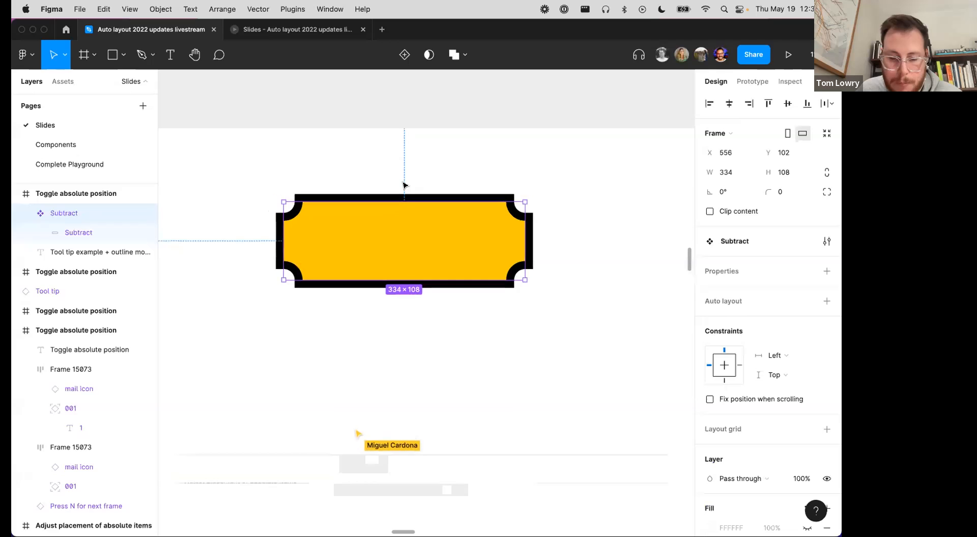
key("super+y")
scroll(402, 194, "up", 3)
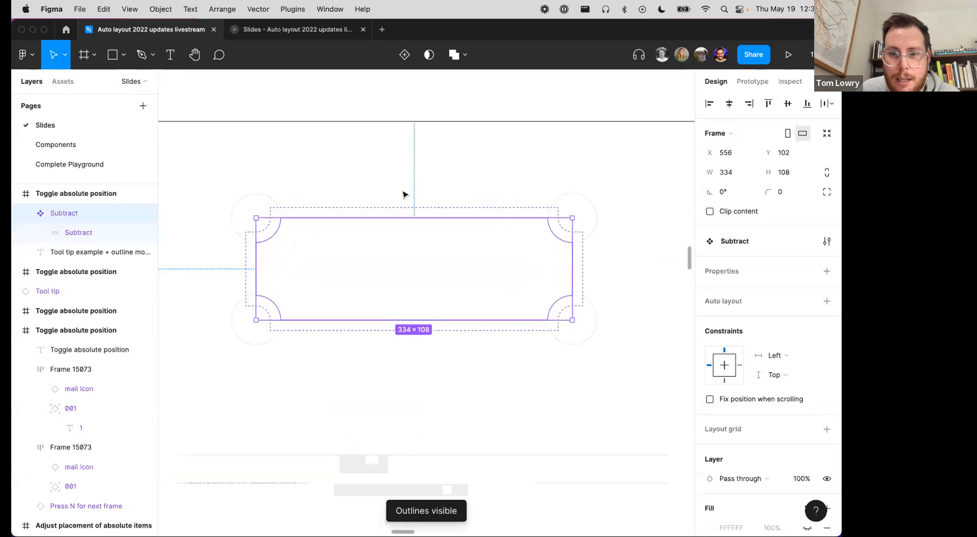
left_click(412, 192)
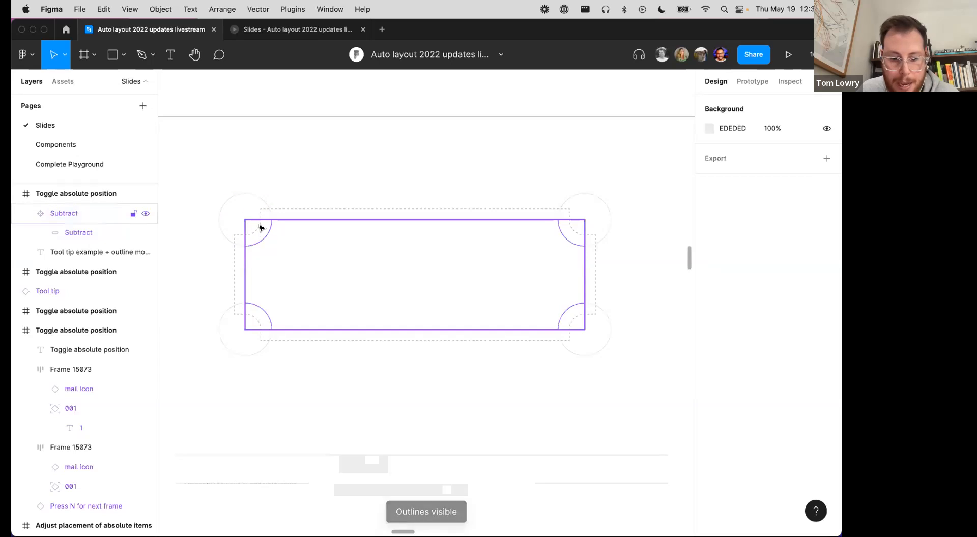
key("super+y")
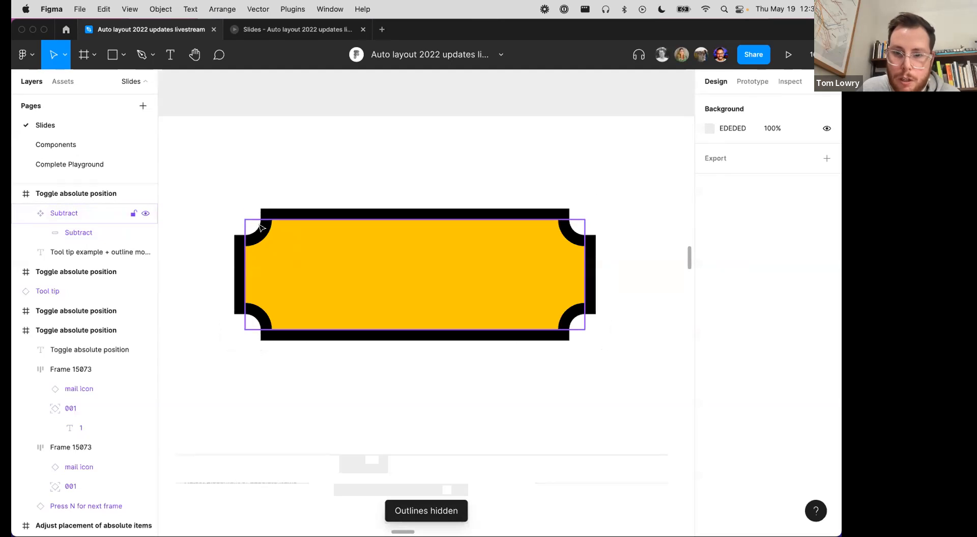
key("super+y")
key("super+y")
key("super+y")
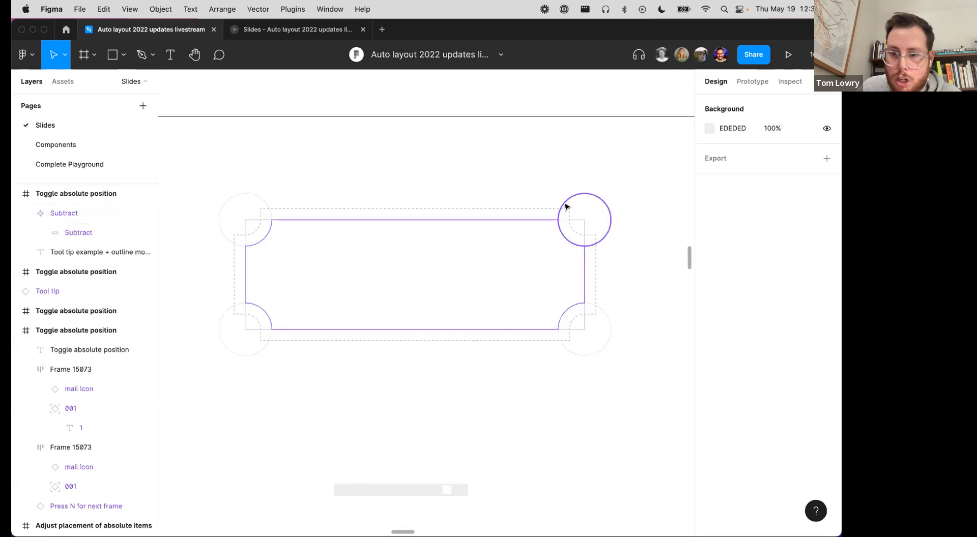
left_click(330, 221)
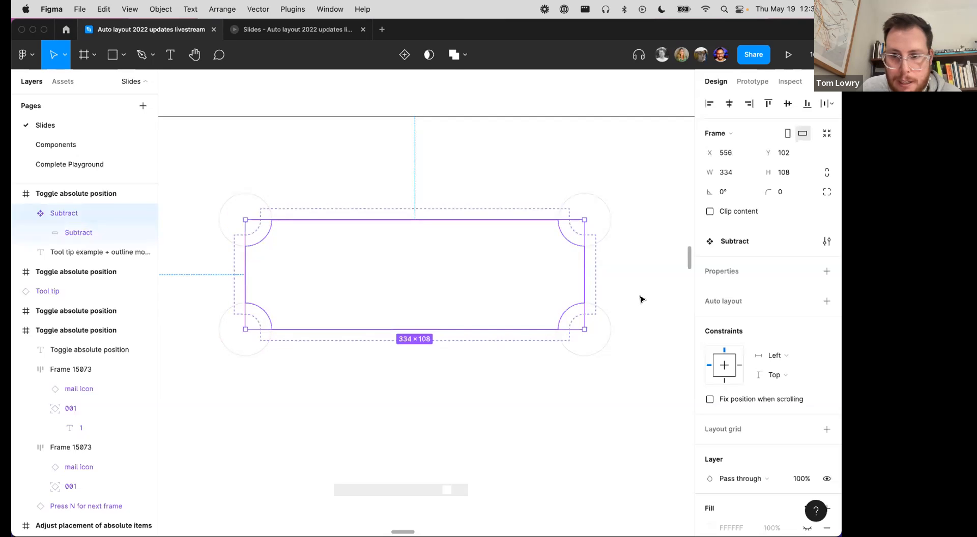
left_click(628, 263)
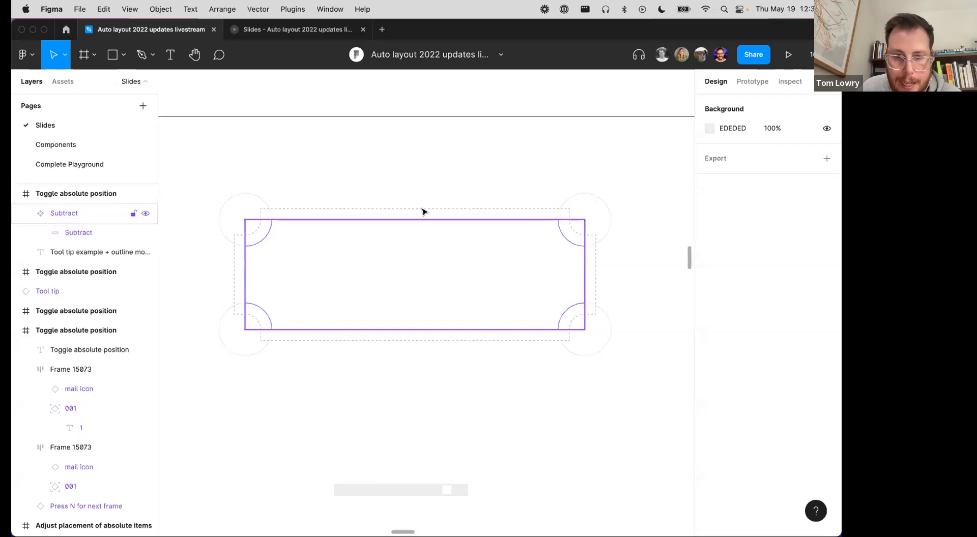
key("super+y")
key("super+y")
key("super+y")
key("super+y")
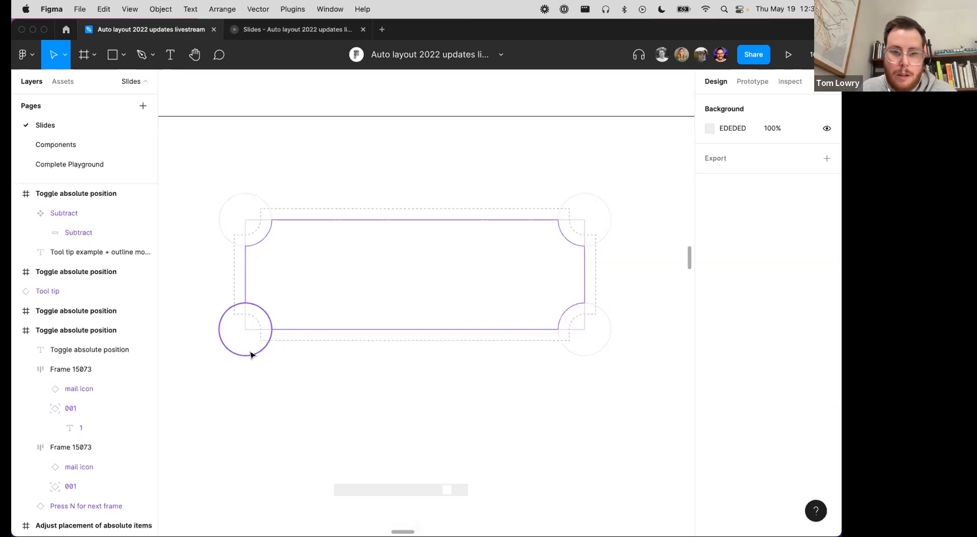
Step: Check the constraints of the lower-left, upper-left and upper-right corner ellipses, then return from outline mode to normal display
left_click(251, 354, "super")
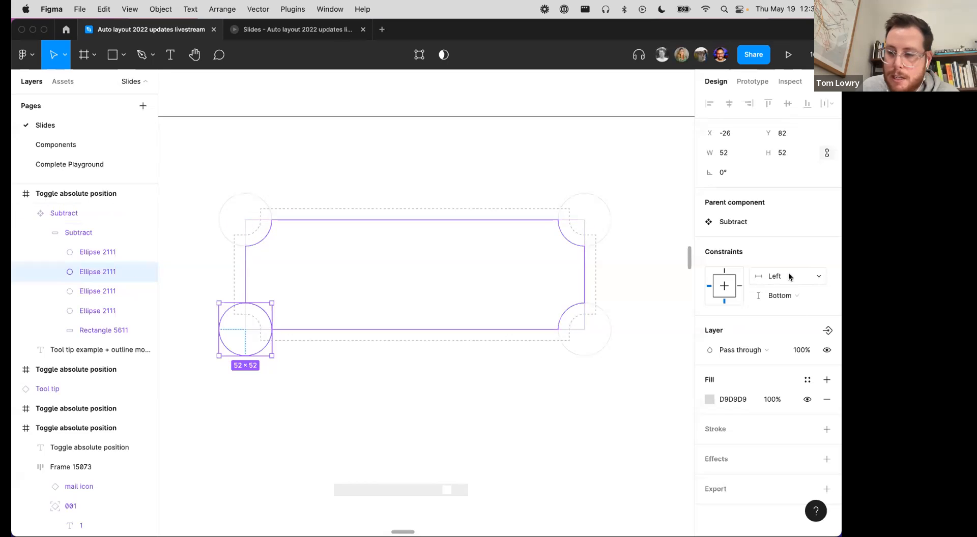
left_click(266, 201, "super")
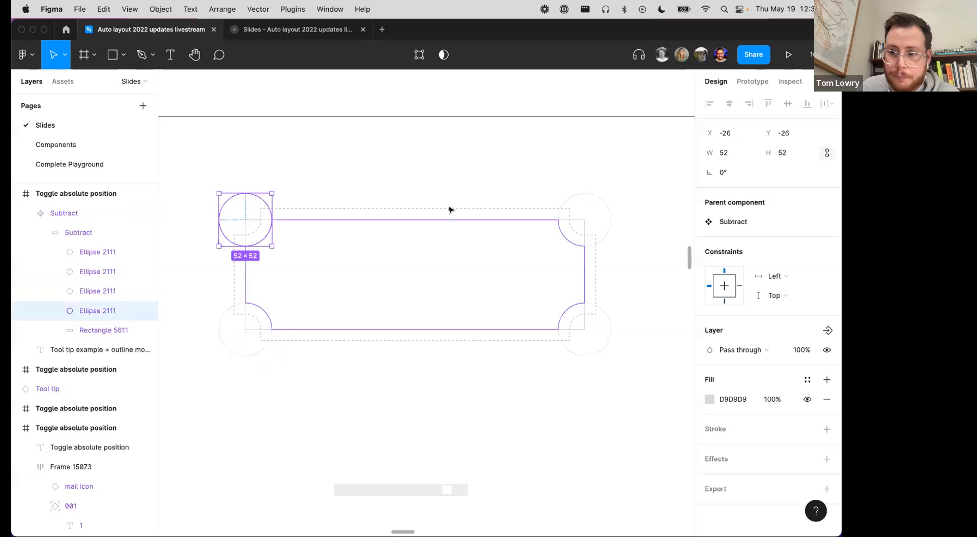
left_click(605, 213, "super")
left_click(670, 323)
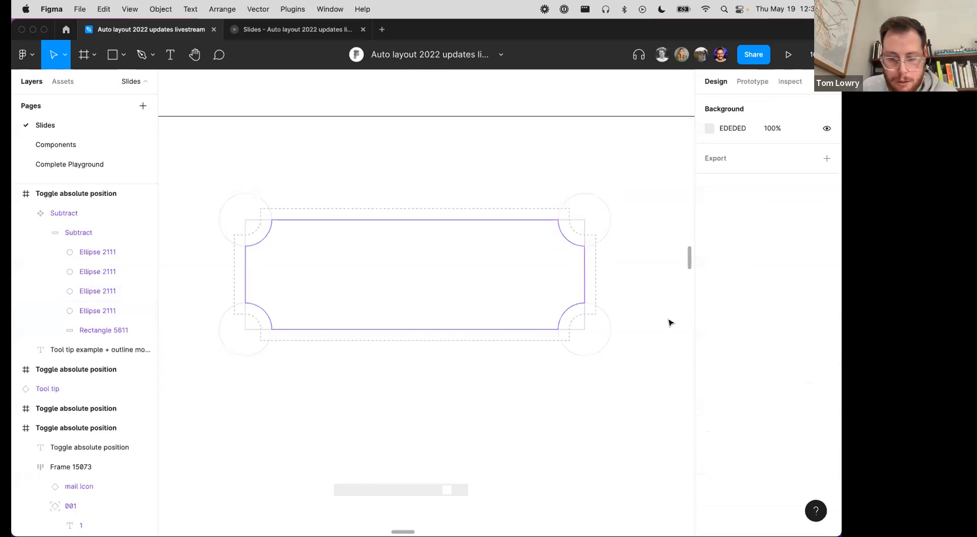
key("super+y")
Step: Place a copy of the yellow ticket below the original and widen the copy to about 369
scroll(669, 323, "down", 8)
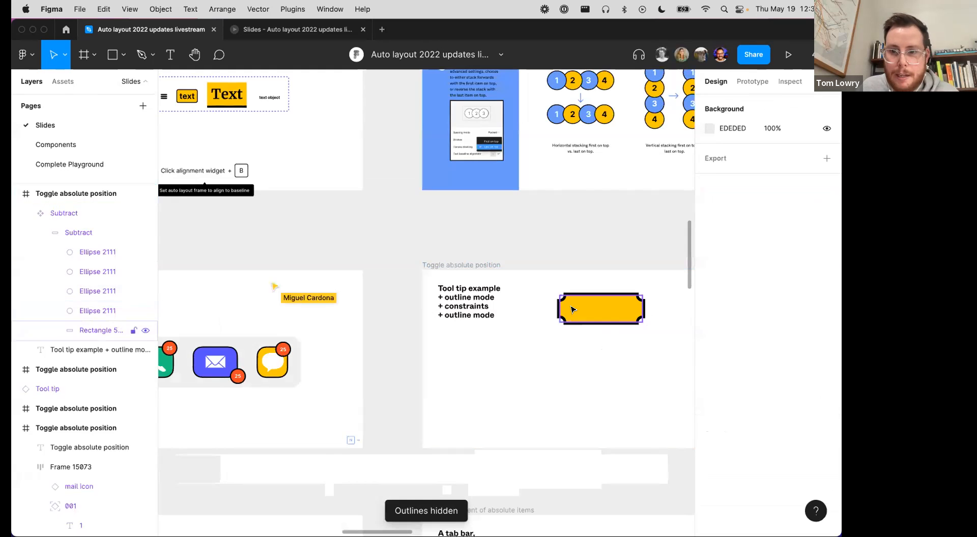
left_click(573, 310)
left_click_drag(614, 359, 465, 303)
left_click_drag(467, 256, 513, 308)
left_click(501, 292)
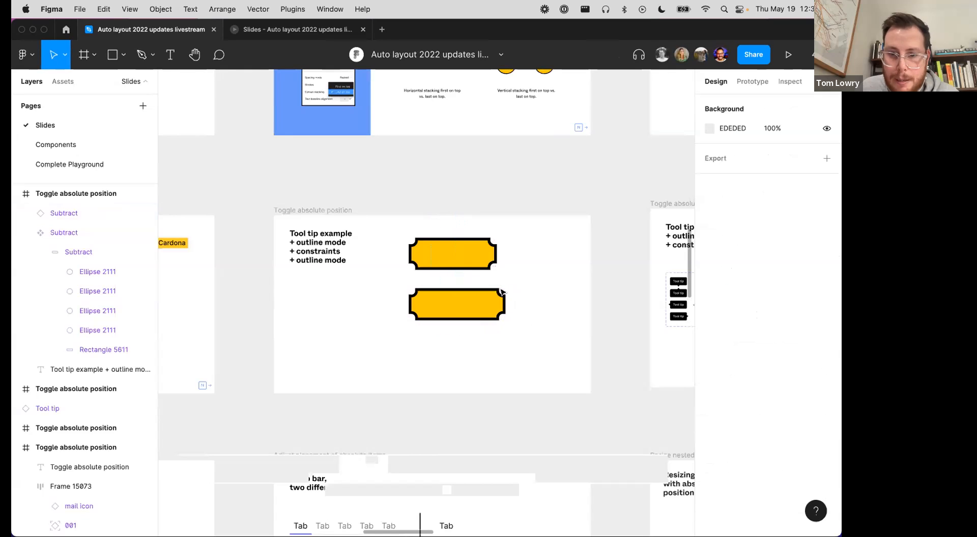
left_click(501, 313)
Step: Add a text object reading "Label" below the tickets and set its font size to 43
left_click(316, 384)
left_click_drag(316, 393, 536, 214)
scroll(349, 380, "down", 1)
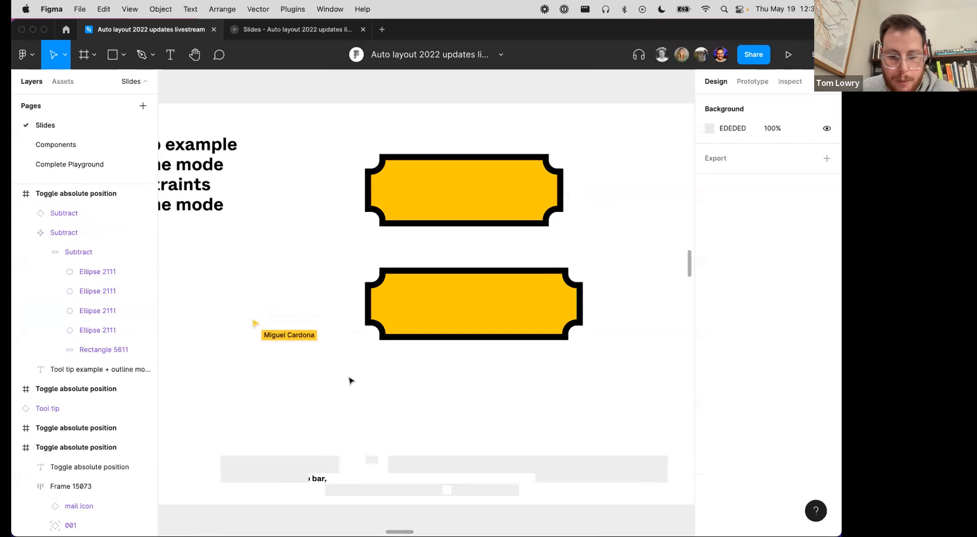
key("t")
left_click(286, 408)
type("Label")
key("Escape")
scroll(334, 297, "down", 3)
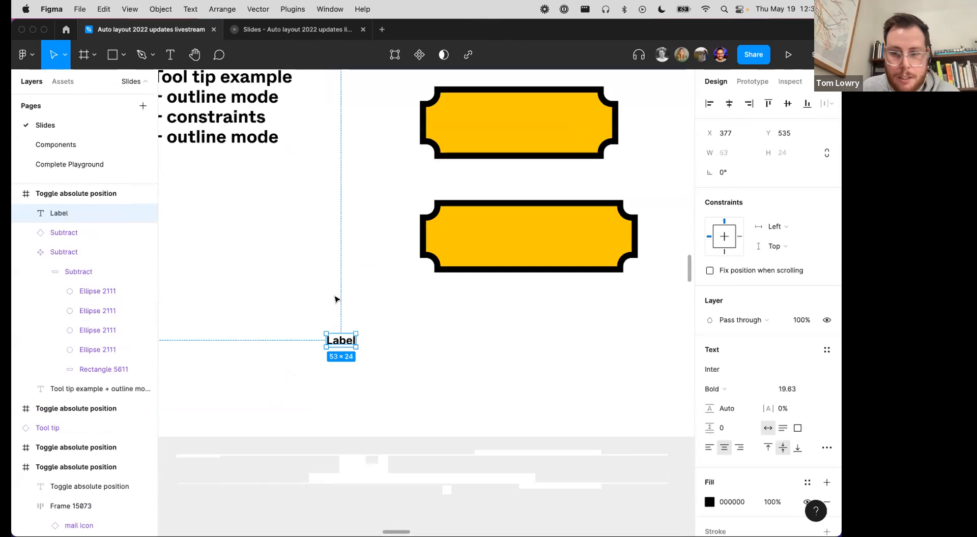
left_click_drag(780, 391, 808, 389)
left_click(381, 338)
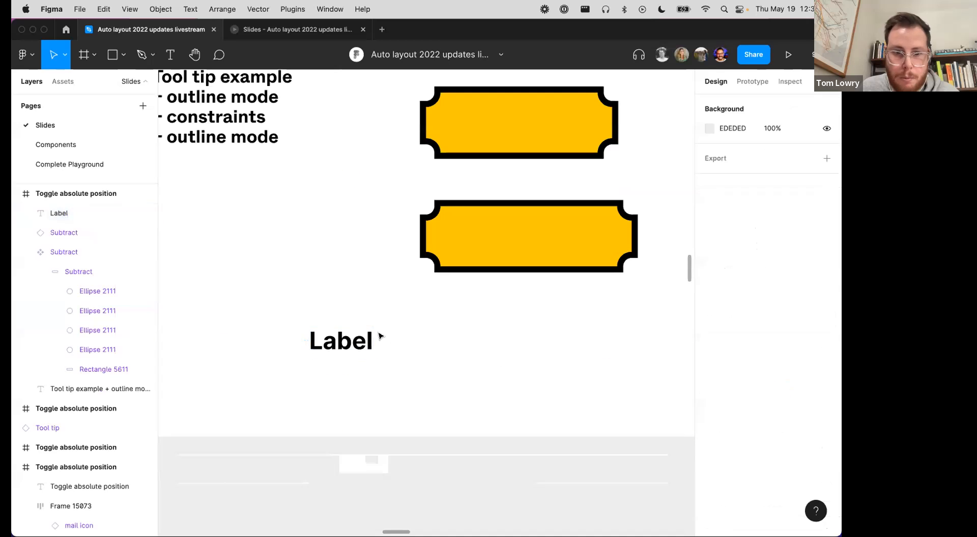
Step: Wrap the Label text in an auto layout frame and expand that frame's layer
left_click(352, 345)
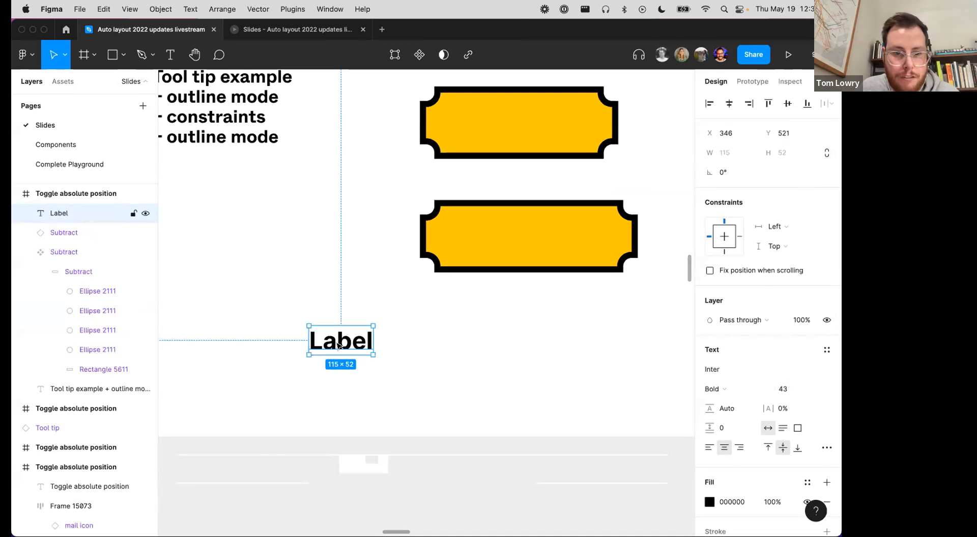
key("shift+a")
left_click(26, 212)
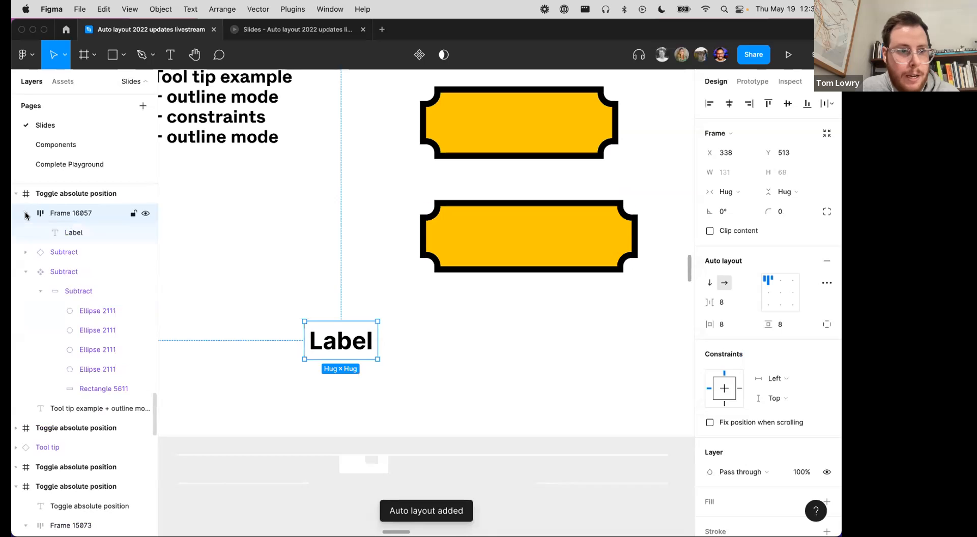
Step: Move the ticket copy into the auto layout frame, in front of the Label text in the flow
left_click(504, 234)
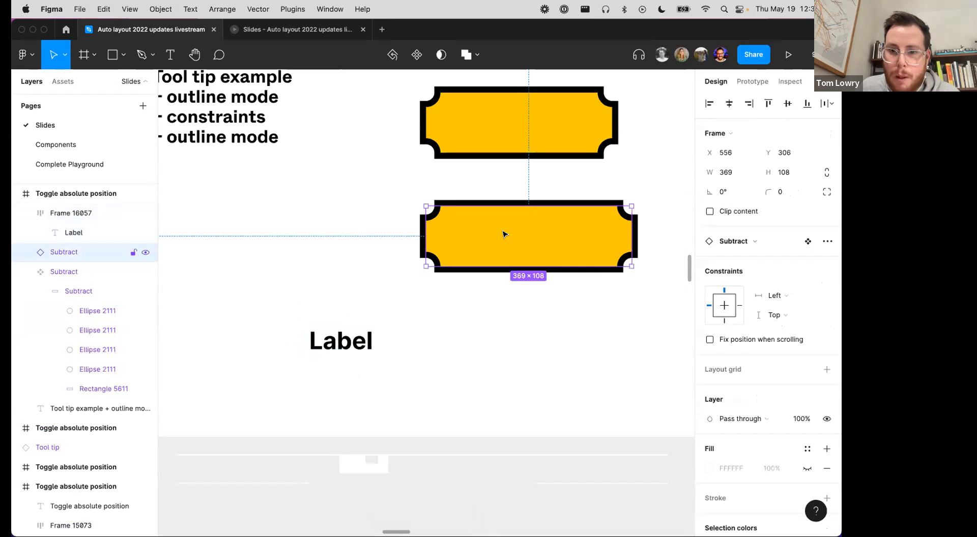
left_click_drag(482, 236, 309, 339)
left_click(375, 283)
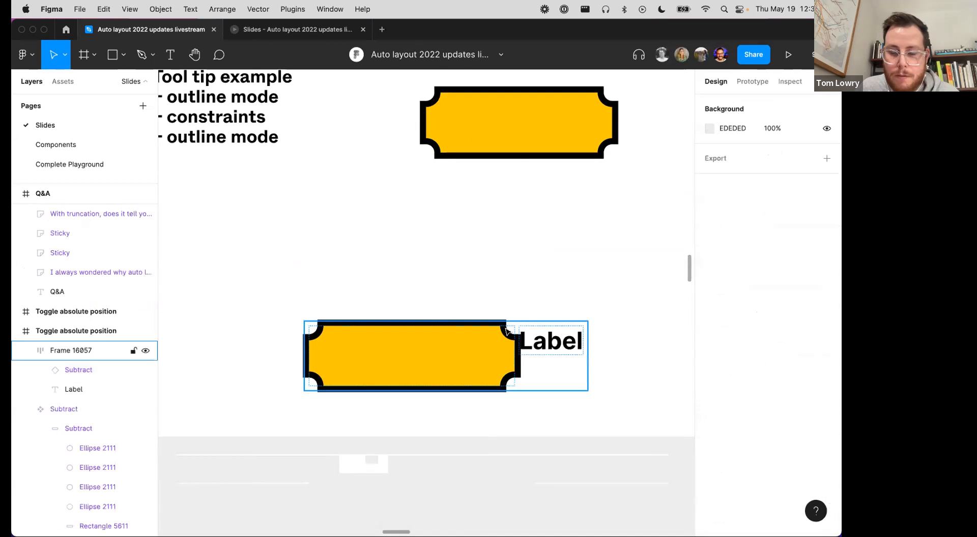
scroll(468, 282, "down", 3)
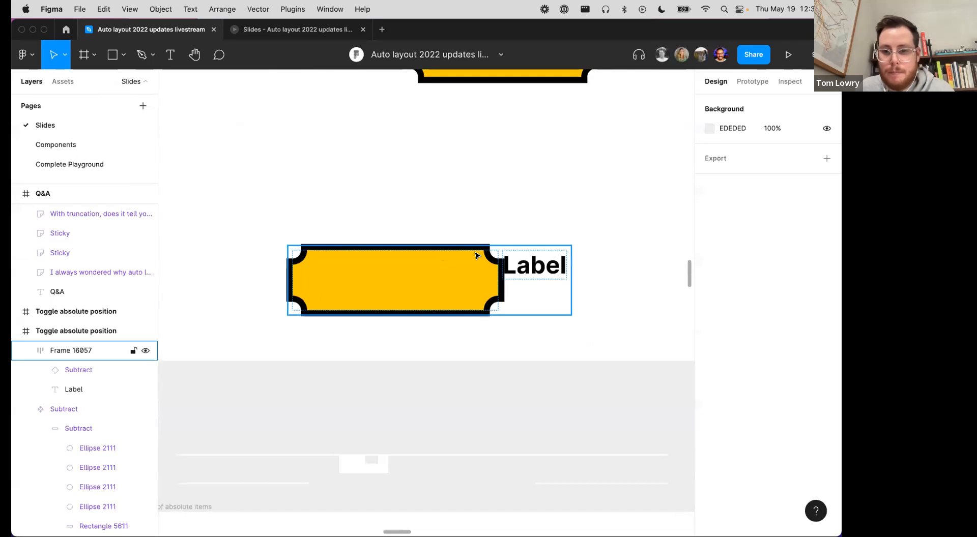
Step: Give the ticket copy absolute position inside the frame and send it behind the Label text
left_click(425, 269)
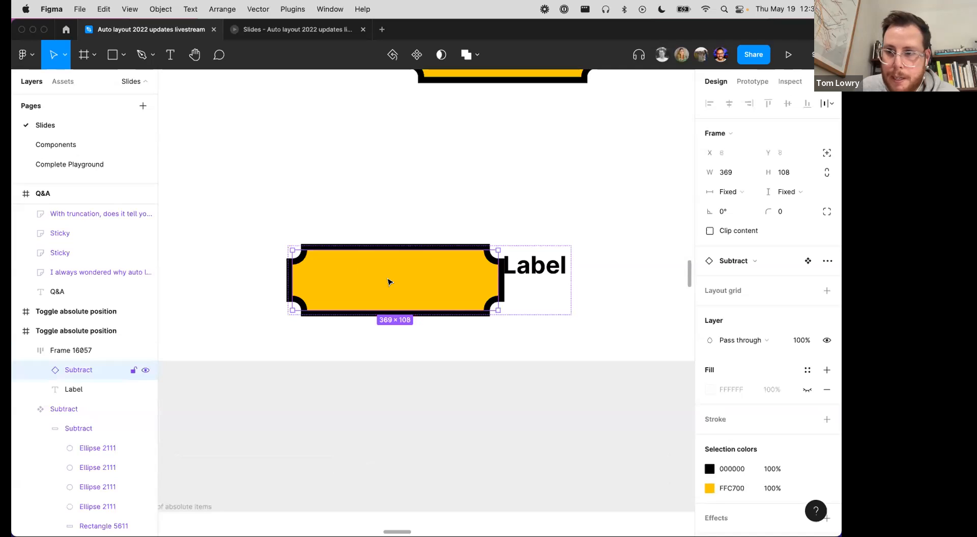
left_click(825, 153)
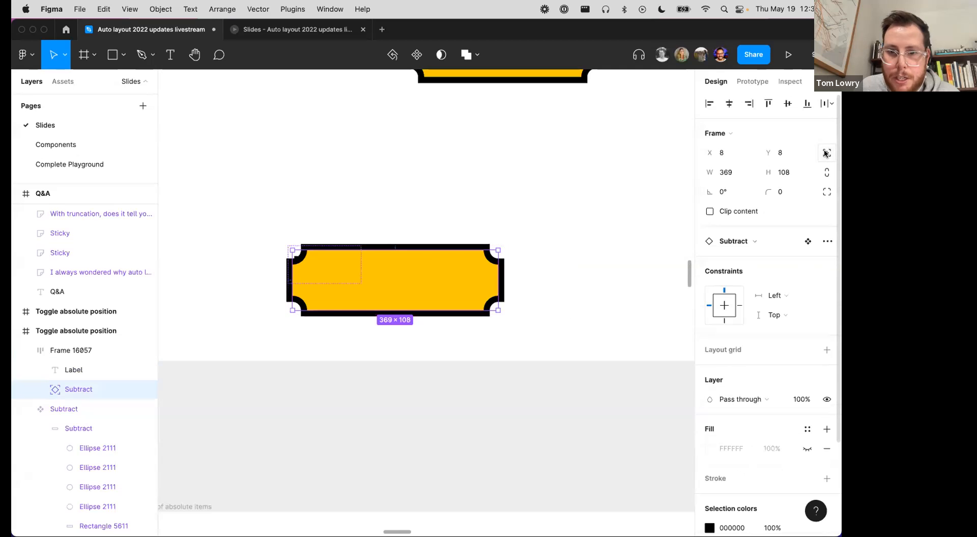
left_click(302, 229)
left_click(319, 268)
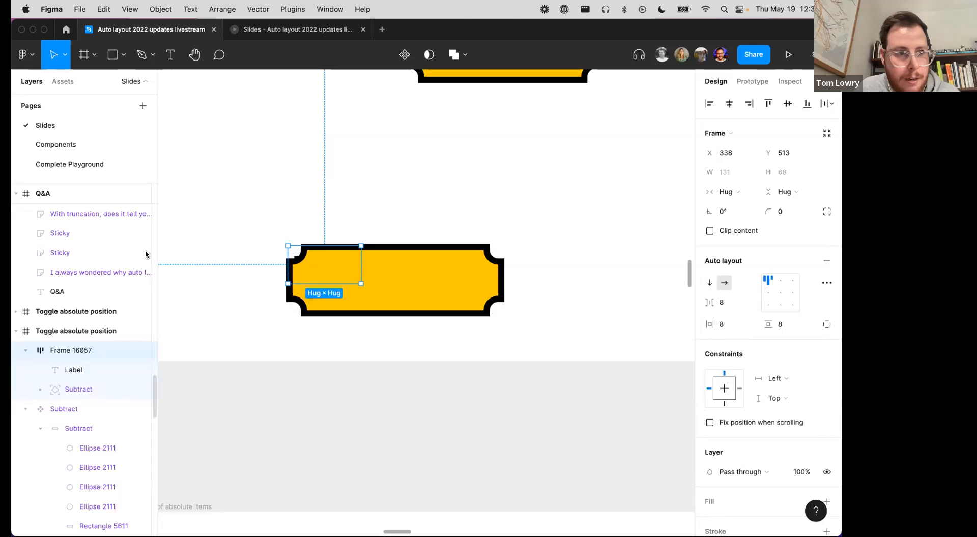
key("[")
key("super+z")
double_click(410, 286)
key("[")
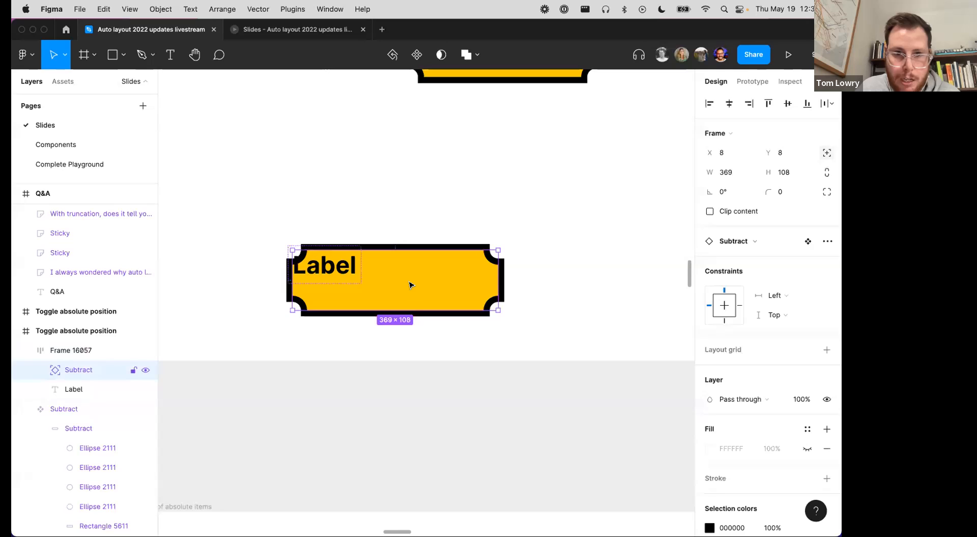
Step: Set the auto layout frame's padding to 62 horizontally and 29 vertically
left_click(314, 269)
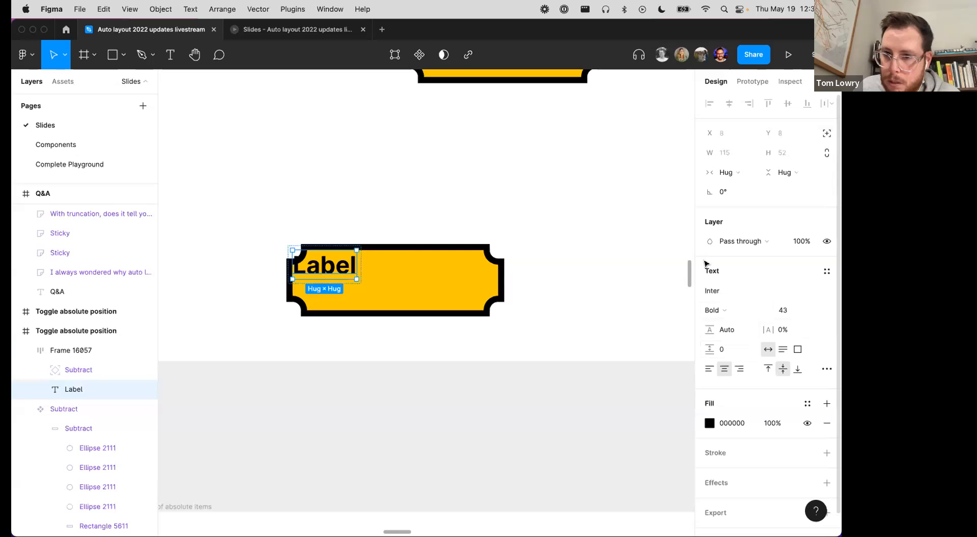
left_click(327, 238)
left_click(305, 254)
left_click_drag(710, 324, 791, 326)
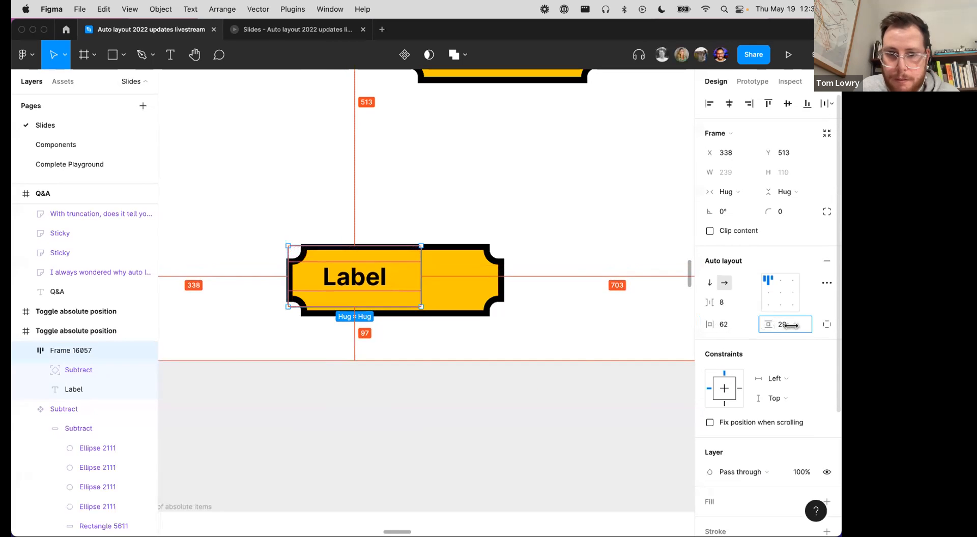
Step: Resize the ticket background to match the frame exactly, 239 × 110 at X 0, Y 0, using outline mode for alignment
left_click(492, 298)
left_click_drag(498, 310, 417, 305)
key("super+y")
mouse_move(296, 248)
left_mouse_down()
mouse_move(283, 244)
mouse_move(293, 243)
left_mouse_up()
key("super+y")
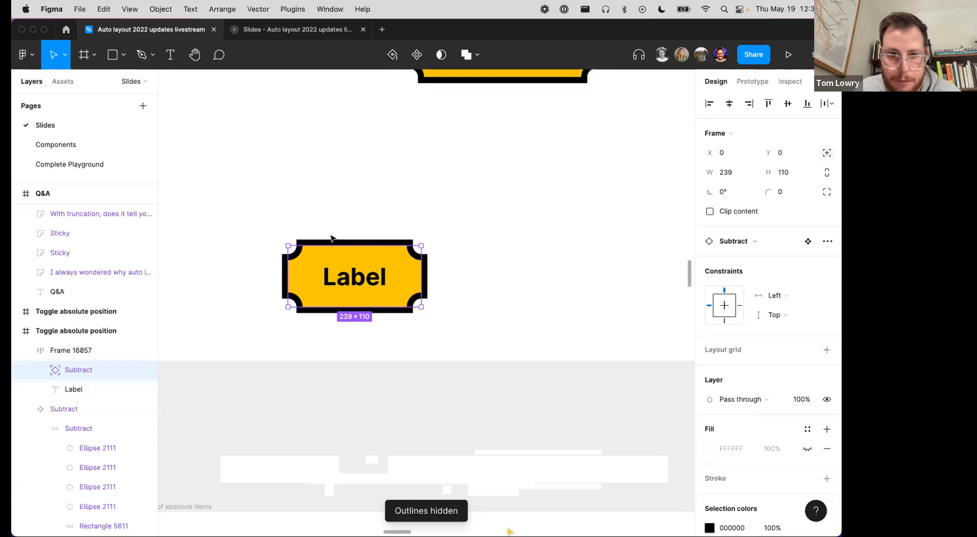
Step: Set the ticket background's constraints to Left and right horizontally and Top and bottom vertically
left_click(782, 294)
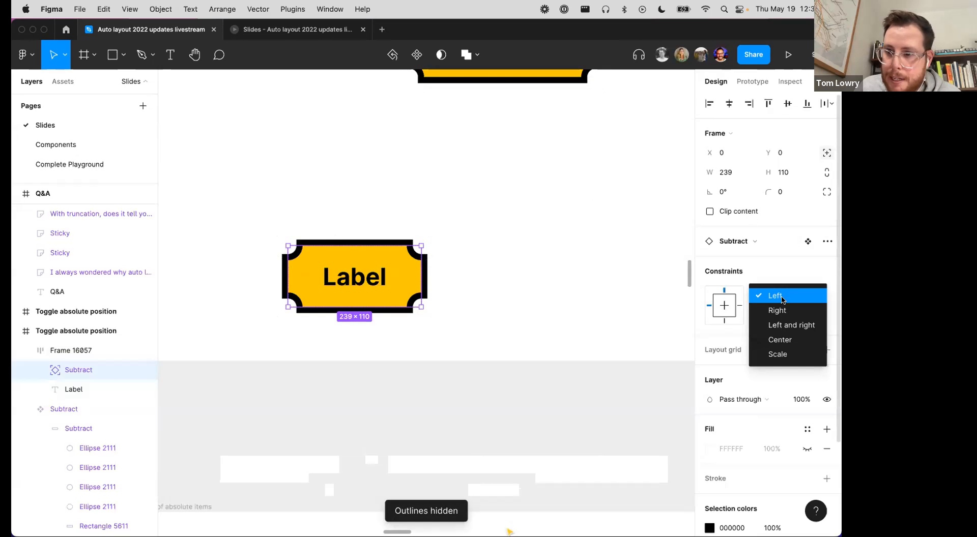
left_click(779, 325)
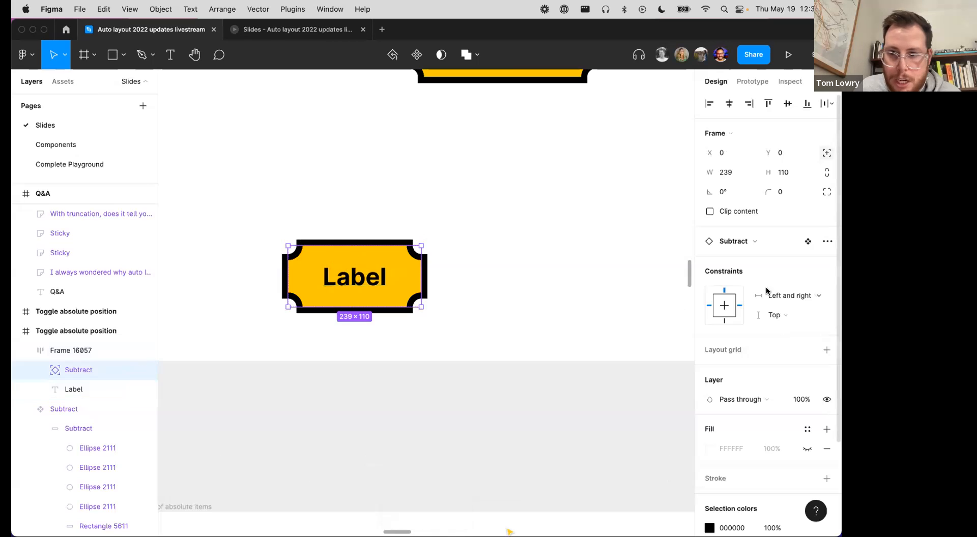
left_click(802, 315)
left_click(792, 344)
left_click(514, 250)
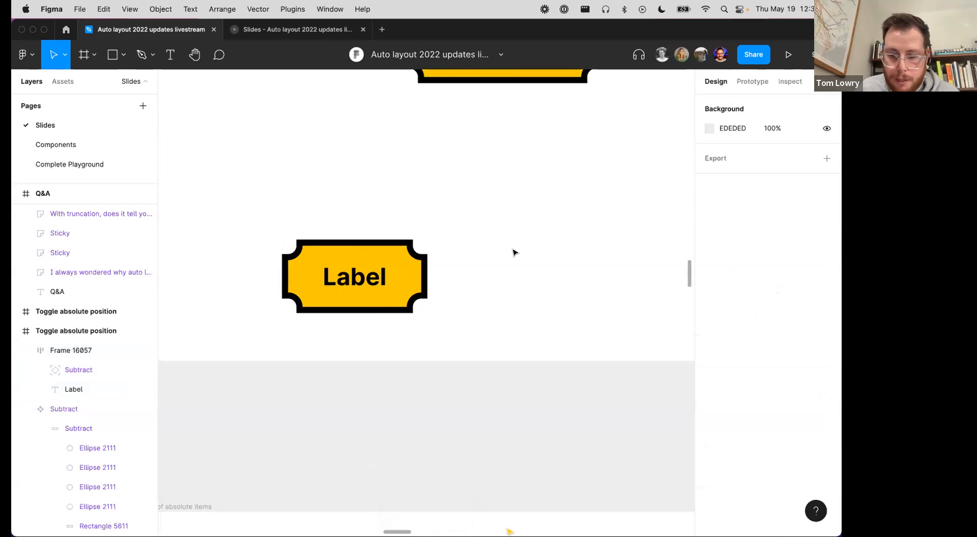
Step: Move the labelled ticket frame to about X 327, Y 445 and place a duplicate to its right
scroll(514, 250, "down", 2)
left_click_drag(416, 272, 401, 241)
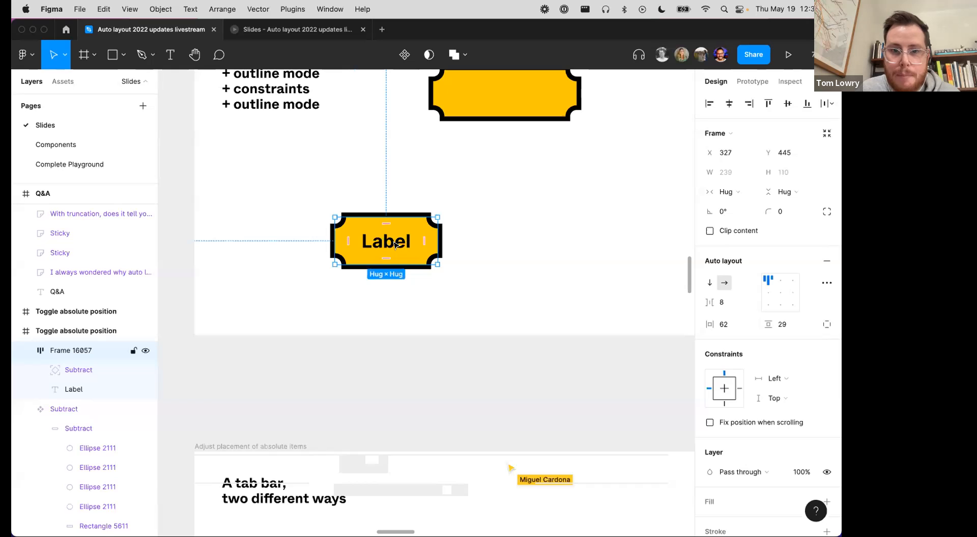
left_click_drag(402, 242, 519, 241)
Step: Change the duplicated ticket's text to "Click here!!!" and deselect it
double_click(519, 241)
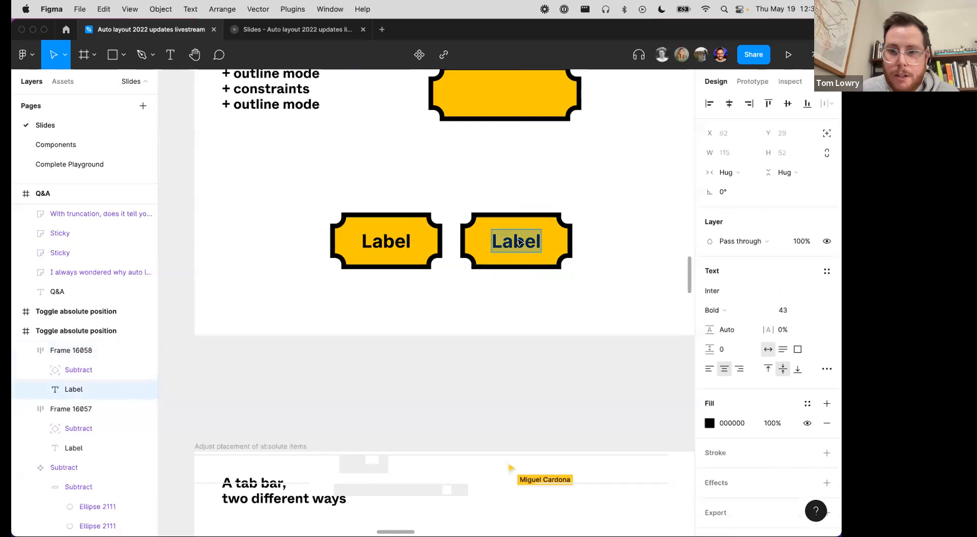
type("Click here!!!")
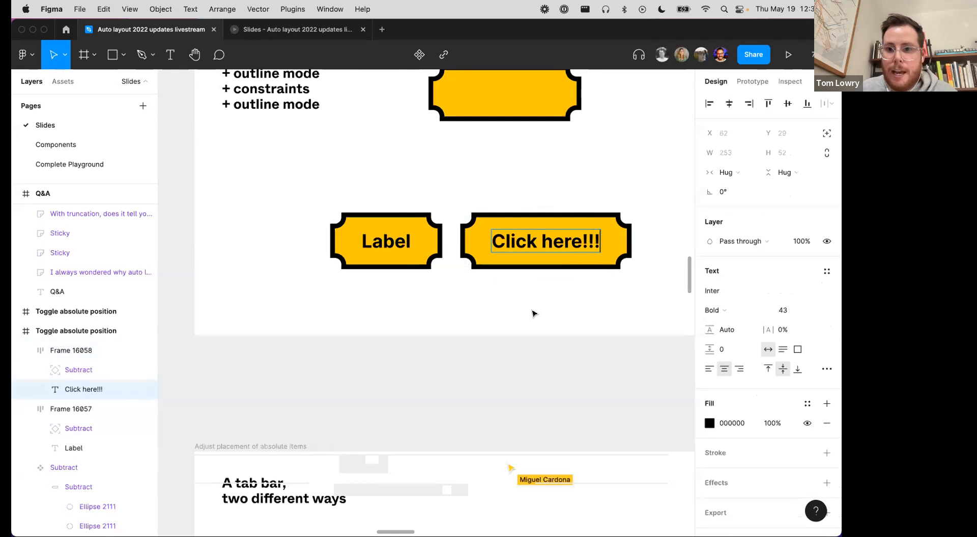
key("Escape")
scroll(535, 312, "down", 4)
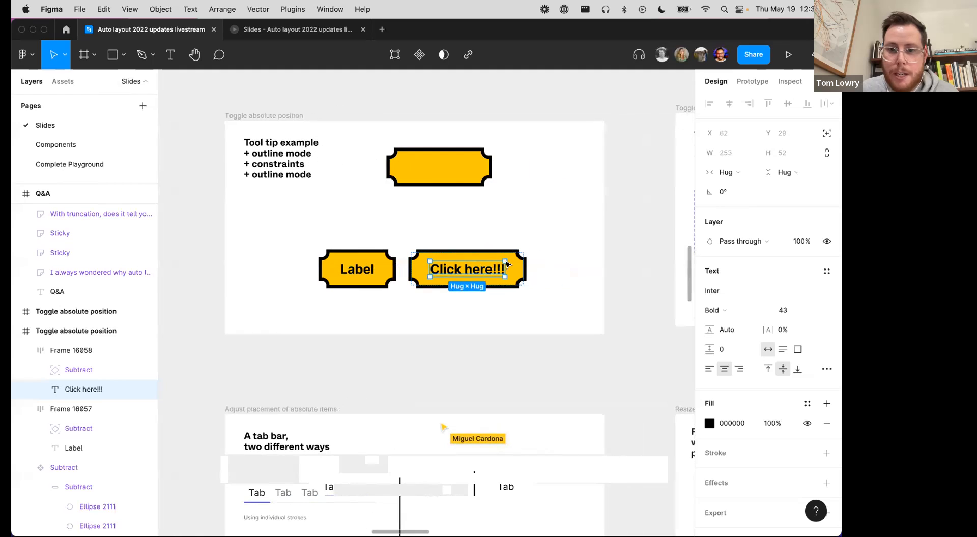
key("Escape")
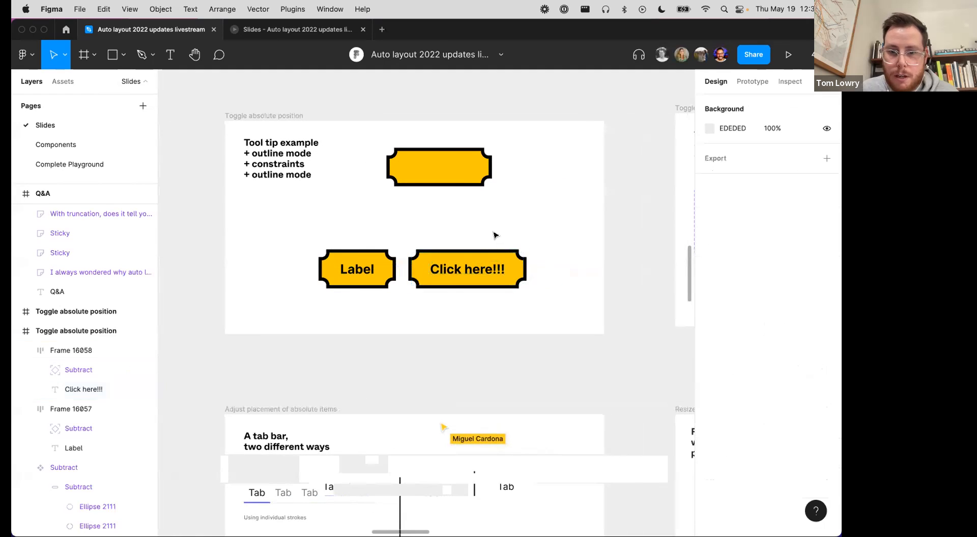
Step: Test the "Click here!!!" ticket's vertical resizing by adding blank lines after its text, and remove them again
left_click(478, 270, "super")
key("Return")
key("Right")
key("Return")
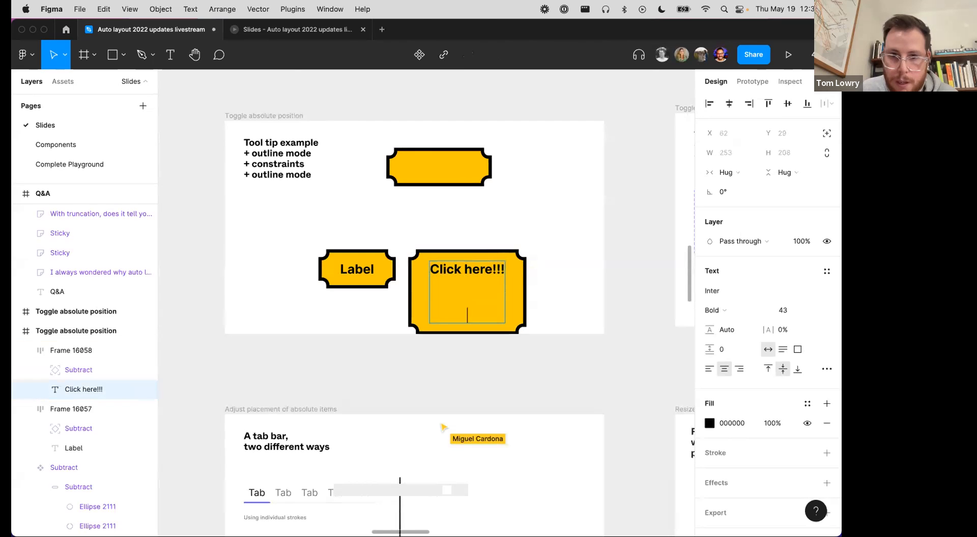
key("BackSpace")
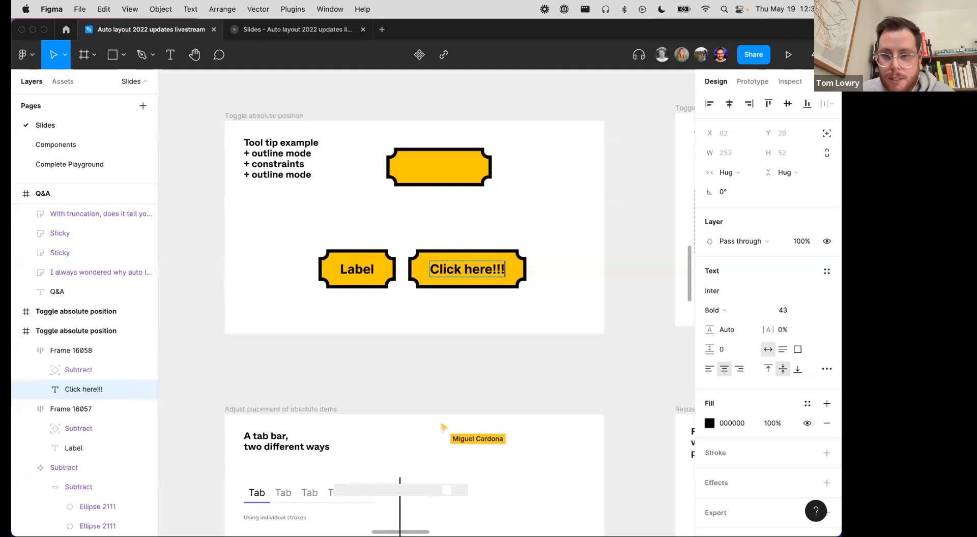
key("Escape")
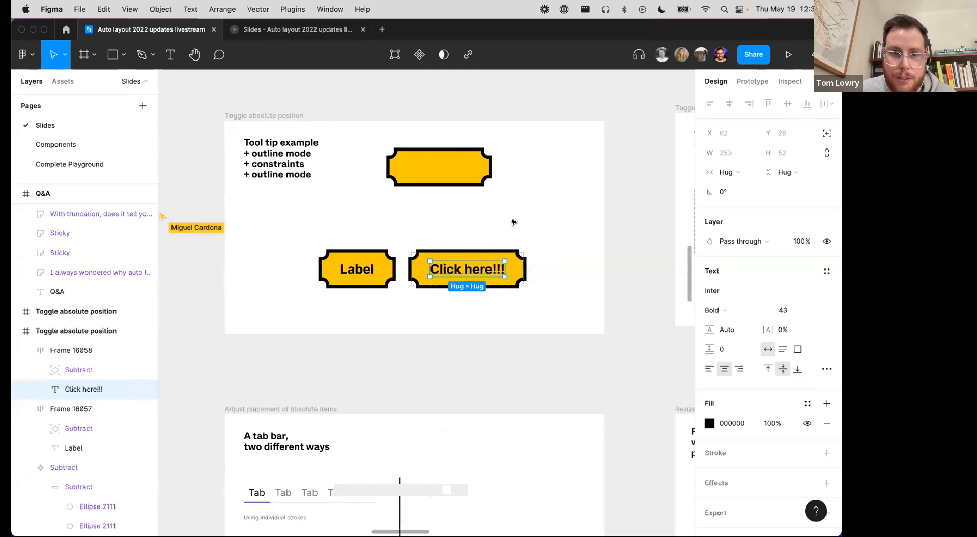
Step: Examine the blue tooltip on the tool tip example slide and its auto layout settings
scroll(453, 188, "right", 3)
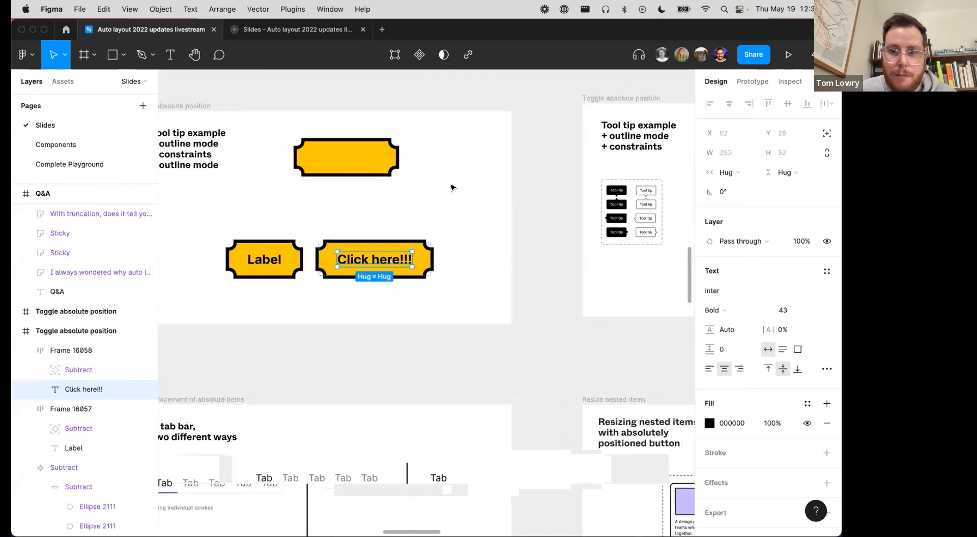
scroll(452, 188, "right", 10)
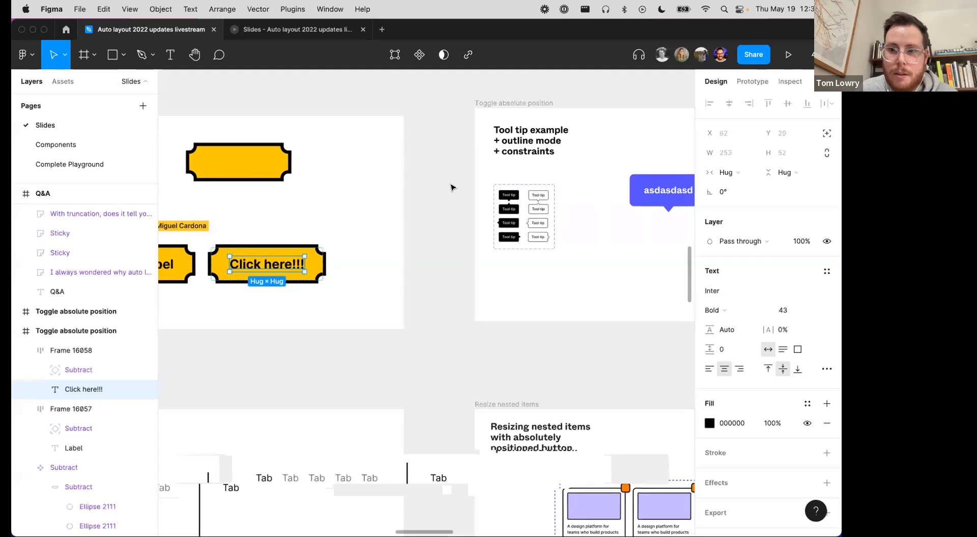
scroll(451, 188, "right", 3)
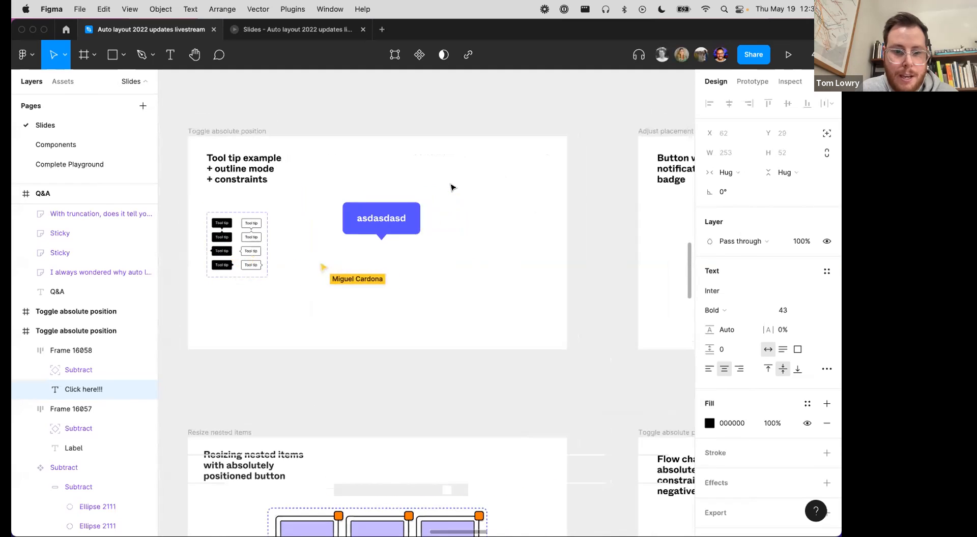
scroll(451, 187, "up", 3)
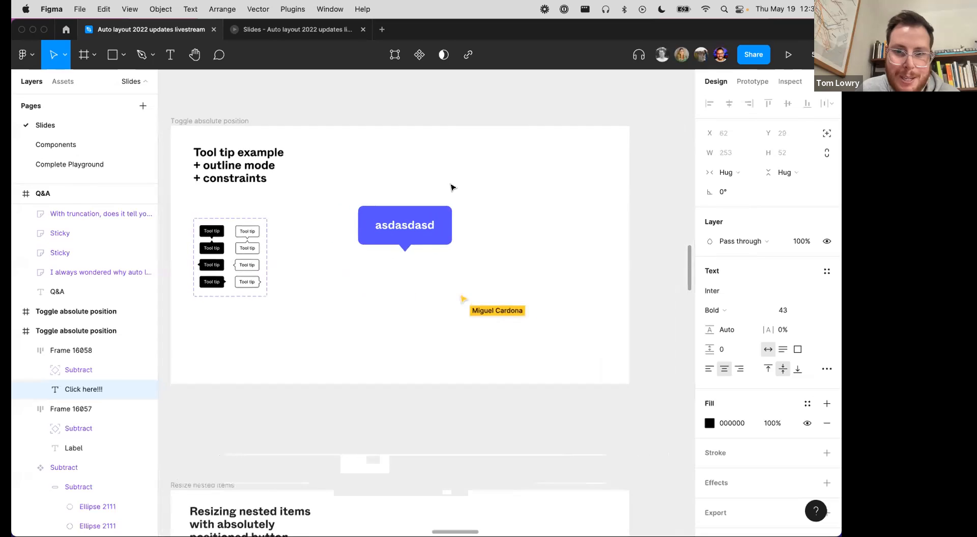
scroll(451, 188, "down", 2)
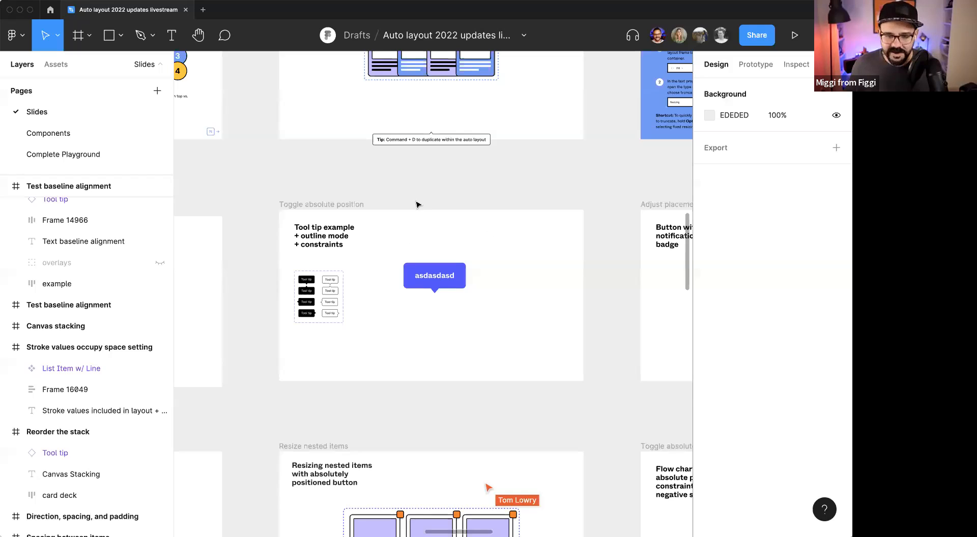
scroll(443, 191, "up", 2)
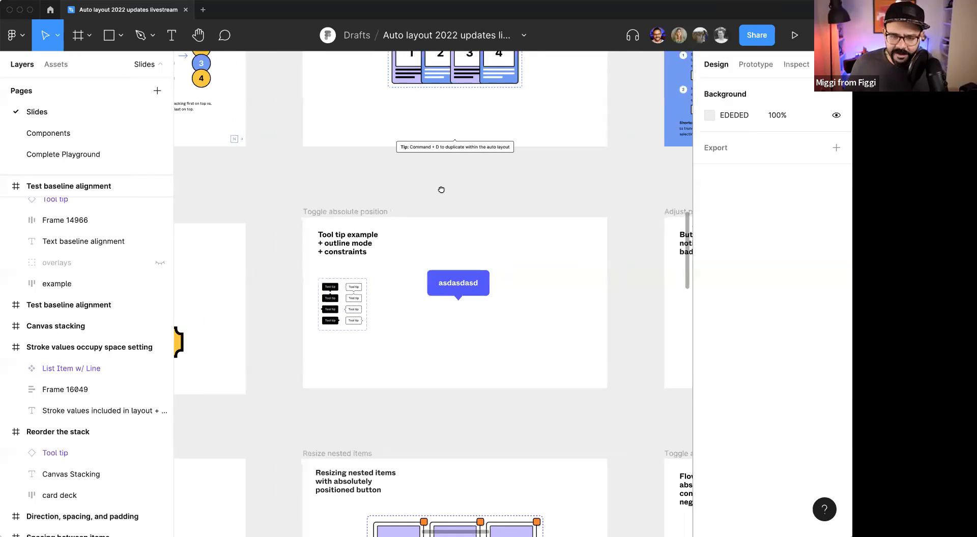
scroll(420, 284, "up", 3)
left_click_drag(420, 283, 361, 301)
scroll(401, 310, "up", 3)
scroll(401, 310, "up", 2)
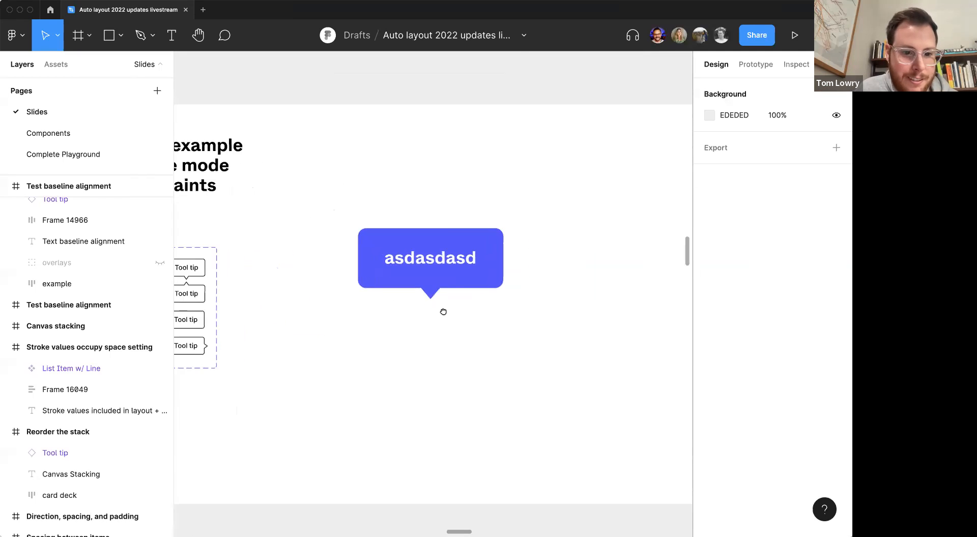
left_click_drag(442, 310, 524, 321)
left_click(491, 269)
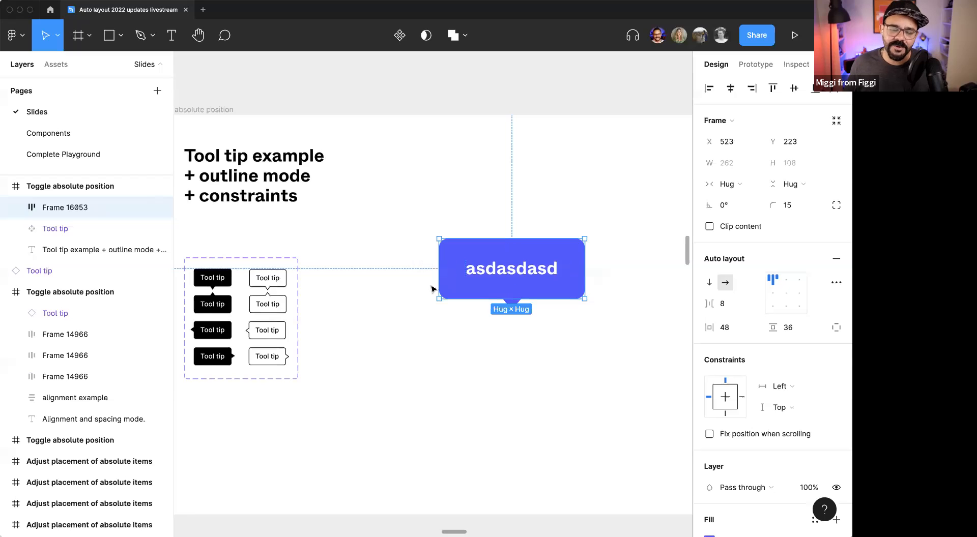
scroll(432, 289, "down", 2)
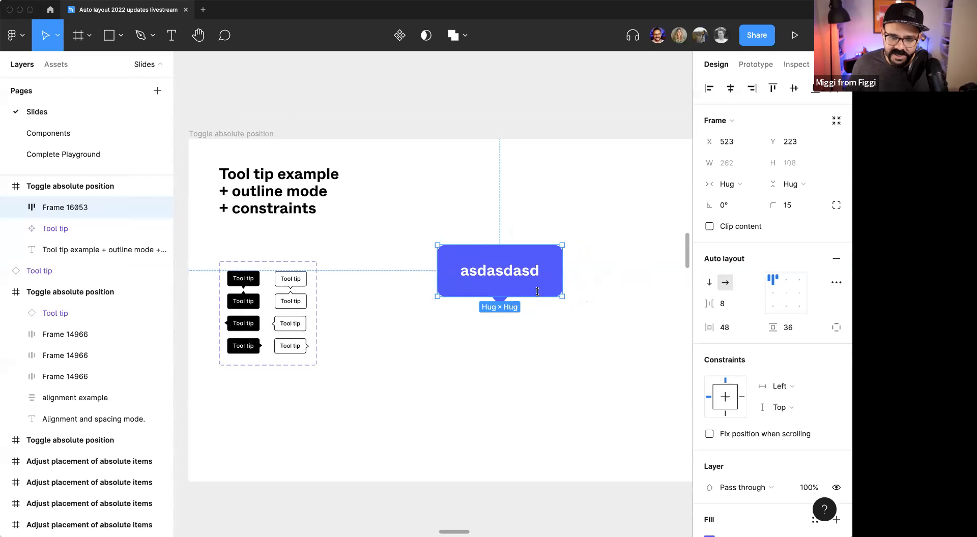
Step: Replace the blue tooltip's text with "asdasdasdasdasda" to check how its frame and pointer respond to longer text
double_click(514, 275)
type("asdasdasdasdasda")
scroll(524, 361, "down", 3)
scroll(524, 361, "down", 5)
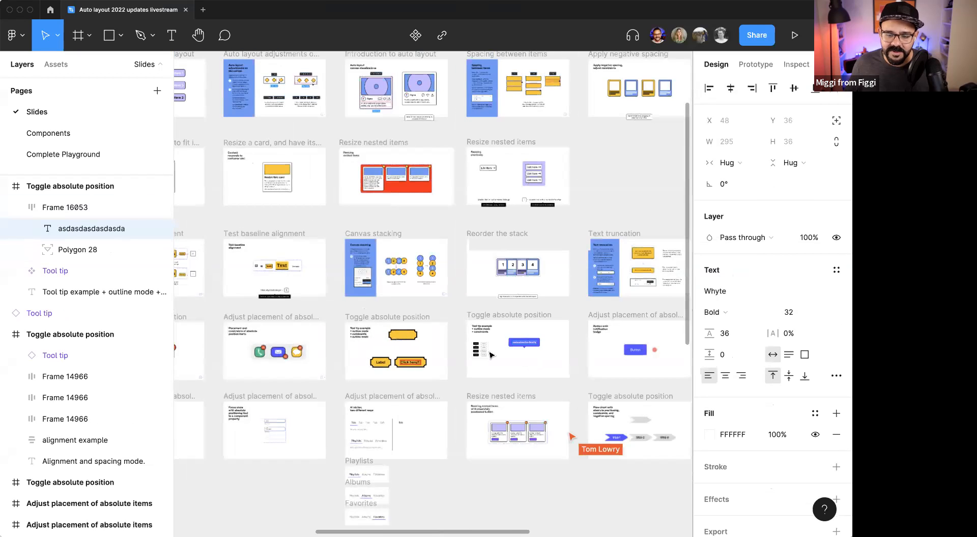
scroll(516, 376, "up", 6)
scroll(517, 377, "down", 3)
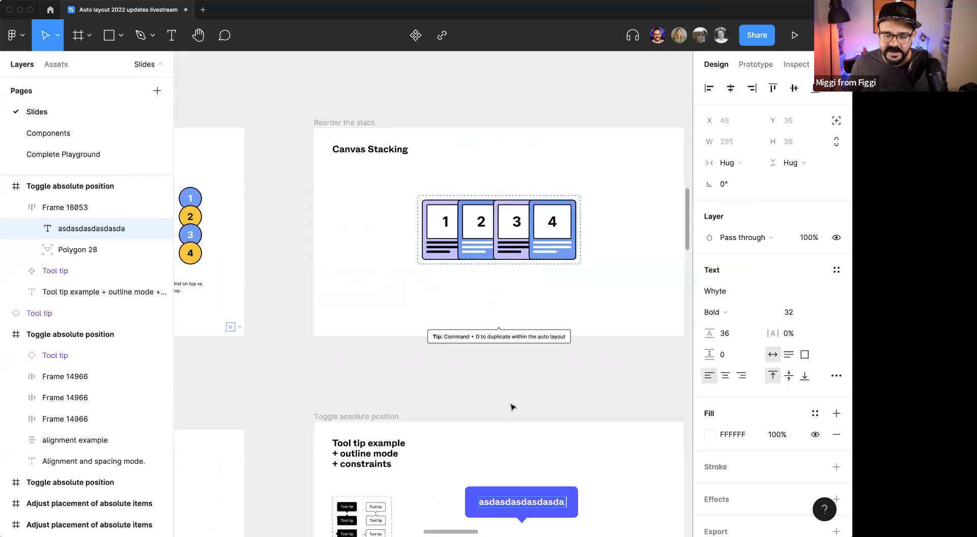
scroll(483, 364, "up", 4)
scroll(439, 326, "up", 3)
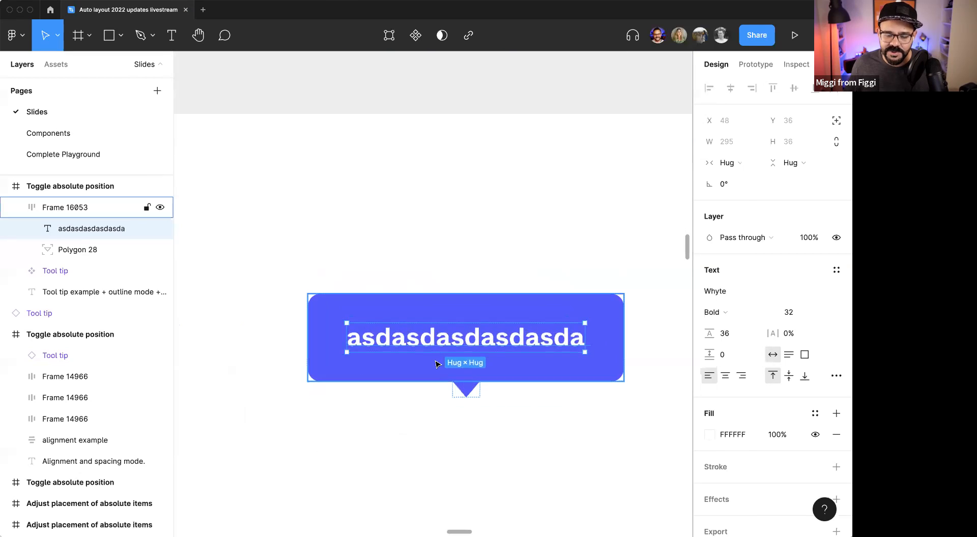
scroll(432, 336, "down", 4)
scroll(430, 338, "down", 1)
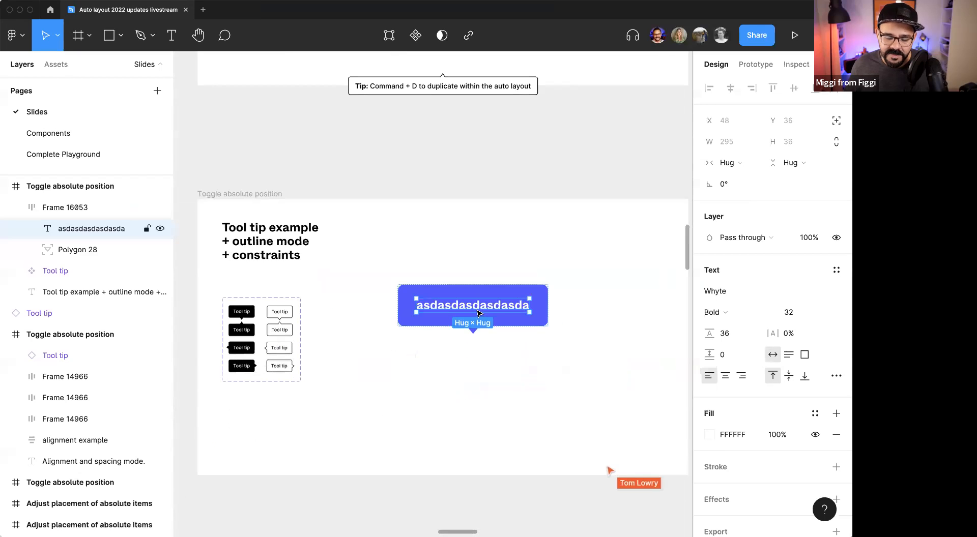
scroll(246, 314, "up", 2)
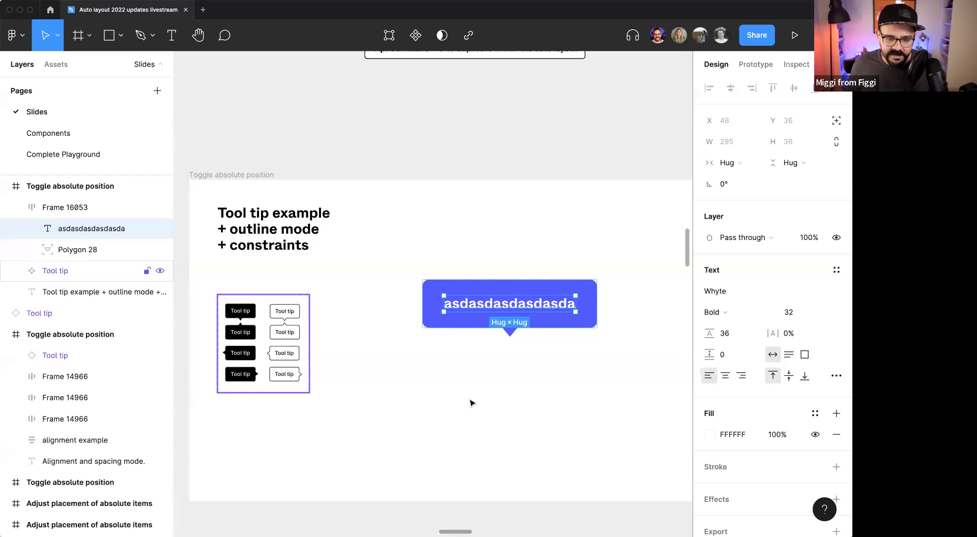
left_click_drag(467, 365, 387, 356)
scroll(436, 296, "up", 1)
Step: Delete the blue tooltip frame from the tool tip example slide
double_click(437, 301)
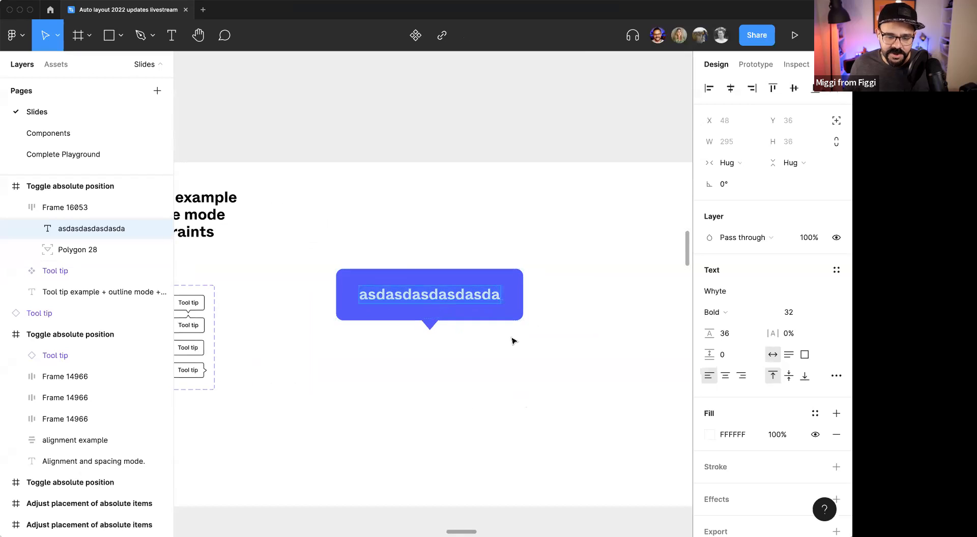
left_click(512, 343)
left_click_drag(497, 307, 500, 249)
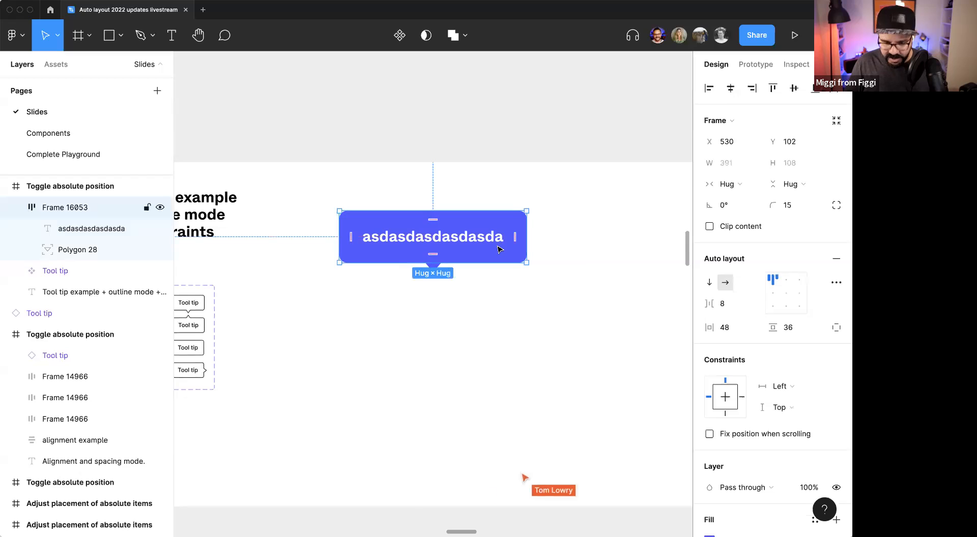
key("Delete")
Step: Add a text layer reading "asdasdasdasd" to the tool tip example slide and move it to about X 679, Y 239
key("t")
left_click(356, 308)
type("asdasdas")
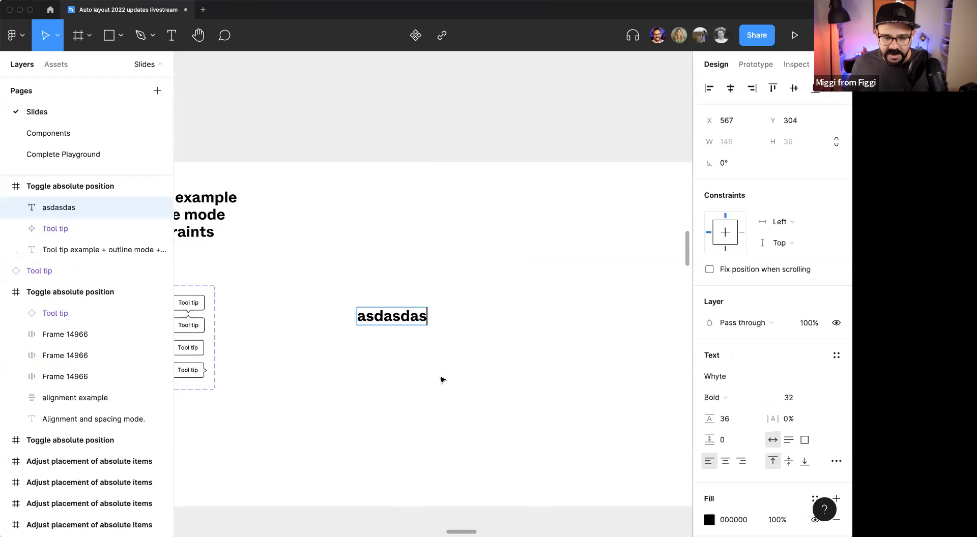
type("dasd")
key("Escape")
left_click_drag(427, 324, 458, 284)
key("super+z")
key("super+z")
left_click_drag(418, 316, 472, 284)
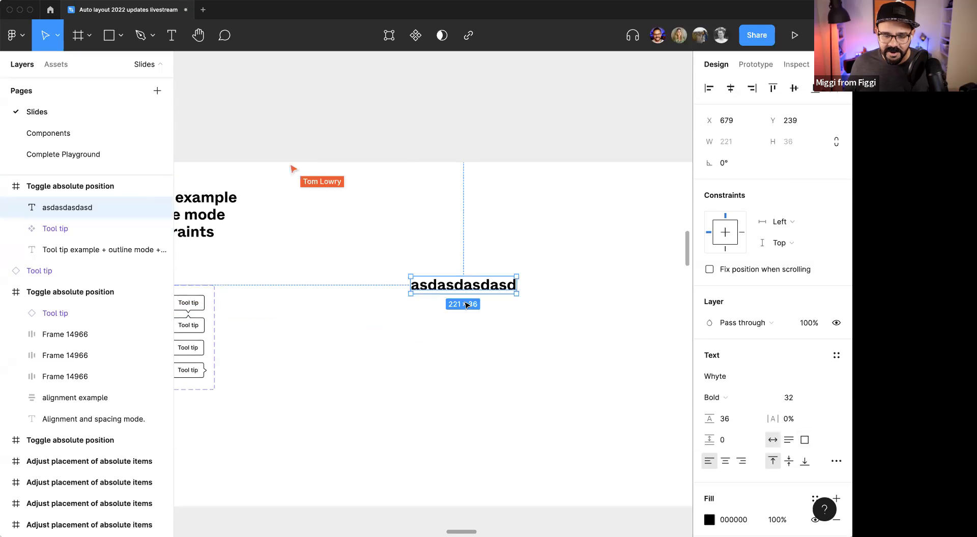
Step: Wrap the text in an auto layout frame with padding of 39 horizontally and 35 vertically
scroll(466, 305, "up", 1)
key("shift+a")
left_click_drag(707, 335, 809, 333)
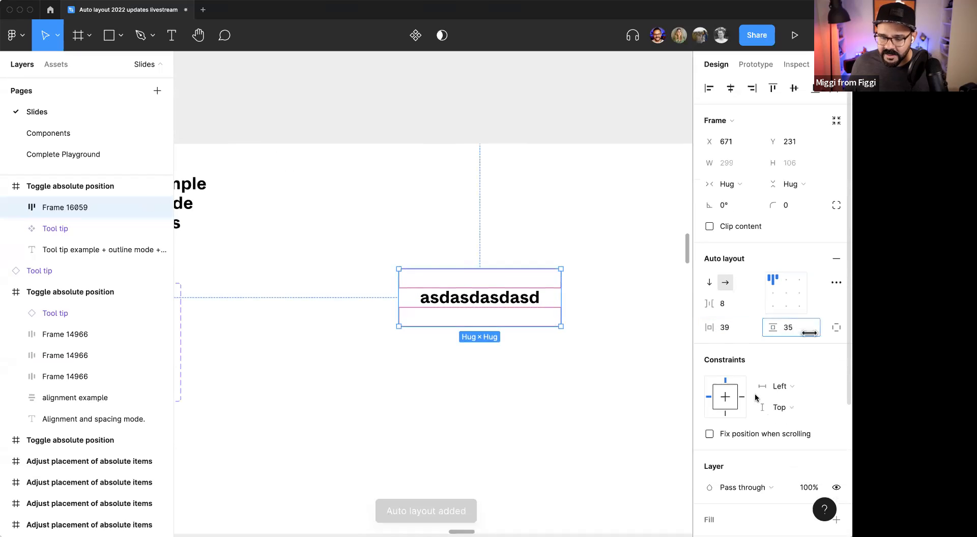
Step: Add a near-black fill to the auto layout frame
scroll(737, 428, "down", 3)
left_click(710, 382)
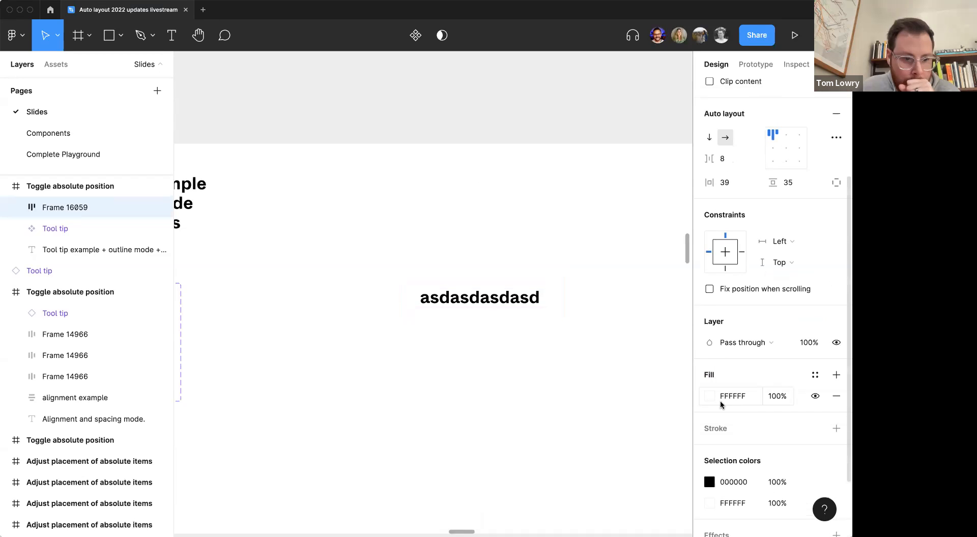
left_click(709, 397)
left_click(563, 324)
left_click(469, 345)
Step: Set the fill of the text inside the dark frame to white, FFFFFF
double_click(473, 298)
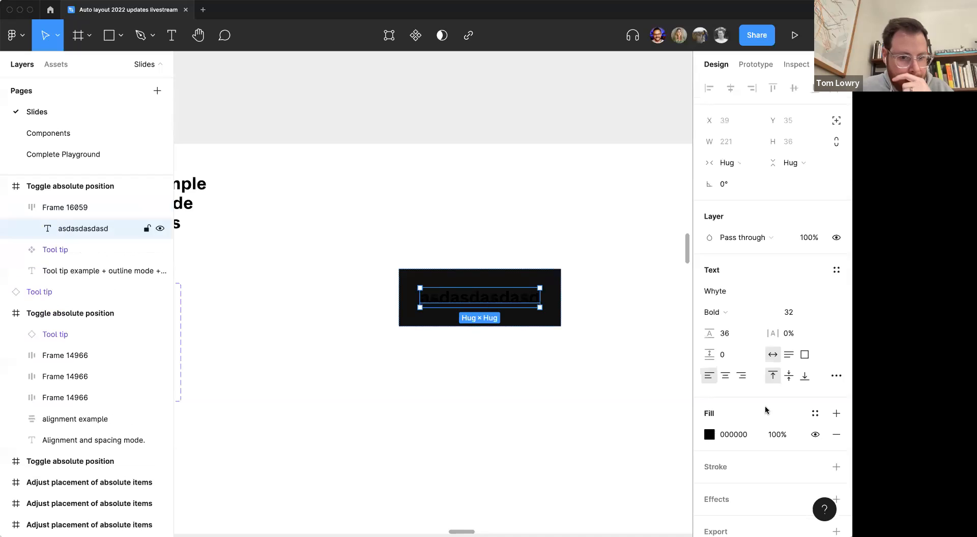
left_click(709, 434)
type("fff")
key("Return")
left_click(473, 201)
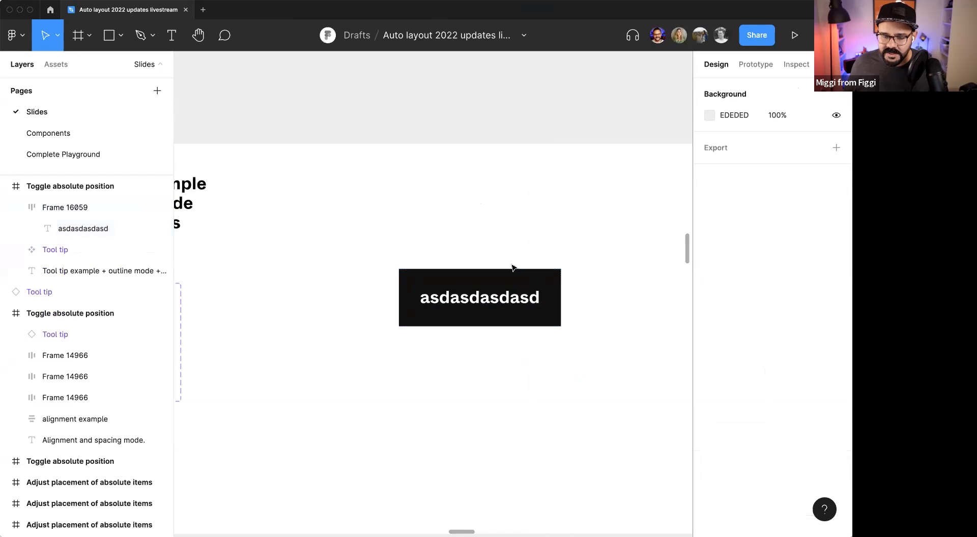
Step: Round the dark frame's corners with a radius of 17
left_click(514, 271)
left_click_drag(773, 204, 26, 222)
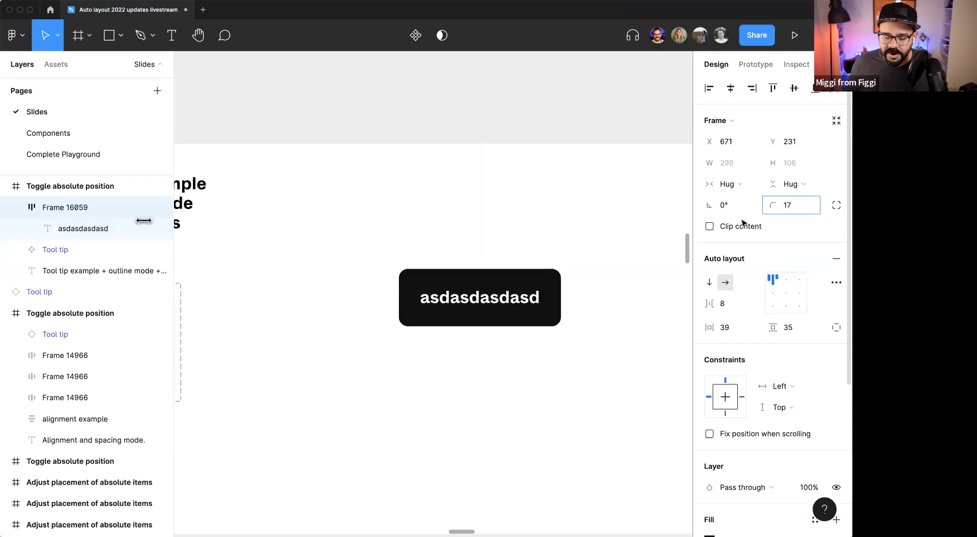
left_click_drag(143, 221, 143, 220)
Step: Retype the text inside the dark frame as "asdasdasdasd" to test how the frame hugs it
double_click(508, 296)
double_click(525, 294)
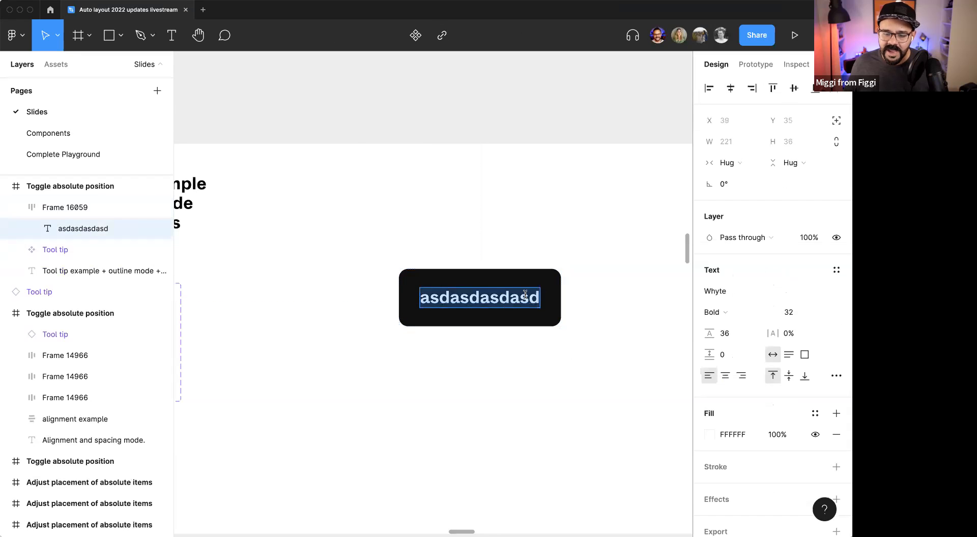
type("asdasdasdasd")
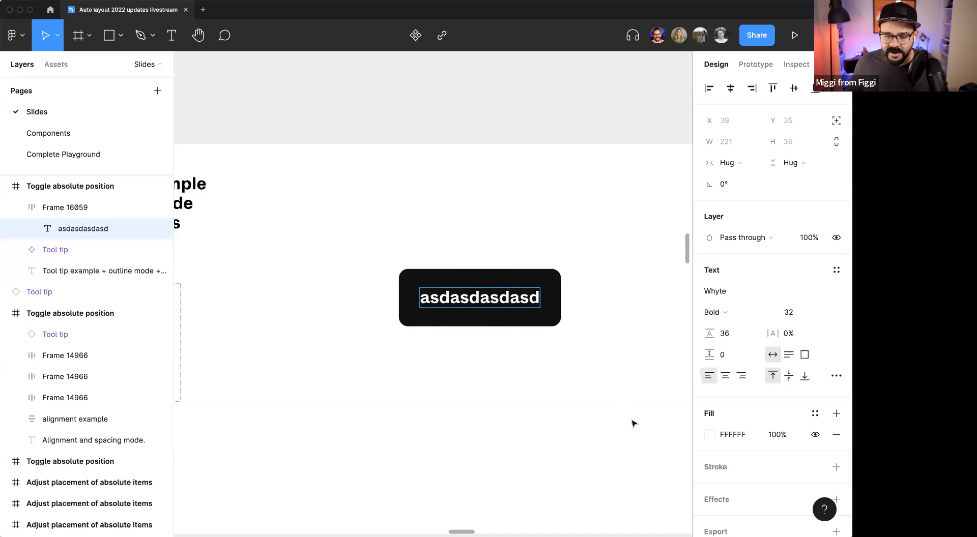
left_click(632, 422)
Step: Reposition the dark frame on the slide and draw a triangle of about 107 × 107 below it, rotated 180° to point down
left_click_drag(518, 275, 396, 246)
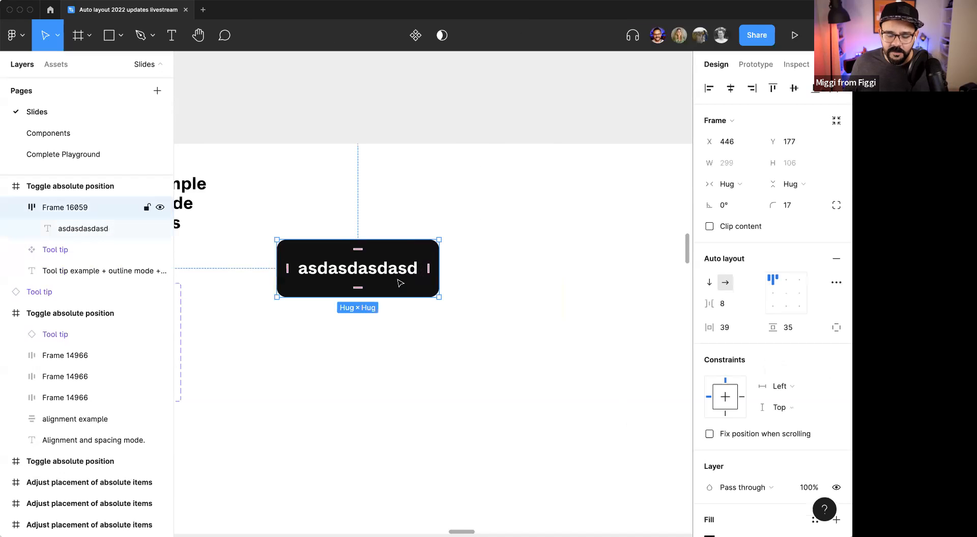
left_click_drag(399, 283, 454, 292)
left_click(120, 35)
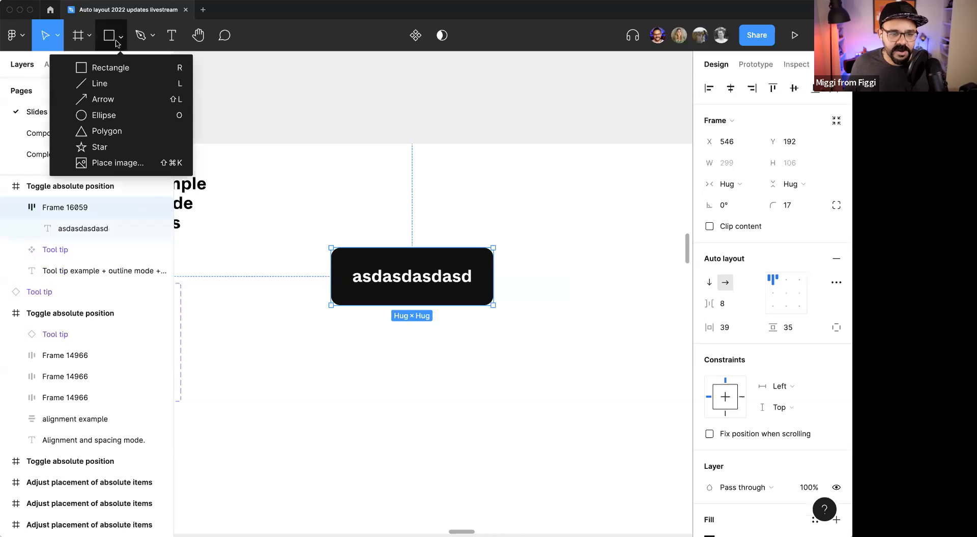
left_click(107, 100)
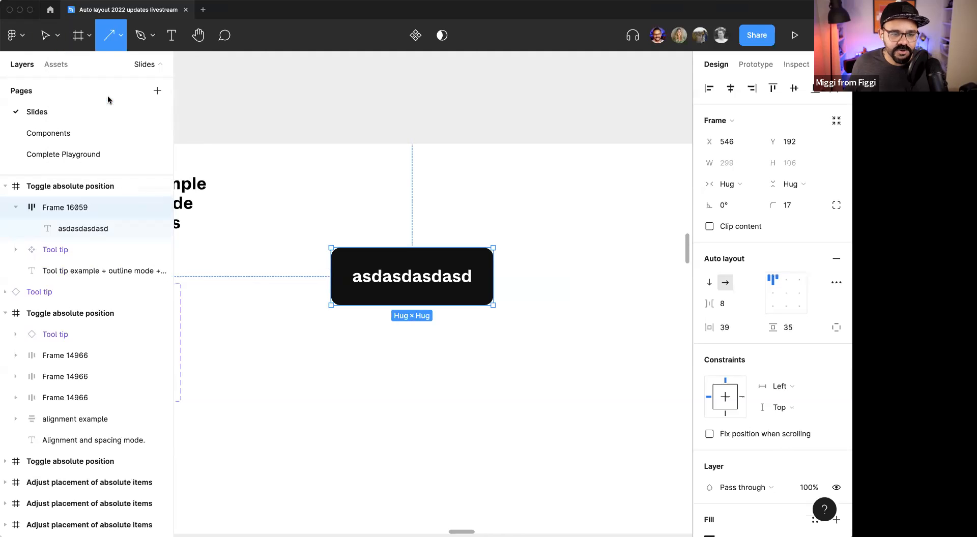
left_click(122, 36)
left_click(105, 131)
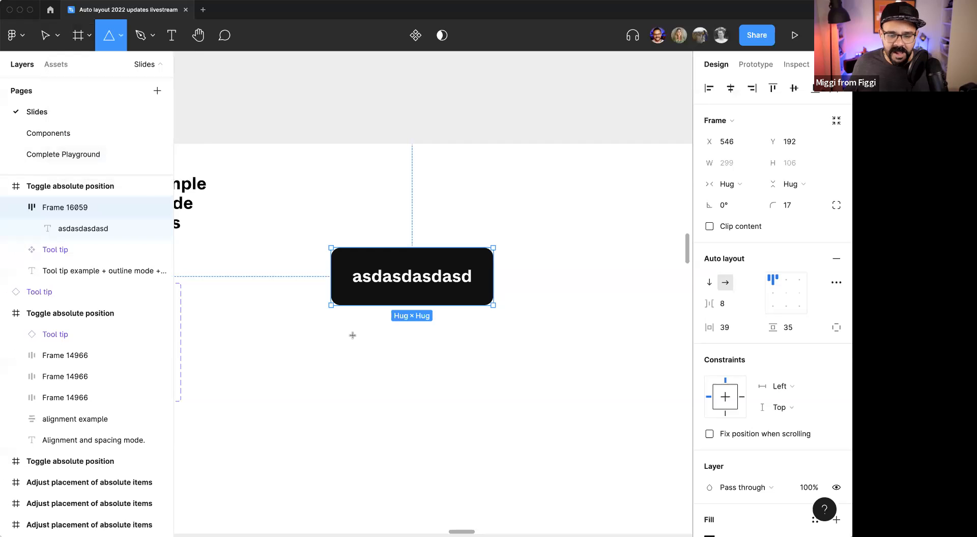
left_click(412, 393)
left_click_drag(417, 398, 358, 340)
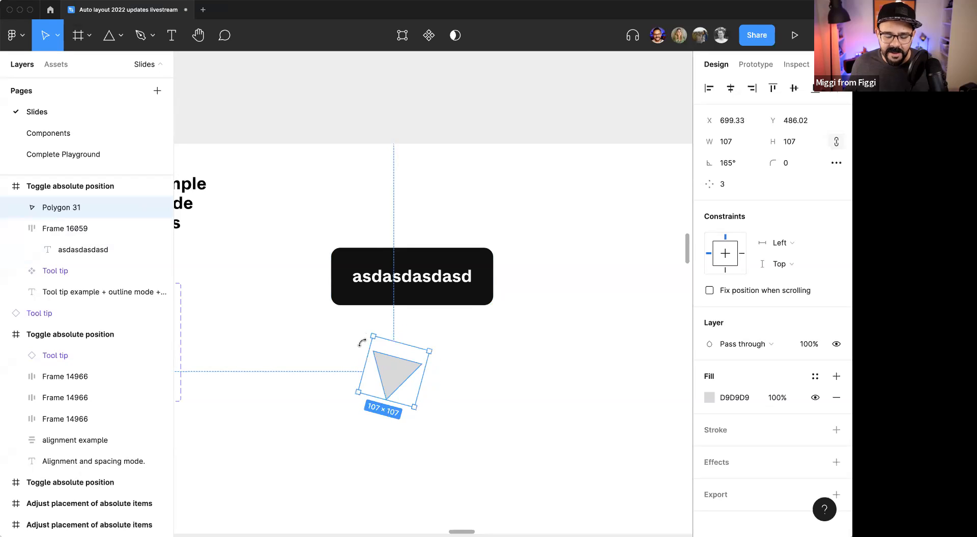
left_click_drag(401, 370, 421, 366)
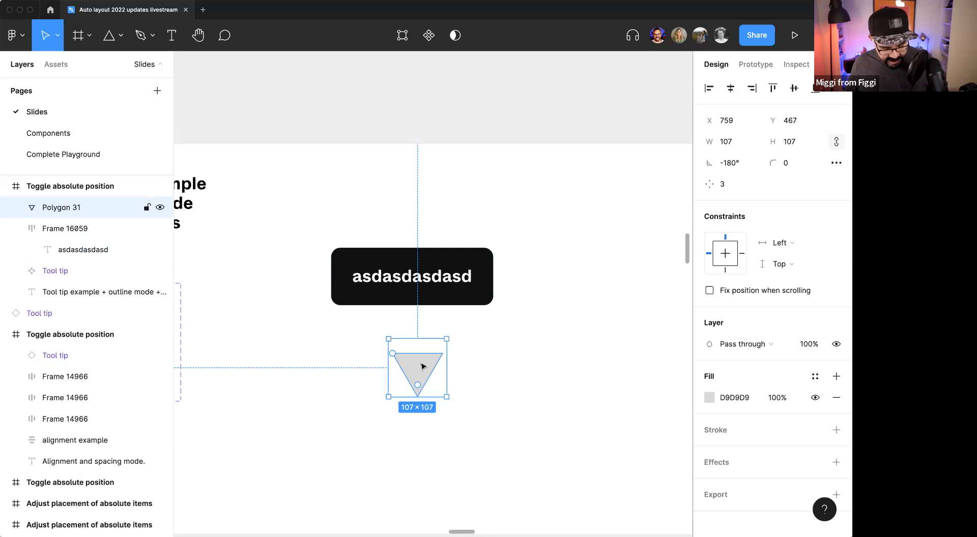
Step: Flatten the triangle, reduce it to about 35 × 23 and attach it centred under the dark frame's lower edge
key("super+e")
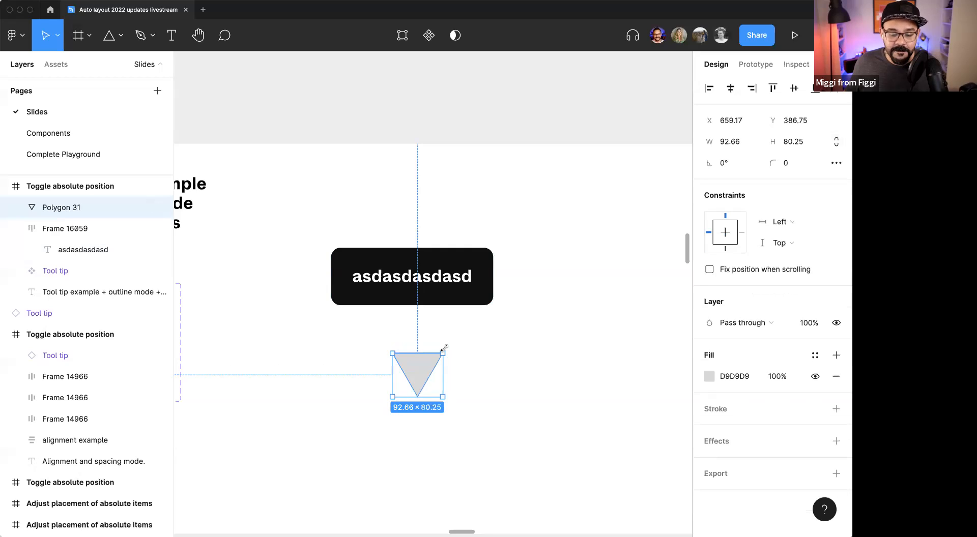
left_click_drag(403, 351, 413, 305)
scroll(418, 325, "up", 5)
Step: Fill the triangle with the dark frame's colour, 101010, by sampling it with the eyedropper
key("i")
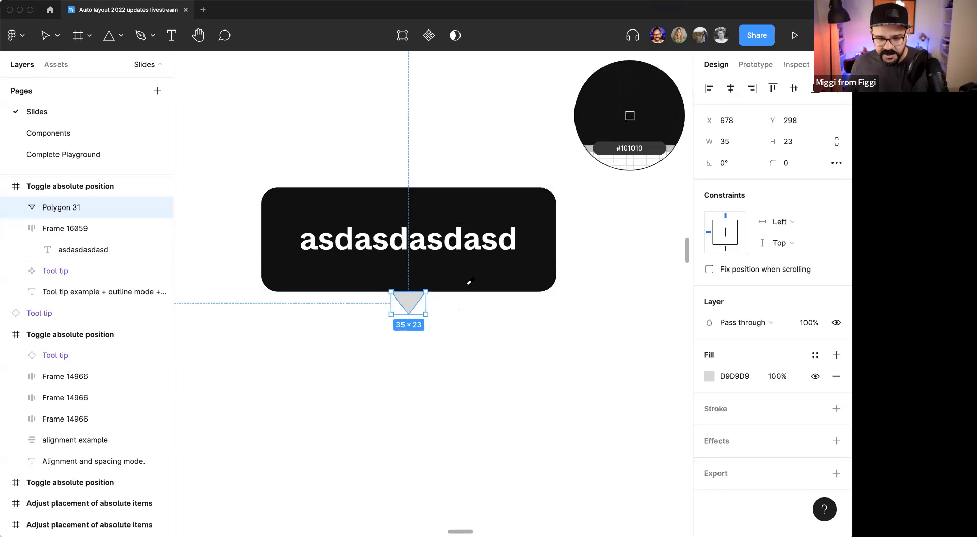
left_click(468, 279)
left_click(453, 342)
Step: Move the triangle into the dark auto layout frame, show outlines and give the triangle absolute position
left_click_drag(415, 303, 525, 243)
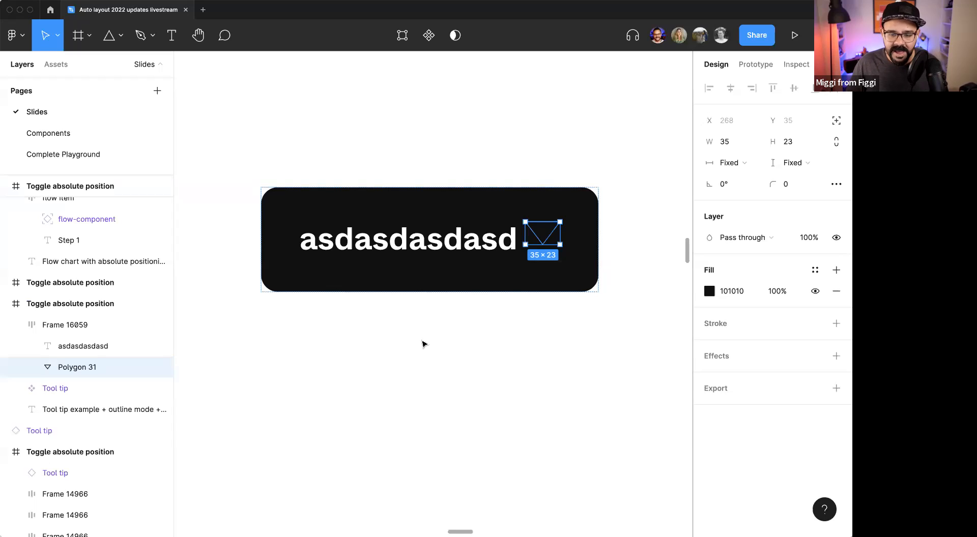
key("super+y")
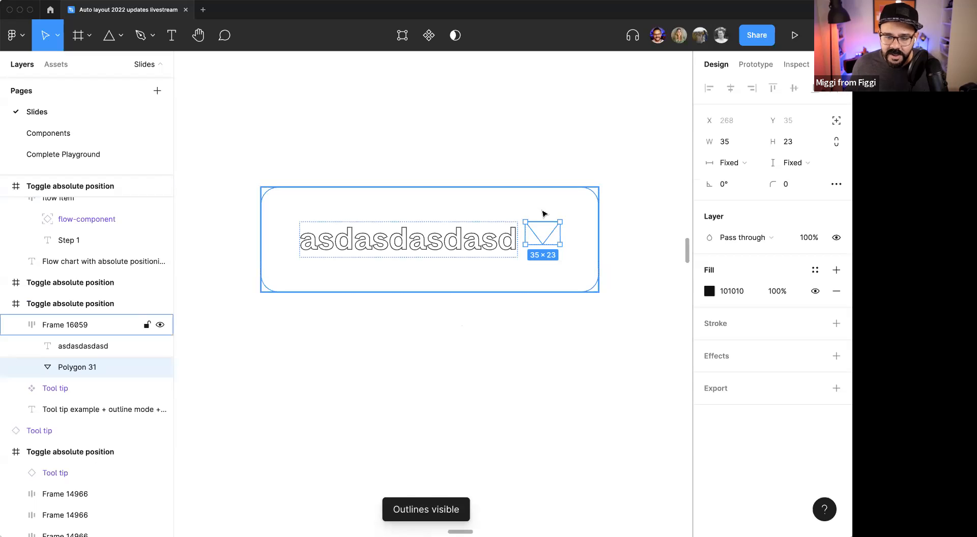
left_click(836, 121)
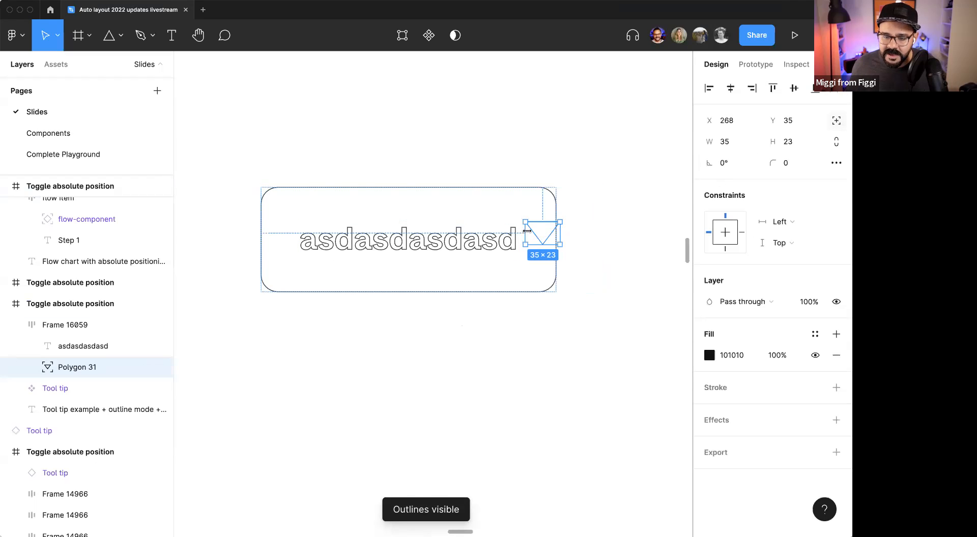
Step: Hide the outlines and place the triangle just below the frame's lower edge, horizontally centred, at X 132 and Y 106
left_click_drag(543, 233, 416, 292)
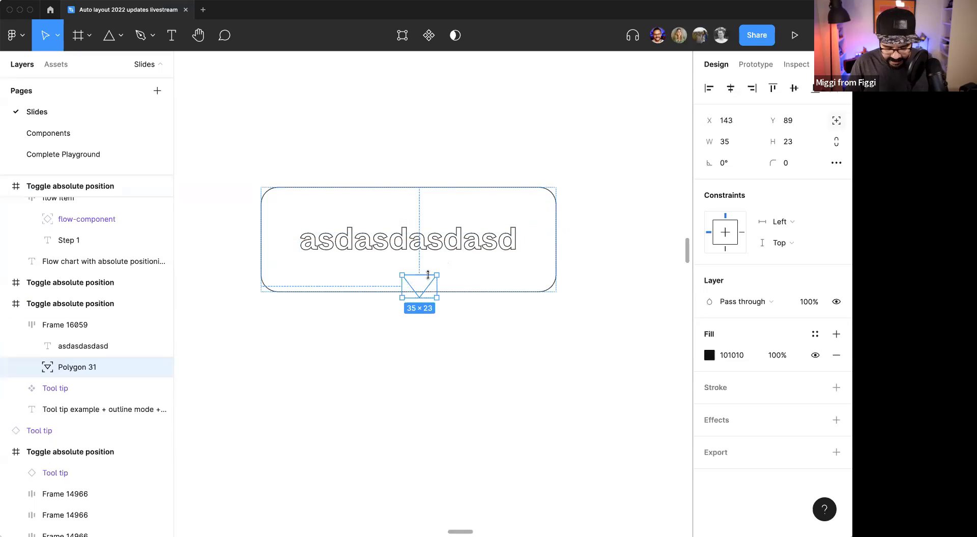
key("ctrl+shift+3")
left_click_drag(419, 282, 403, 270)
left_click_drag(467, 277, 410, 305)
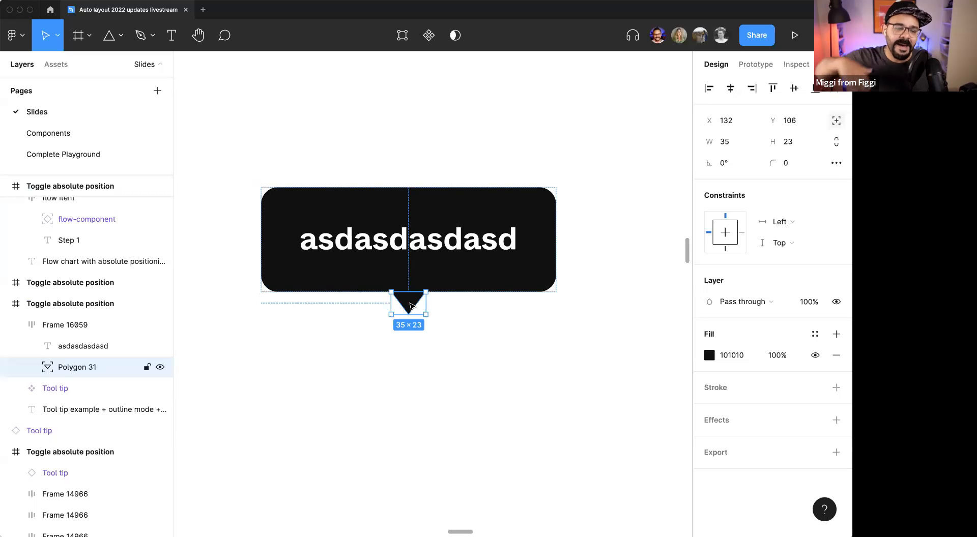
Step: Set the triangle's constraints to Center horizontally and Bottom vertically
left_click(448, 319)
left_click(409, 301)
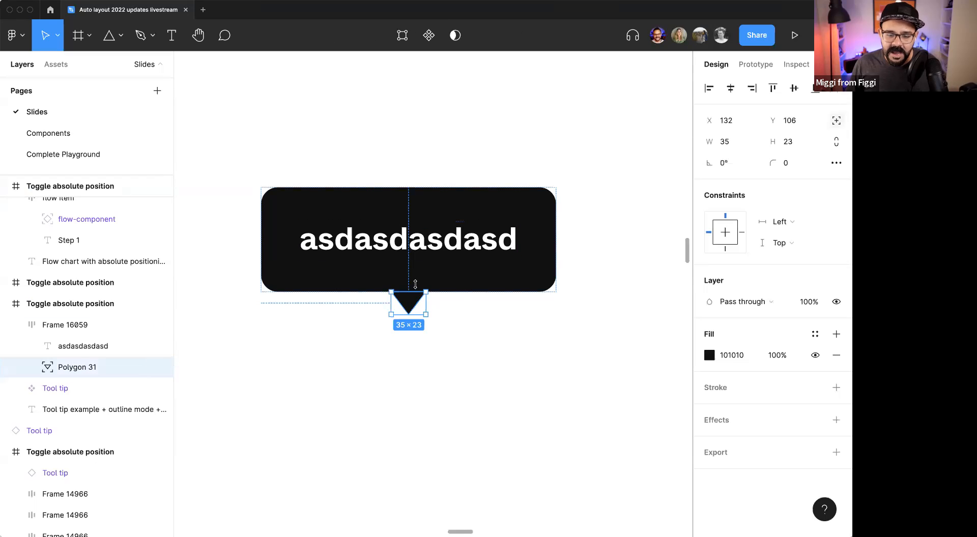
left_click(798, 223)
left_click(784, 270)
left_click(783, 244)
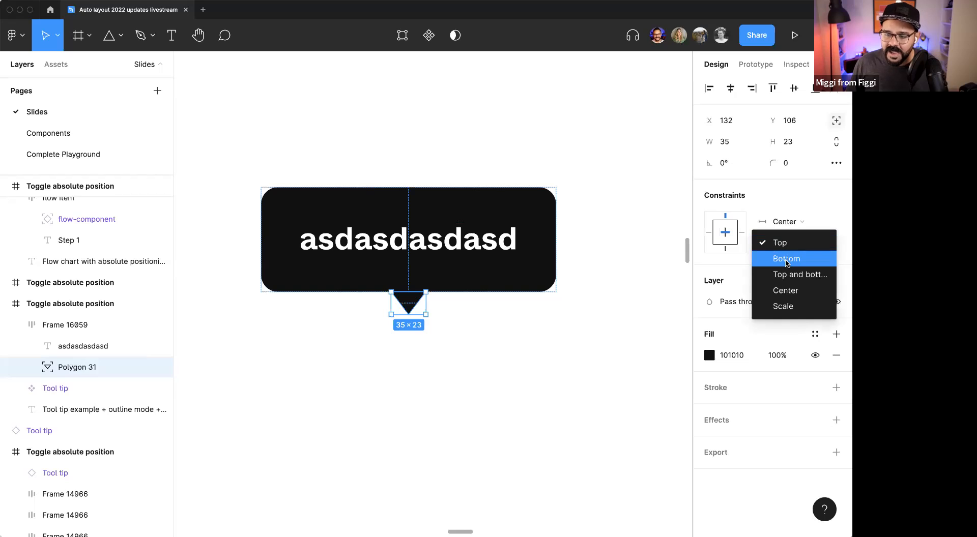
left_click(787, 263)
Step: Test the pointer's constraints by adding a second line, "asdasdasd", to the tooltip text and deleting it again
left_click(517, 417)
double_click(453, 247)
key("Return")
type("asdasdasdasd")
key("Return")
type("asdasdasd")
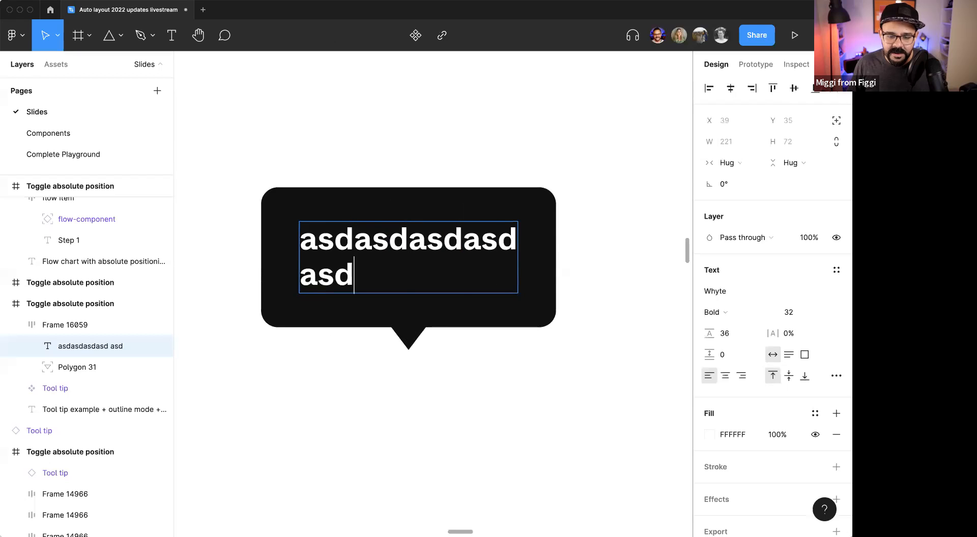
key("Return")
type("asdas")
key("alt+BackSpace")
key("alt+BackSpace")
scroll(528, 360, "down", 2)
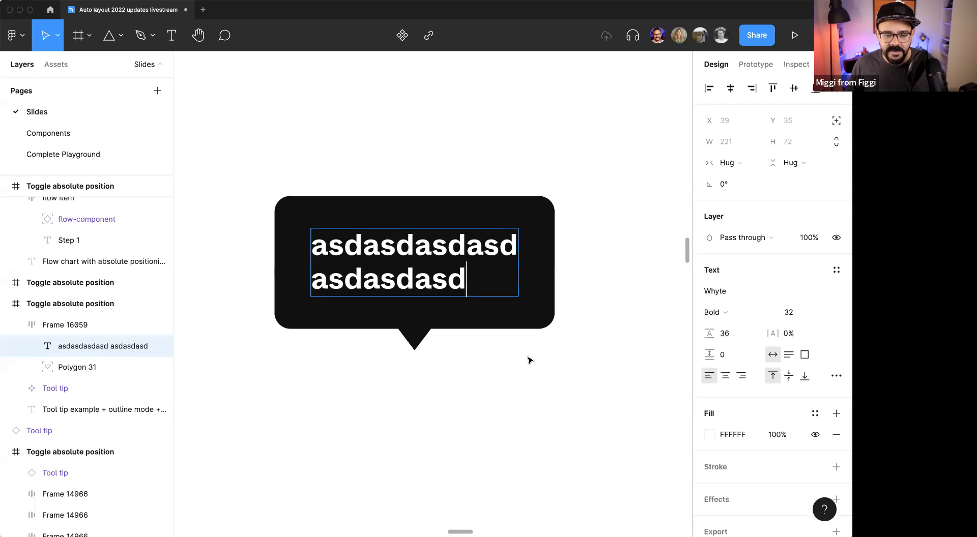
key("alt+BackSpace")
key("alt+BackSpace")
left_click(526, 363)
Step: Convert the tooltip frame into a component and add a variant property to it
scroll(531, 359, "down", 2)
left_click(479, 274)
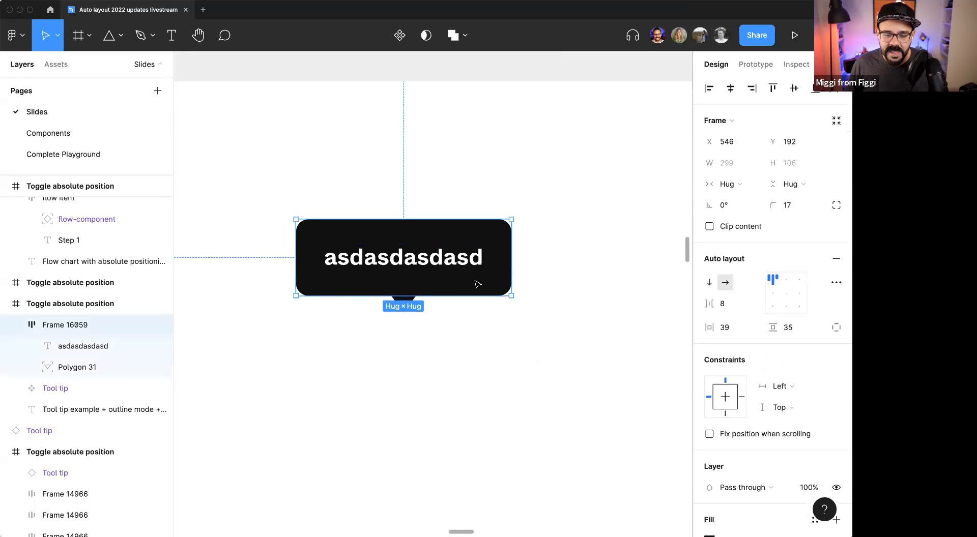
left_click(399, 35)
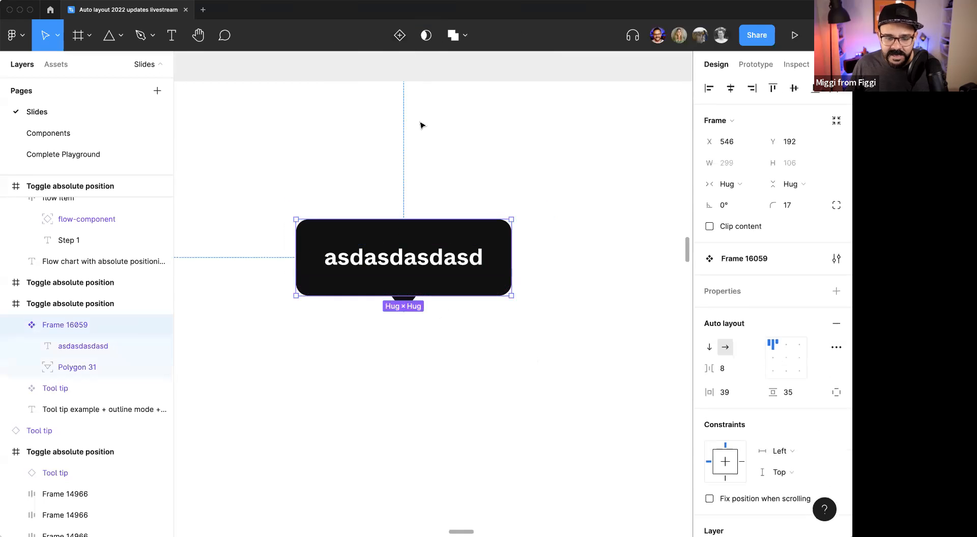
left_click(835, 298)
left_click(789, 332)
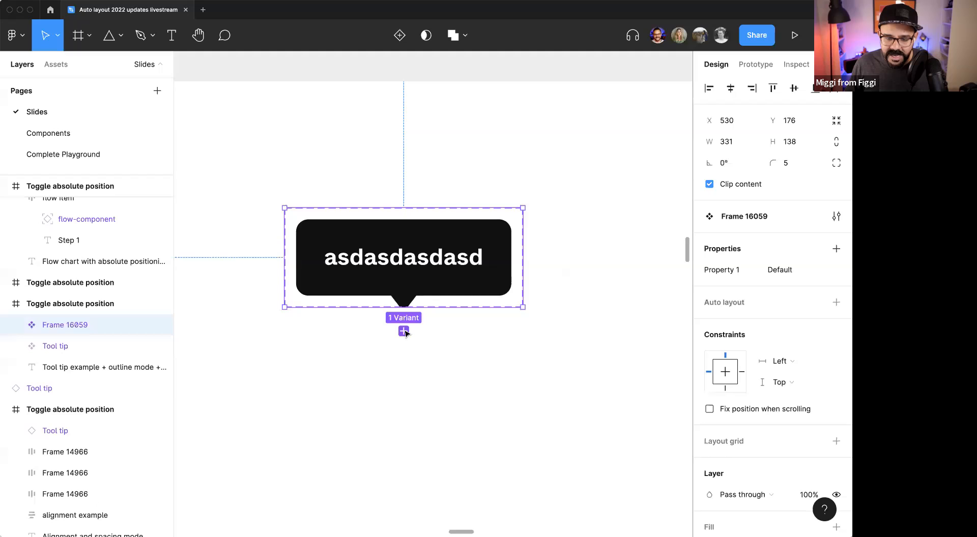
Step: Add a second variant to the tooltip component and widen the spacing between the variants to 84
left_click(403, 331)
left_click(448, 399)
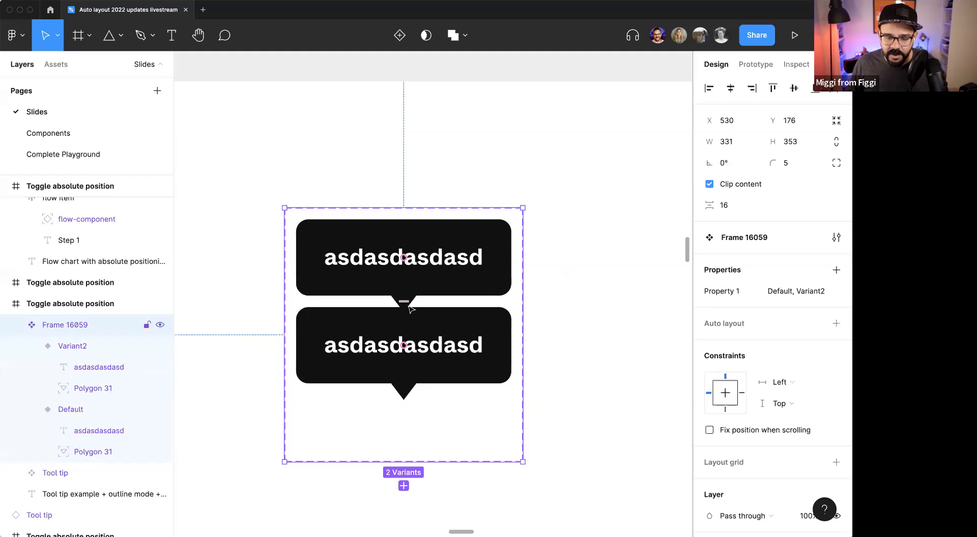
left_click_drag(410, 308, 421, 425)
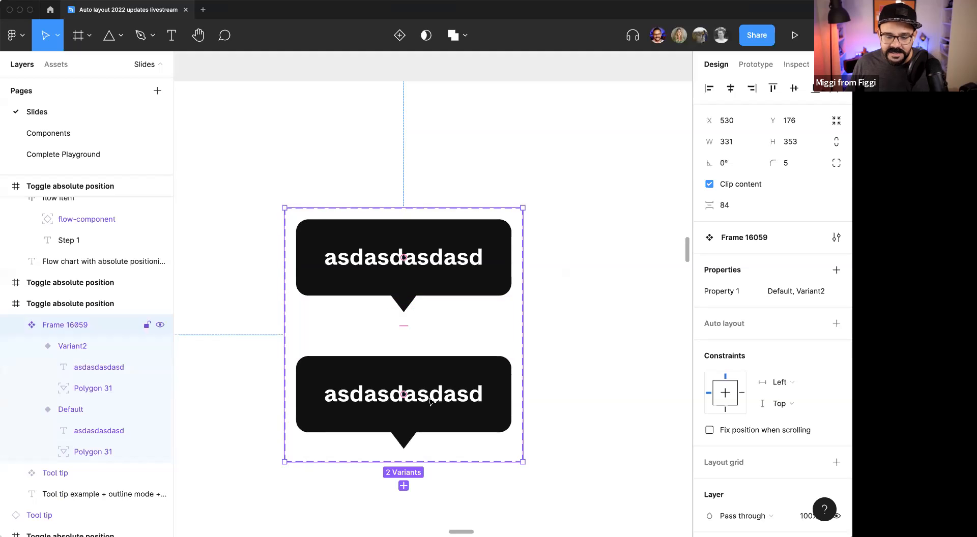
Step: Rename the component set's variant property as "position"
double_click(730, 292)
type("p")
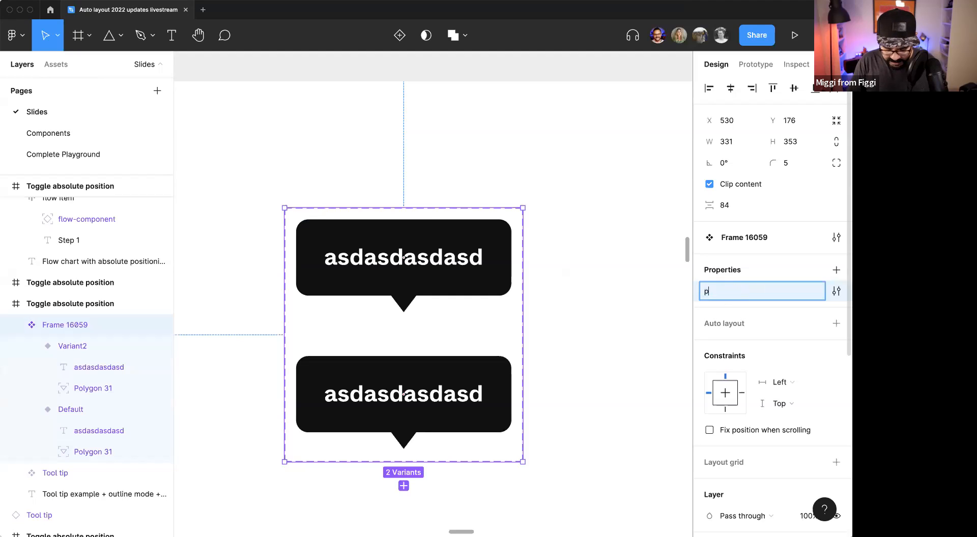
type("osition")
key("Return")
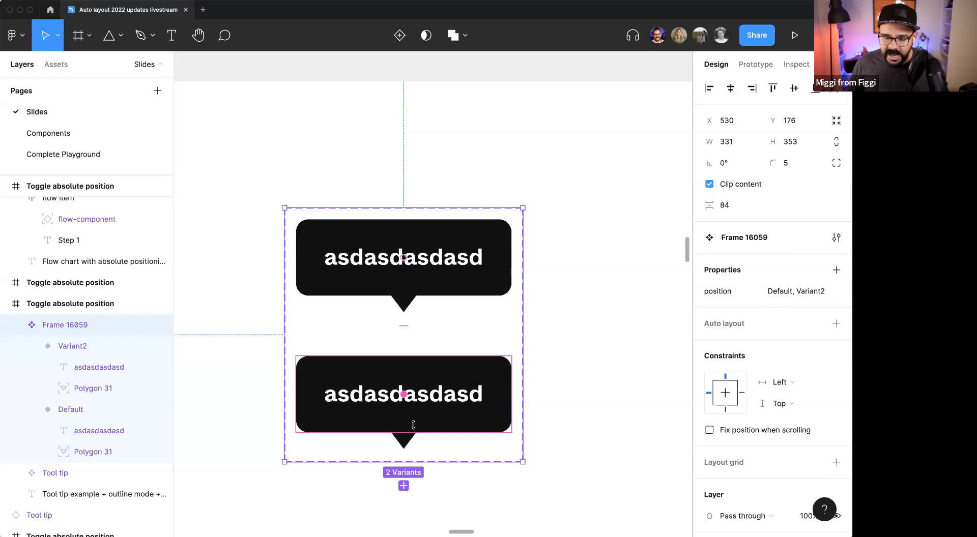
Step: Set the second variant's position value to "bottom"
left_click(456, 427)
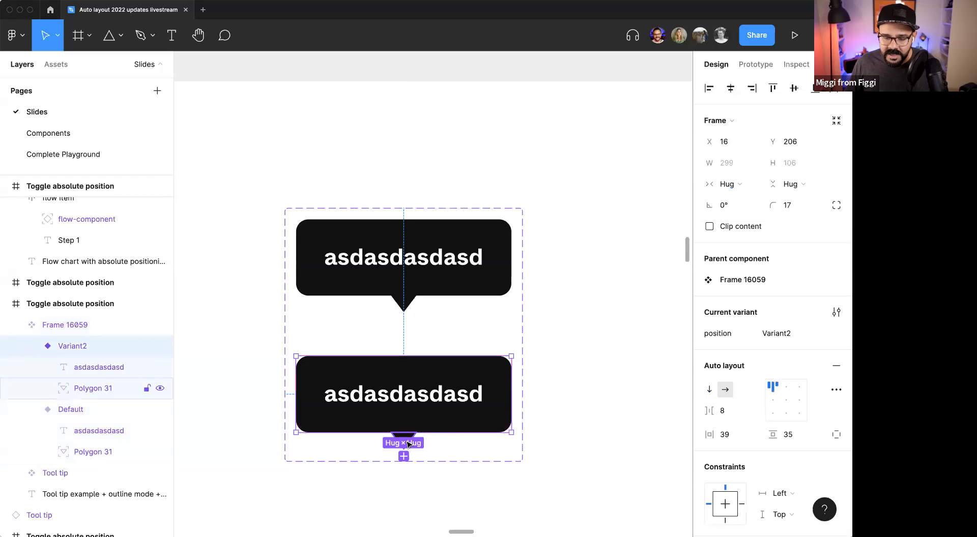
left_click(763, 339)
type("bottom")
key("Return")
Step: Move the bottom variant's triangle above the frame's upper edge and flip it vertically to point up
left_click(429, 446)
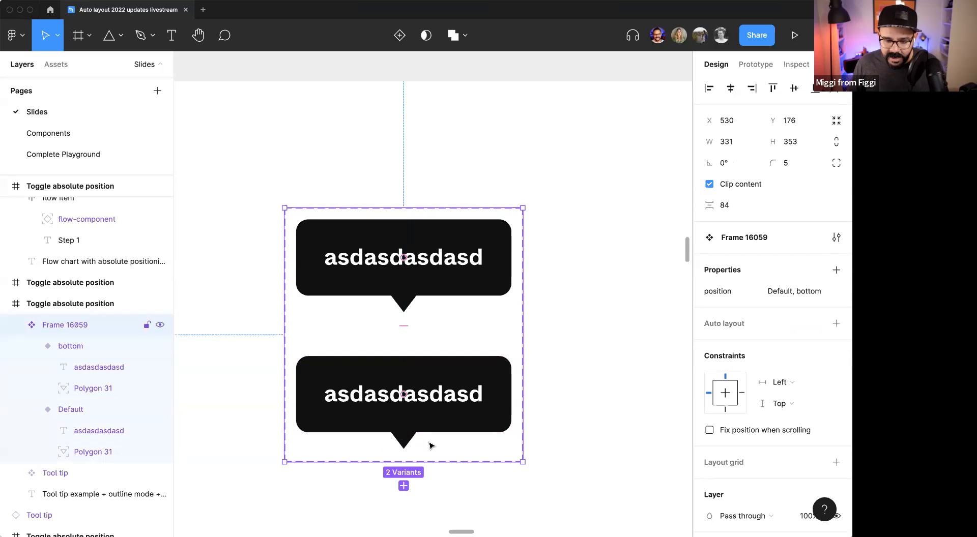
double_click(403, 439)
left_click_drag(407, 441, 405, 351)
key("shift+v")
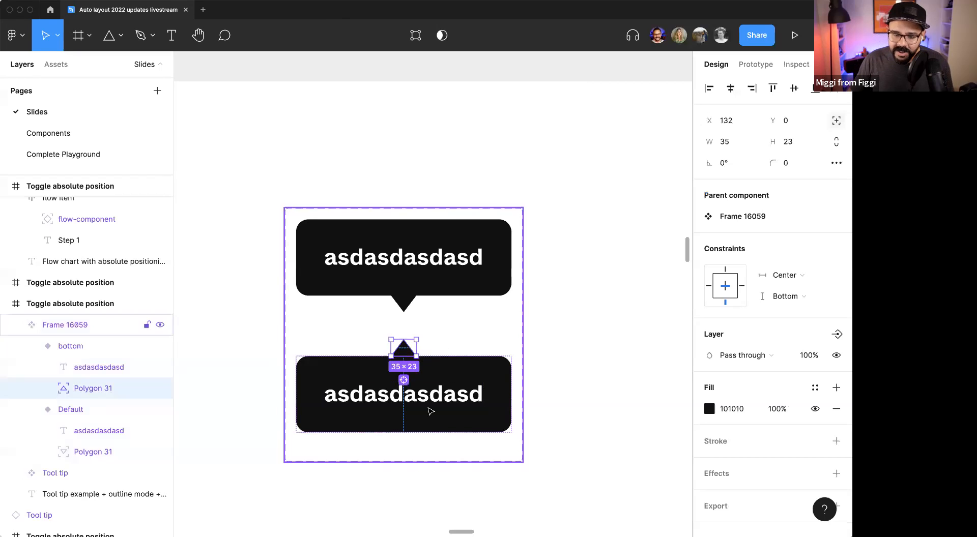
Step: Set the bottom variant frame's constraints to Center horizontally and Top vertically
left_click(532, 356)
left_click(457, 366)
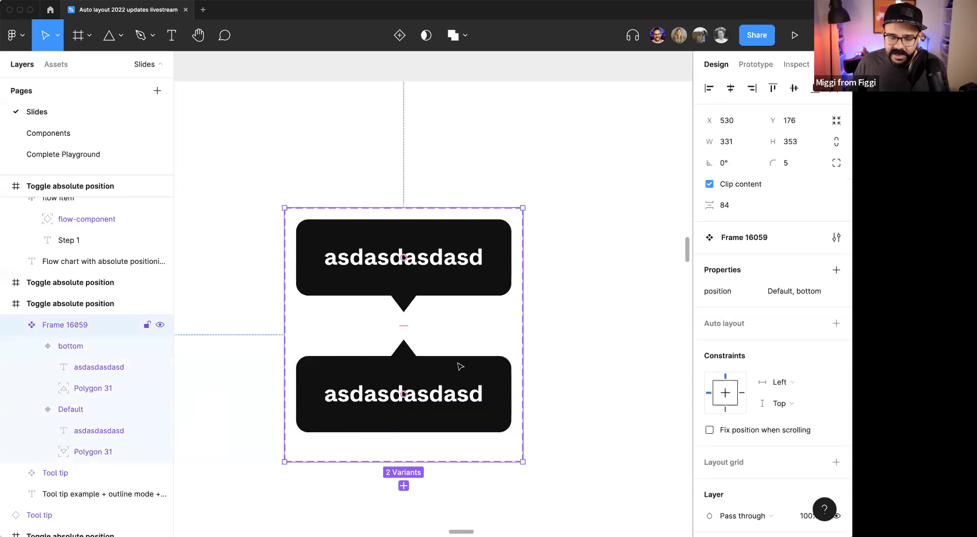
left_click(458, 367)
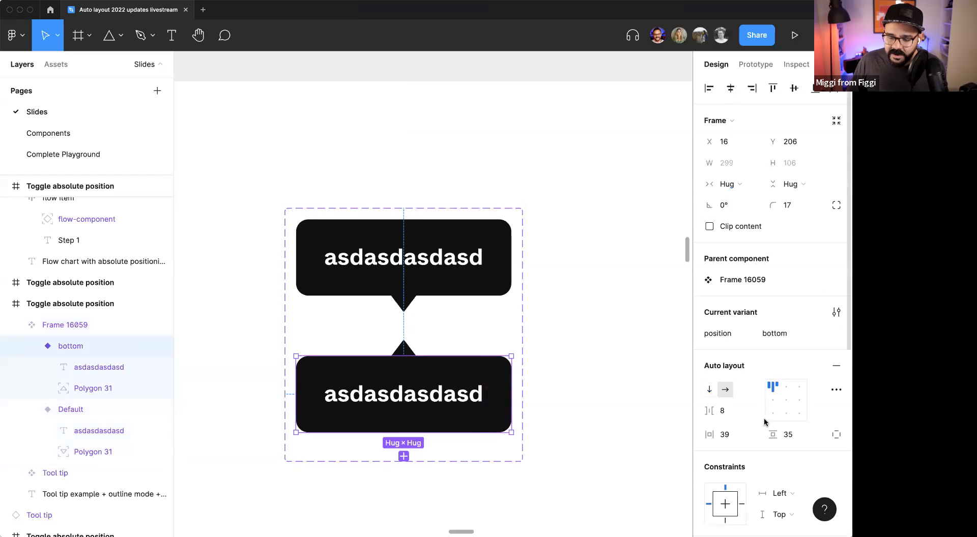
scroll(764, 417, "down", 5)
left_click(791, 314)
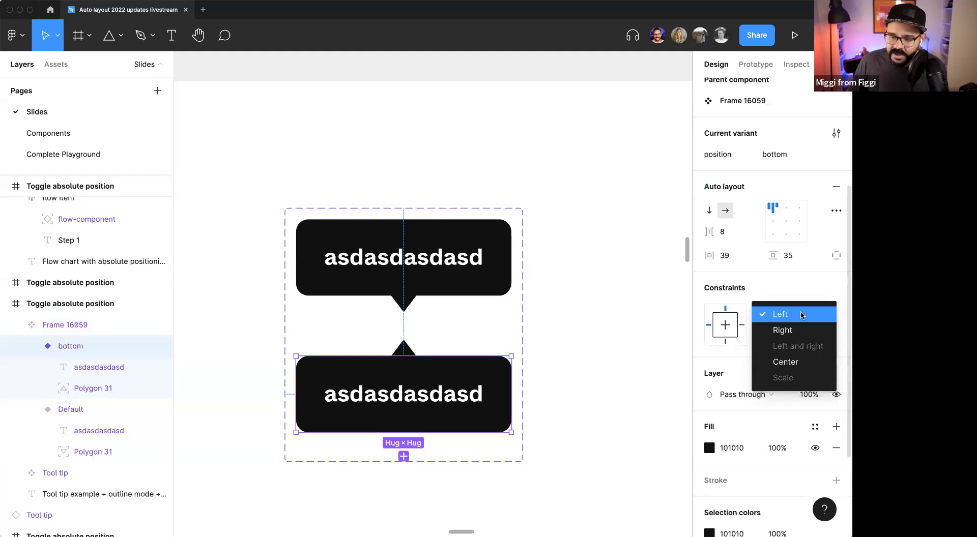
left_click(787, 362)
left_click(790, 334)
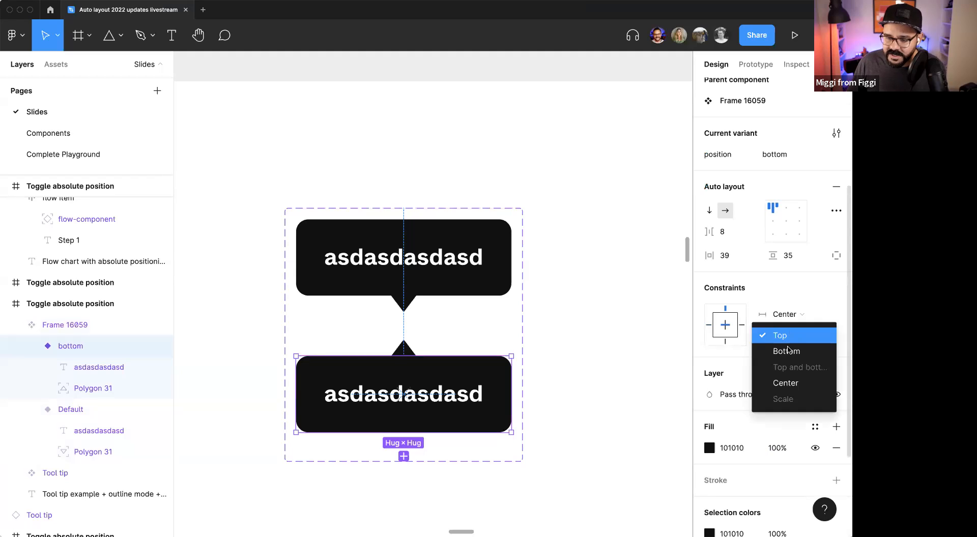
left_click(786, 338)
left_click(585, 397)
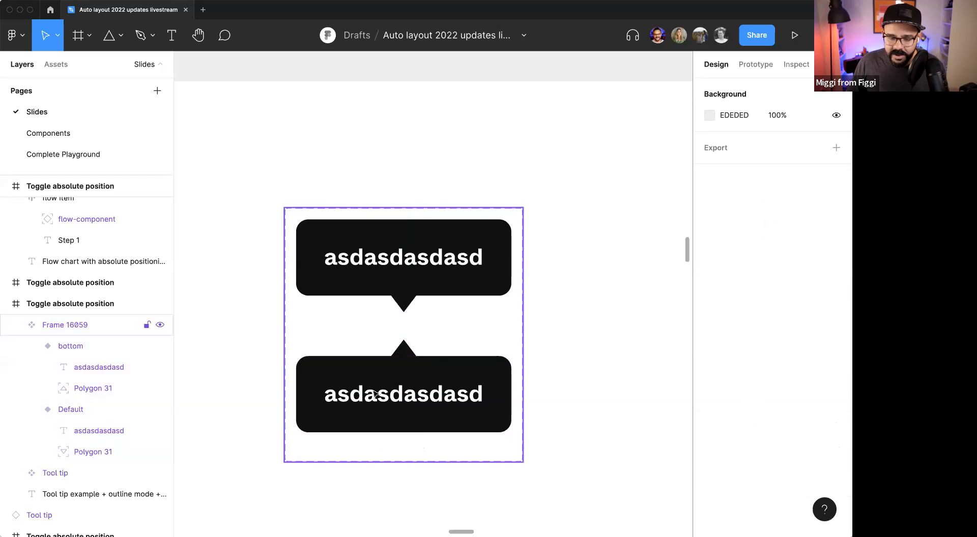
Step: Place an instance of the bottom variant on the slide, beside the component set
triple_click(376, 393)
scroll(595, 363, "down", 3)
scroll(589, 378, "down", 3)
left_click(494, 358)
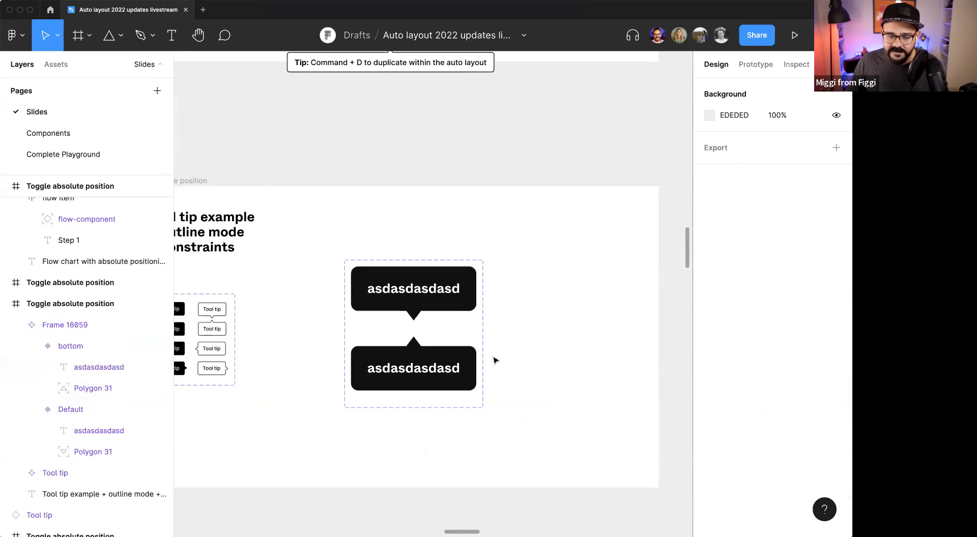
left_click(404, 367)
left_click(400, 366)
left_click_drag(400, 366, 587, 360)
Step: Retype the instance's text as "asdasdasdasd" with a second line "asdasdasd" to test how the tooltip and pointer resize
double_click(587, 360)
type("asdas")
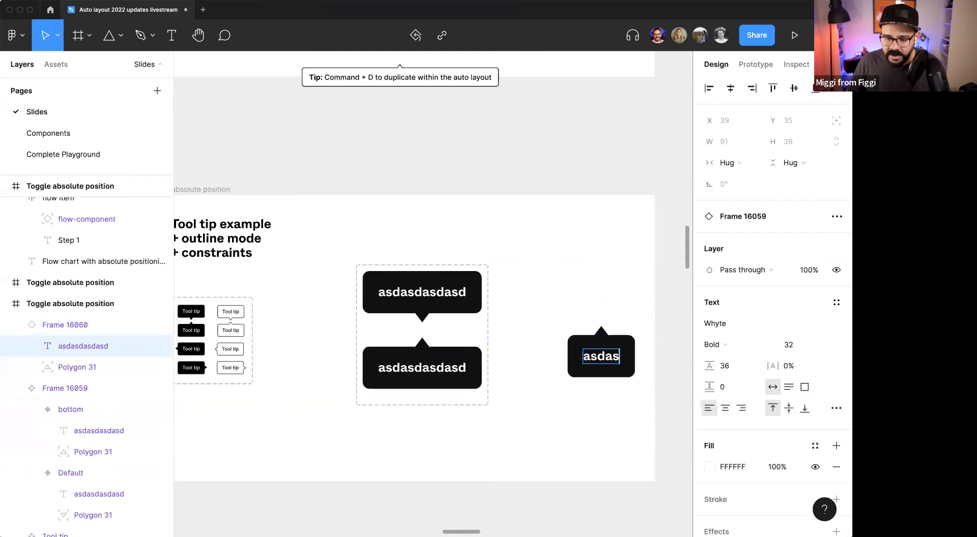
type("dasdasdasdasdasd")
key("Return")
key("super+z")
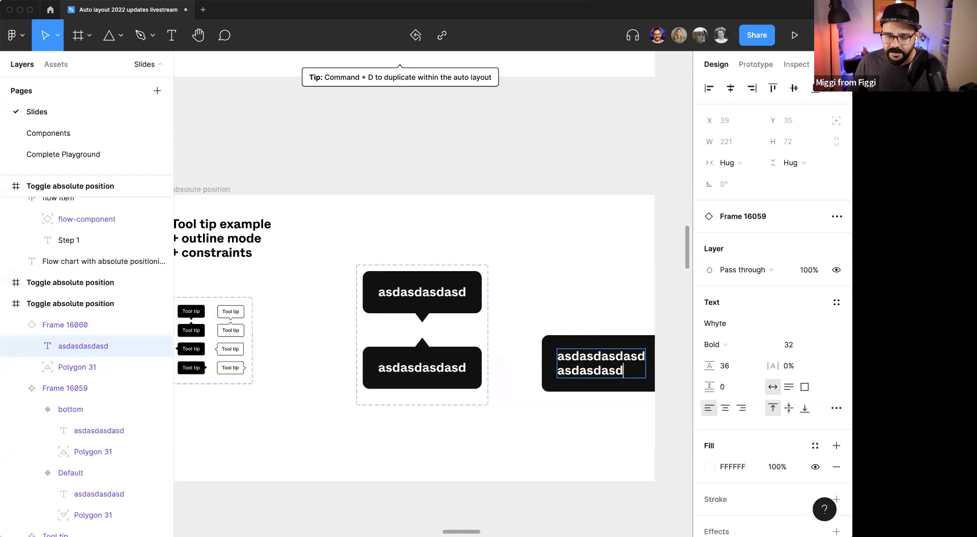
Step: Undo the test text entered in the tooltip instance
key("super+z")
key("super+z")
key("Escape")
Step: Set the vertical constraint of the bottom variant's triangle to Top in the main component
left_click(421, 342)
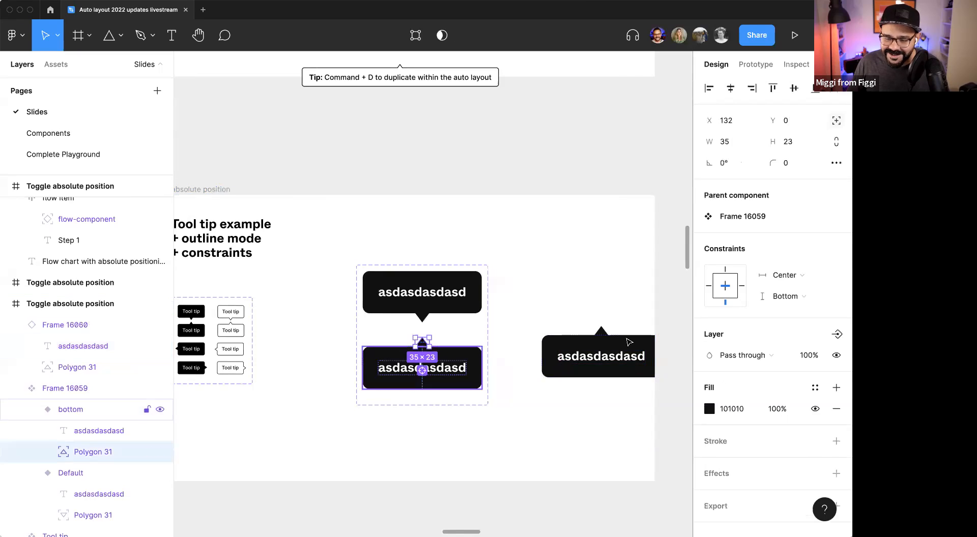
left_click(601, 331)
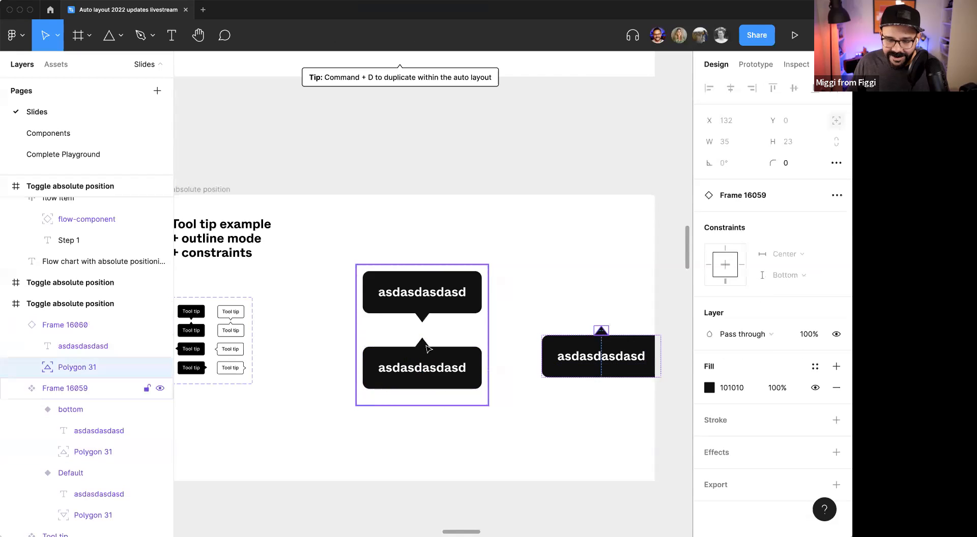
left_click(91, 451)
left_click(788, 296)
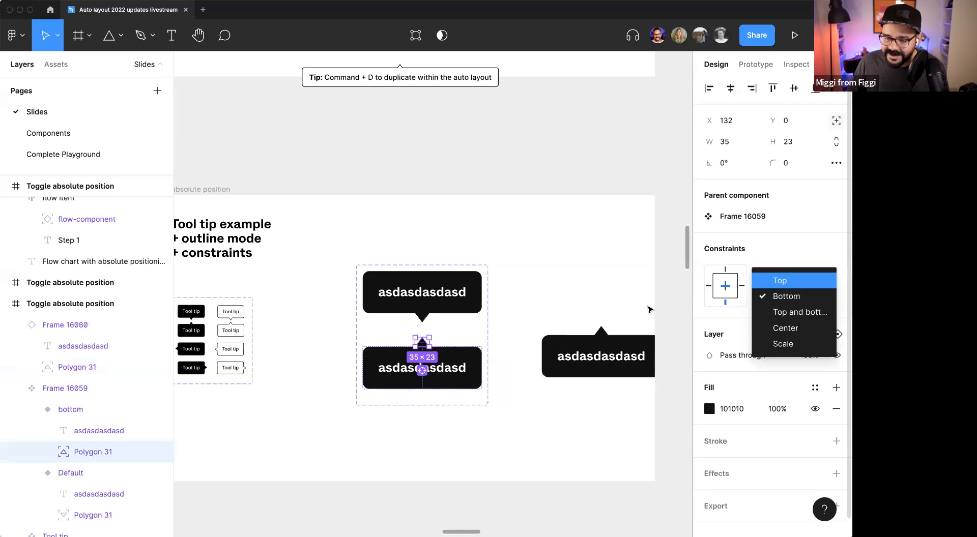
left_click(611, 297)
Step: Retype the tooltip instance's text as three lines, "asdasdasdasd", "asdasd" and "asdasdasdasdasd", to test the pointer's constraint
double_click(599, 352)
left_click(599, 352)
type("asdasd")
key("Return")
type("asdasd")
key("Return")
type("asdasdasd")
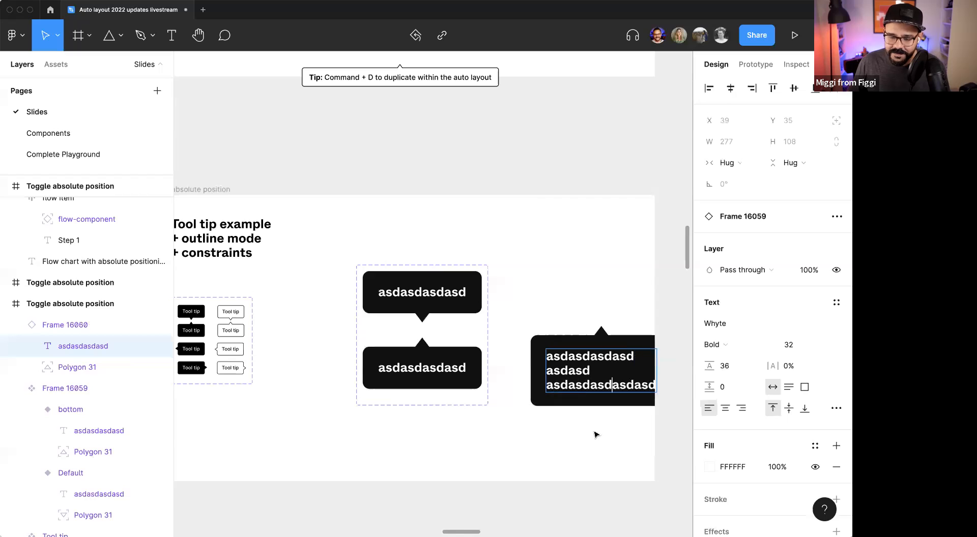
key("Escape")
key("Escape")
Step: Shift the tooltip component set sideways and move the instance beside it so that it fits fully on the slide
left_click_drag(444, 342, 396, 345)
left_click_drag(561, 384, 525, 353)
double_click(526, 353)
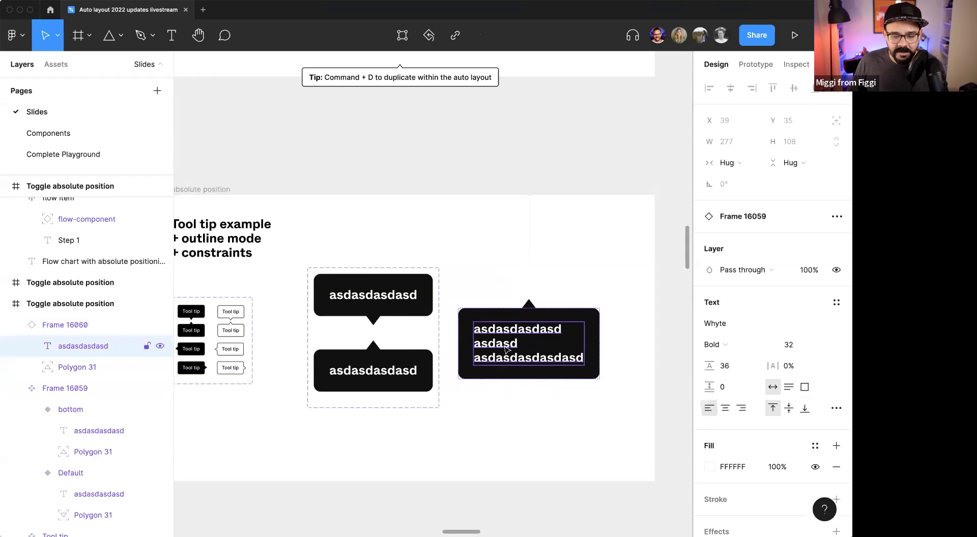
left_click(541, 419)
Step: On the notification badge slide, place the red circle inside the button's auto layout frame and give it absolute position
scroll(540, 407, "down", 5)
scroll(521, 382, "right", 7)
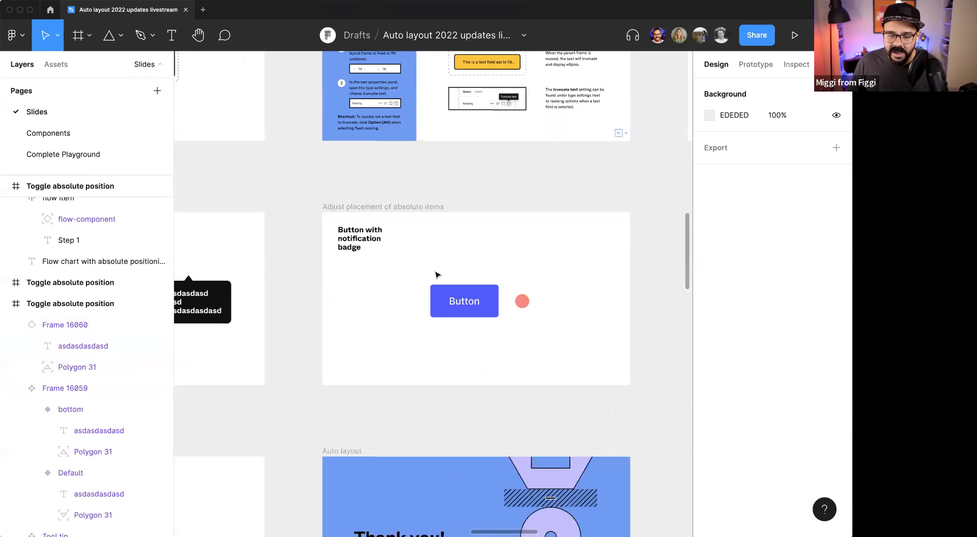
scroll(439, 289, "up", 1)
scroll(483, 270, "up", 5)
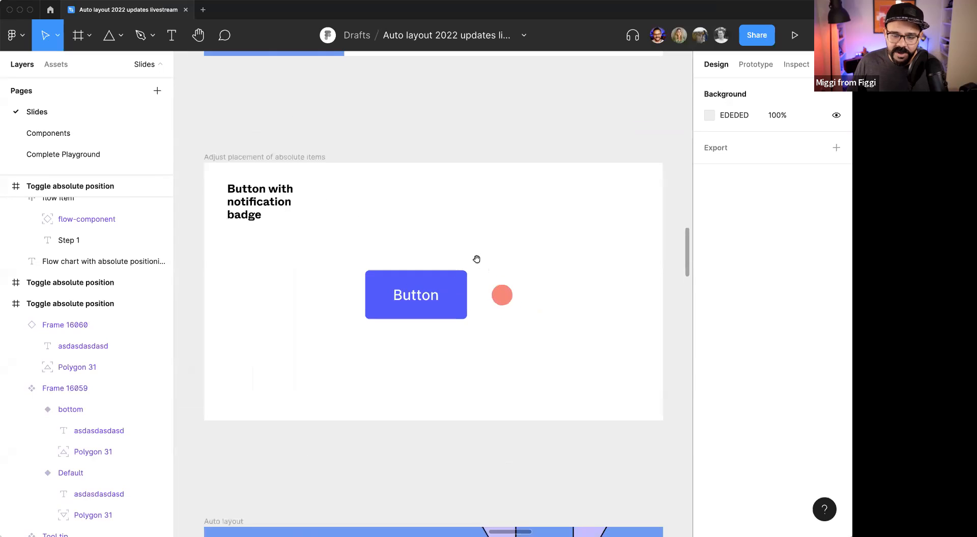
scroll(505, 264, "down", 3)
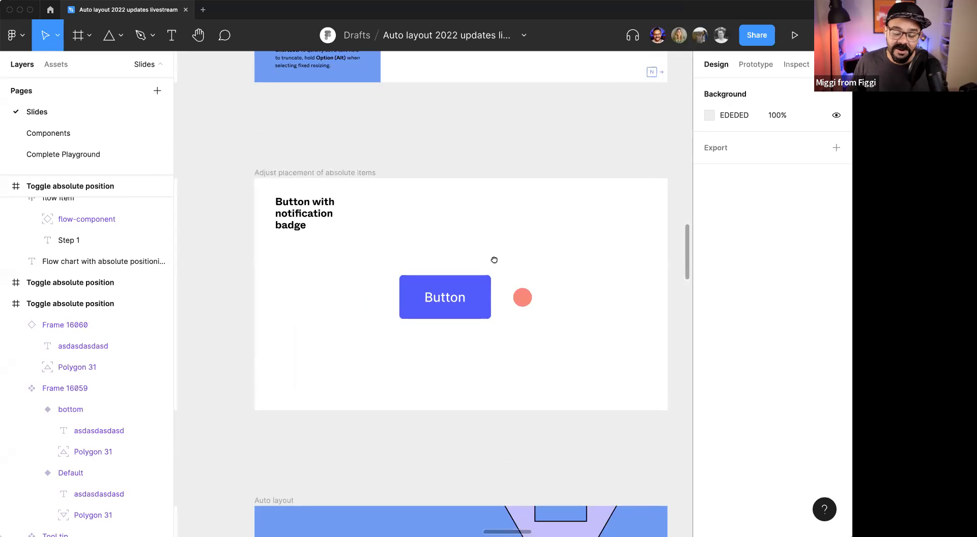
scroll(493, 260, "right", 1)
scroll(505, 313, "up", 1)
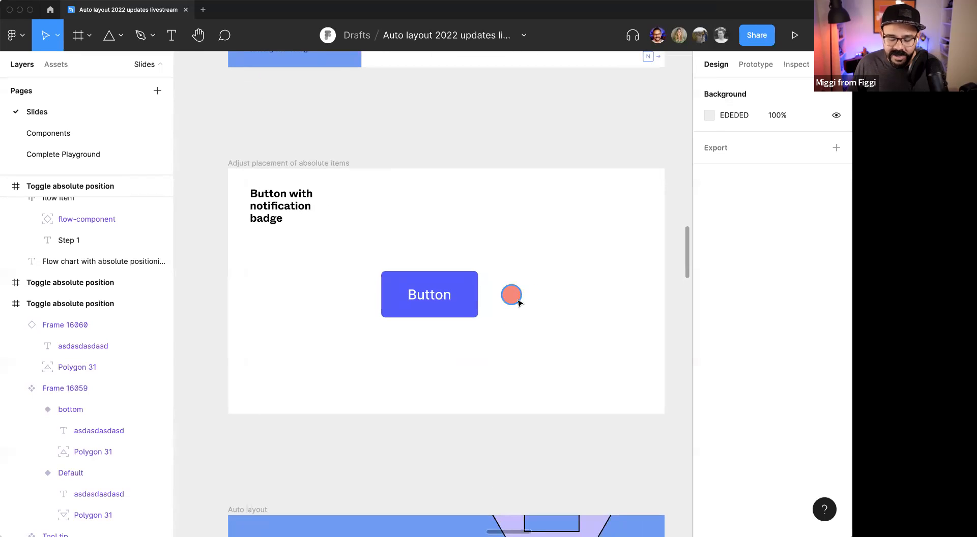
left_click_drag(510, 295, 451, 292)
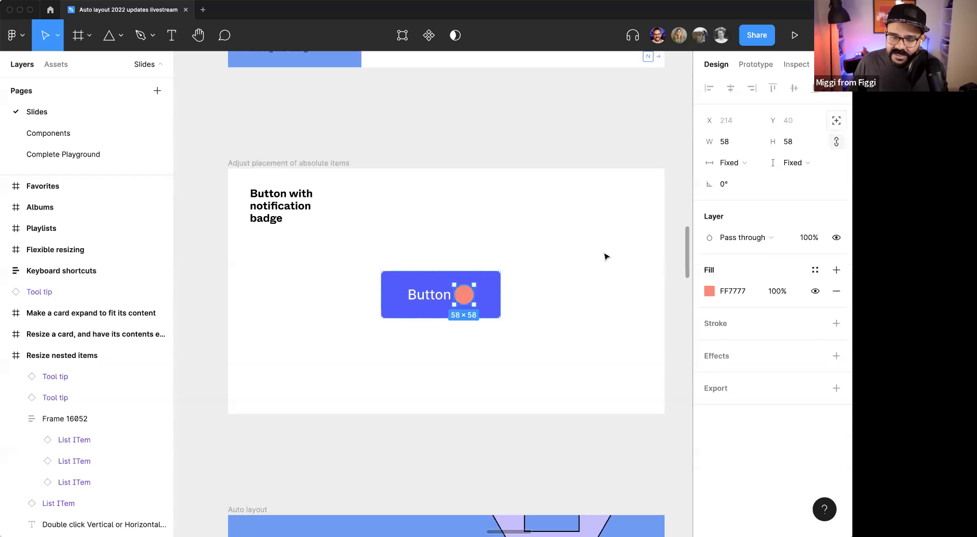
left_click(835, 121)
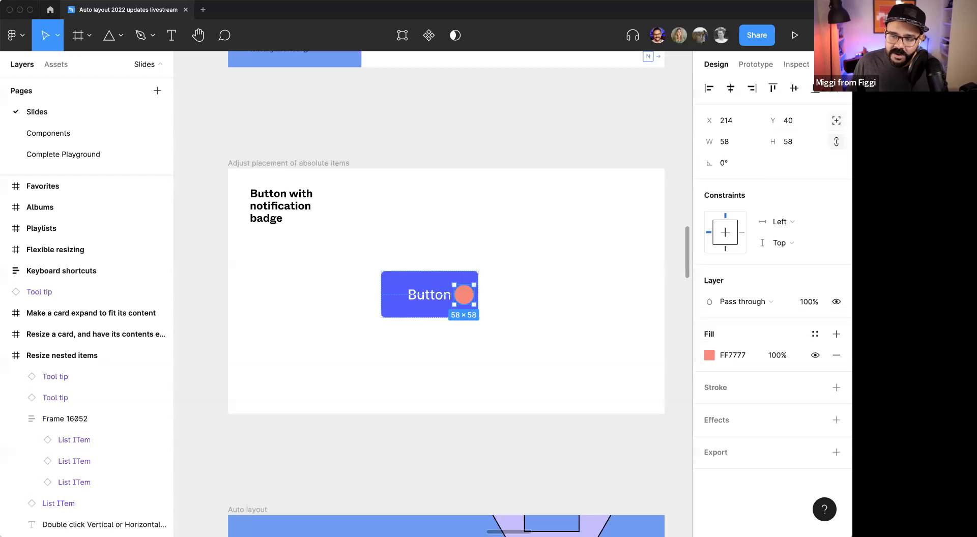
Step: Center the red badge on the button's upper-right corner, at X 255 and Y -29, with Right and Top constraints
left_click(754, 89)
left_click(773, 89)
left_click_drag(470, 285, 481, 275)
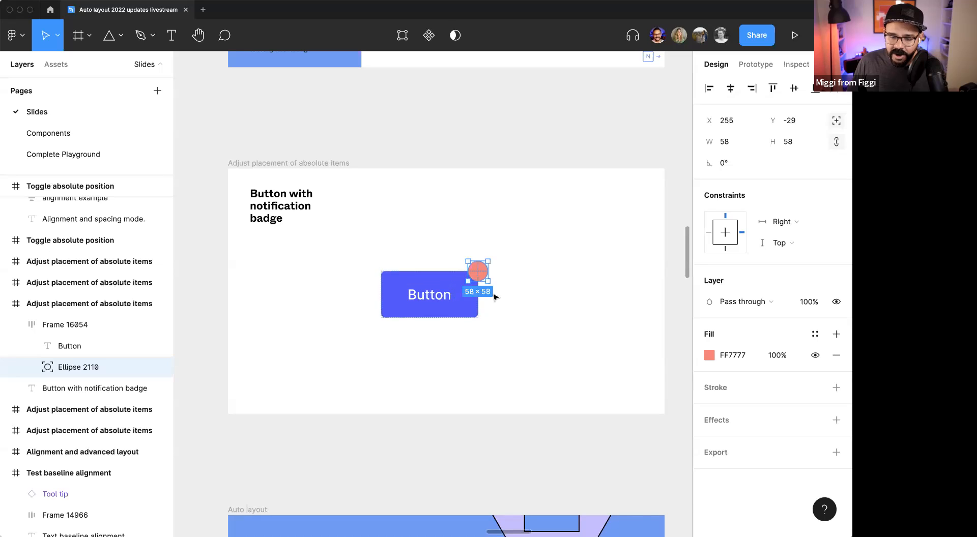
left_click(495, 296)
left_click(463, 286)
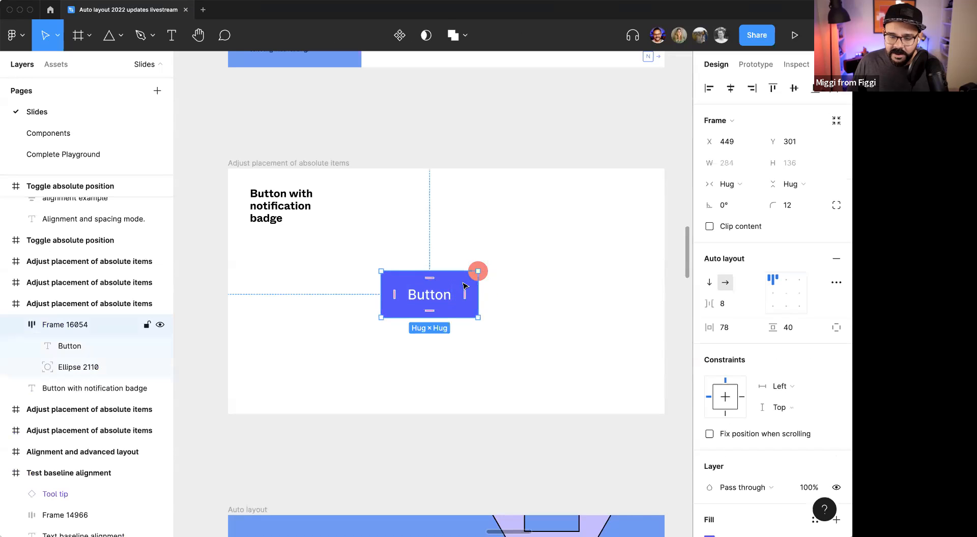
left_click(524, 280)
left_click(81, 367)
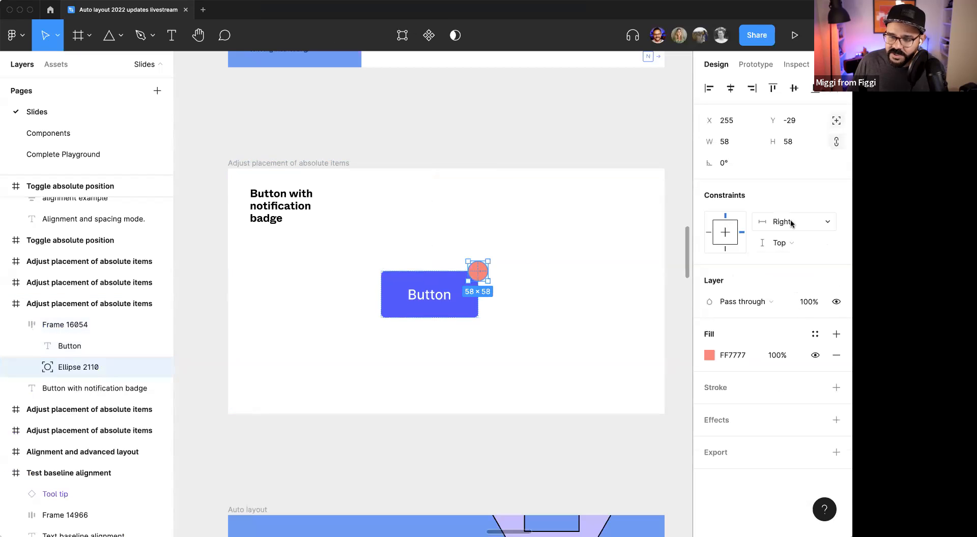
Step: Retype the button's label as "asdasdasdasdasdasdas" to test whether the badge follows the resized corner
left_click(529, 334)
left_click(430, 295)
double_click(430, 295)
key("Return")
type("asdasdasdasdasdasdas")
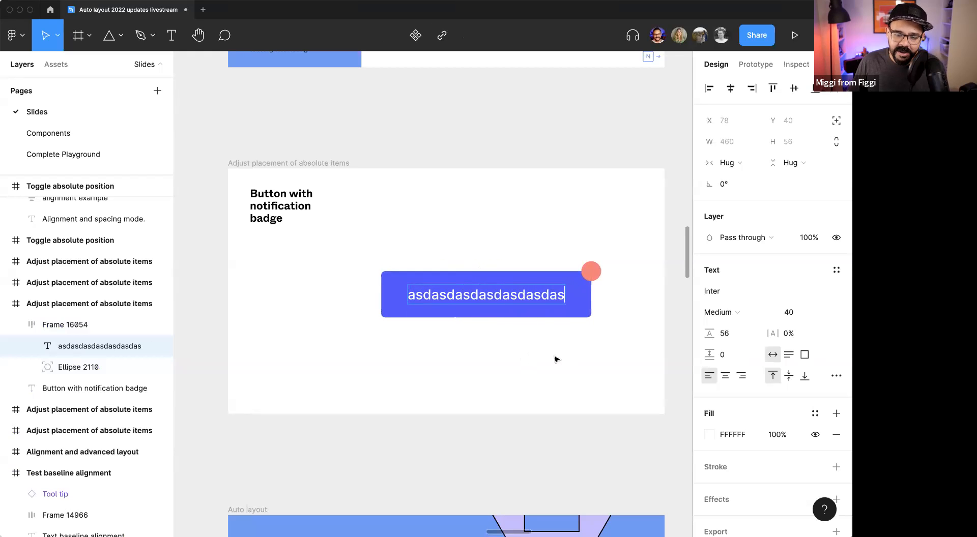
key("Escape")
left_click(518, 373)
Step: Go to the slide titled "Focus state using absolute positioning"
scroll(517, 371, "down", 3)
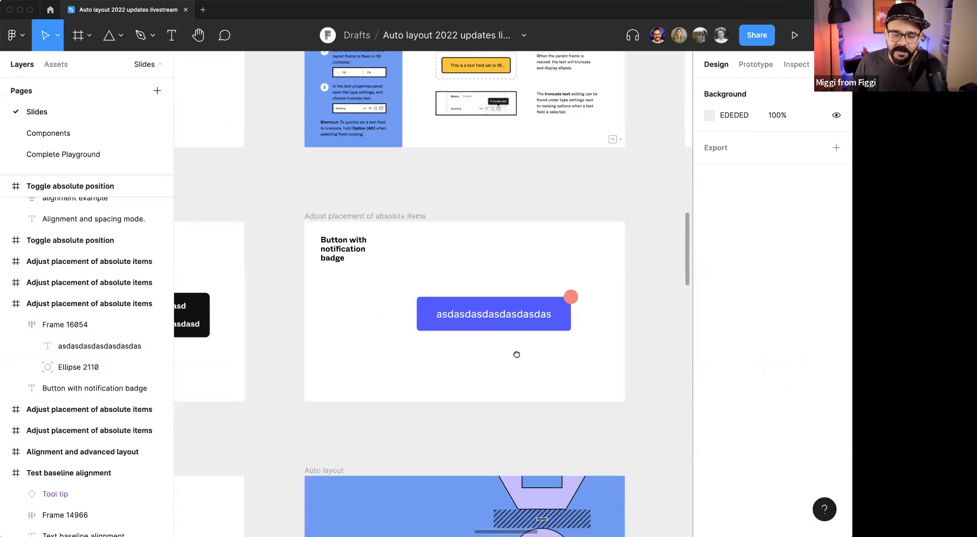
left_click_drag(517, 353, 513, 337)
left_click(405, 215)
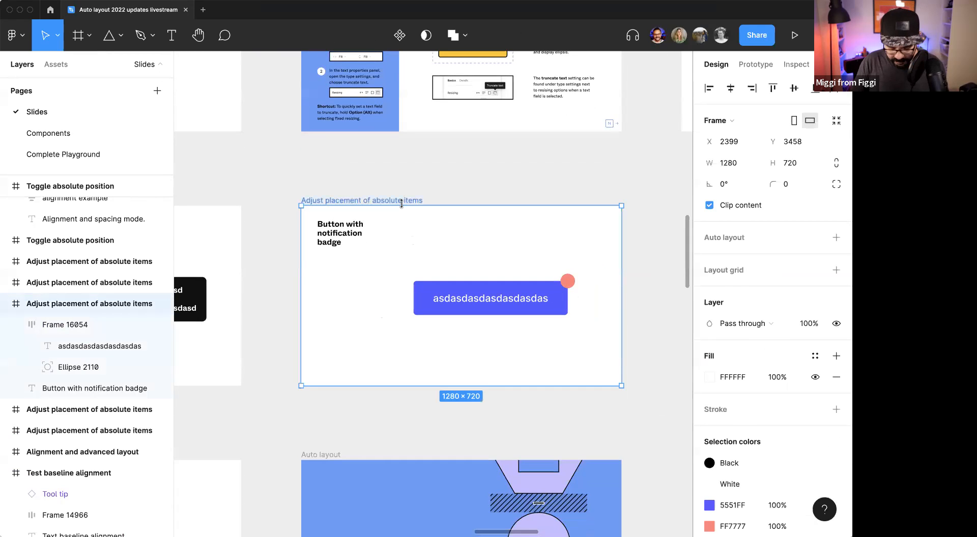
key("n")
key("n")
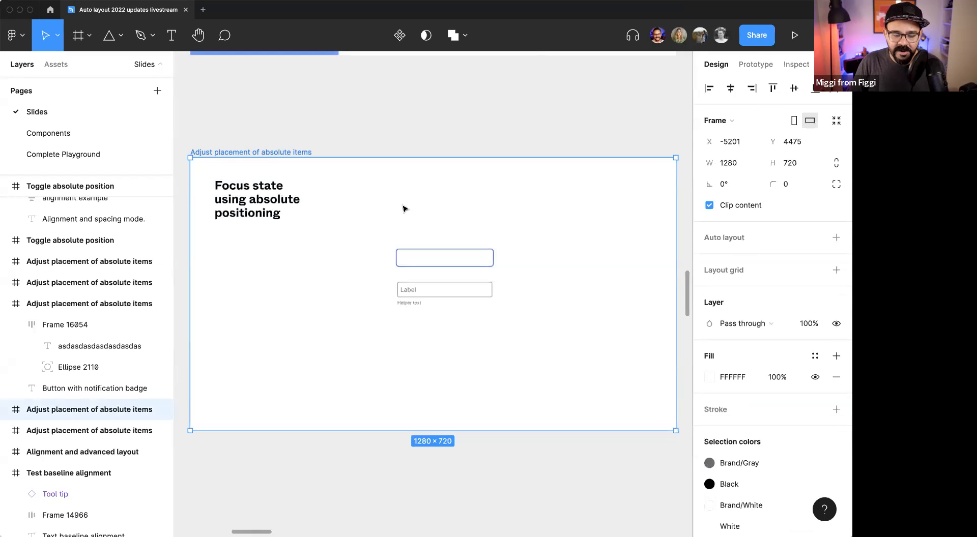
key("shift+n")
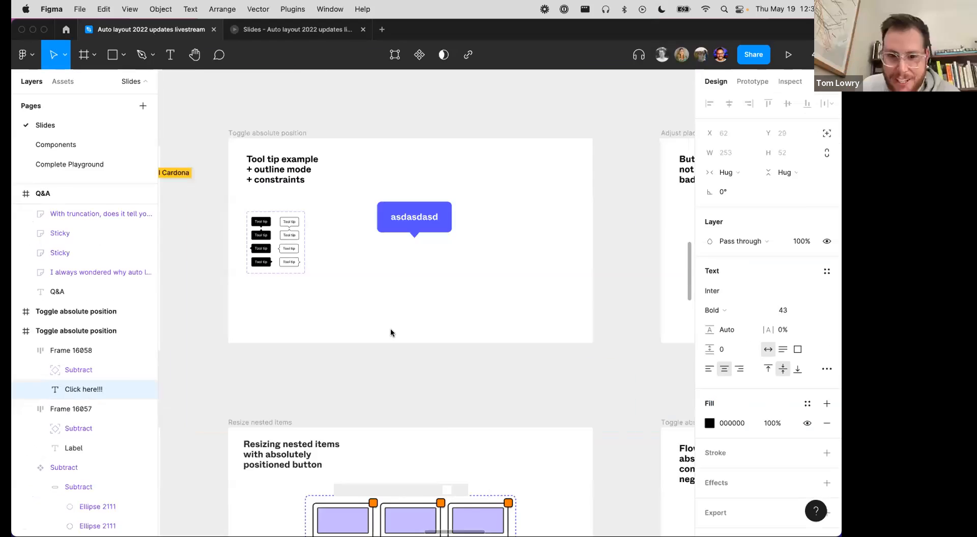
Step: Examine the Input frame and its auto layout settings on the "Focus state using absolute positioning" slide
scroll(389, 329, "down", 6)
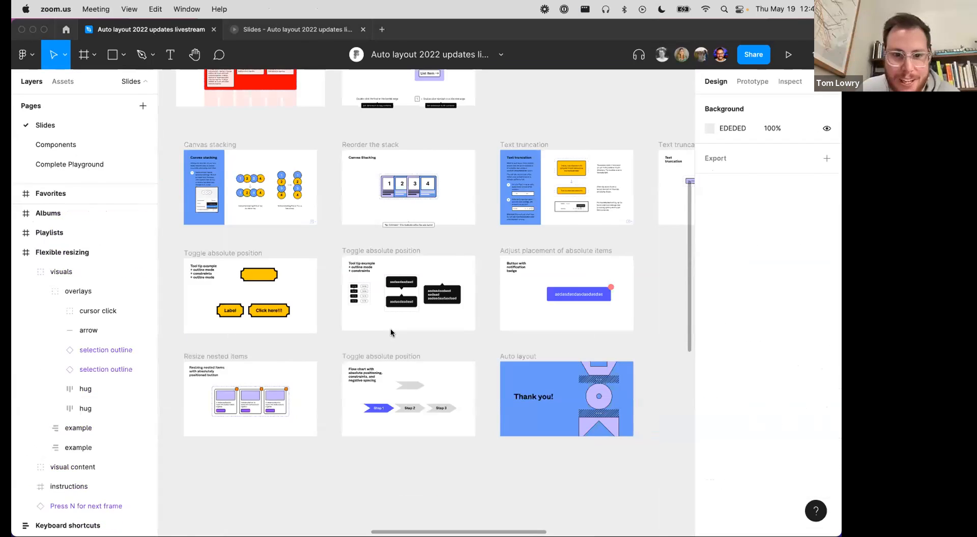
scroll(389, 328, "up", 2)
scroll(391, 332, "up", 5)
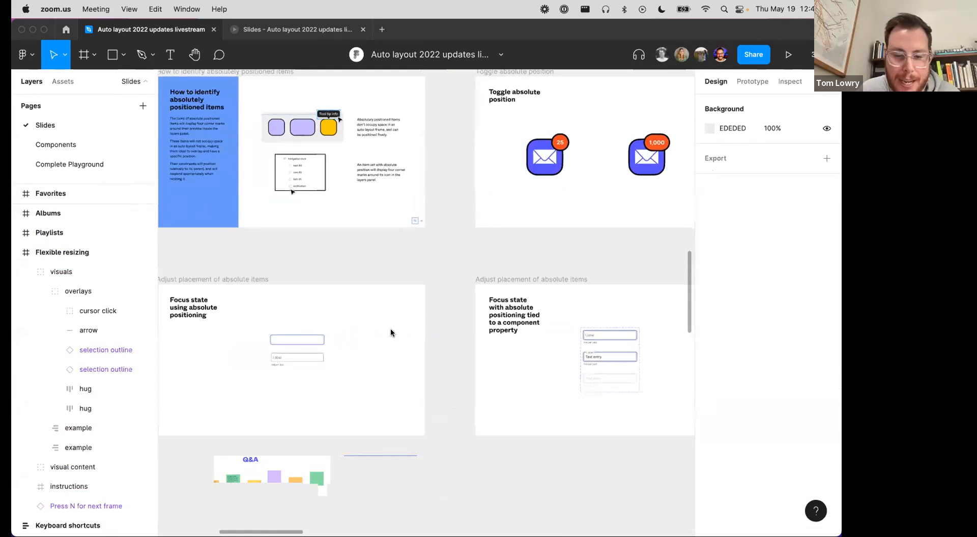
scroll(390, 331, "up", 4)
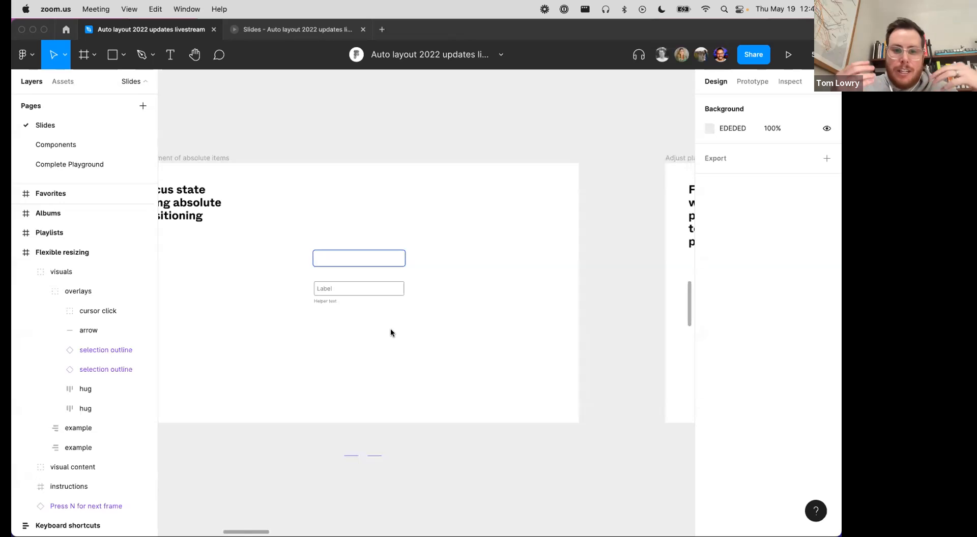
scroll(390, 332, "left", 5)
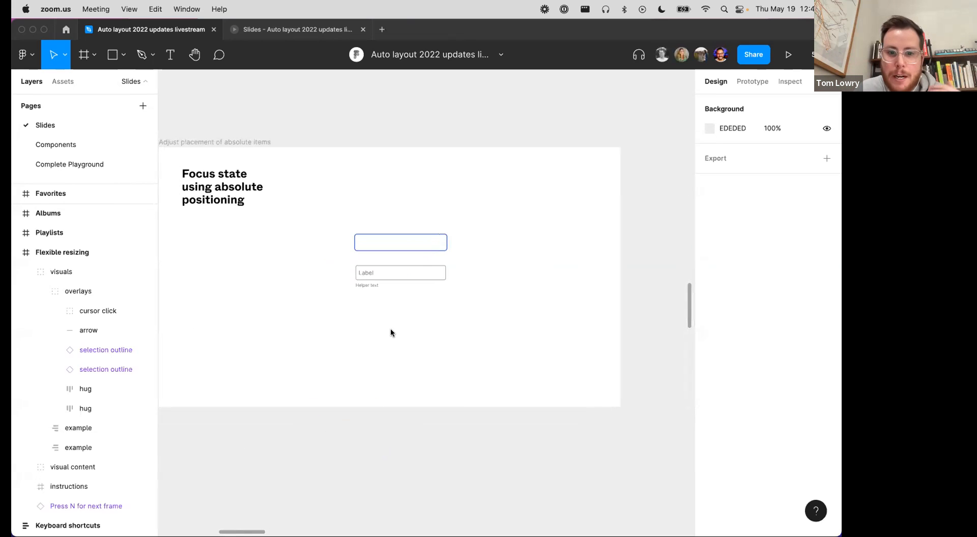
scroll(391, 332, "left", 2)
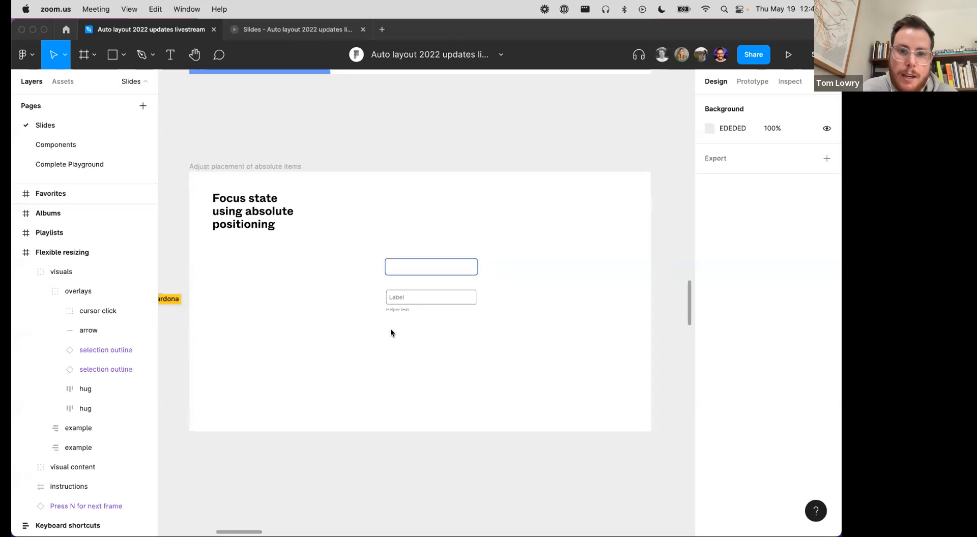
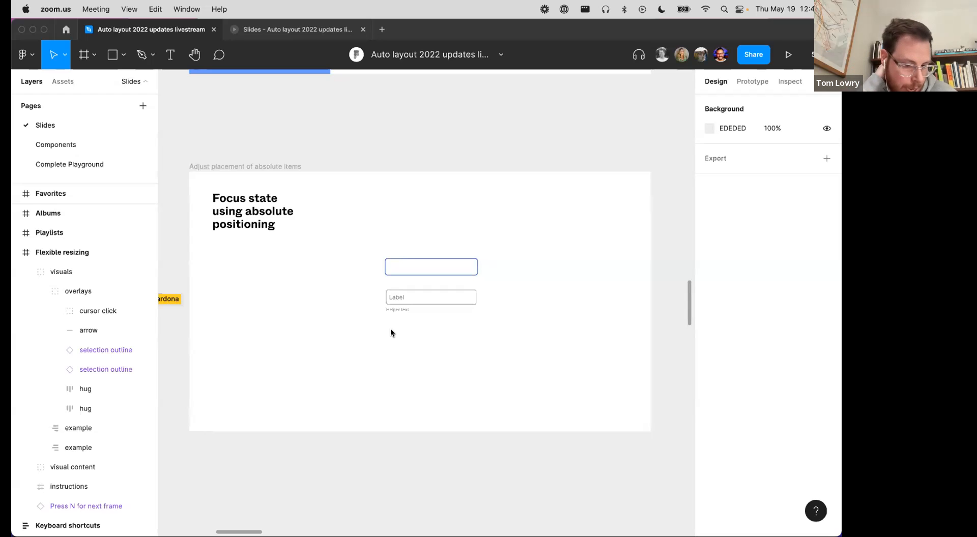
scroll(389, 328, "up", 2)
scroll(389, 328, "up", 3)
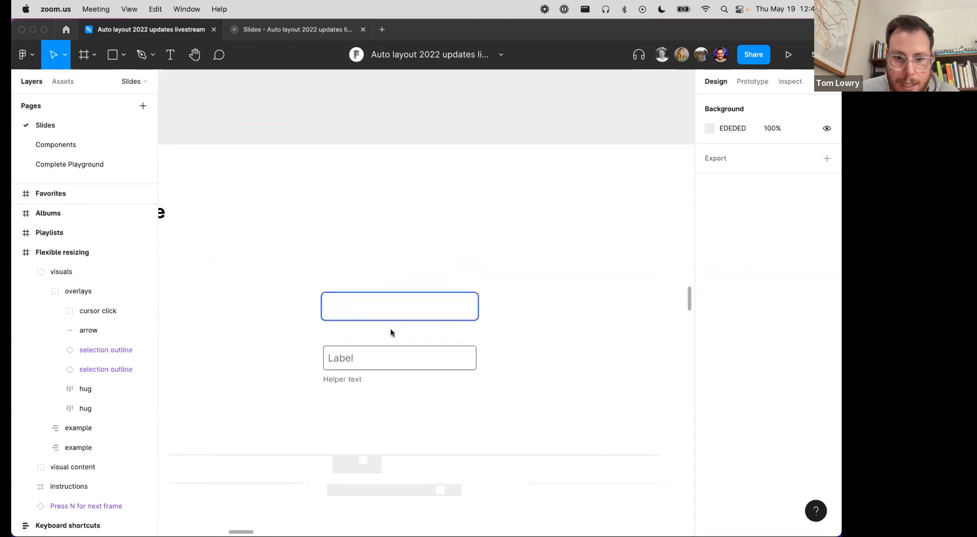
scroll(389, 328, "down", 2)
scroll(389, 328, "down", 1)
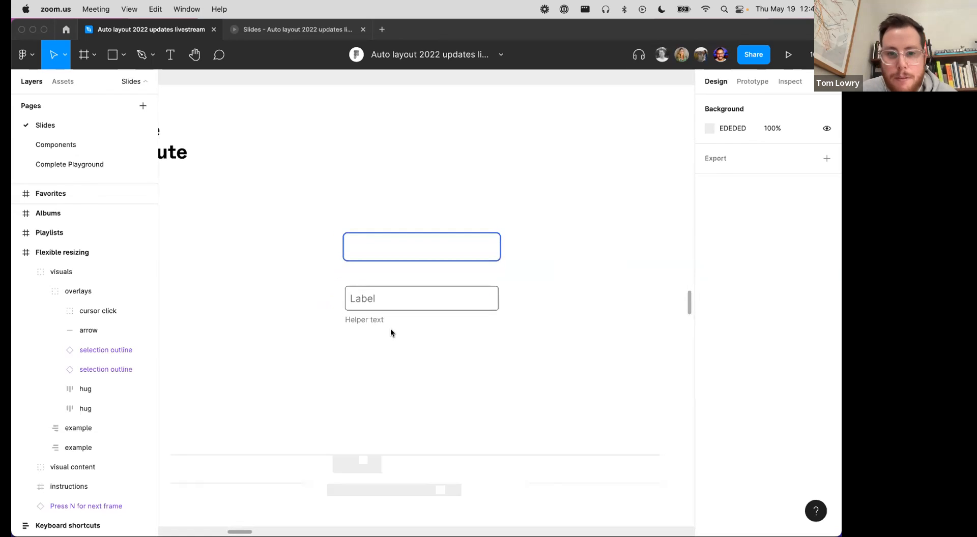
left_click(413, 298)
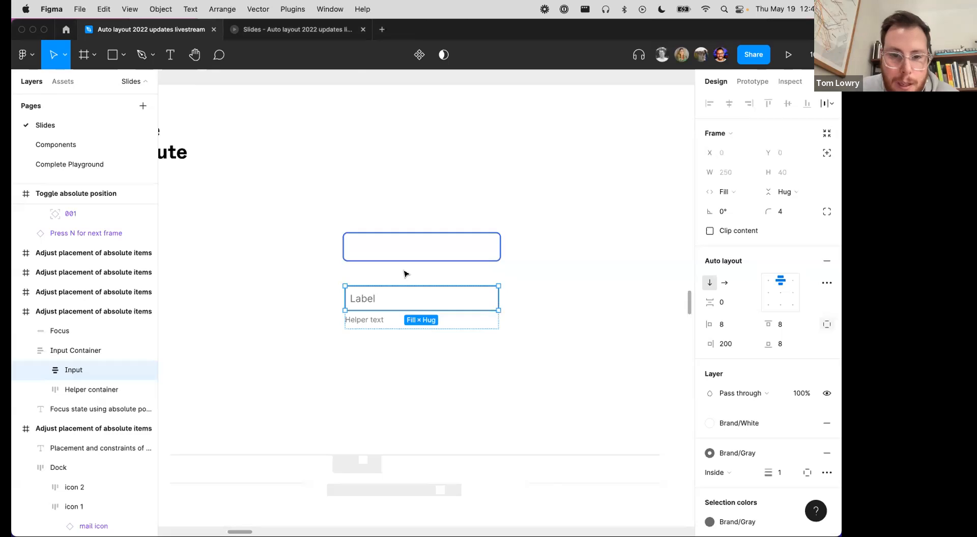
scroll(404, 274, "up", 2)
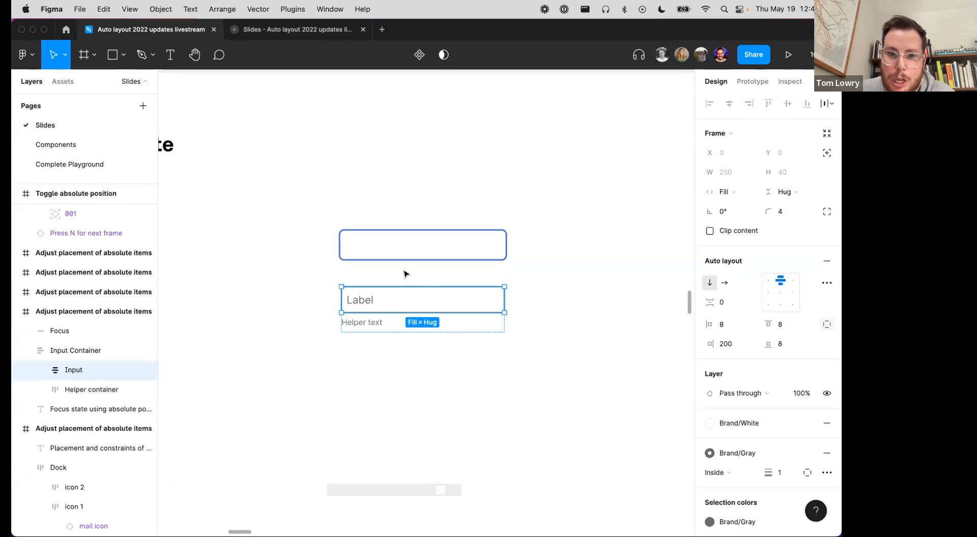
left_click(359, 275)
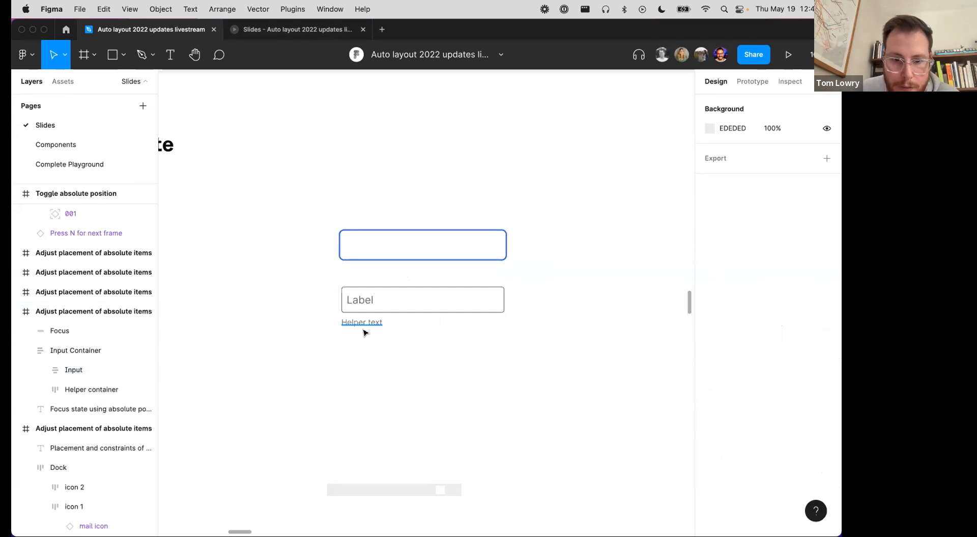
Step: Place the blue-outlined Focus frame inside the Input auto layout frame
scroll(365, 330, "up", 3)
left_click(364, 212)
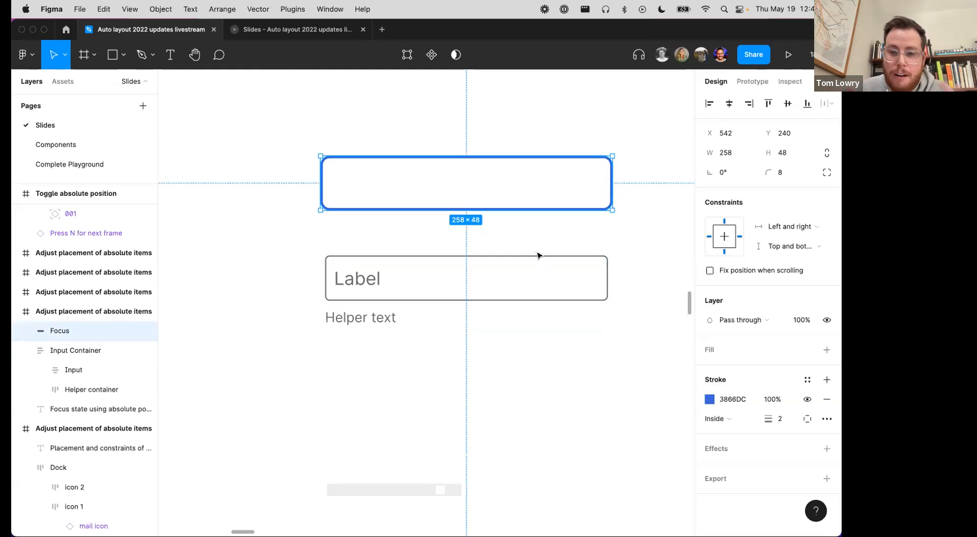
left_click_drag(435, 185, 384, 273)
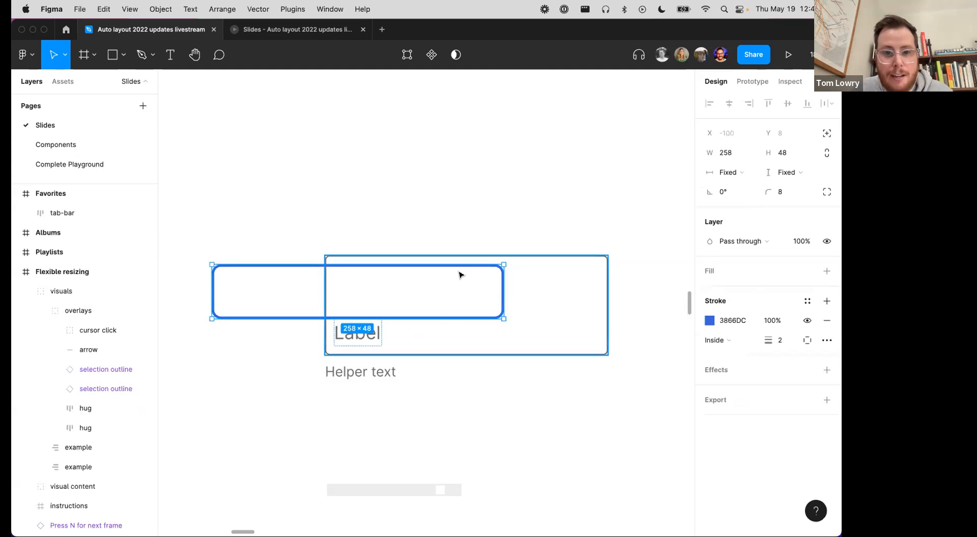
Step: Reorder the Focus frame below the label inside Input and give it absolute position with Left and Top constraints
left_click(826, 134)
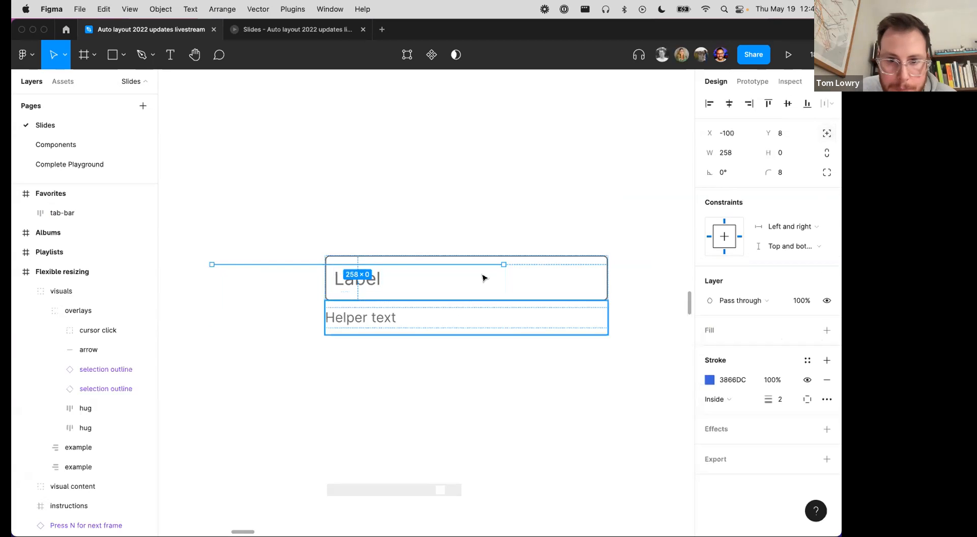
key("super+z")
left_click_drag(362, 288, 497, 283)
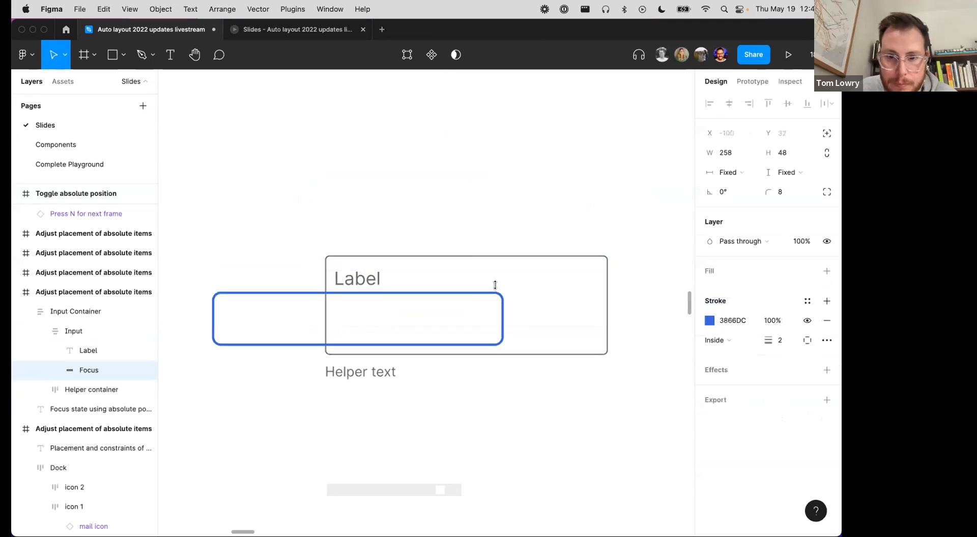
left_click(826, 134)
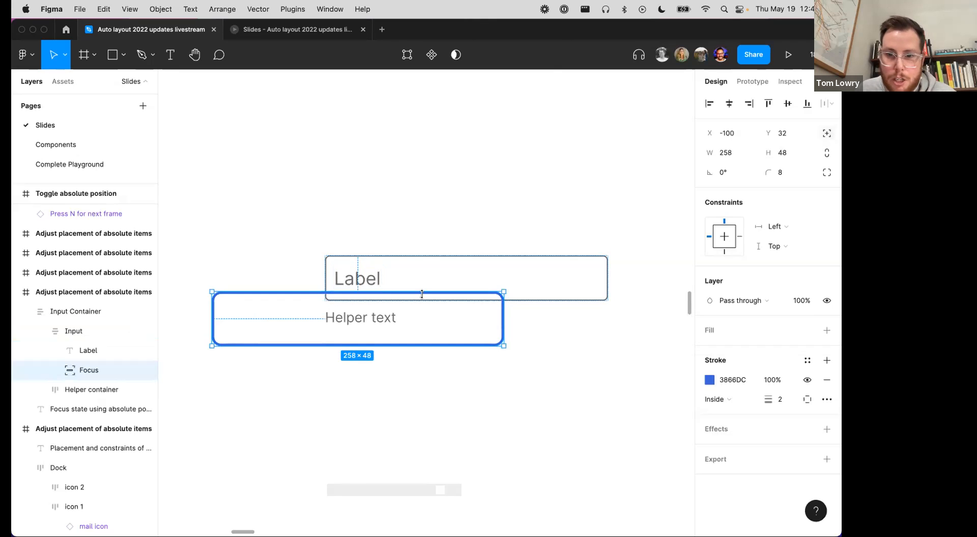
Step: Align the Focus frame to the Input frame's right and top edges and nudge it to X -4, Y -4
key("alt+d")
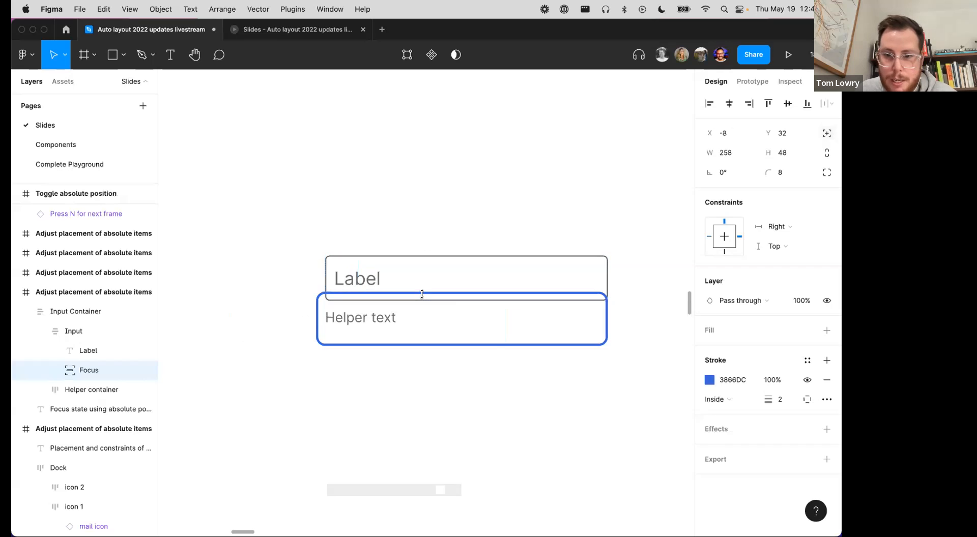
key("alt+w")
key("Up")
key("Up")
key("Up")
key("Up")
key("Up")
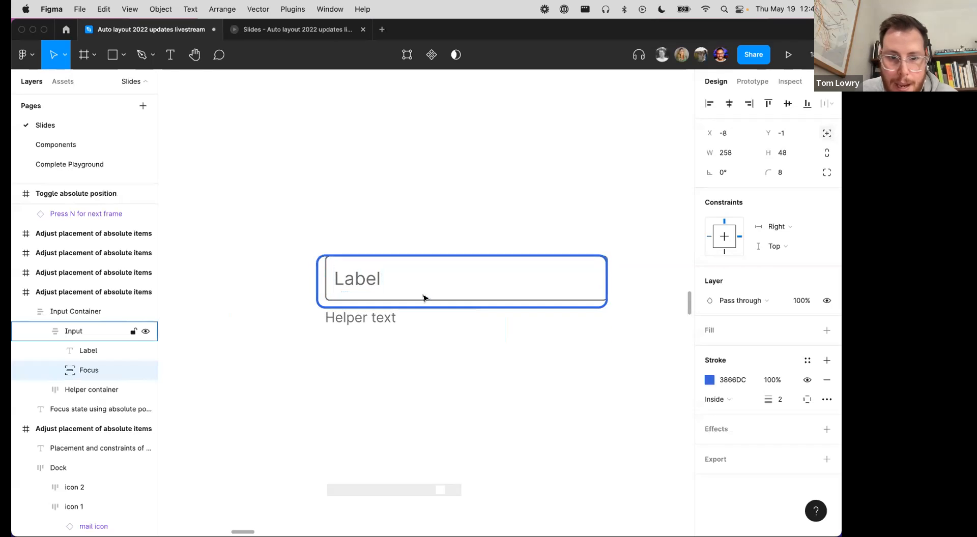
key("Right")
key("Right")
key("Right")
key("Right")
key("Down")
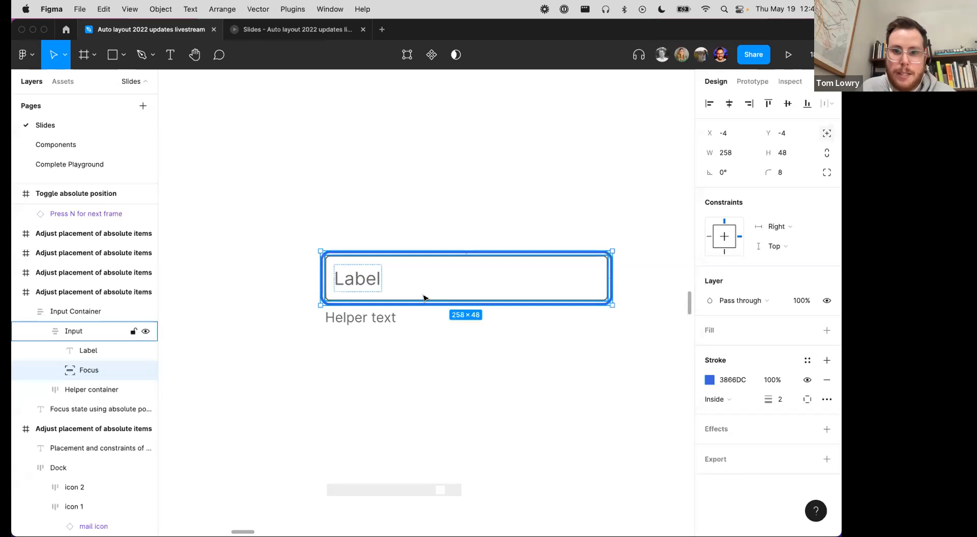
Step: Set the Focus frame's constraints to Left and right horizontally and Top and bottom vertically
left_click(783, 227)
left_click(786, 238)
left_click(786, 246)
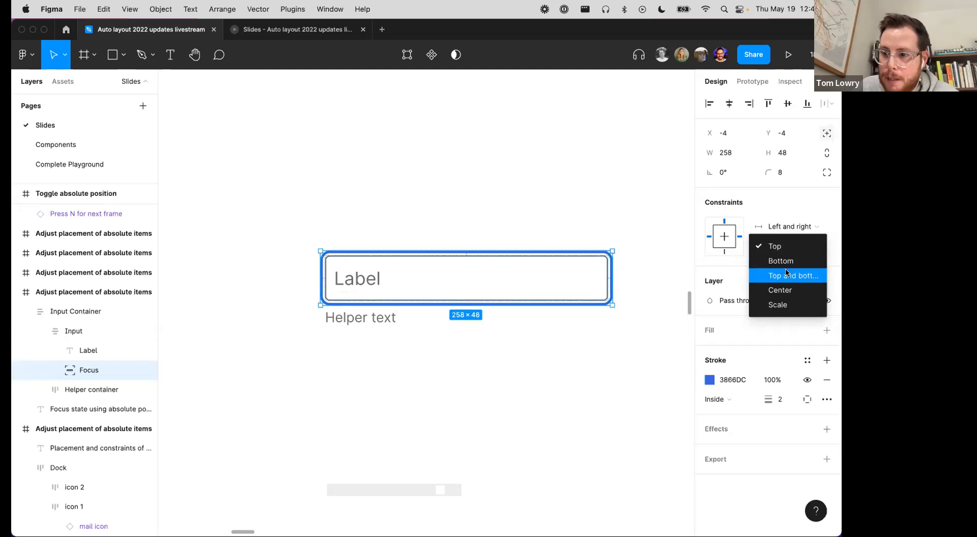
left_click(784, 276)
left_click(445, 246)
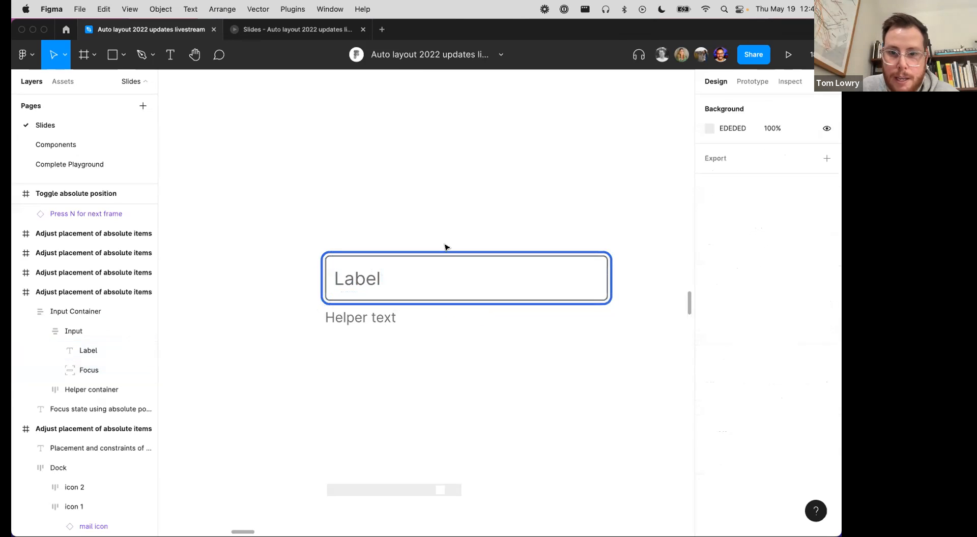
Step: Set the Label text inside the Input frame to Fill container in both width and height
left_click(592, 277)
mouse_move(608, 283)
left_mouse_down()
mouse_move(468, 288)
mouse_move(608, 282)
left_mouse_up()
left_click(357, 280, "super")
left_click(732, 172)
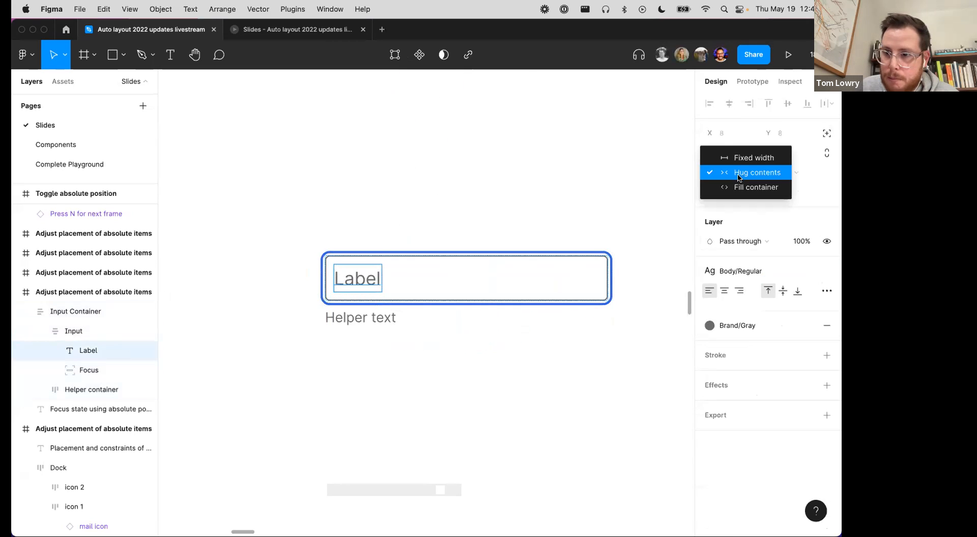
left_click(739, 186)
left_click(784, 173)
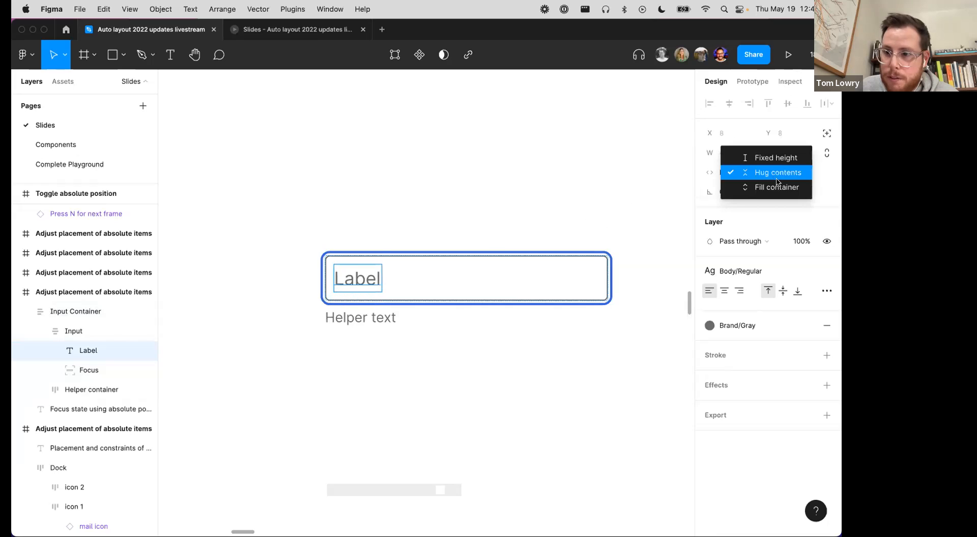
left_click(786, 187)
Step: Widen the Input Container to about 274 to test how the Focus outline resizes with it
left_click(412, 270)
left_click_drag(609, 272, 635, 270)
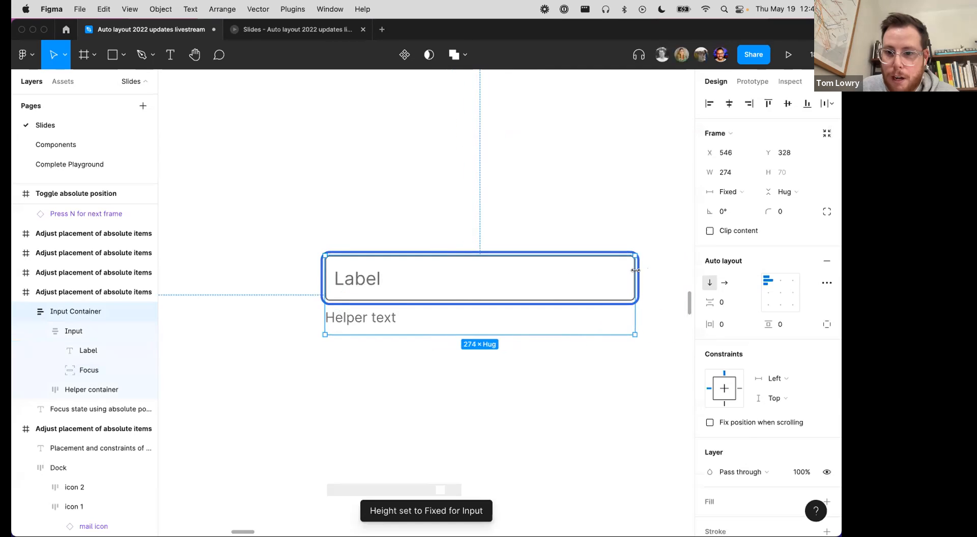
scroll(654, 257, "right", 5)
left_click(514, 285)
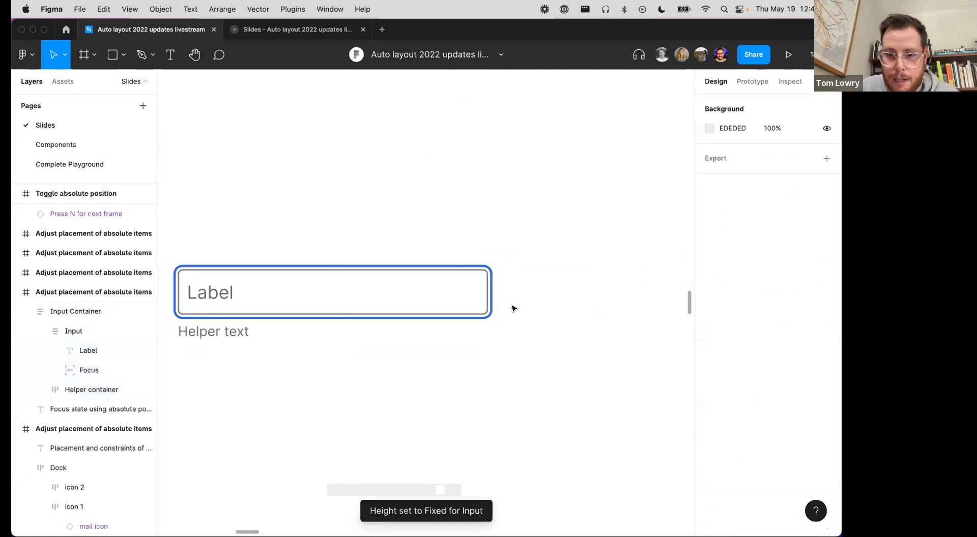
scroll(508, 266, "down", 5)
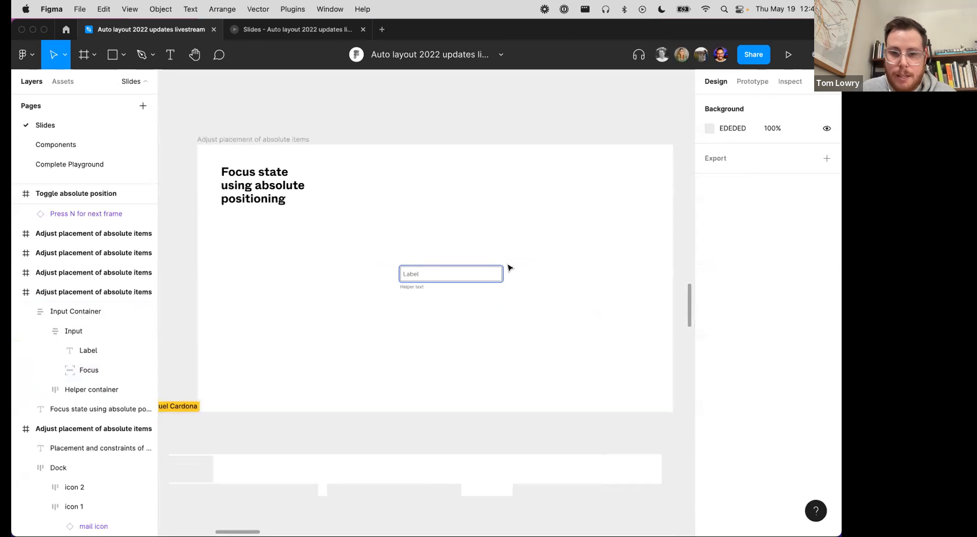
scroll(507, 266, "up", 5)
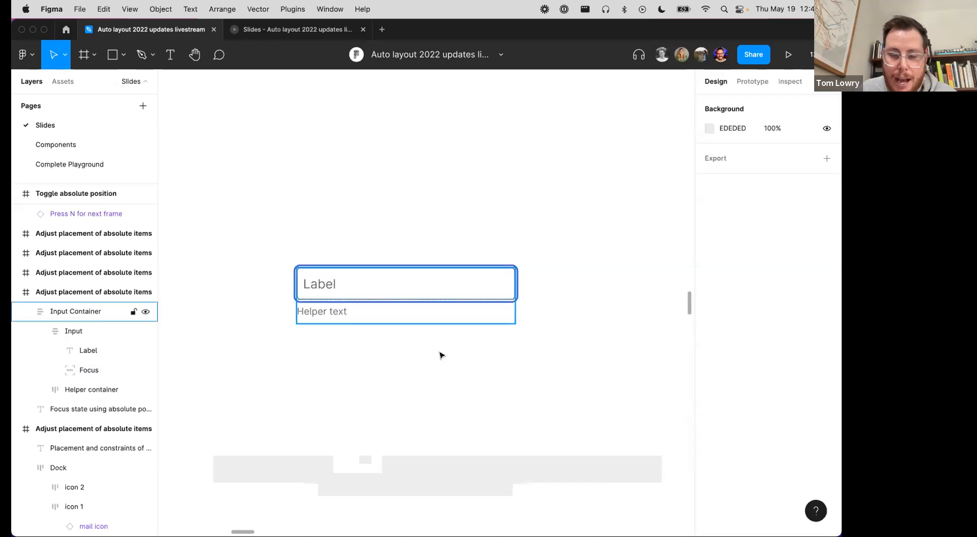
Step: Go to the next slide, which holds the Input Container component set
key("n")
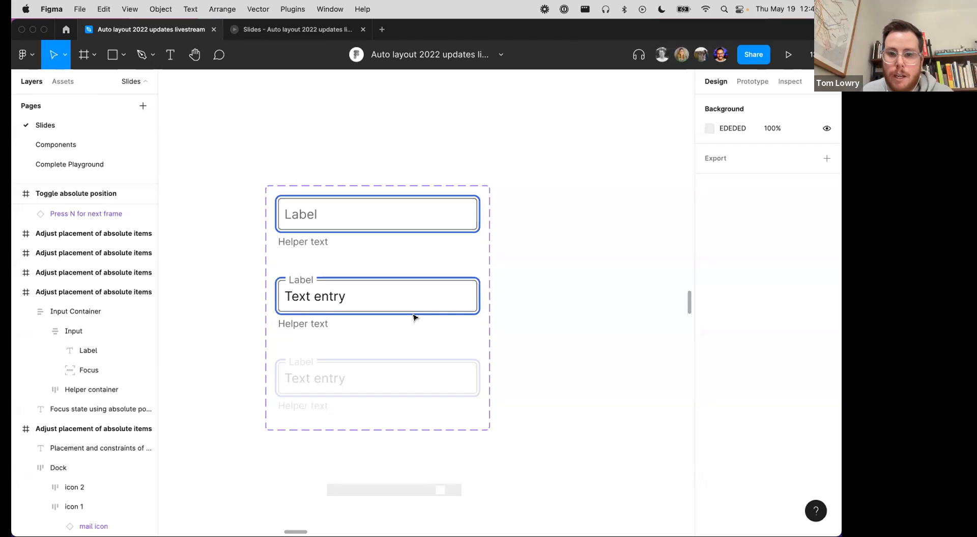
key("n")
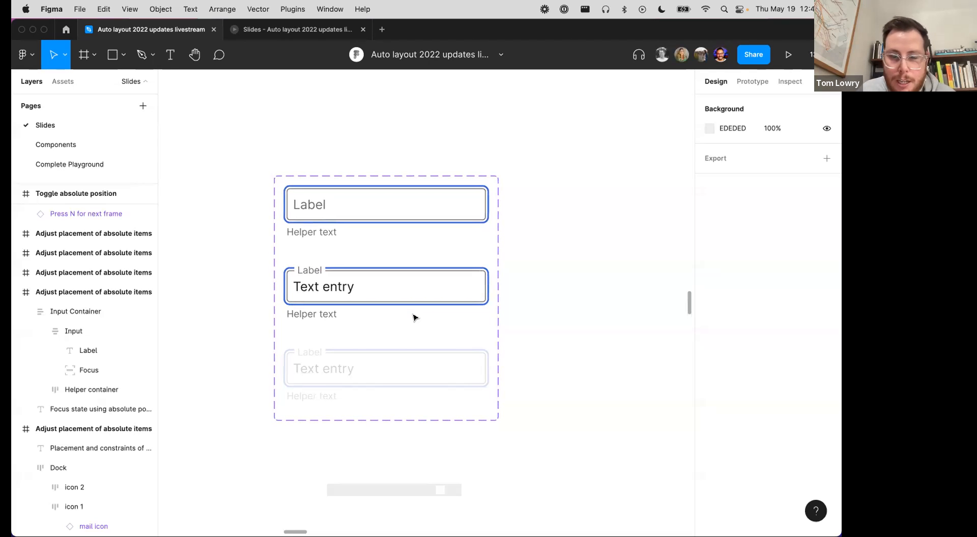
key("n")
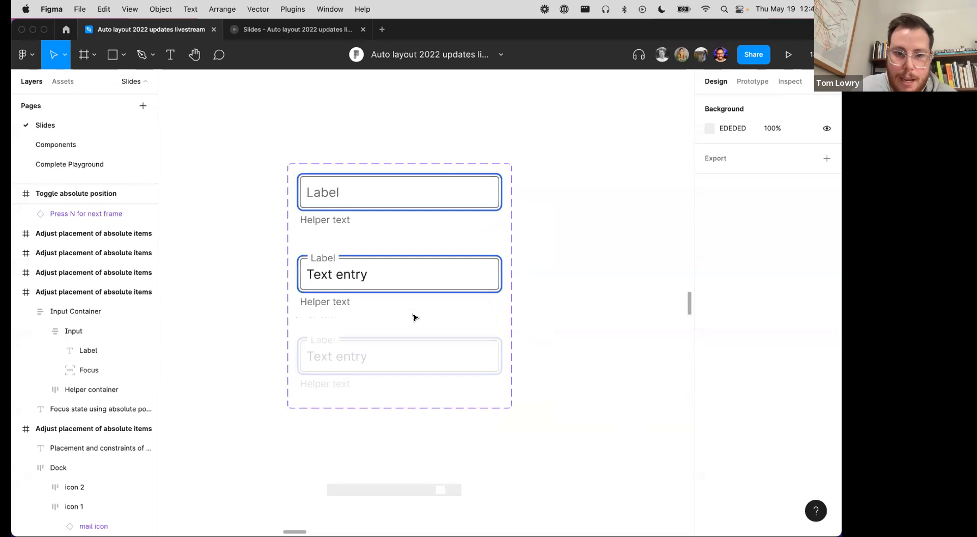
Step: Examine the Input Container component set's properties, its three variants and the Focus layer inside the Placeholder variant
left_click(426, 227)
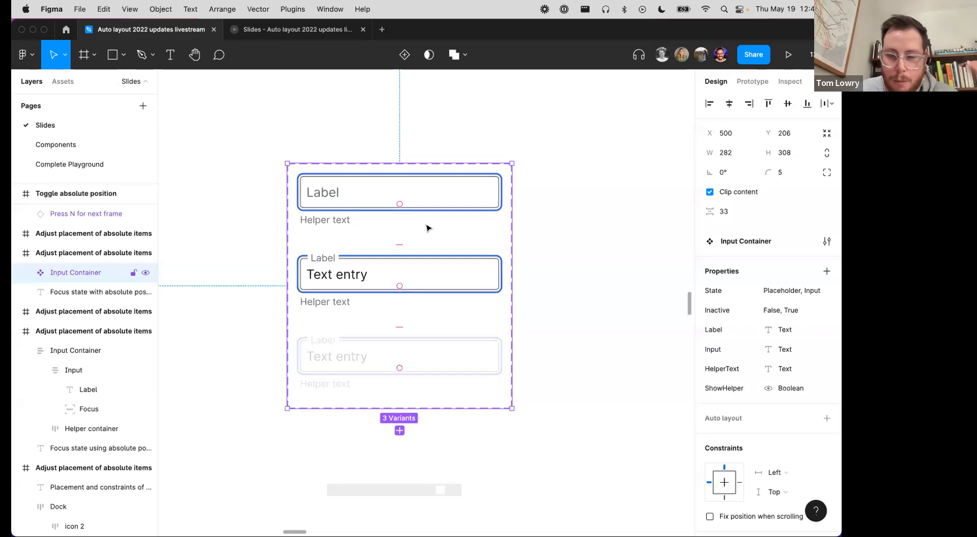
left_click(425, 218, "super")
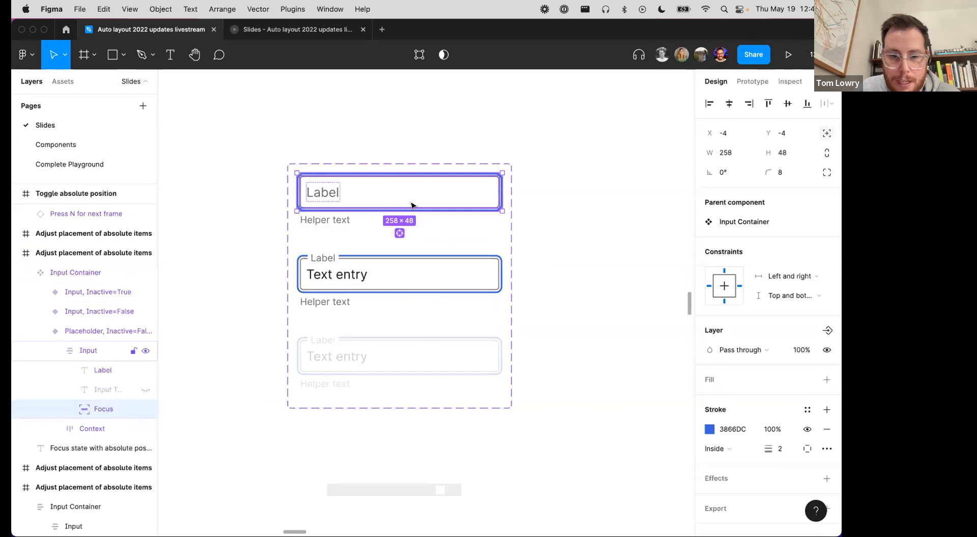
left_click(229, 220)
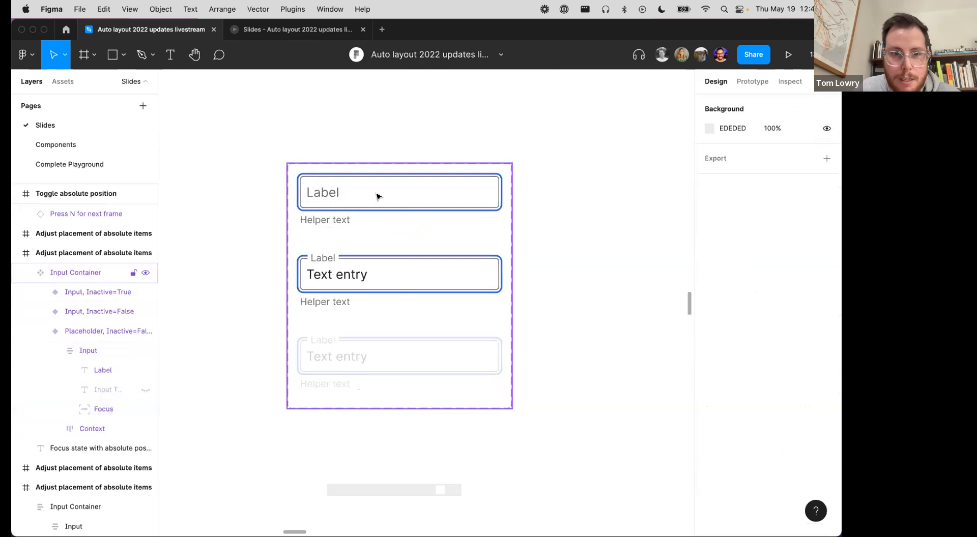
left_click(377, 194)
left_click(373, 193)
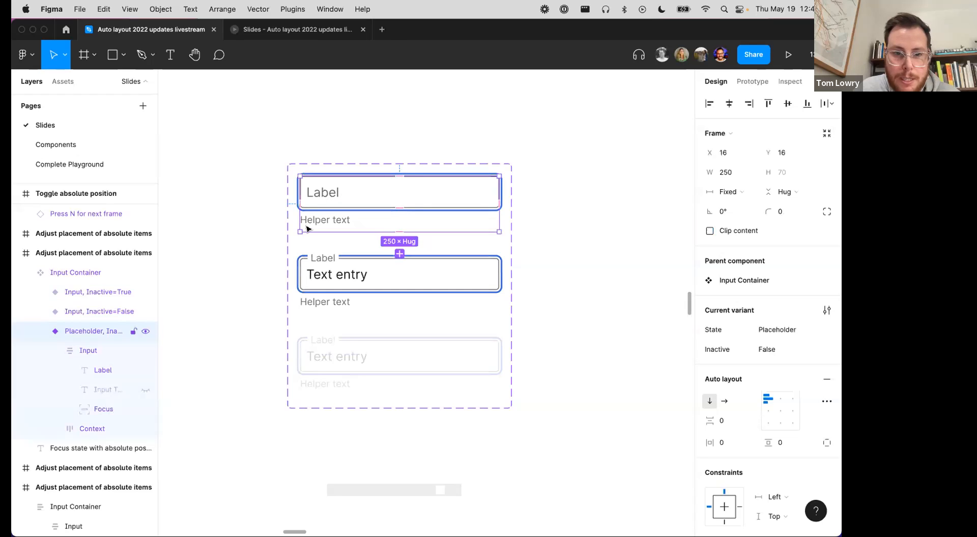
left_click(336, 281)
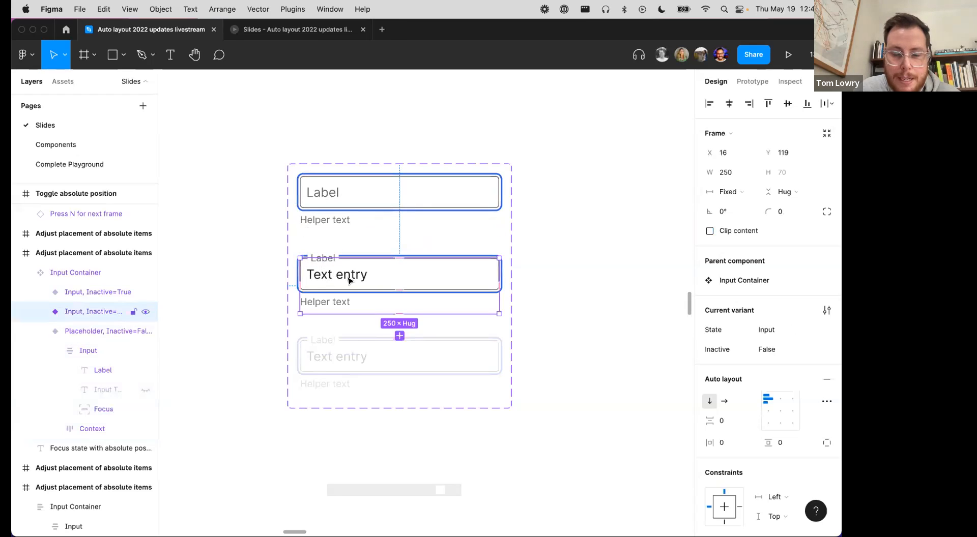
left_click(369, 348)
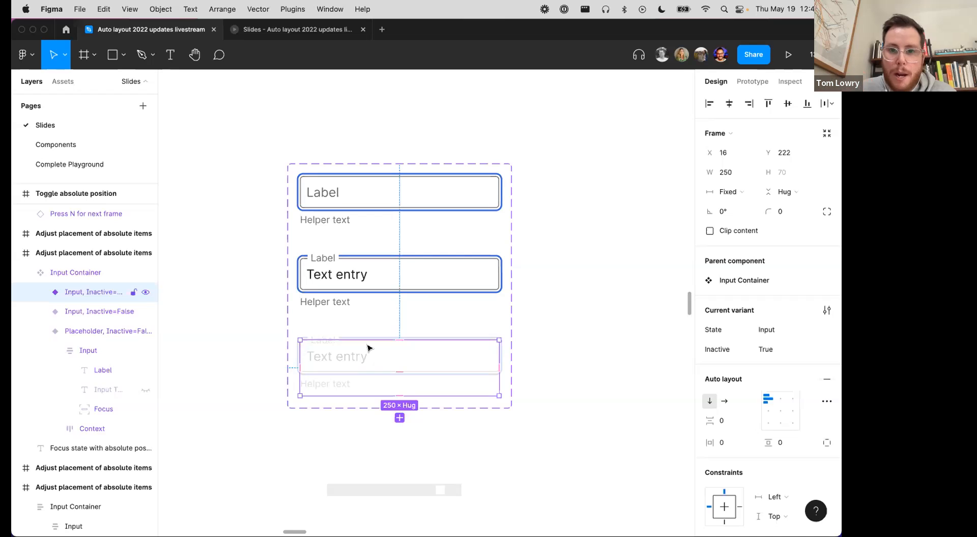
left_click(377, 158)
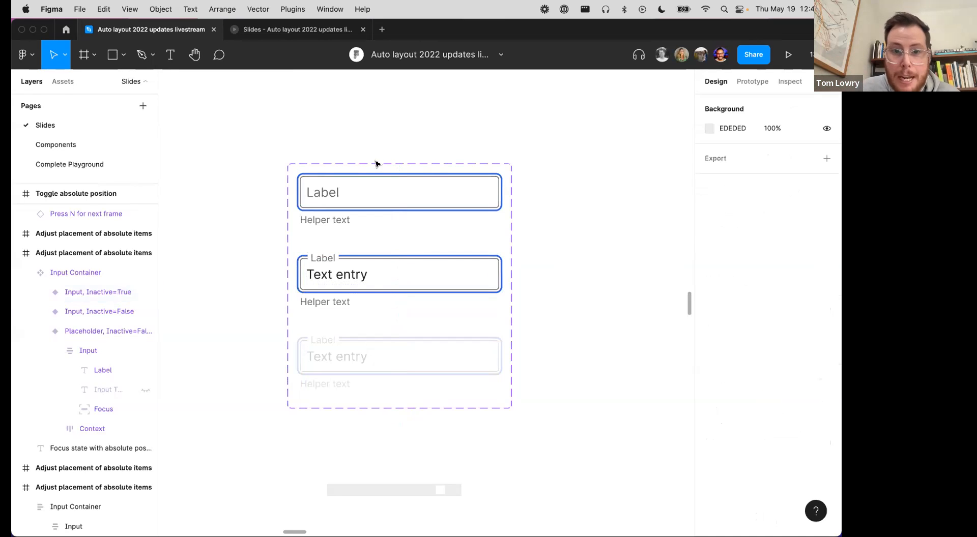
Step: Select the Focus layers in all three variants and create a visibility component property named Focus with value True
left_click(381, 210)
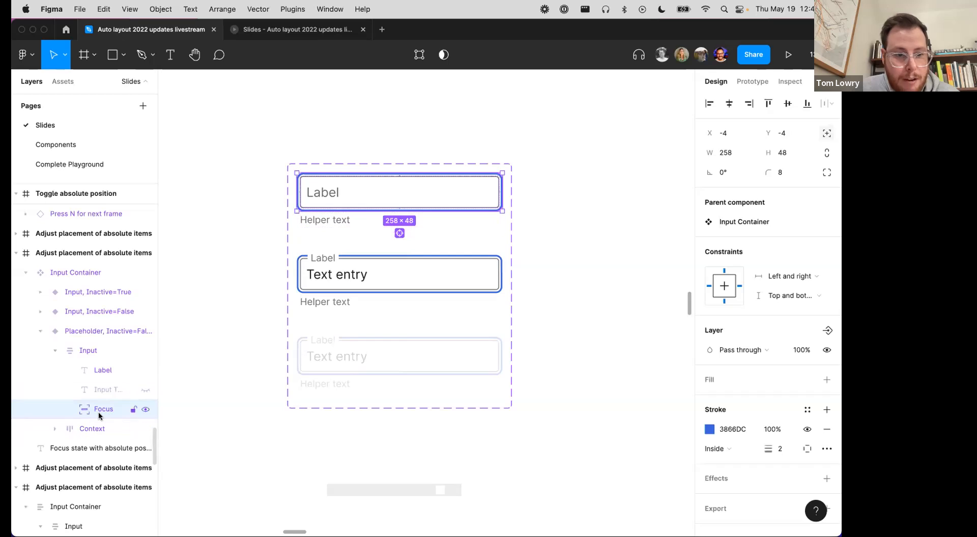
left_click(399, 233)
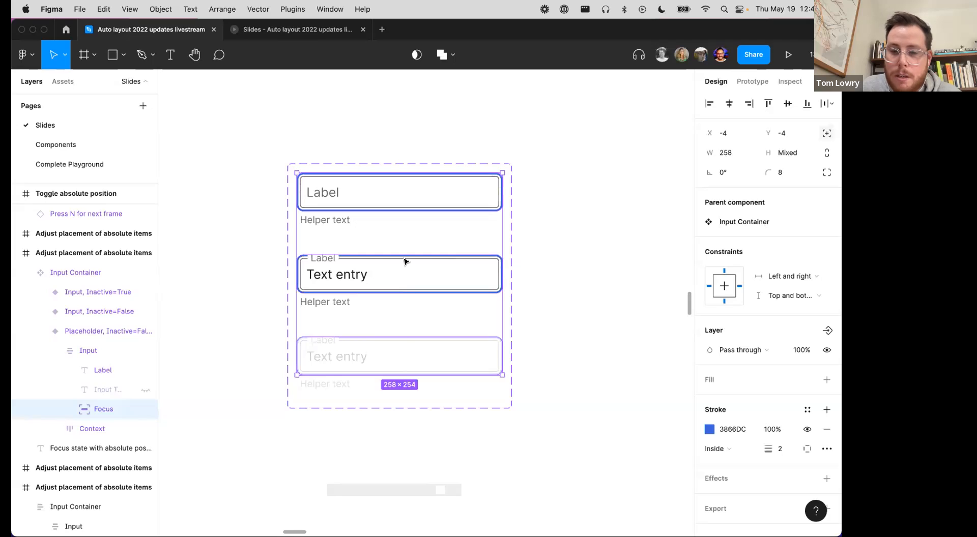
scroll(770, 261, "down", 1)
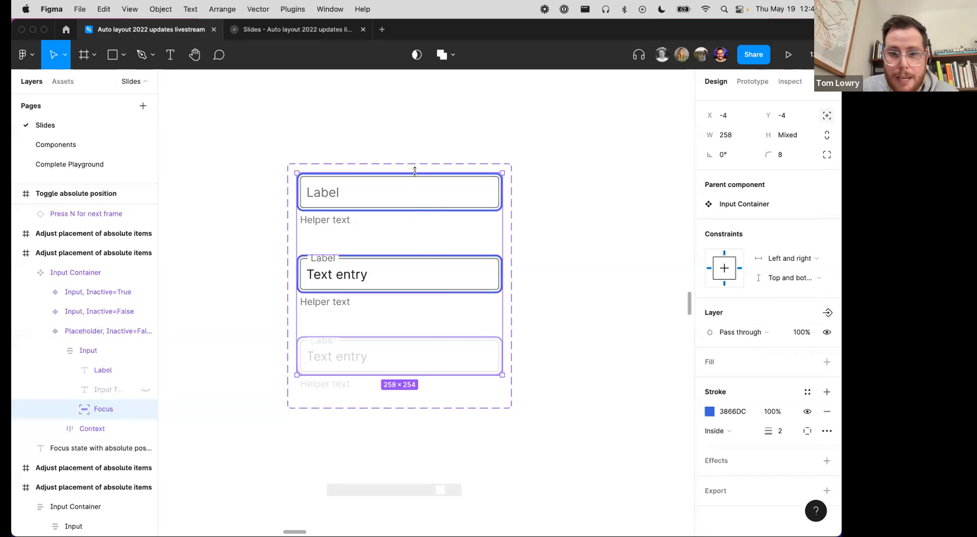
left_click(824, 313)
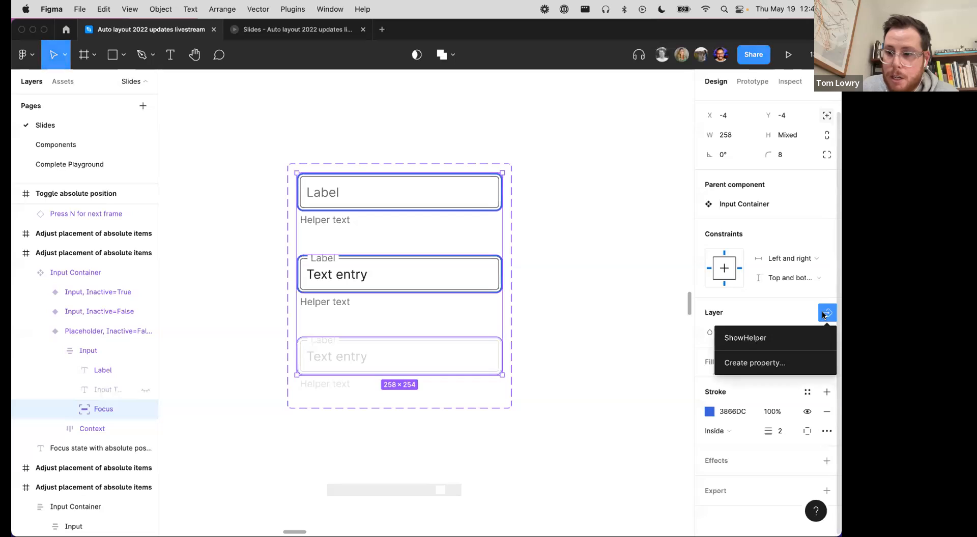
left_click(760, 365)
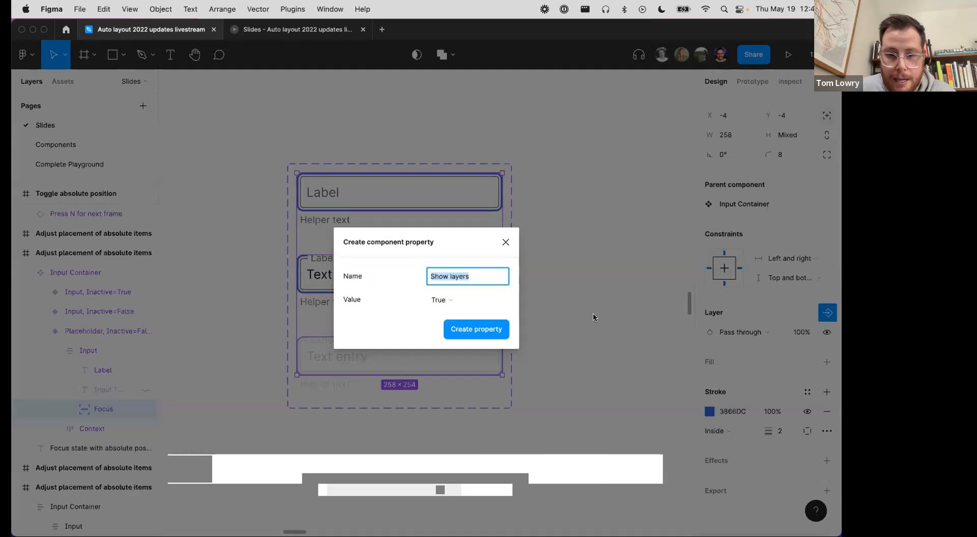
type("Focus")
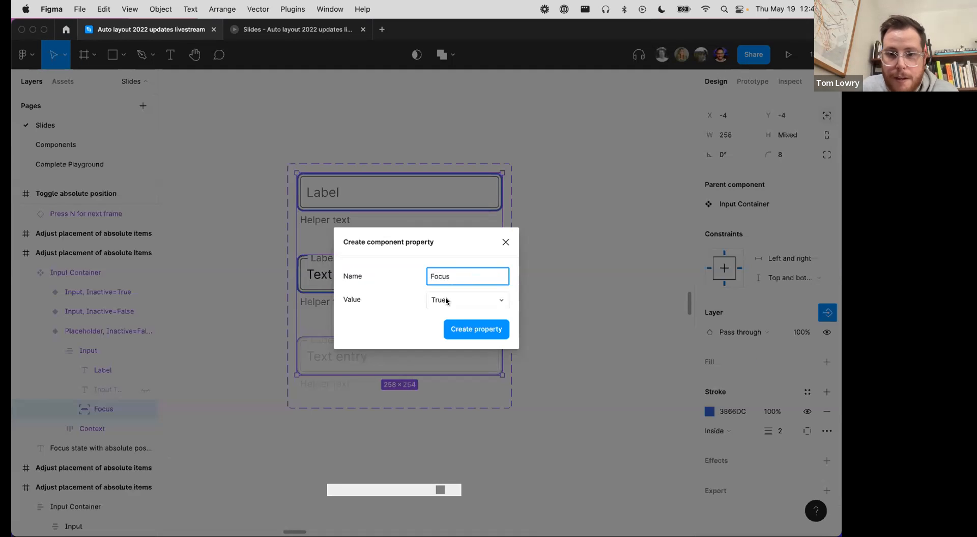
left_click(477, 329)
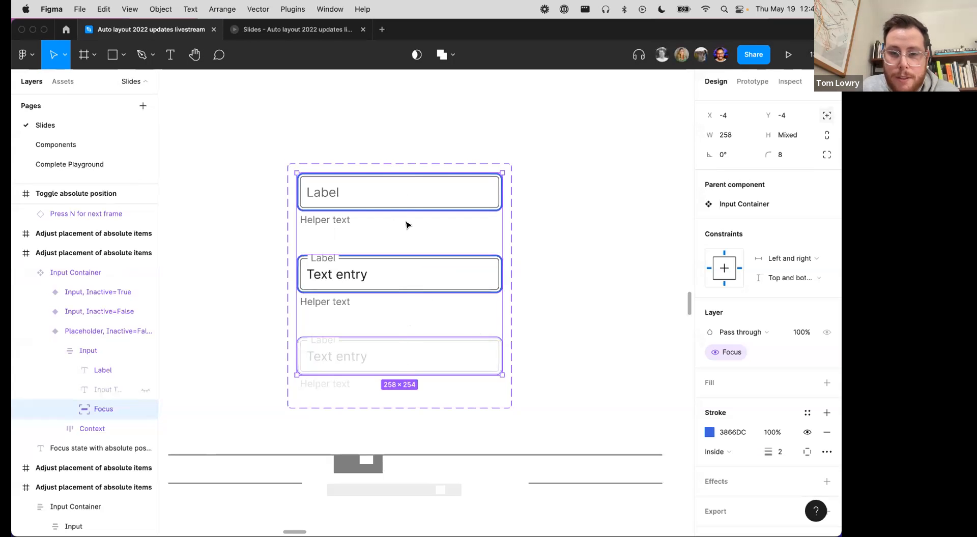
left_click(422, 205)
left_click_drag(388, 203, 638, 213)
scroll(631, 216, "right", 2)
key("super+z")
Step: Place an instance of the Placeholder variant beside the Input Container component set, at about X 852, Y 219
left_click(347, 149)
left_click(316, 227)
double_click(305, 224)
left_click_drag(281, 225, 549, 222)
scroll(556, 290, "right", 2)
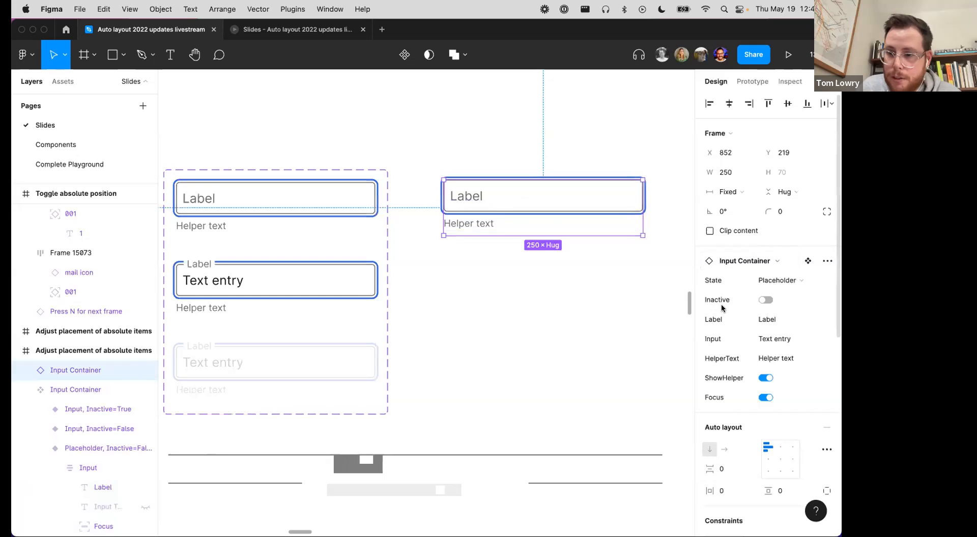
Step: Switch the instance's Focus property off and back on several times to test the focus outline
left_click(765, 398)
left_click(765, 398)
left_click(766, 398)
left_click(766, 397)
left_click(766, 398)
left_click(765, 398)
left_click(765, 398)
left_click(766, 397)
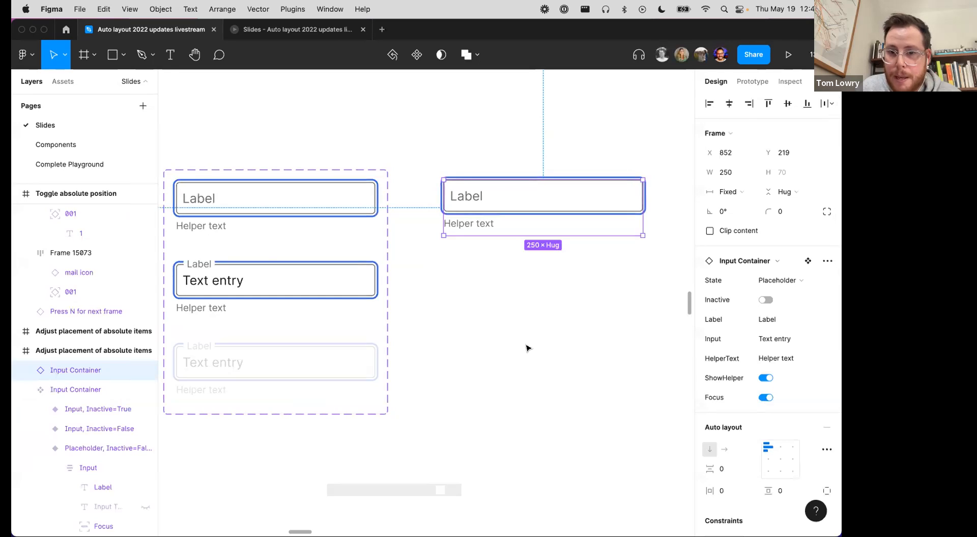
left_click(499, 275)
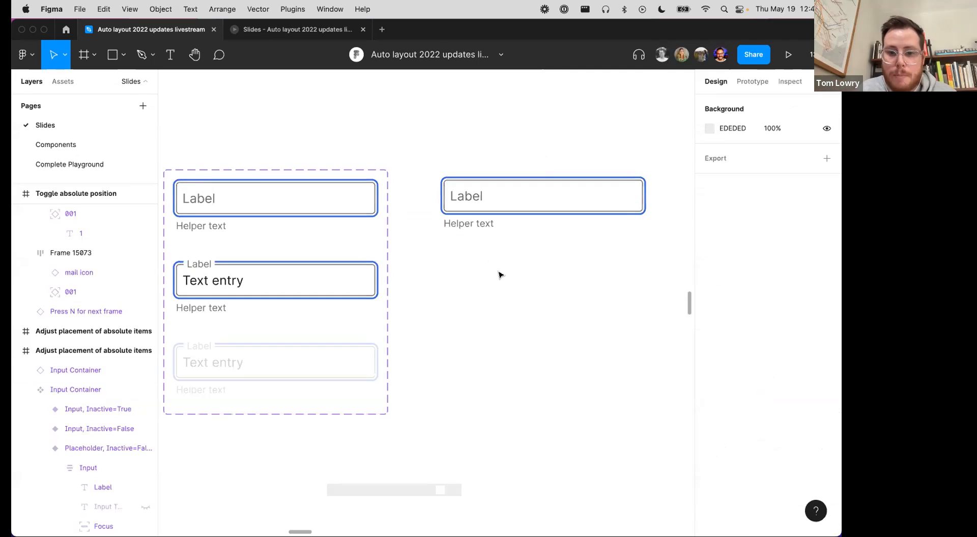
Step: Turn on the Input Container instance's Inactive property and move the instance to about X 860, Y 257
left_click(522, 207)
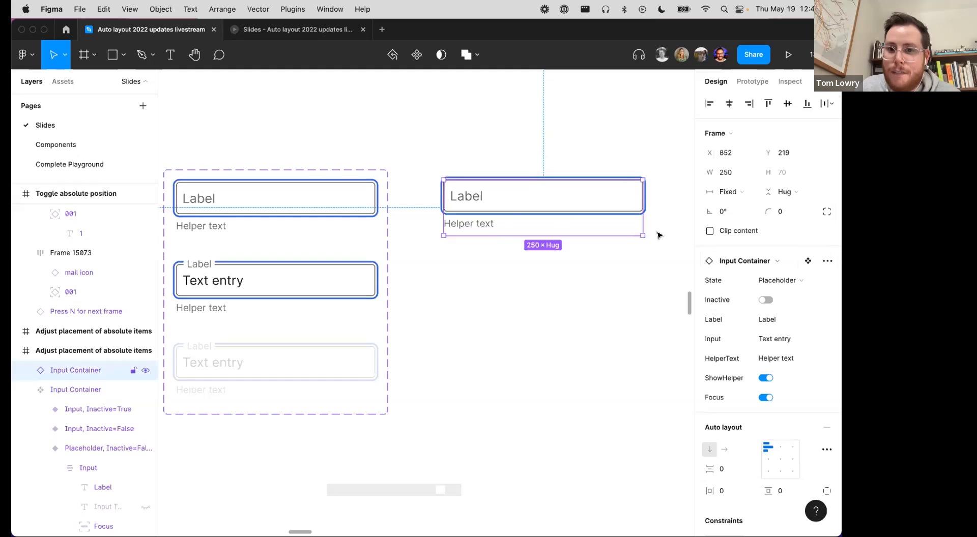
left_click(766, 300)
left_click(585, 300)
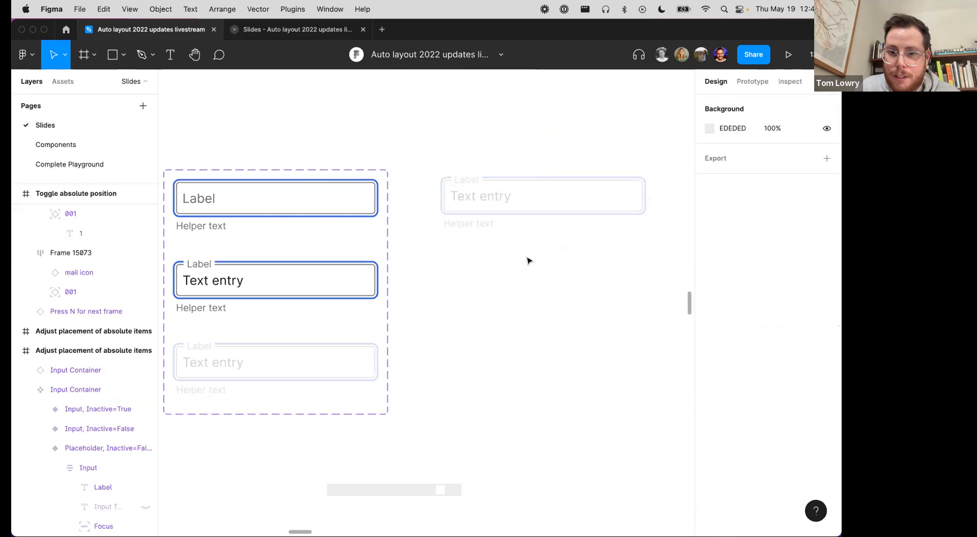
left_click_drag(535, 203, 538, 234)
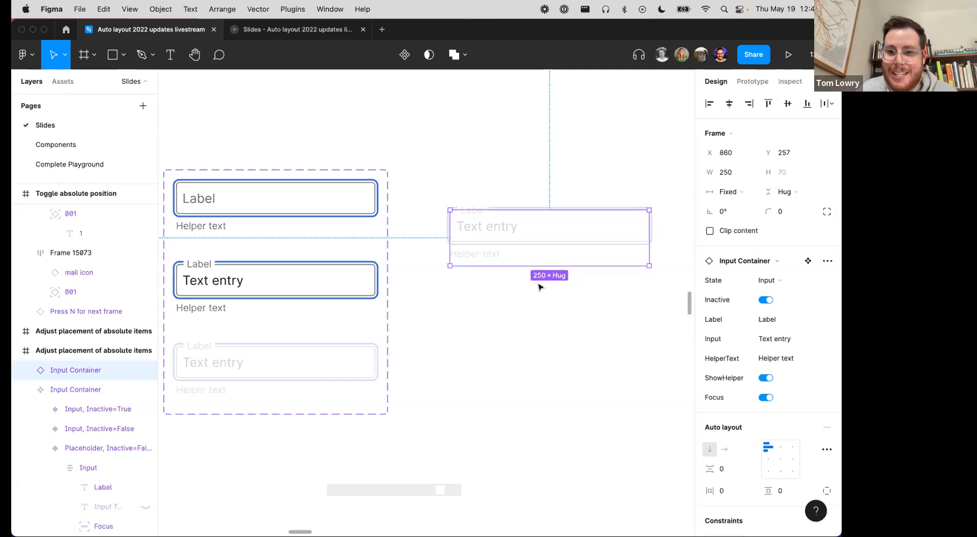
scroll(539, 287, "left", 2)
scroll(539, 287, "down", 1)
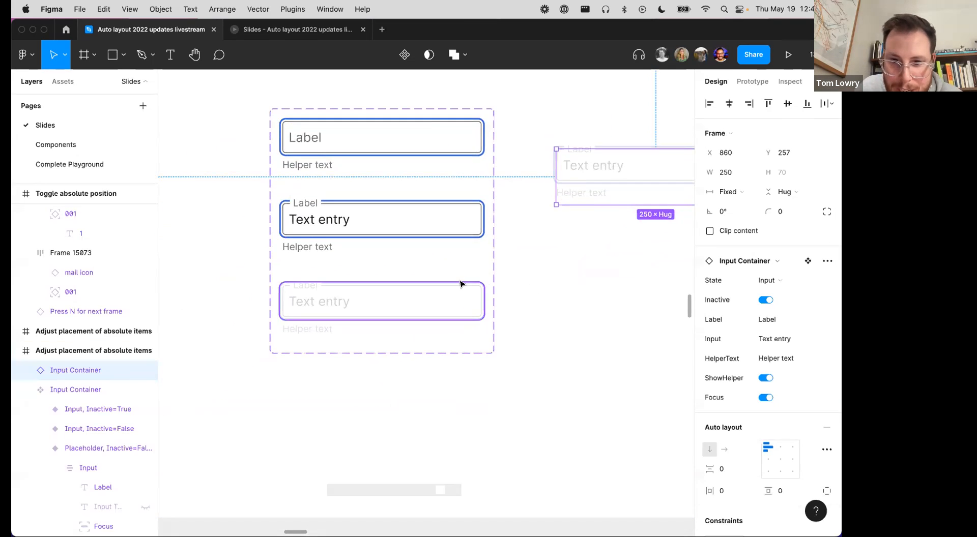
Step: Detach the Focus property from the Focus layer in the Input, Inactive=True variant and hide that layer
left_click(459, 282, "super")
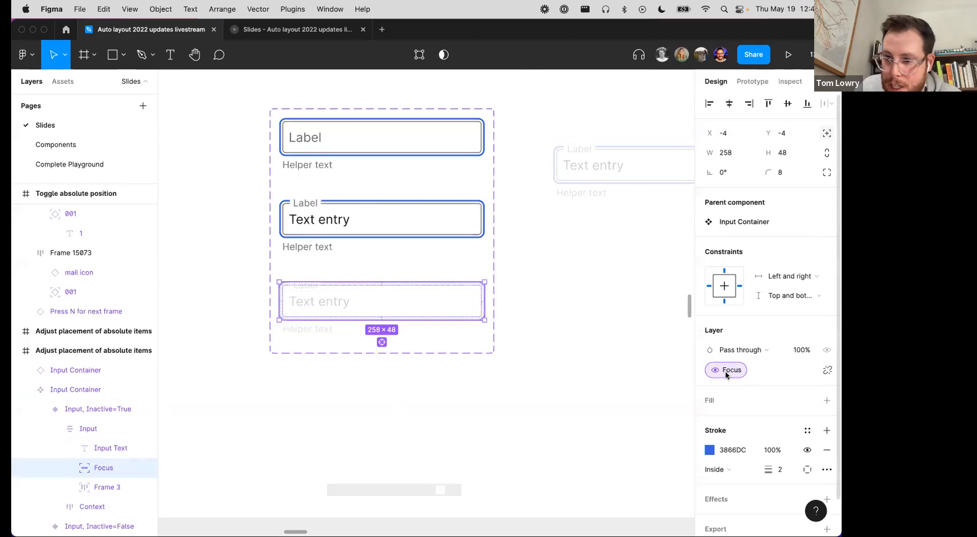
left_click(826, 370)
left_click(827, 351)
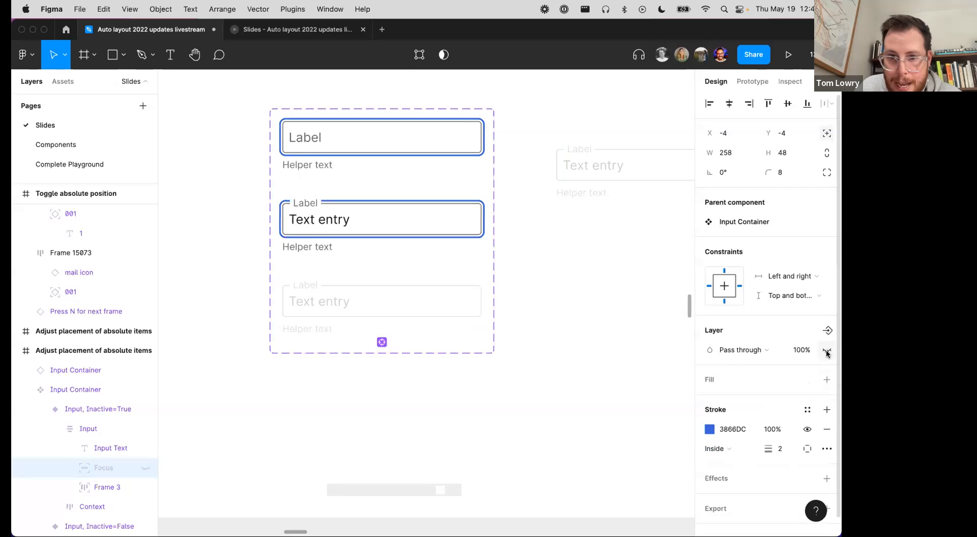
Step: Test the Input Container instance by turning Inactive off, toggling Focus off and on, and turning Inactive back on
left_click(550, 321)
left_click_drag(567, 255, 377, 336)
left_click(448, 272)
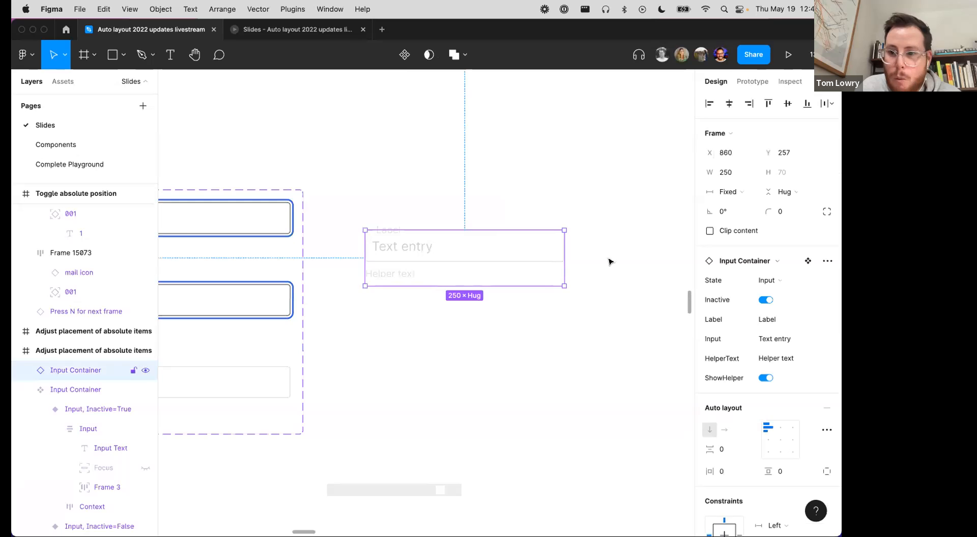
left_click(767, 301)
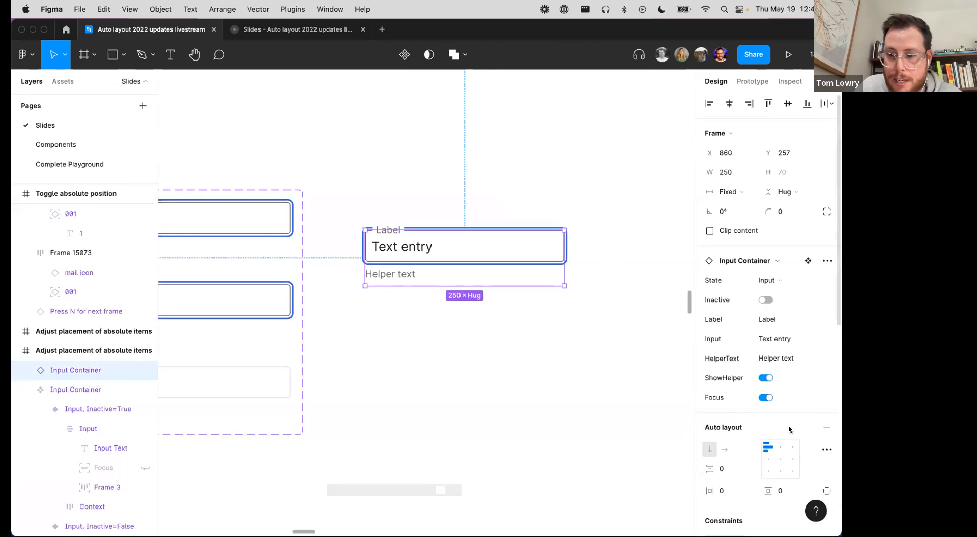
left_click(765, 398)
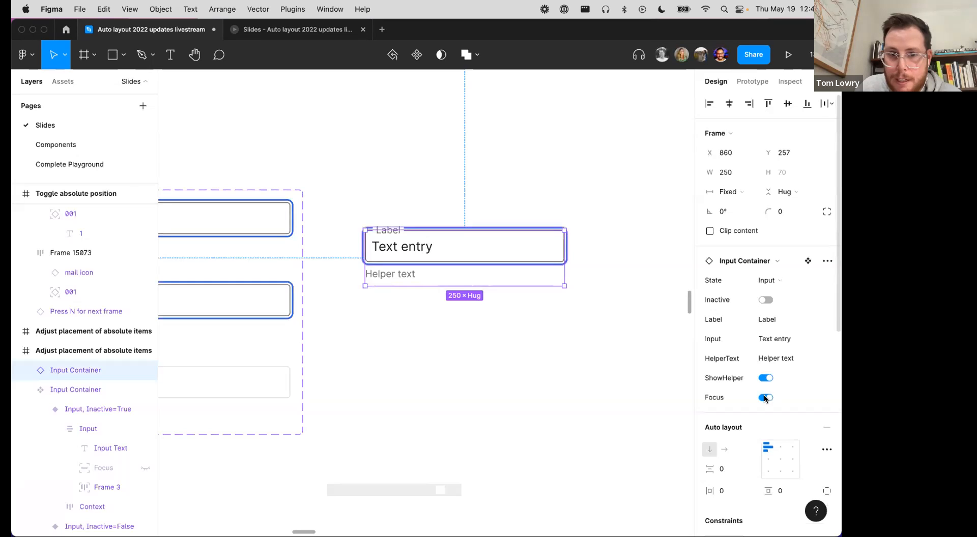
left_click(765, 397)
left_click(765, 397)
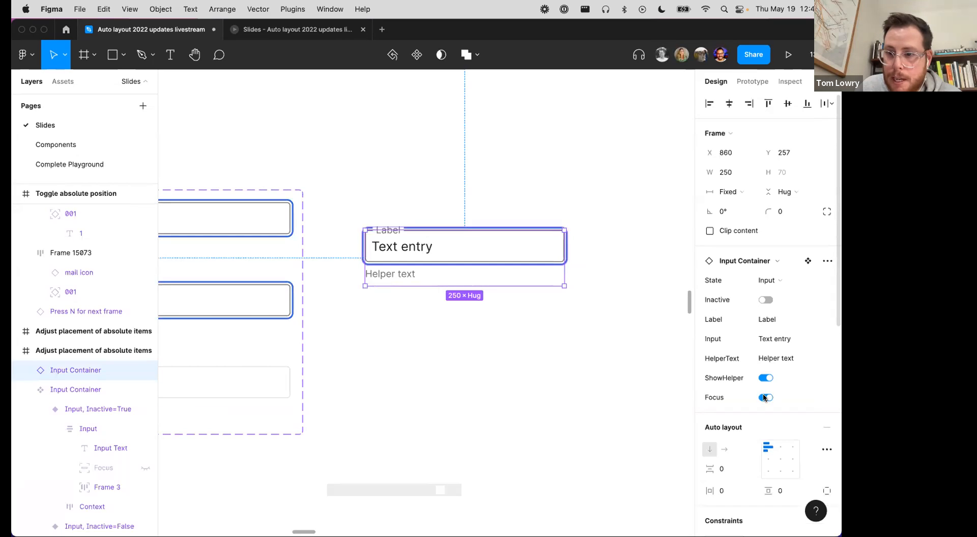
left_click(763, 301)
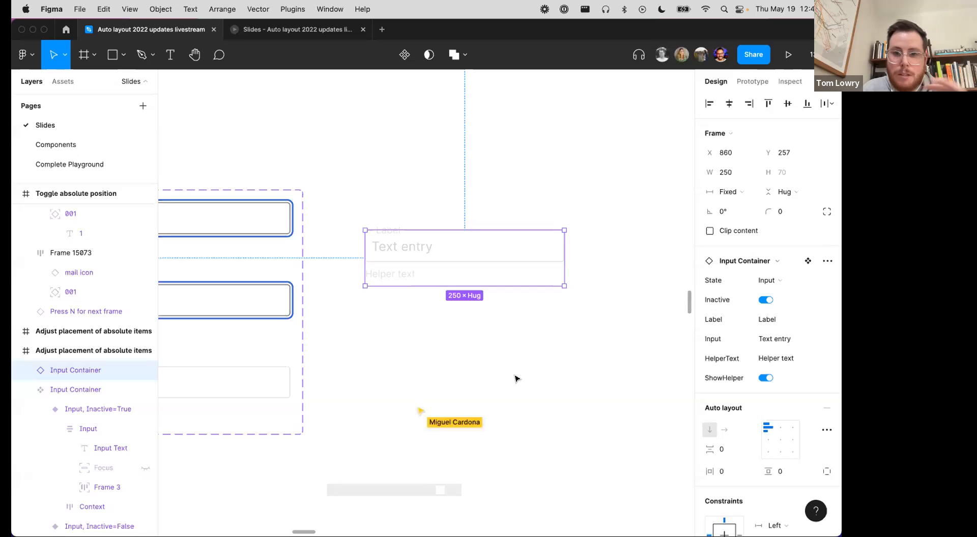
Step: Go to the "A tab bar, two different ways" slide and wrap the standalone Tab text in an auto layout frame
scroll(515, 378, "down", 3)
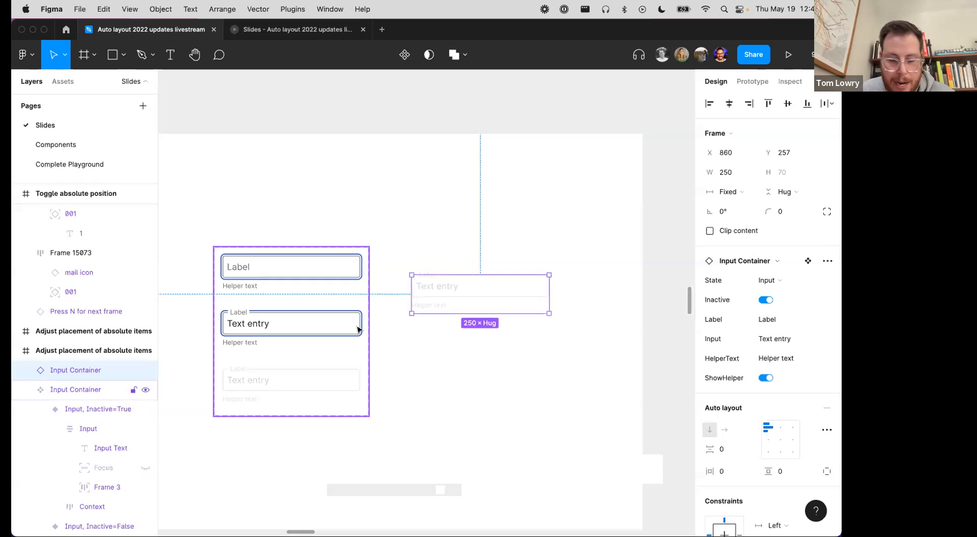
key("n")
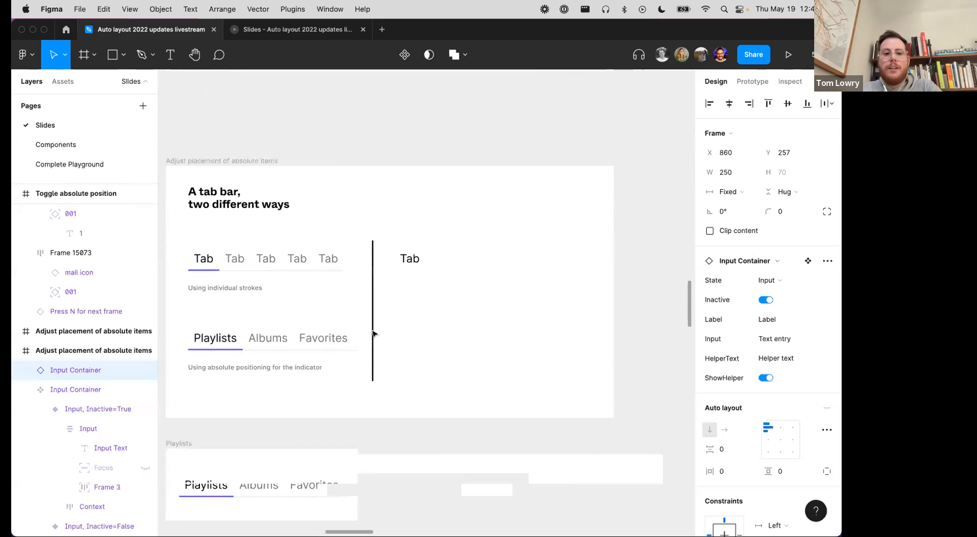
scroll(373, 333, "left", 2)
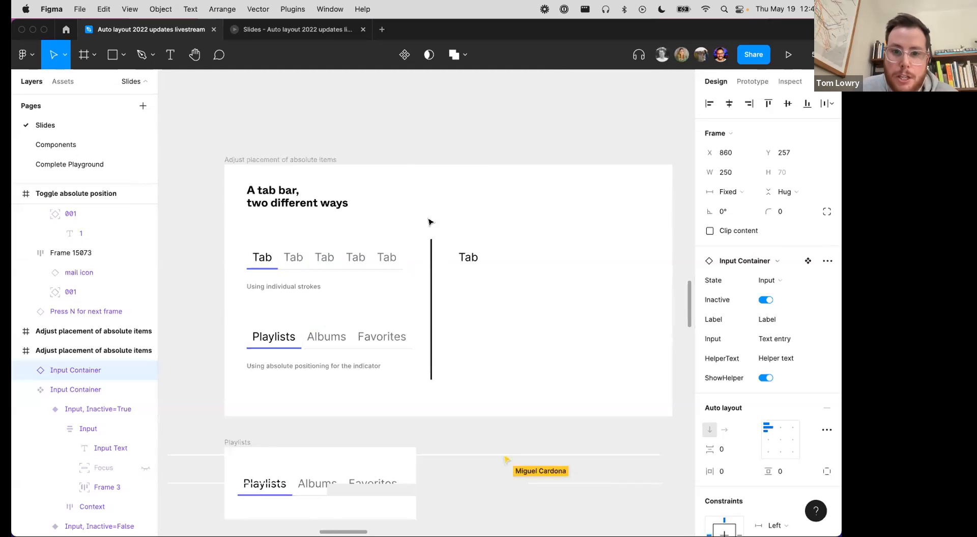
left_click(463, 194)
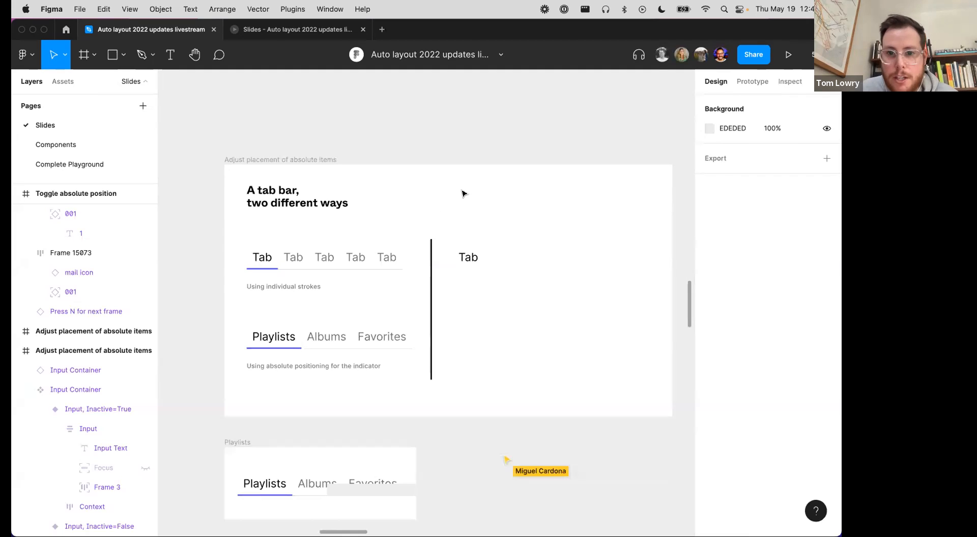
left_click(468, 263)
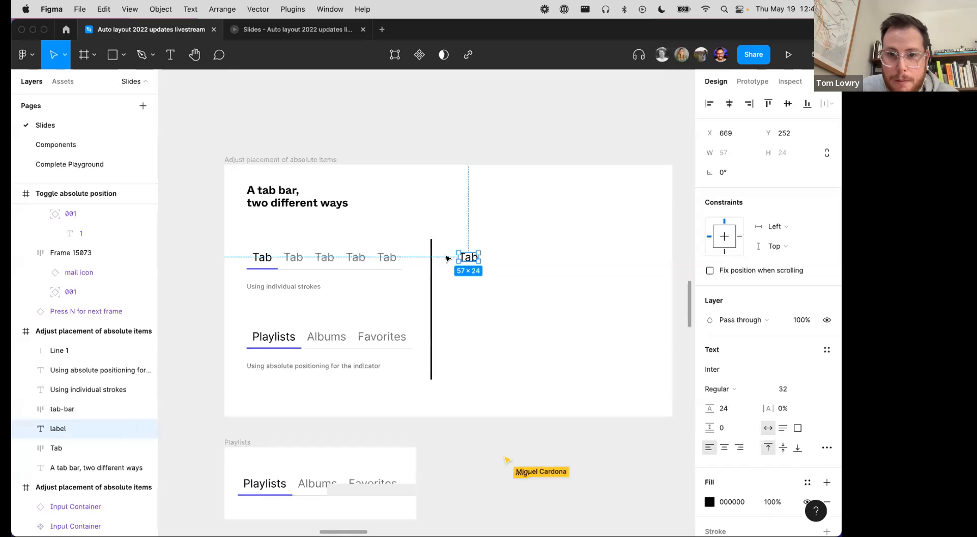
key("shift+a")
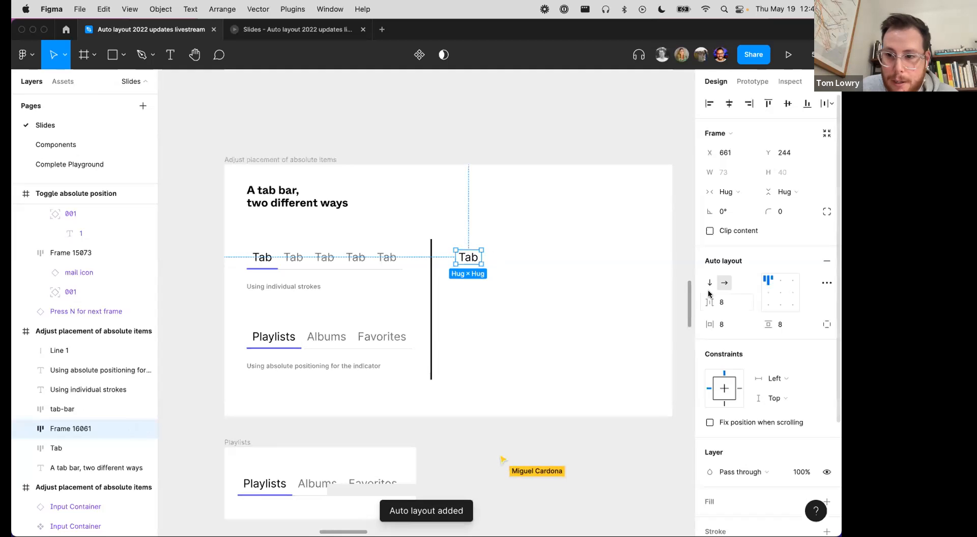
Step: Increase the Tab frame's padding on the canvas to 27 vertically and 22 horizontally
scroll(475, 258, "up", 5)
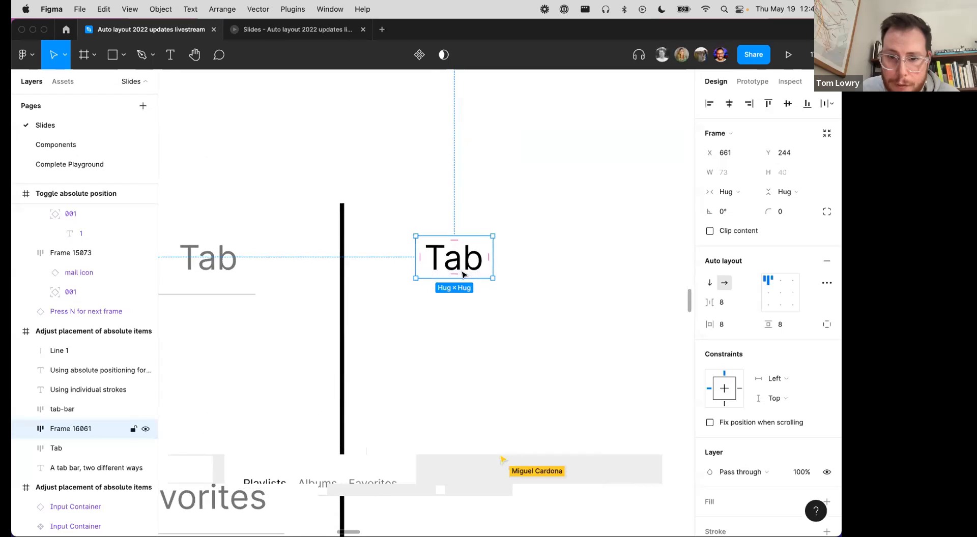
left_click_drag(454, 275, 454, 316)
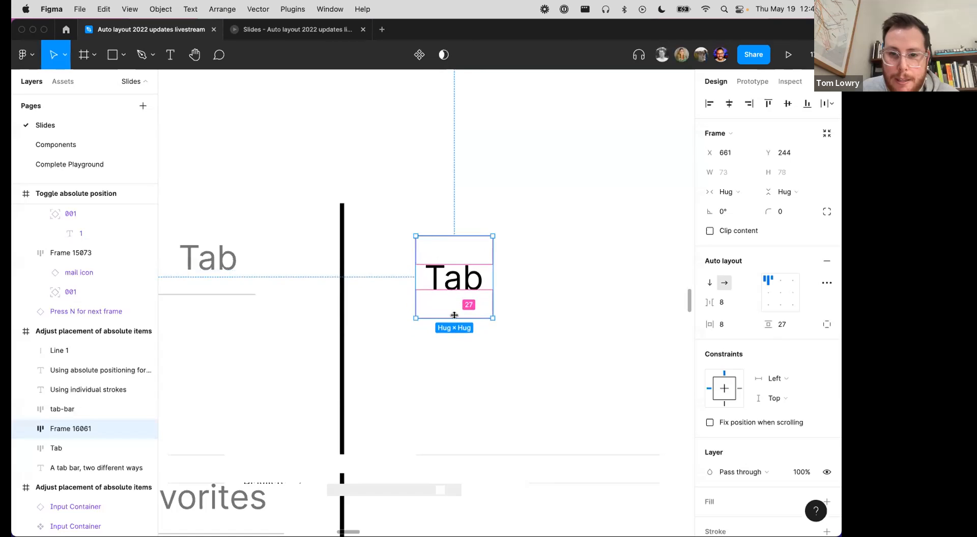
left_click_drag(494, 275, 523, 275)
Step: Wrap the padded Tab frame in a second auto layout frame and rename the inner frame "tab"
scroll(523, 276, "down", 5)
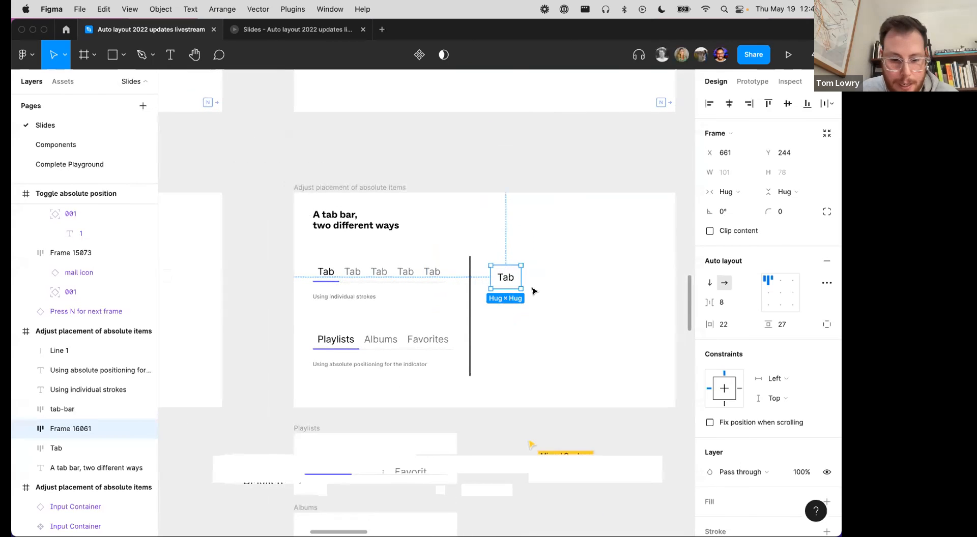
key("shift+a")
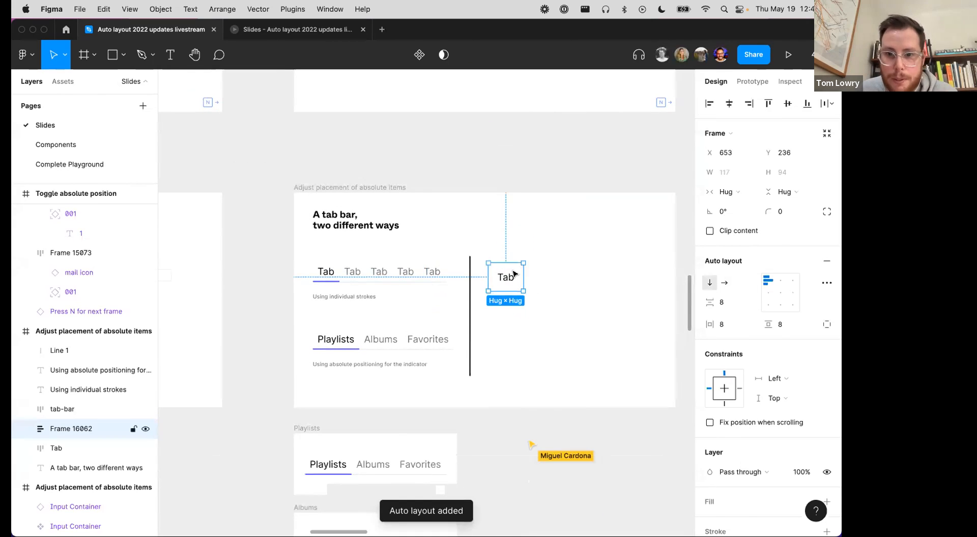
scroll(49, 383, "down", 3)
left_click(26, 360)
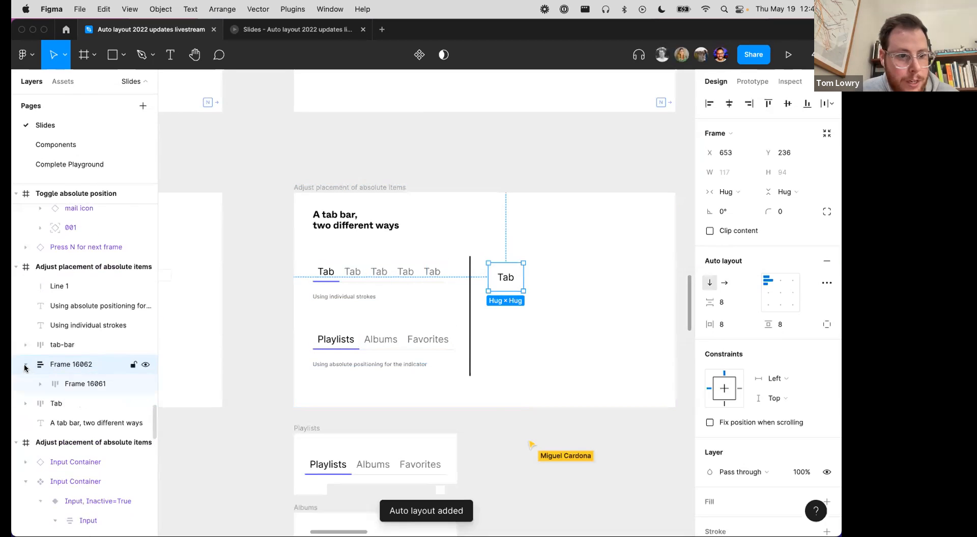
scroll(26, 342, "down", 2)
left_click(81, 344)
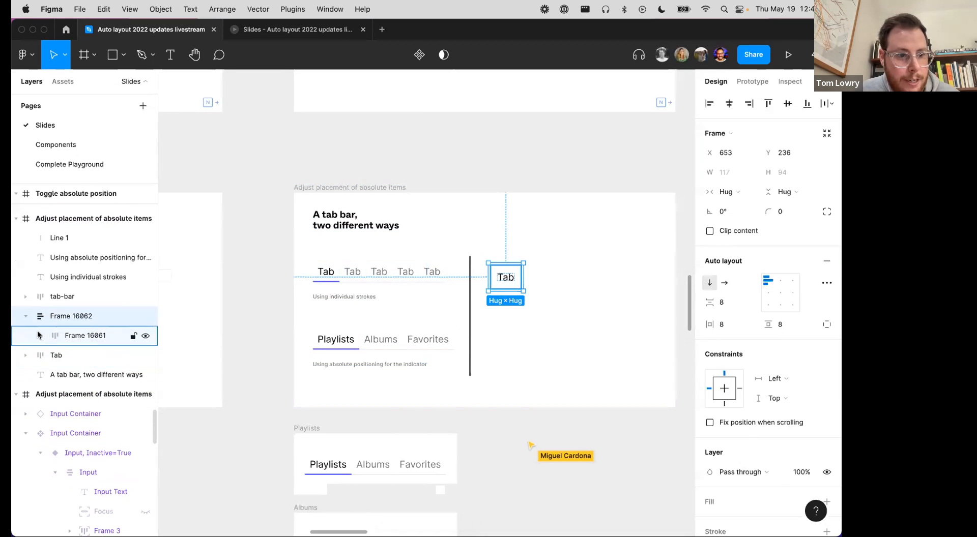
double_click(84, 336)
type("tab")
key("Return")
Step: Rename the outer auto layout frame "tab container" and set all of its paddings to 0
double_click(75, 316)
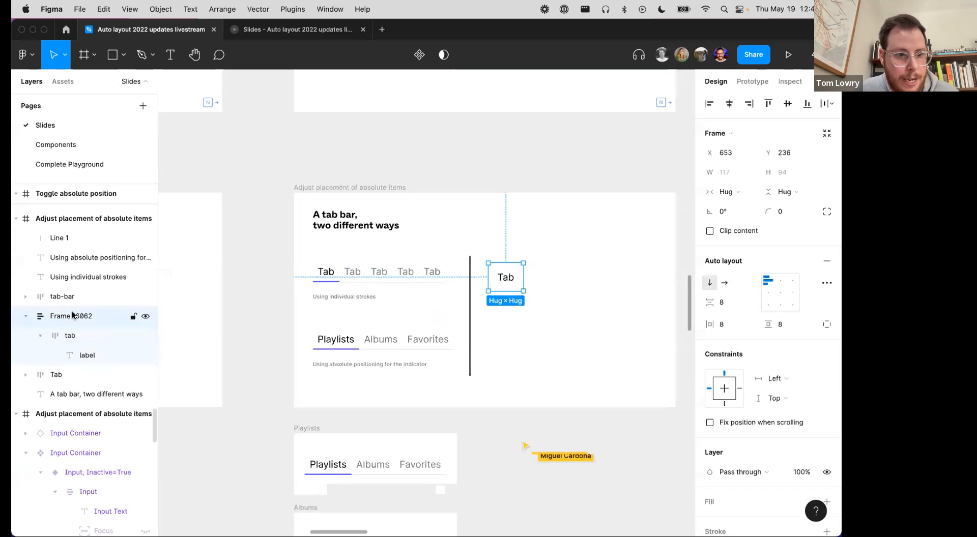
type("tab contain")
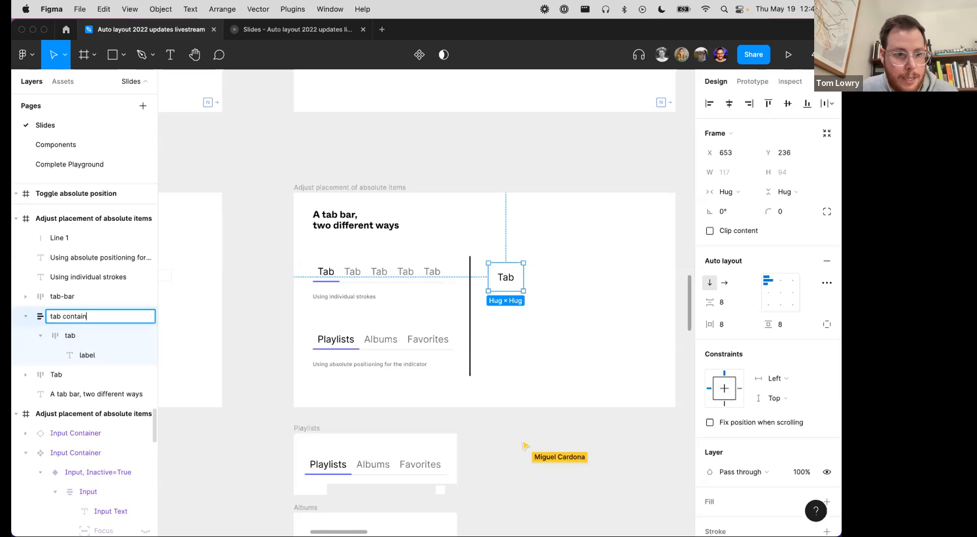
type("er")
key("Return")
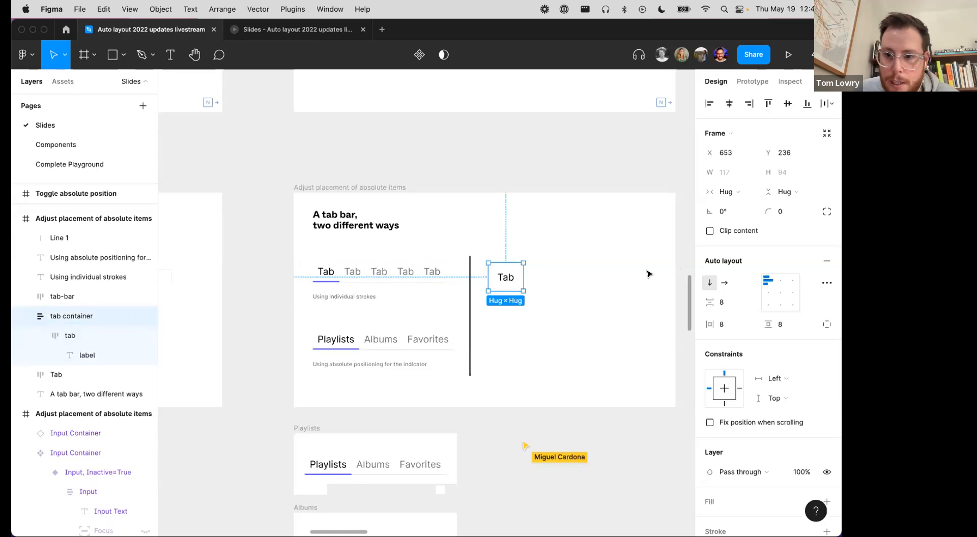
left_click(730, 323)
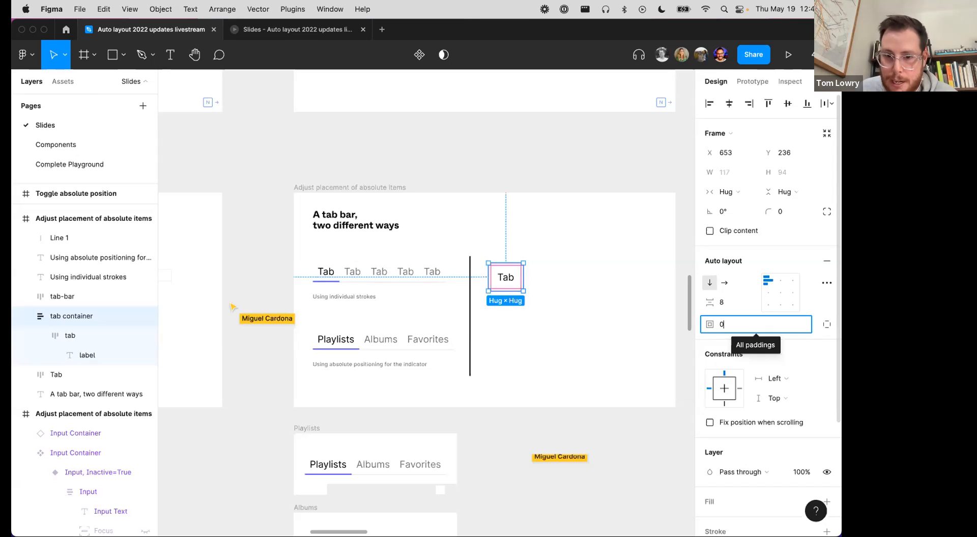
key("Return")
Step: Duplicate the tab frame five times inside the tab container
scroll(536, 282, "up", 5)
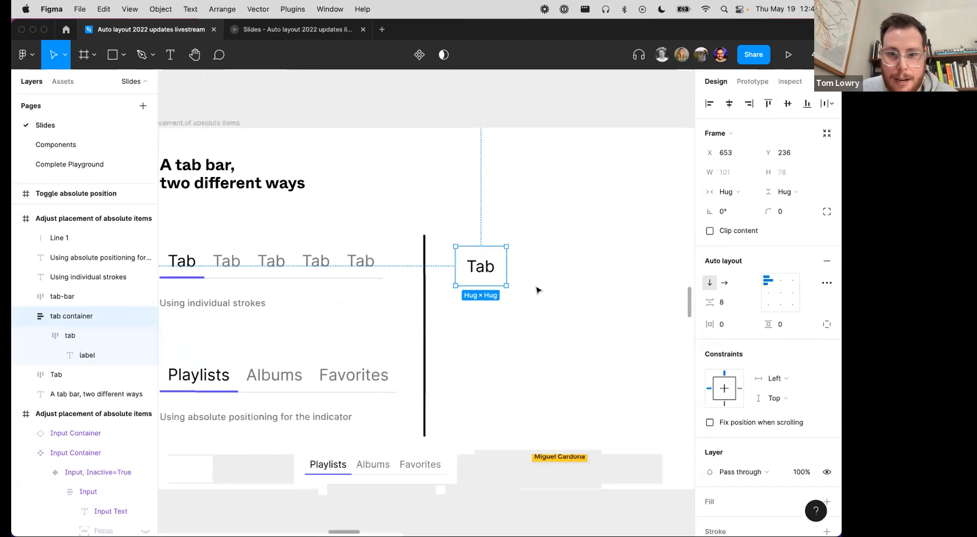
left_click(487, 269)
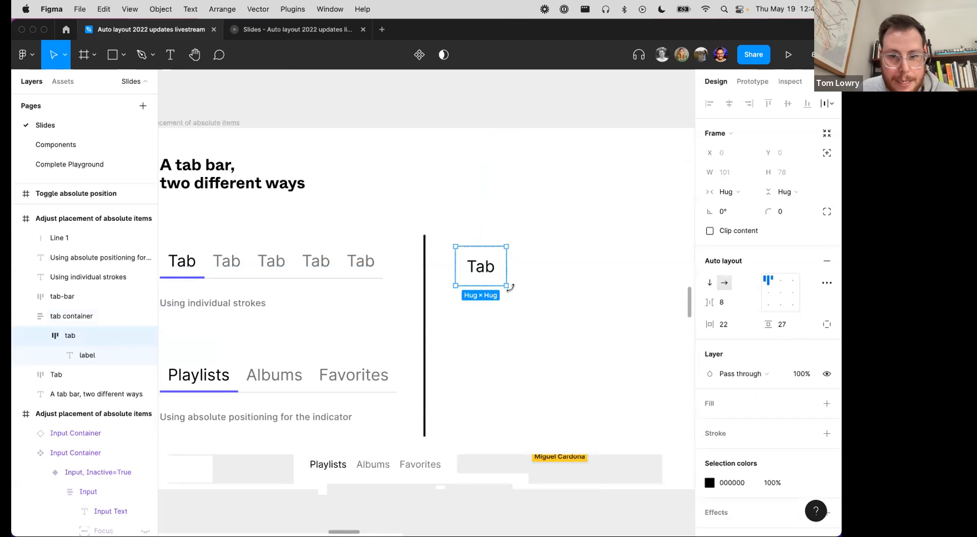
key("super+d")
key("super+d")
key("super+d")
key("super+d")
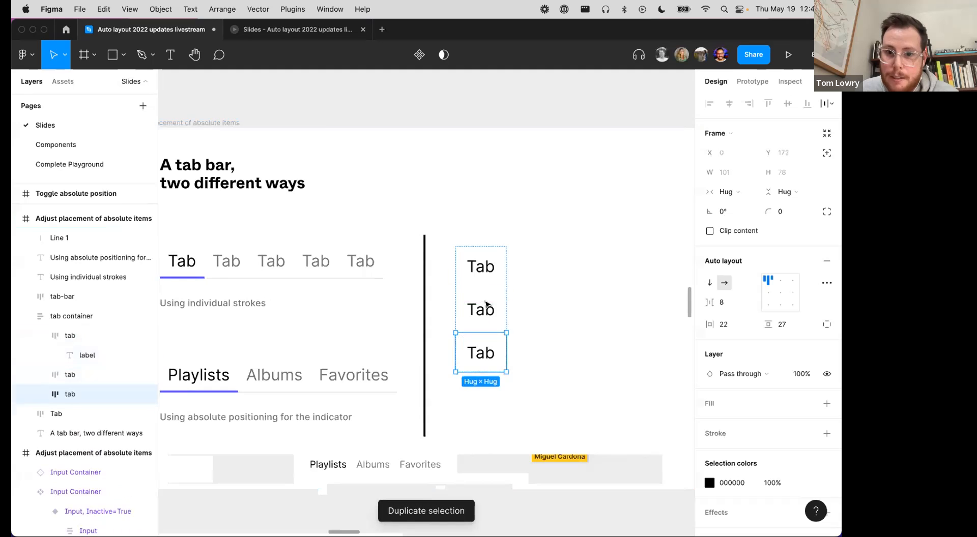
key("super+d")
Step: Change the tab container's auto layout direction to horizontal
scroll(525, 285, "down", 5)
scroll(525, 286, "right", 1)
left_click(526, 285)
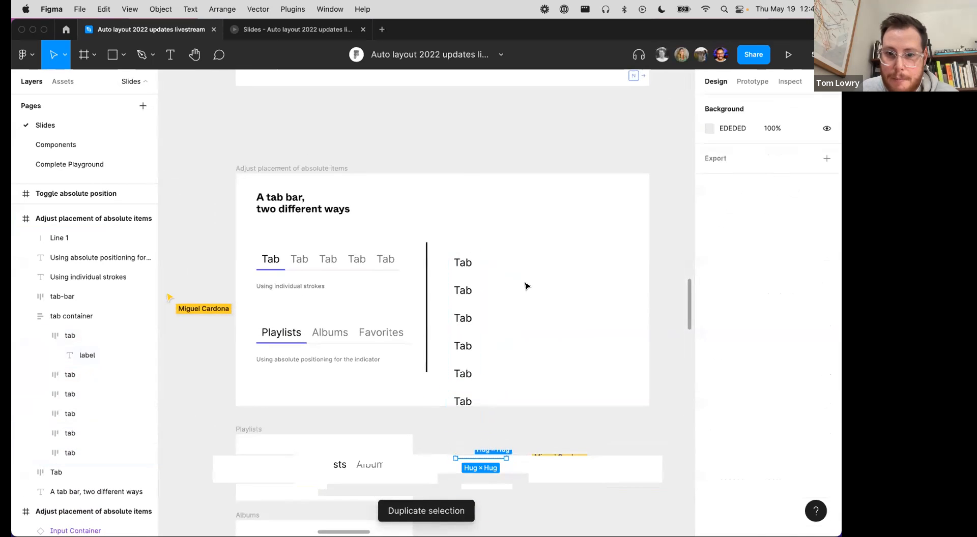
left_click(469, 261)
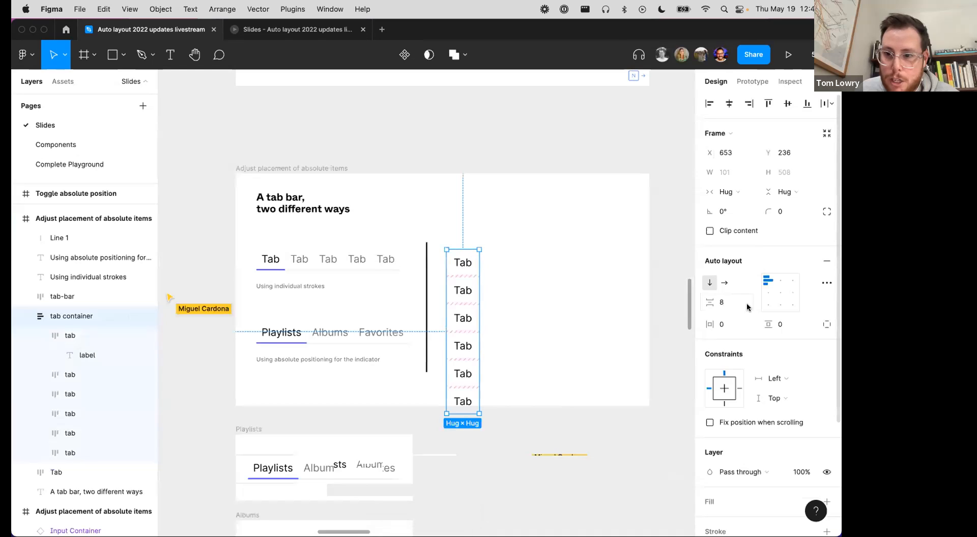
left_click(724, 283)
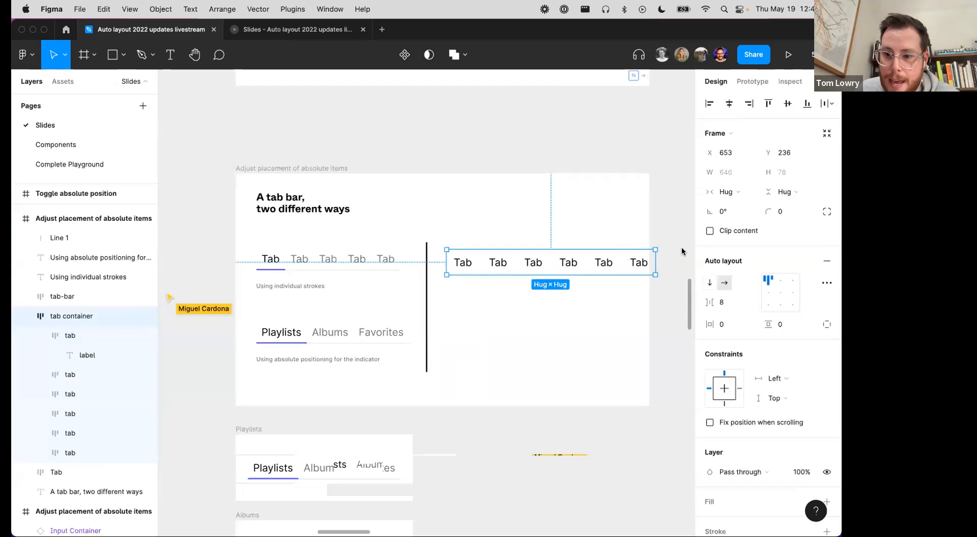
Step: Give the tab container a 1 px inside stroke on its bottom edge only, in colour C8C8C8
scroll(716, 359, "down", 4)
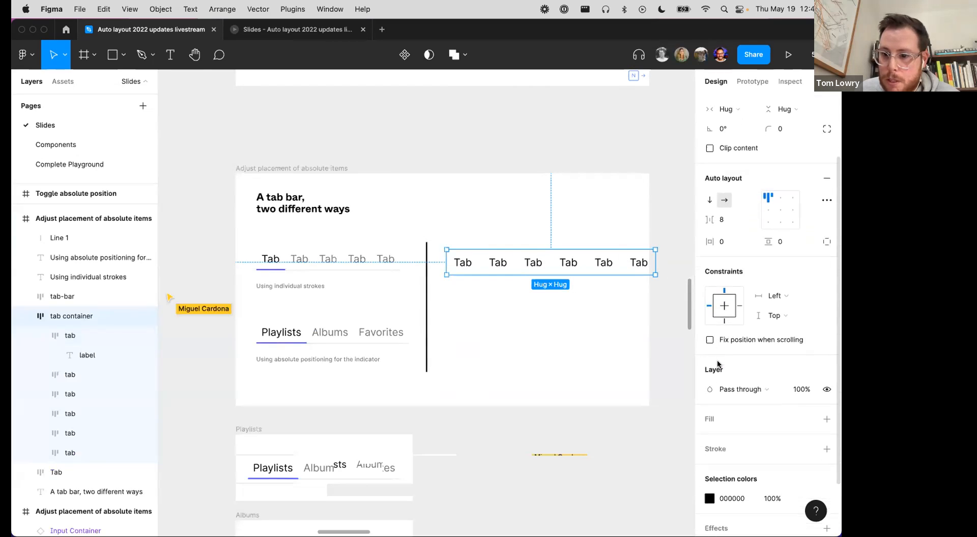
left_click(826, 429)
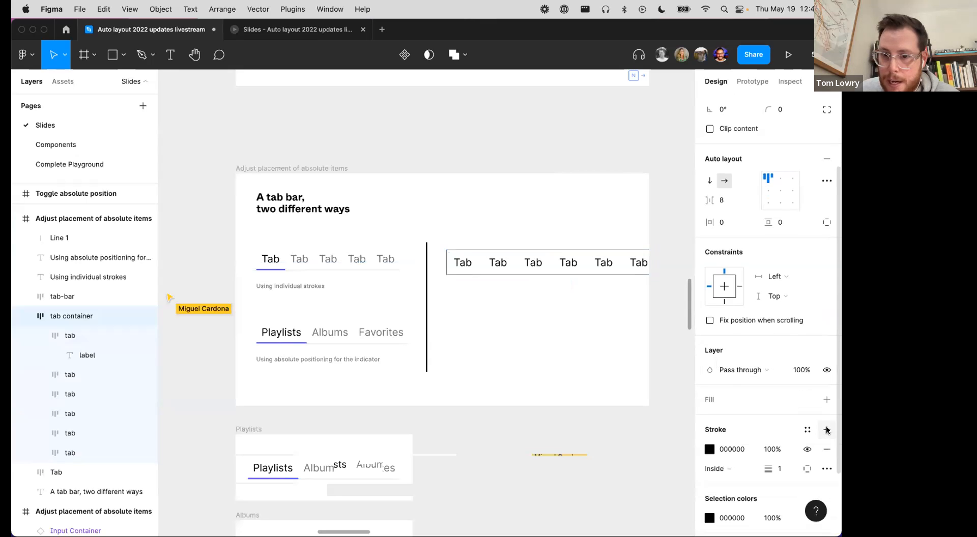
scroll(786, 356, "down", 3)
left_click(806, 395)
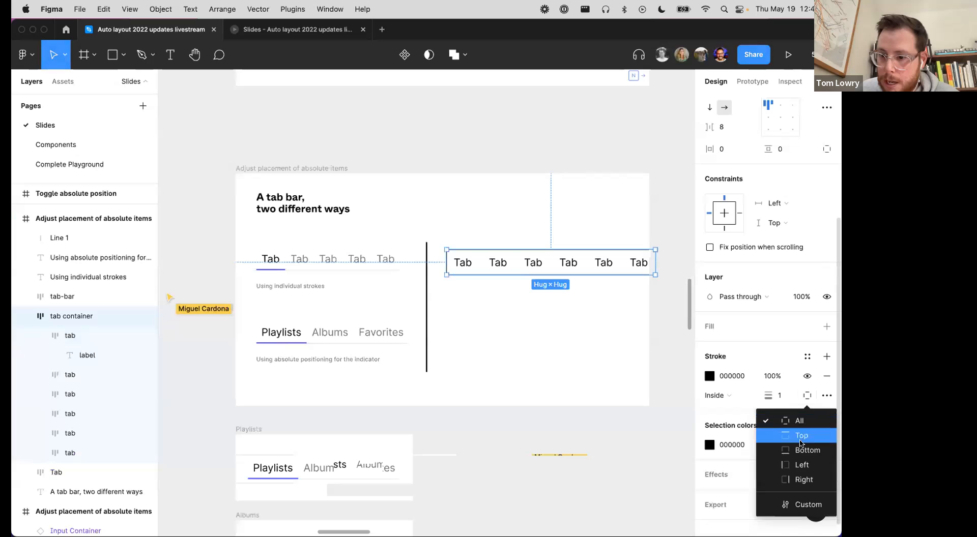
left_click(806, 450)
left_click(709, 376)
type("C8C8C8")
key("Return")
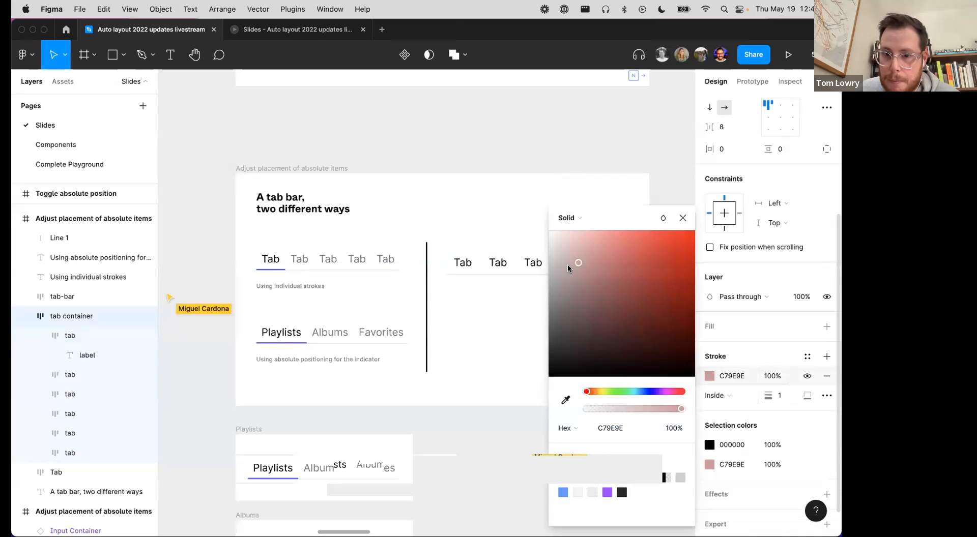
left_click(684, 219)
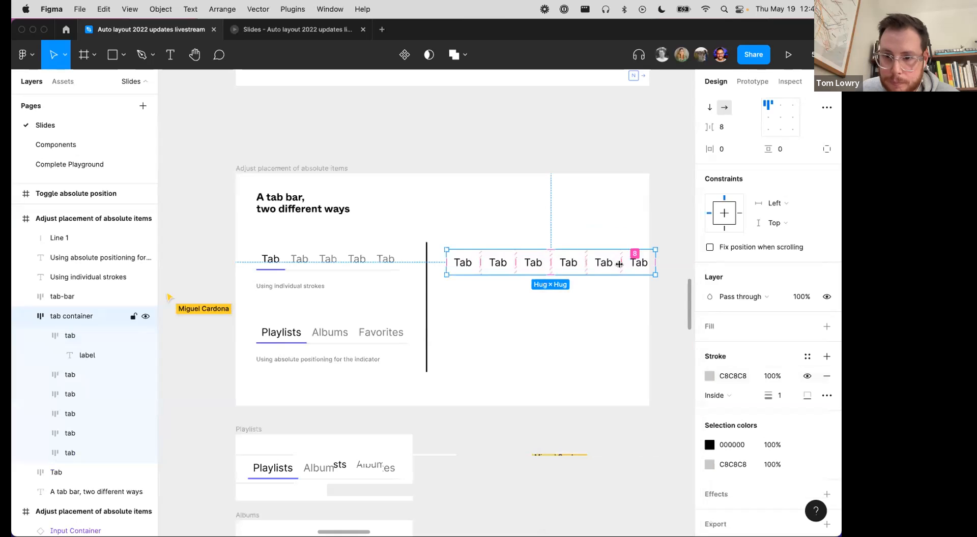
Step: Delete the last tab in the tab container's row
left_click(630, 260)
key("Delete")
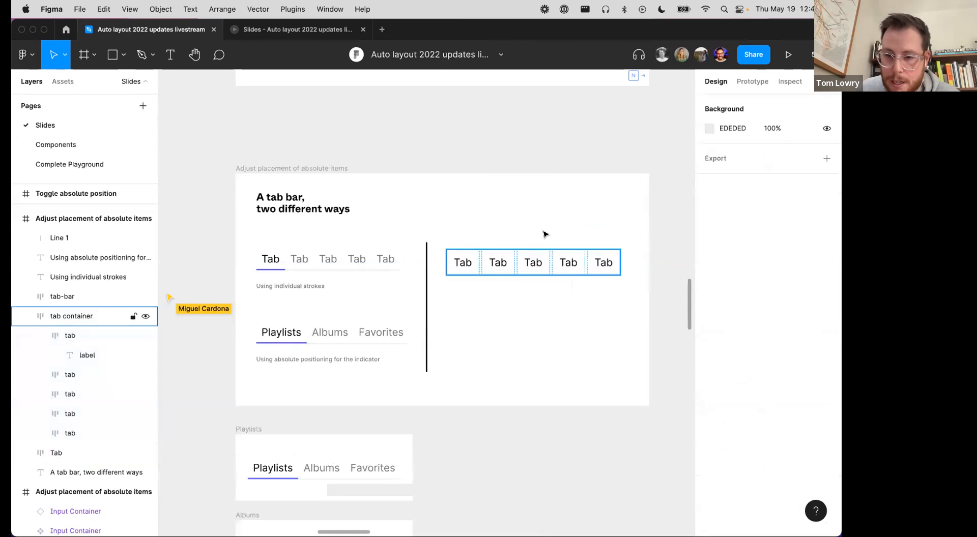
Step: Give the first tab in the tab container a 9 px inside stroke on its bottom edge only
double_click(465, 262)
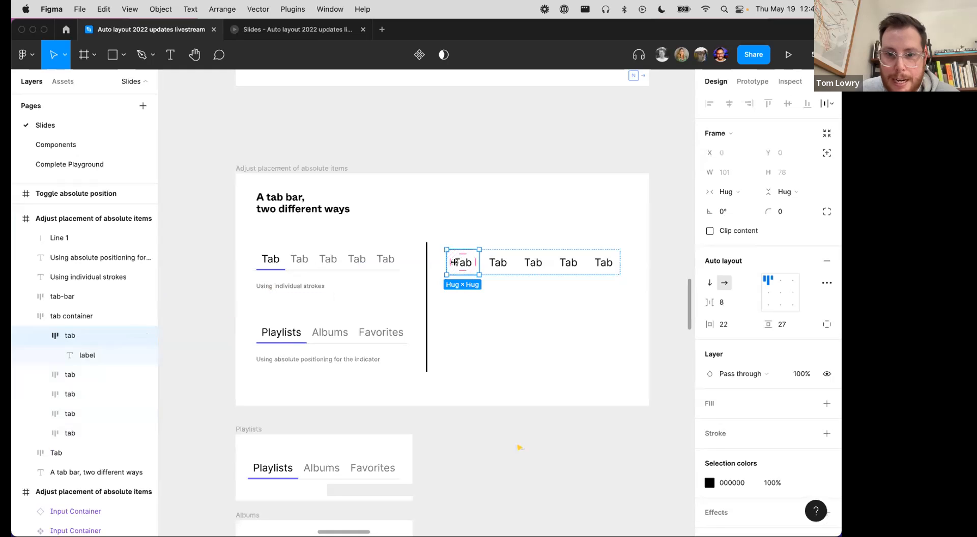
left_click(826, 433)
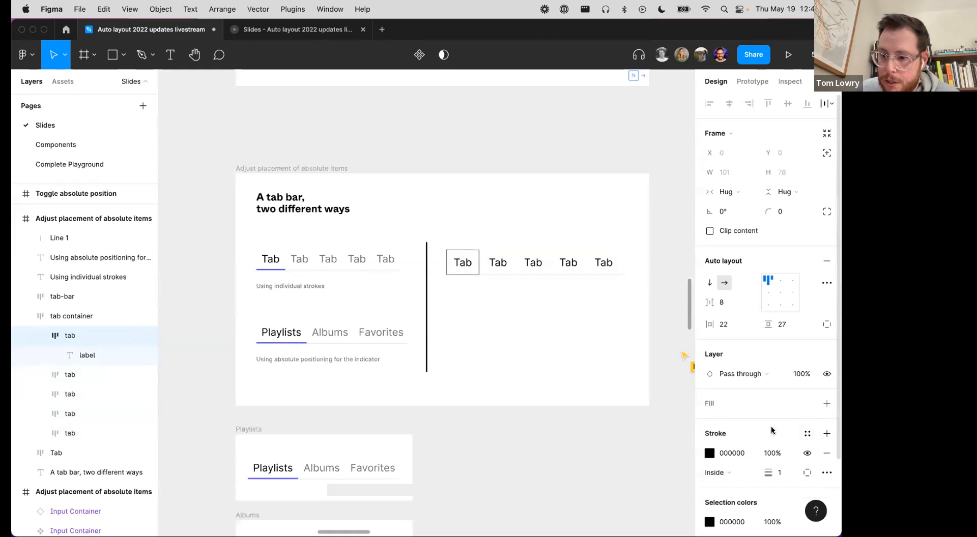
left_click(805, 472)
left_click(808, 462)
left_click_drag(767, 472, 783, 472)
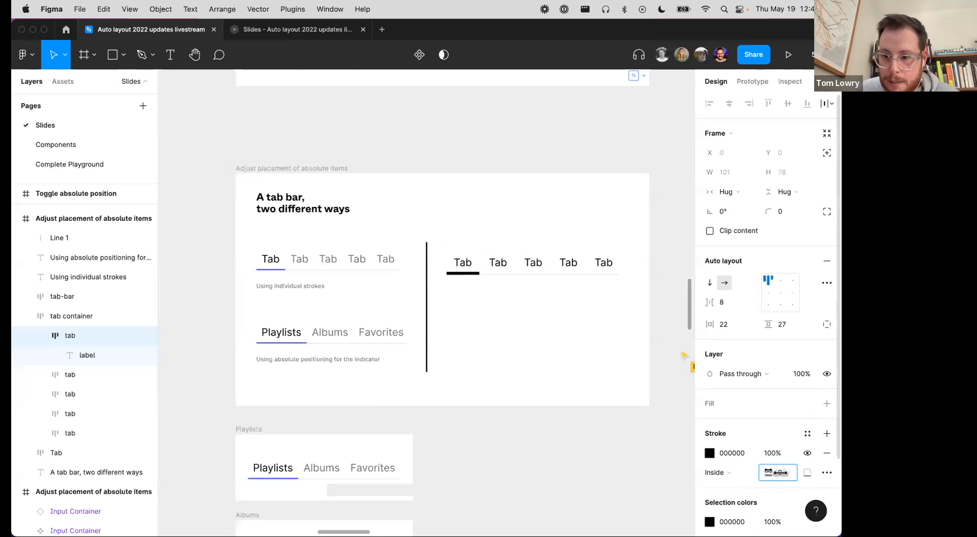
Step: Set the first tab's bottom stroke colour to blue 000AFF
left_click(709, 453)
left_click(648, 391)
mouse_move(659, 300)
left_mouse_down()
mouse_move(678, 231)
mouse_move(696, 227)
left_mouse_up()
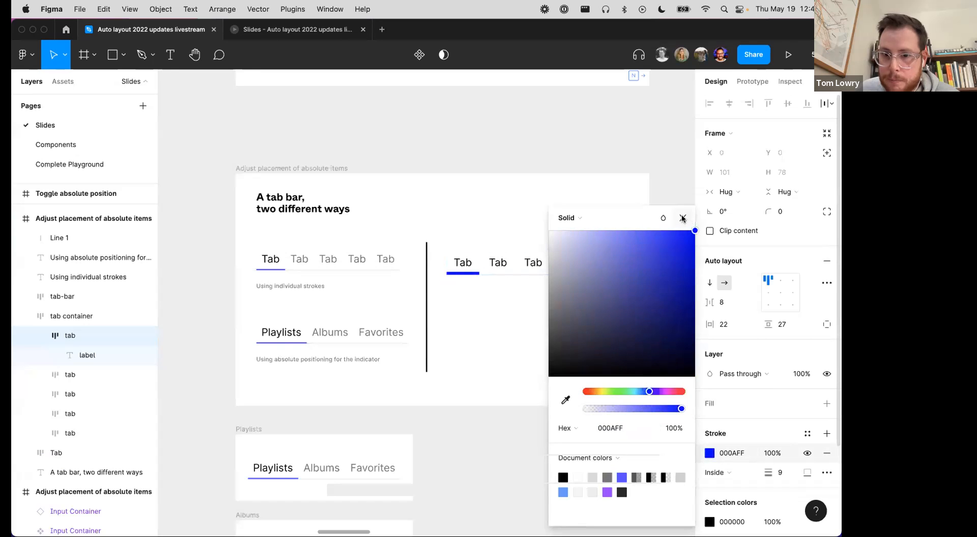
left_click(683, 218)
Step: Change the first tab's label text to "Music" and deselect it
scroll(492, 318, "right", 2)
double_click(429, 261)
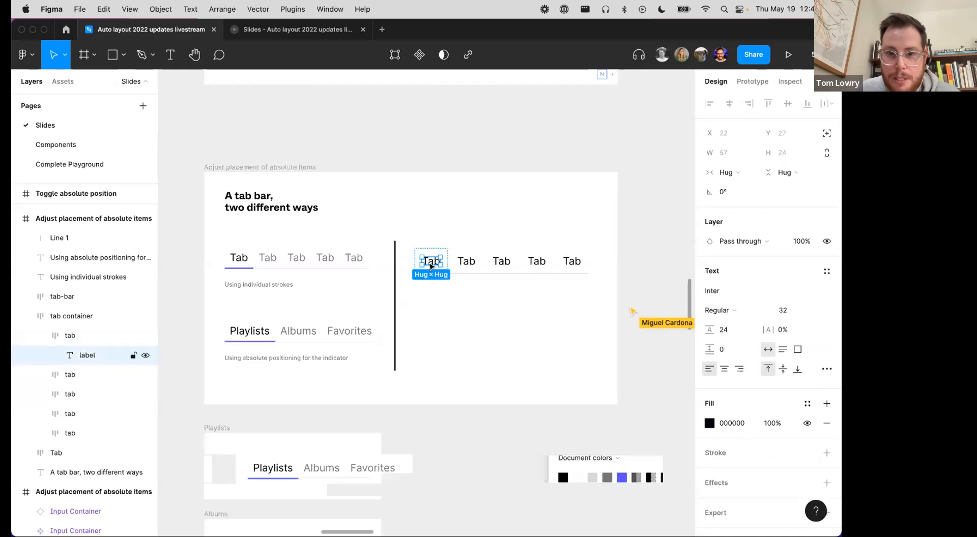
double_click(429, 262)
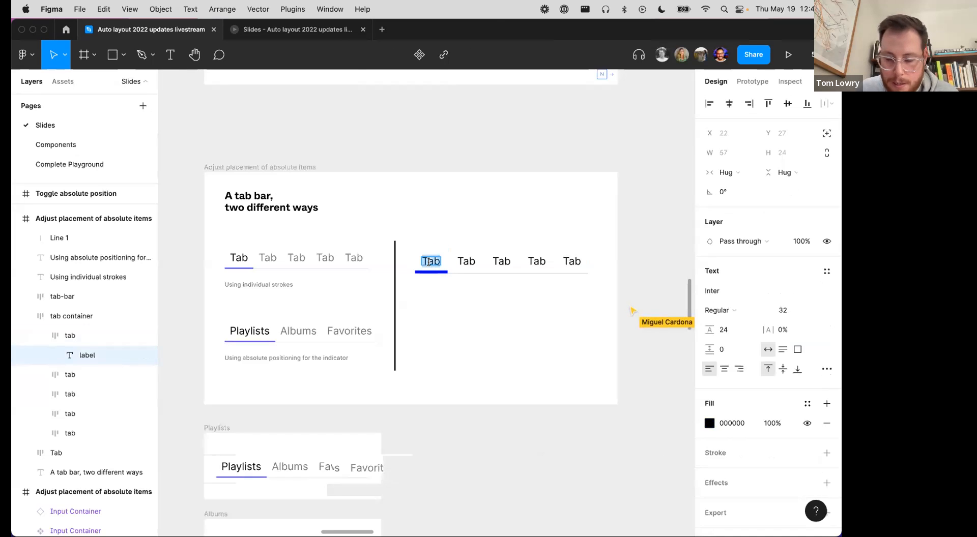
type("Music")
key("Escape")
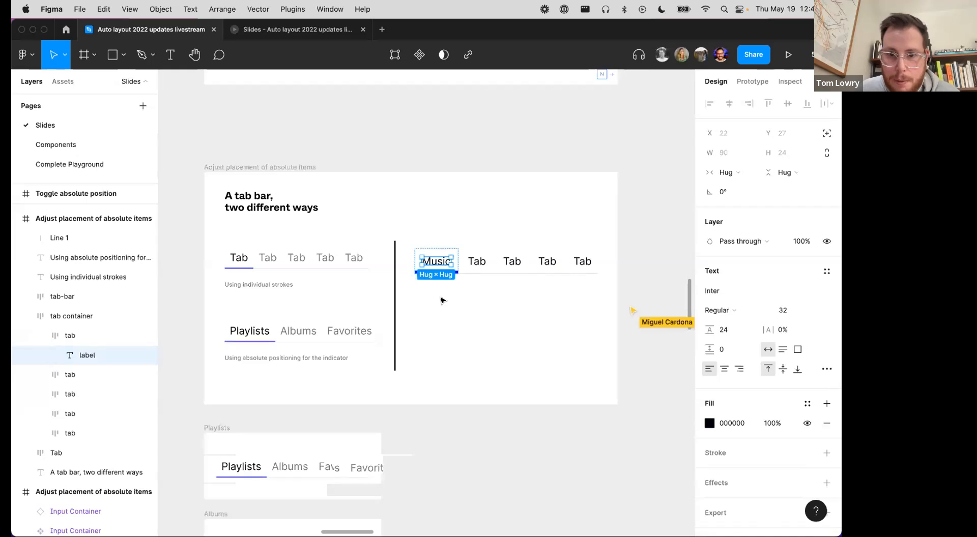
left_click(441, 300)
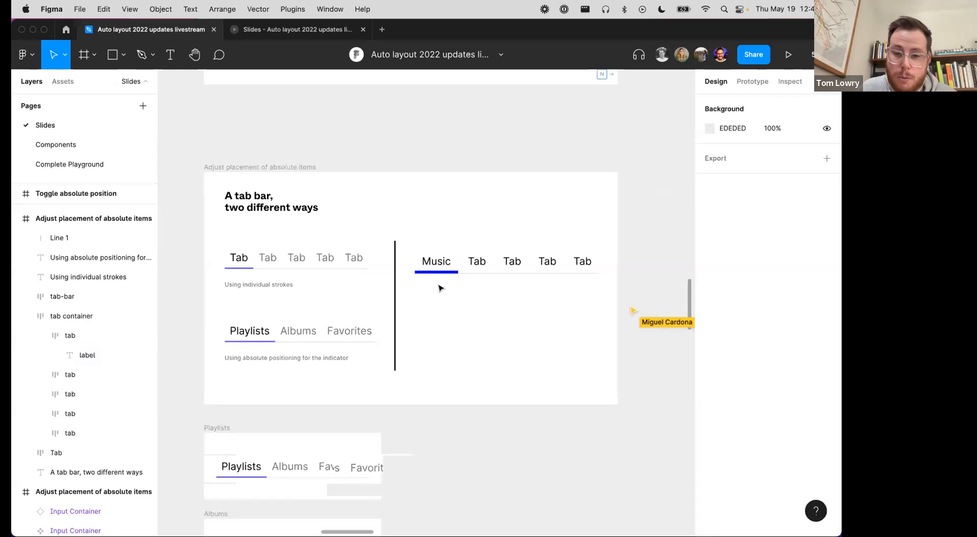
Step: Duplicate the Playlists, Albums and Favorites tab bar to the right of the divider, below the Music tab bar
left_click(438, 266)
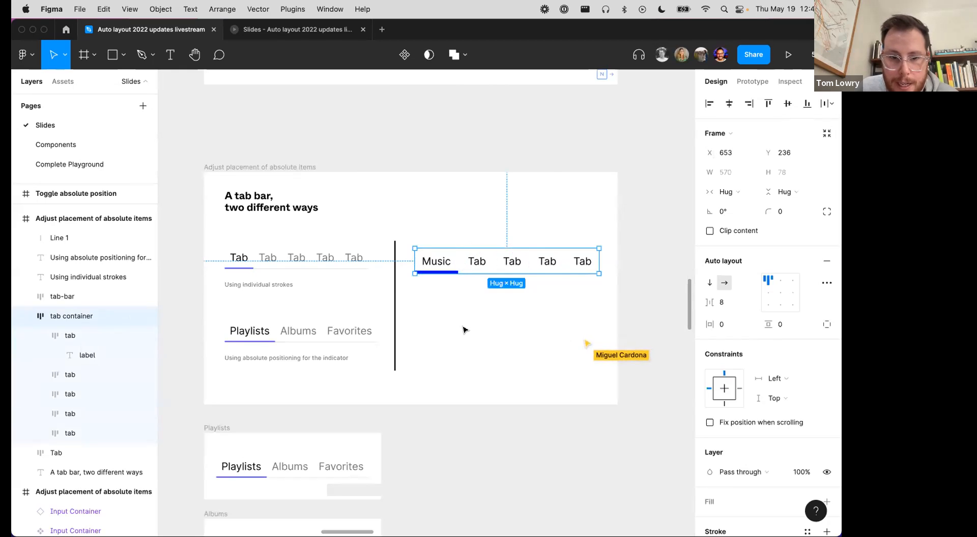
left_click(438, 331)
left_click(342, 332)
left_click_drag(298, 331, 495, 329)
scroll(484, 379, "up", 5)
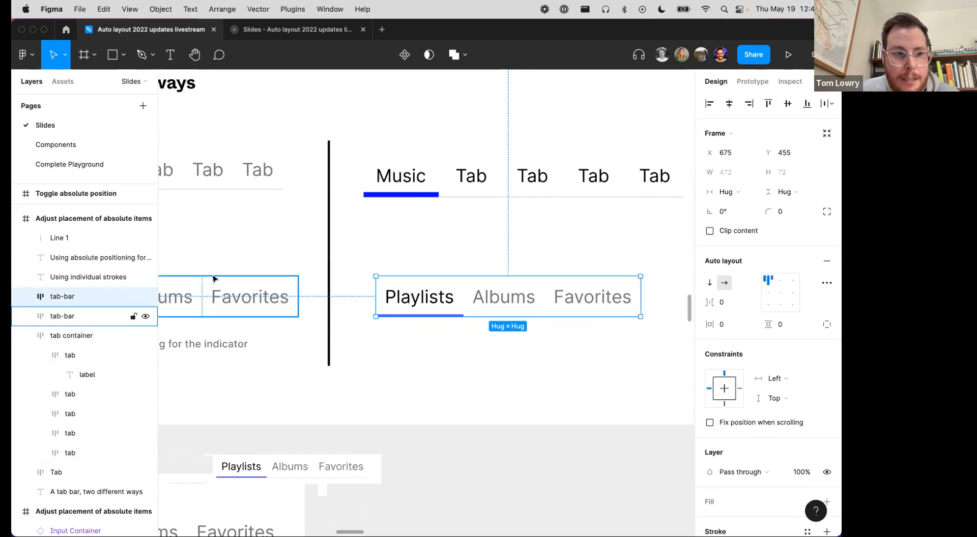
Step: Examine the absolutely positioned indicator layer in the duplicated tab bar and the Playlists, Albums and Favorites frames that reuse it
left_click(438, 307)
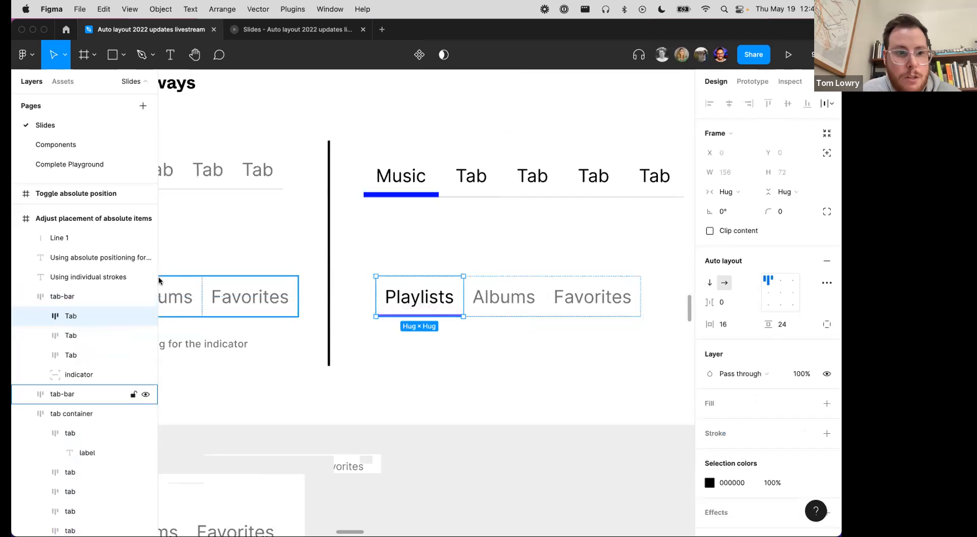
left_click(51, 298)
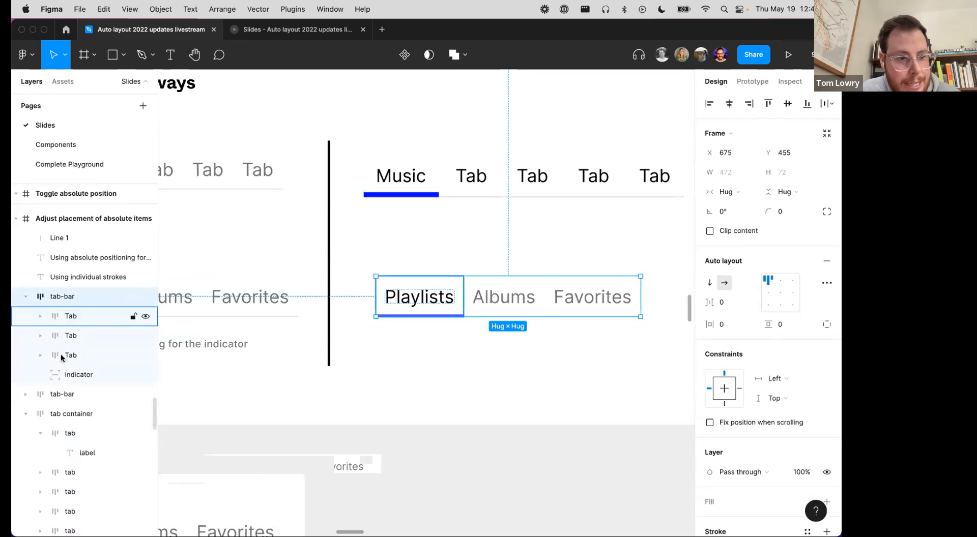
left_click(75, 374)
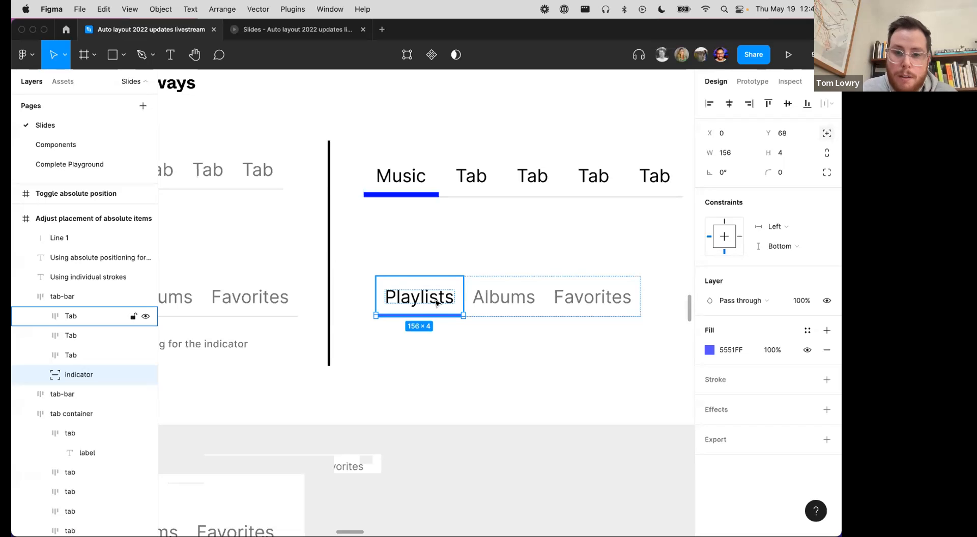
scroll(435, 304, "down", 5)
scroll(436, 304, "down", 5)
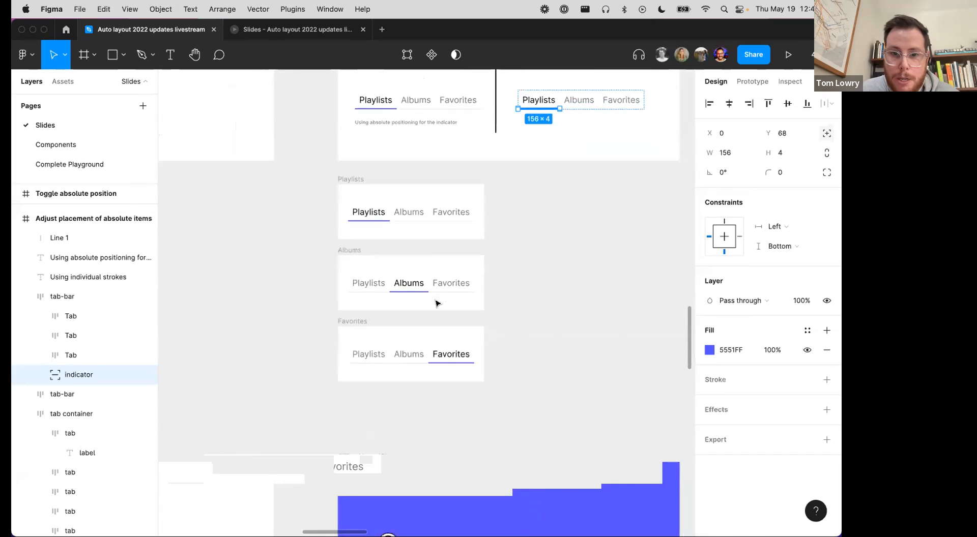
scroll(436, 304, "up", 3)
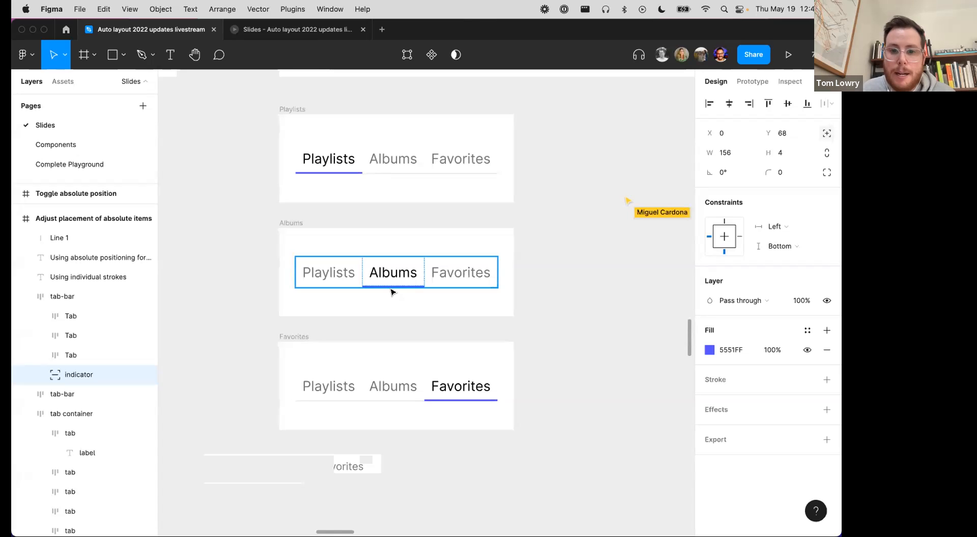
Step: Show the prototype connections and examine how they link the tabs to the Playlists, Albums and Favorites frames
left_click(752, 82)
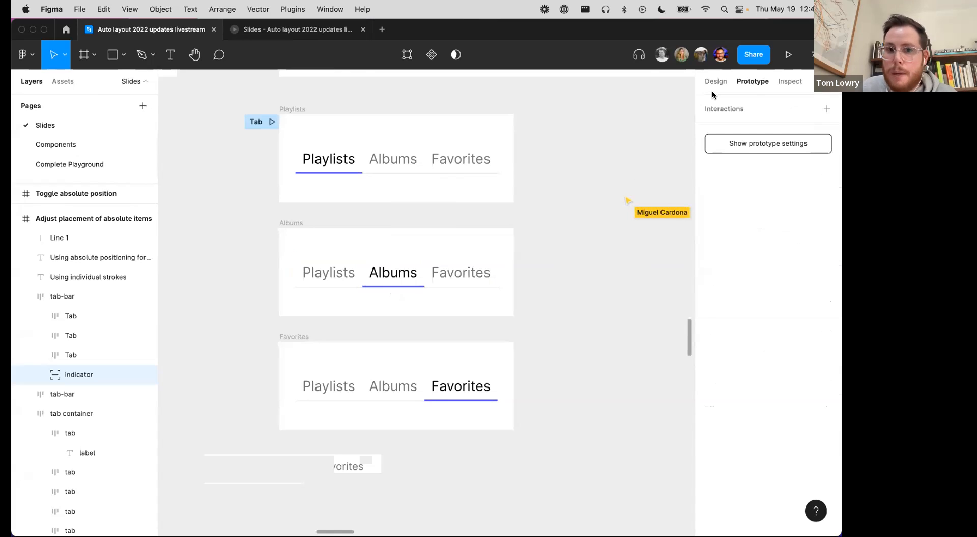
left_click(605, 175)
scroll(504, 198, "up", 2)
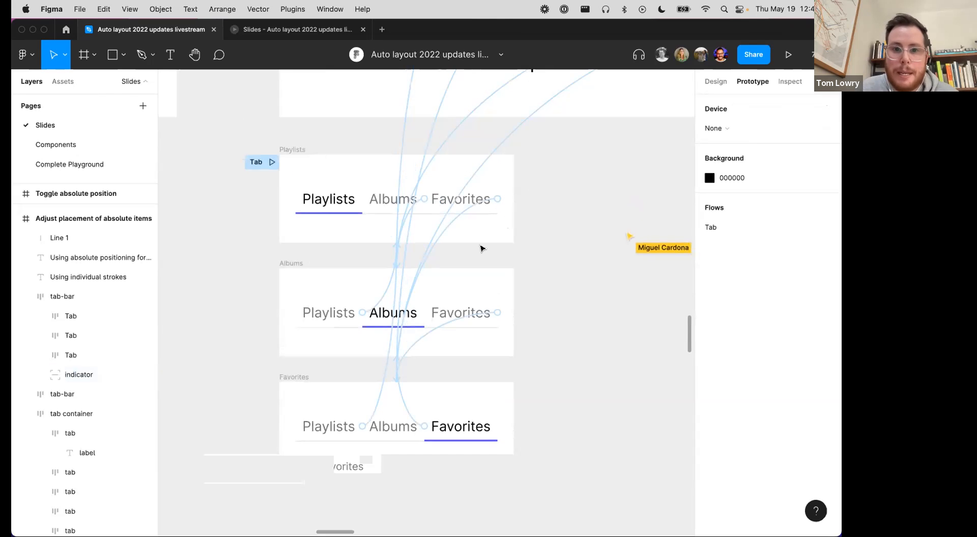
scroll(477, 251, "down", 5)
scroll(476, 247, "up", 2)
left_click(432, 237)
scroll(432, 237, "up", 5)
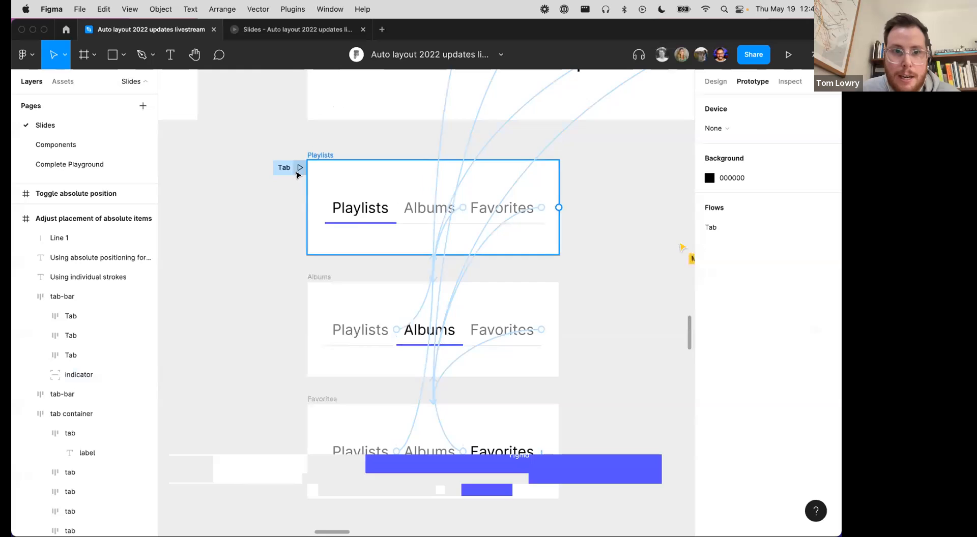
Step: In the prototype preview, switch repeatedly between the Playlists, Albums and Favorites tabs to check the indicator's animation
left_click(272, 31)
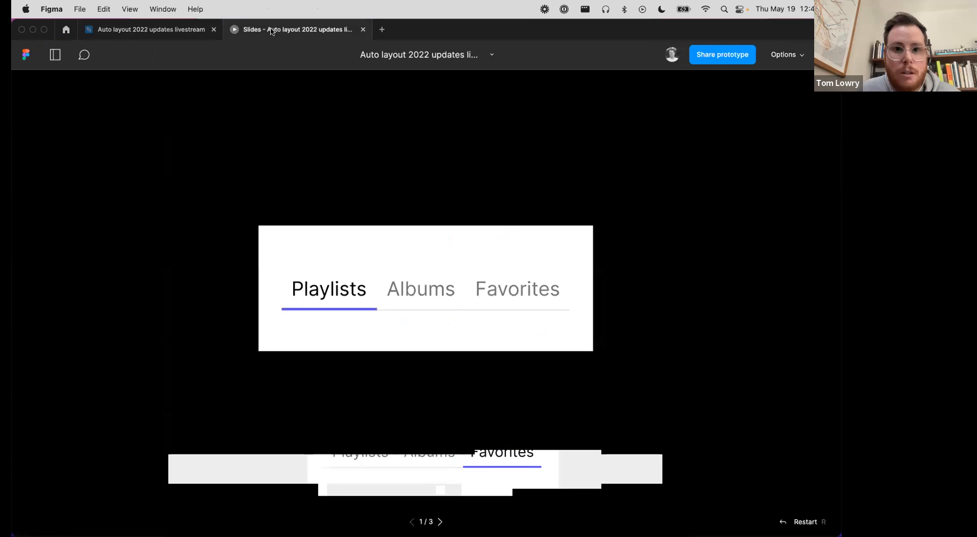
left_click(416, 290)
left_click(496, 290)
left_click(394, 290)
left_click(325, 288)
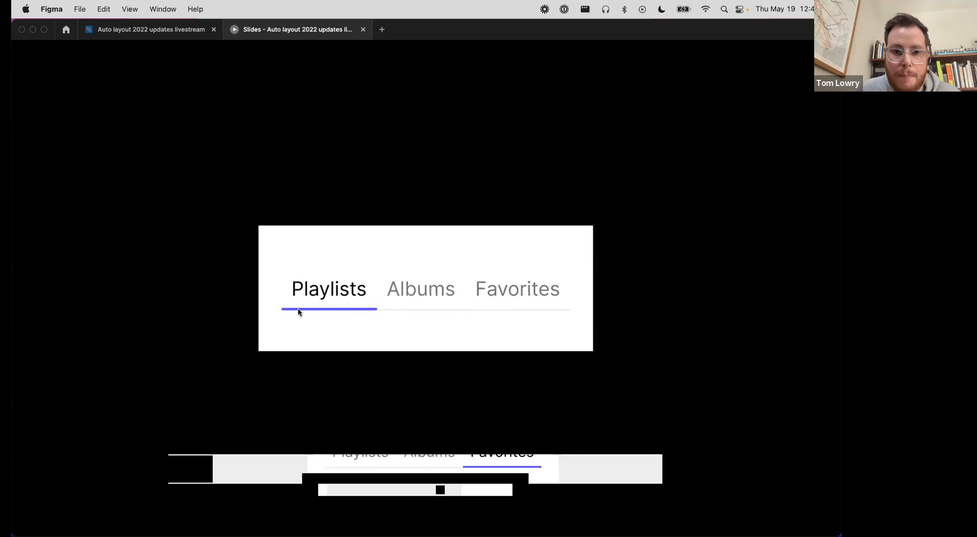
left_click(425, 293)
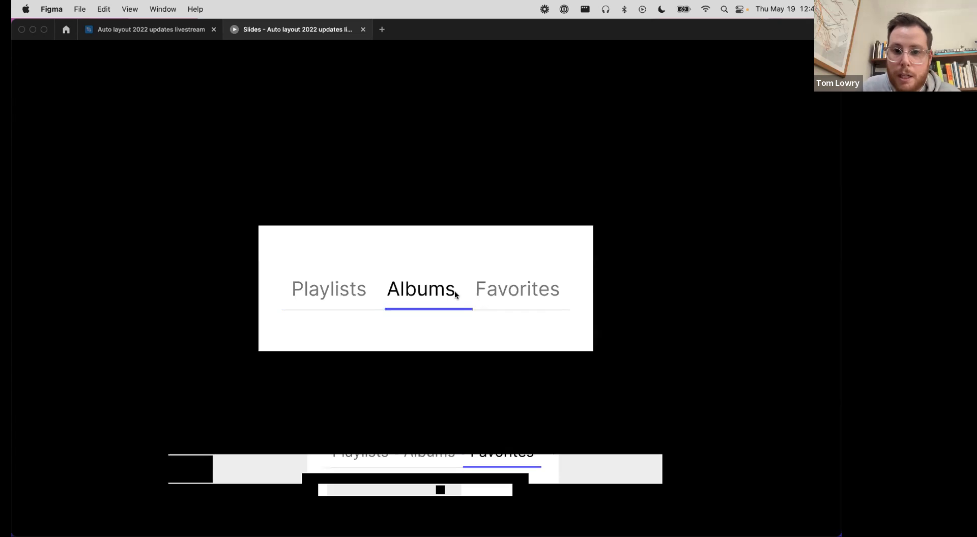
left_click(494, 294)
left_click(417, 289)
left_click(335, 289)
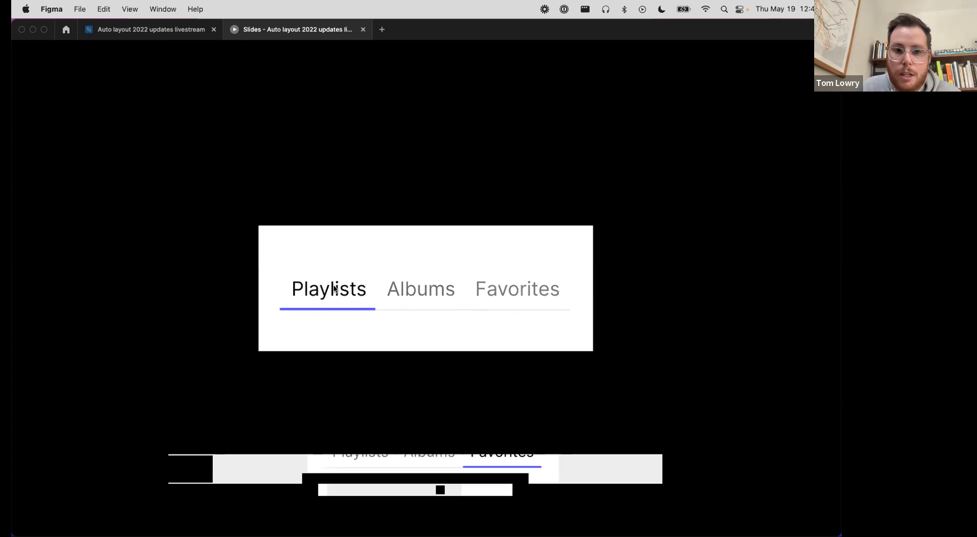
left_click(514, 289)
left_click(330, 289)
left_click(401, 288)
left_click(336, 288)
Step: Return to the design file, review the two tab bars, and go to the "Resize nested items" slide
left_click(145, 30)
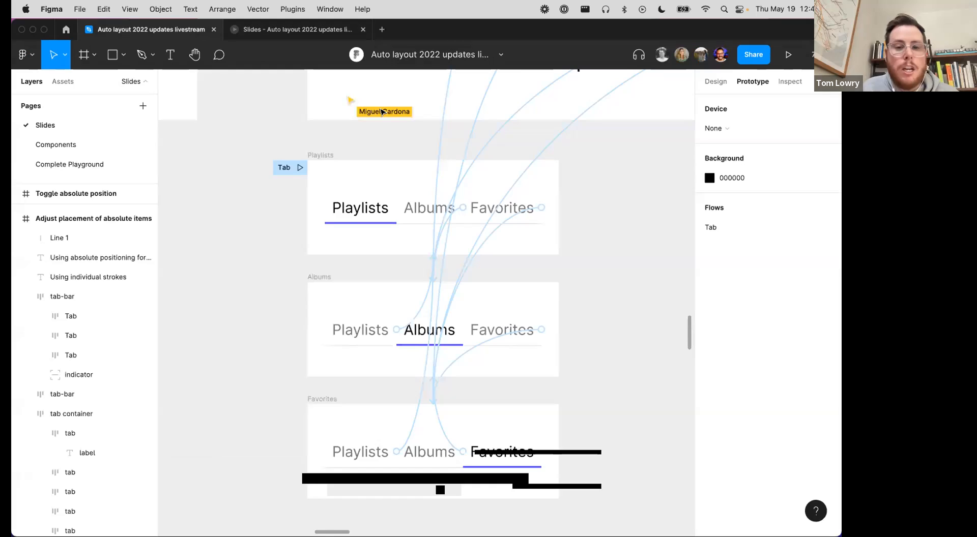
scroll(417, 148, "down", 3)
scroll(417, 148, "up", 3)
scroll(417, 148, "right", 2)
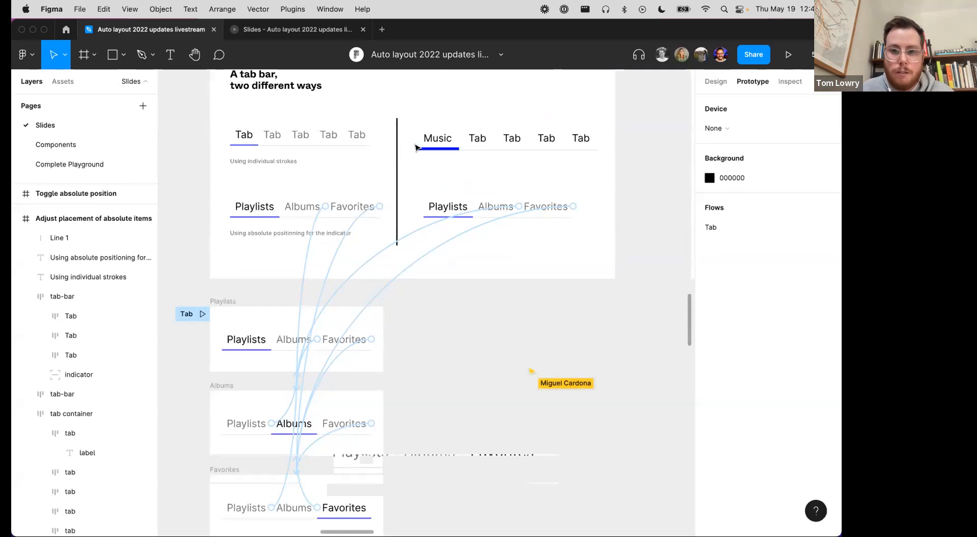
scroll(437, 192, "down", 5)
key("n")
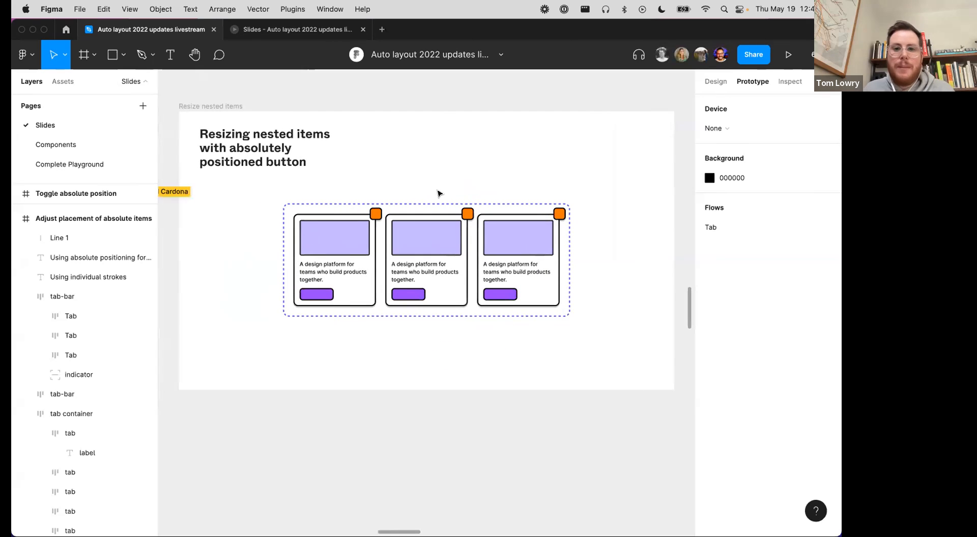
Step: Lengthen the first card's description by repeating "A design platform for teams who build products together." four times in total
left_click(423, 207)
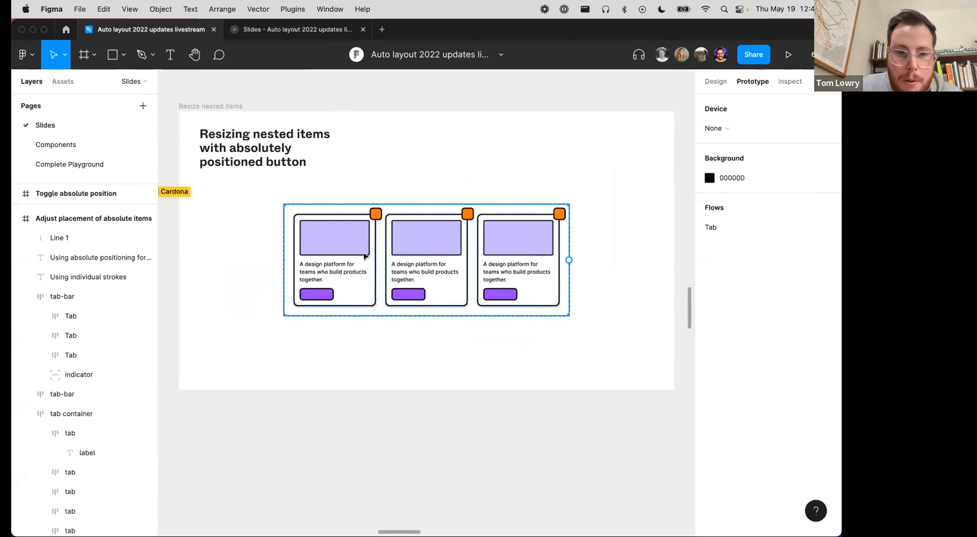
left_click(332, 273, "super")
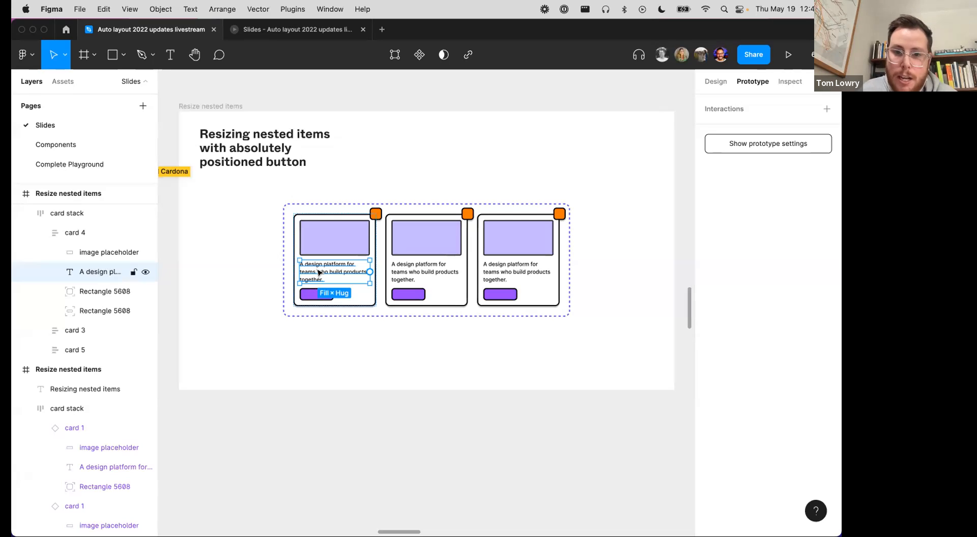
double_click(320, 278)
left_click_drag(328, 280, 276, 255)
key("super+c")
key("super+v")
key("super+v")
key("super+v")
key("super+v")
key("Escape")
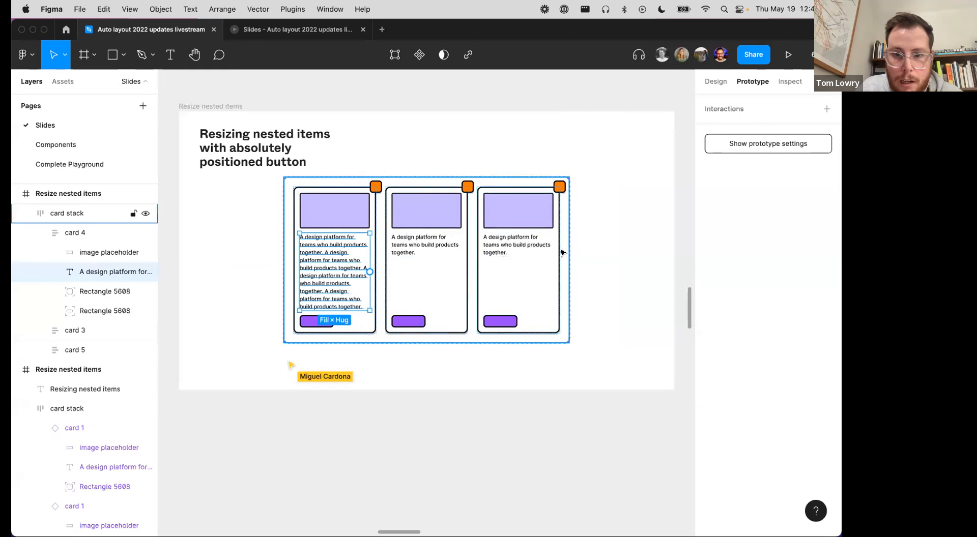
Step: Examine the position and constraints of the first card's purple button and orange corner square in the design properties
left_click(315, 321)
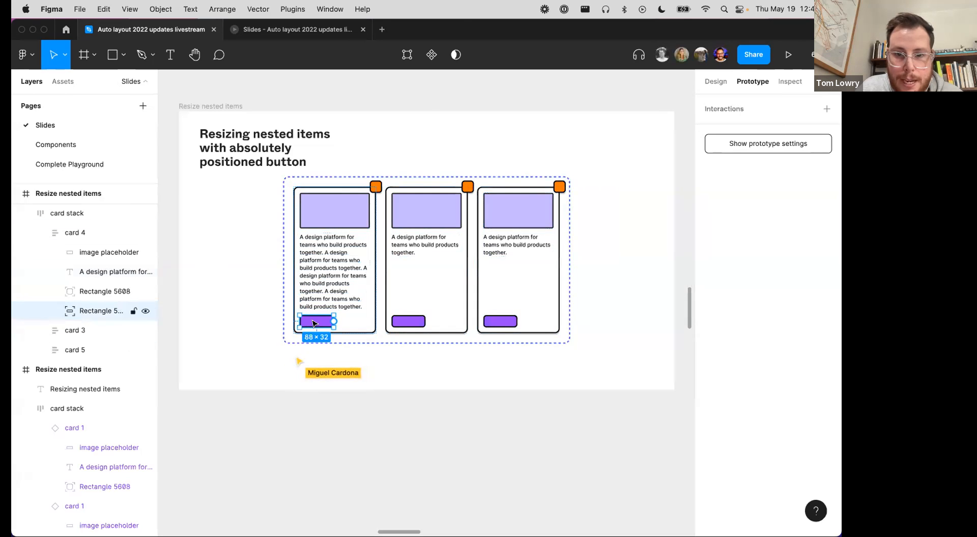
left_click(706, 80)
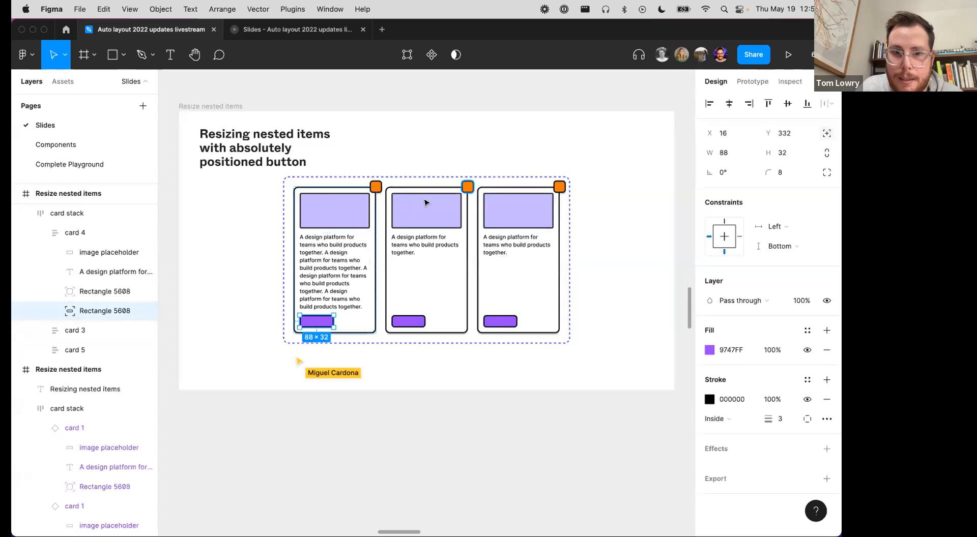
left_click(376, 187)
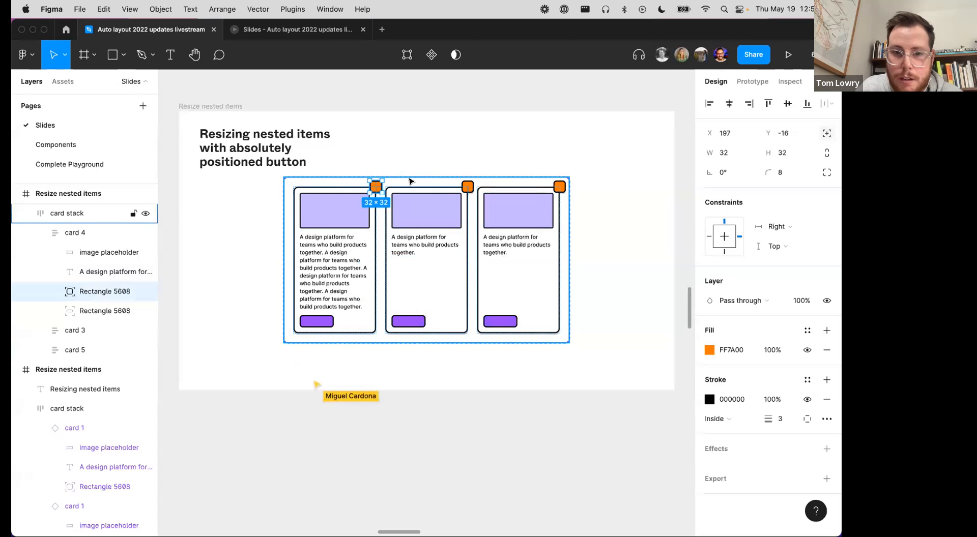
left_click(310, 321)
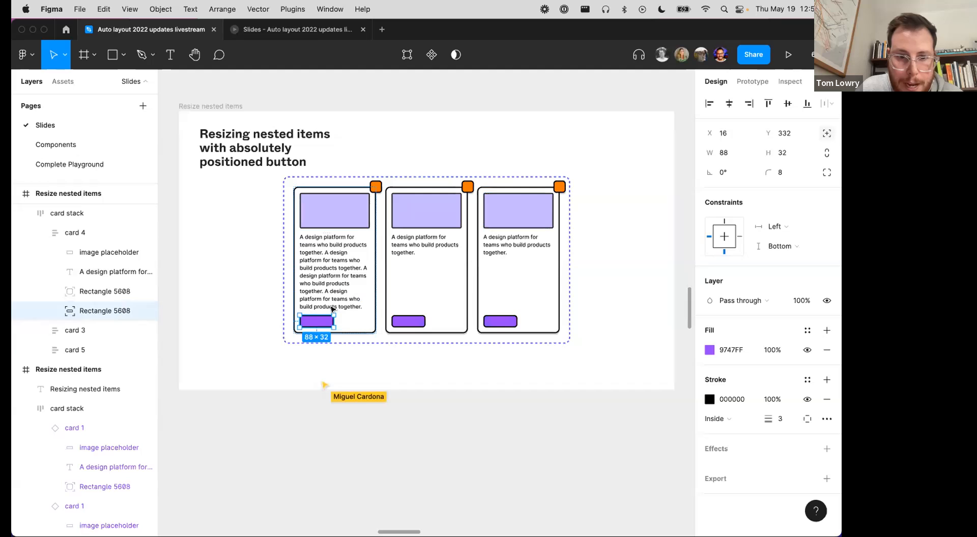
Step: Examine the resizing and auto layout settings of the first card and its parent card stack
key("shift+Return")
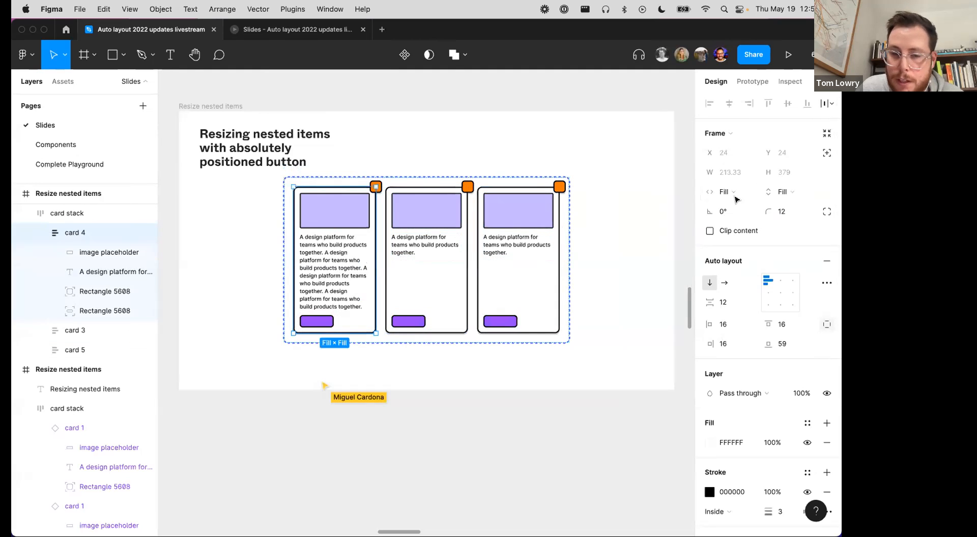
left_click(413, 181)
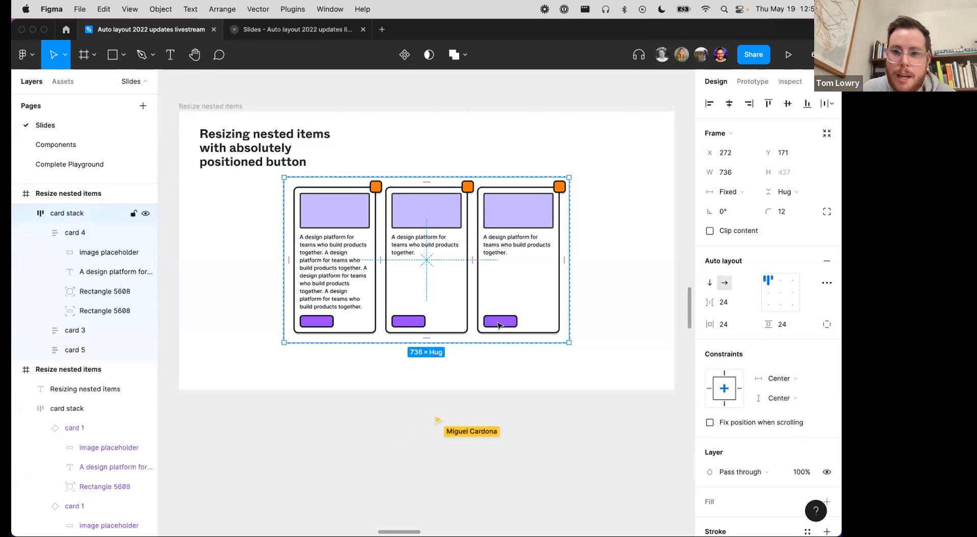
scroll(542, 295, "down", 5, "ctrl")
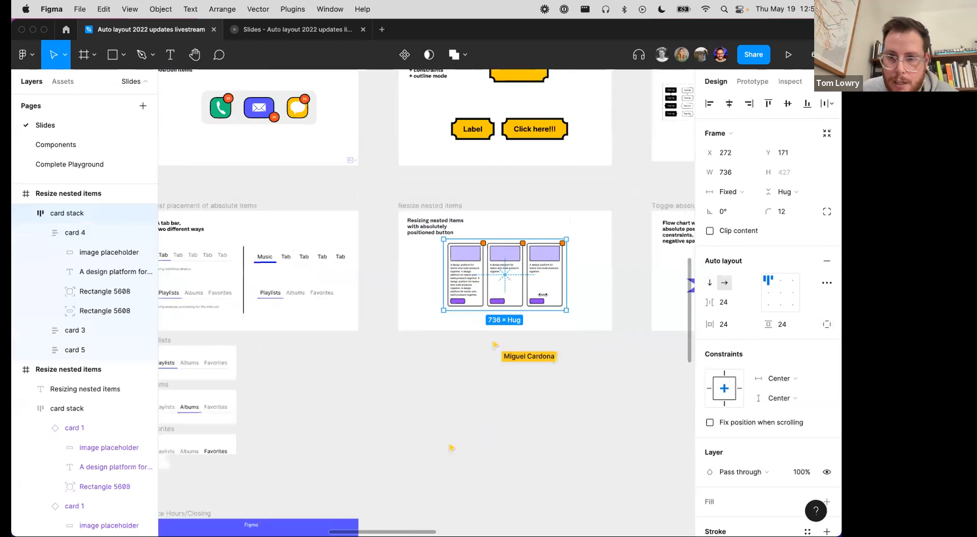
Step: Examine the flow chart slide and the spacing between its arrow-shaped Step 1, Step 2 and Step 3 items
scroll(542, 295, "right", 10)
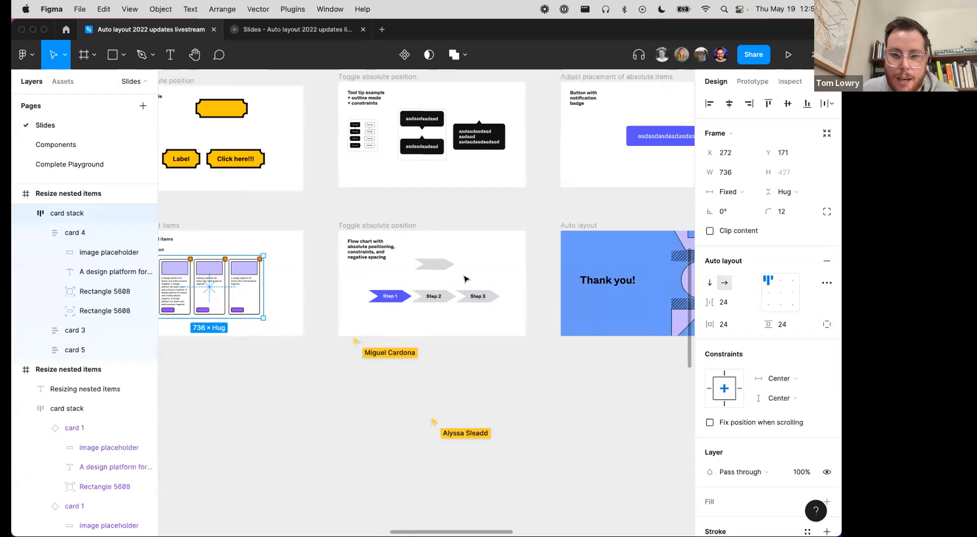
scroll(461, 276, "up", 5)
scroll(461, 277, "left", 5)
scroll(461, 276, "up", 5, "ctrl")
scroll(460, 276, "down", 2, "ctrl")
scroll(461, 277, "down", 5)
scroll(460, 277, "right", 5)
scroll(461, 276, "up", 5, "ctrl")
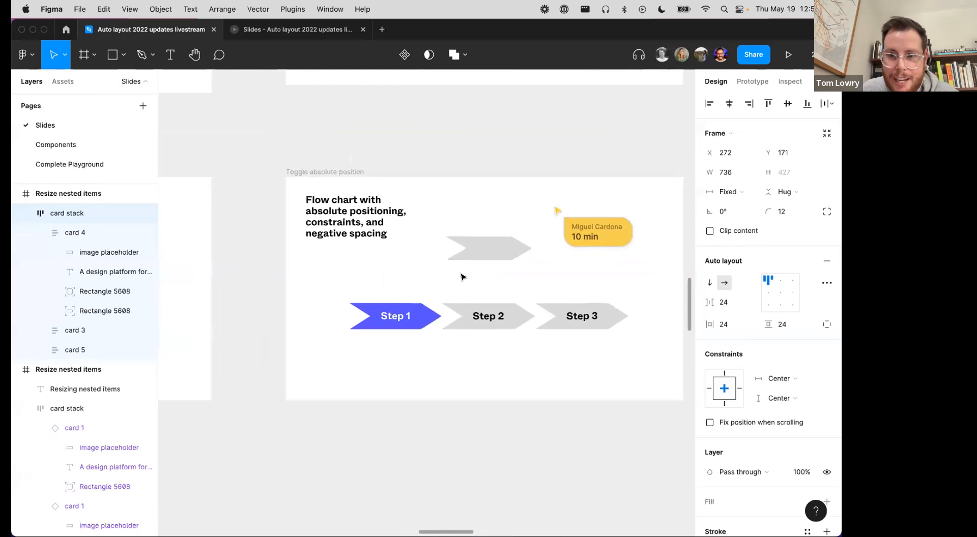
scroll(461, 276, "right", 2)
scroll(461, 276, "down", 2)
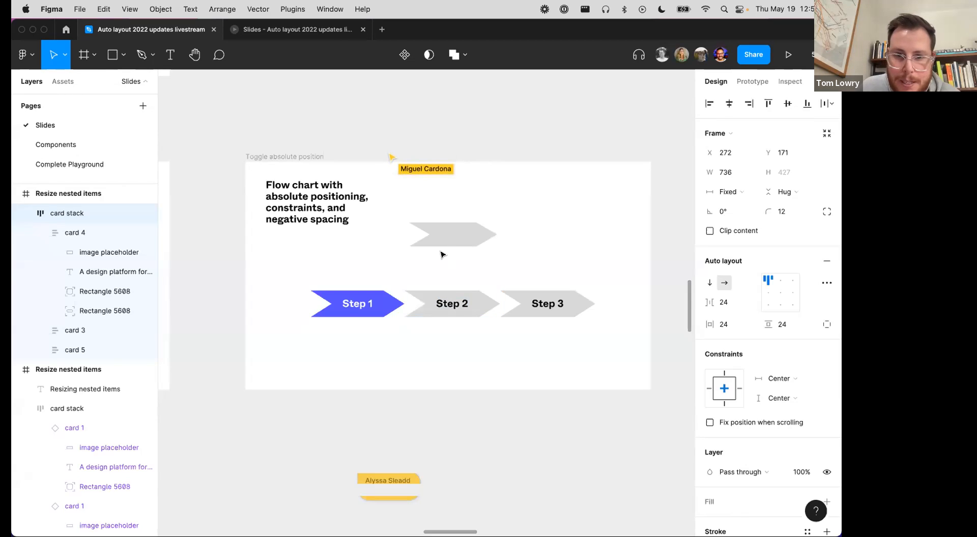
Step: Test resizing the grey arrow component above the flow chart horizontally and undo the change
left_click(456, 235)
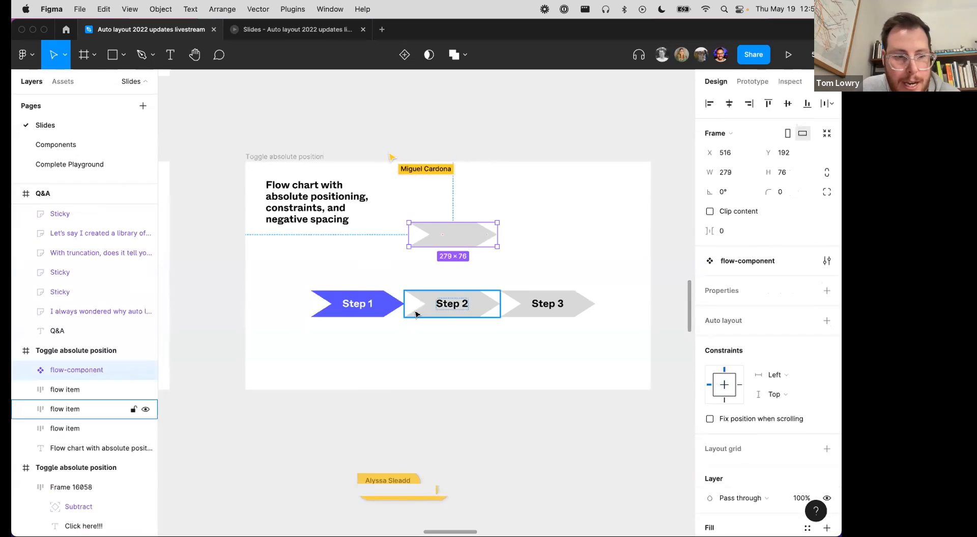
scroll(414, 312, "up", 5)
scroll(462, 165, "up", 2)
scroll(568, 235, "right", 1)
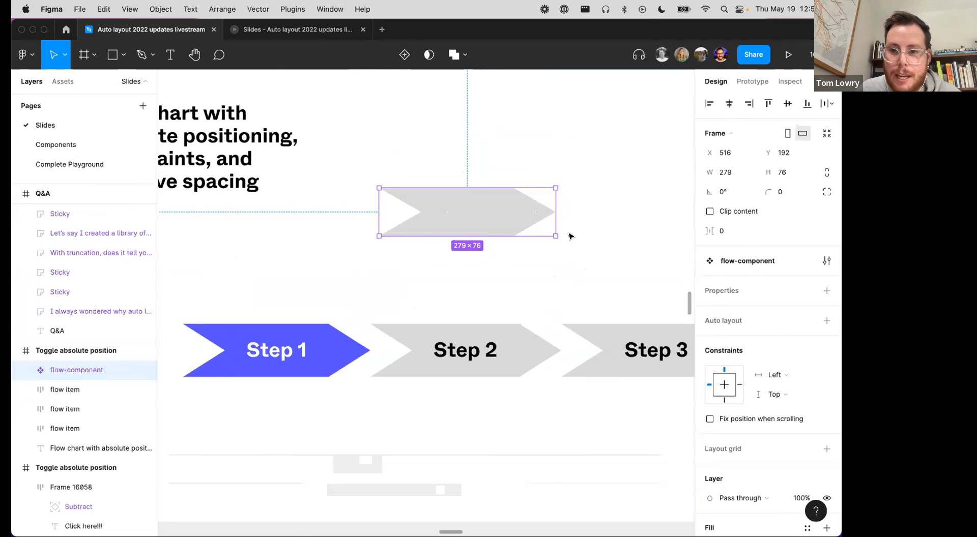
mouse_move(582, 244)
left_mouse_down()
mouse_move(526, 259)
mouse_move(609, 260)
mouse_move(654, 227)
mouse_move(570, 244)
left_mouse_up()
key("ctrl+z")
scroll(509, 214, "left", 3)
scroll(509, 214, "down", 1)
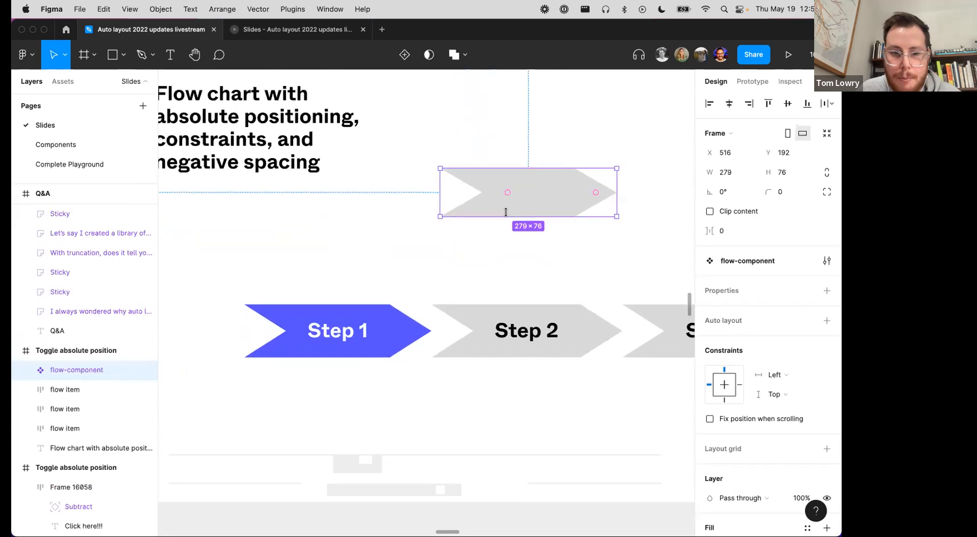
Step: Examine the auto layout settings of the Step 1 flow item and clear the selection
left_click(331, 329)
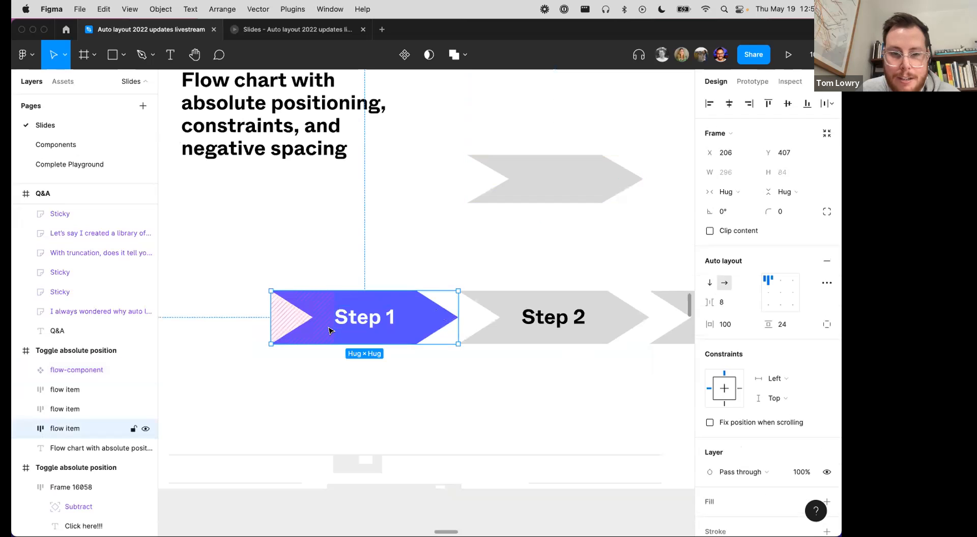
scroll(475, 305, "right", 5)
scroll(475, 305, "down", 1)
scroll(475, 304, "left", 4)
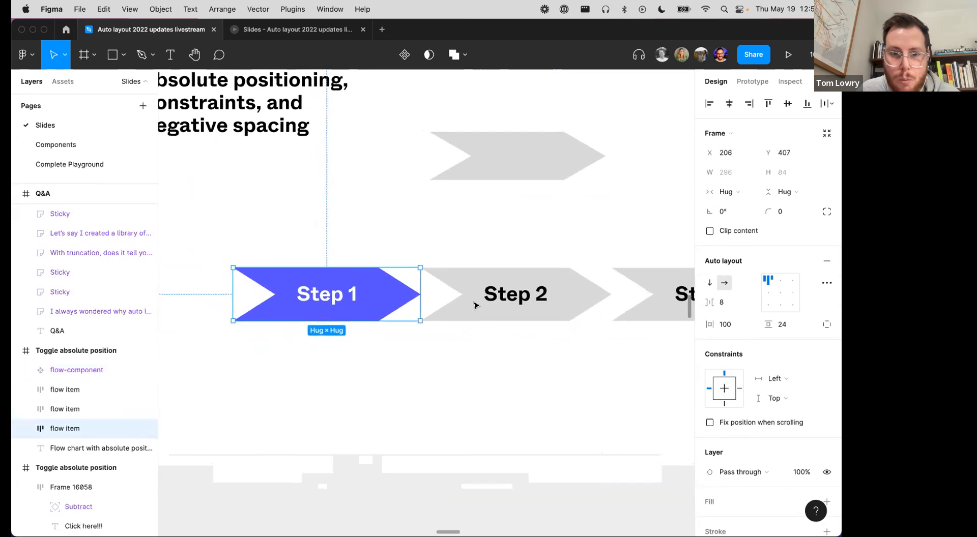
left_click(401, 243)
scroll(402, 243, "down", 3)
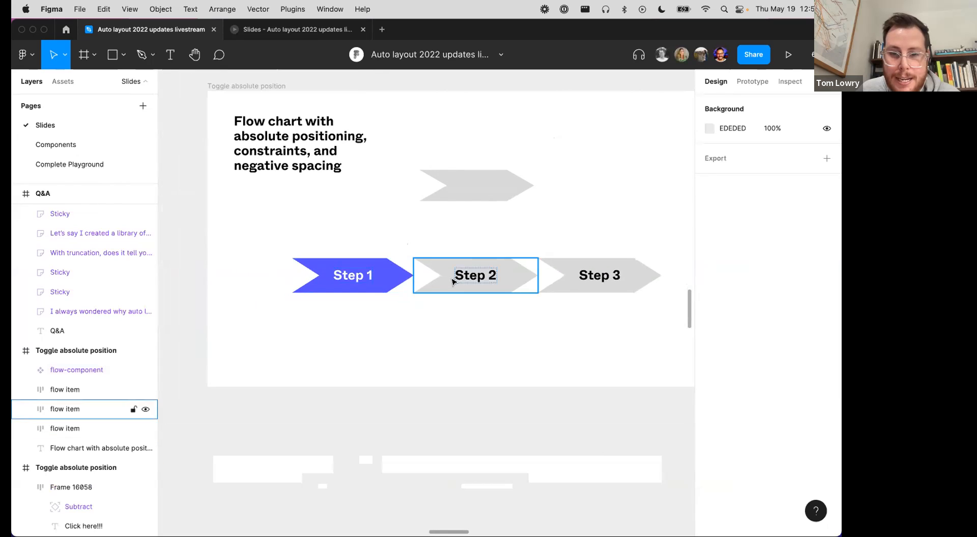
Step: Replace the Step 1 label in the first flow item with "Hello World"
double_click(346, 273)
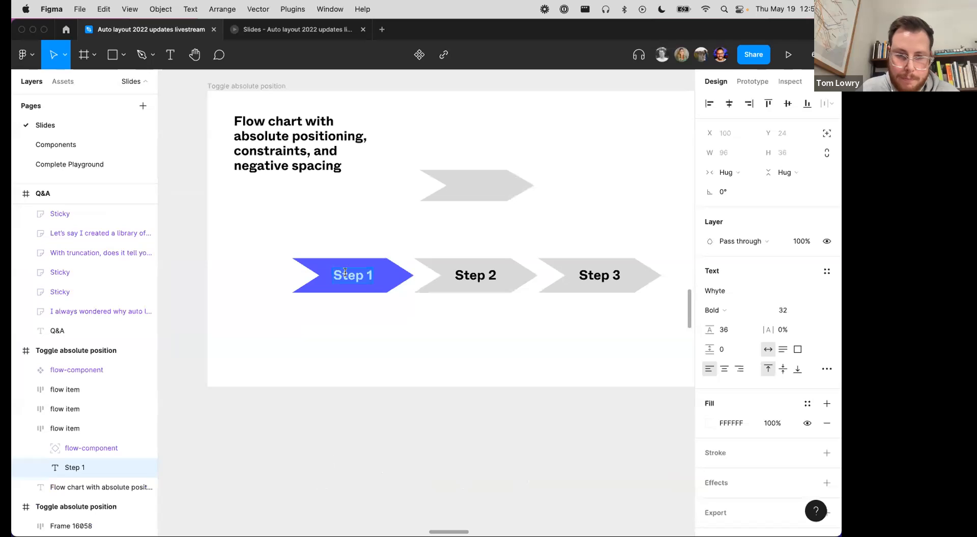
type("Hello World")
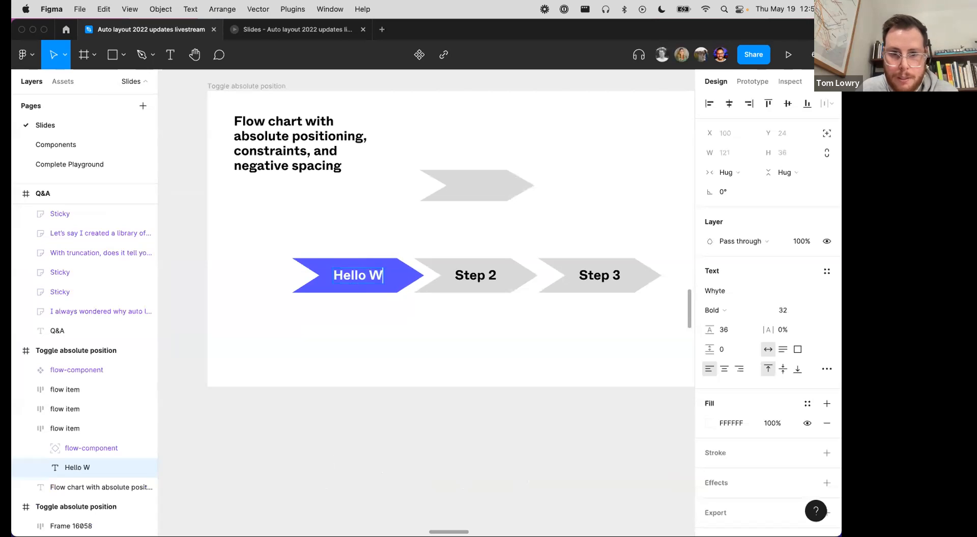
left_click(397, 314)
Step: Wrap the three flow items in a horizontal auto layout with an item spacing of -53
left_click_drag(349, 318, 599, 248)
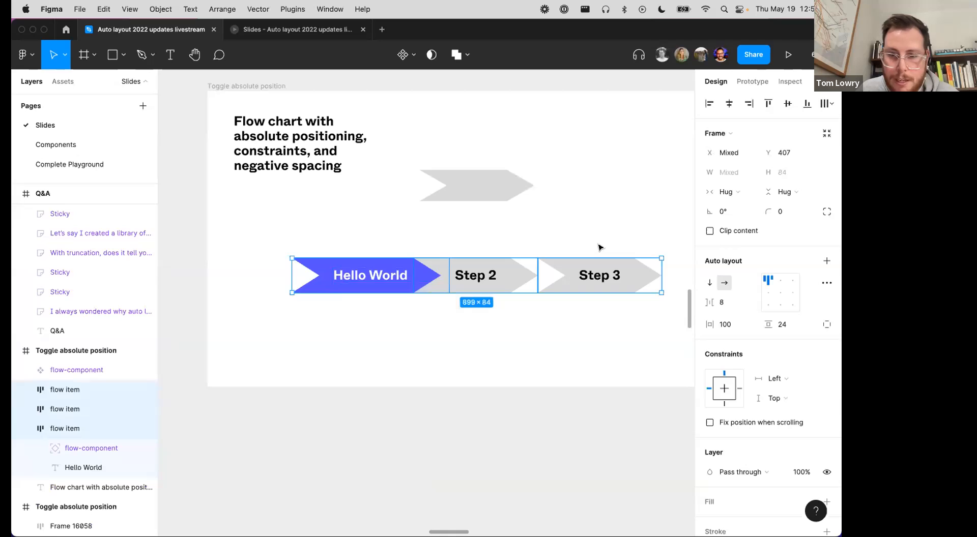
key("shift+a")
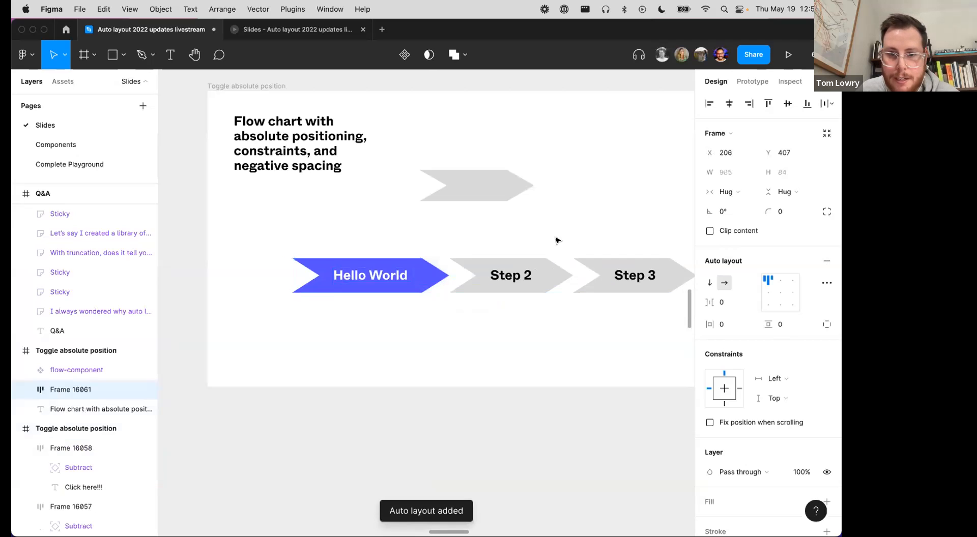
scroll(507, 251, "right", 3)
left_click_drag(709, 302, 647, 303)
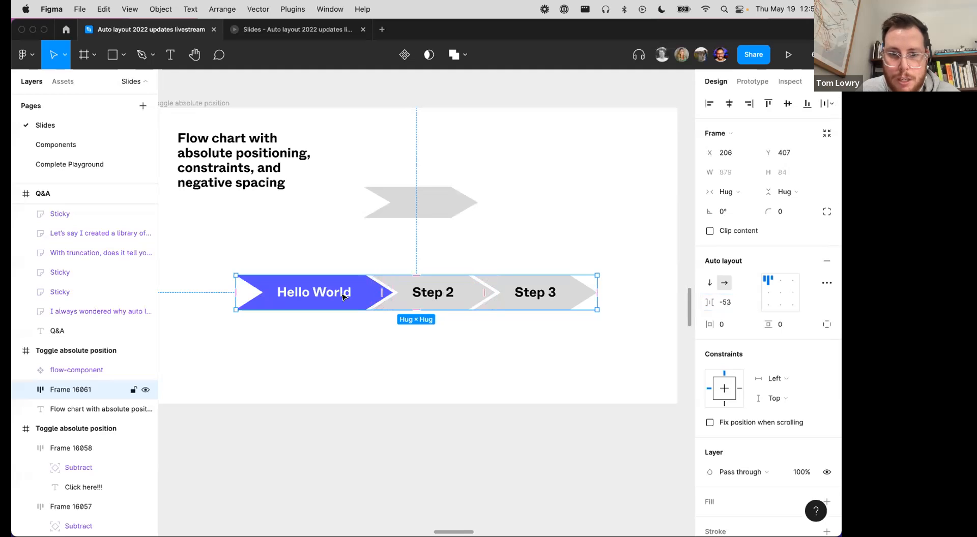
Step: Duplicate the Step 3 flow item within the row and shift the whole flow chart left on the slide
left_click(516, 296)
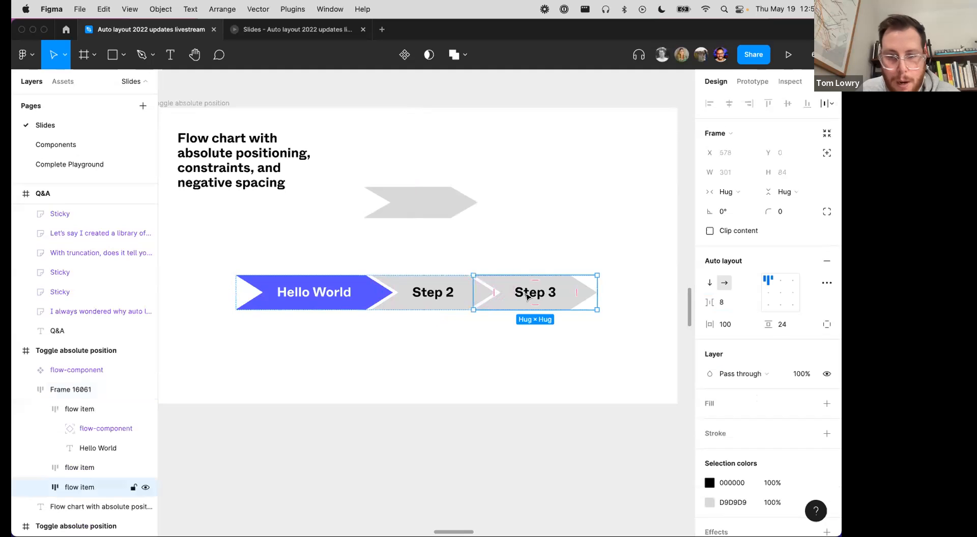
key("super+d")
left_click(516, 364)
left_click_drag(513, 307, 454, 308)
Step: Change the label of the last, duplicated flow item to "Step 4"
double_click(585, 299)
double_click(578, 296)
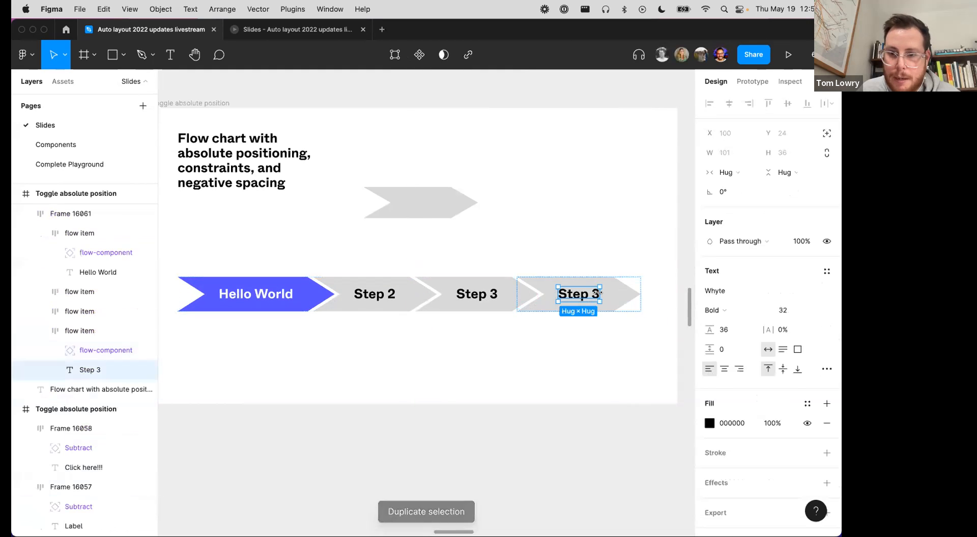
double_click(593, 293)
left_click(592, 293)
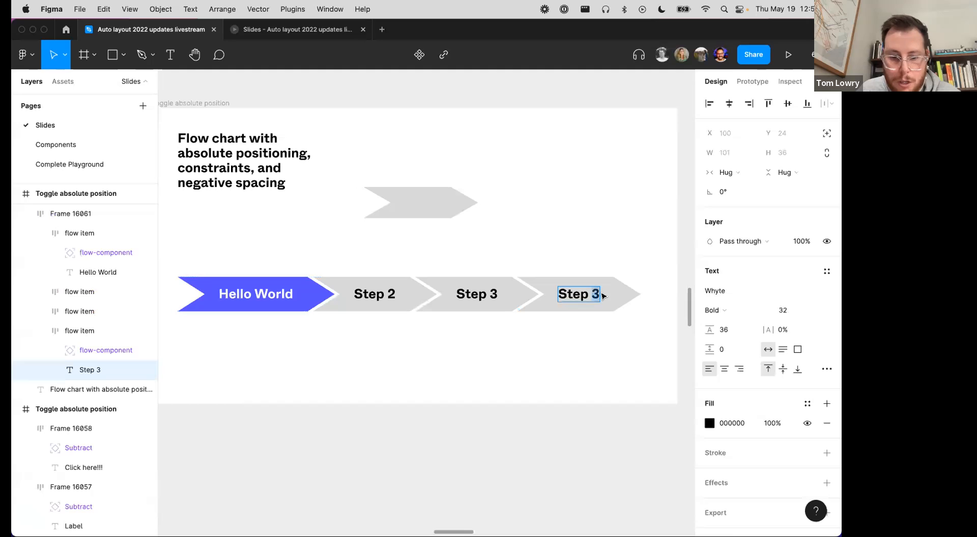
left_click(554, 251)
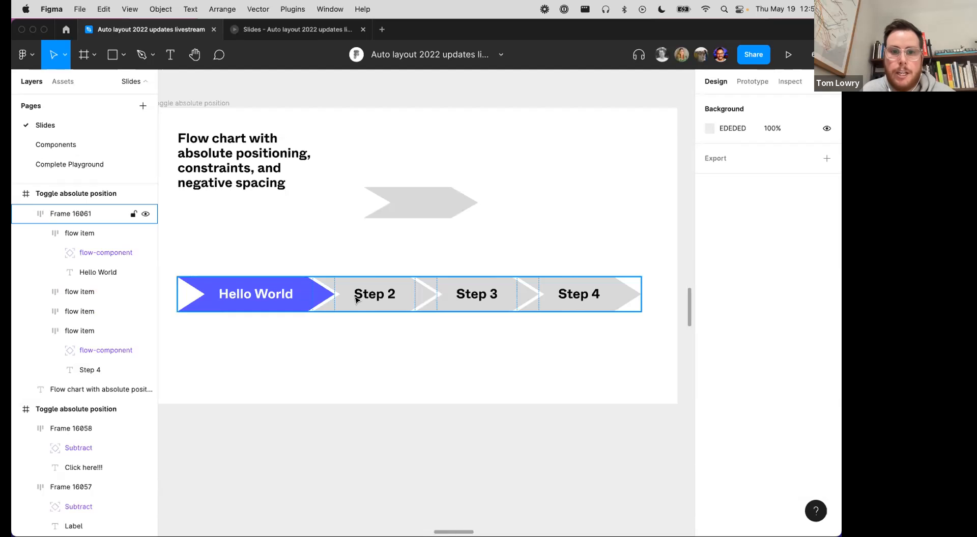
scroll(356, 300, "down", 5)
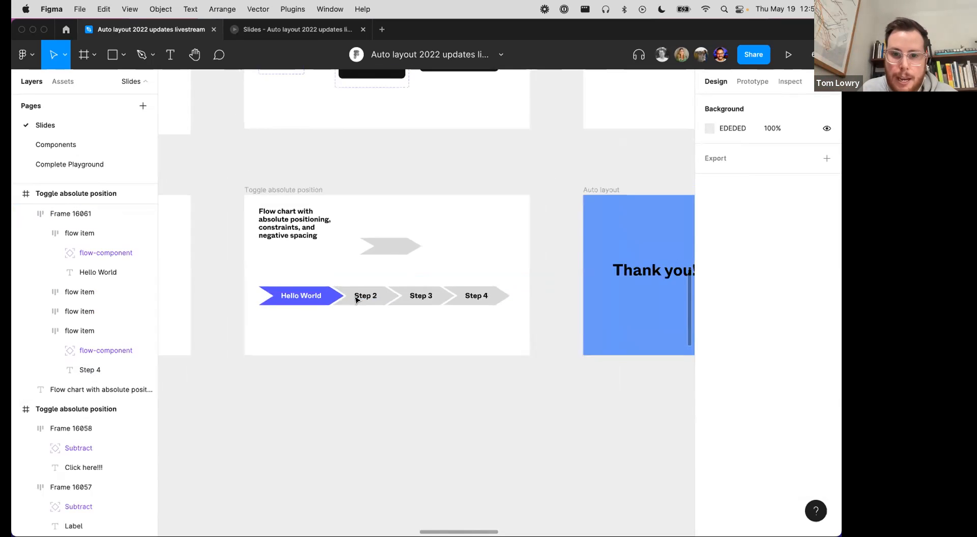
scroll(356, 300, "up", 4)
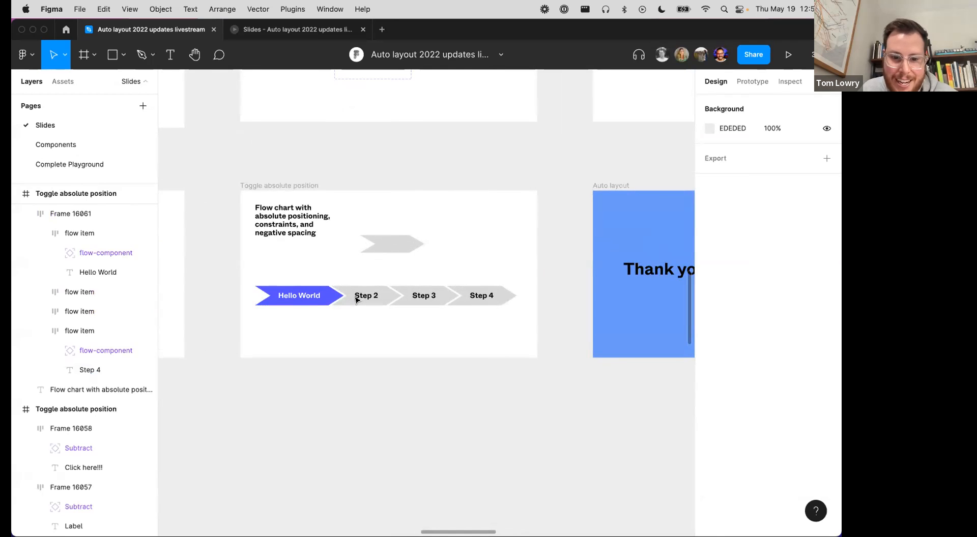
scroll(356, 300, "down", 5)
scroll(407, 315, "left", 3)
scroll(458, 326, "right", 1)
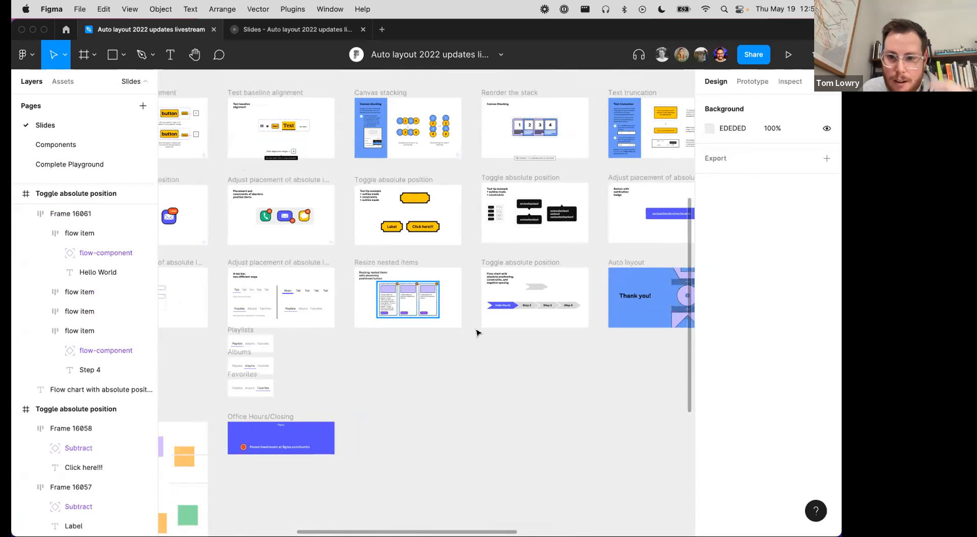
scroll(519, 369, "right", 4)
scroll(519, 369, "up", 1)
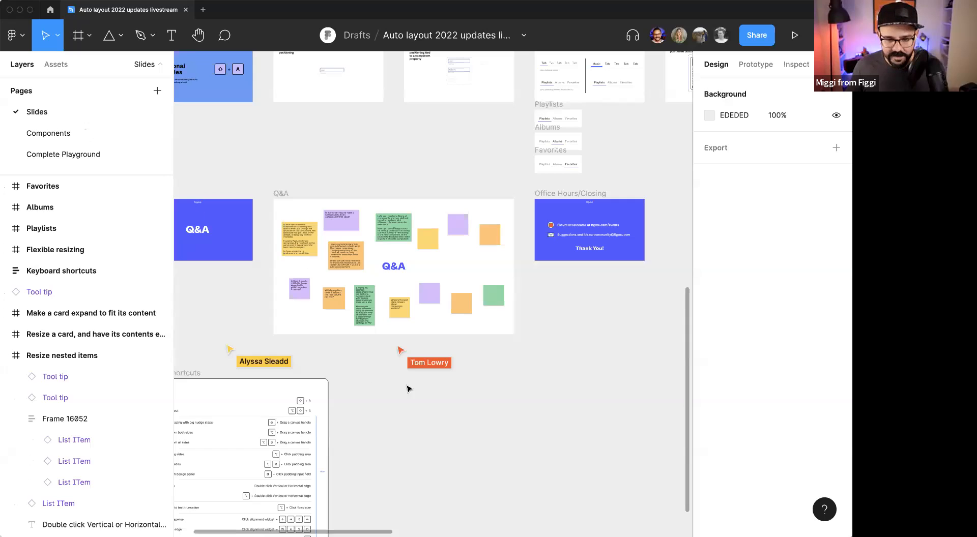
Step: Hide the interface and read the purple Q&A sticky about a shortcut for turning a component into a non-component frame
scroll(407, 389, "up", 10)
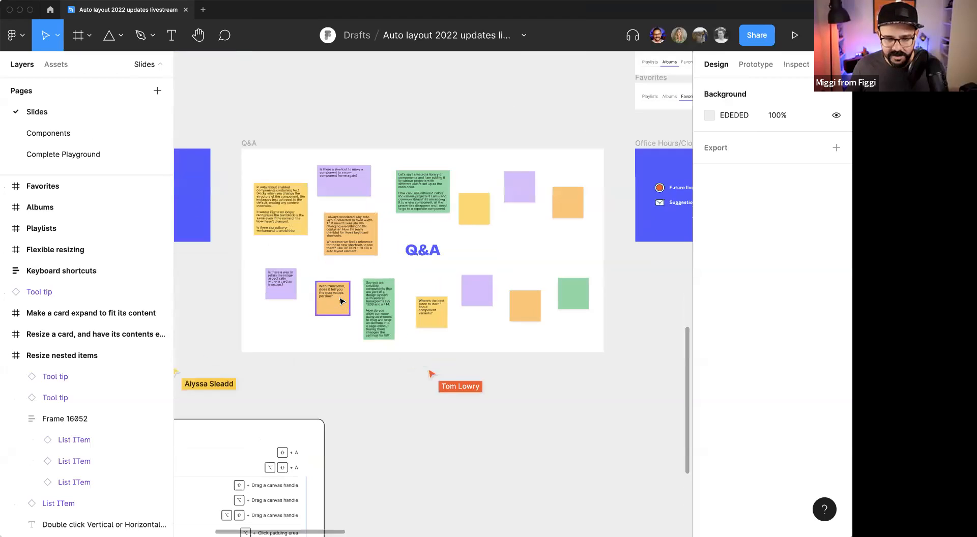
left_click_drag(416, 317, 339, 369)
key("super+backslash")
scroll(411, 339, "up", 4)
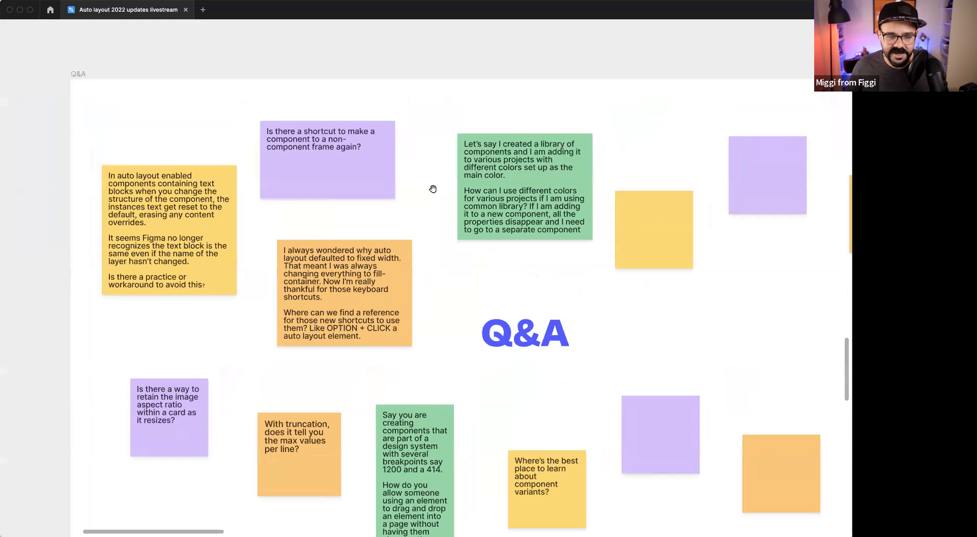
left_click(338, 233)
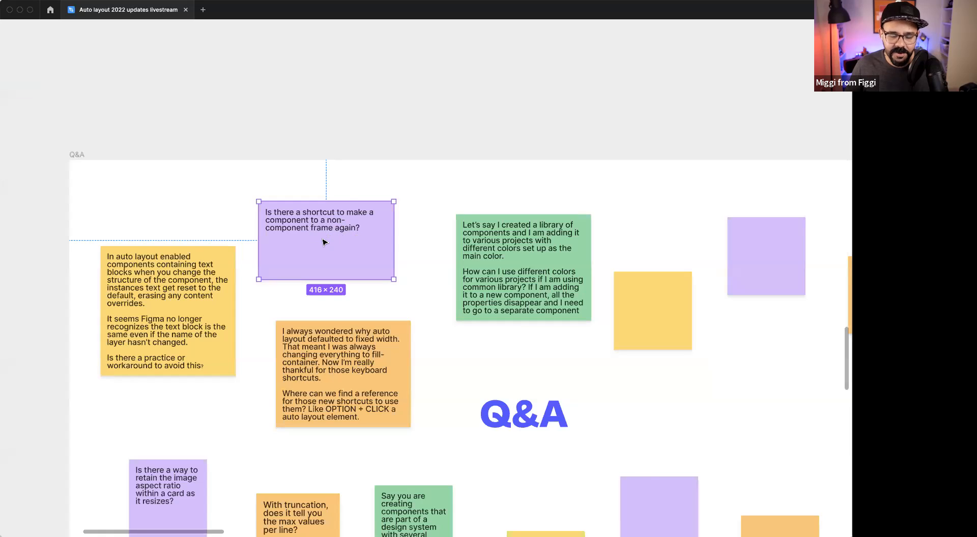
scroll(356, 134, "down", 6)
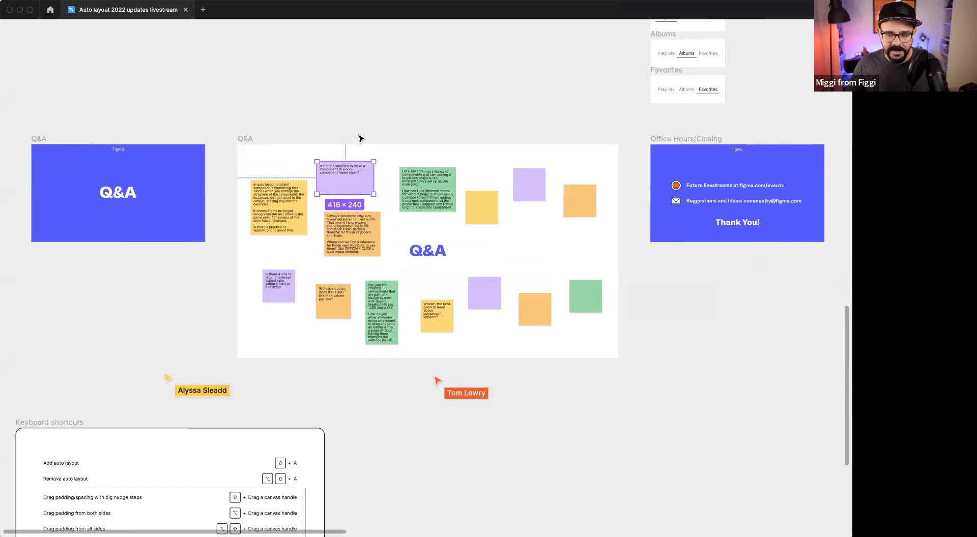
scroll(359, 138, "up", 3)
scroll(471, 109, "up", 3)
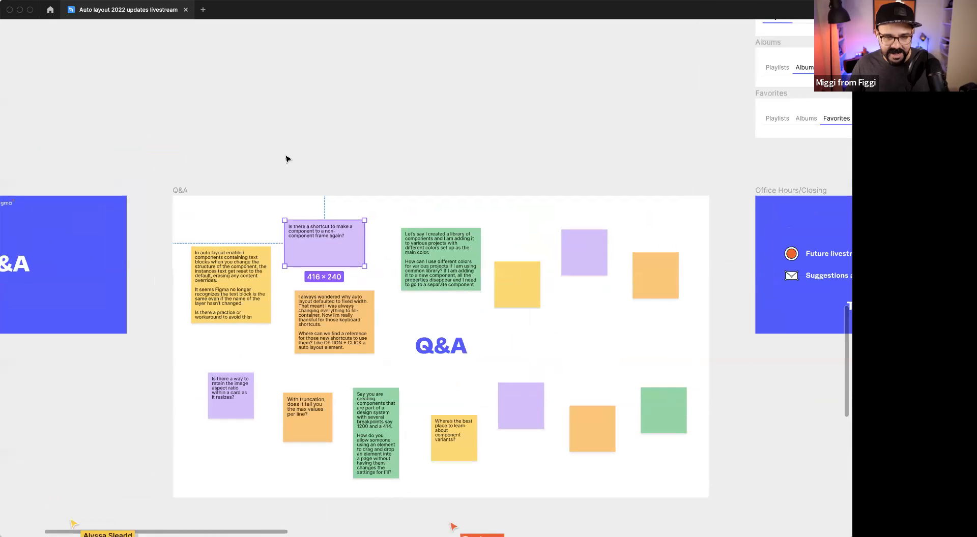
scroll(288, 158, "up", 3)
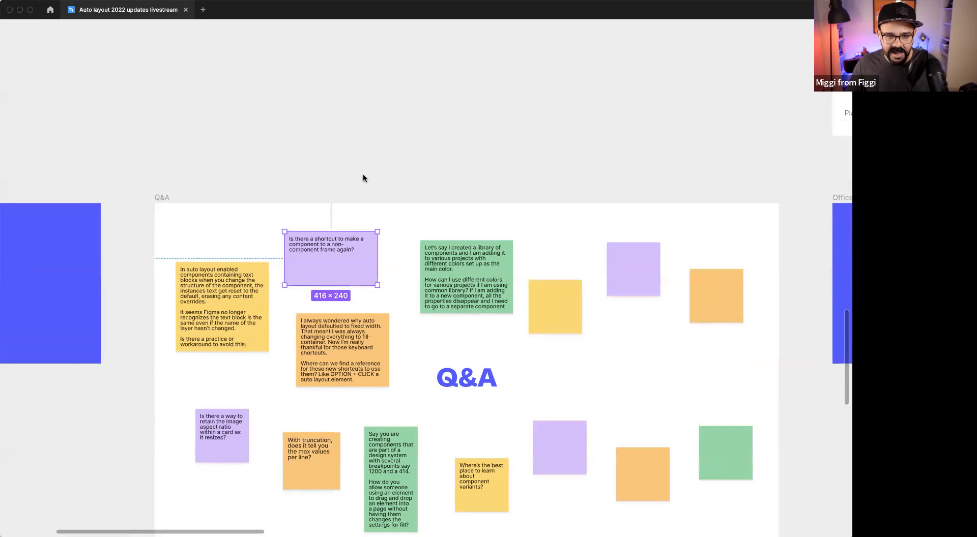
Step: Draw a rectangle about 412 × 281 on the empty canvas above the Q&A frame and deselect it
key("r")
left_click_drag(288, 119, 380, 181)
left_click_drag(324, 148, 331, 142)
right_click(329, 138)
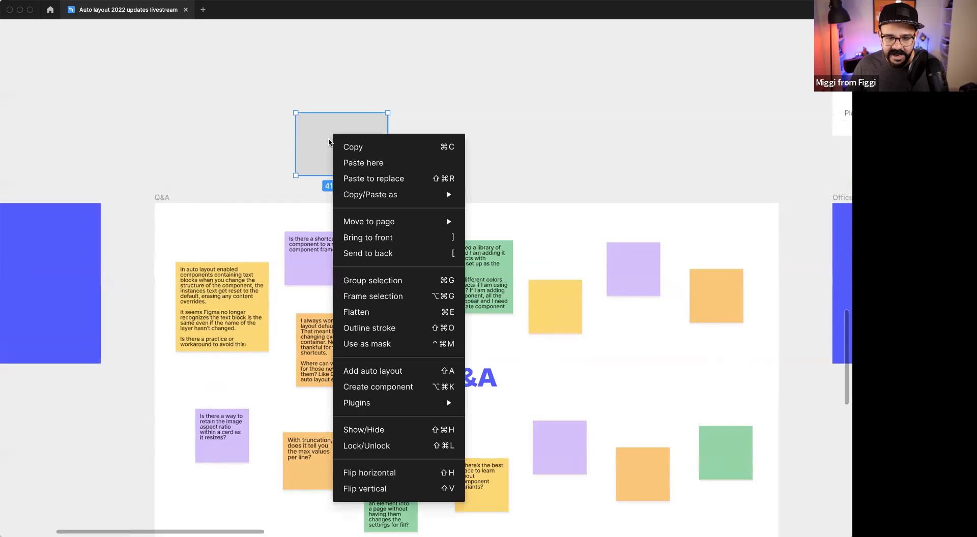
left_click(280, 136)
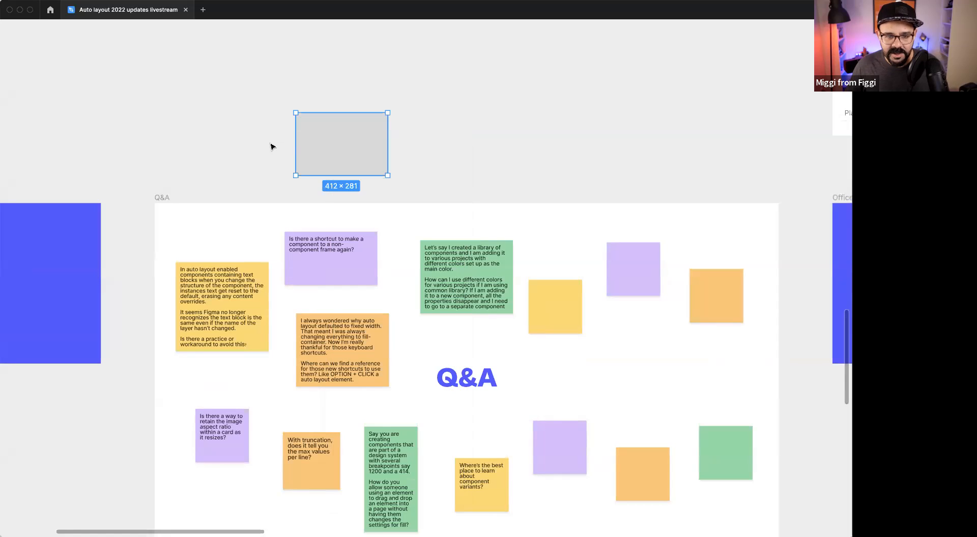
left_click(273, 145)
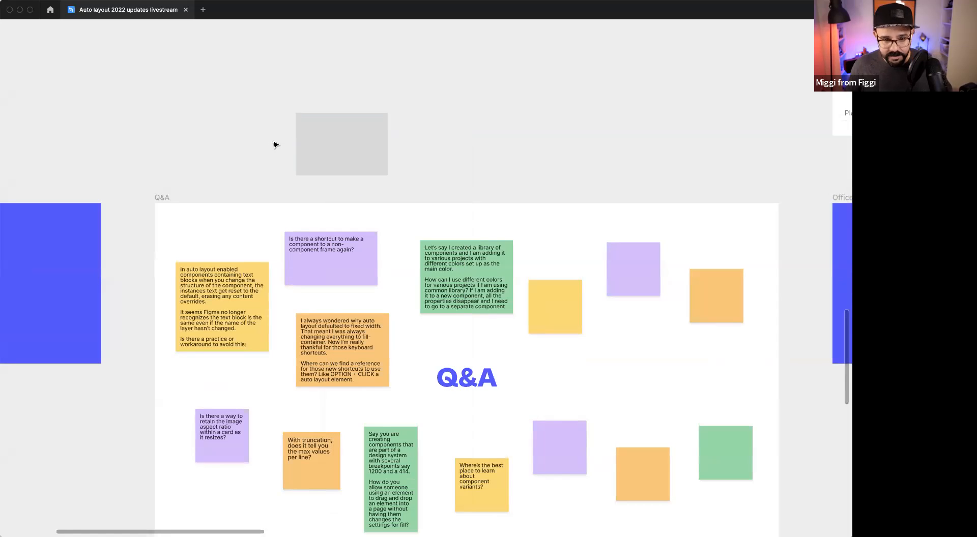
Step: Show the interface again, turn the new rectangle into a component, and place an instance of it to its right
key("ctrl+backslash")
left_click(305, 145)
scroll(333, 148, "up", 4)
left_click_drag(337, 149, 550, 154, "alt")
scroll(556, 159, "up", 1)
scroll(555, 159, "right", 3)
left_click_drag(445, 154, 423, 151)
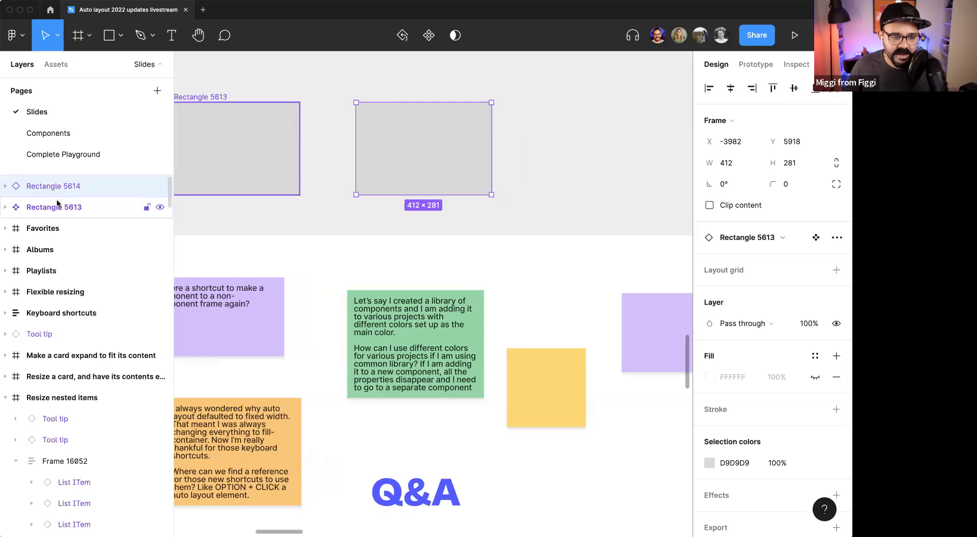
Step: Try detaching the rectangle instance from its main component and undo the detachment
right_click(388, 147)
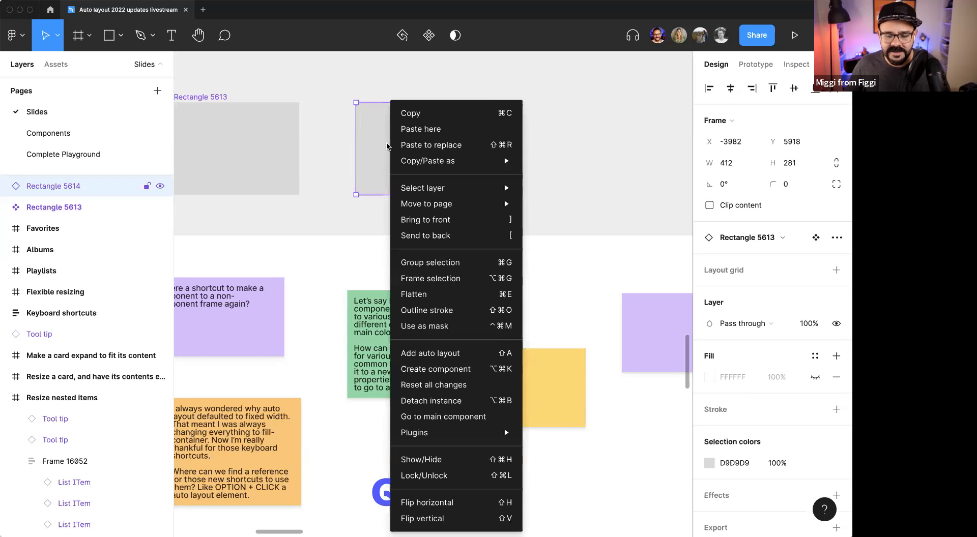
left_click(468, 404)
key("super+z")
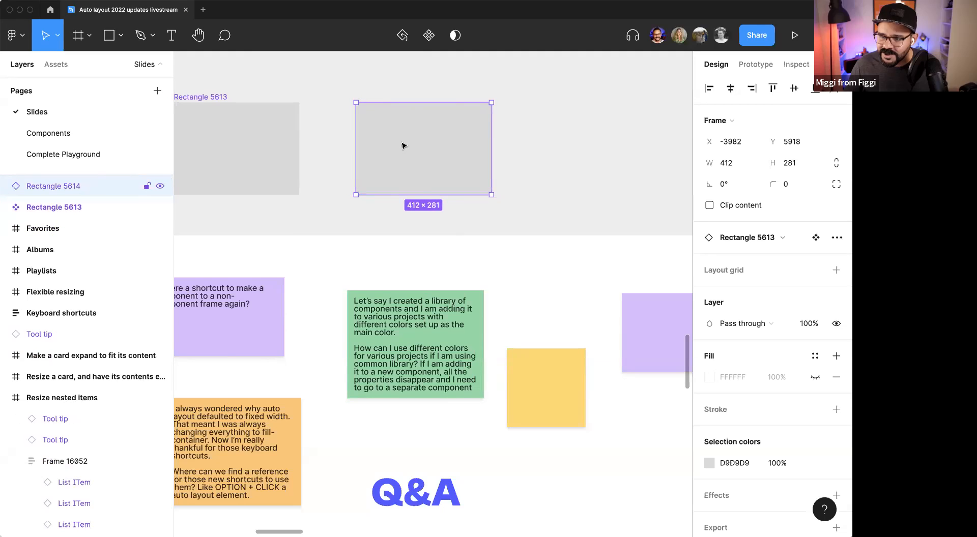
Step: Detach the rectangle instance from its main component and select the main component beside it for comparison
left_click_drag(406, 145, 411, 152)
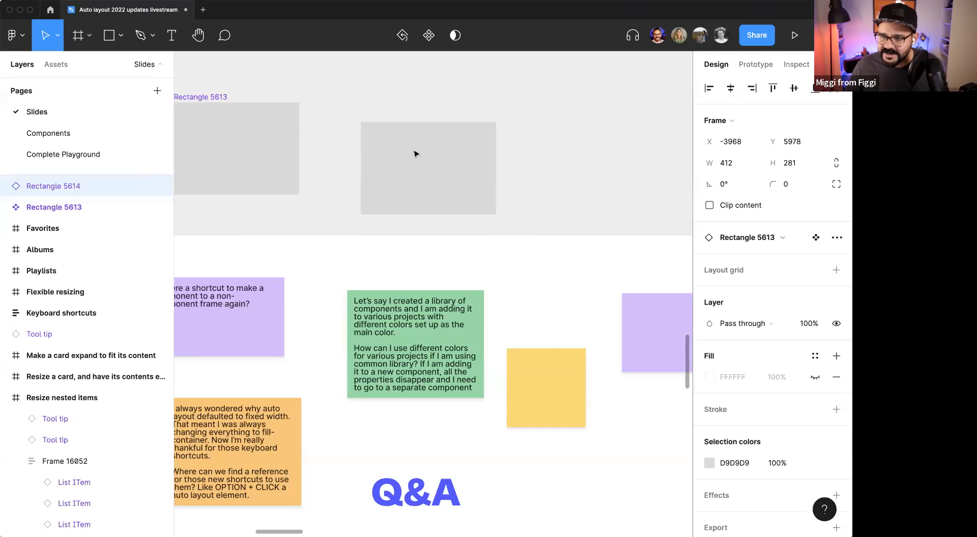
right_click(416, 147)
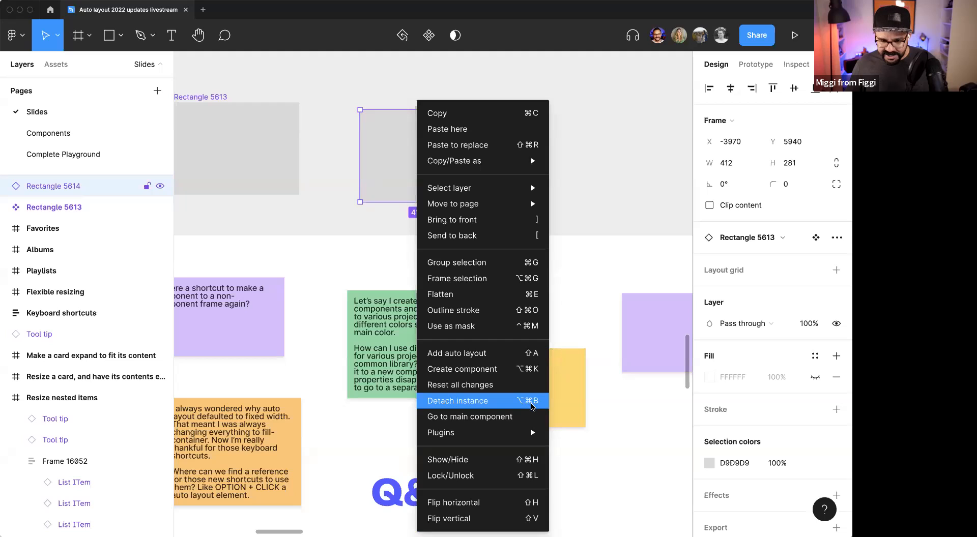
left_click(440, 155)
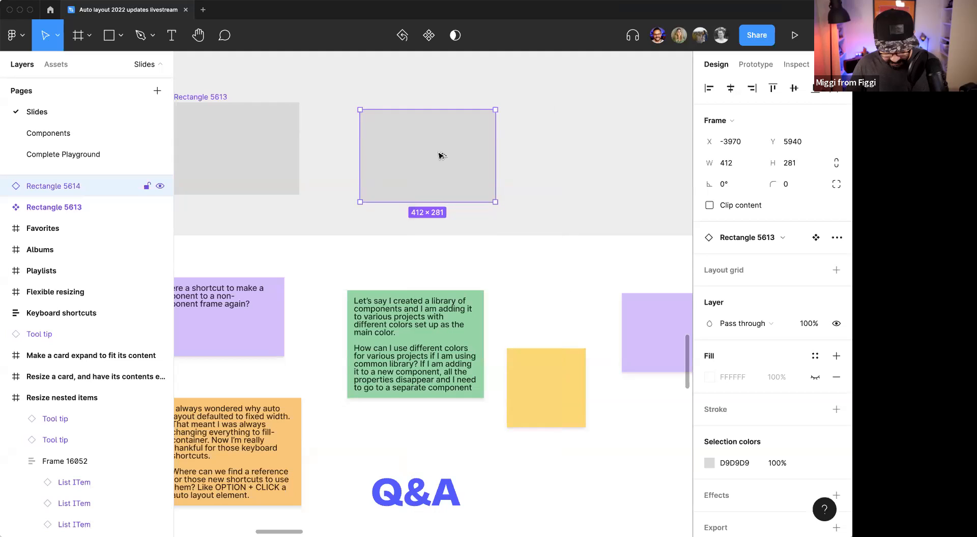
key("super+alt+b")
left_click(283, 158)
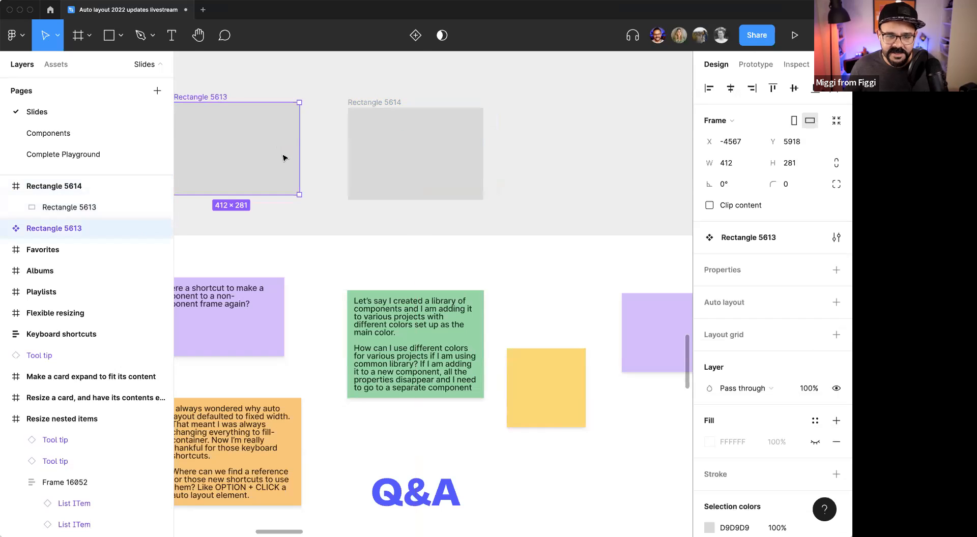
scroll(312, 158, "left", 5)
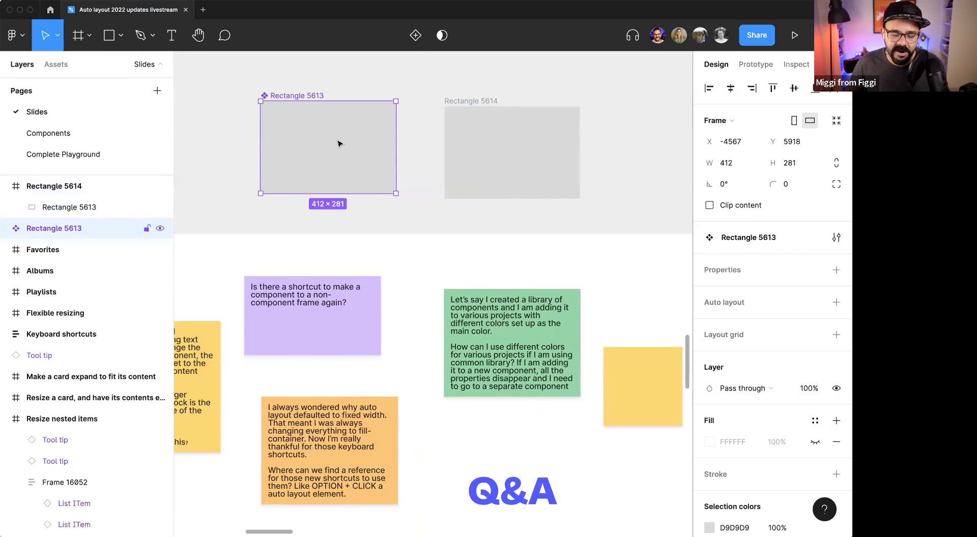
Step: Check the rectangle nested in the detached frame, ungroup the frame, and shift the remaining plain rectangle slightly
left_click(462, 176)
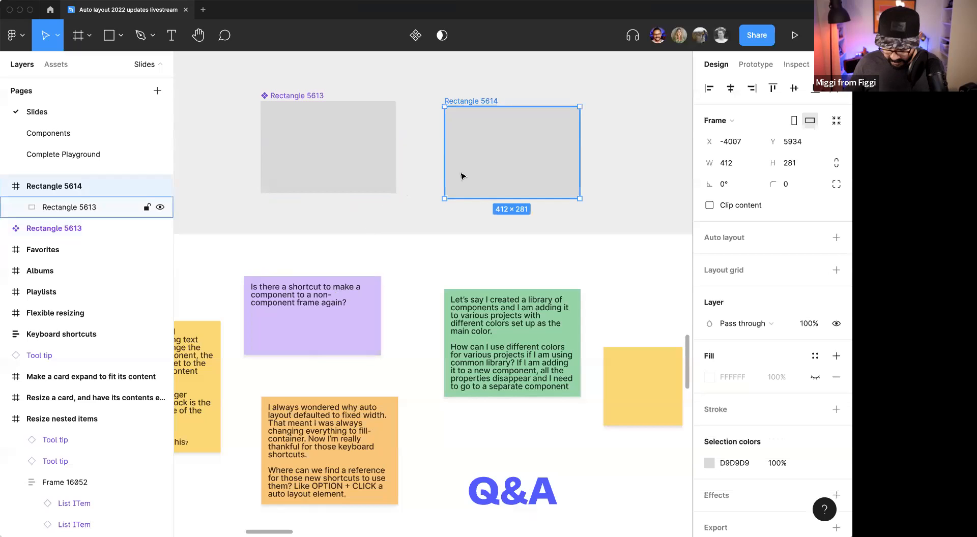
double_click(512, 168)
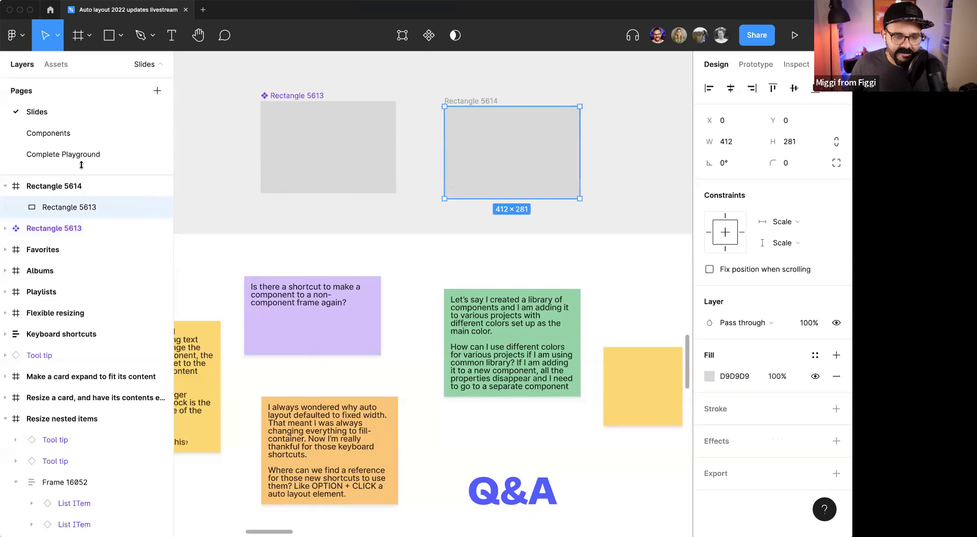
left_click(83, 185)
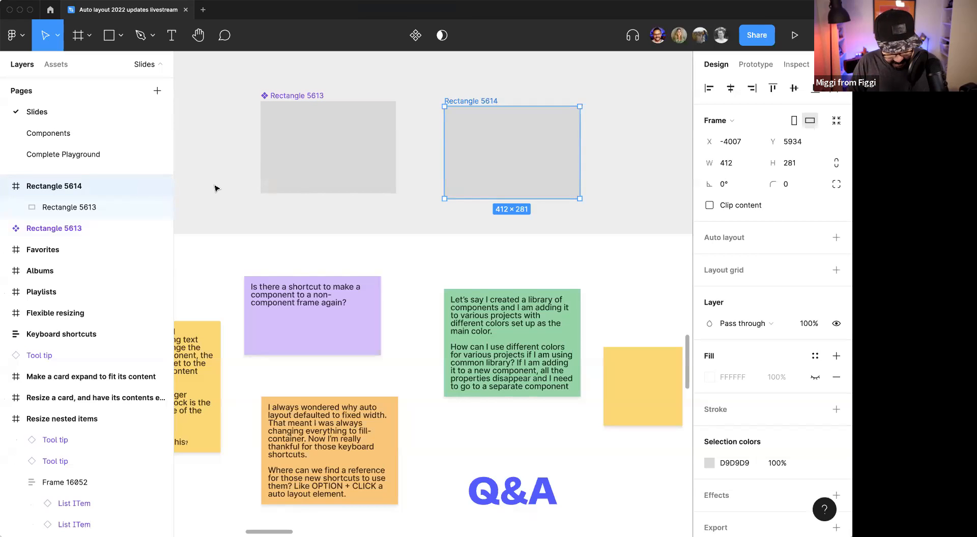
key("shift+super+g")
left_click_drag(455, 153, 444, 158)
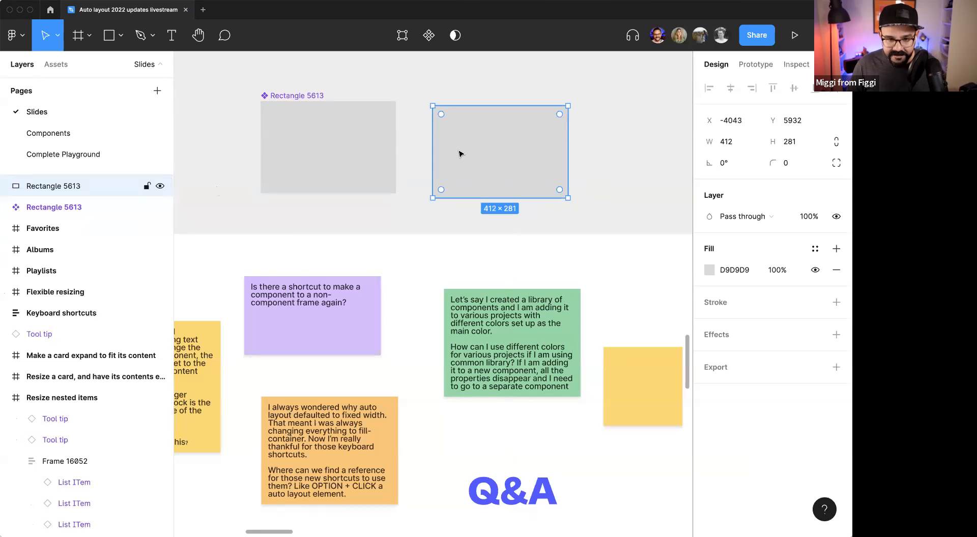
Step: Delete the plain rectangle and the main component rectangle above the Q&A frame
key("Delete")
left_click(305, 154)
key("Delete")
Step: Read the Q&A stickies on image aspect ratio, truncation, breakpoints and component variants along the frame's lower row
left_click_drag(398, 272, 488, 172)
left_click_drag(370, 338, 373, 277)
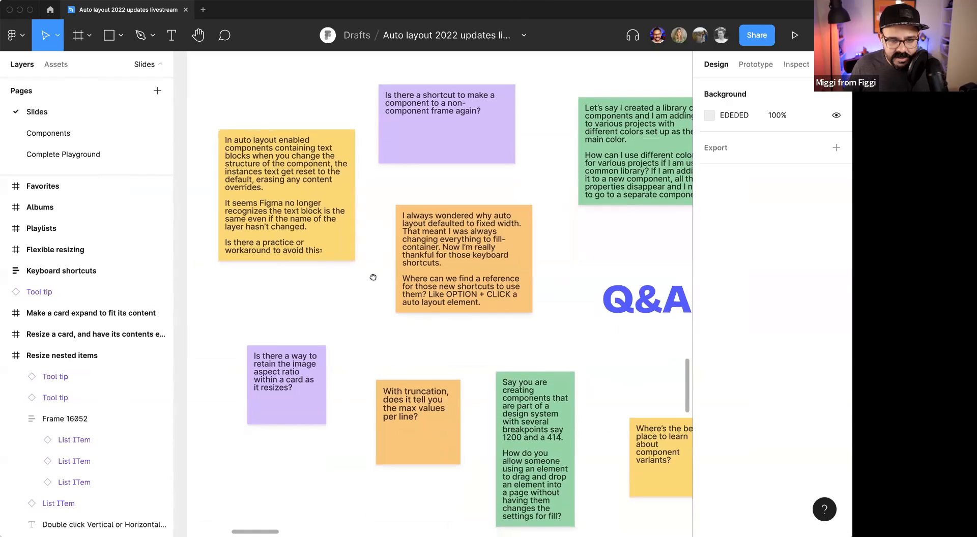
scroll(371, 320, "down", 3)
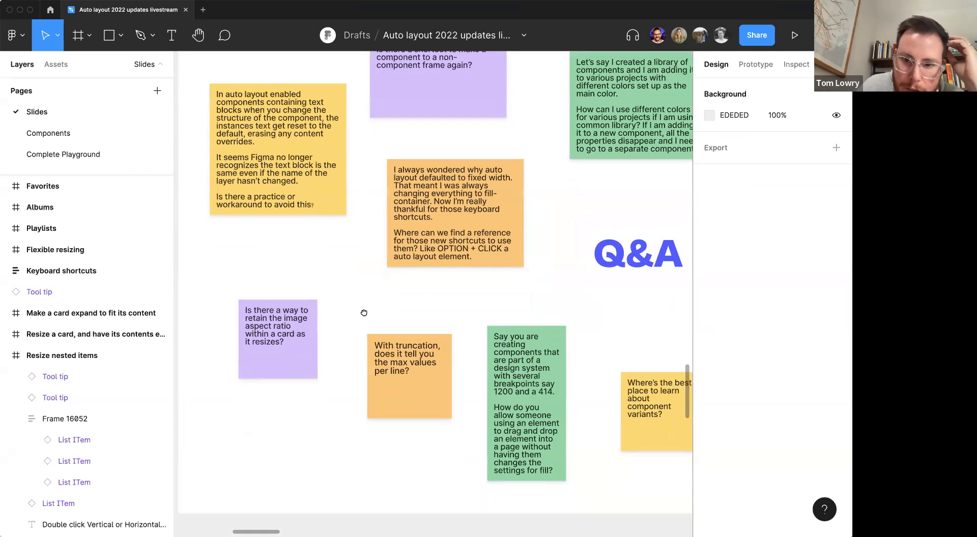
scroll(363, 313, "down", 1)
left_click(270, 351)
scroll(310, 336, "up", 2)
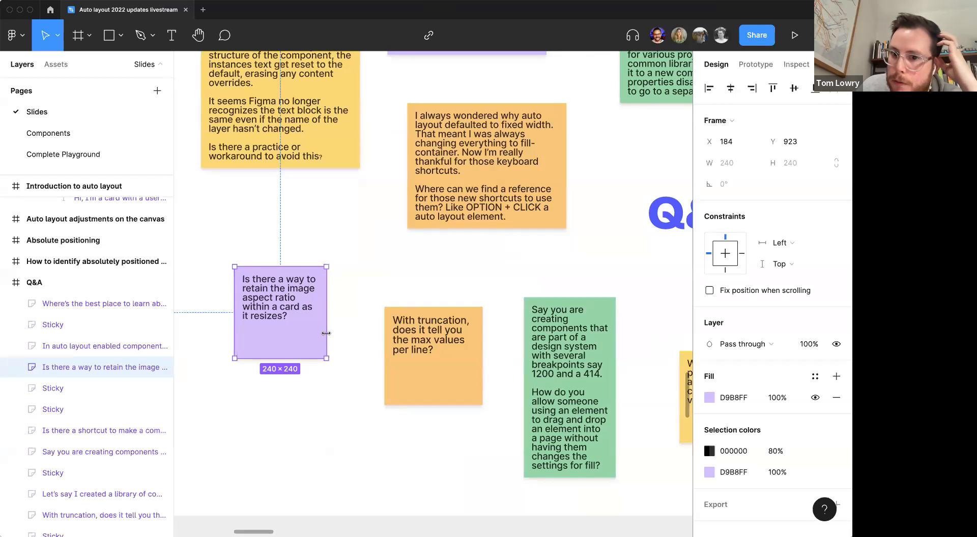
mouse_move(326, 333)
left_mouse_down()
mouse_move(350, 333)
mouse_move(325, 336)
left_mouse_up()
left_click_drag(328, 400, 276, 367)
scroll(325, 389, "down", 2)
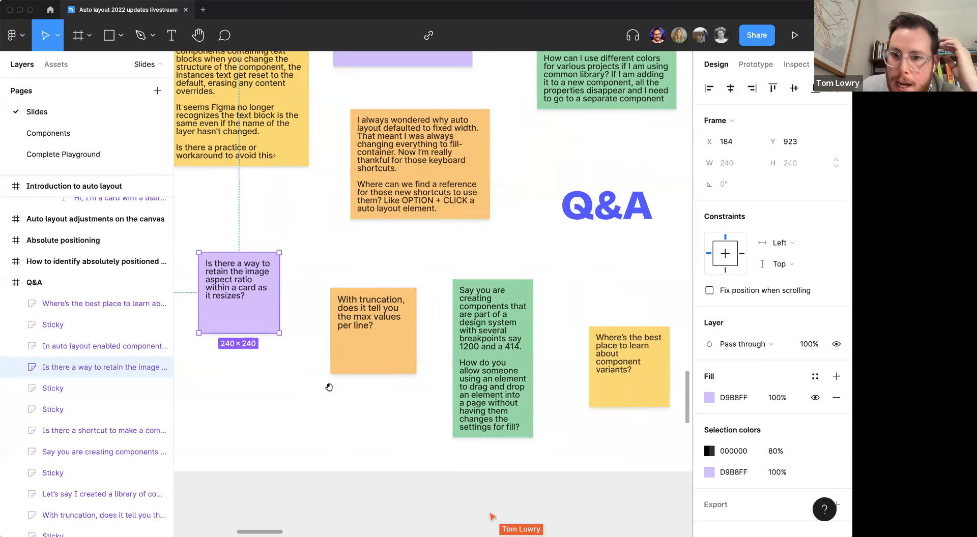
scroll(361, 390, "right", 3)
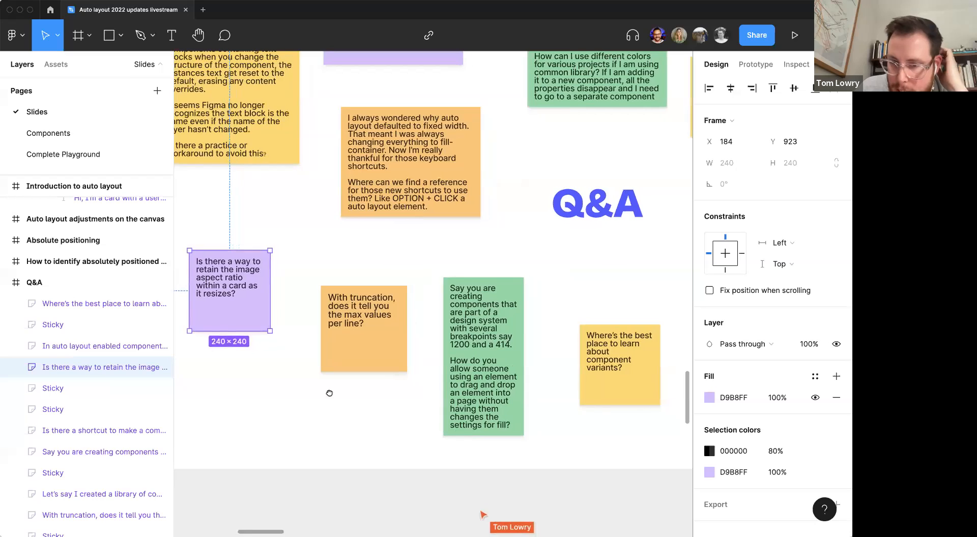
scroll(342, 383, "right", 2)
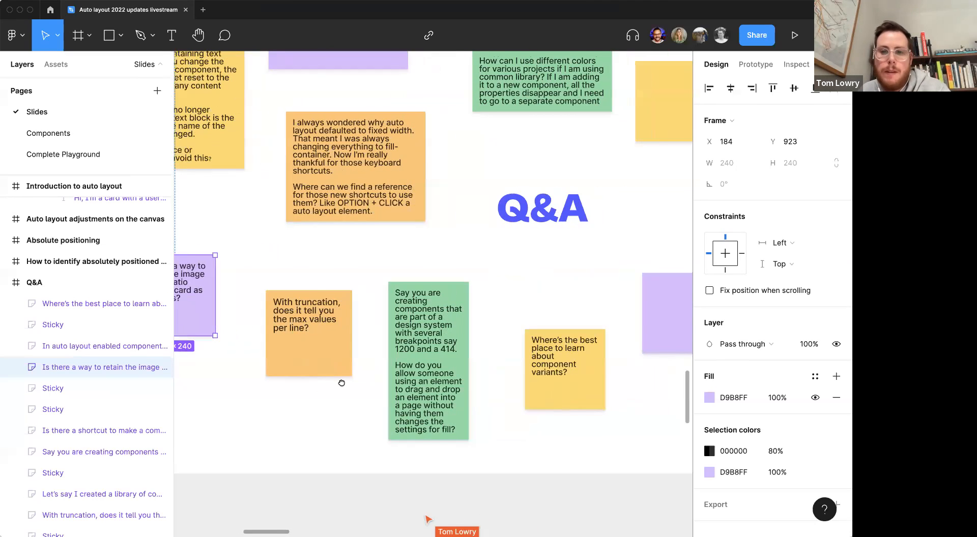
scroll(343, 383, "right", 3)
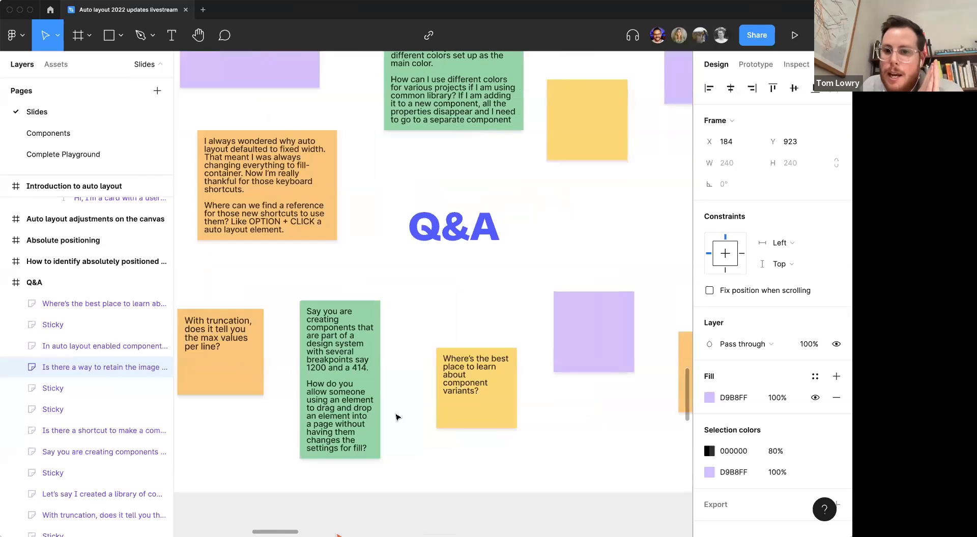
Step: Widen the component variants question sticky to 416 × 240 and place it at X 1282, Y 1215
left_click(504, 404)
left_click_drag(515, 406, 495, 429)
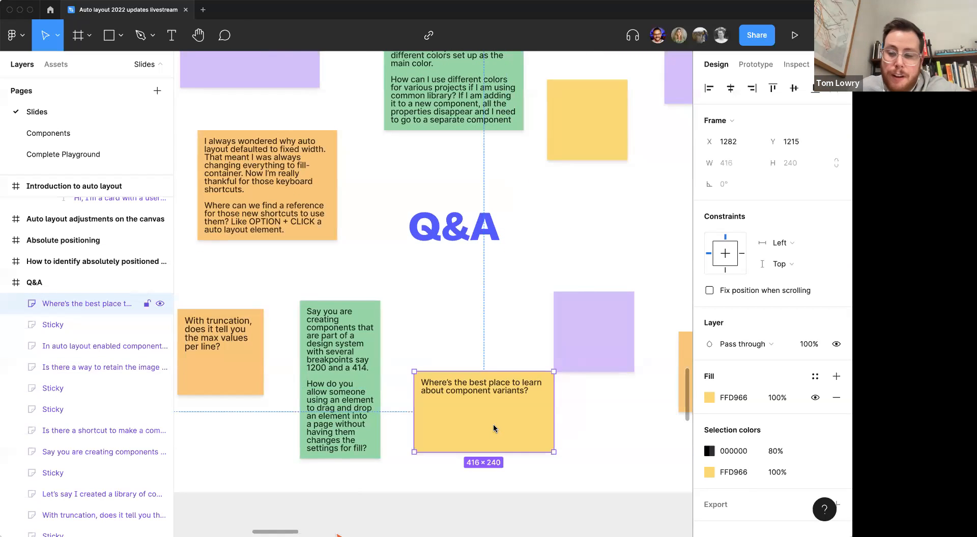
key("super+t")
left_click(231, 10)
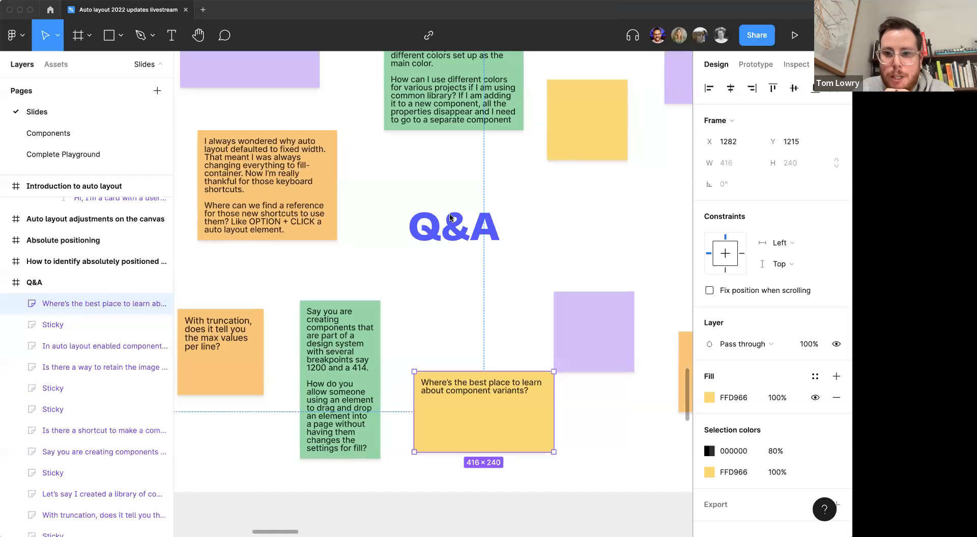
left_click(538, 507)
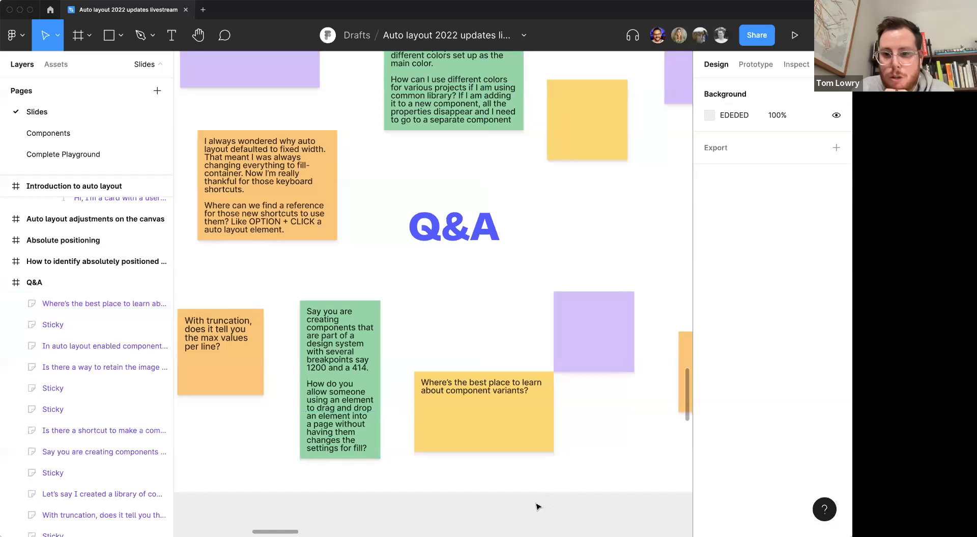
key("super+v")
left_click_drag(438, 297, 505, 466)
key("super+minus")
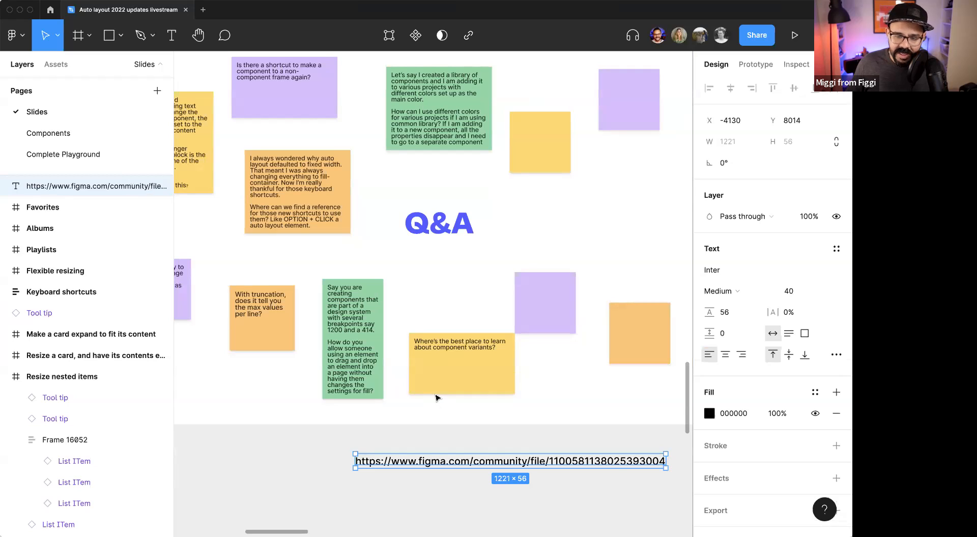
left_click_drag(452, 465, 439, 404)
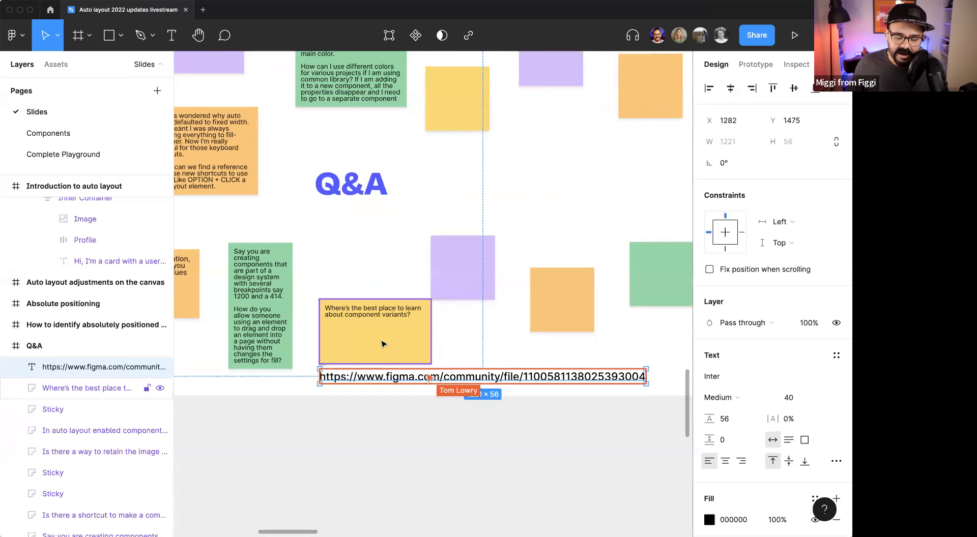
Step: Move the blank purple sticky clear of the component variants sticky to X 1772, Y 924 and examine the community link text
left_click_drag(456, 285, 475, 271)
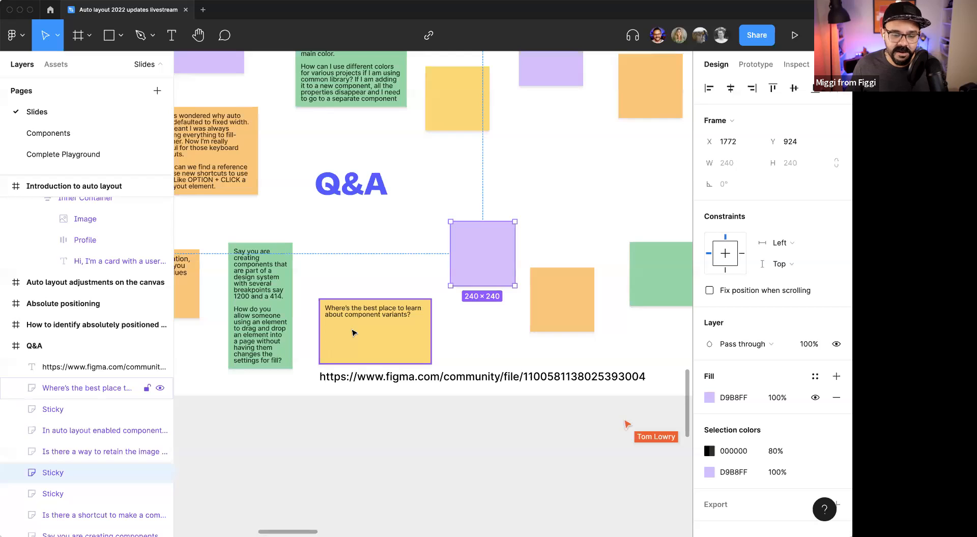
scroll(354, 332, "up", 5)
left_click(441, 410)
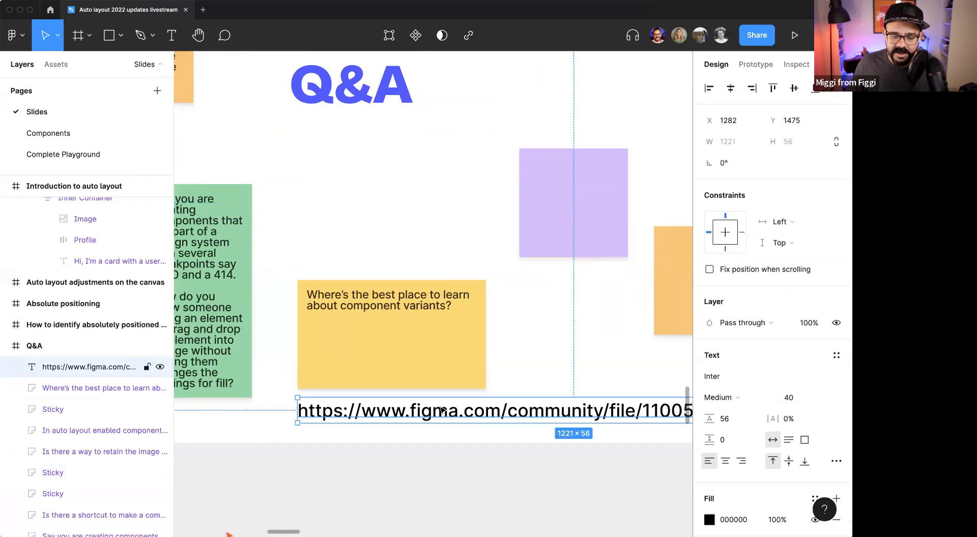
scroll(473, 423, "down", 3)
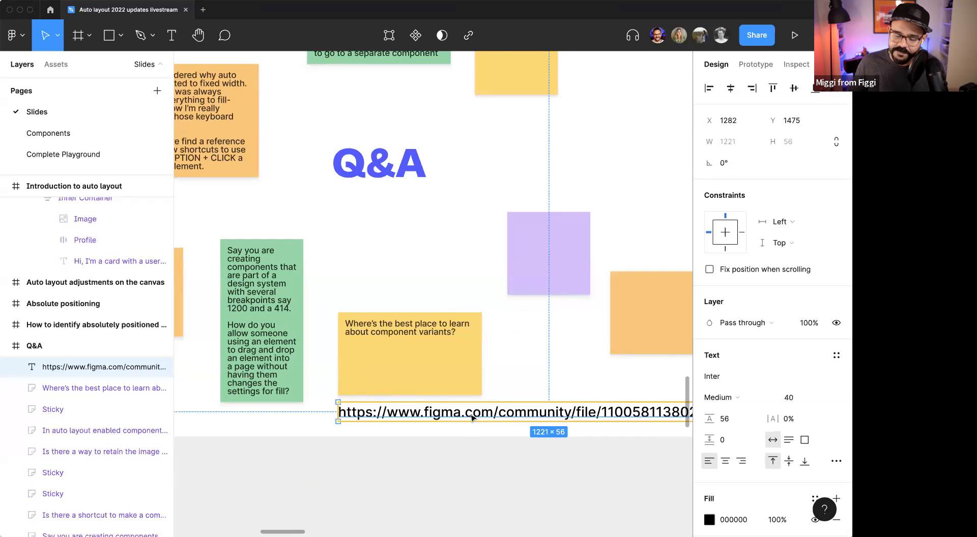
left_click(452, 461)
scroll(452, 460, "down", 3)
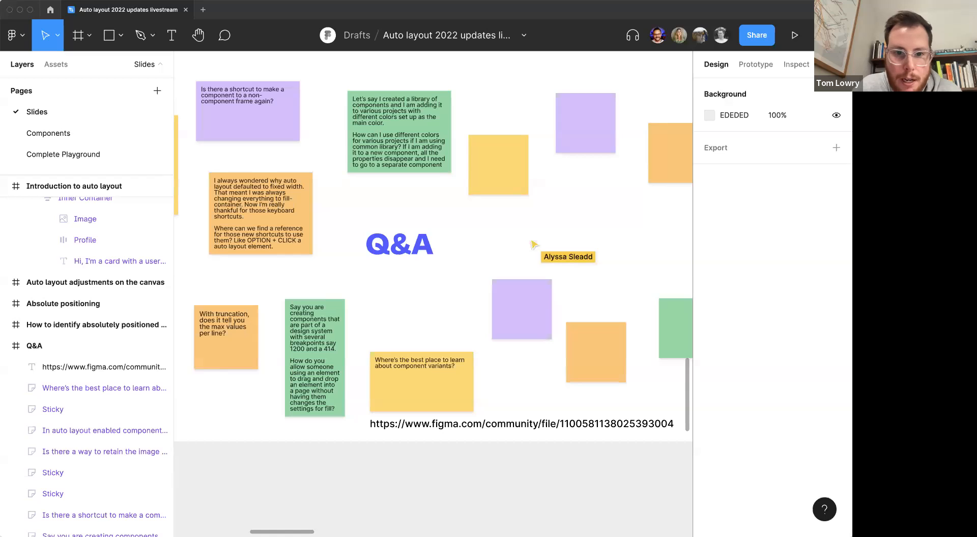
key("ctrl+v")
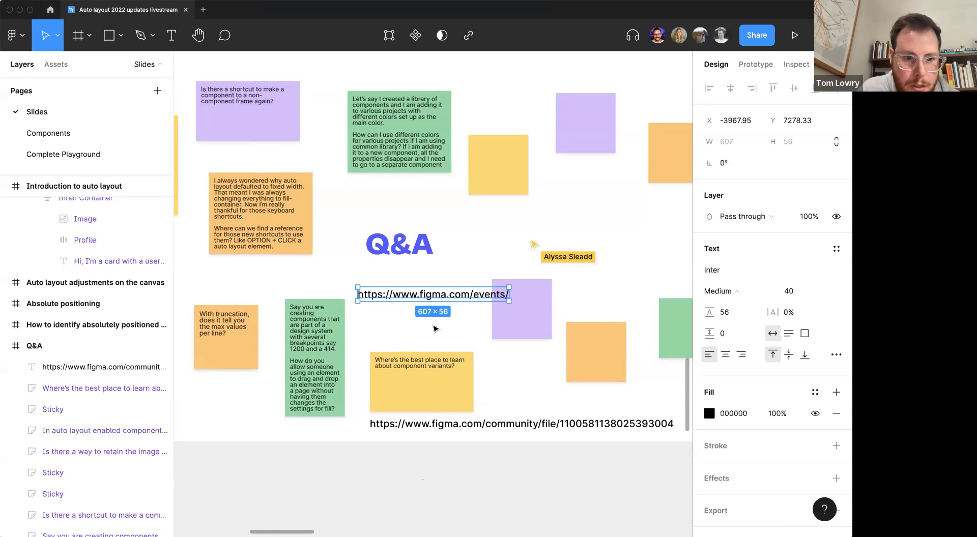
left_click_drag(464, 296, 486, 461)
double_click(484, 461)
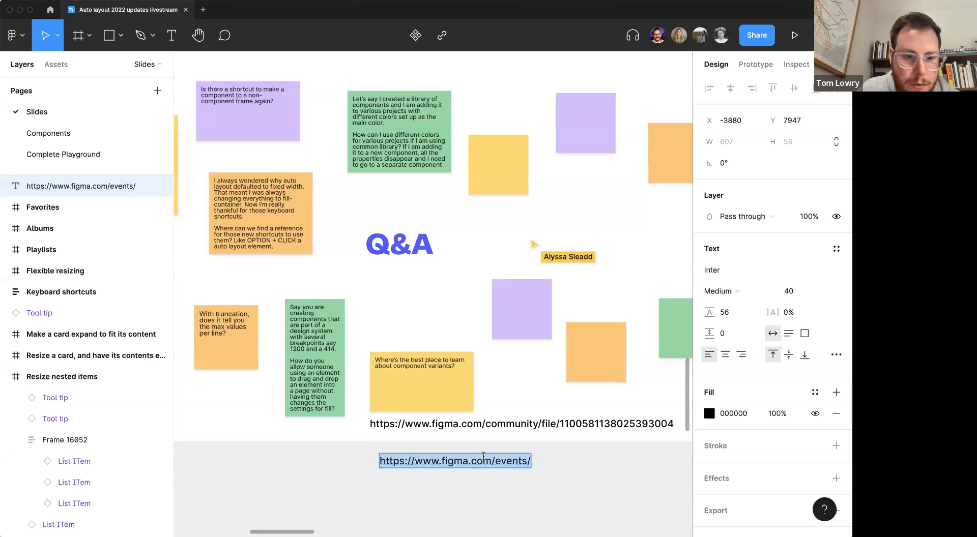
key("ctrl+k")
key("Escape")
left_click_drag(482, 463, 475, 459)
double_click(489, 424)
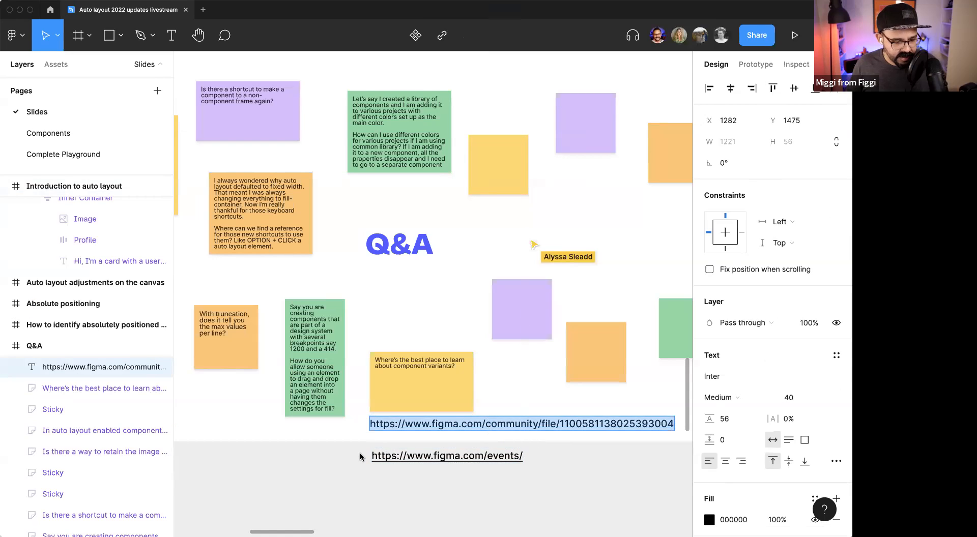
double_click(422, 457)
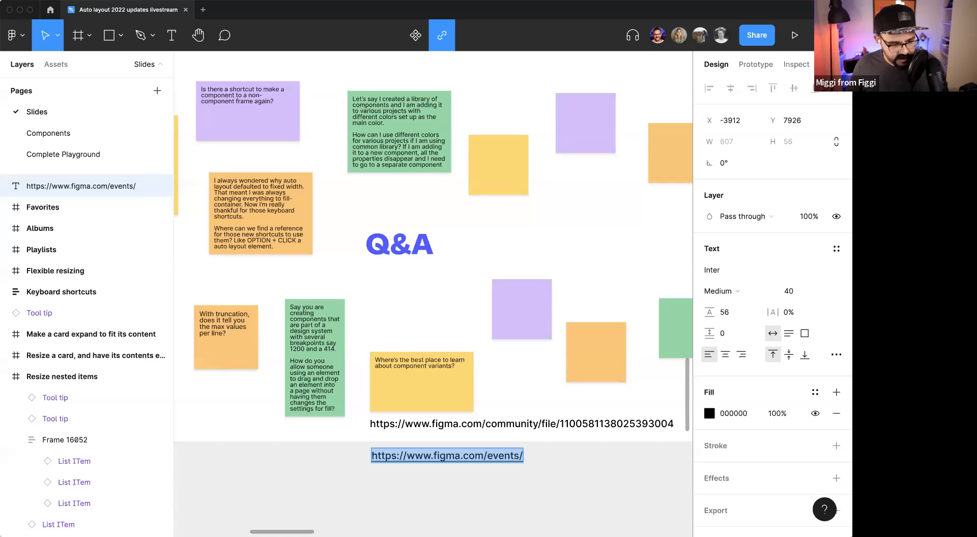
left_click(301, 504)
Step: Widen the purple image aspect ratio sticky to 416 × 240 and place it at X 96, Y 948
scroll(292, 491, "down", 2)
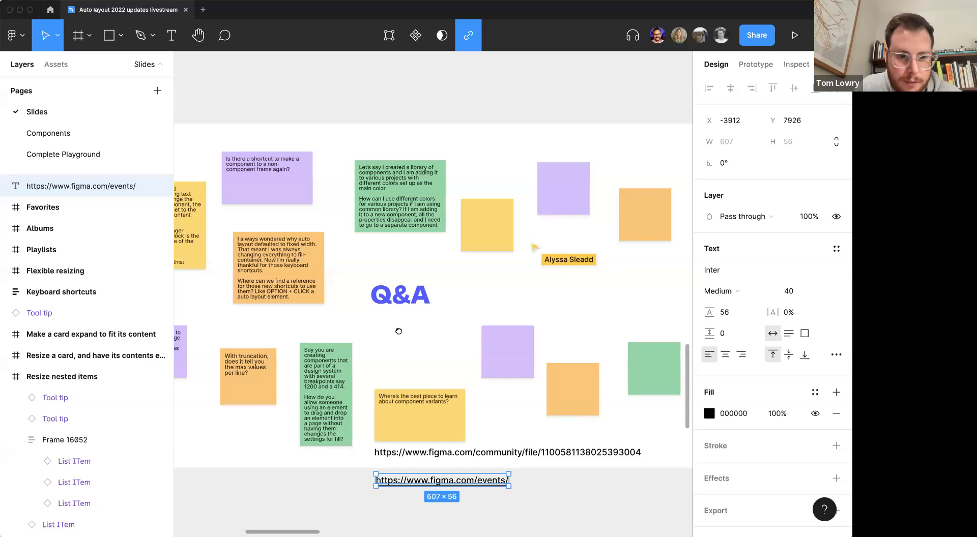
scroll(366, 350, "left", 10)
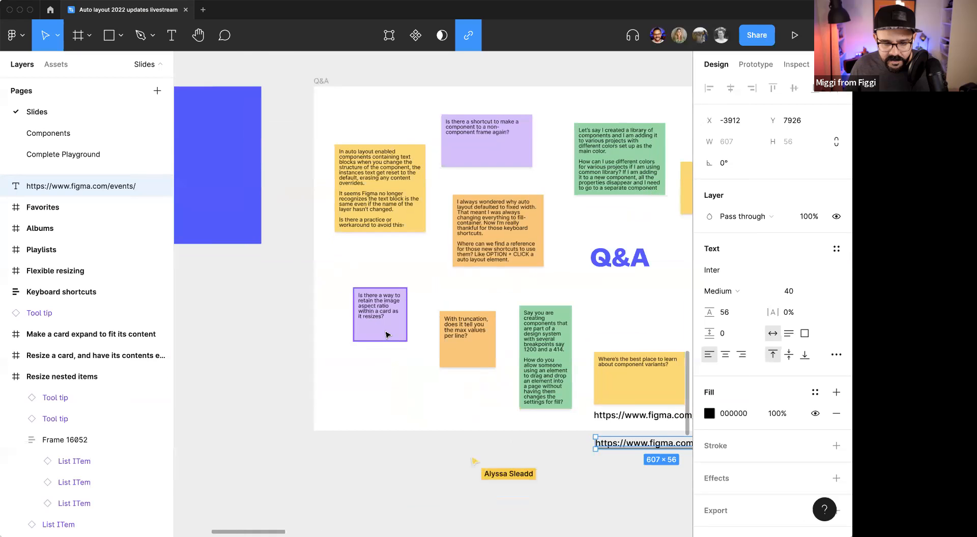
scroll(383, 331, "up", 5)
left_click(328, 333)
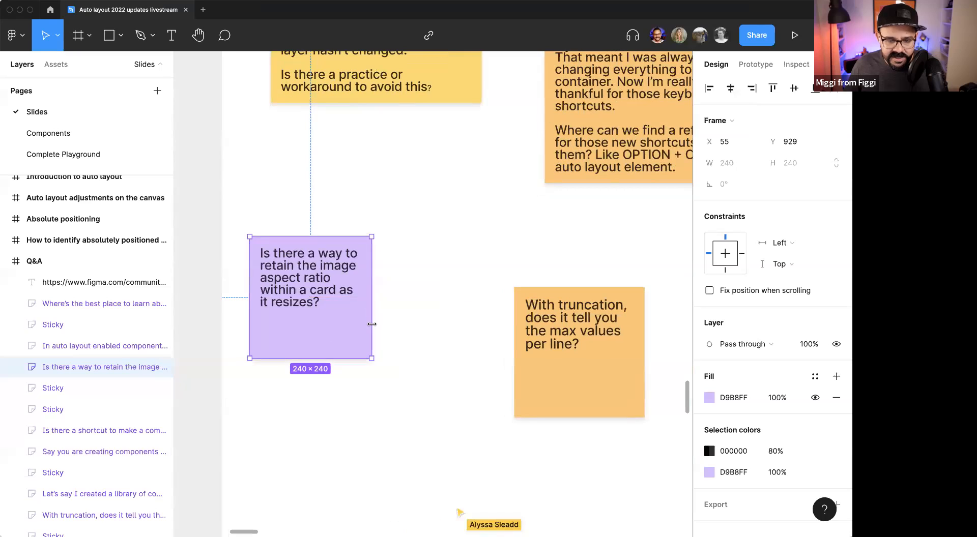
left_click_drag(373, 324, 461, 324)
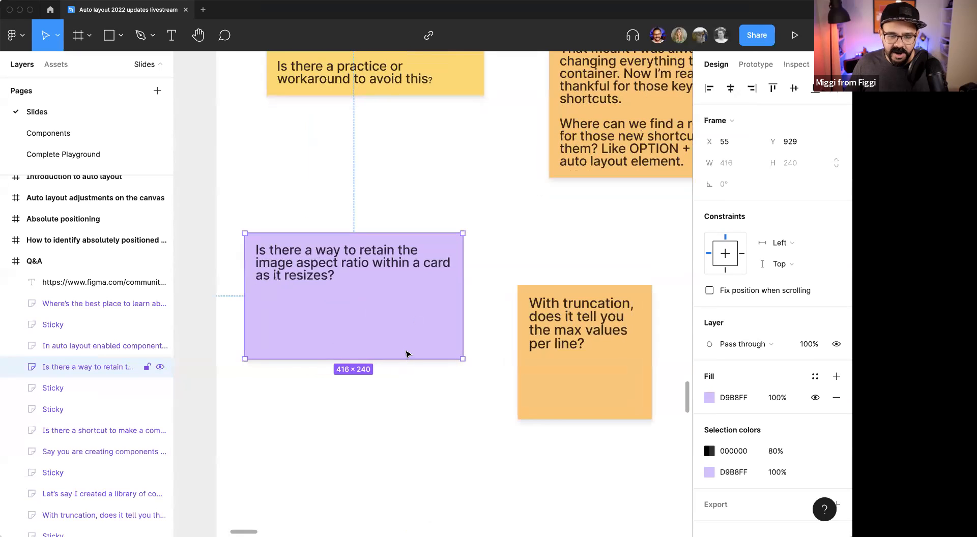
scroll(407, 354, "down", 5)
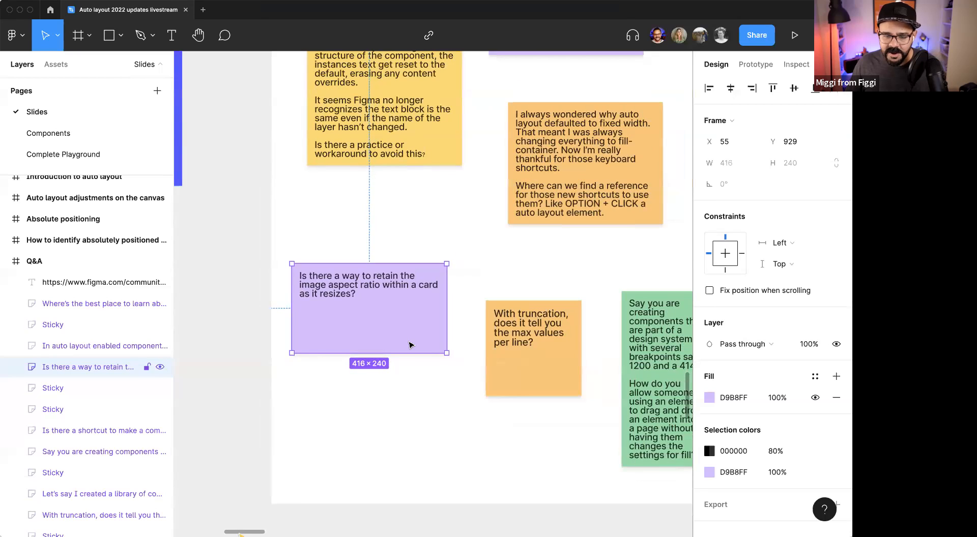
scroll(409, 344, "down", 2)
left_click_drag(414, 335, 425, 340)
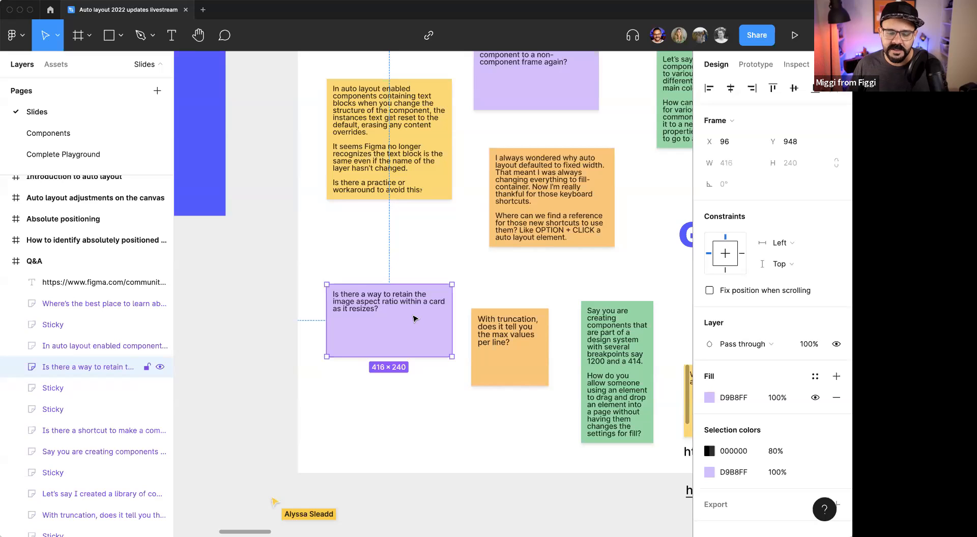
Step: Widen the orange truncation question sticky to 446 × 257 and place it at X 361, Y 1239
scroll(435, 342, "right", 5)
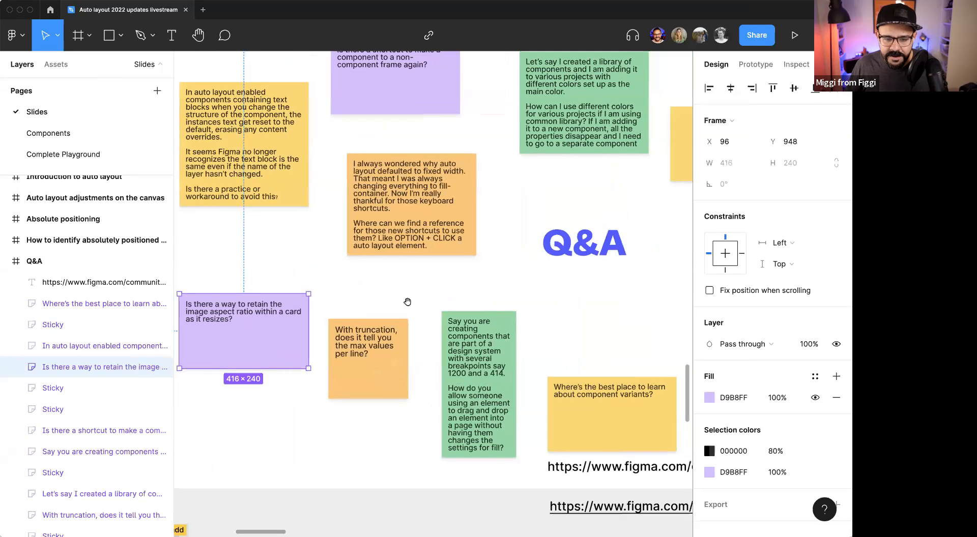
scroll(407, 302, "up", 2)
scroll(407, 303, "right", 1)
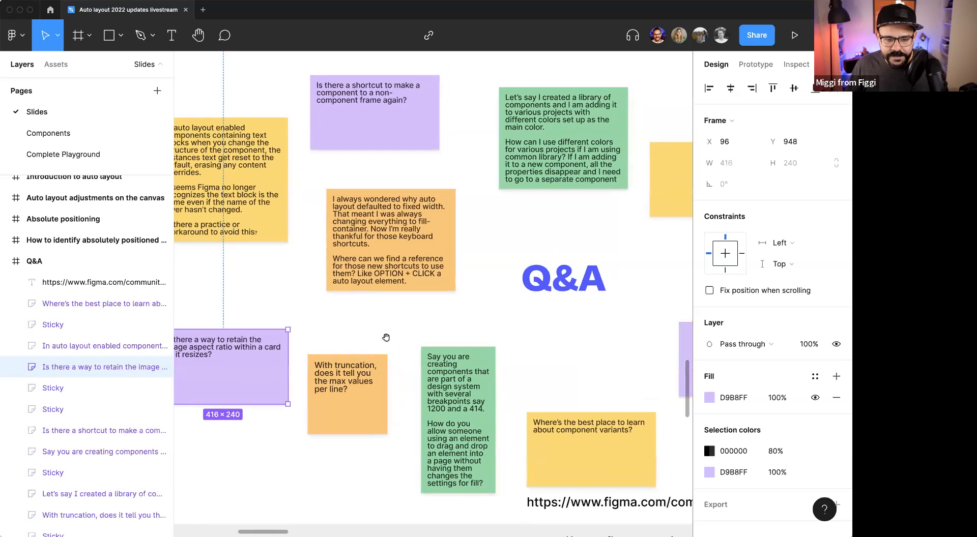
left_click(347, 397)
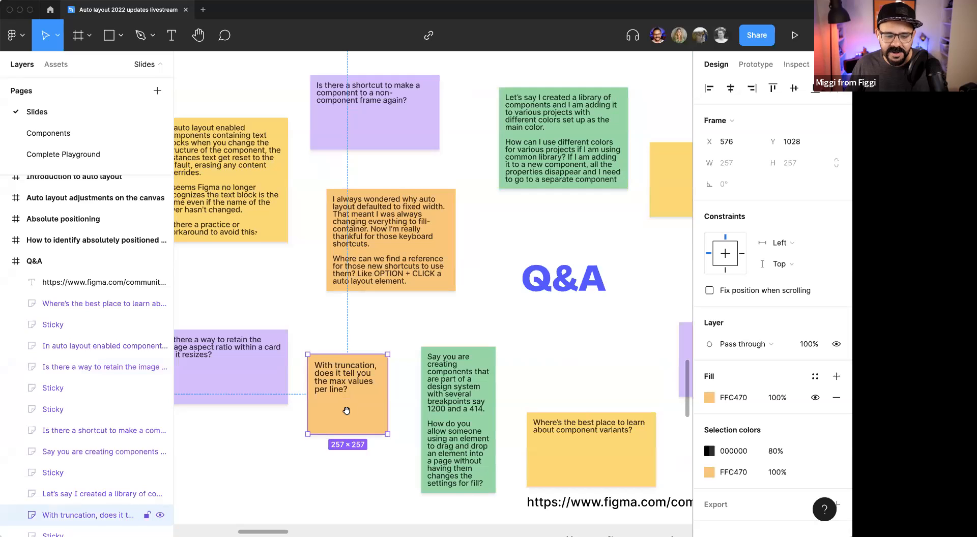
scroll(348, 405, "left", 3)
scroll(348, 405, "down", 1)
left_click_drag(458, 393, 518, 393)
left_click_drag(461, 373, 393, 437)
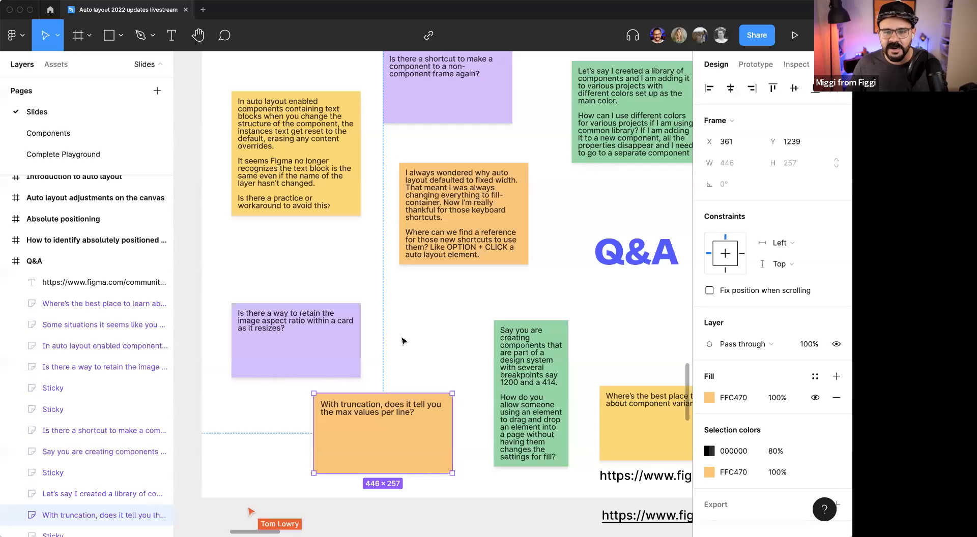
Step: Examine the questions on the Q&A board, focusing on the orange sticky about auto layout defaulting to fixed width
scroll(412, 328, "right", 5)
scroll(412, 328, "up", 3)
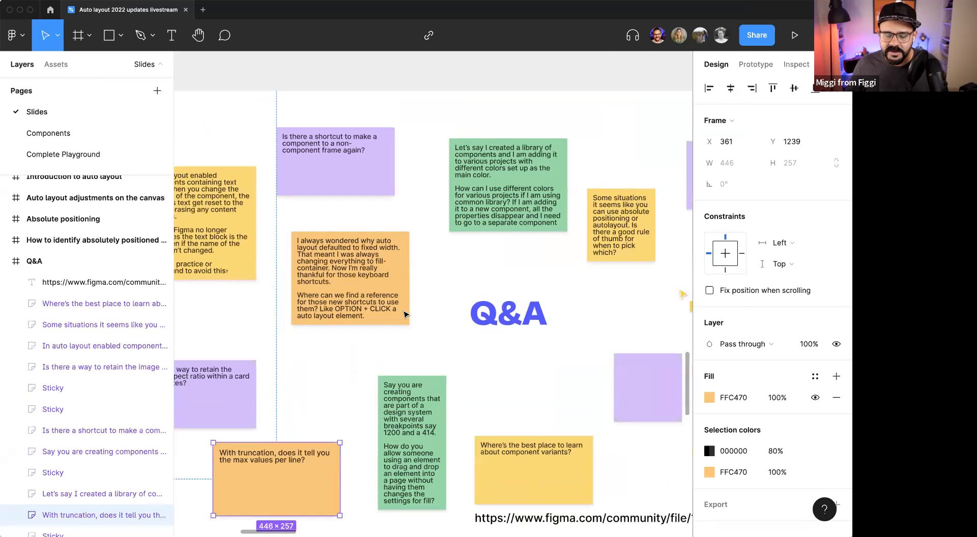
scroll(486, 280, "down", 2)
scroll(486, 280, "left", 3)
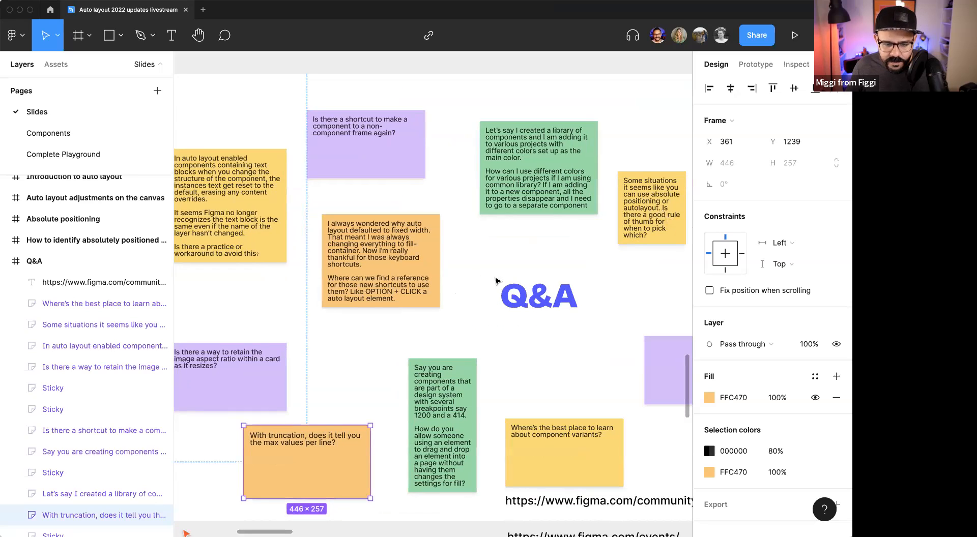
scroll(404, 299, "up", 3)
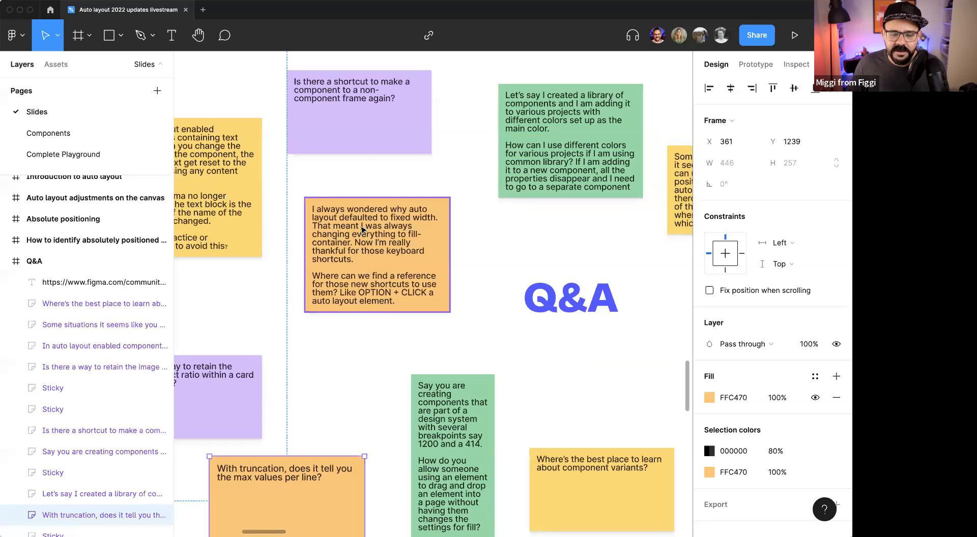
scroll(356, 233, "down", 2)
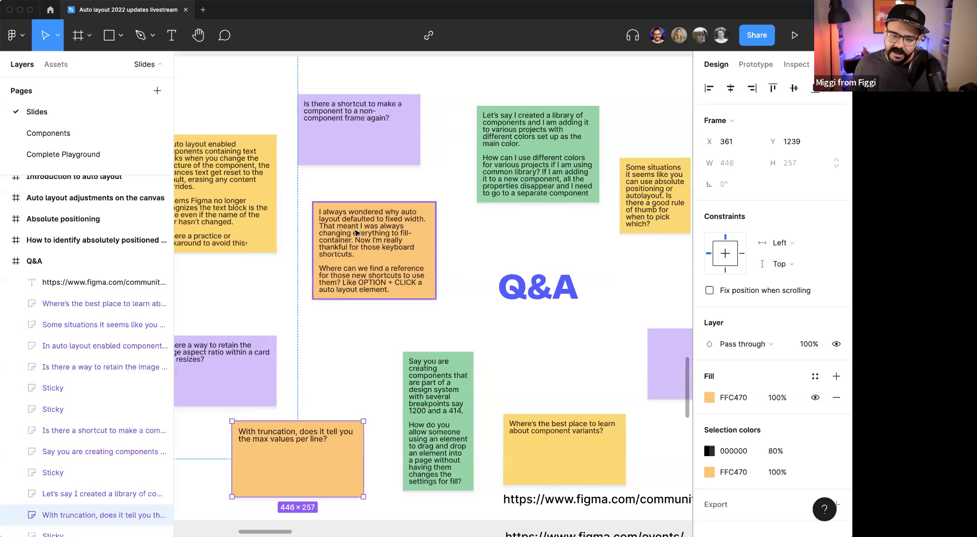
scroll(354, 234, "down", 10)
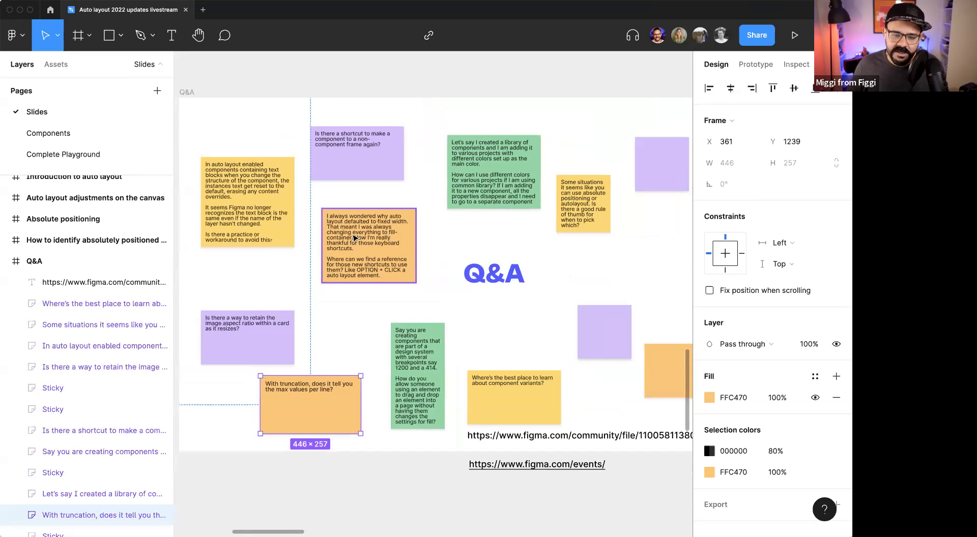
scroll(353, 283, "up", 5)
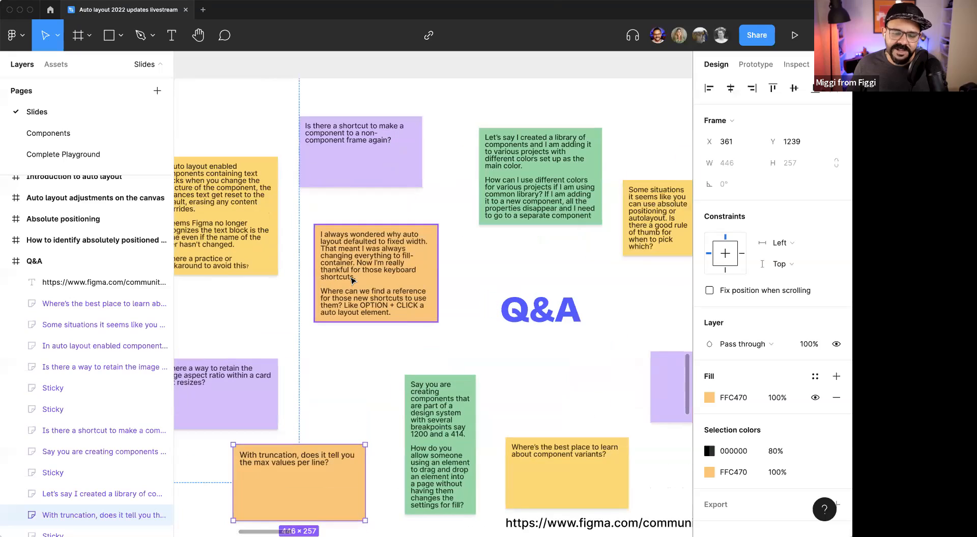
scroll(351, 280, "down", 5)
Step: Append the lines "asdasdasd" and "asdad" to the paragraph of the blue card on the "Make a card expand to fit its content" slide
scroll(352, 280, "up", 8)
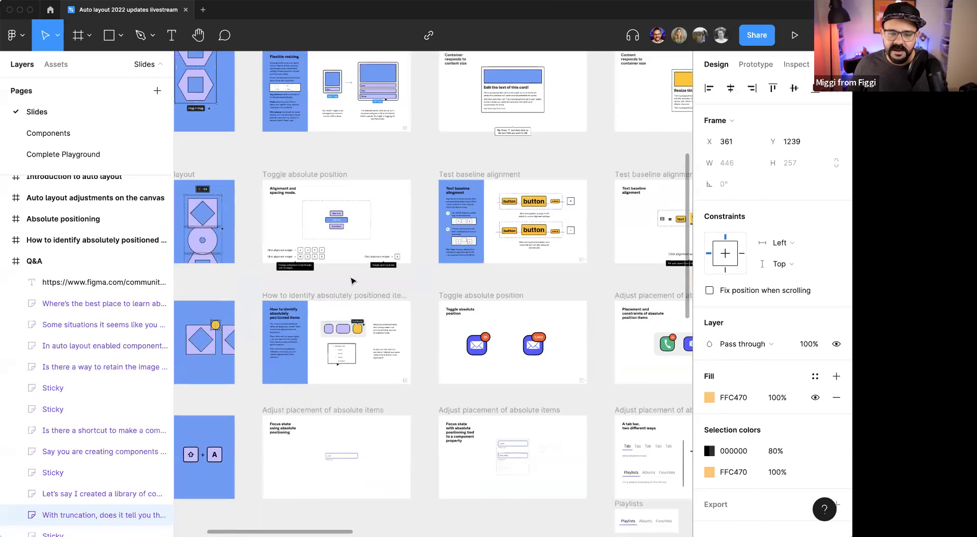
scroll(353, 282, "up", 1)
left_click_drag(462, 266, 338, 192)
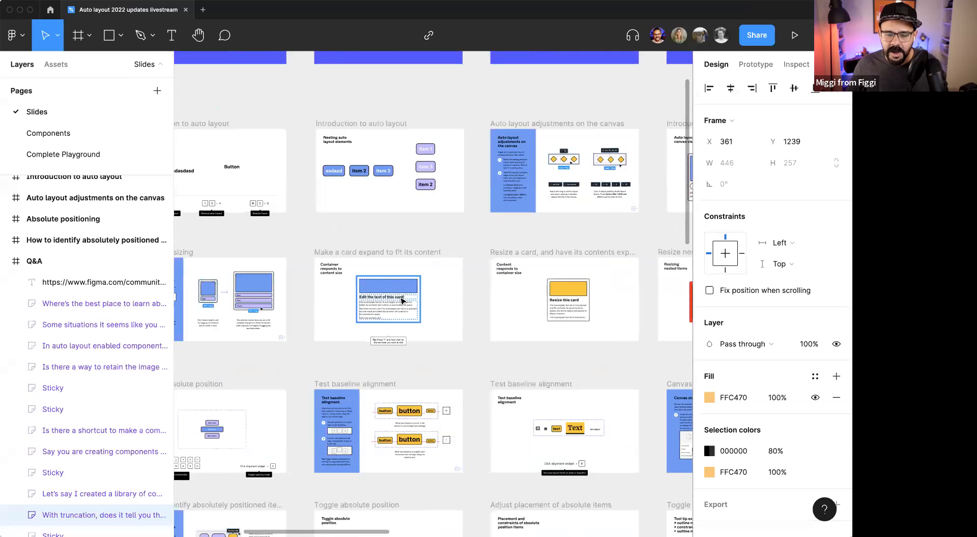
scroll(401, 297, "up", 4)
left_click_drag(438, 288, 377, 259)
scroll(226, 206, "up", 3)
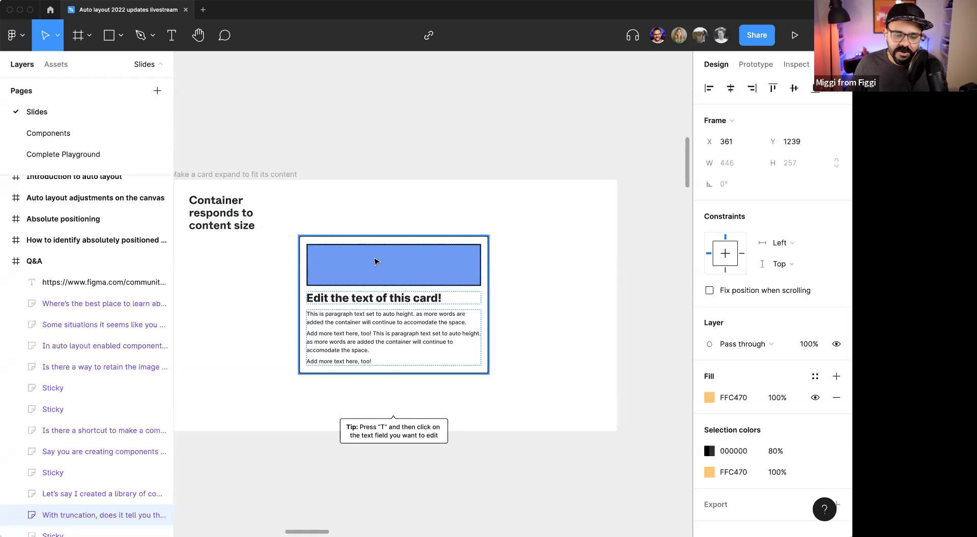
double_click(374, 340)
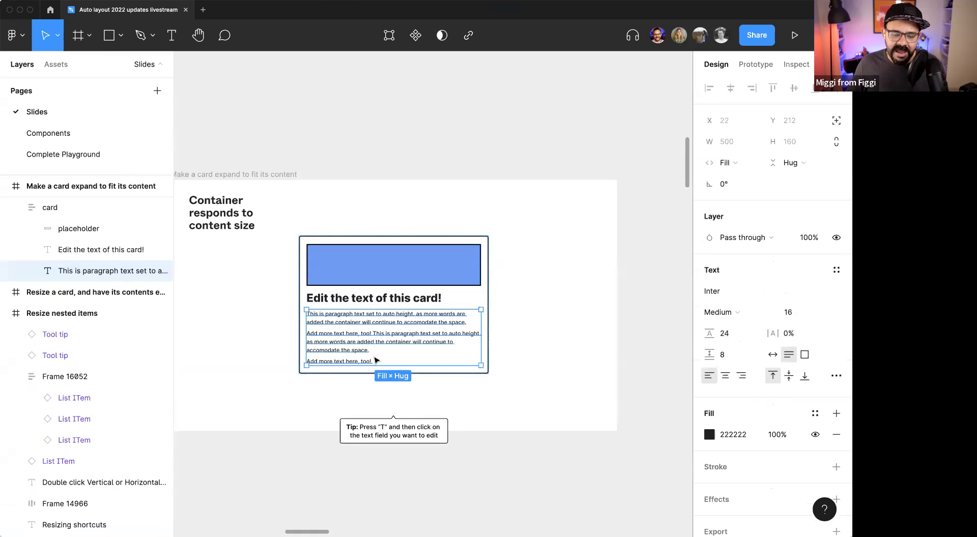
double_click(374, 358)
left_click(384, 358)
key("Return")
type("asdasdasd")
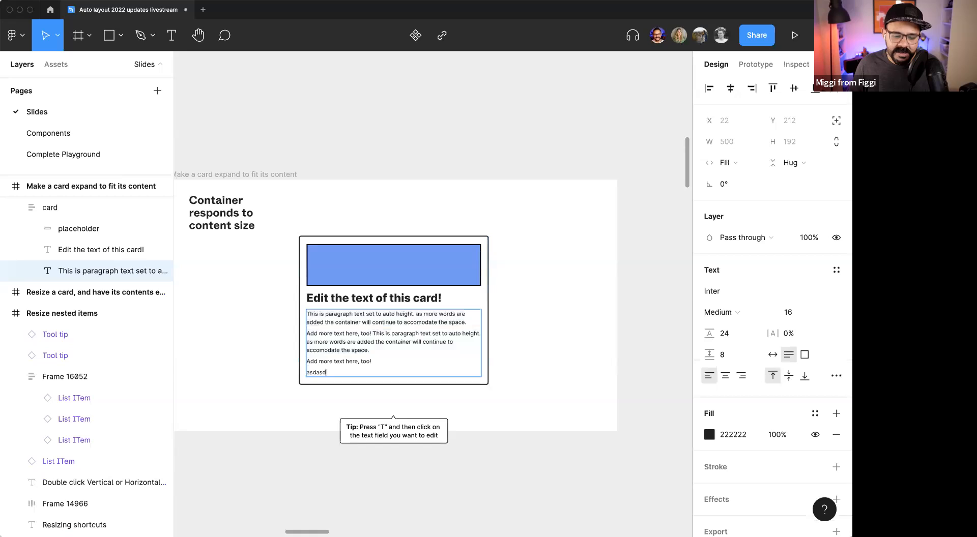
key("Return")
type("asdad")
left_click(604, 341)
Step: Stretch the yellow "Resize this card" card on the following slide downward to a height of 420
key("n")
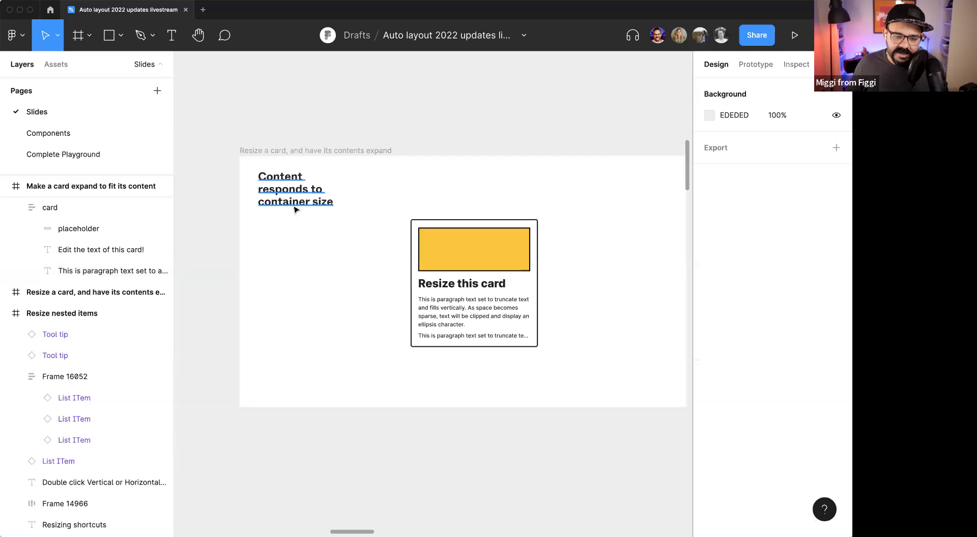
left_click(491, 346)
left_click_drag(489, 349, 489, 365)
key("shift+n")
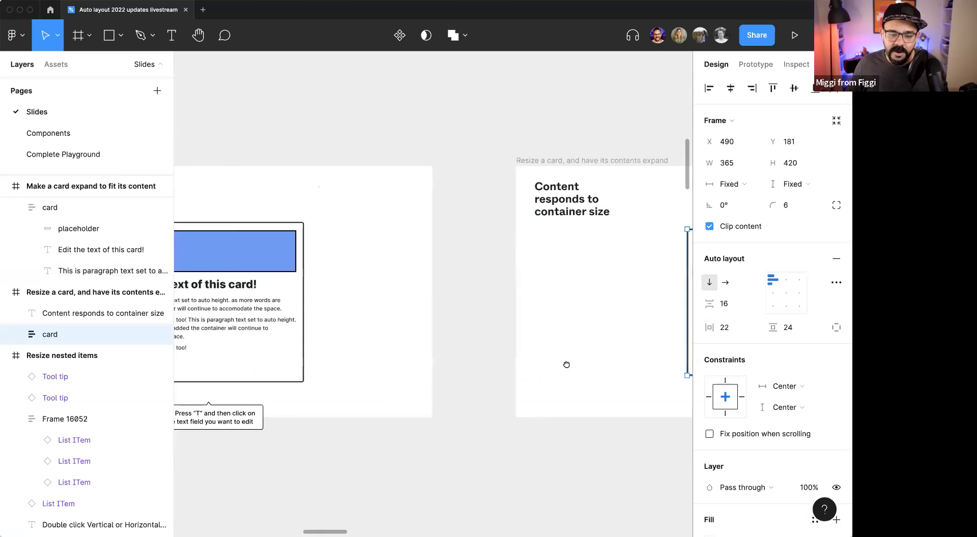
Step: Replace the blue card's whole paragraph with the lines "asdasdasd", "asdasd" and "asdasdasdasd", followed by an empty line
left_click(395, 376)
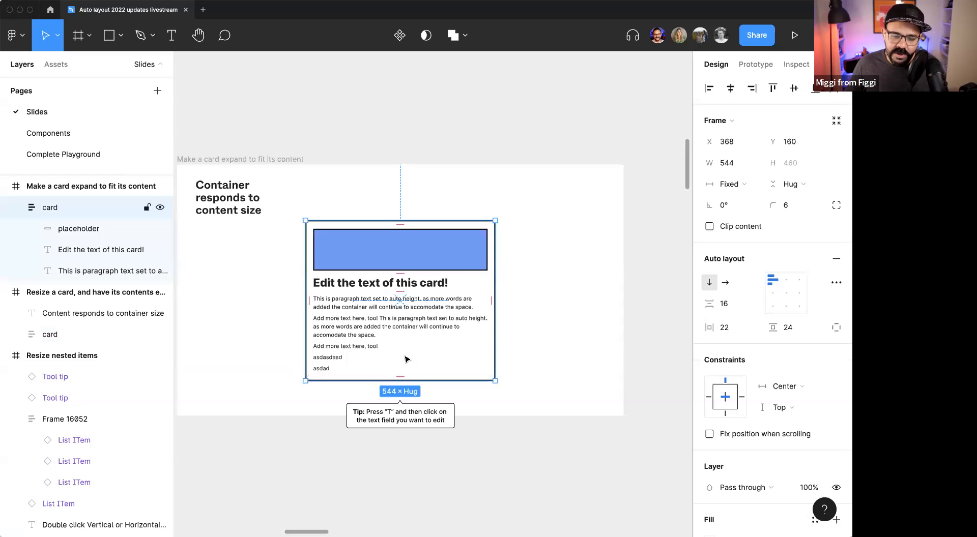
scroll(389, 381, "up", 3)
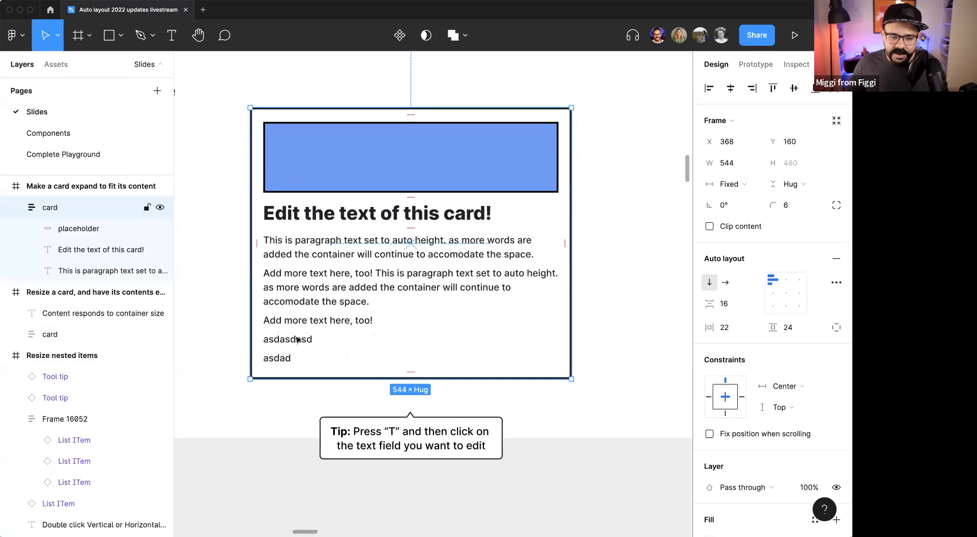
double_click(330, 340)
type("asdasdasd")
key("Return")
type("asdasd")
key("Return")
type("asdasdasdasd")
key("Return")
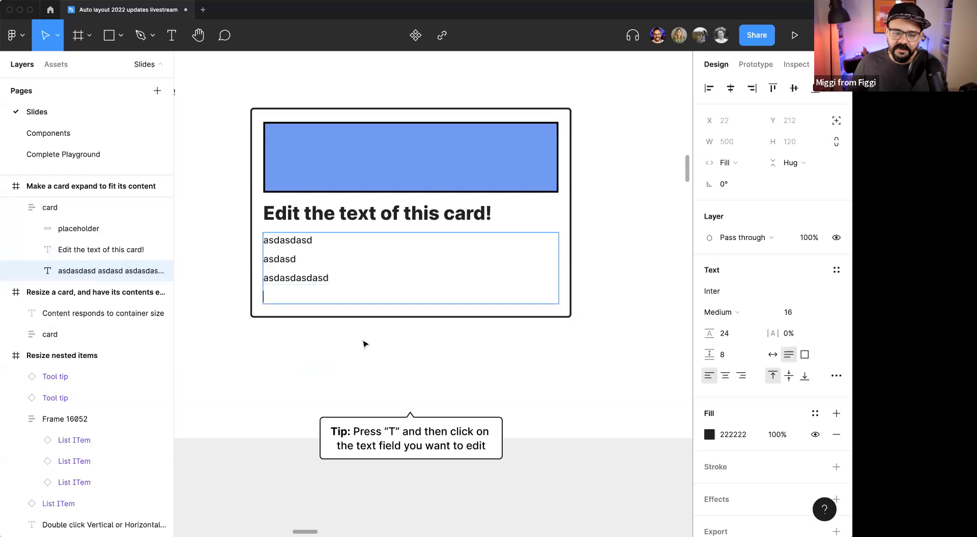
key("Escape")
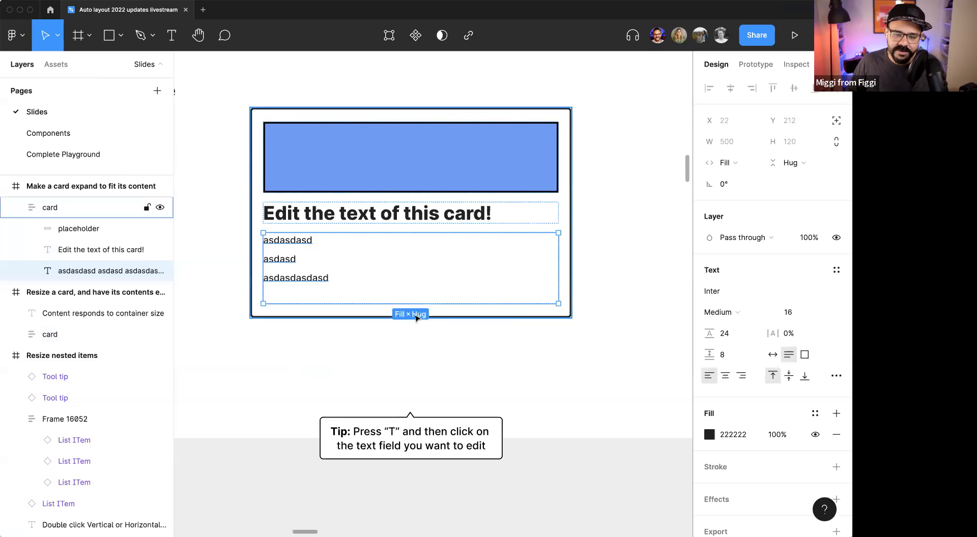
left_click(493, 361)
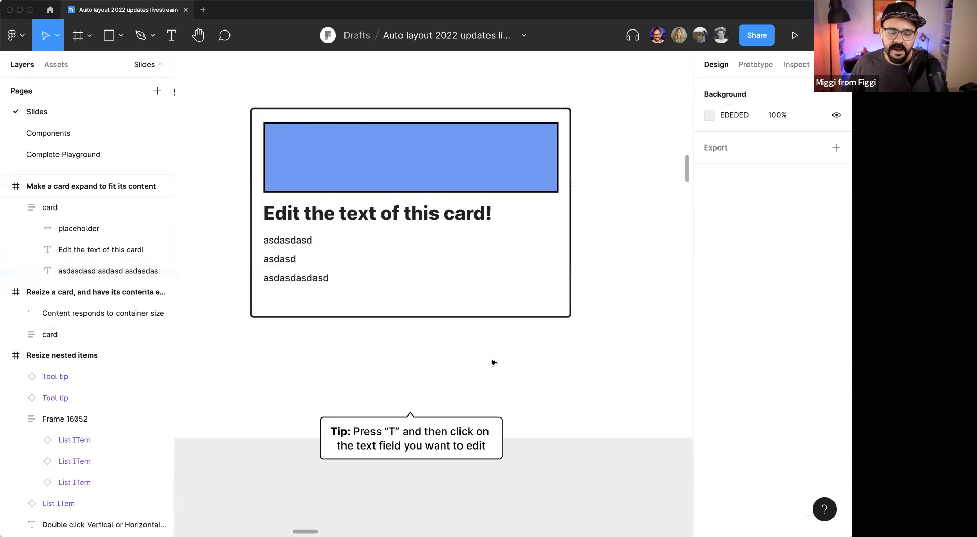
Step: Return to the Q&A board and read the orange sticky asking for a keyboard shortcut reference, plus its neighbouring questions
scroll(493, 361, "down", 3)
scroll(603, 470, "down", 15)
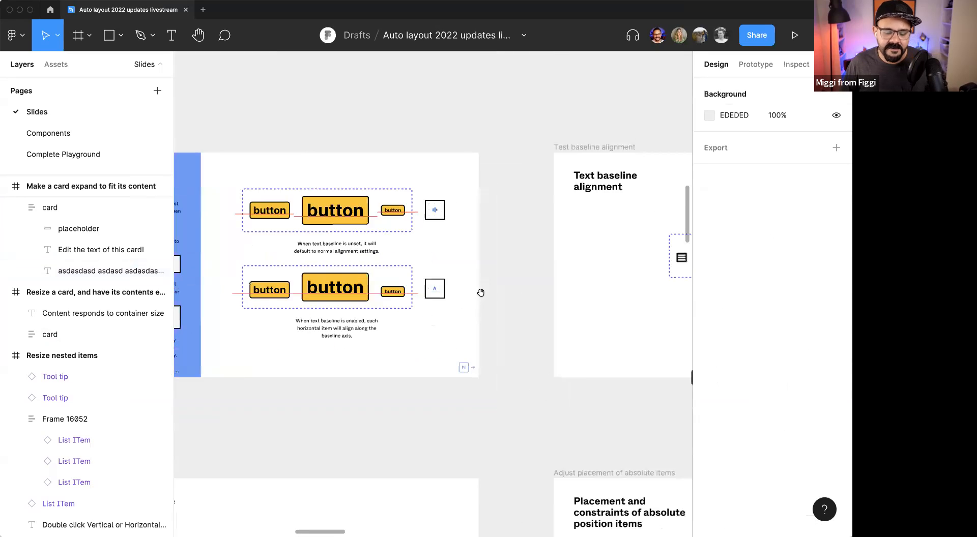
scroll(412, 124, "down", 15)
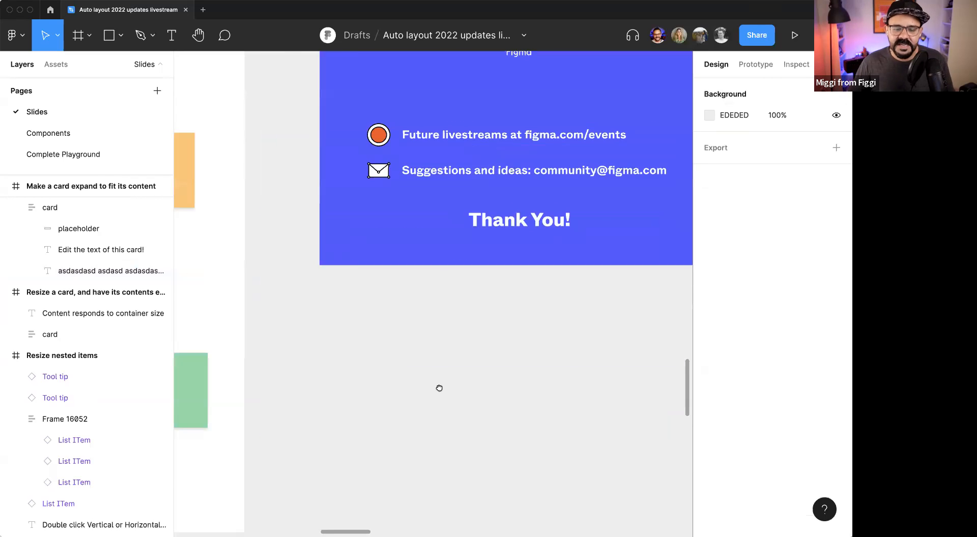
left_click_drag(557, 286, 638, 328)
left_click_drag(364, 229, 502, 269)
scroll(491, 276, "up", 5)
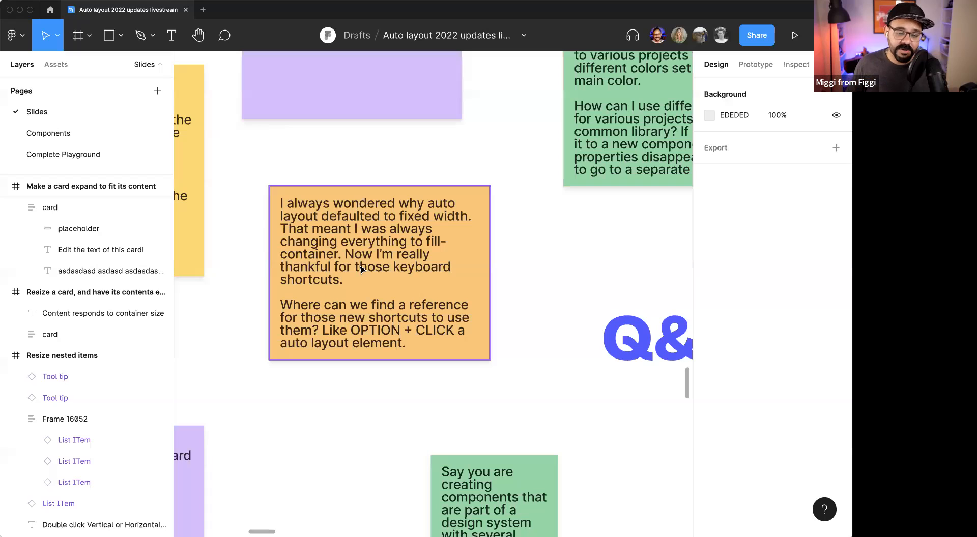
scroll(374, 292, "down", 2)
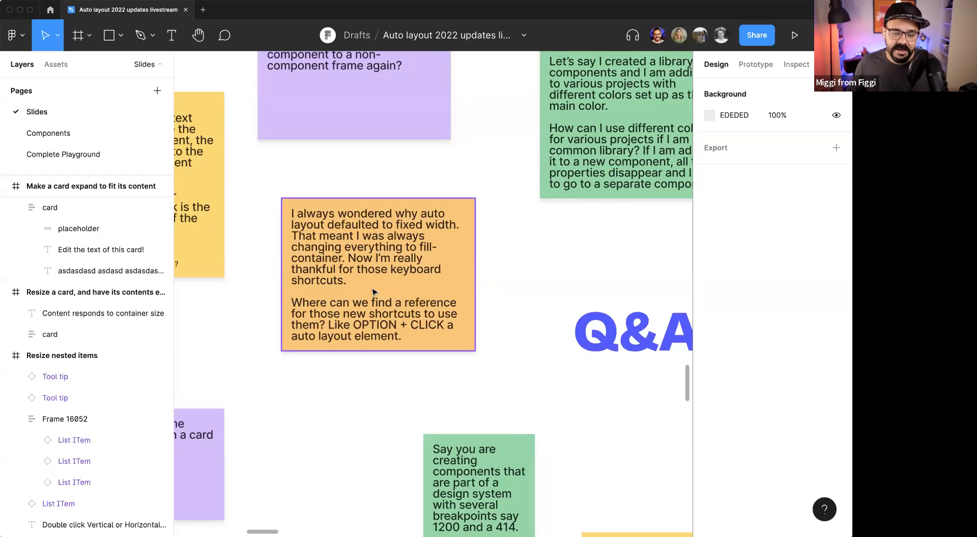
scroll(363, 292, "down", 2)
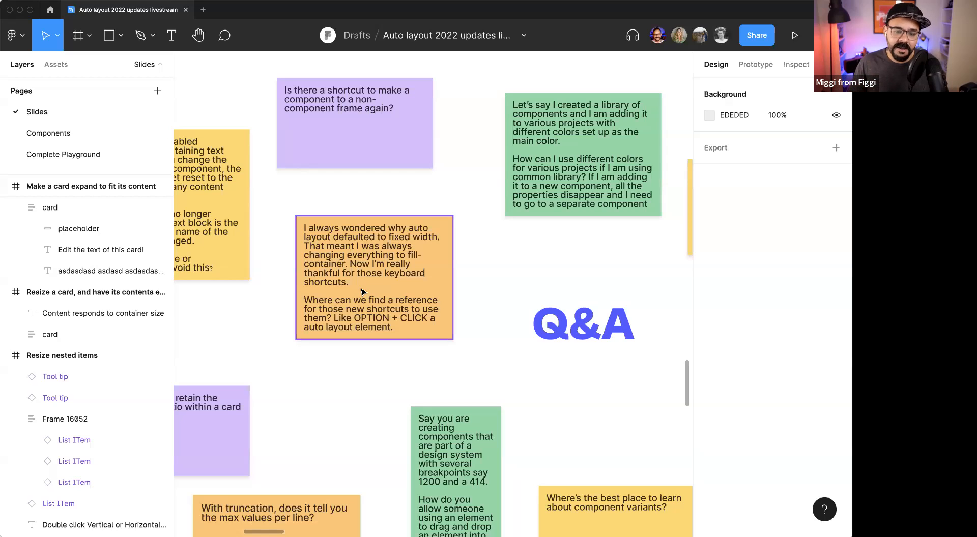
scroll(350, 293, "down", 2)
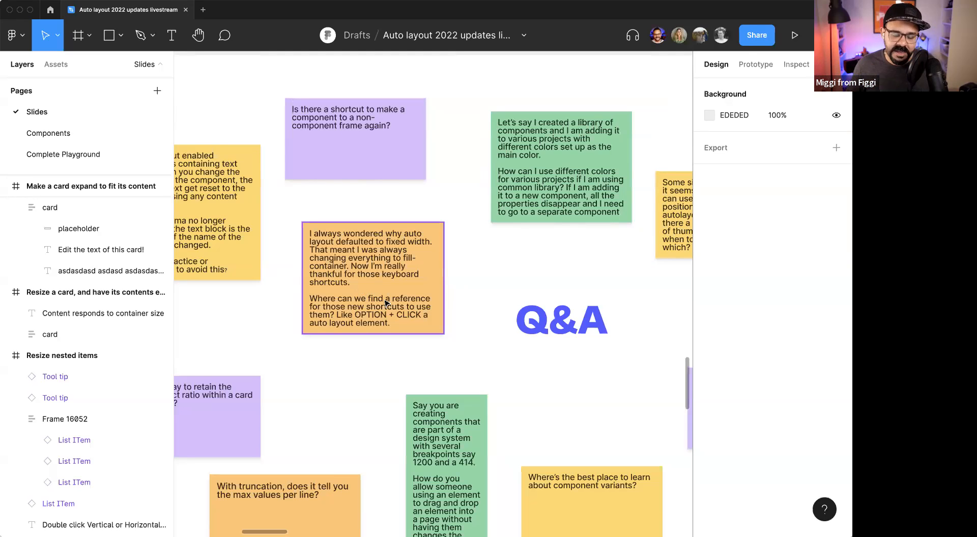
scroll(384, 315, "down", 5)
scroll(371, 342, "left", 3)
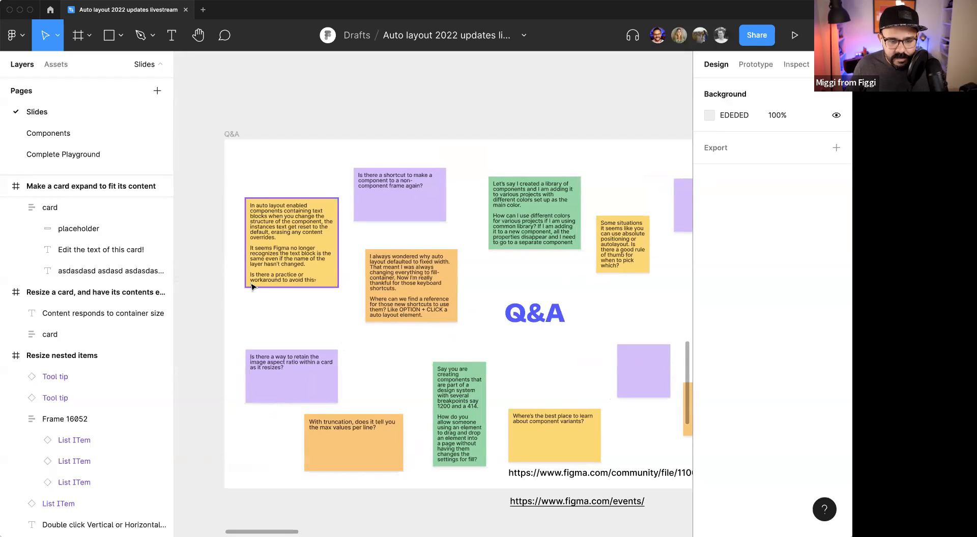
scroll(399, 310, "right", 3)
scroll(445, 315, "down", 3)
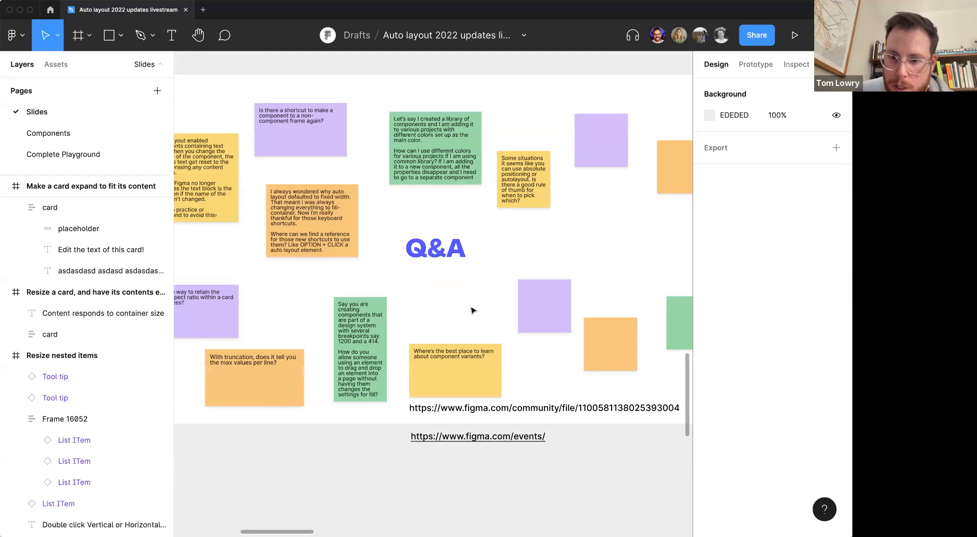
scroll(462, 304, "up", 3)
scroll(461, 303, "left", 3)
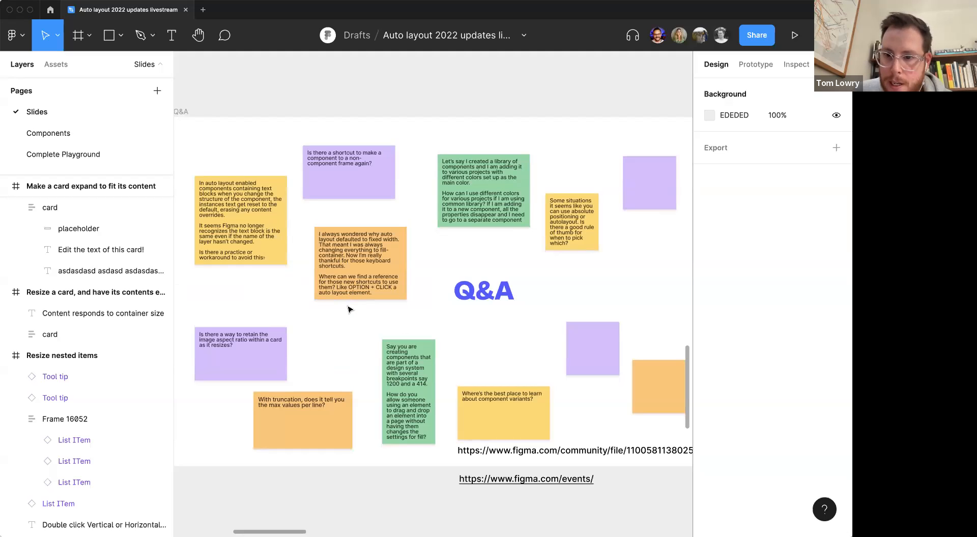
Step: Widen the yellow sticky about absolute positioning versus auto layout until its text is 376 wide, and select that text
scroll(636, 248, "up", 5)
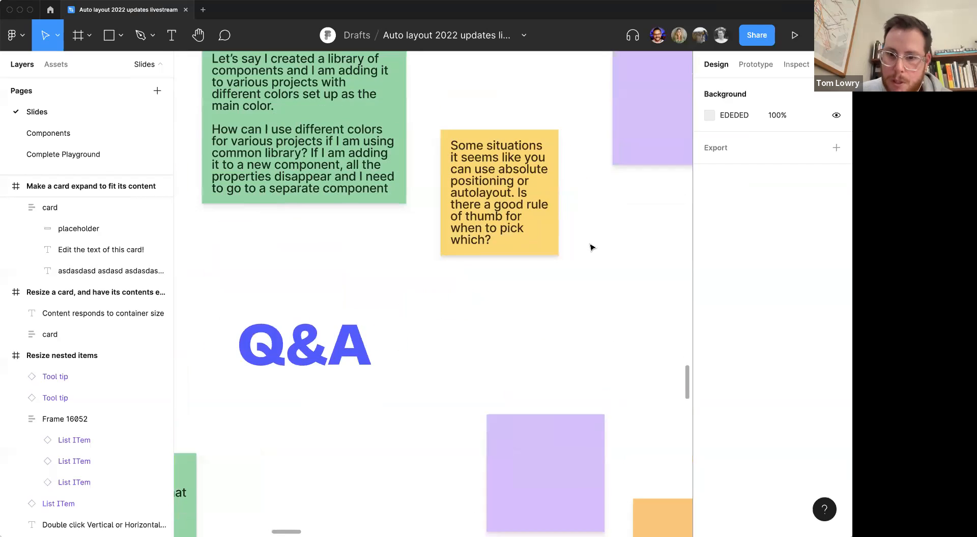
scroll(590, 247, "up", 2)
scroll(534, 283, "up", 3)
scroll(534, 283, "right", 3)
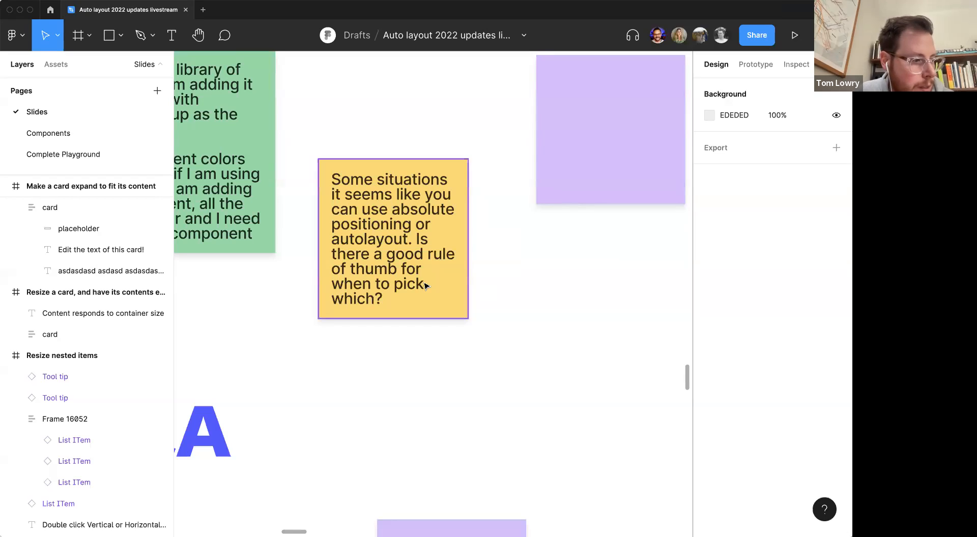
left_click(462, 285)
left_click_drag(468, 284, 536, 285)
left_click(483, 356)
scroll(475, 346, "down", 3)
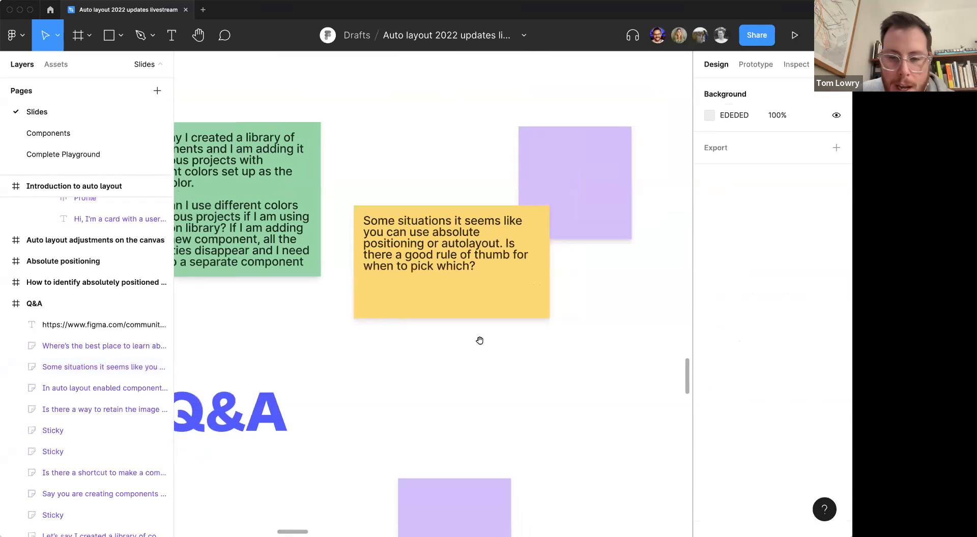
double_click(456, 266)
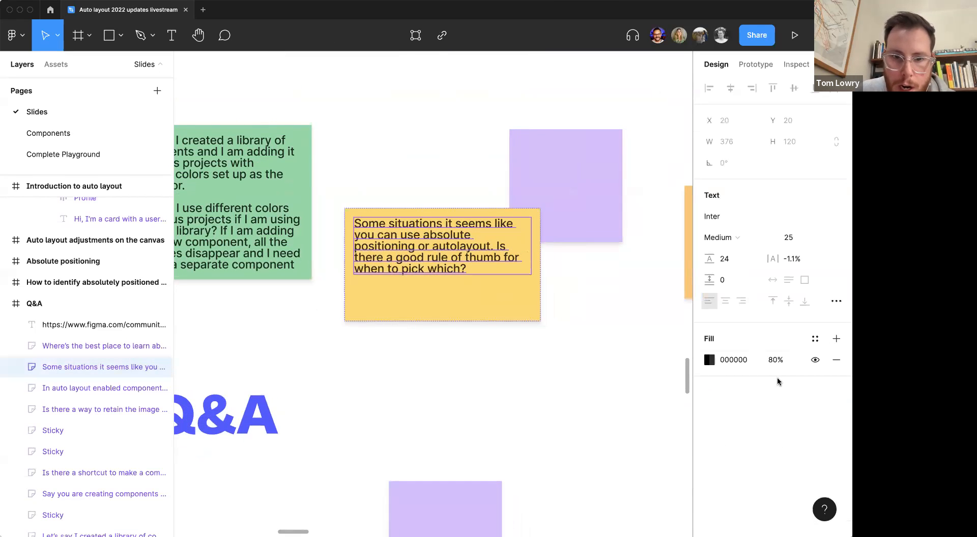
Step: Set the line height of the yellow sticky's text about absolute positioning versus auto layout to 33
left_click_drag(709, 259, 713, 259)
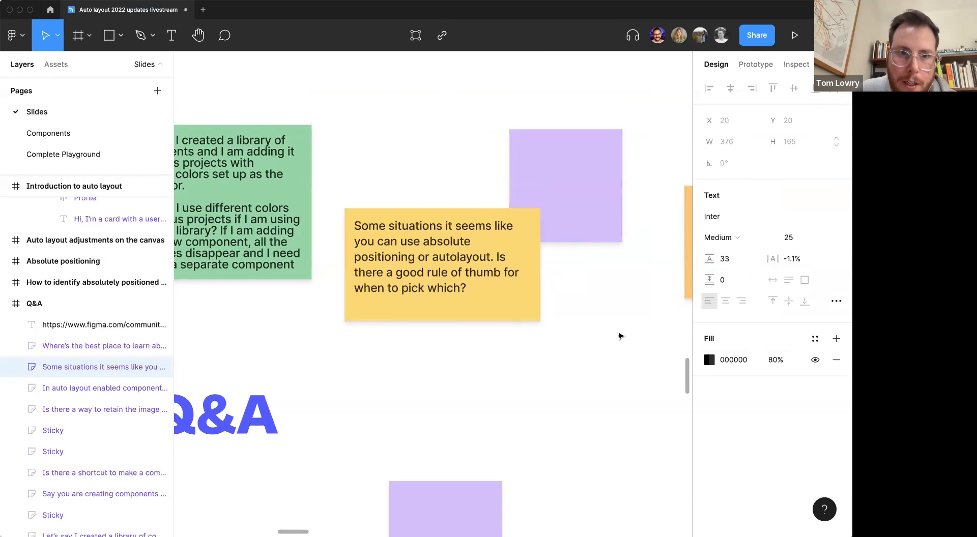
left_click(609, 330)
scroll(610, 326, "down", 1)
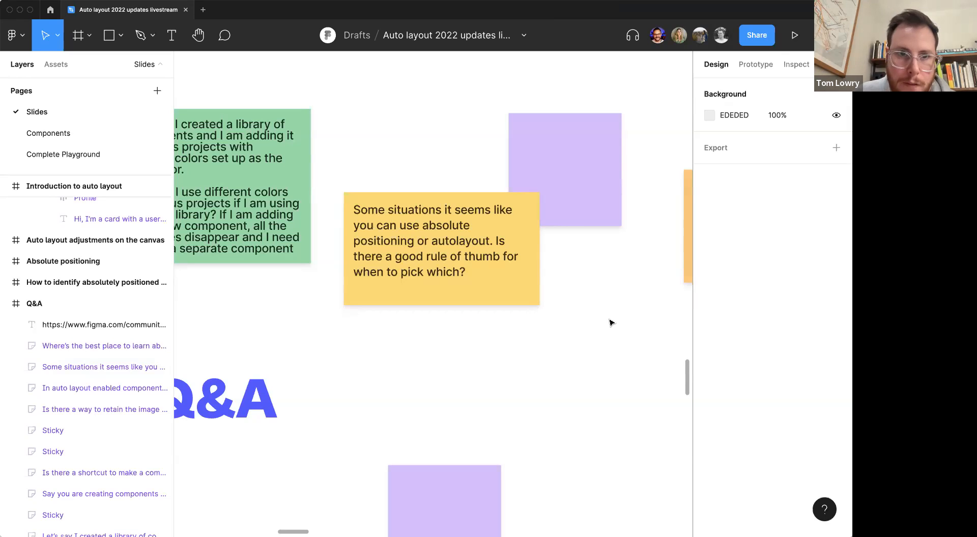
scroll(611, 323, "down", 1)
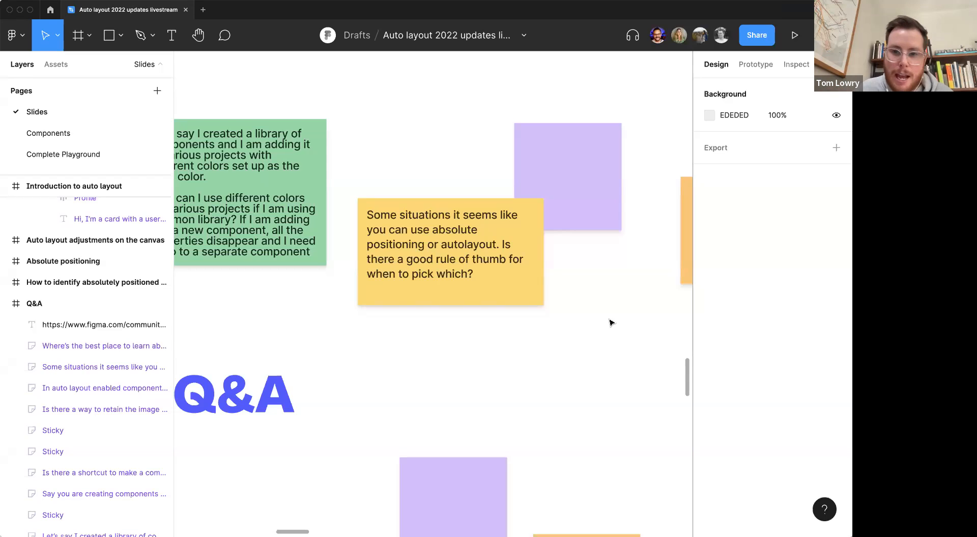
Step: Survey the whole Q&A board and reread the yellow sticky about absolute positioning versus auto layout
scroll(611, 322, "down", 10)
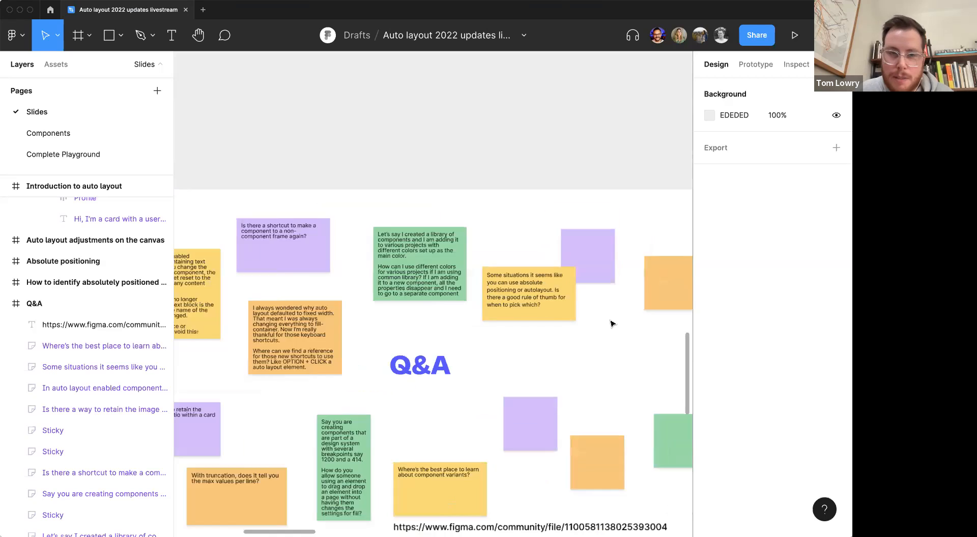
scroll(610, 322, "down", 5)
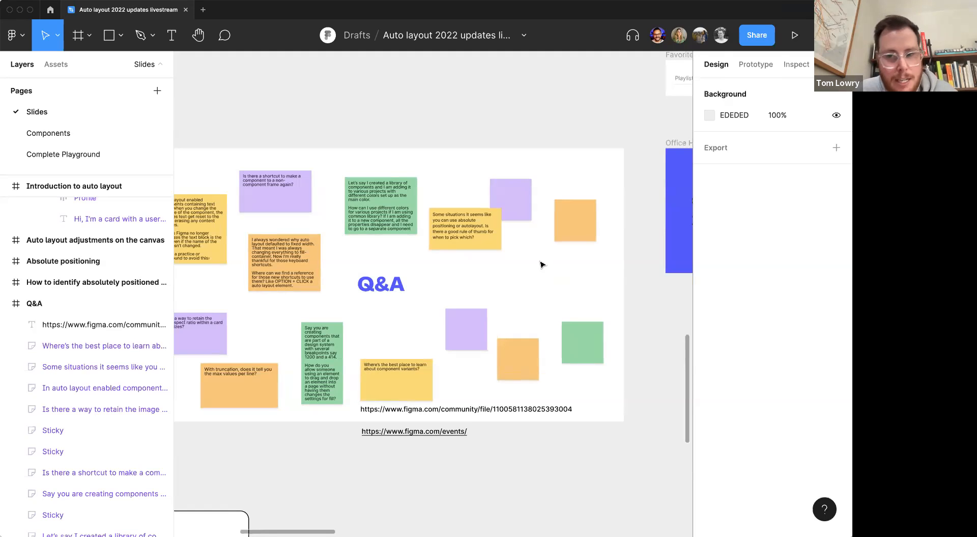
scroll(541, 264, "up", 4)
scroll(482, 238, "down", 6)
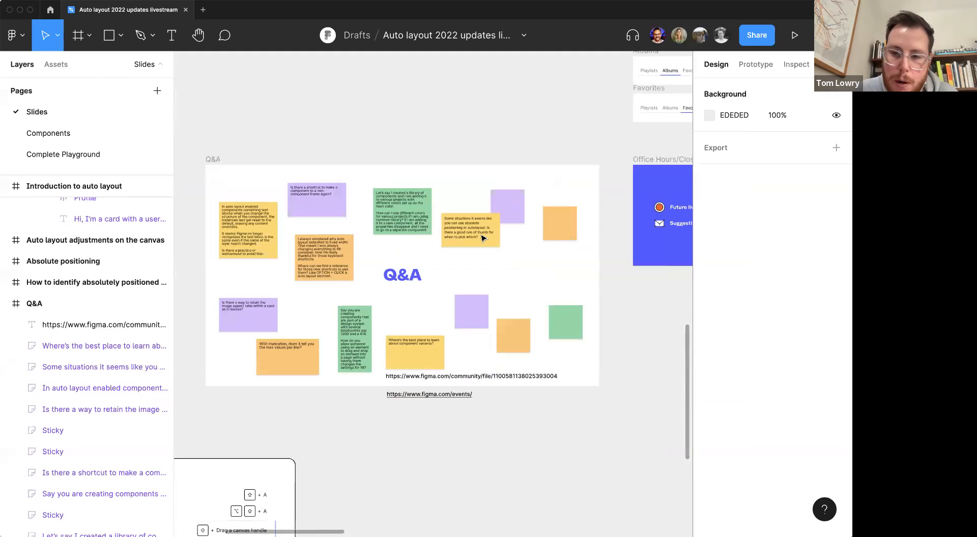
scroll(483, 238, "down", 1)
left_click(484, 239)
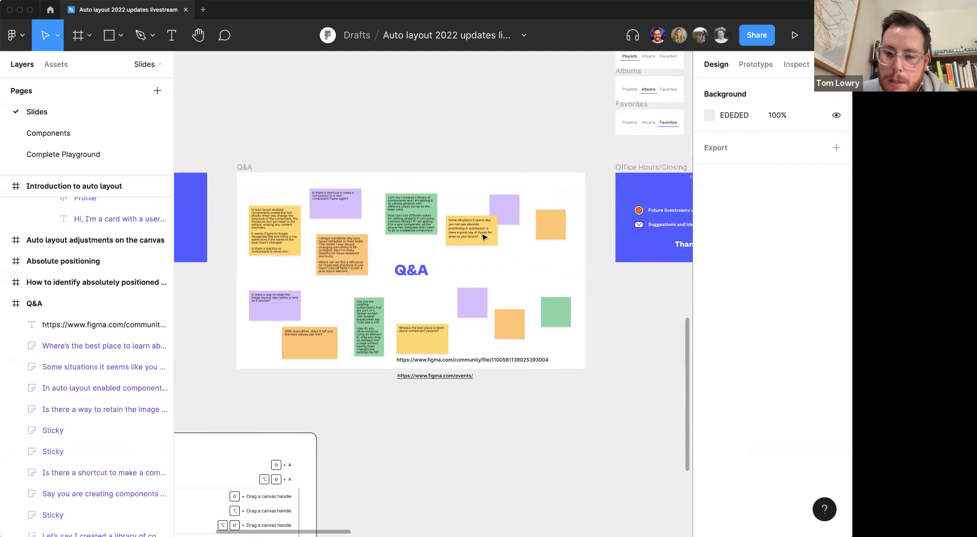
scroll(483, 237, "up", 5)
scroll(483, 235, "up", 10)
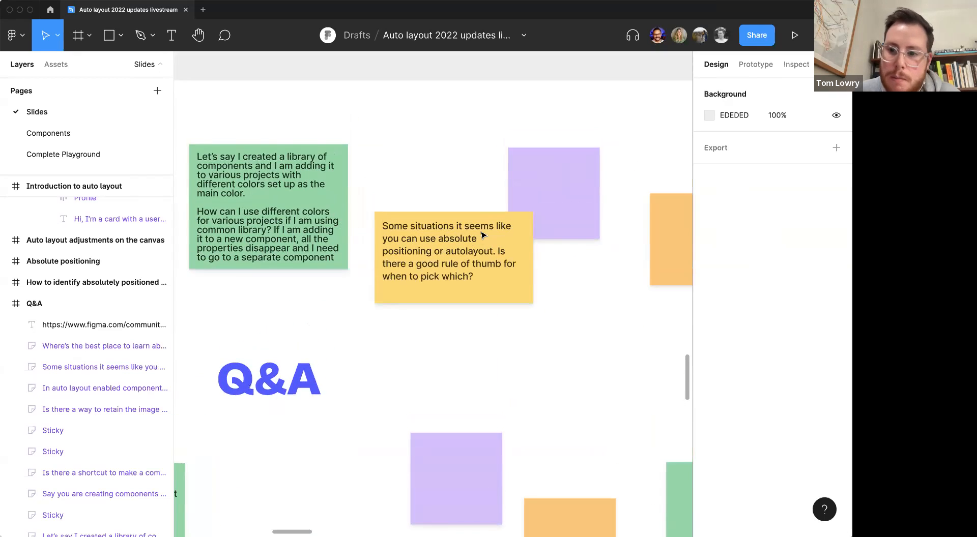
Step: On the "Placement and constraints of absolute position items" slide, pull the phone icon's 25 badge out to the dock's left edge, at X -21, Y 50
scroll(482, 237, "up", 7)
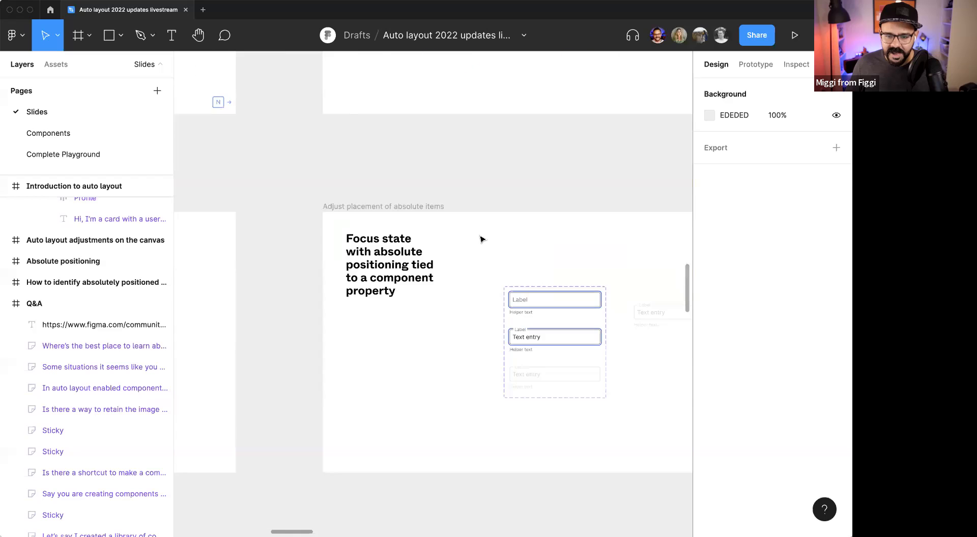
scroll(482, 237, "down", 3)
left_click_drag(511, 193, 429, 280)
left_click_drag(603, 217, 416, 271)
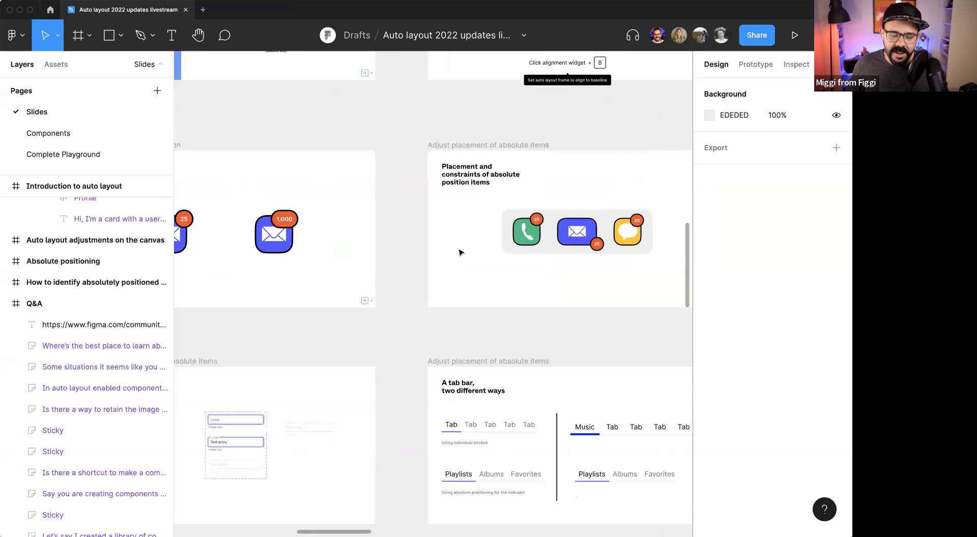
left_click(617, 242)
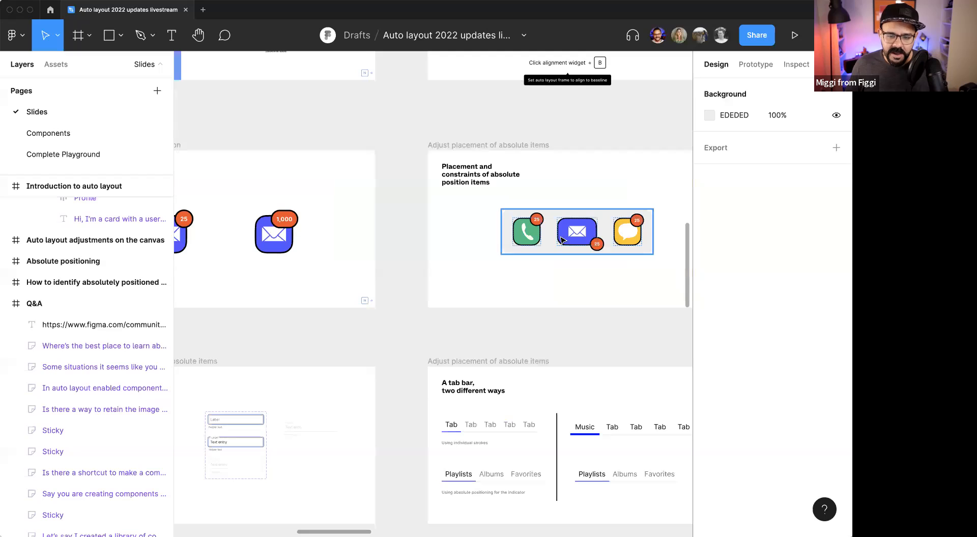
scroll(561, 240, "up", 3)
scroll(554, 231, "up", 2)
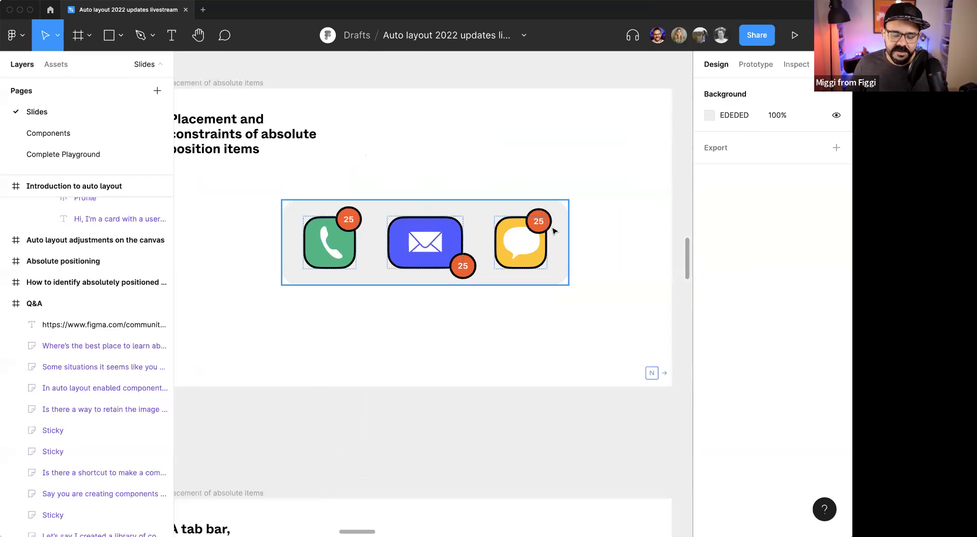
left_click(351, 229)
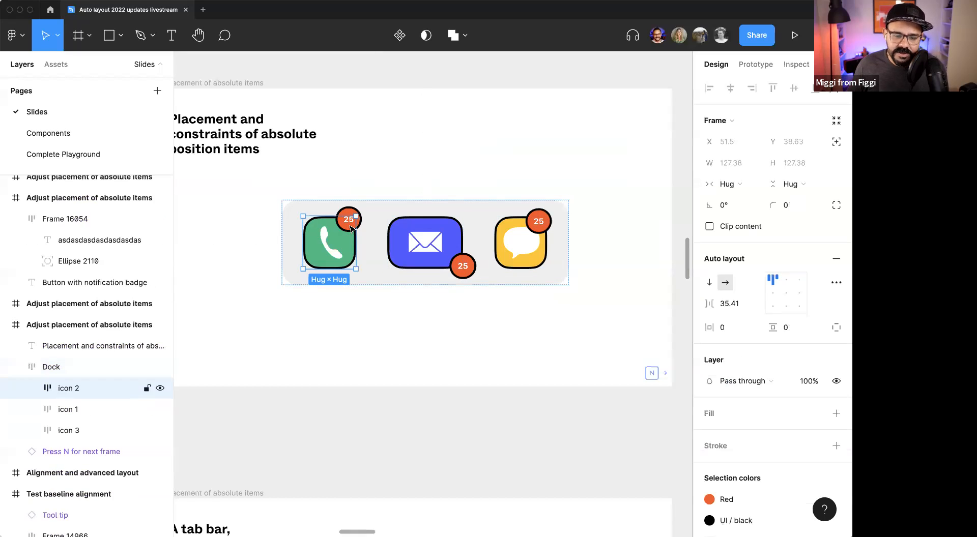
left_click(347, 227)
left_click_drag(350, 225, 291, 241)
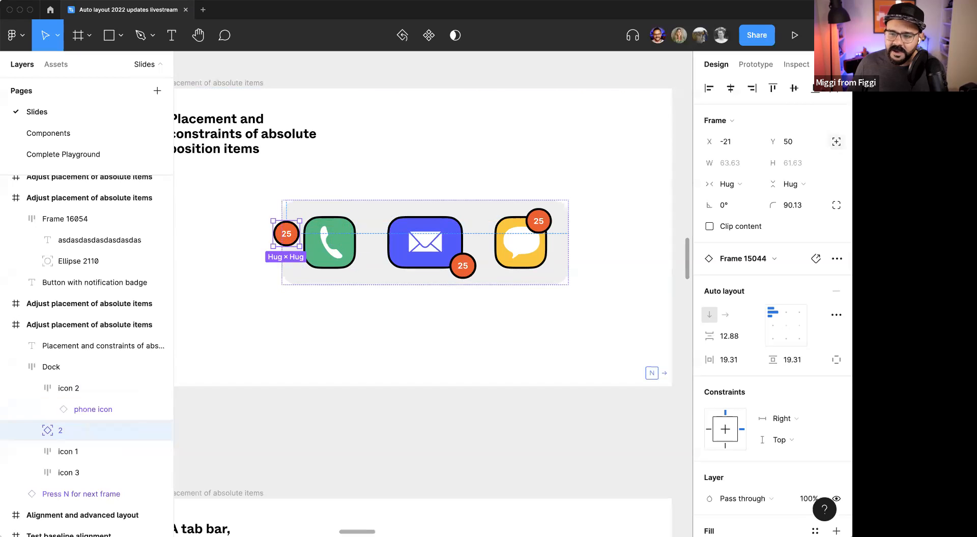
Step: Cut the loose 25 badge and paste it into the Dock frame as a regular auto layout item
left_click(835, 141)
key("Delete")
left_click(343, 214)
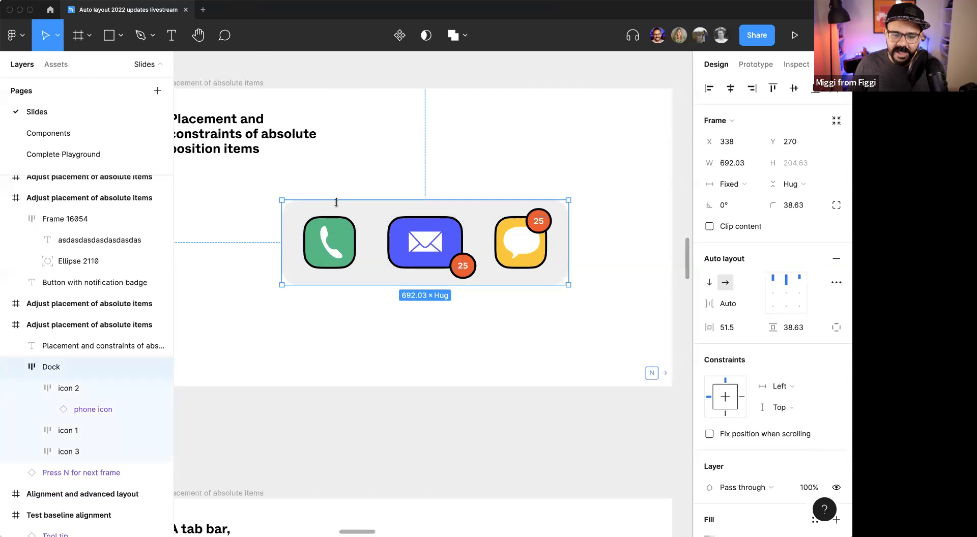
key("ctrl+v")
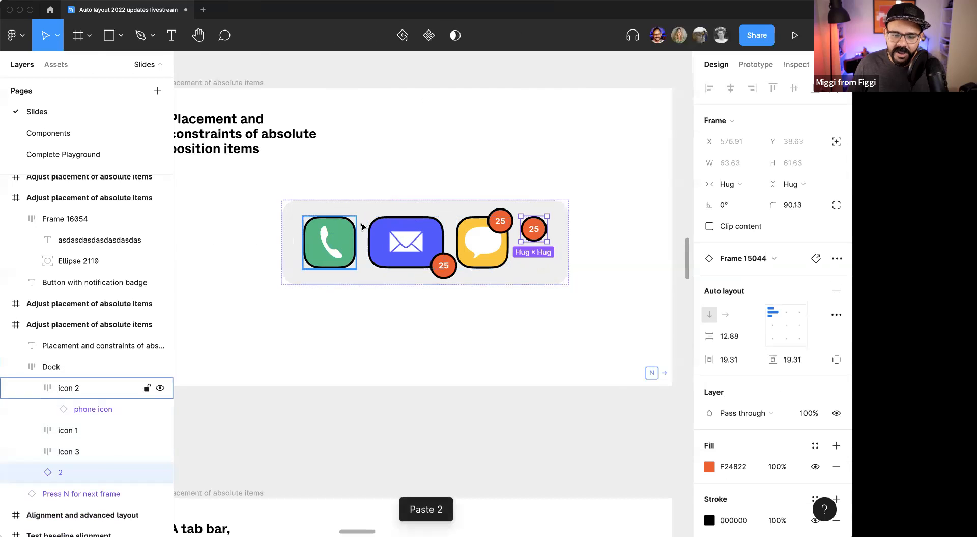
Step: Delete the 25 badges attached to the mail icon and the yellow messages icon
left_click(447, 272)
key("Delete")
left_click(501, 227)
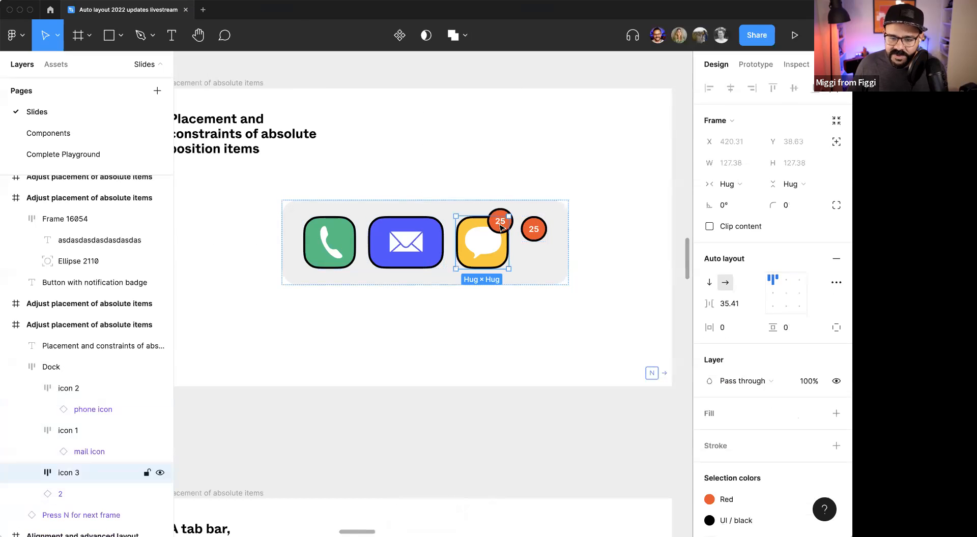
left_click(501, 228)
key("Delete")
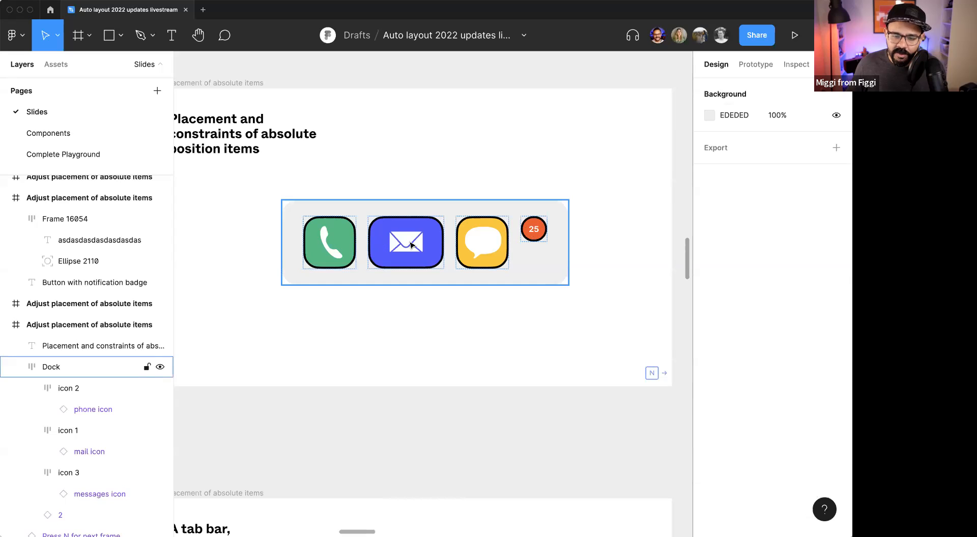
Step: Absolutely position the dock's remaining 25 badge over the mail icon's upper-right corner, and resize the dock to a width of 690
left_click(542, 235)
left_click(836, 142)
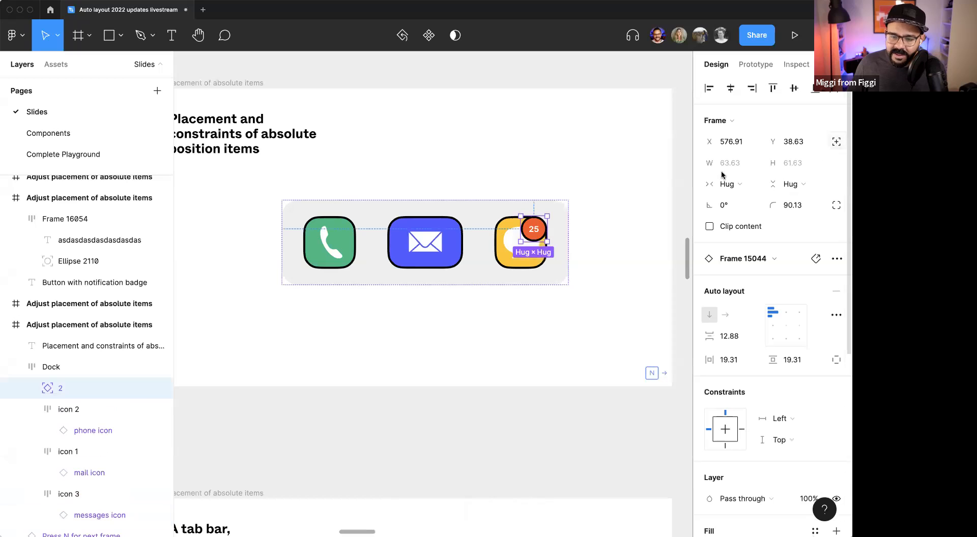
left_click_drag(536, 231, 457, 225)
left_click(490, 246)
left_click_drag(568, 236, 500, 239)
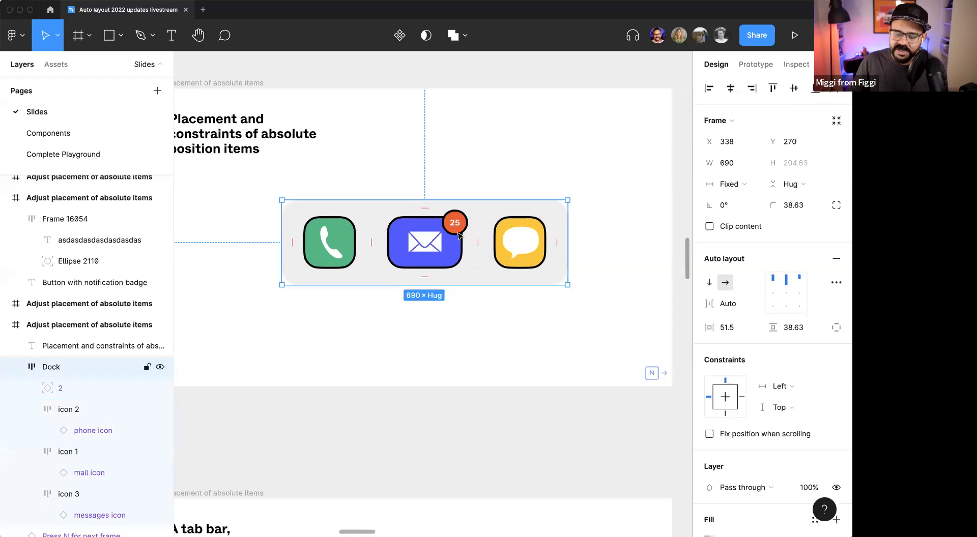
Step: Move the 25 badge and the yellow messages icon out of the dock, side by side in the empty slide area above it
left_click(457, 228)
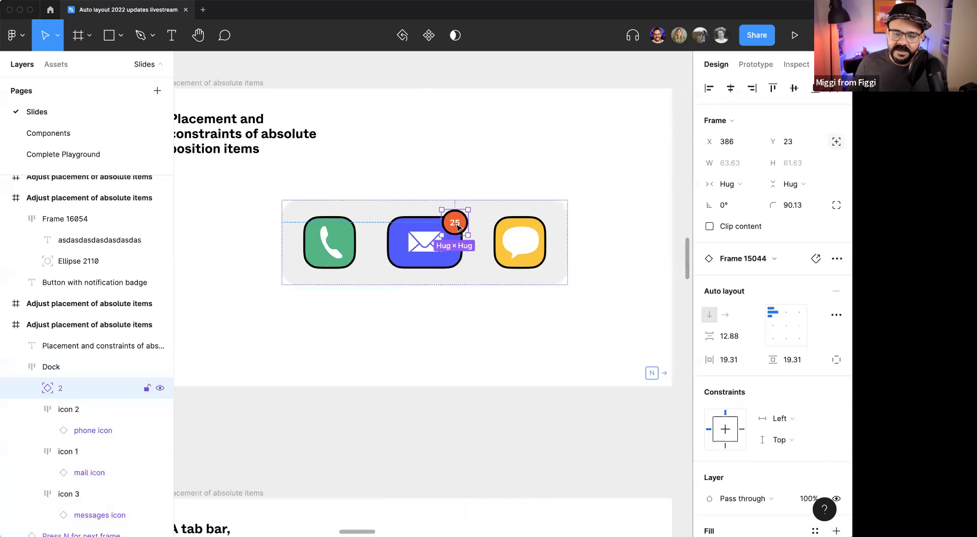
left_click_drag(457, 229, 495, 146)
left_click(522, 253)
left_click(522, 253)
left_click_drag(496, 259, 507, 158)
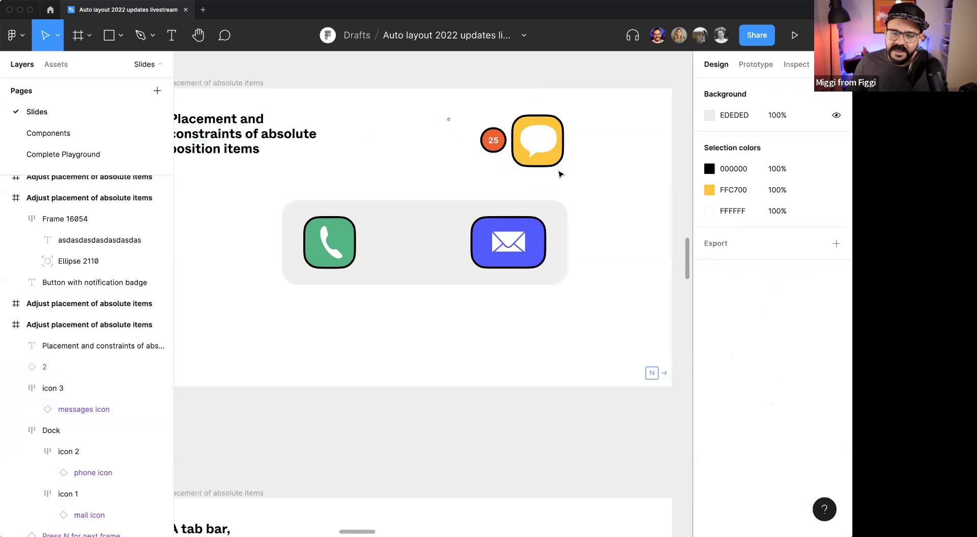
Step: Wrap the 25 badge and the yellow messages icon together in a new auto layout frame
left_click_drag(475, 153, 511, 135)
key("shift+a")
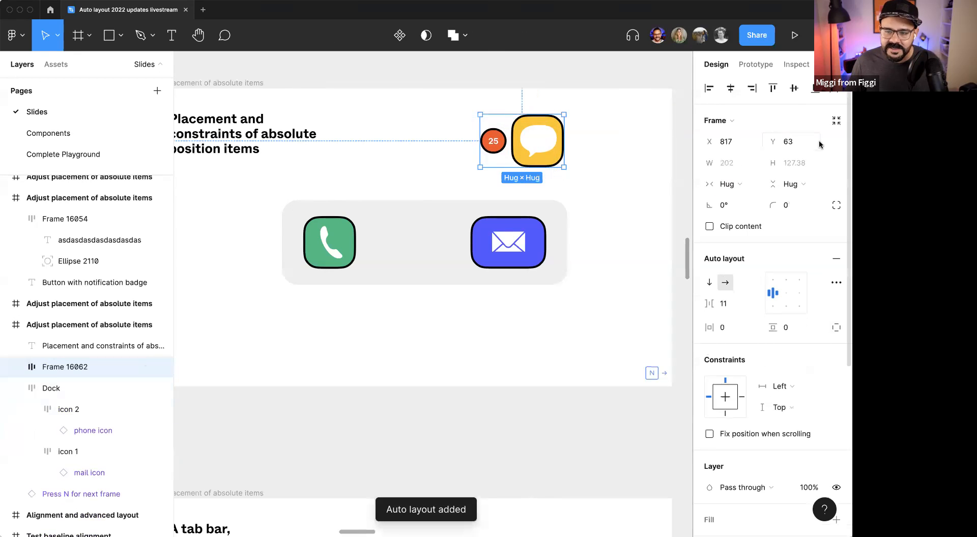
left_click(494, 146)
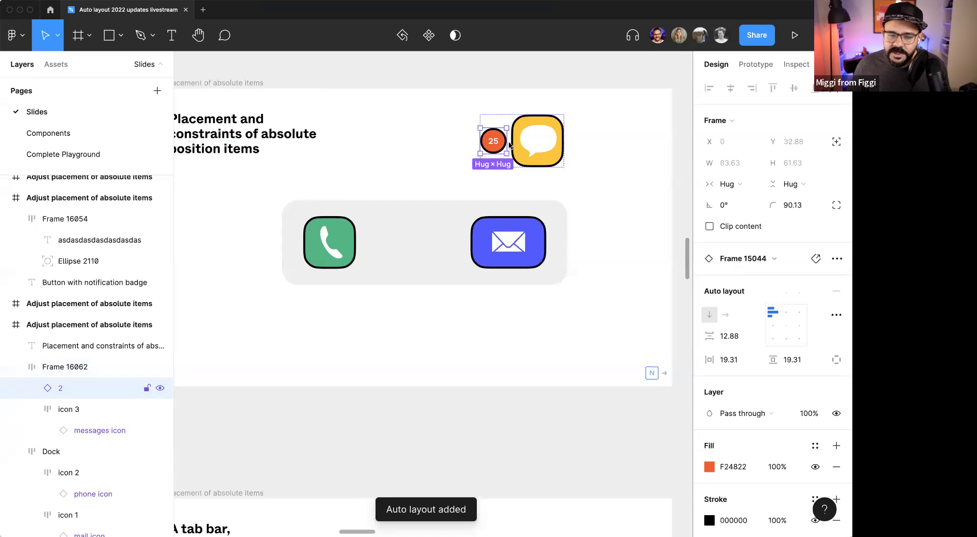
Step: Give the badge absolute position in the new frame, anchored to the messages icon's top-right corner with an overhang at X 95, Y -21
left_click(835, 142)
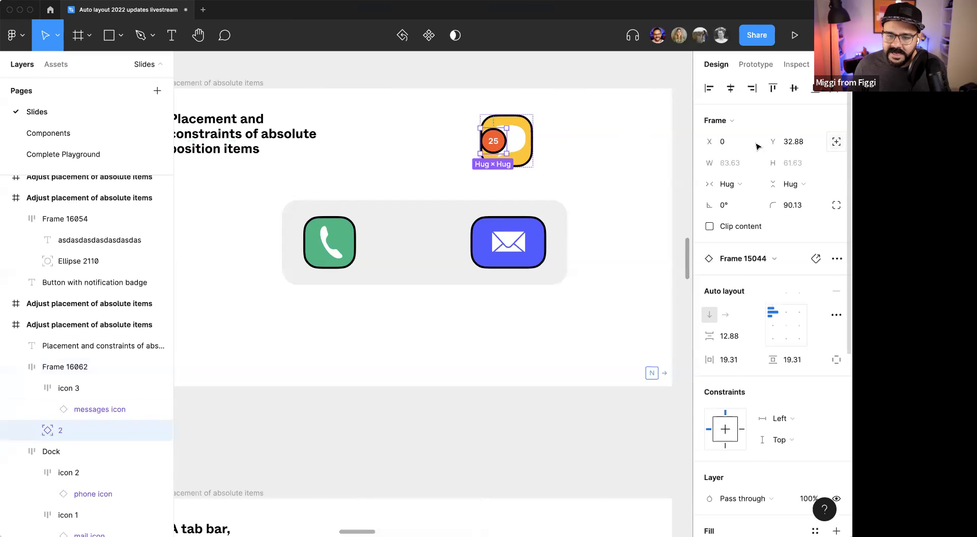
left_click(751, 88)
left_click(773, 88)
left_click_drag(519, 131, 532, 123)
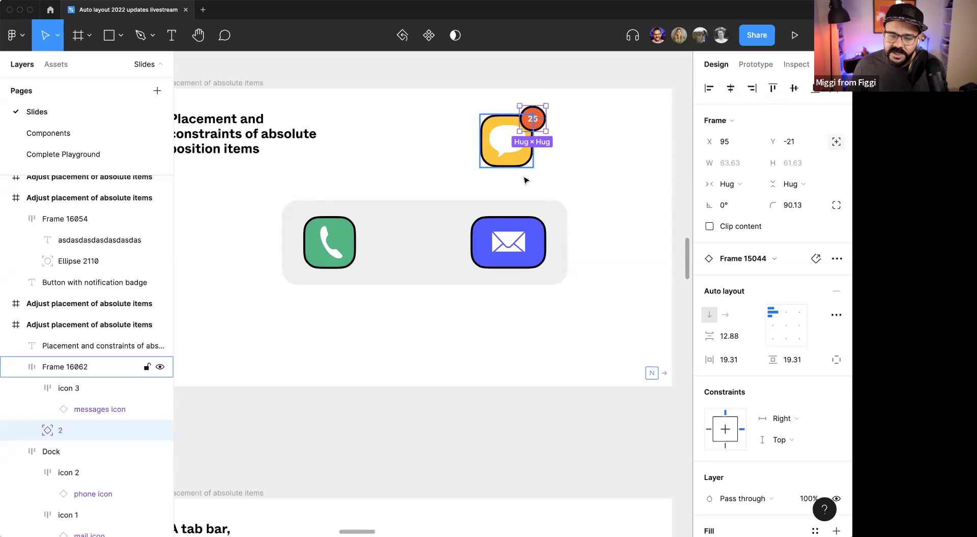
Step: Place the badged messages icon frame back in the dock between the phone and mail icons
left_click_drag(501, 158, 432, 258)
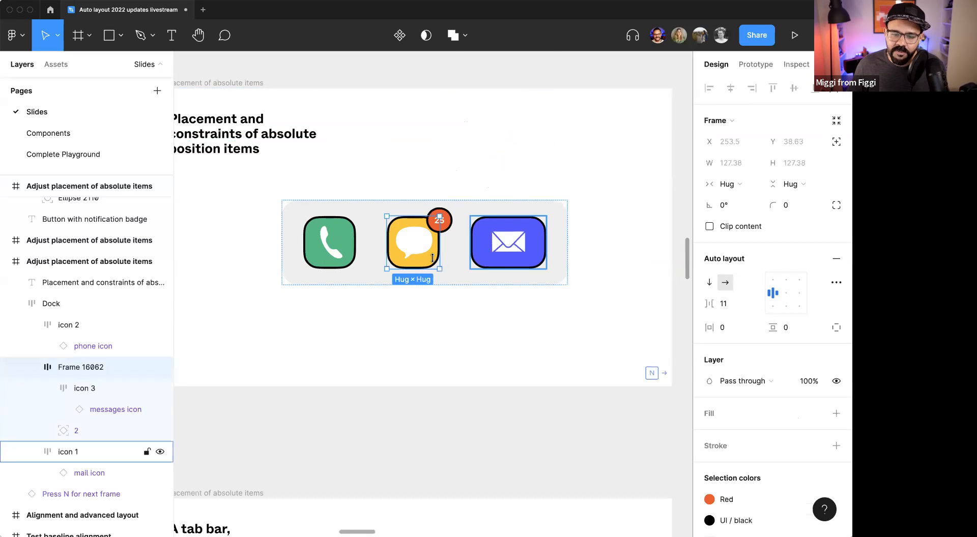
left_click(431, 288)
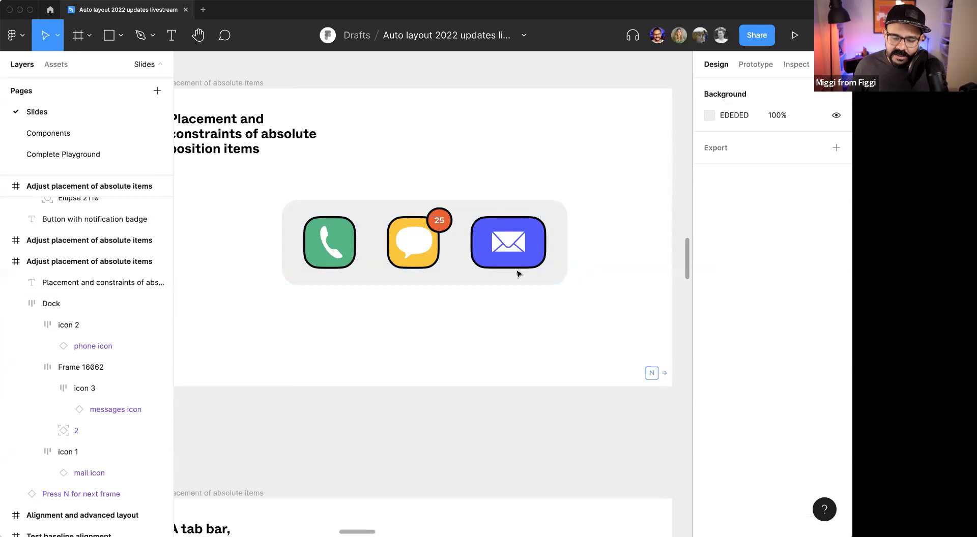
Step: Try widening the icon 3 frame around the yellow messages icon to 159, and undo the resizing
scroll(427, 251, "up", 3)
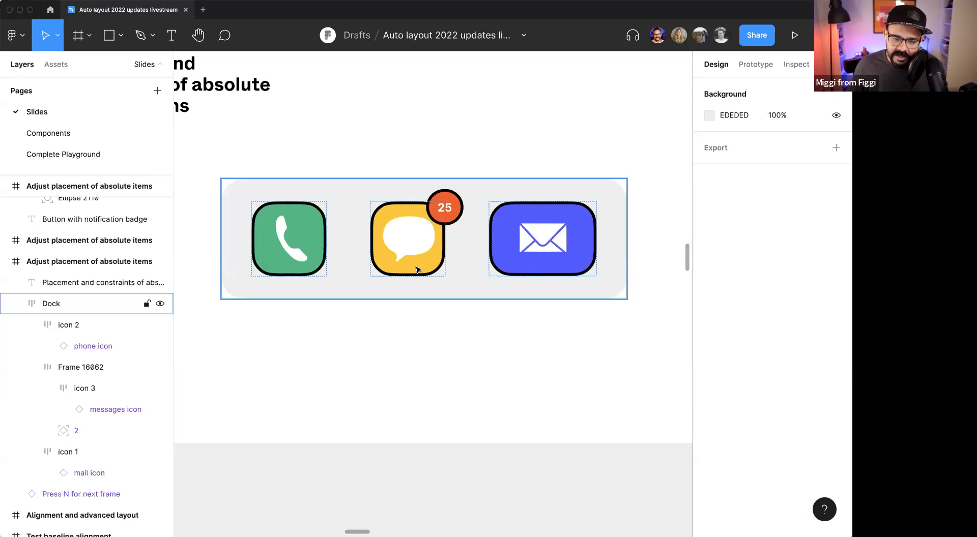
left_click(406, 235)
left_click(407, 236)
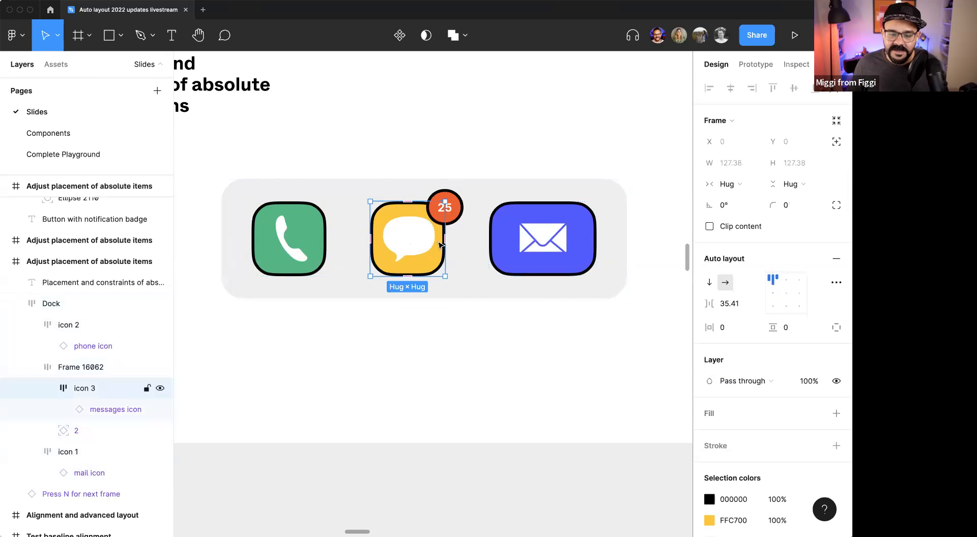
left_click_drag(445, 260, 464, 257)
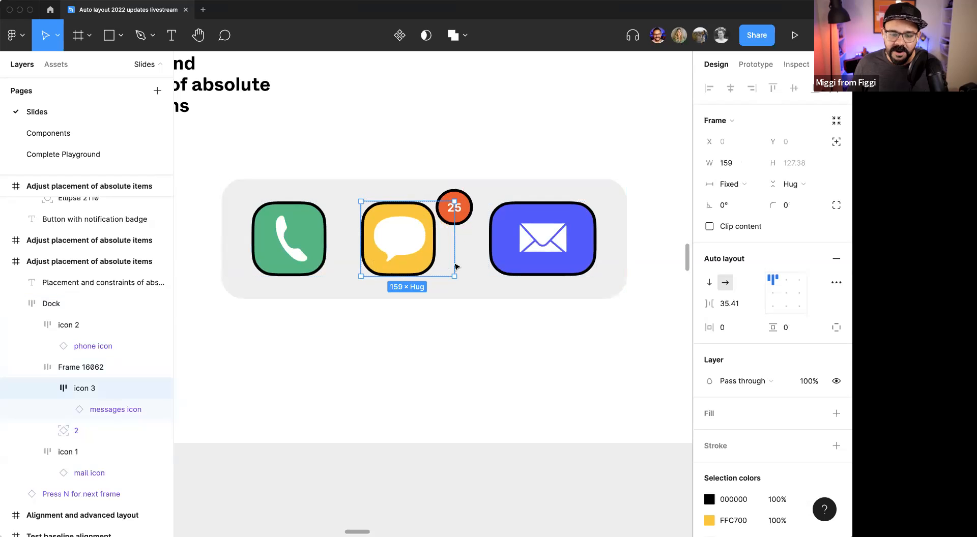
key("super+z")
key("Return")
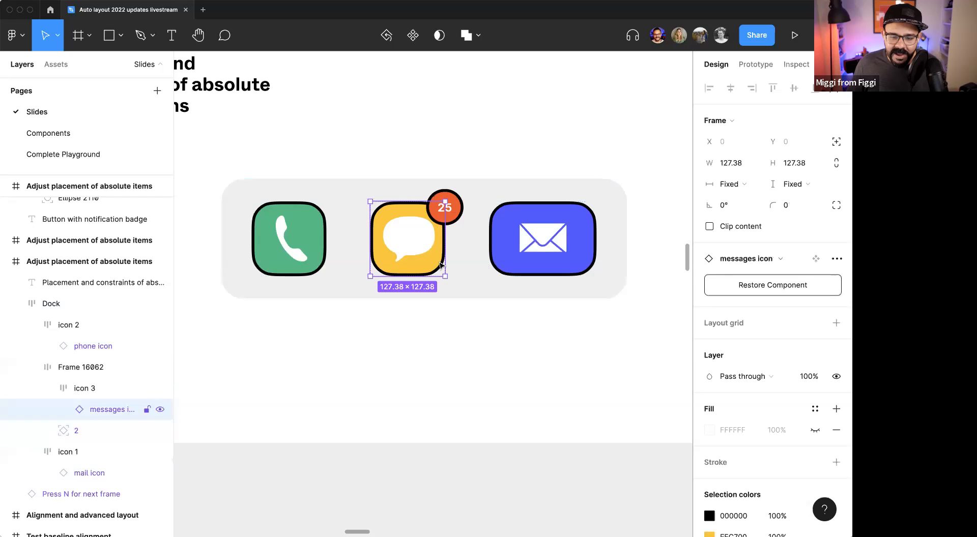
left_click_drag(470, 263, 473, 222)
key("super+z")
Step: Inspect the 25 badge's properties and generated CSS code, including its position values
left_click(450, 213)
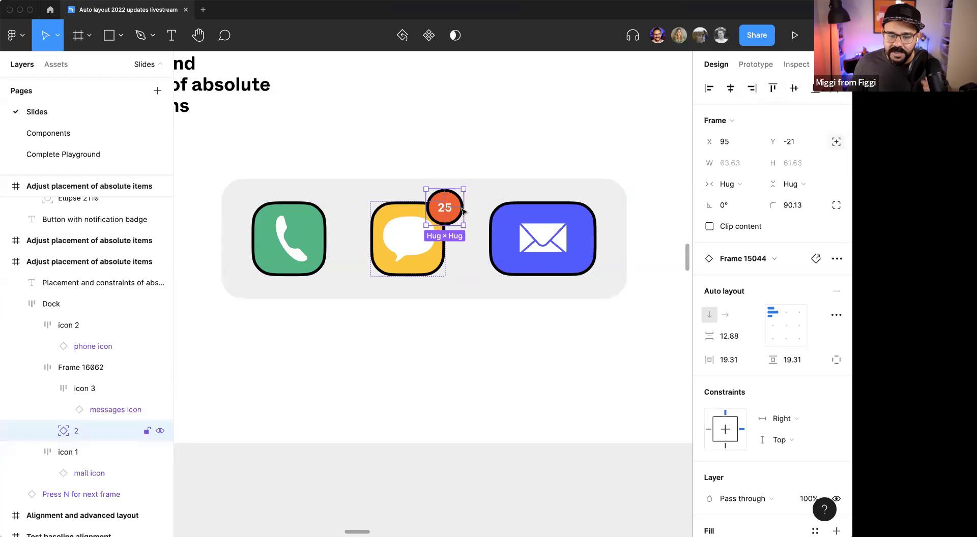
left_click(796, 64)
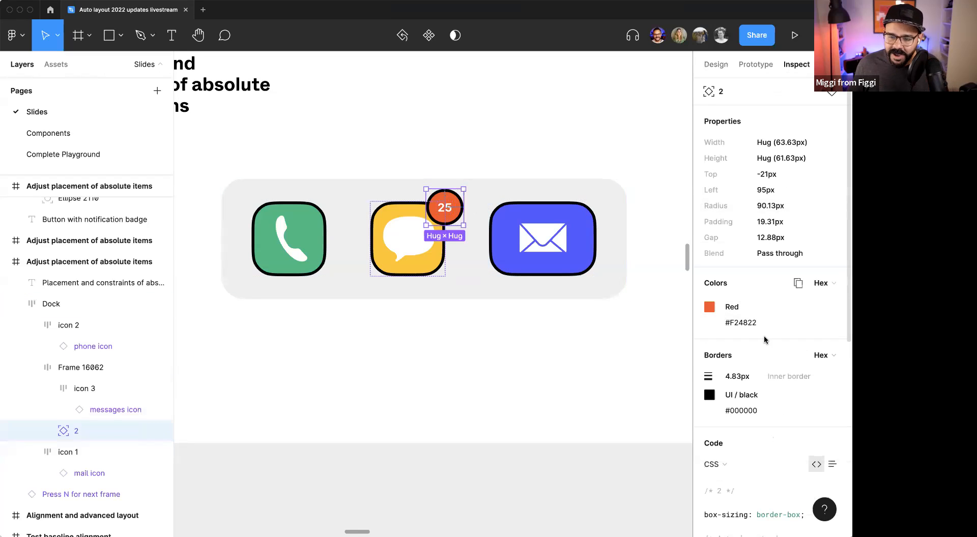
scroll(764, 335, "down", 6)
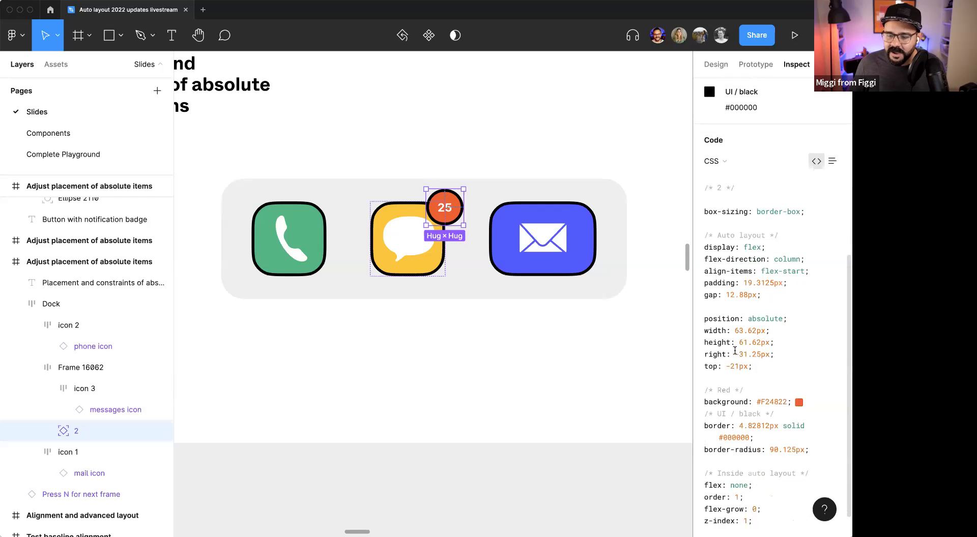
Step: Highlight the badge's width, height, right and top declarations in its CSS code, and reselect just the right and top offsets
left_click_drag(702, 331, 750, 373)
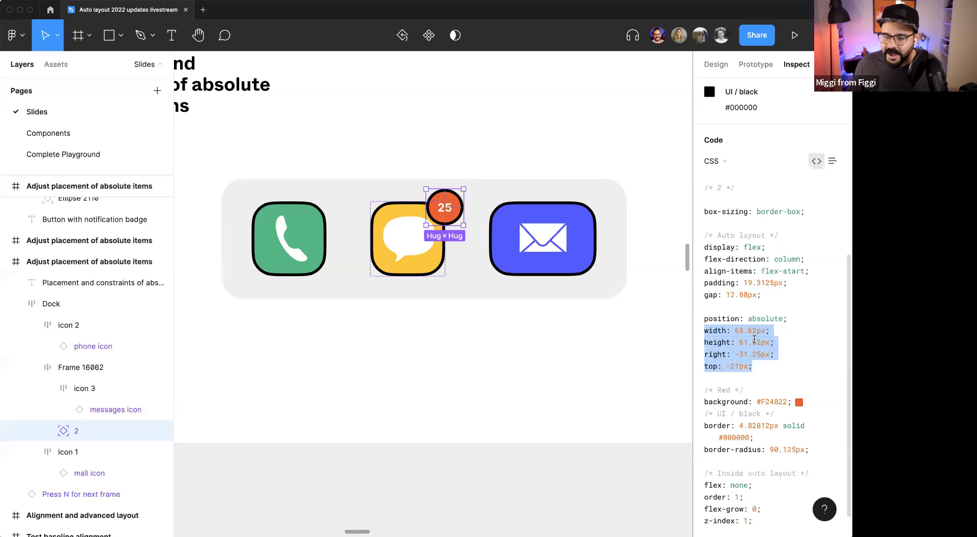
scroll(746, 328, "down", 1)
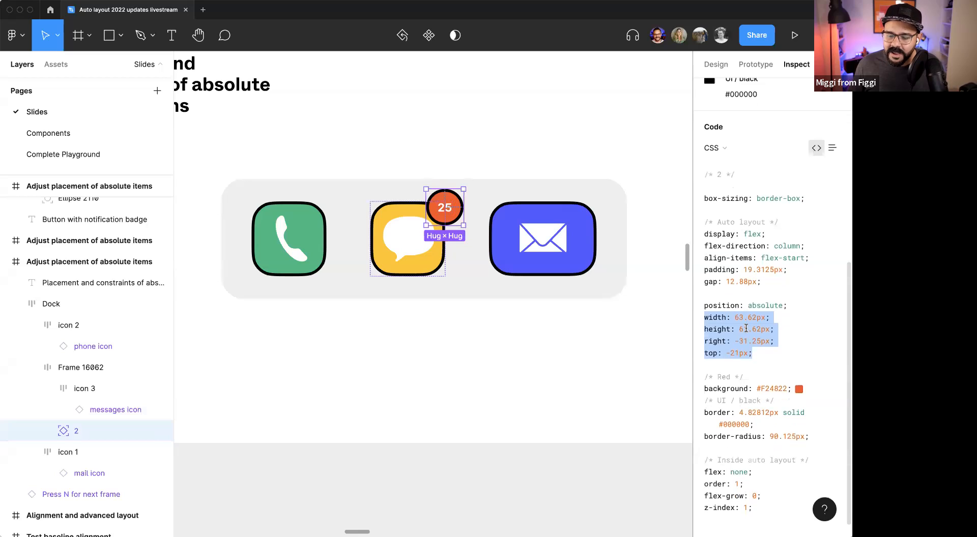
left_click(740, 331)
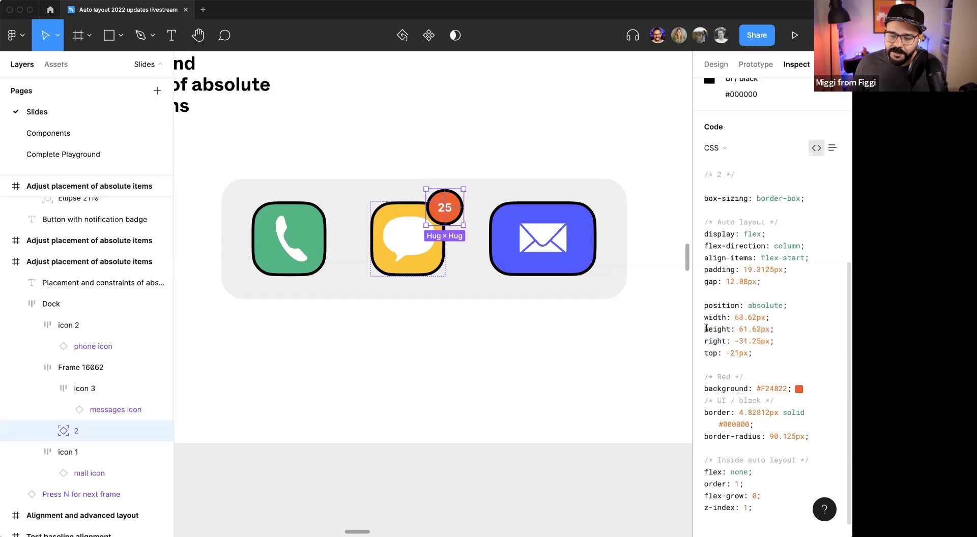
left_click_drag(704, 342, 771, 356)
Step: Return to the badge's design properties and shift it slightly on the messages icon to X 95.5, Y -17.63
key("alt")
left_click(716, 64)
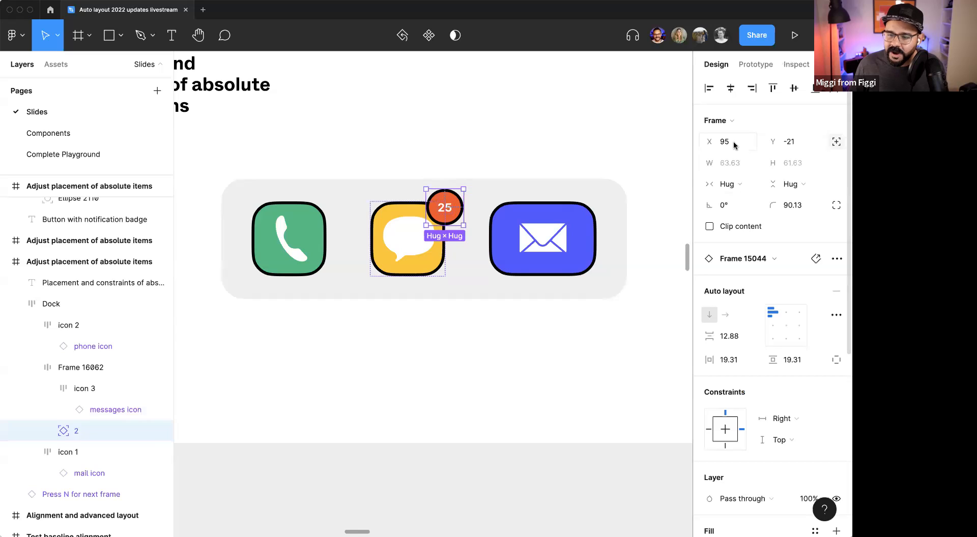
left_click_drag(447, 217, 448, 219)
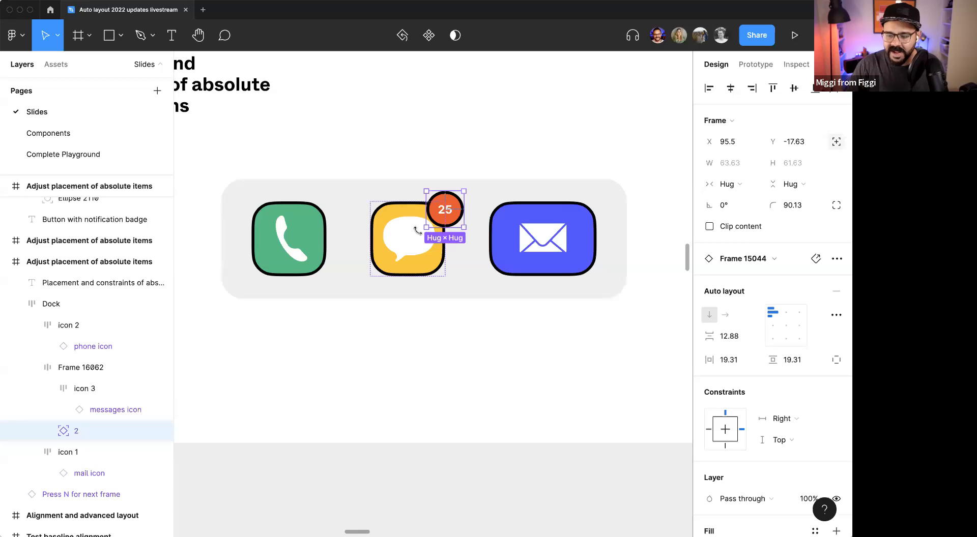
Step: Look over the Q&A board's sticky notes and bring the Office Hours/Closing slide into view
scroll(375, 386, "down", 8)
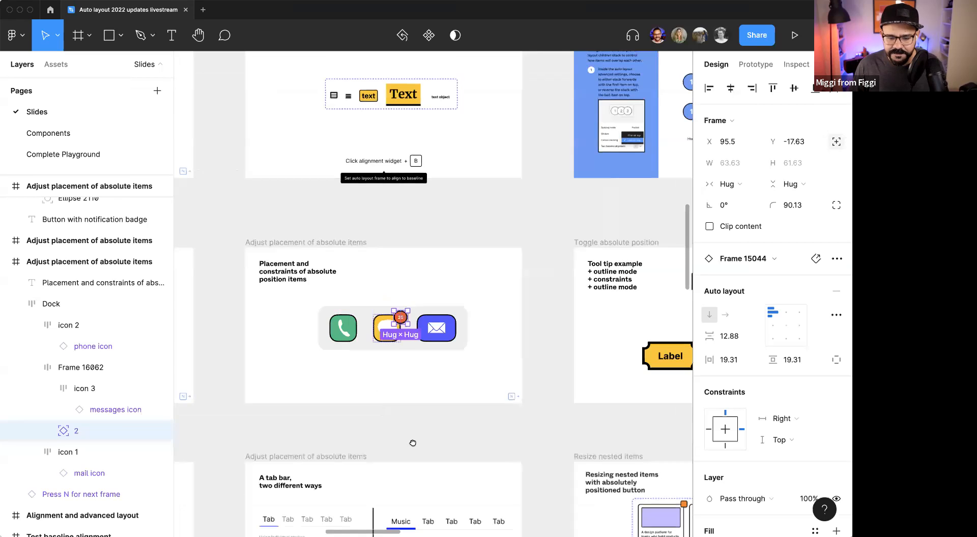
scroll(412, 443, "down", 20)
scroll(488, 285, "left", 6)
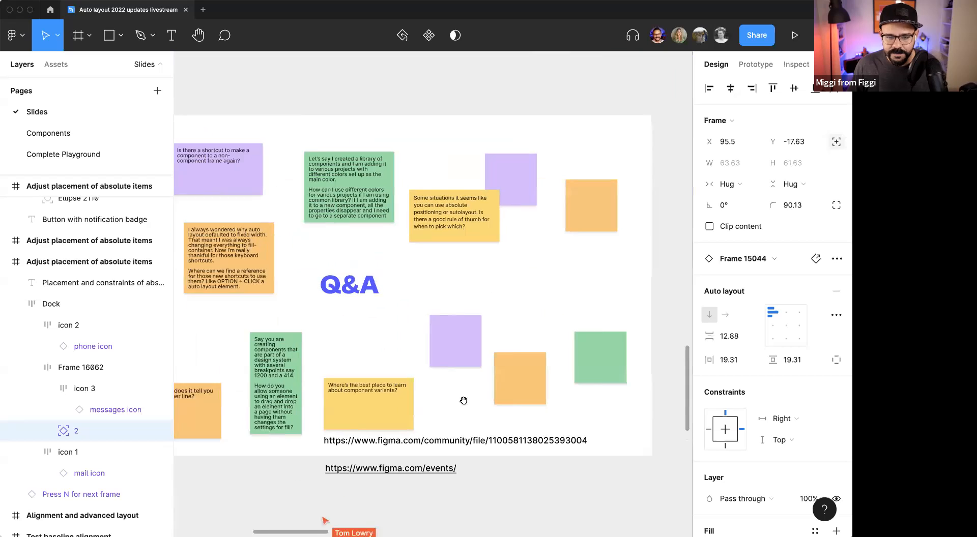
scroll(463, 401, "left", 6)
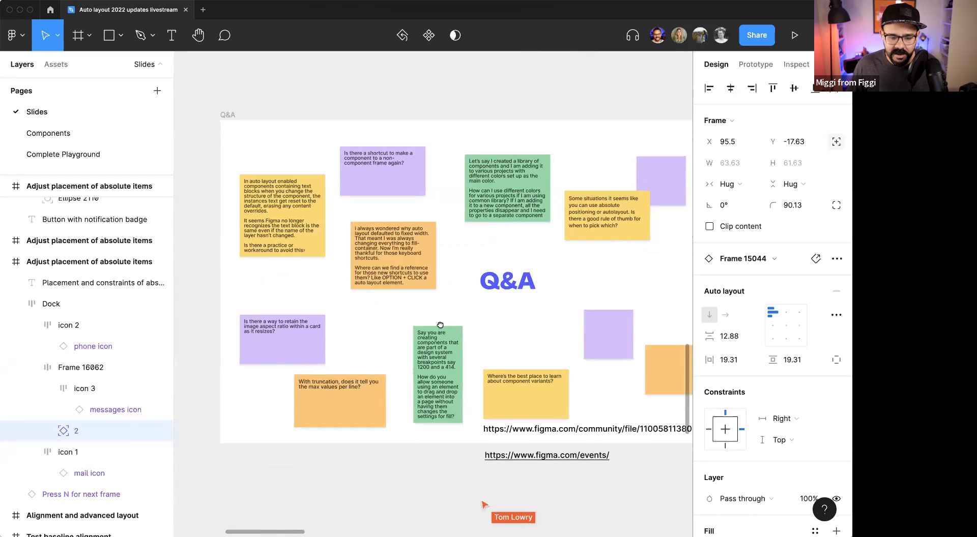
left_click_drag(440, 325, 419, 331)
scroll(421, 334, "down", 3)
left_click_drag(661, 324, 267, 360)
scroll(429, 266, "up", 4)
scroll(372, 245, "up", 3)
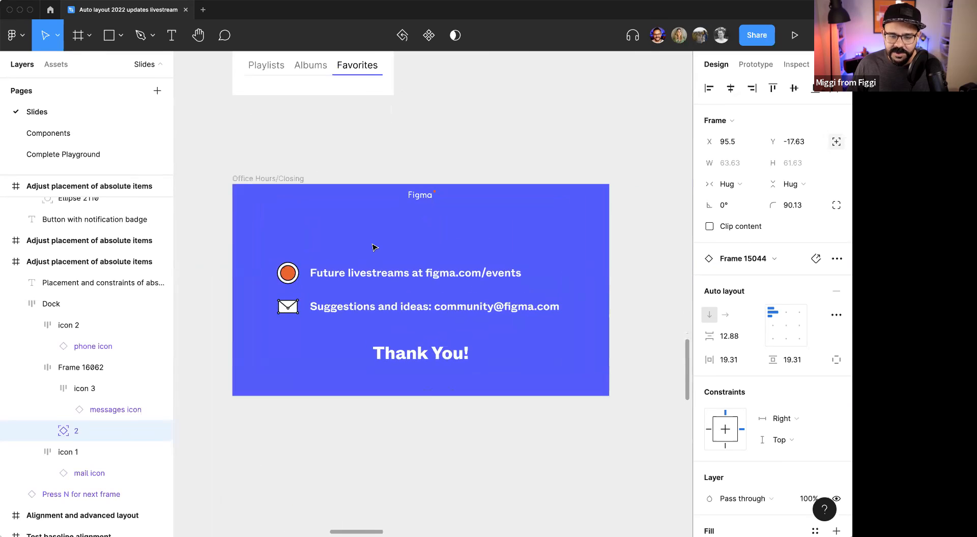
scroll(374, 247, "up", 1)
scroll(373, 247, "up", 1)
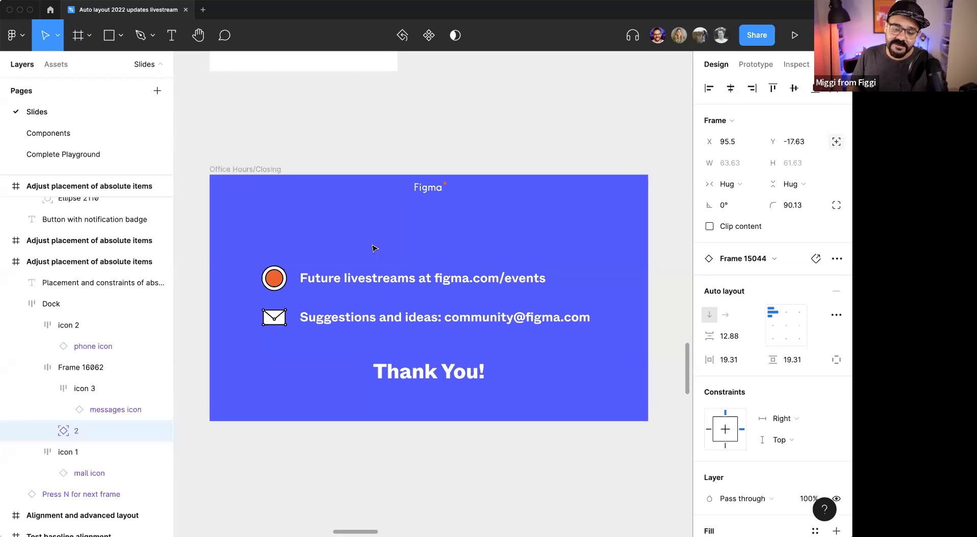
Step: Examine the Keyboard shortcuts frame listing the auto layout shortcuts below the Q&A board
scroll(422, 316, "down", 5)
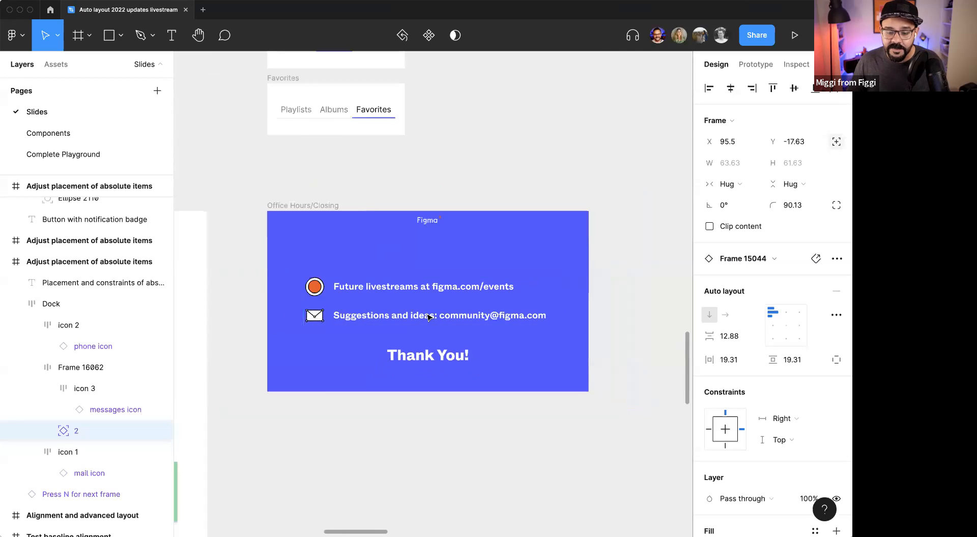
scroll(415, 360, "down", 5)
scroll(422, 366, "left", 5)
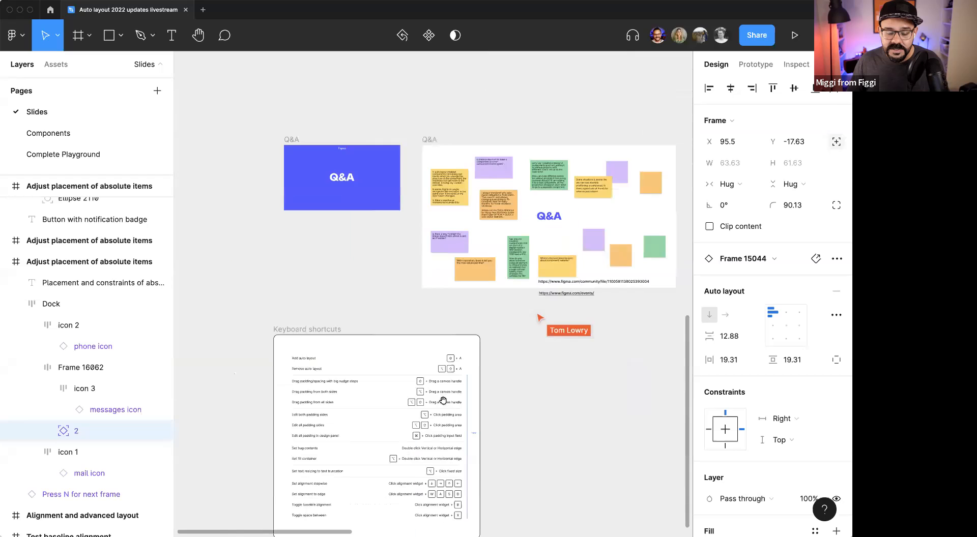
scroll(437, 376, "up", 5)
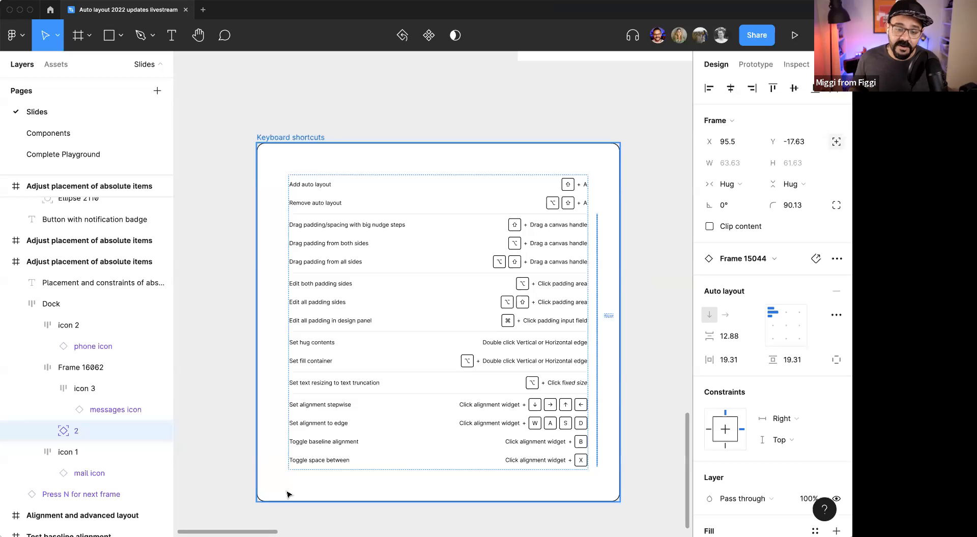
scroll(363, 414, "down", 2)
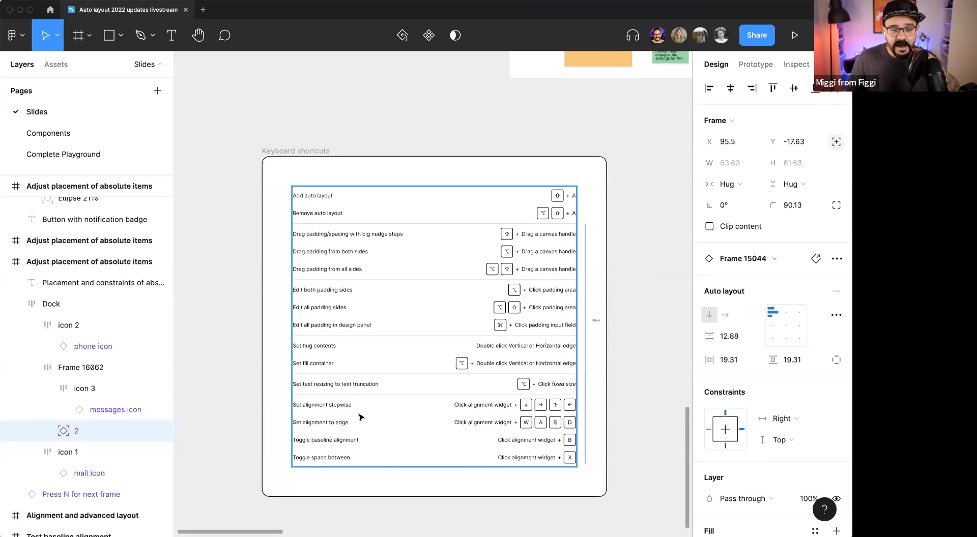
scroll(415, 377, "down", 1)
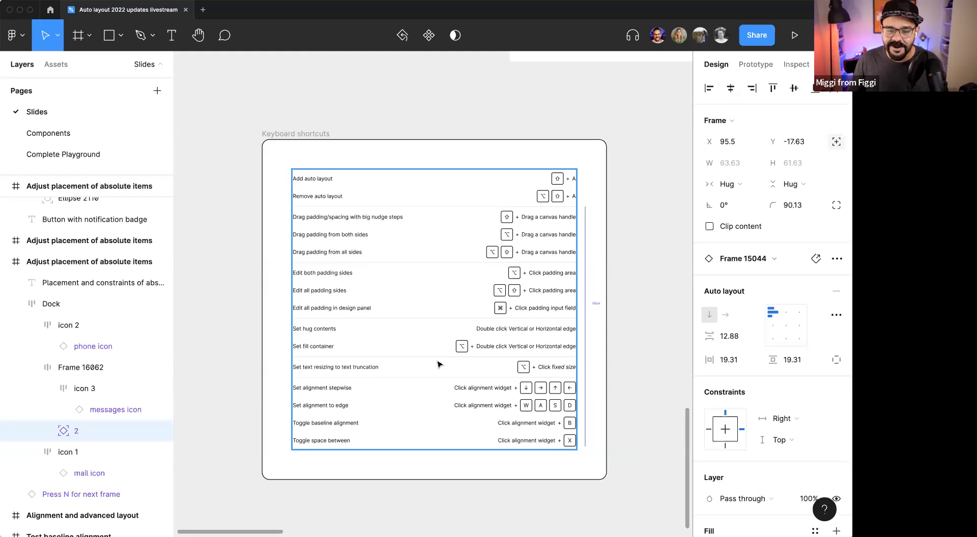
Step: Return to the Office Hours/Closing slide and clear the badge selection
scroll(408, 341, "right", 15)
key("n")
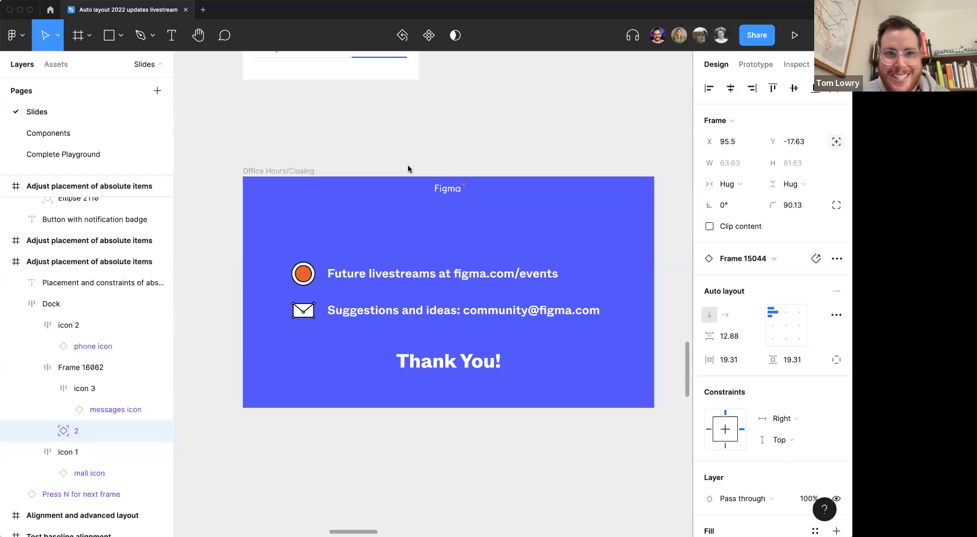
scroll(414, 164, "up", 2)
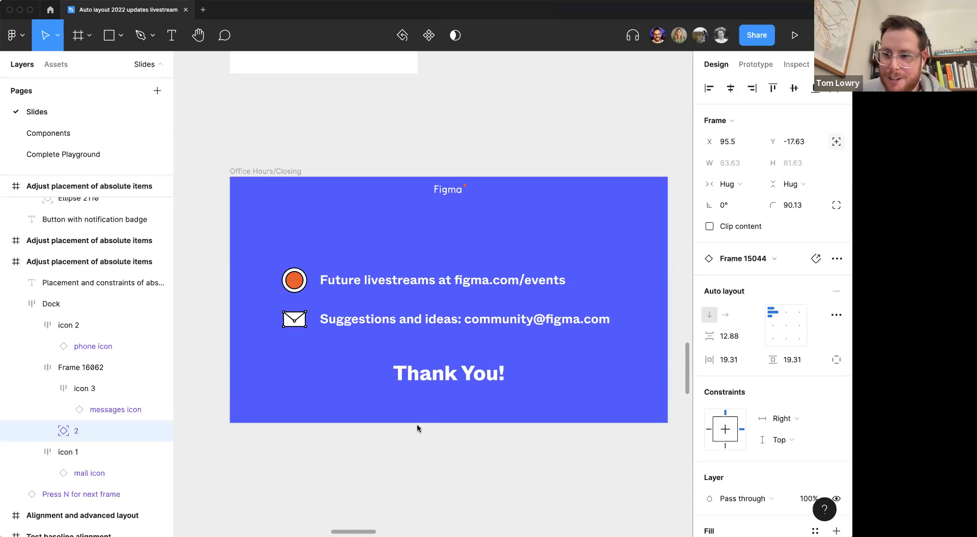
left_click(394, 457)
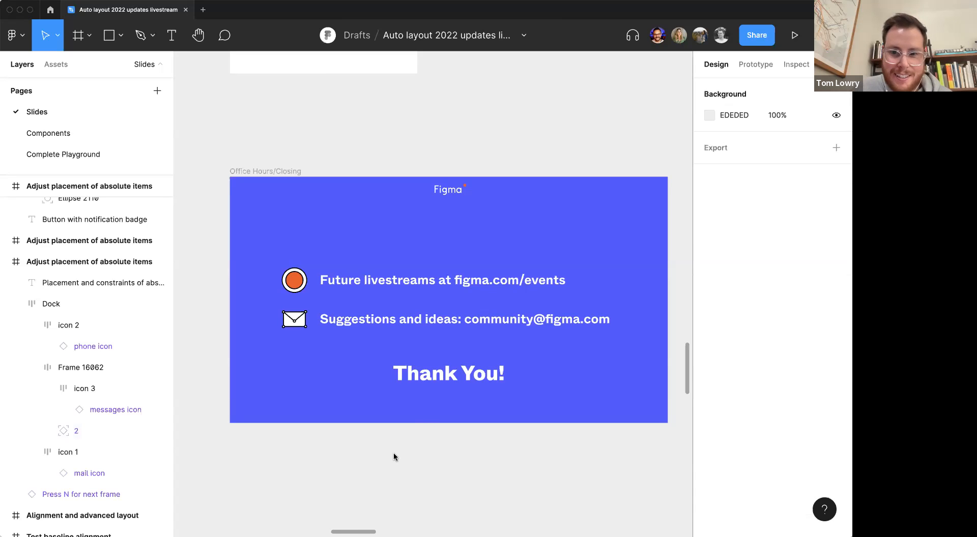